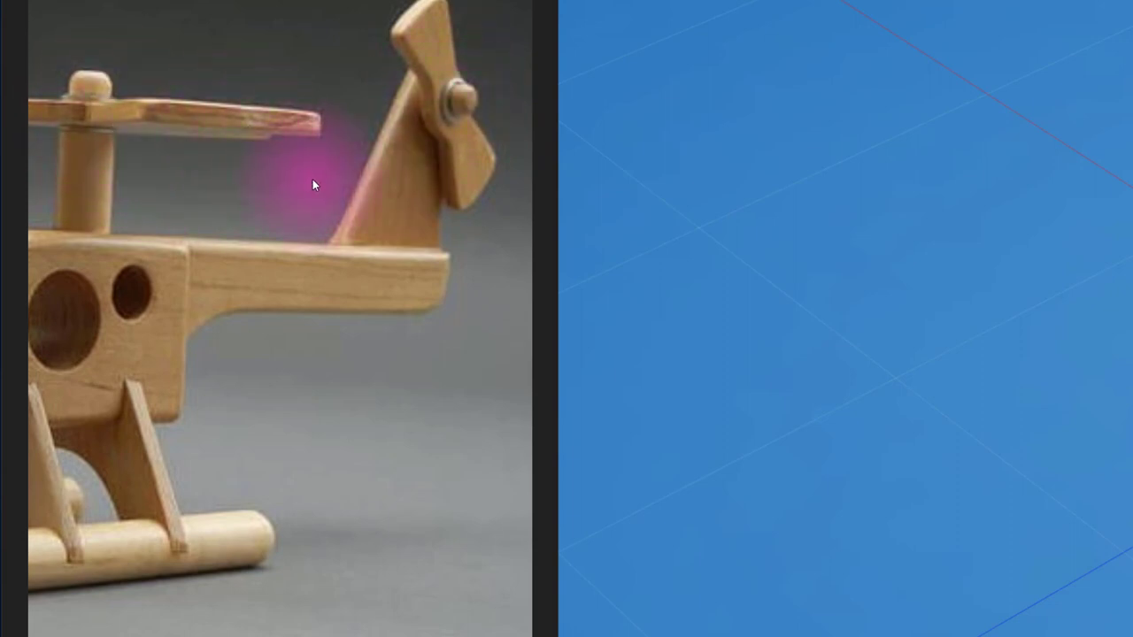
Zoom out the helicopter reference photo in Windows Photos until the whole toy is visible
scroll(313, 181, down, 3)
scroll(134, 274, down, 2)
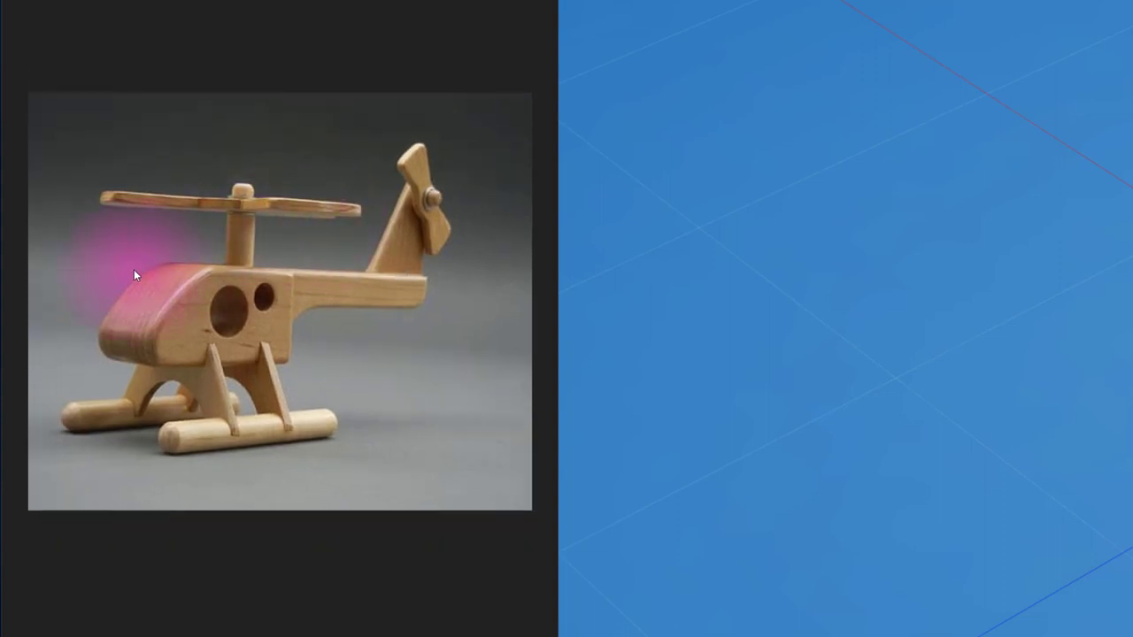
scroll(212, 296, up, 3)
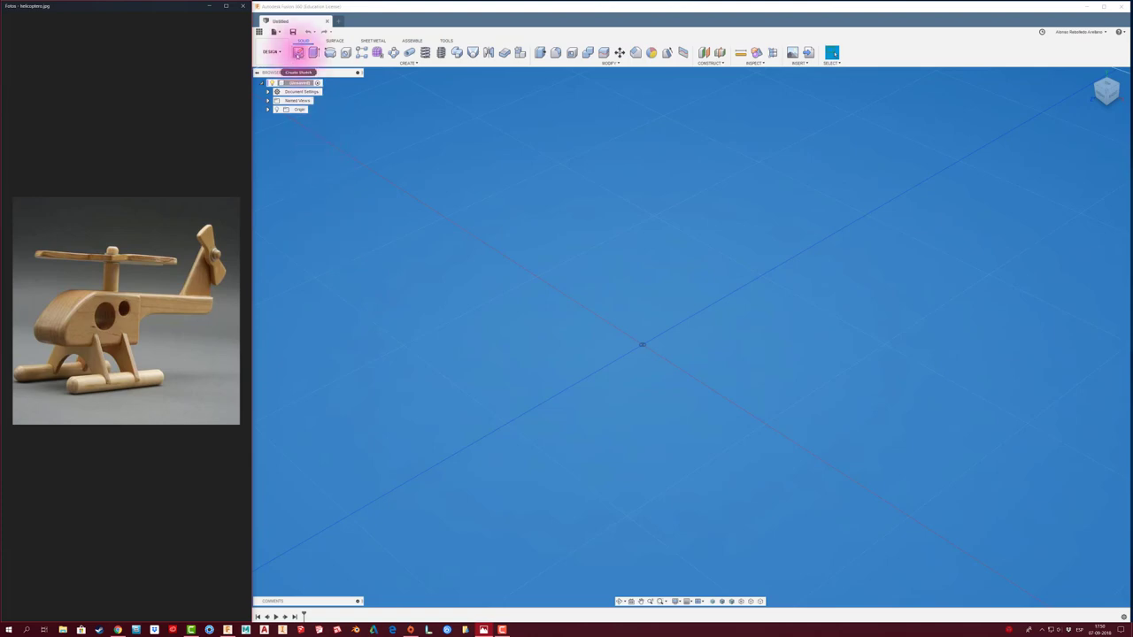
Create a new sketch on the origin plane chosen in the viewport
click(298, 52)
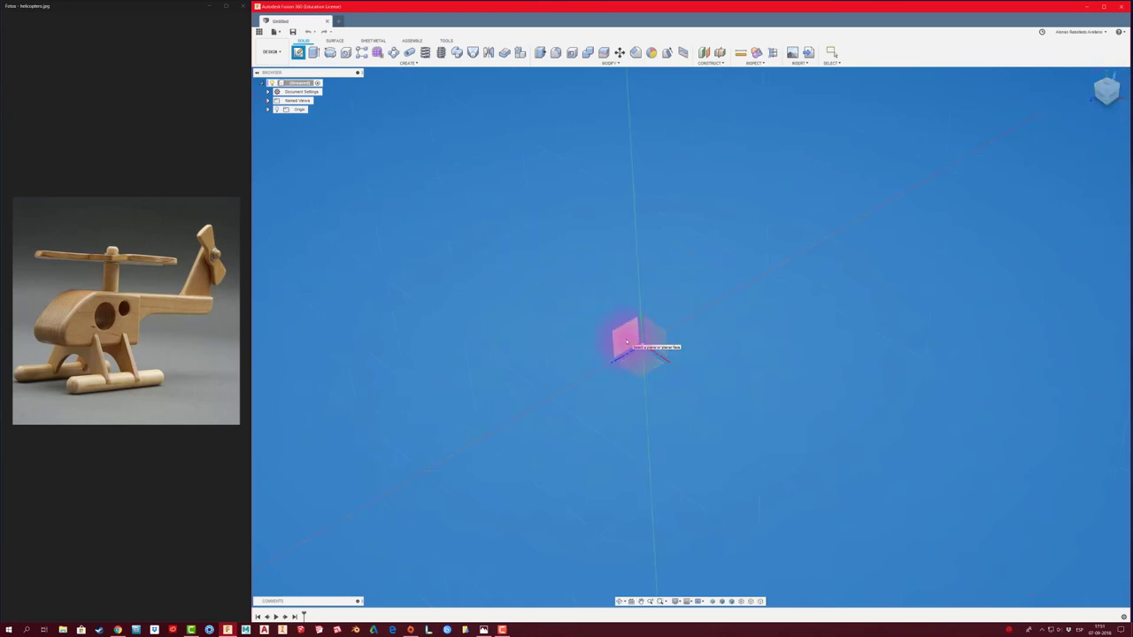
click(626, 341)
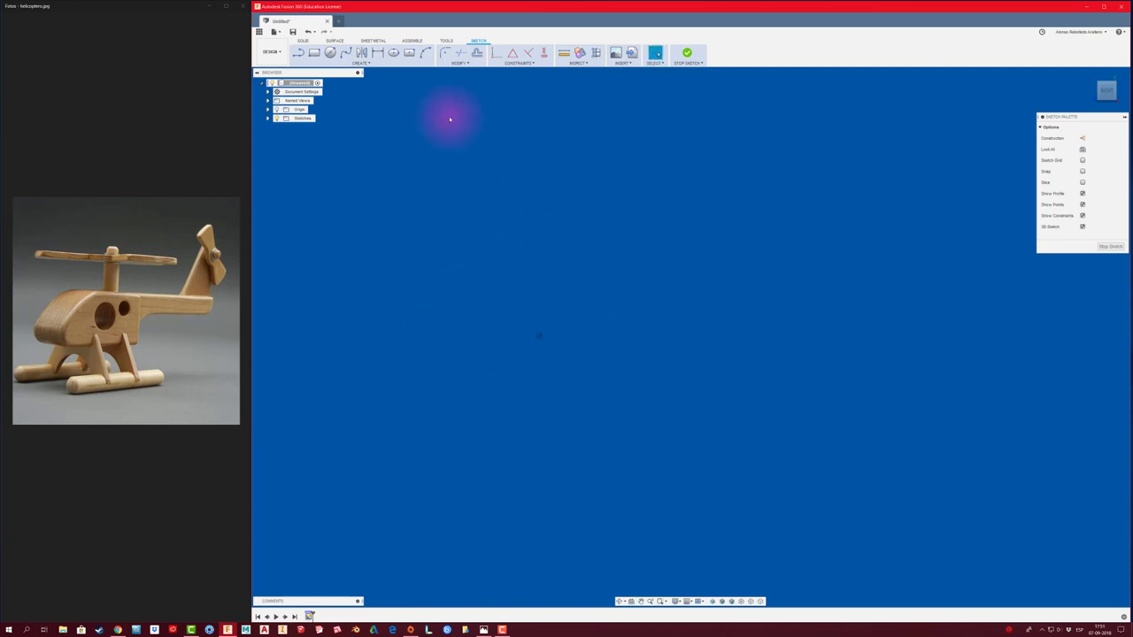
Draw a two-point rectangle and dimension its bottom edge to 100
click(315, 53)
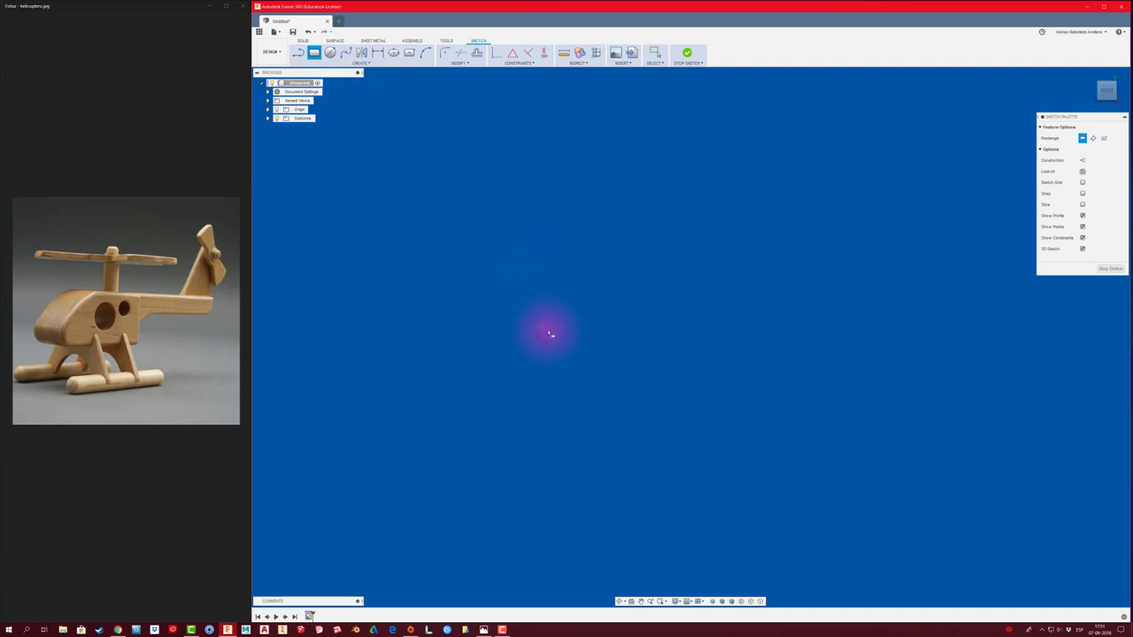
click(540, 334)
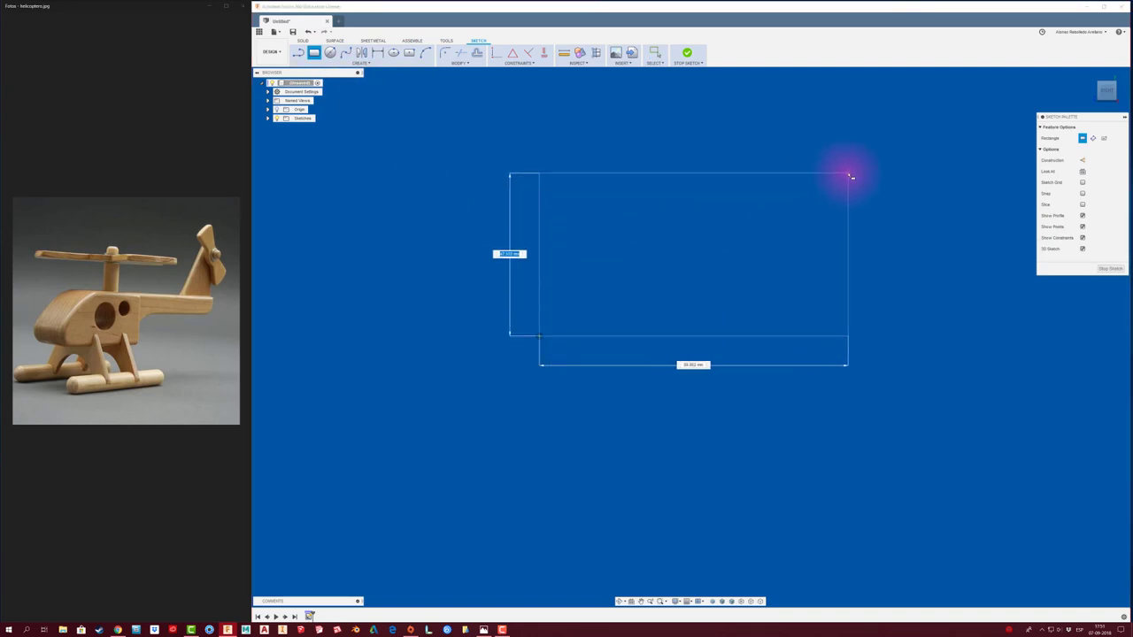
click(850, 176)
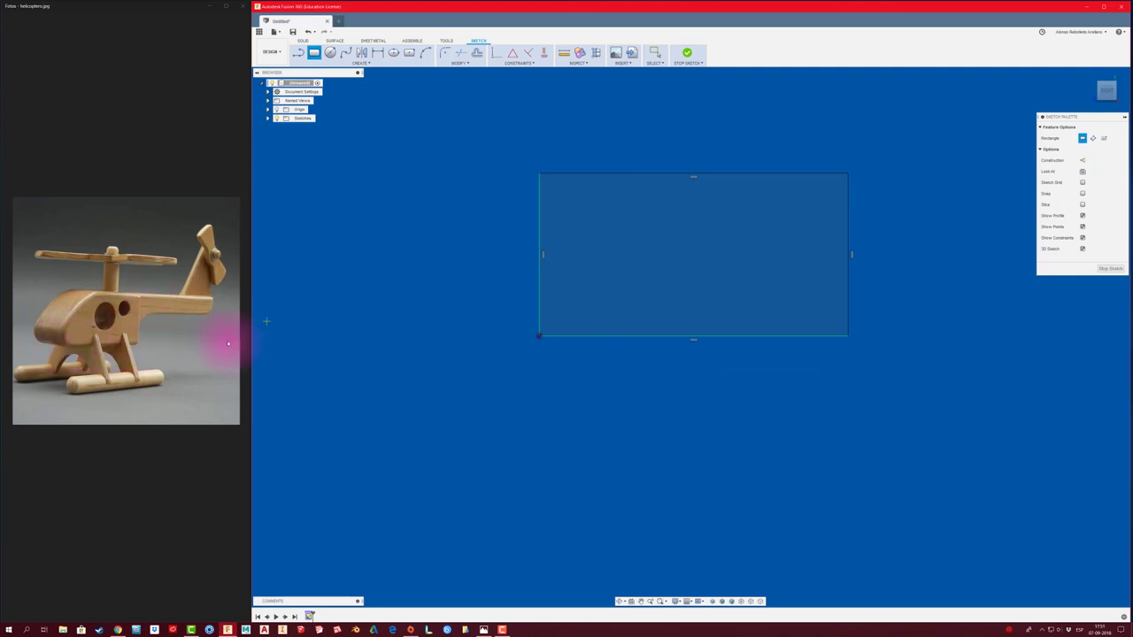
key(d)
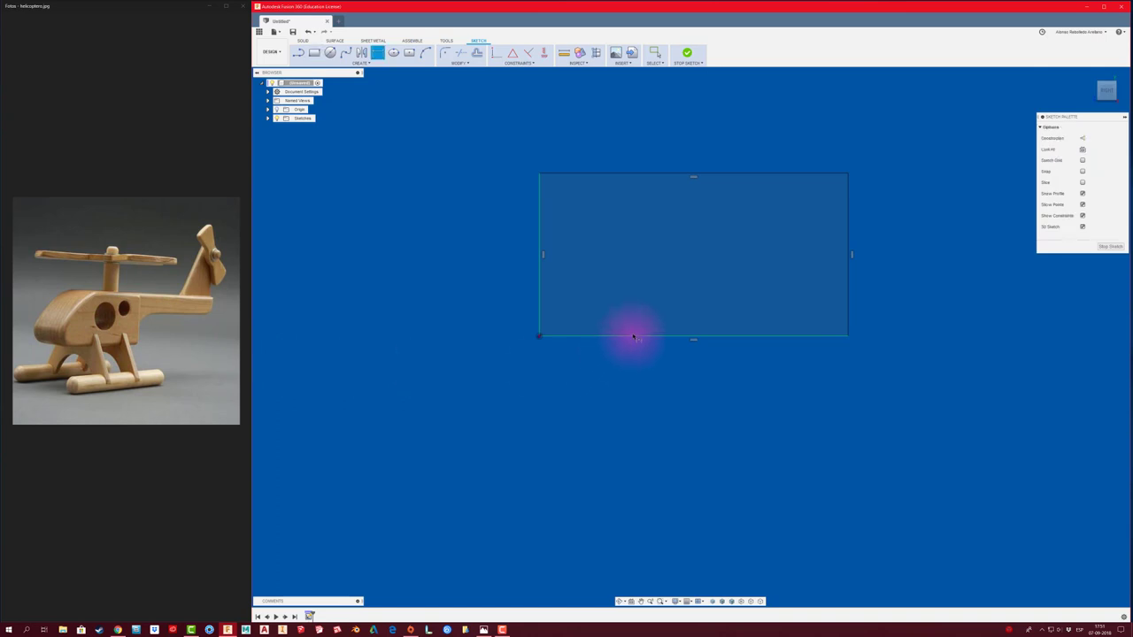
click(634, 336)
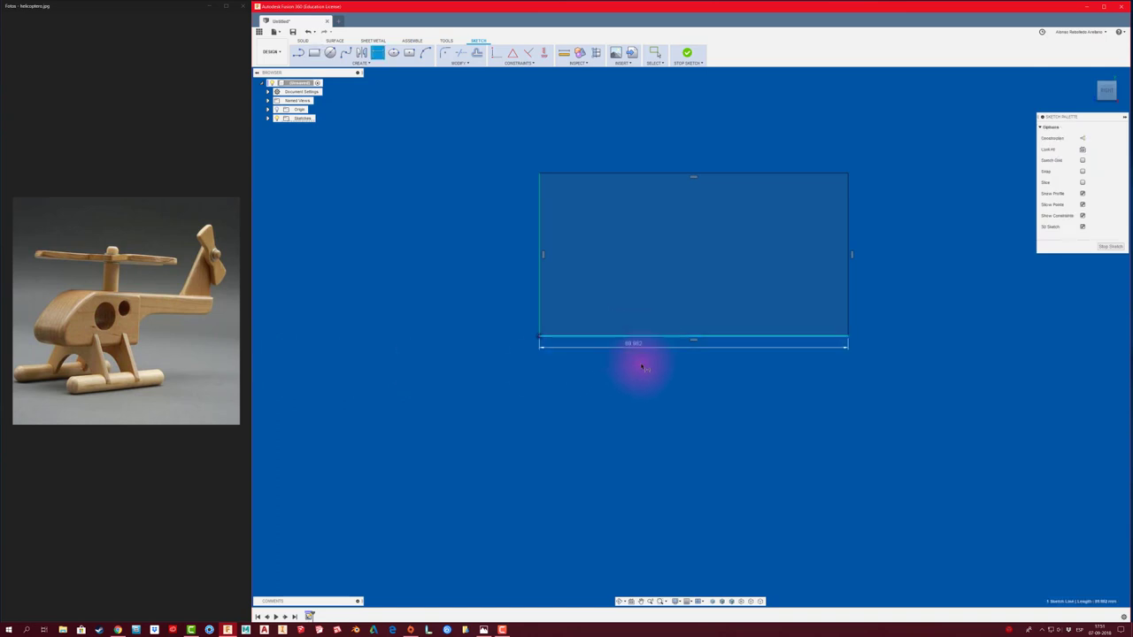
click(702, 395)
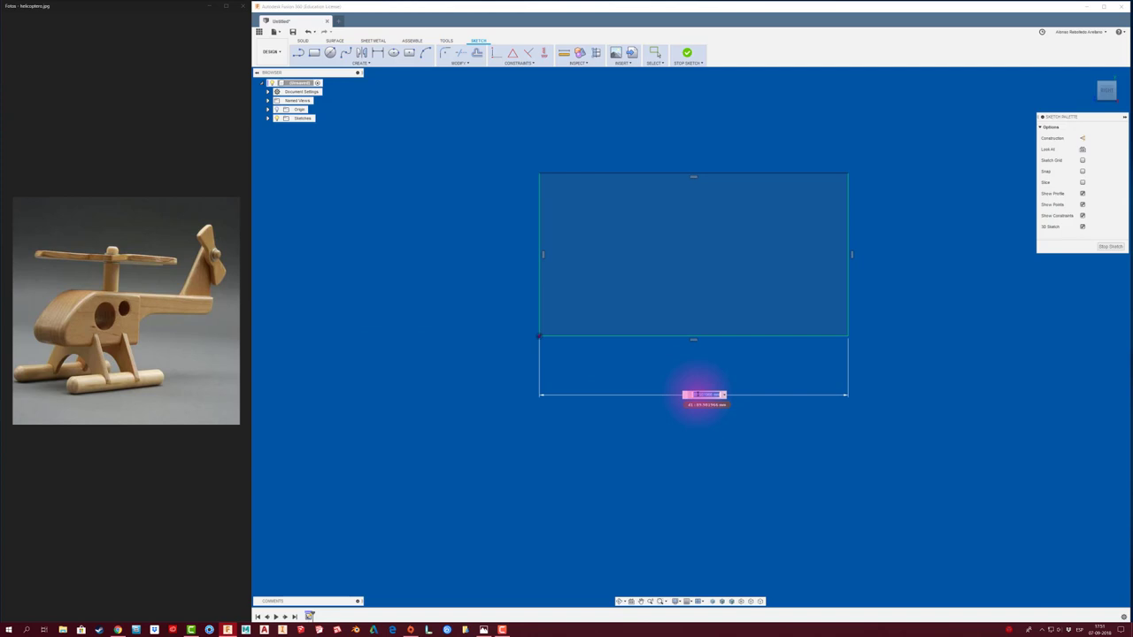
text(110)
key(Return)
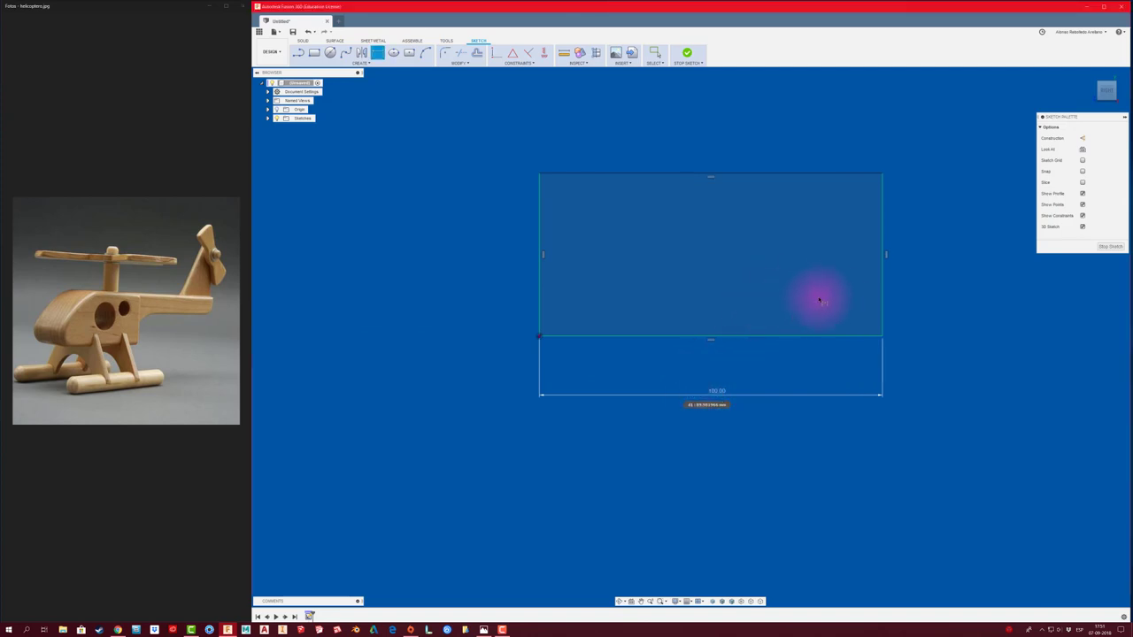
key(Escape)
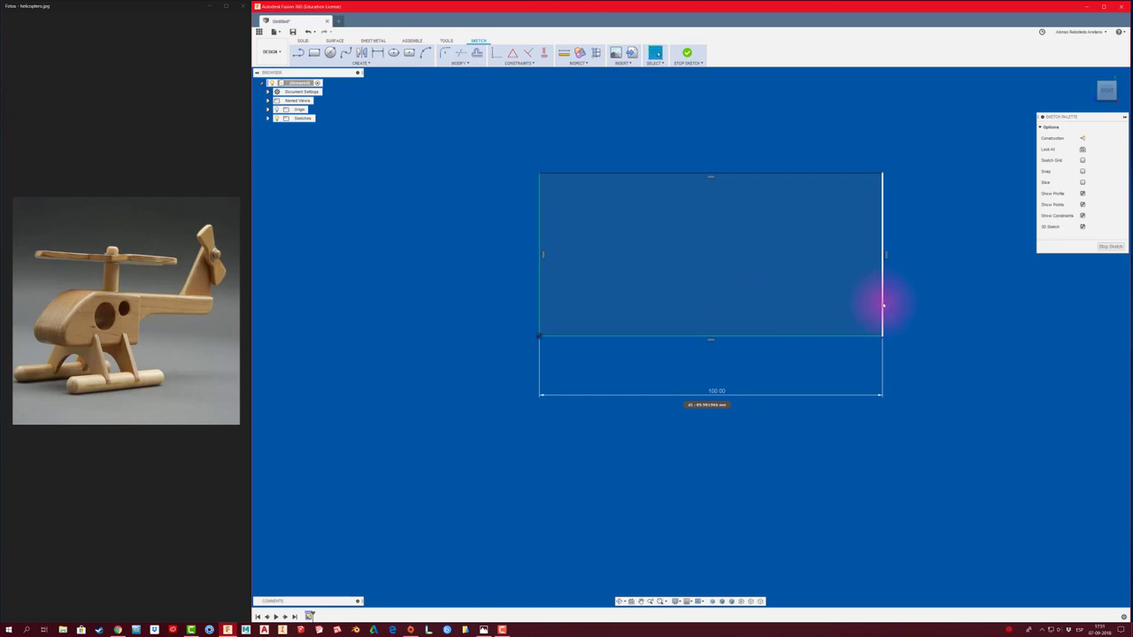
Dimension the rectangle's right edge to a height of 50
click(882, 305)
key(d)
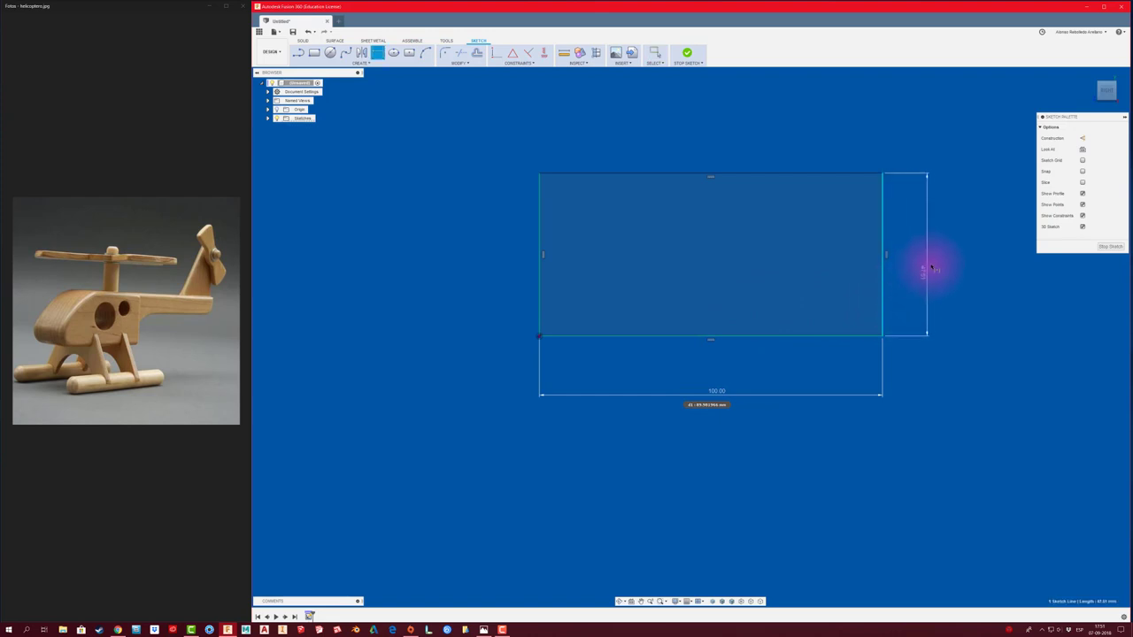
click(929, 263)
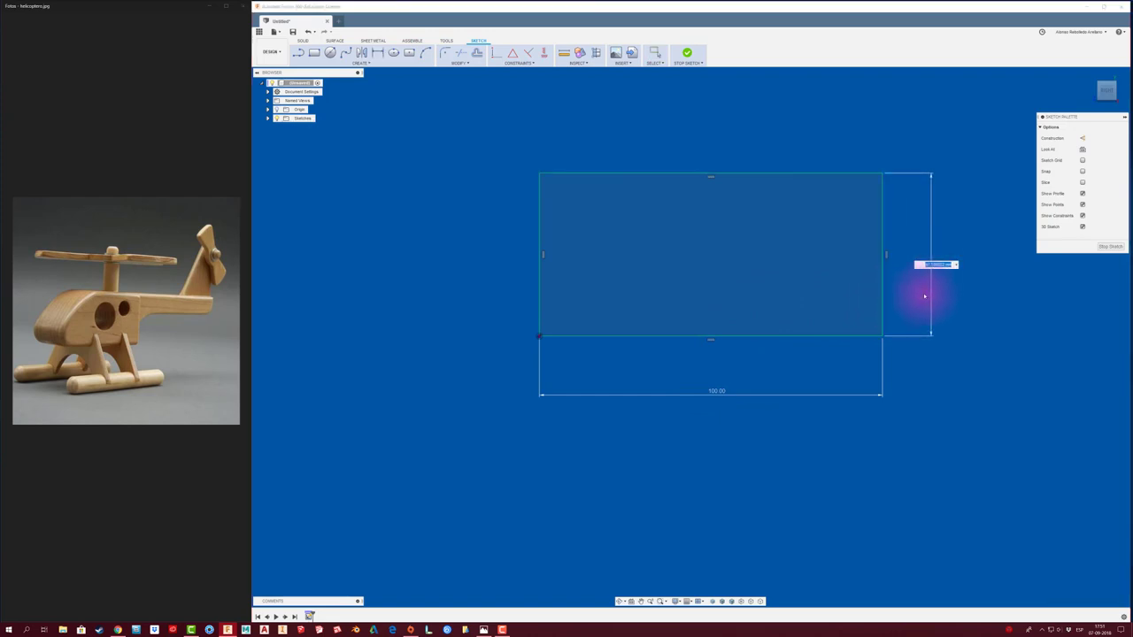
text(50)
key(Return)
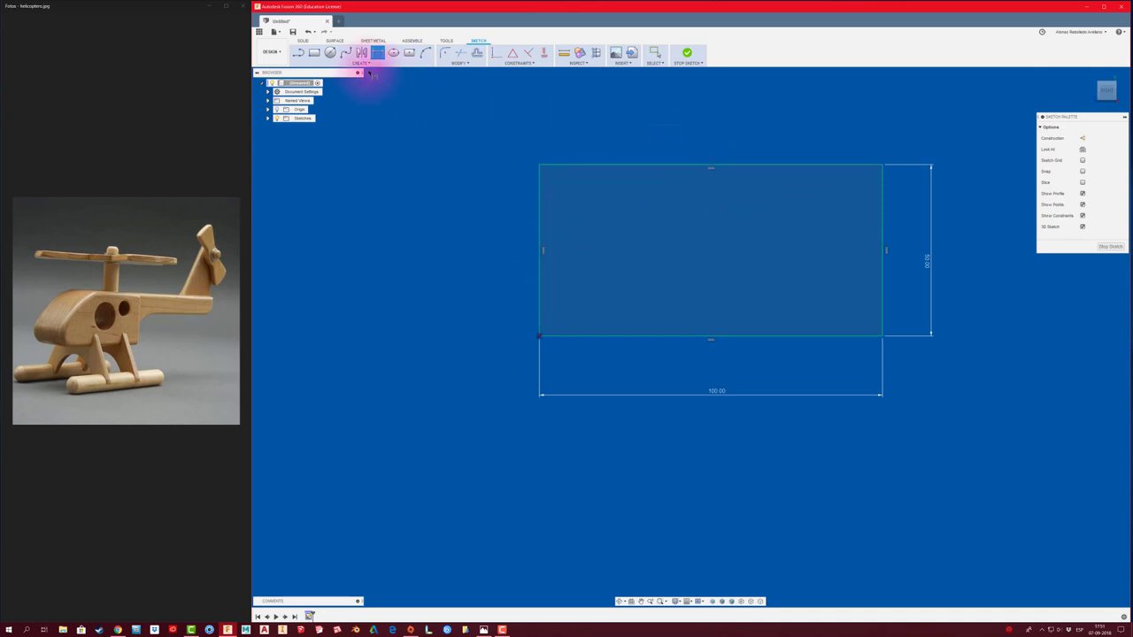
Draw a 35 line along the top edge from the rectangle's top-left corner
click(297, 52)
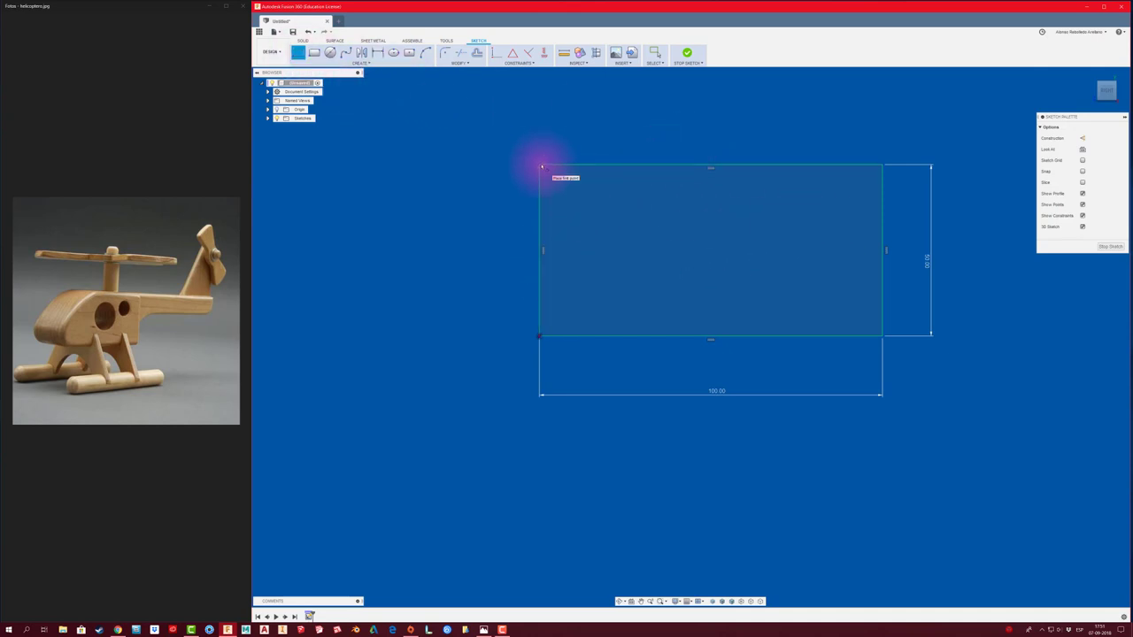
click(540, 166)
click(540, 166)
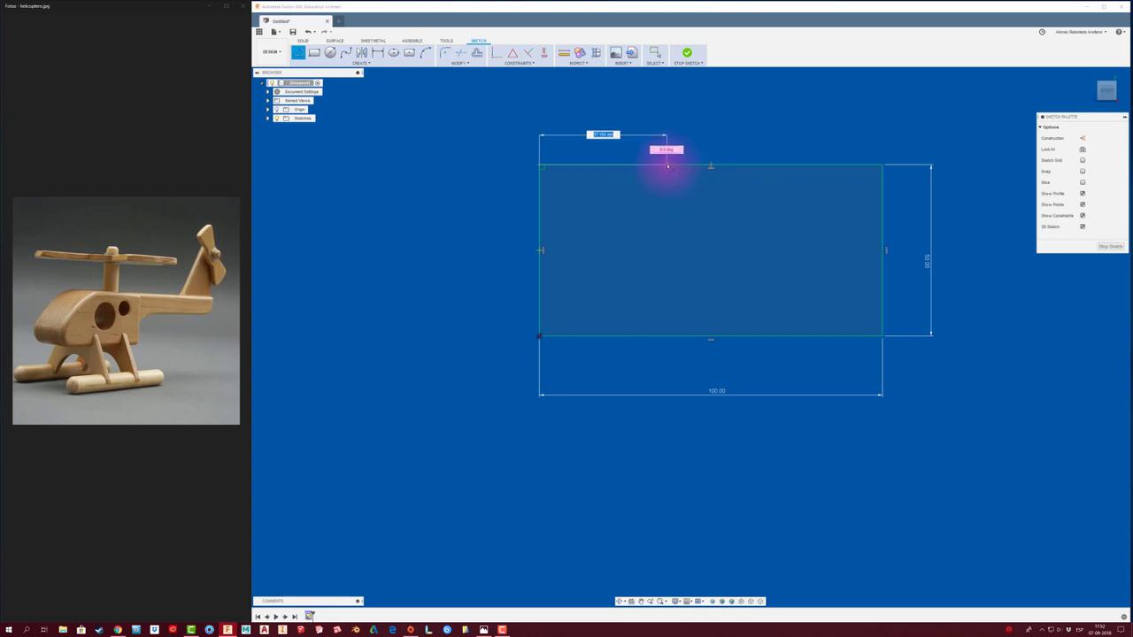
text(5)
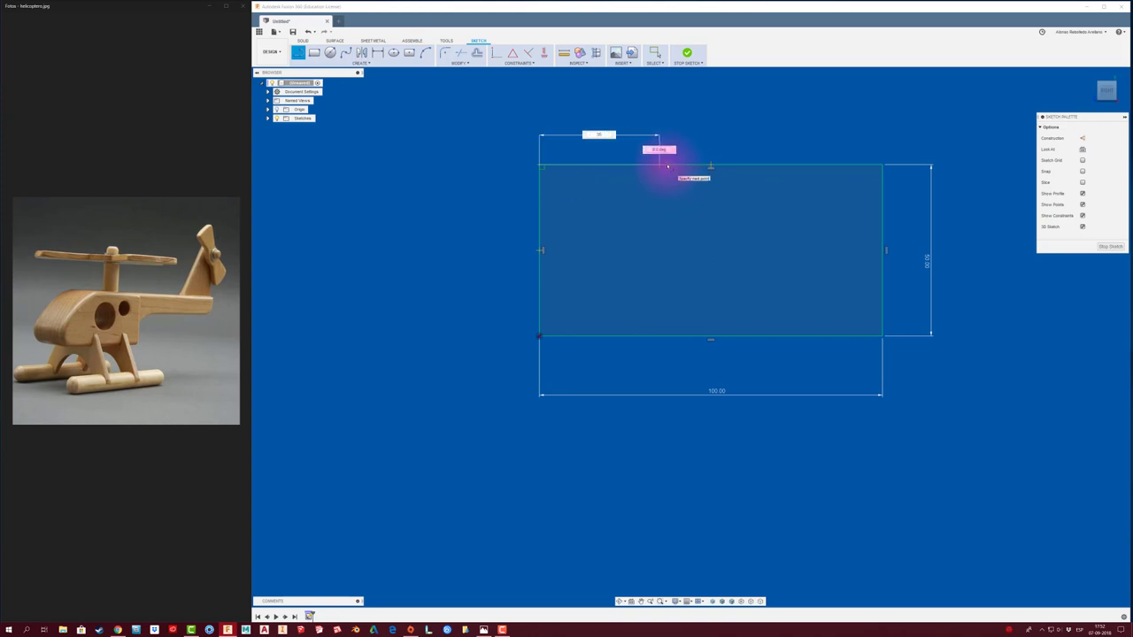
key(Return)
key(Escape)
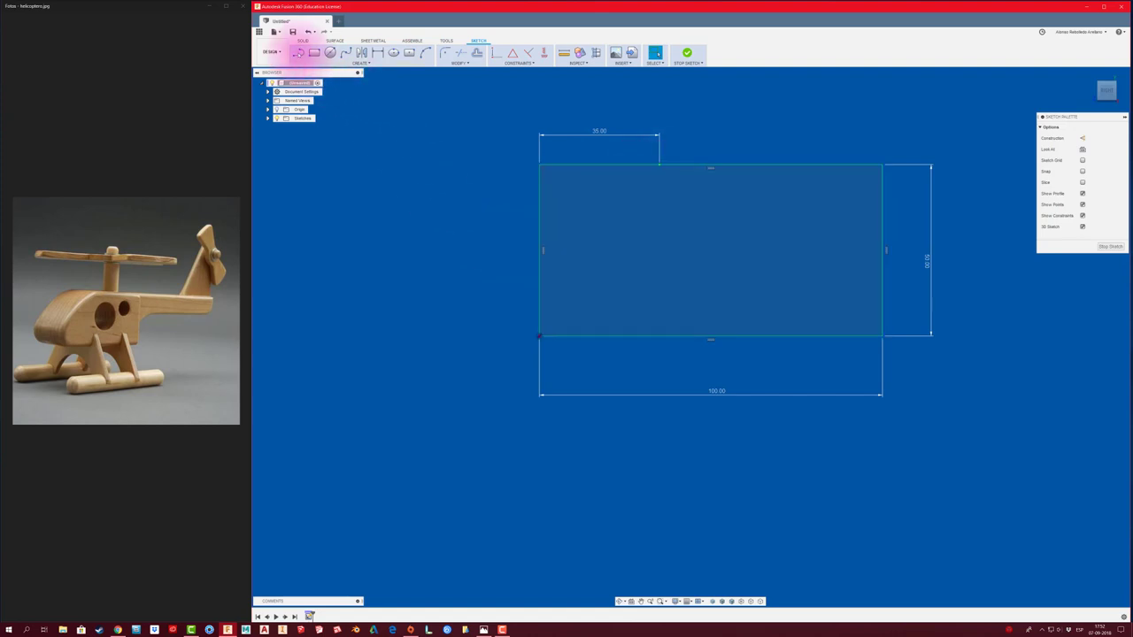
Draw a 20 line up the left edge and a horizontal line from its top into the rectangle
click(298, 53)
click(540, 335)
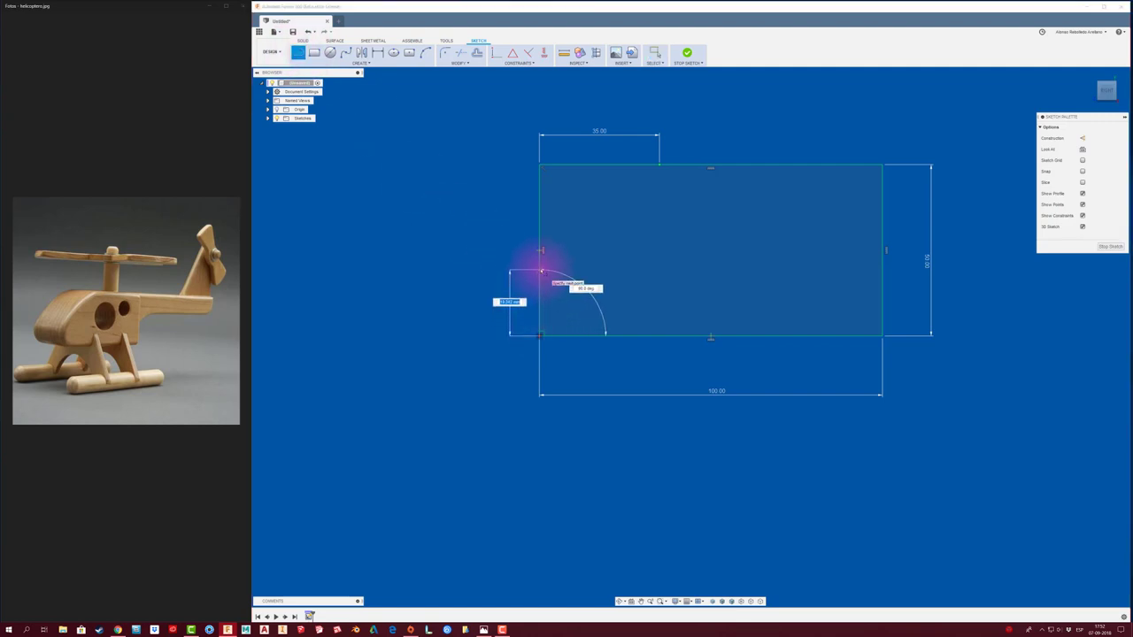
text(20)
key(Return)
key(Escape)
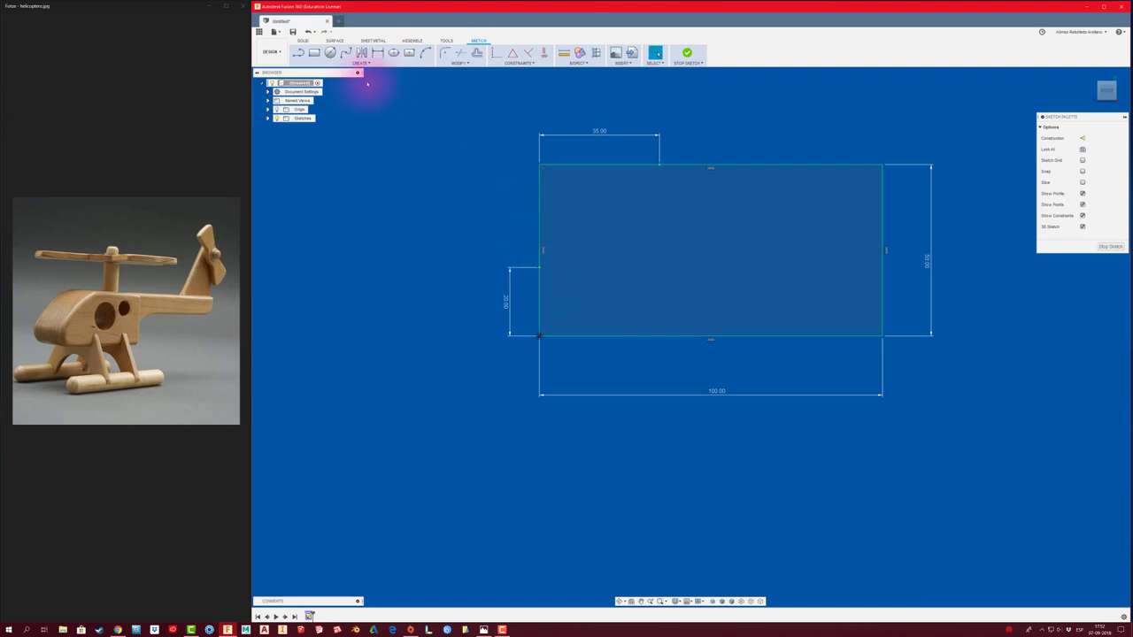
click(298, 52)
click(539, 266)
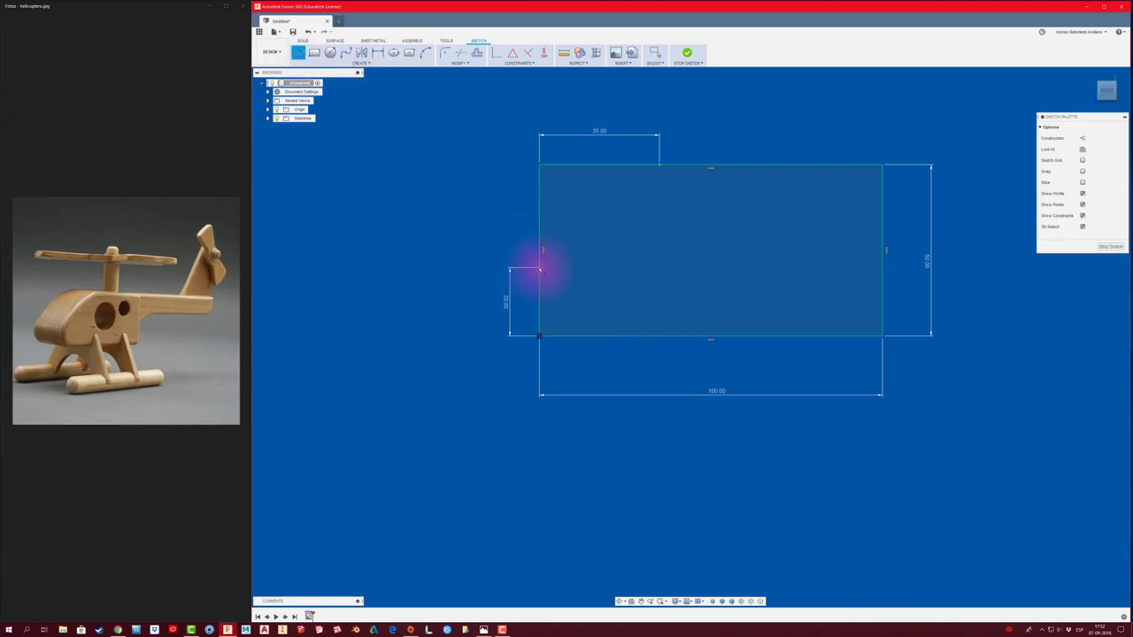
click(455, 268)
click(640, 267)
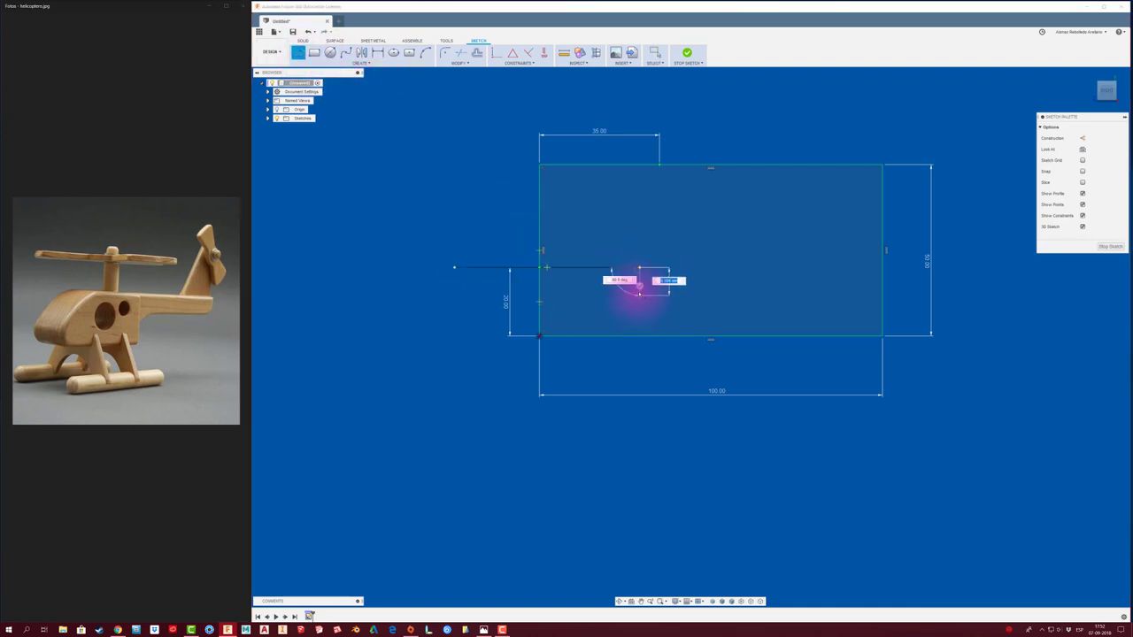
key(Escape)
key(Escape)
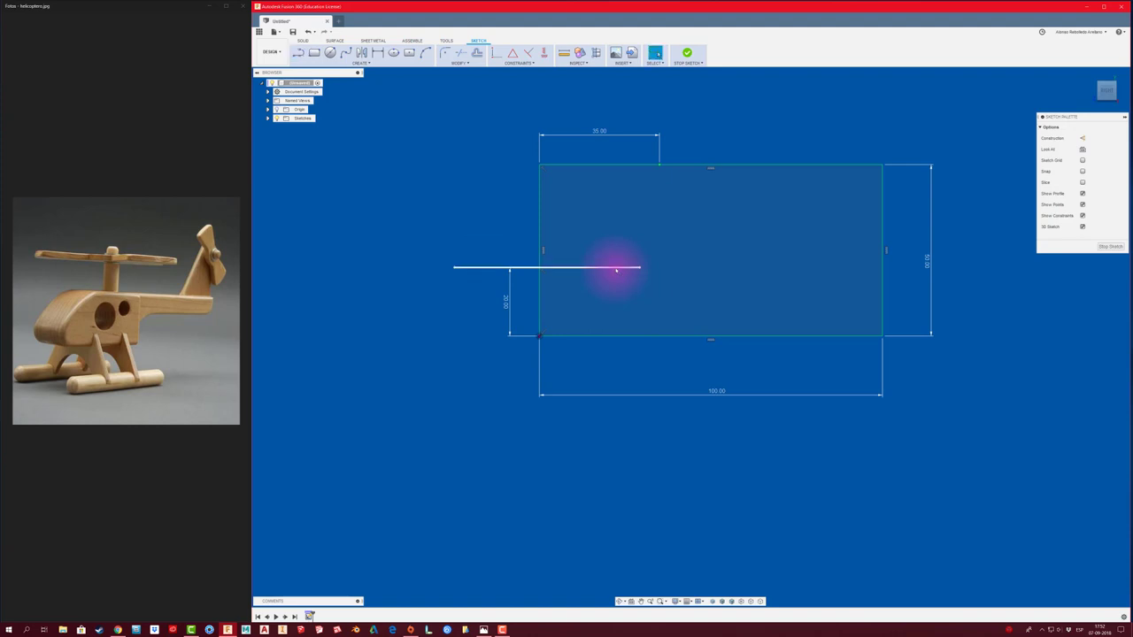
Draw a vertical positioning line down from the 35 mark on the top edge
click(616, 267)
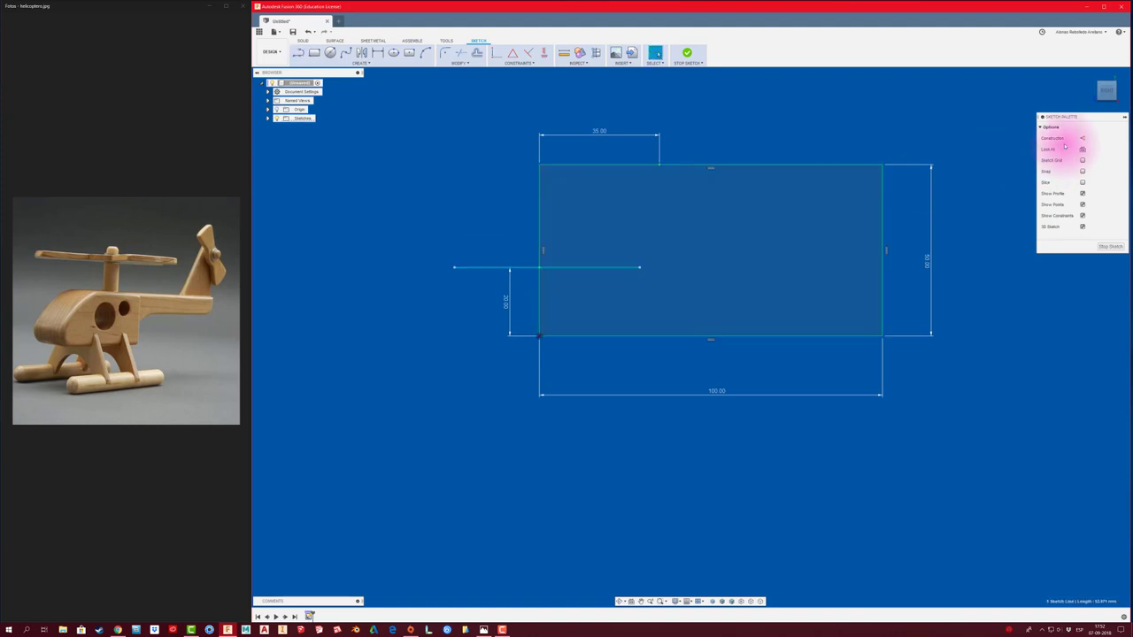
click(1082, 138)
drag(1088, 116, 1014, 135)
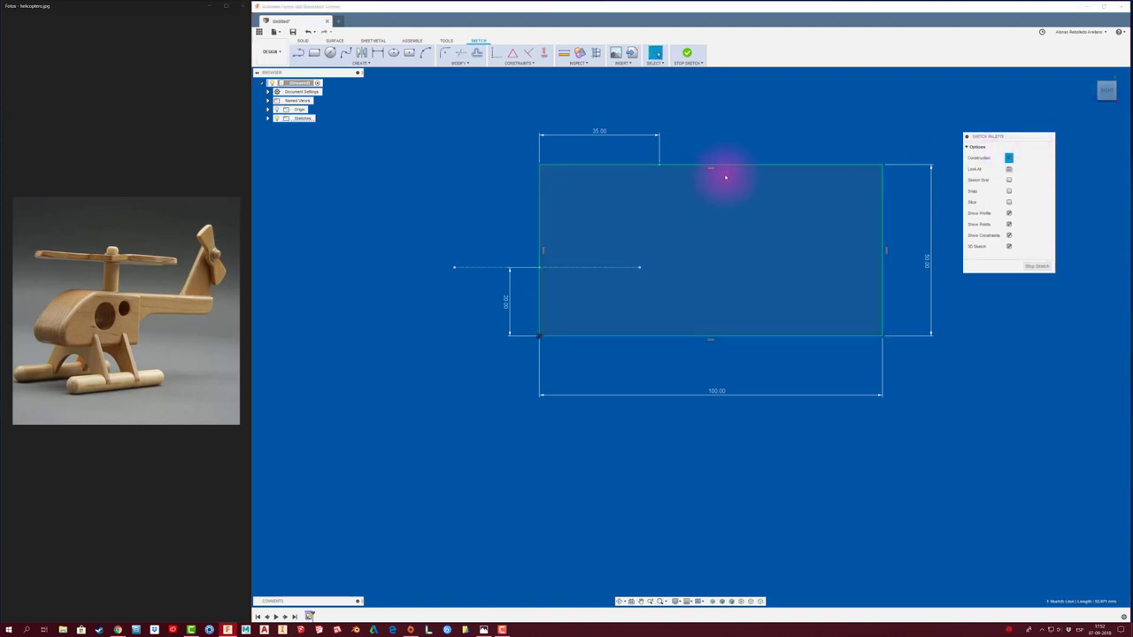
click(417, 145)
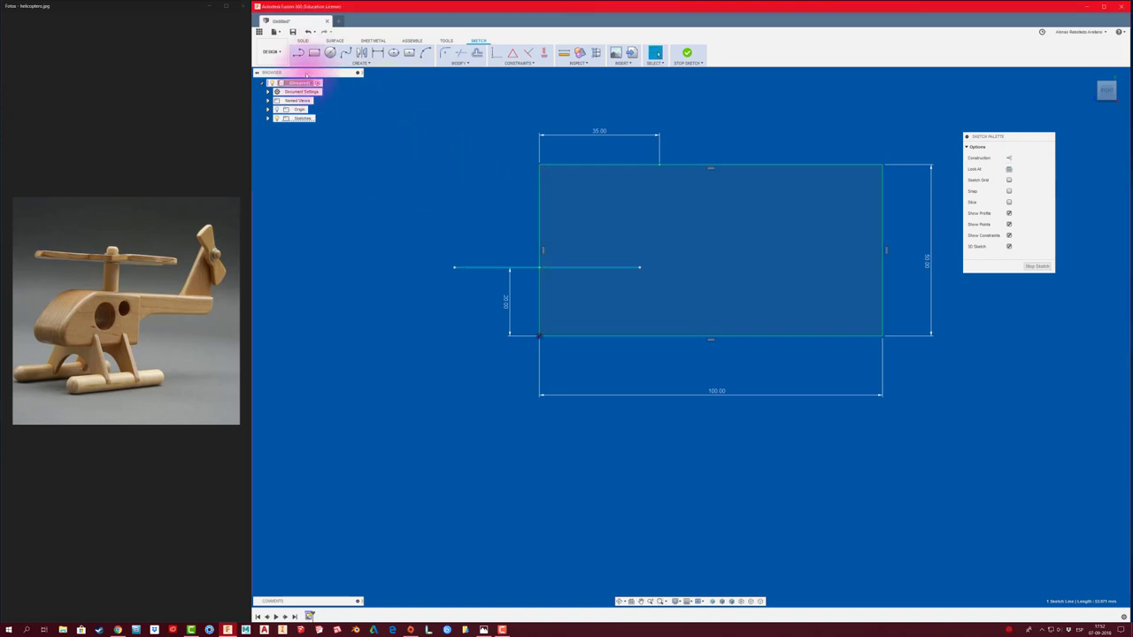
click(299, 52)
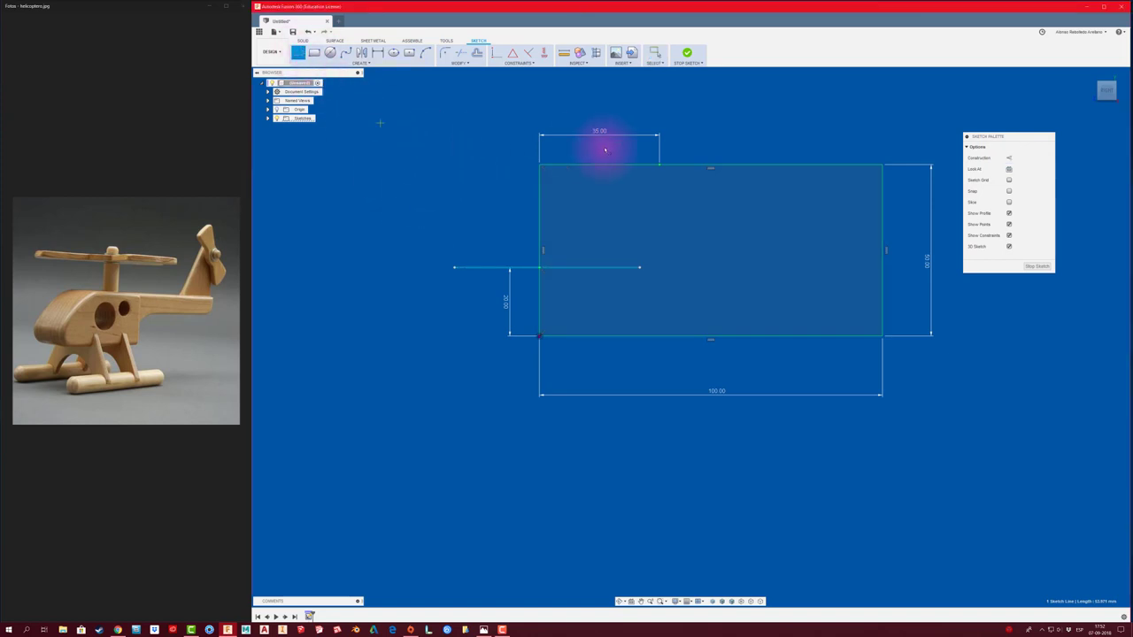
click(660, 167)
click(659, 222)
right_click(659, 222)
click(677, 223)
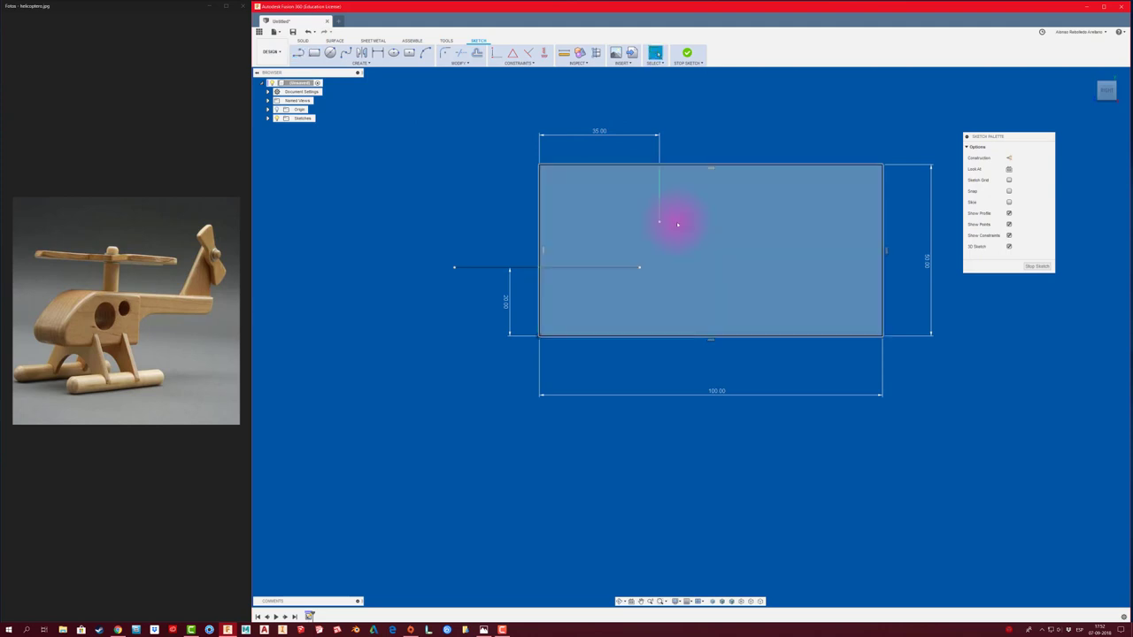
Convert the vertical and horizontal positioning lines into dashed construction lines
click(658, 207)
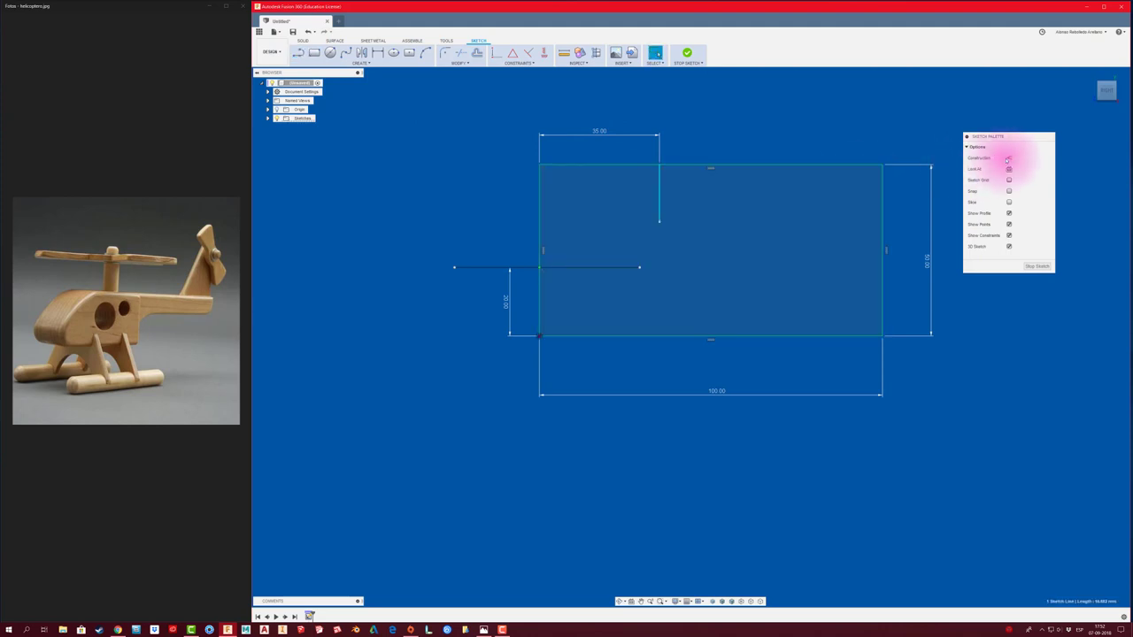
click(1009, 158)
click(671, 268)
click(636, 267)
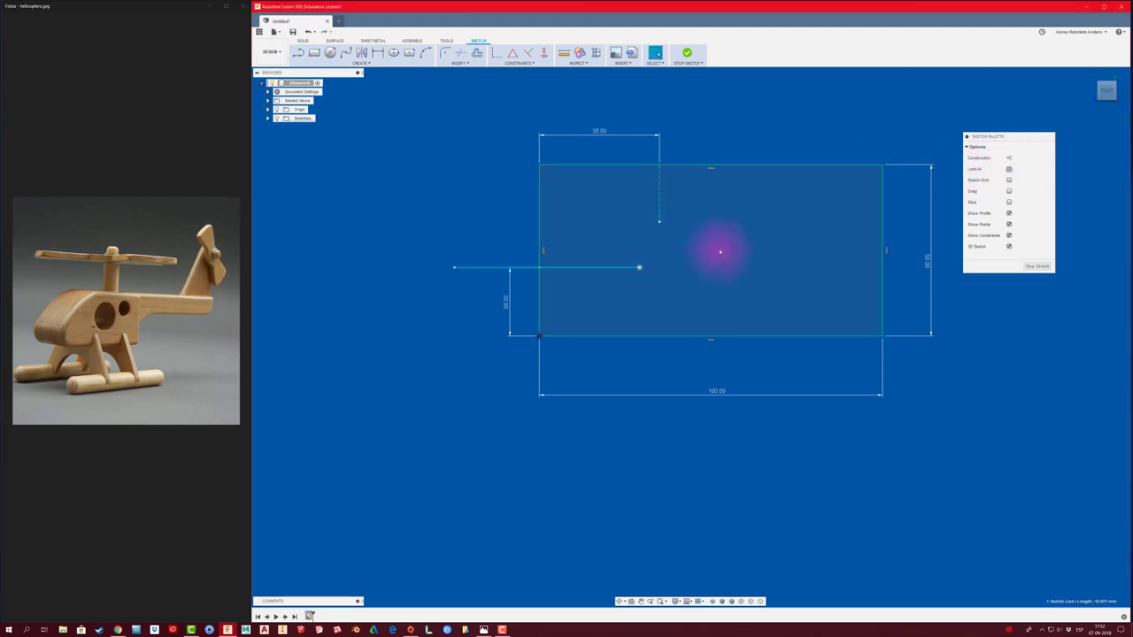
click(1008, 158)
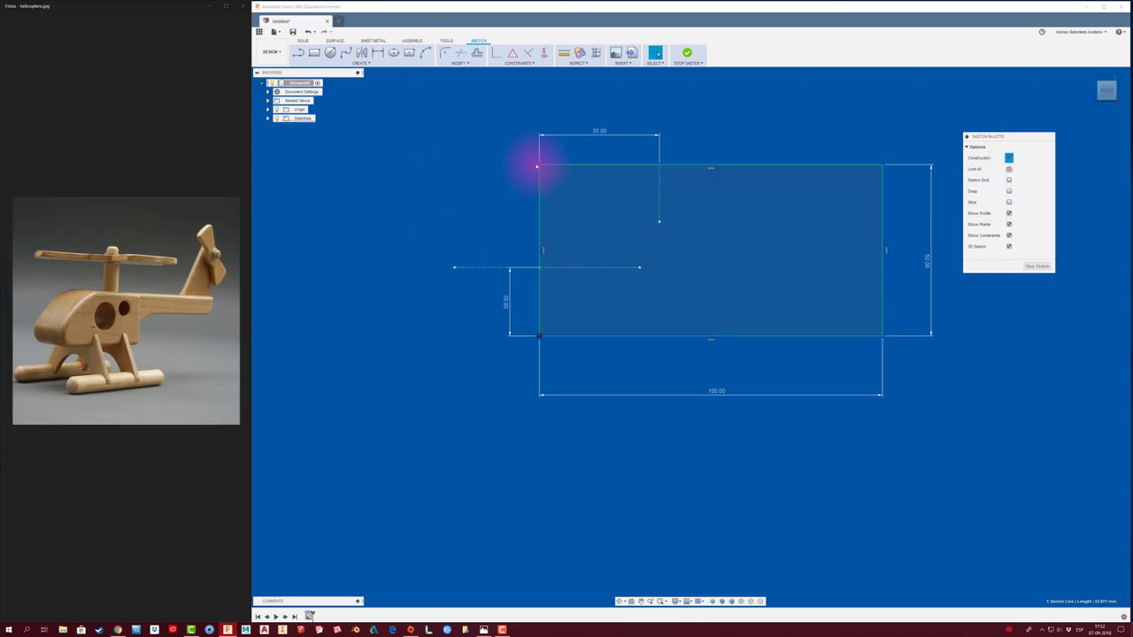
click(589, 219)
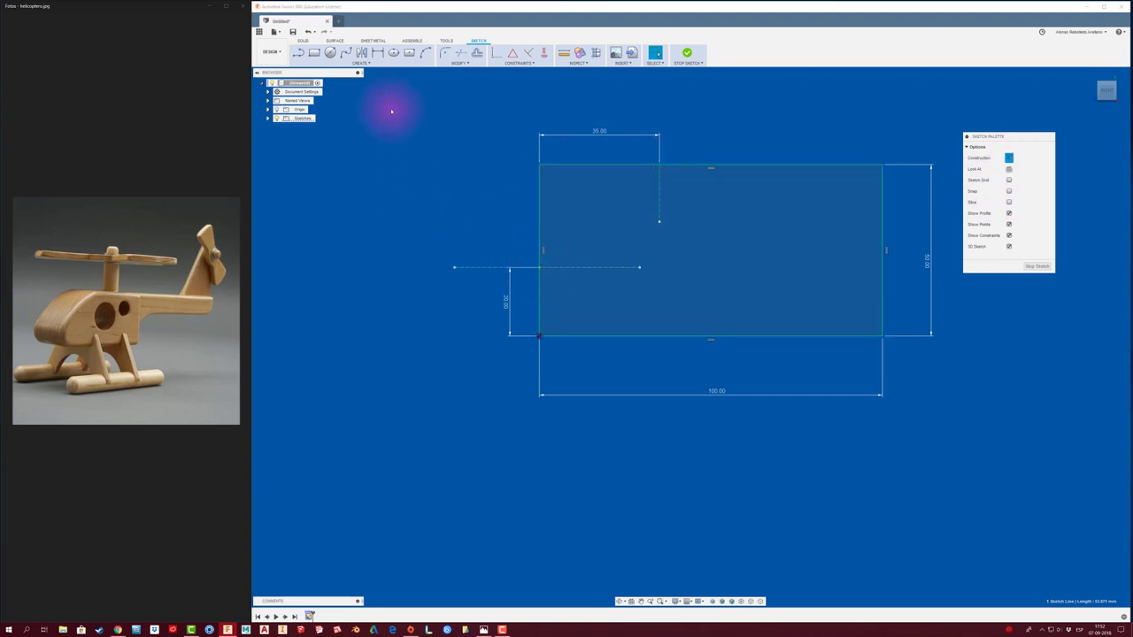
Draw a three-point nose arc from the 35 mm line's end to the left edge
click(425, 53)
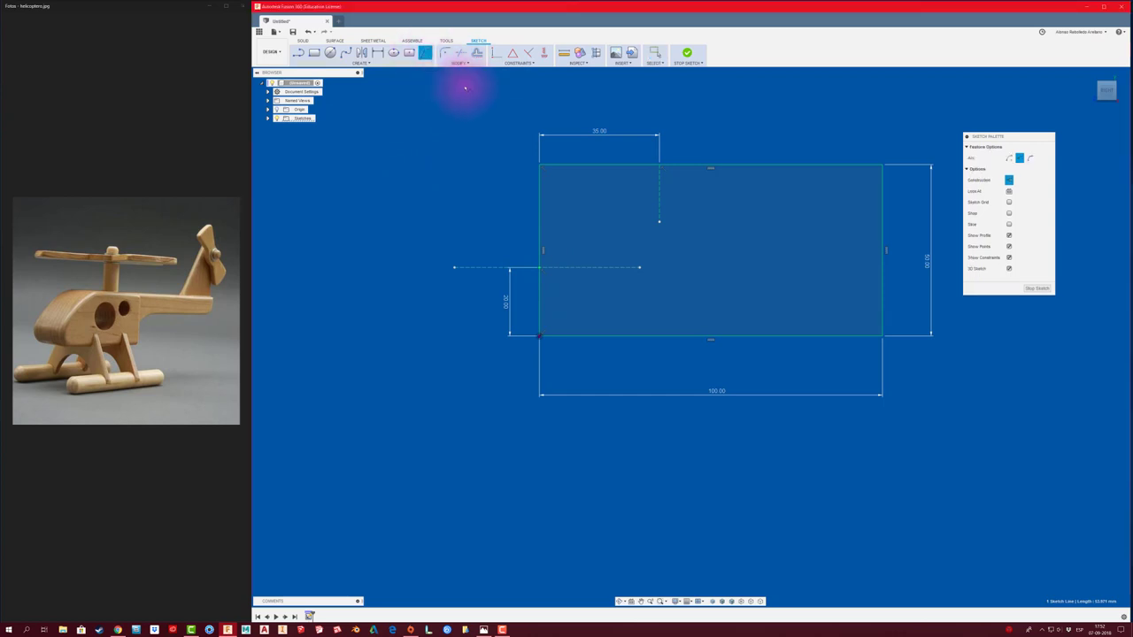
click(659, 167)
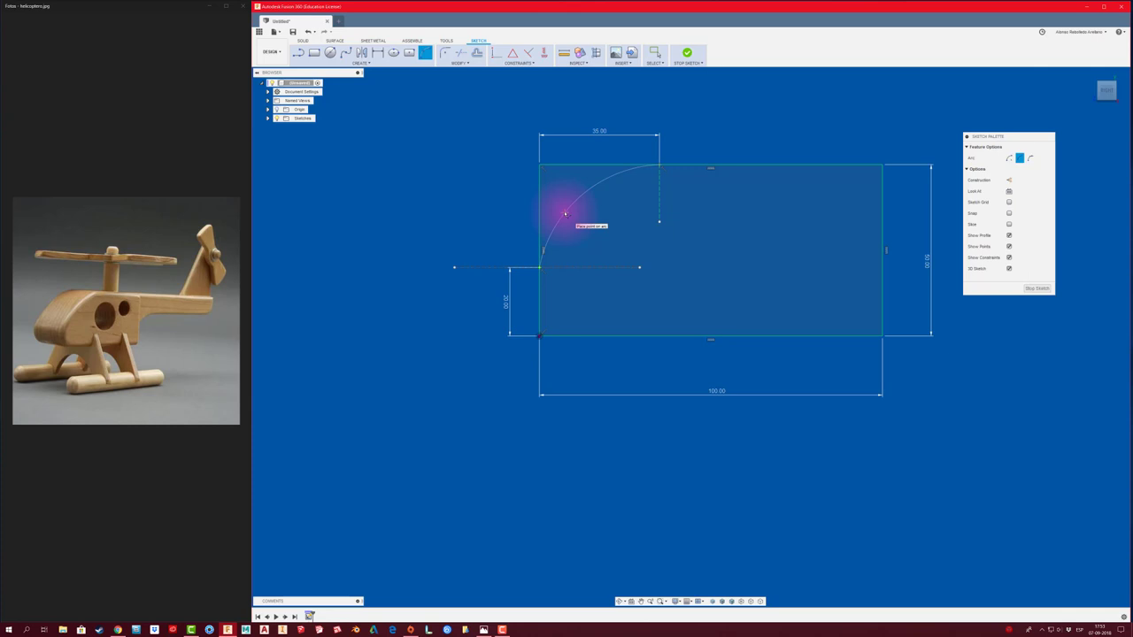
click(565, 213)
scroll(544, 310, up, 2)
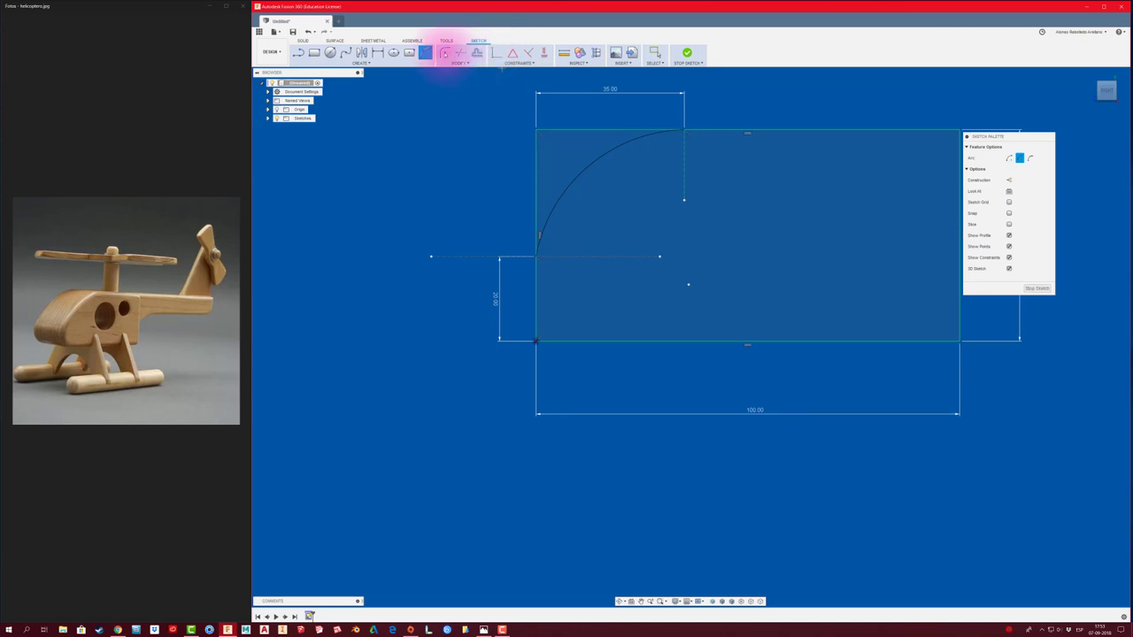
Round the bottom-left corner of the outline with a 12 mm fillet
click(446, 53)
click(546, 330)
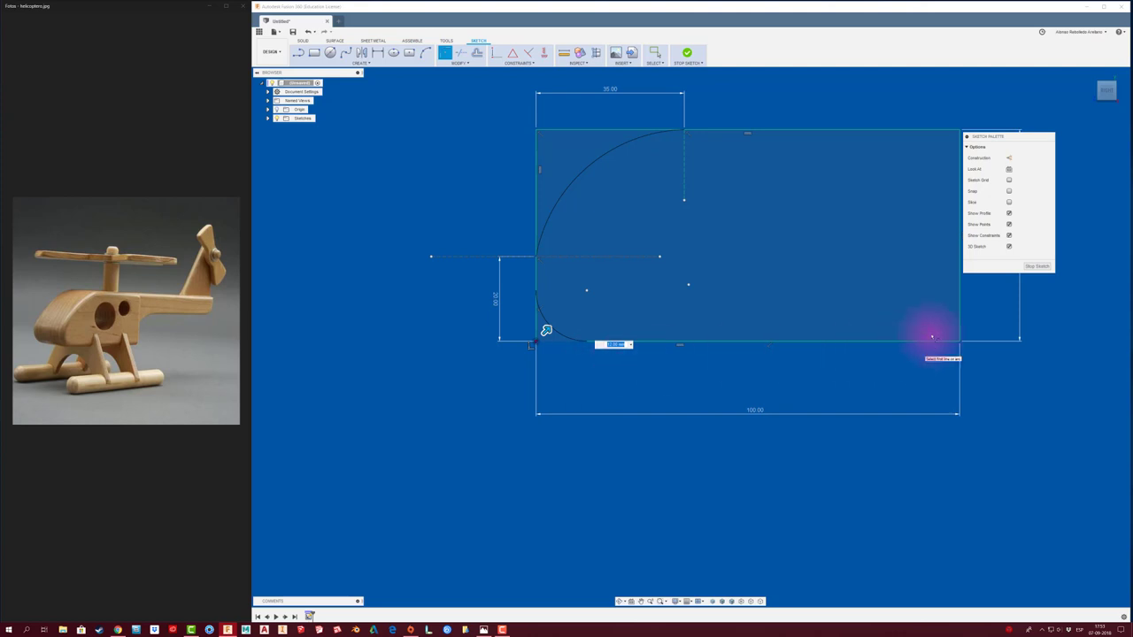
middle_drag(732, 294, 702, 308)
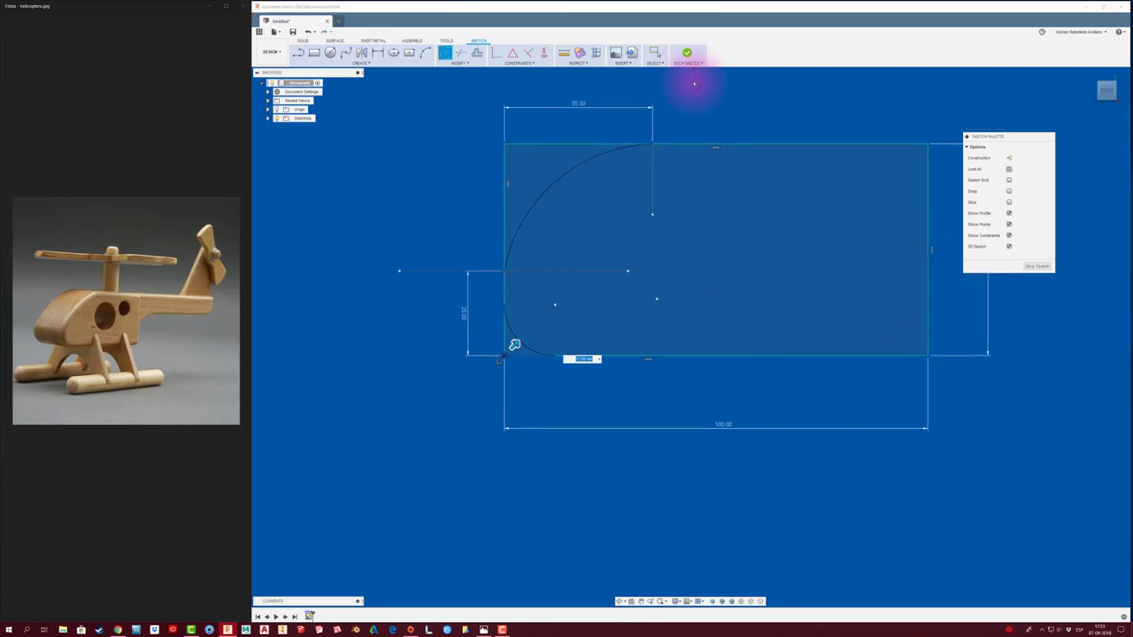
click(1036, 267)
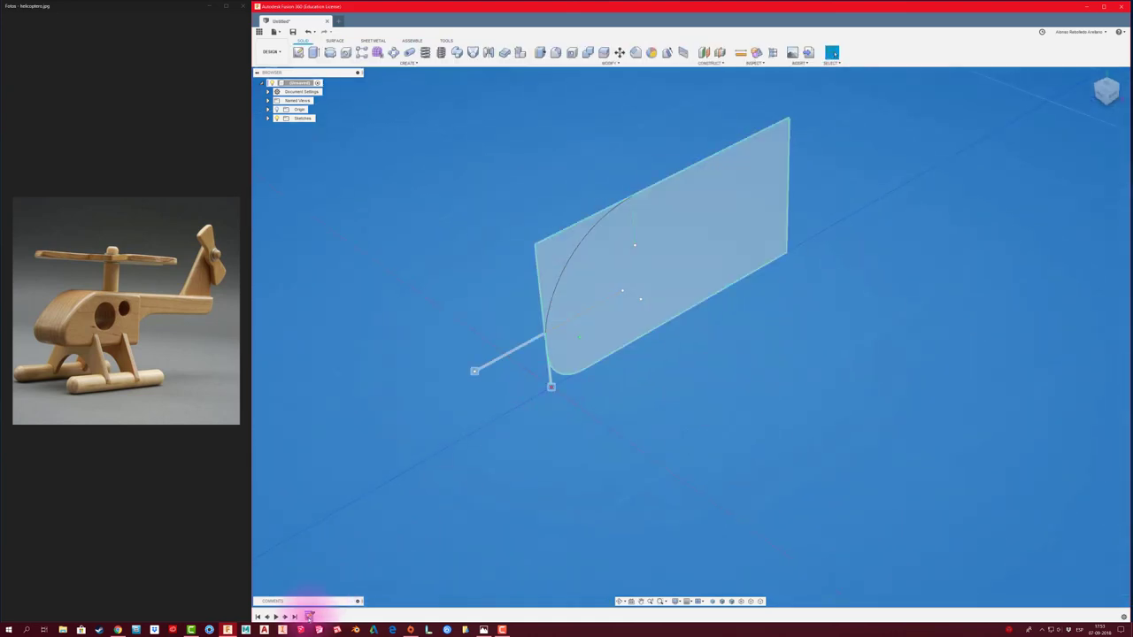
right_click(308, 615)
click(336, 543)
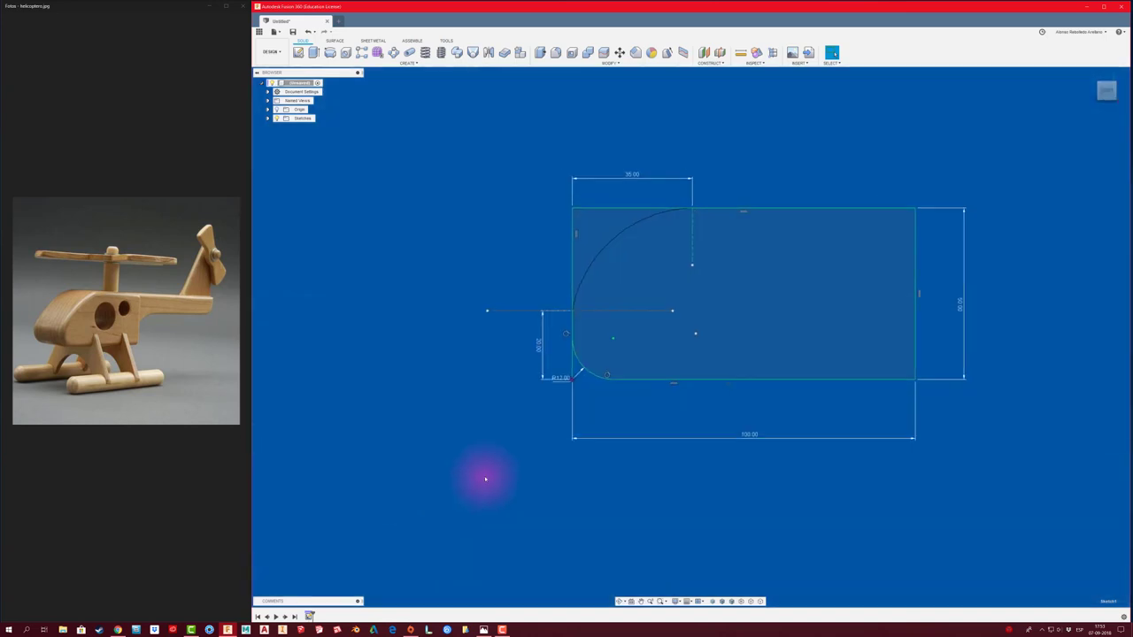
click(549, 395)
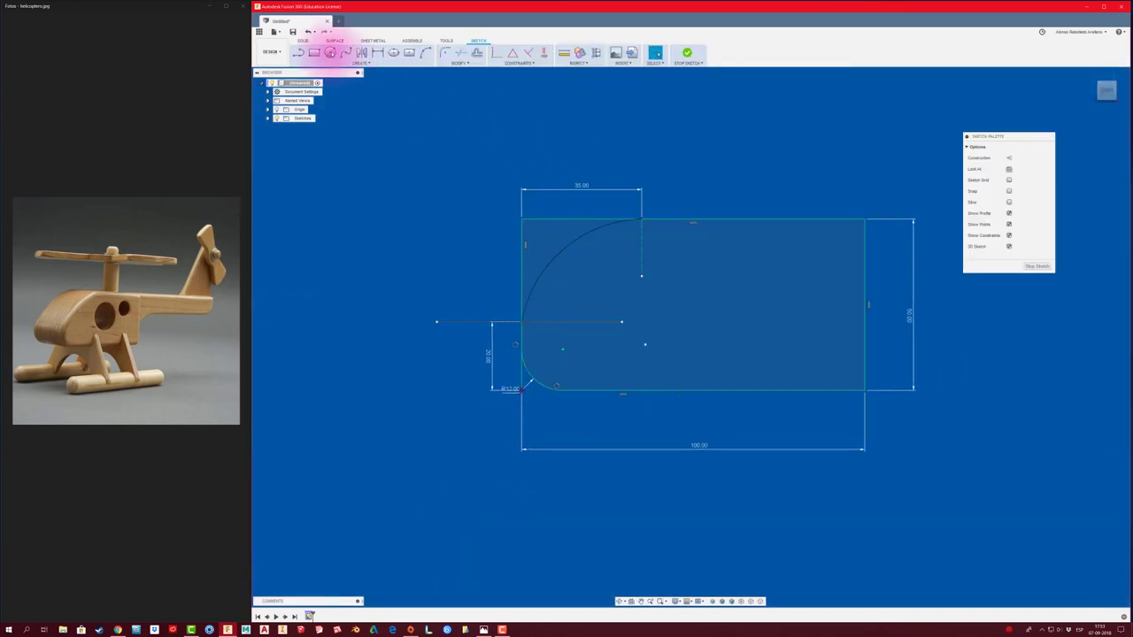
click(330, 53)
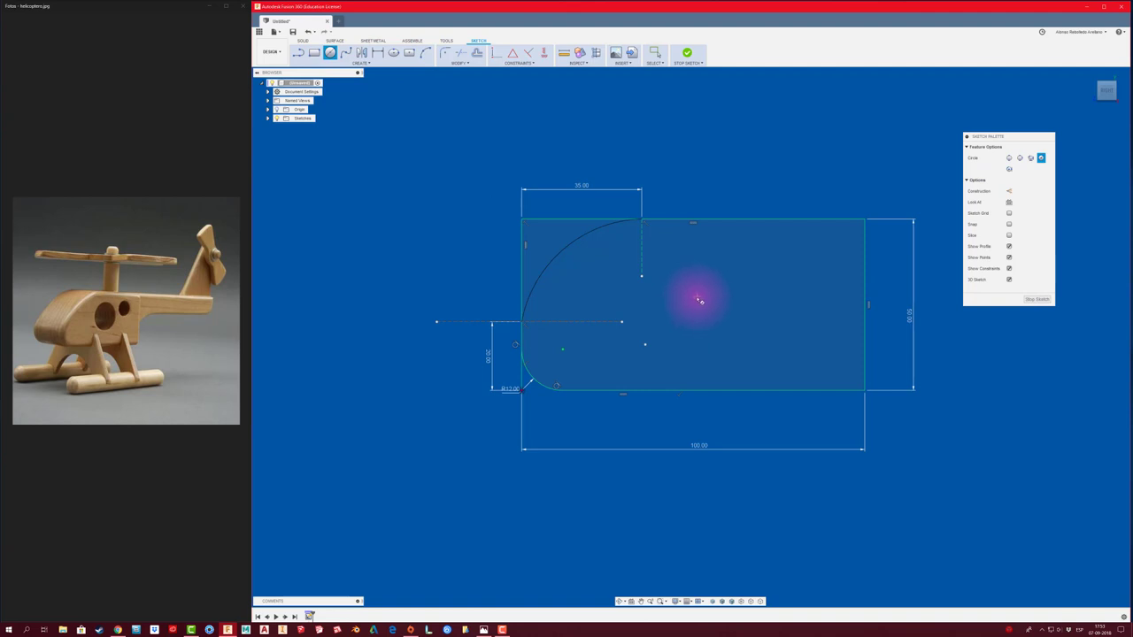
Draw the large window circle with its centre 21 mm below the top edge
click(699, 301)
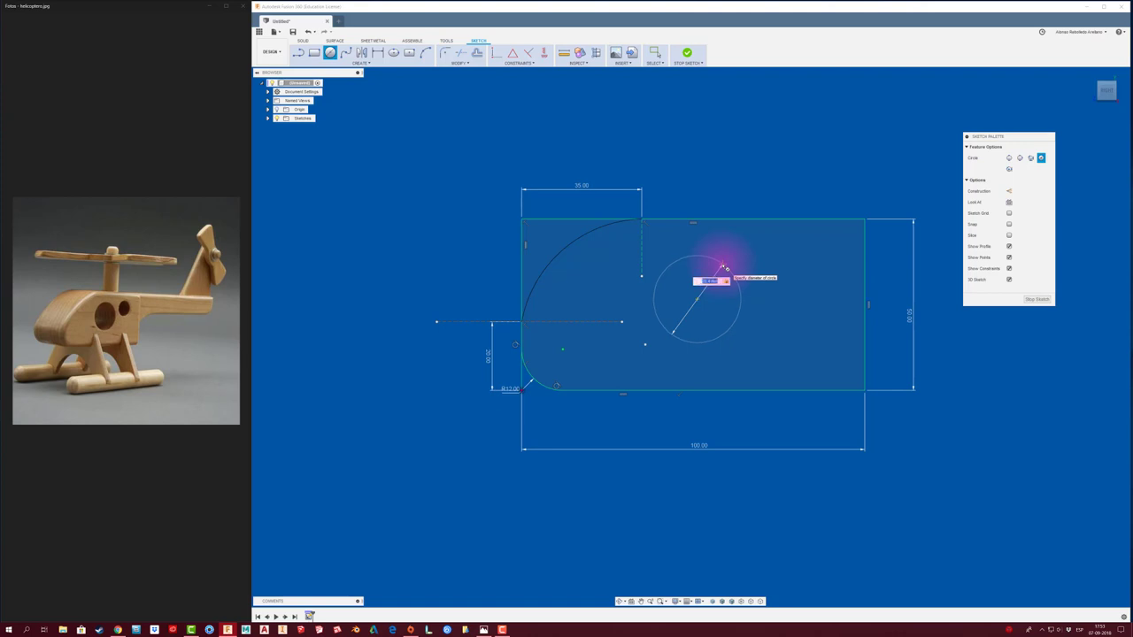
click(724, 266)
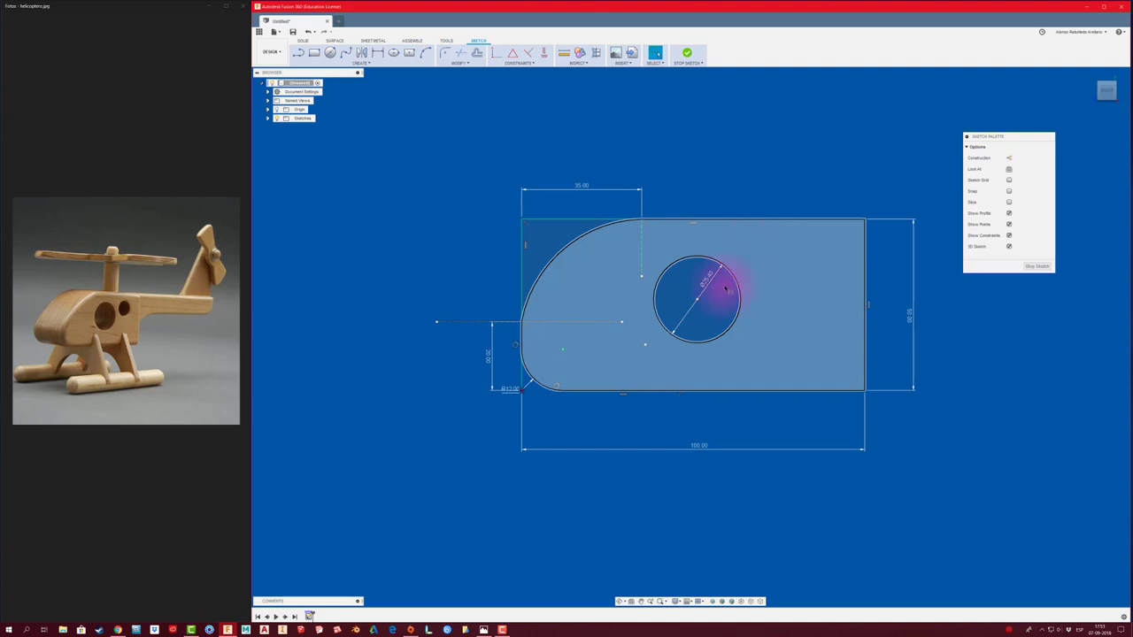
click(698, 300)
click(703, 219)
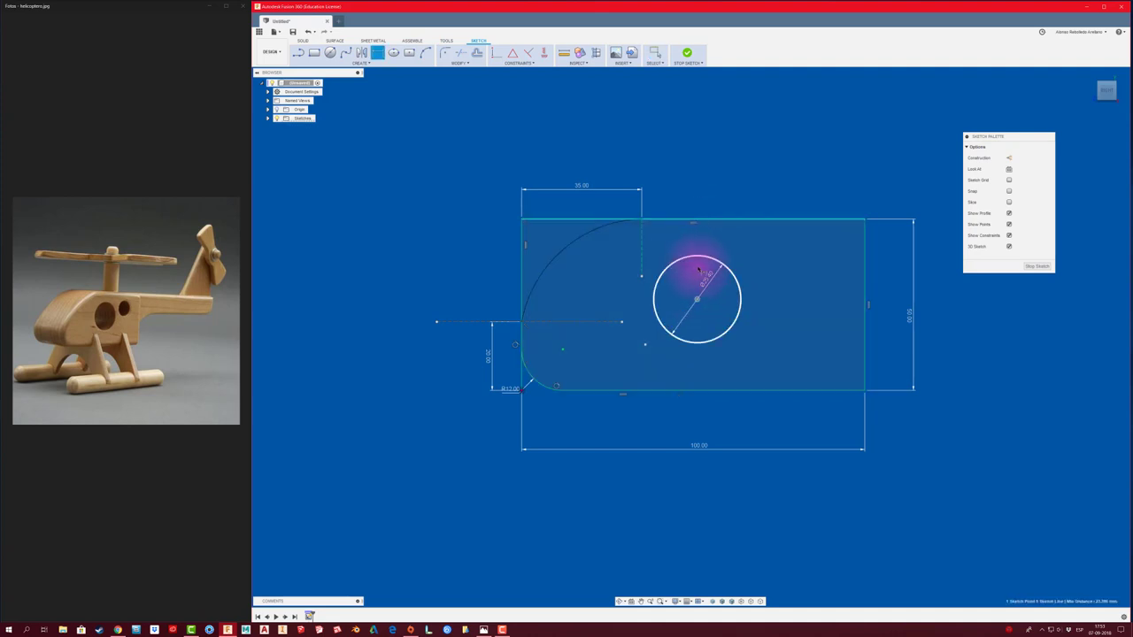
click(763, 265)
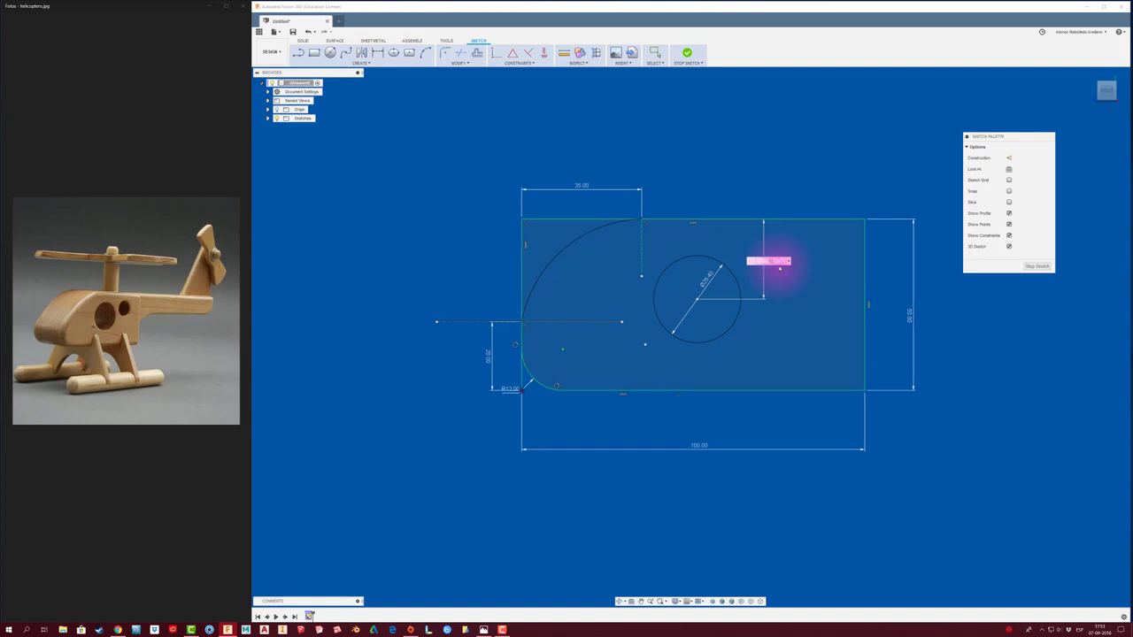
text(21)
key(Return)
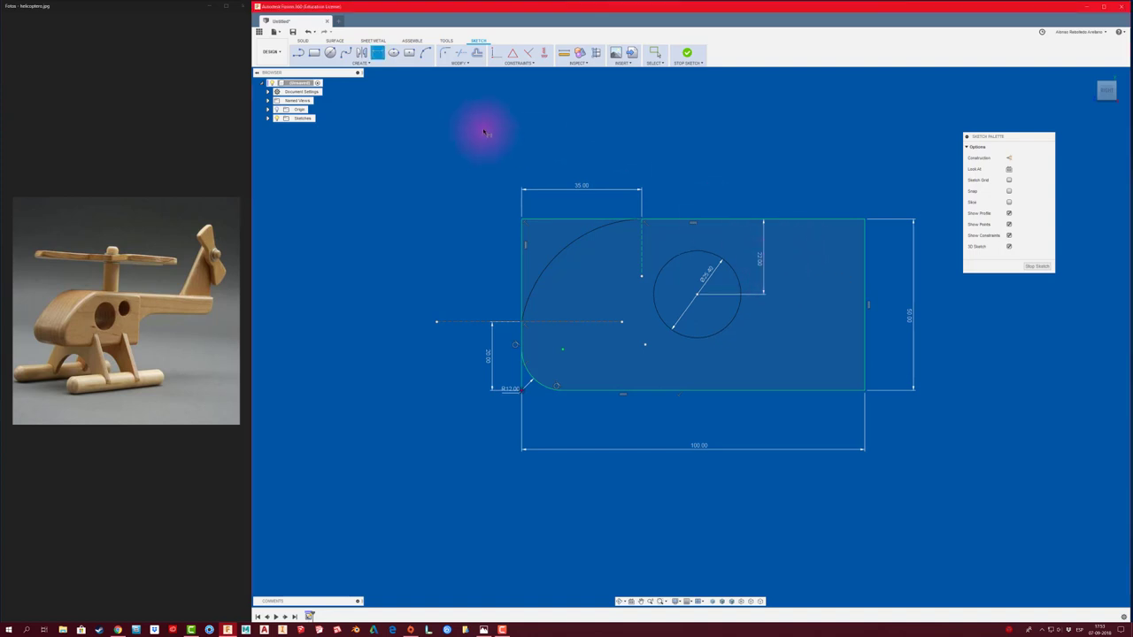
Add a small window circle to the right and dimension its diameter to 12 mm
click(330, 52)
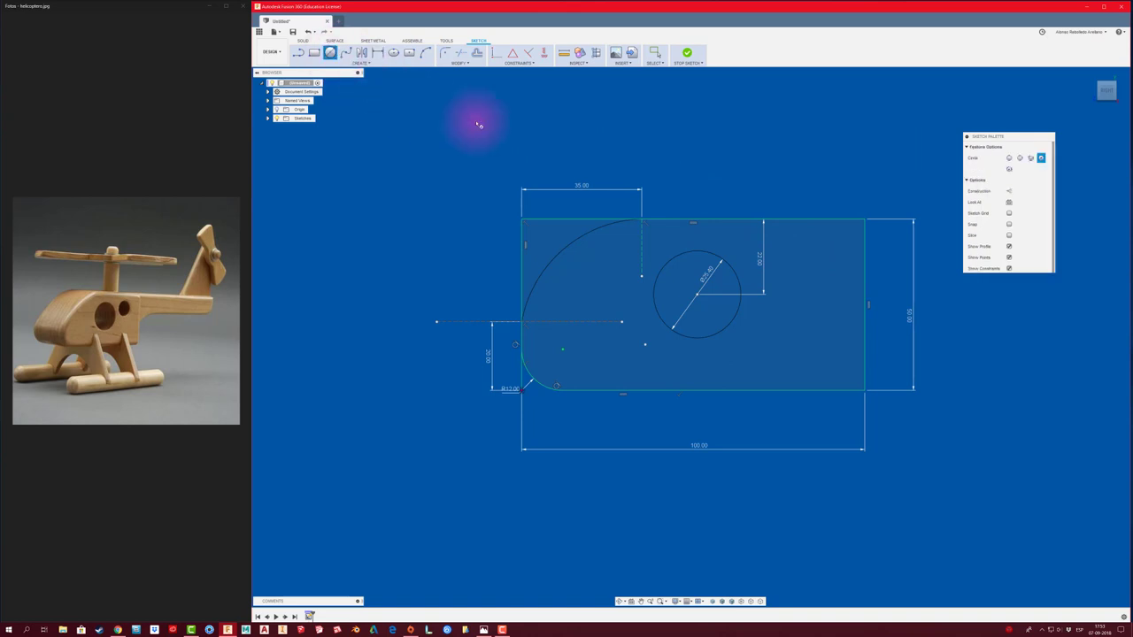
click(784, 262)
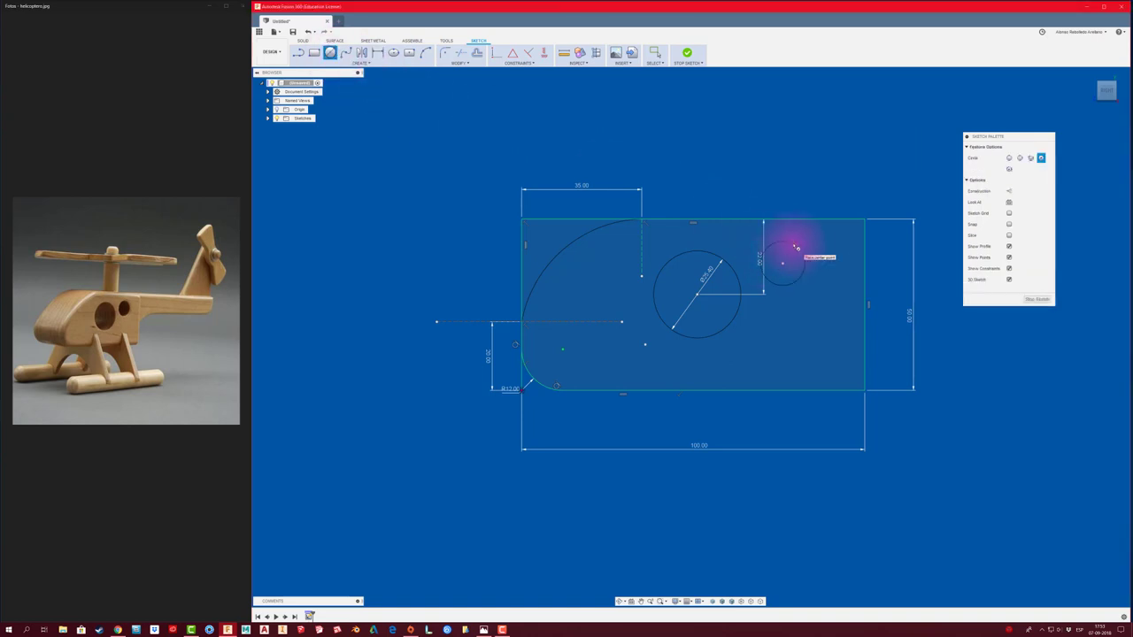
key(d)
click(796, 250)
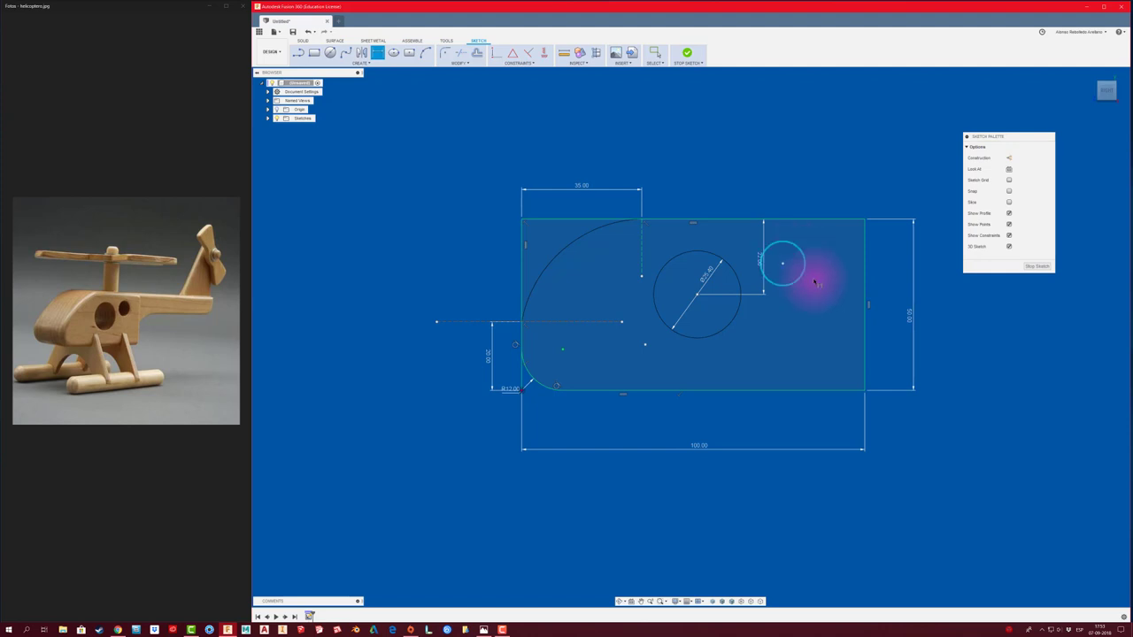
click(823, 304)
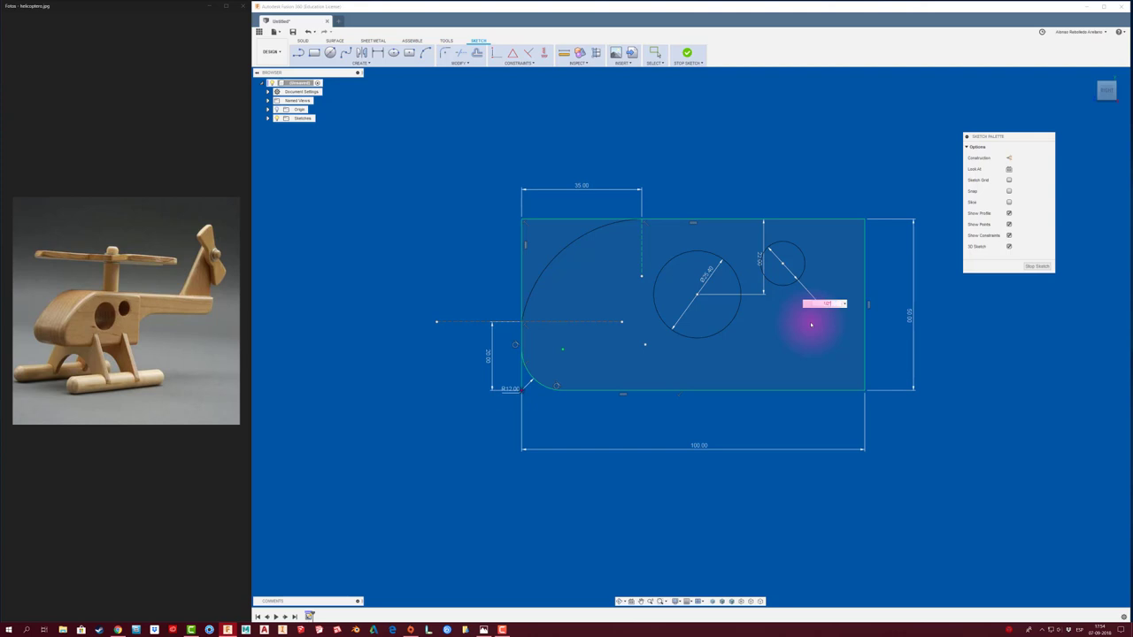
key(Return)
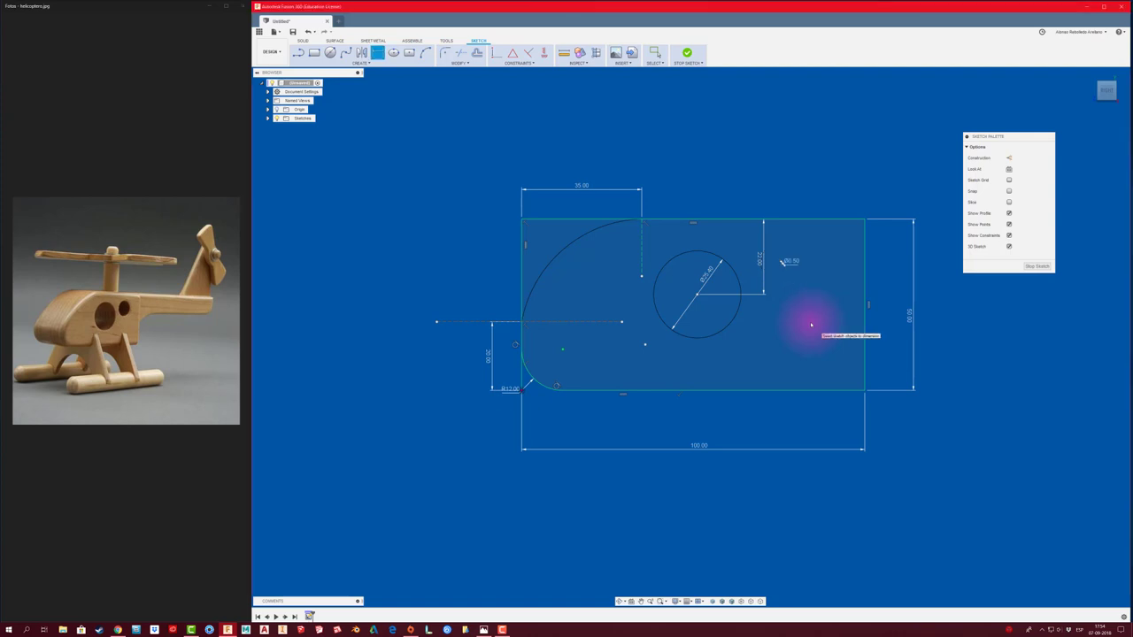
click(804, 284)
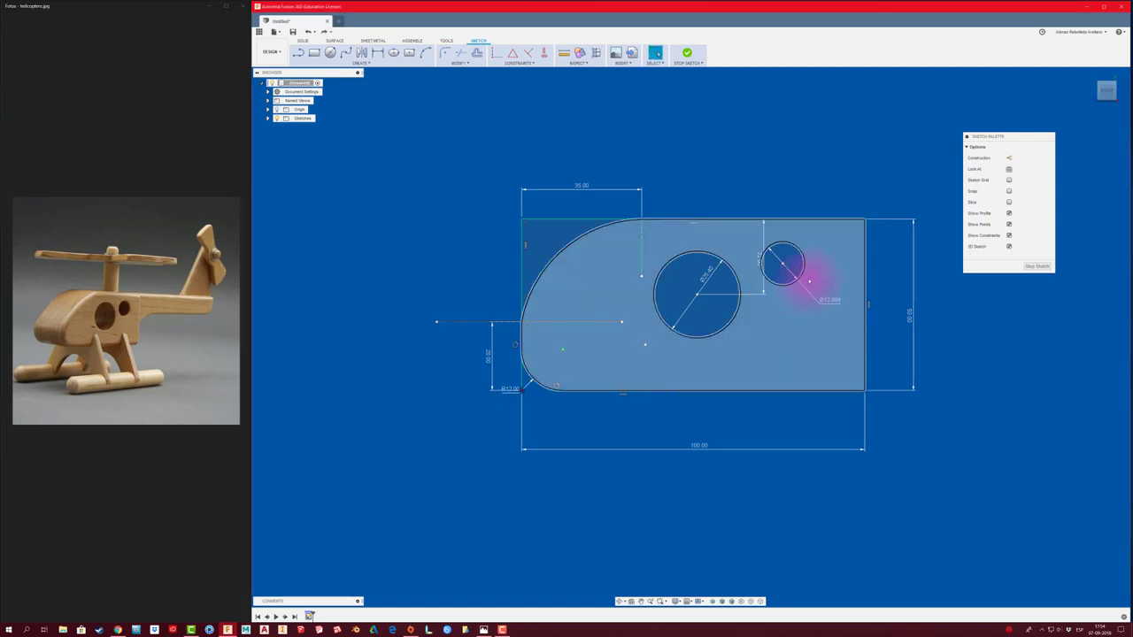
click(829, 303)
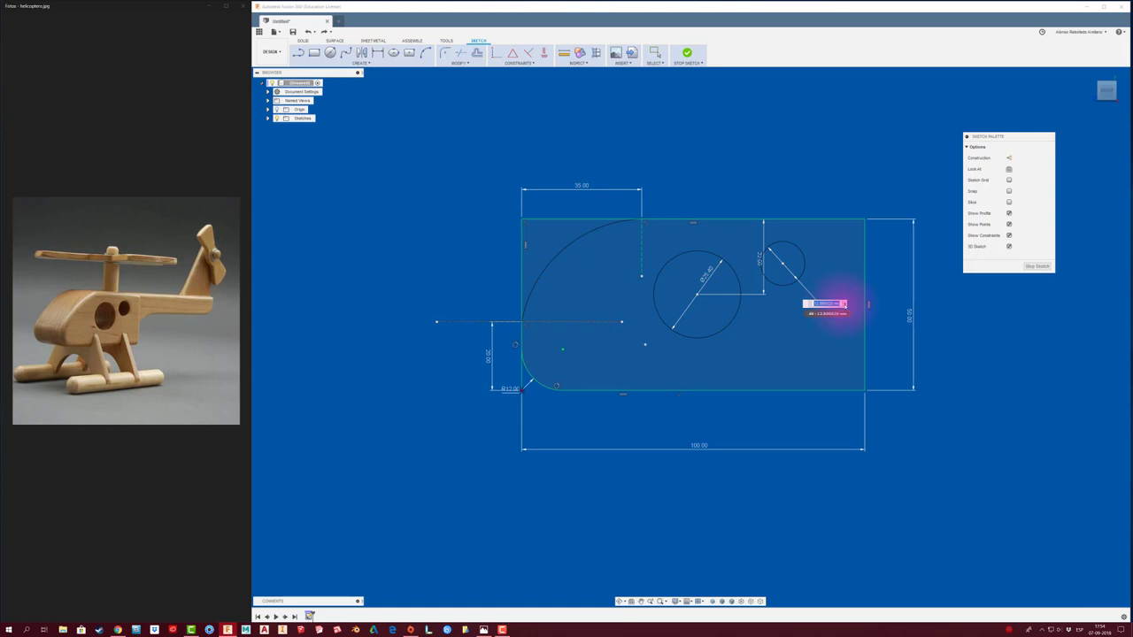
click(843, 303)
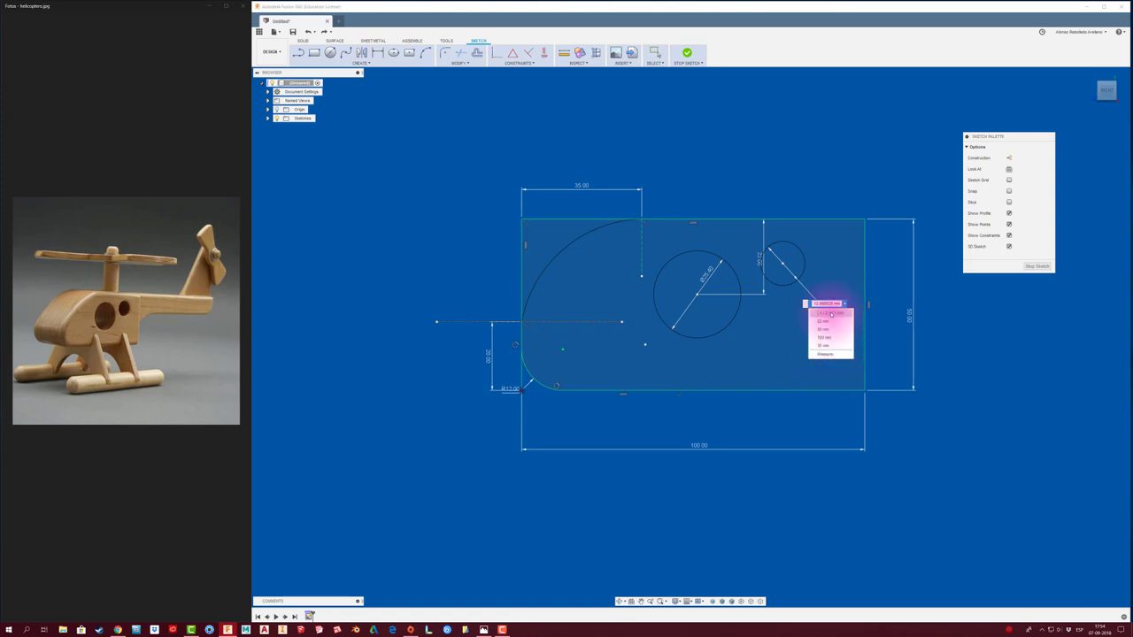
click(799, 280)
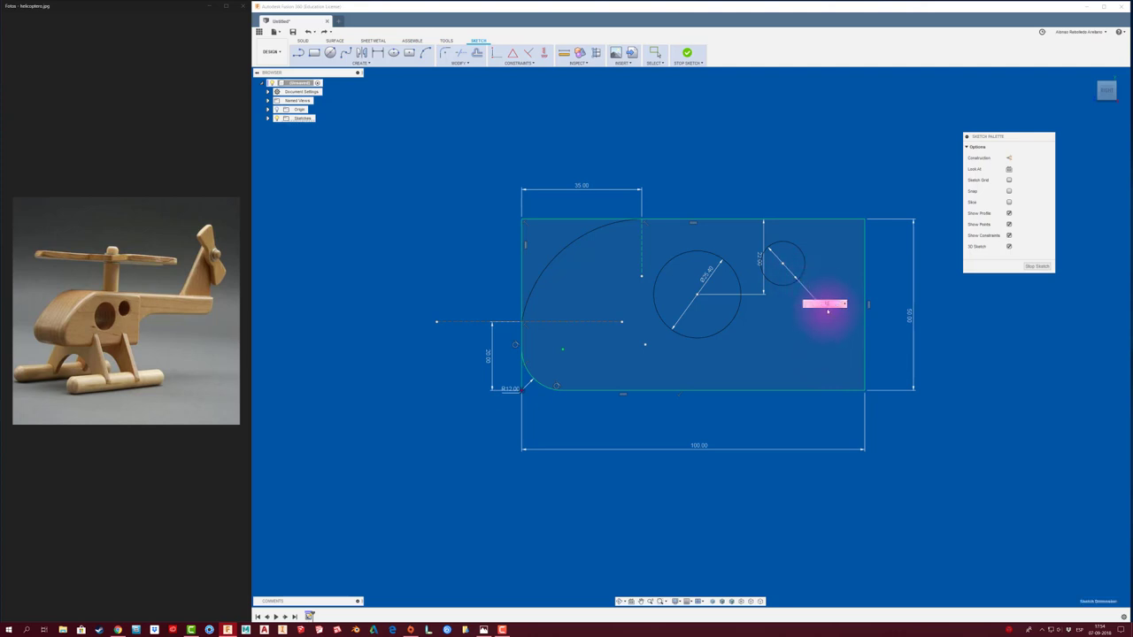
key(Return)
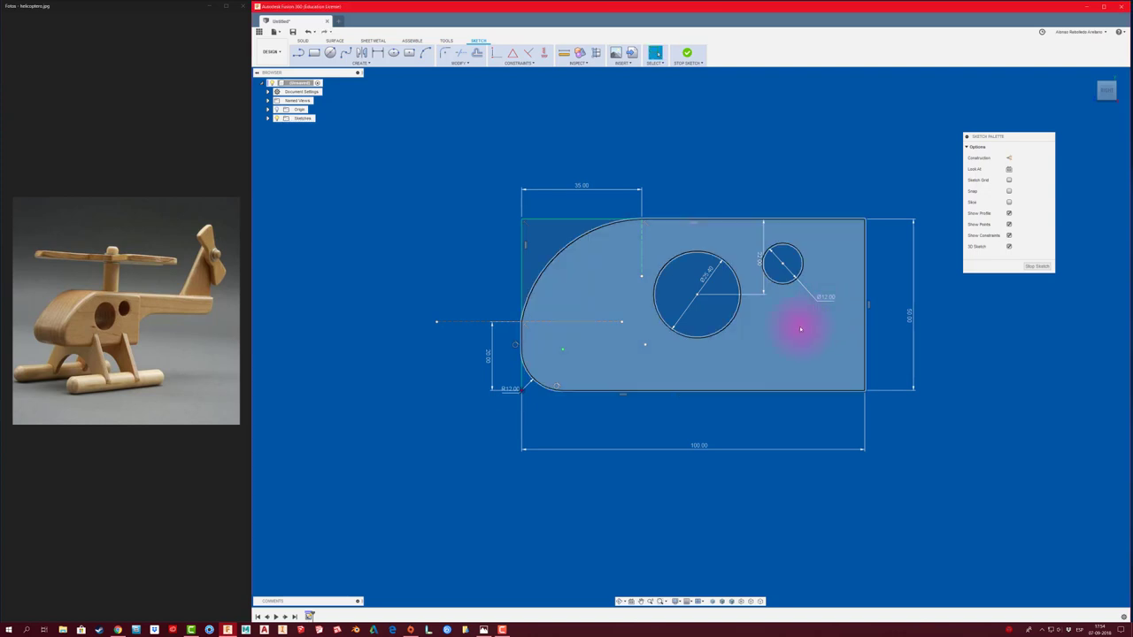
Space the two circle centres 25 mm apart horizontally
key(d)
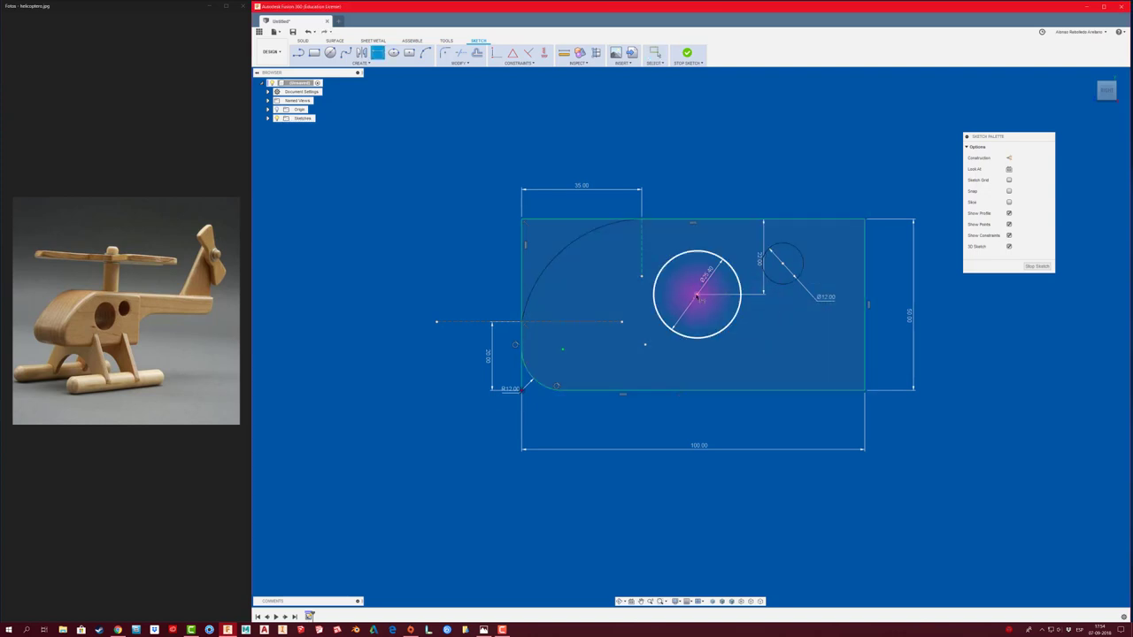
click(782, 264)
click(697, 294)
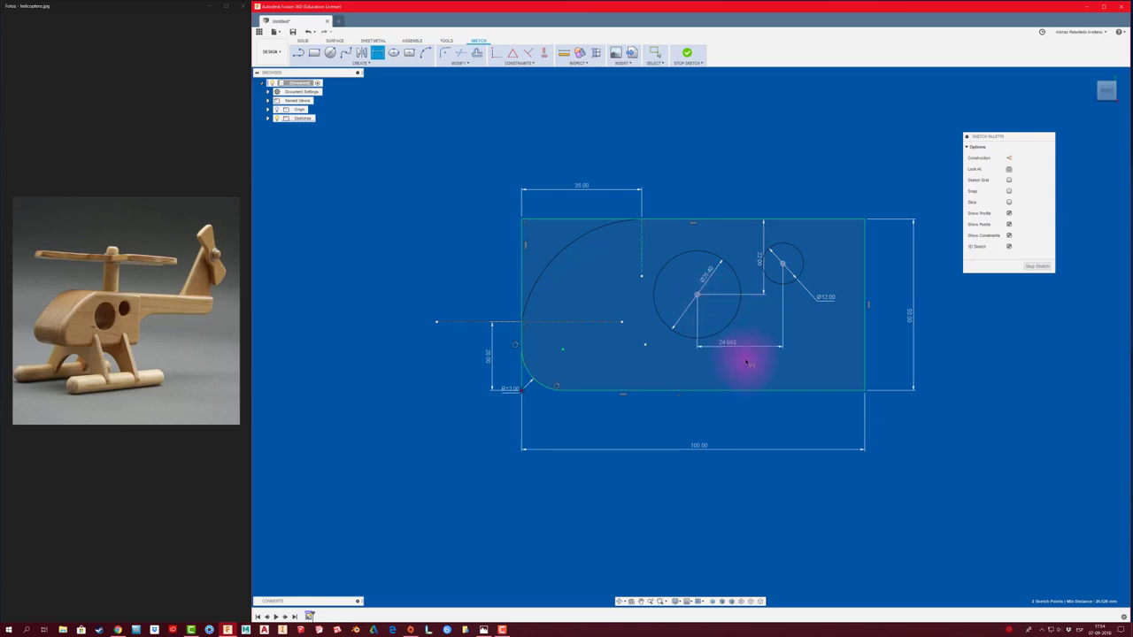
click(740, 362)
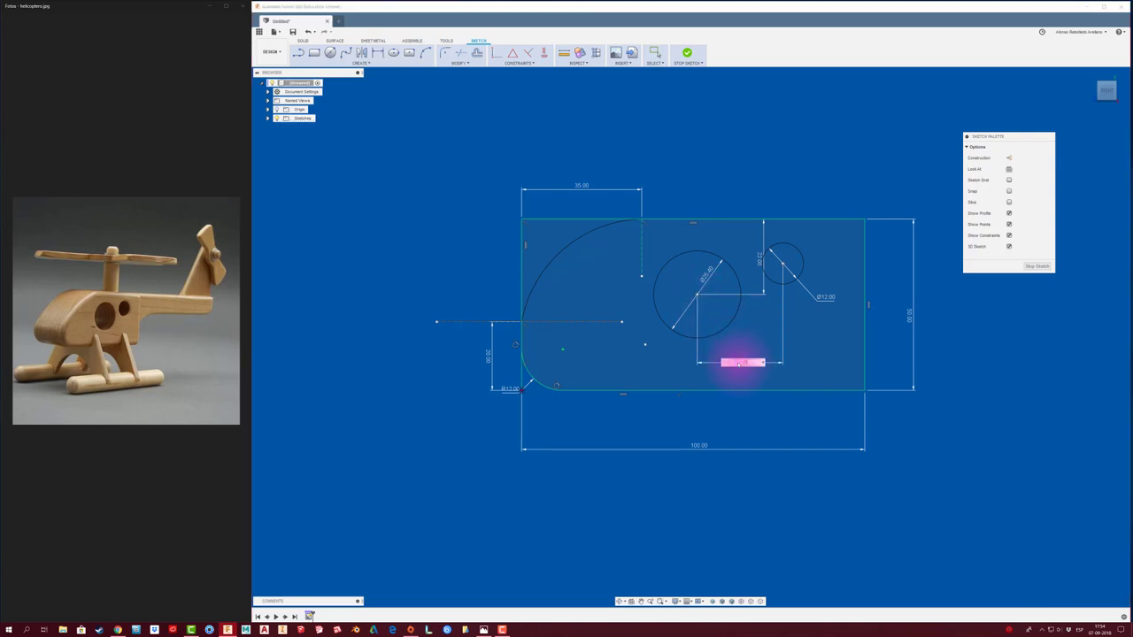
text(25)
key(Return)
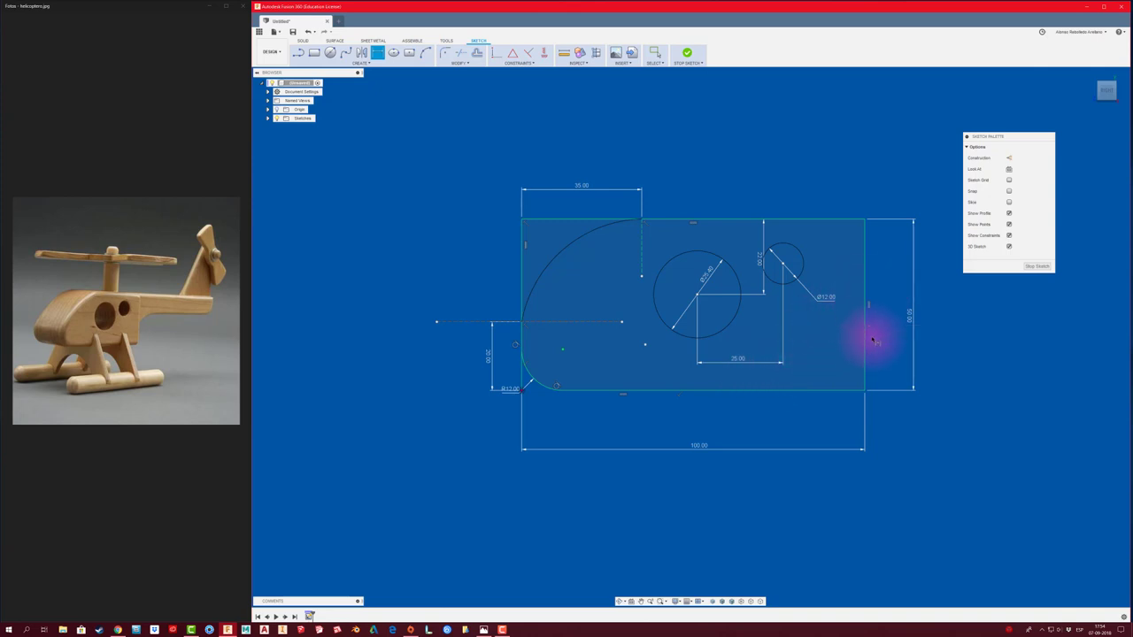
key(Escape)
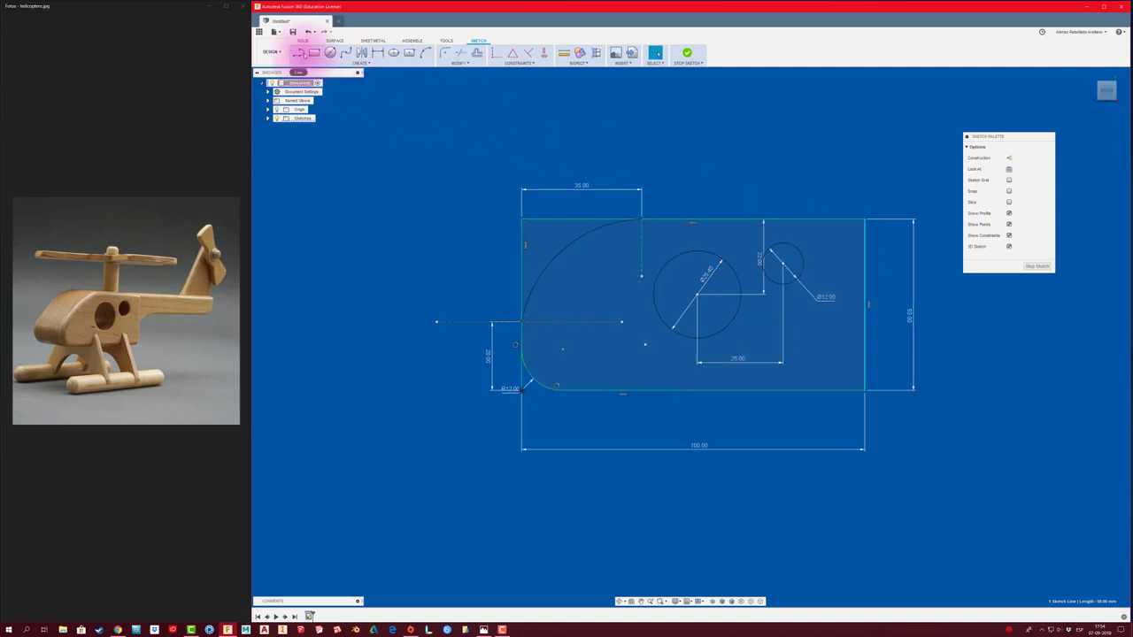
Draw a vertical line across the profile 15 mm right of the small circle's centre
click(299, 52)
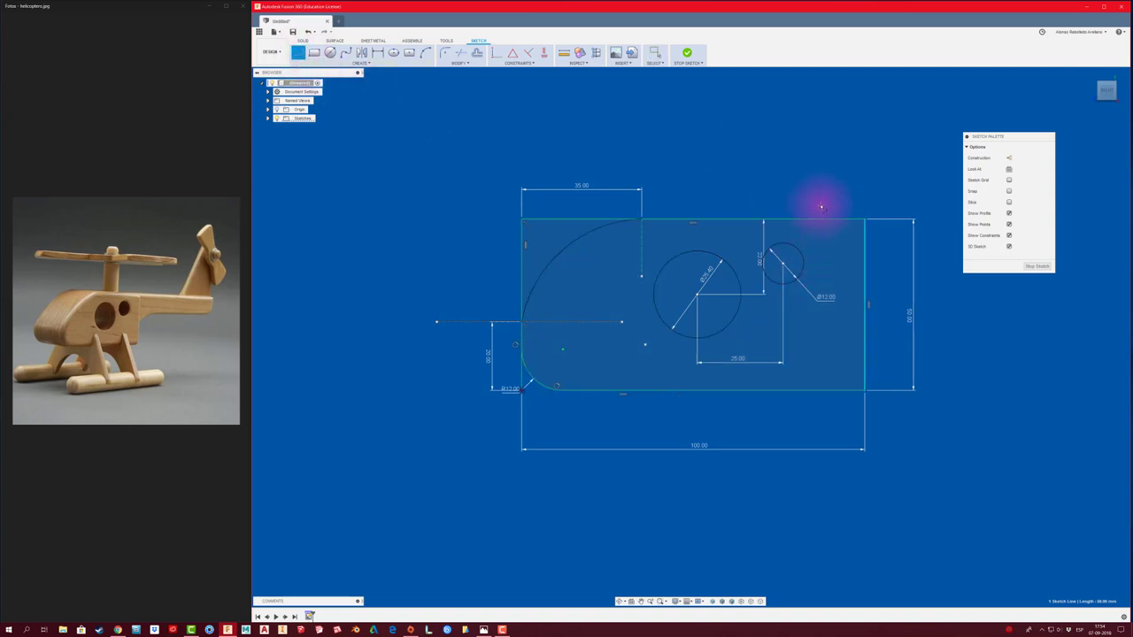
click(821, 207)
click(820, 405)
key(Escape)
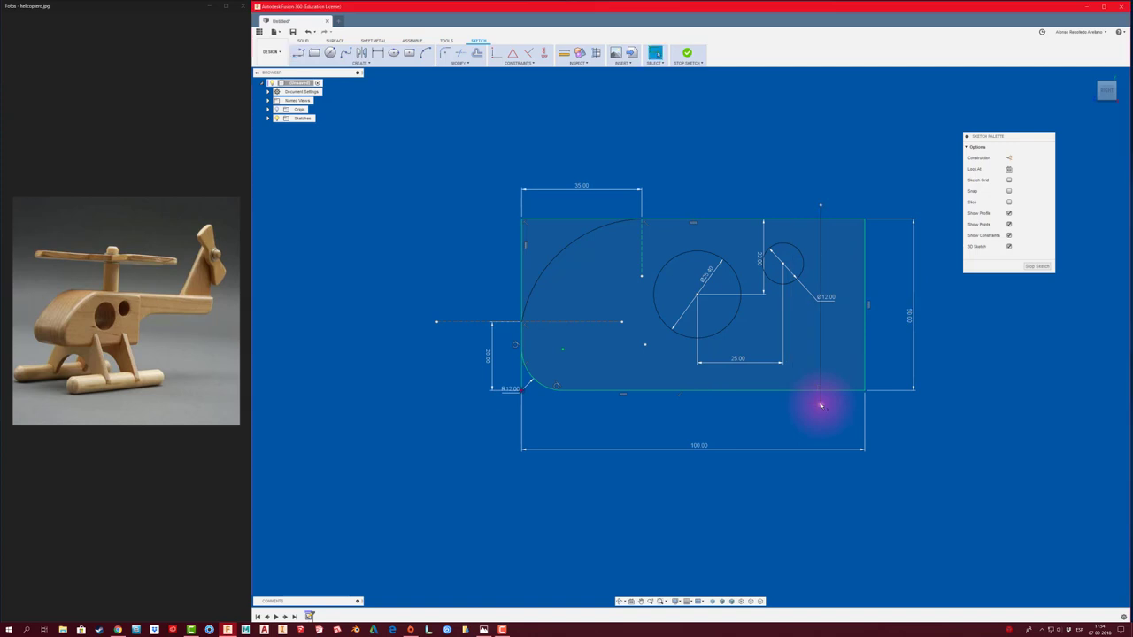
key(d)
click(784, 268)
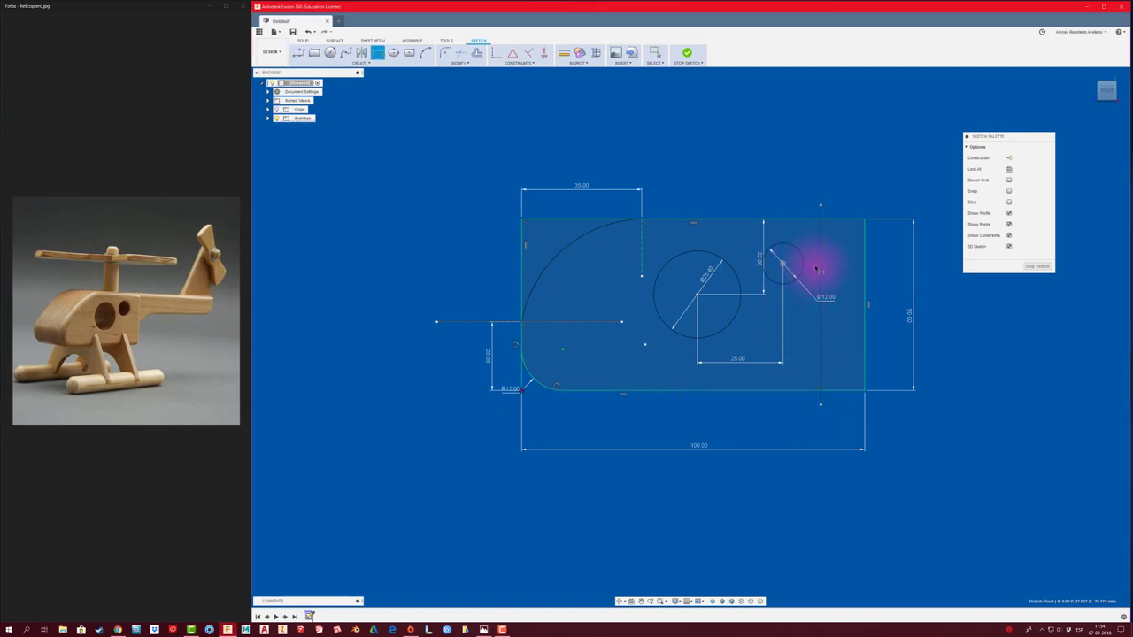
click(821, 266)
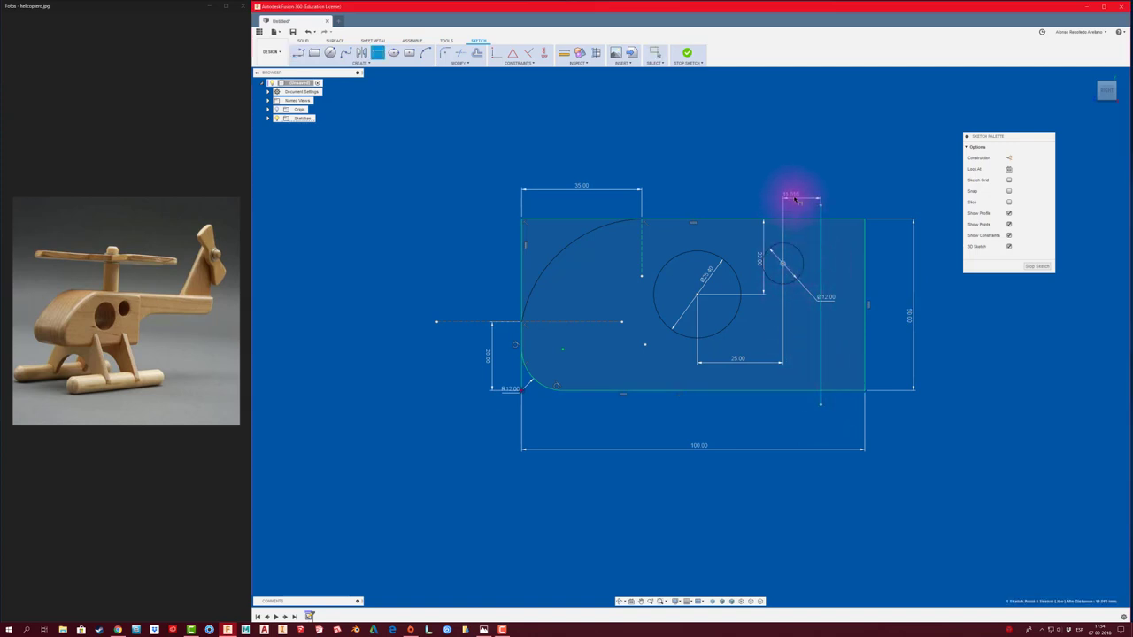
click(796, 200)
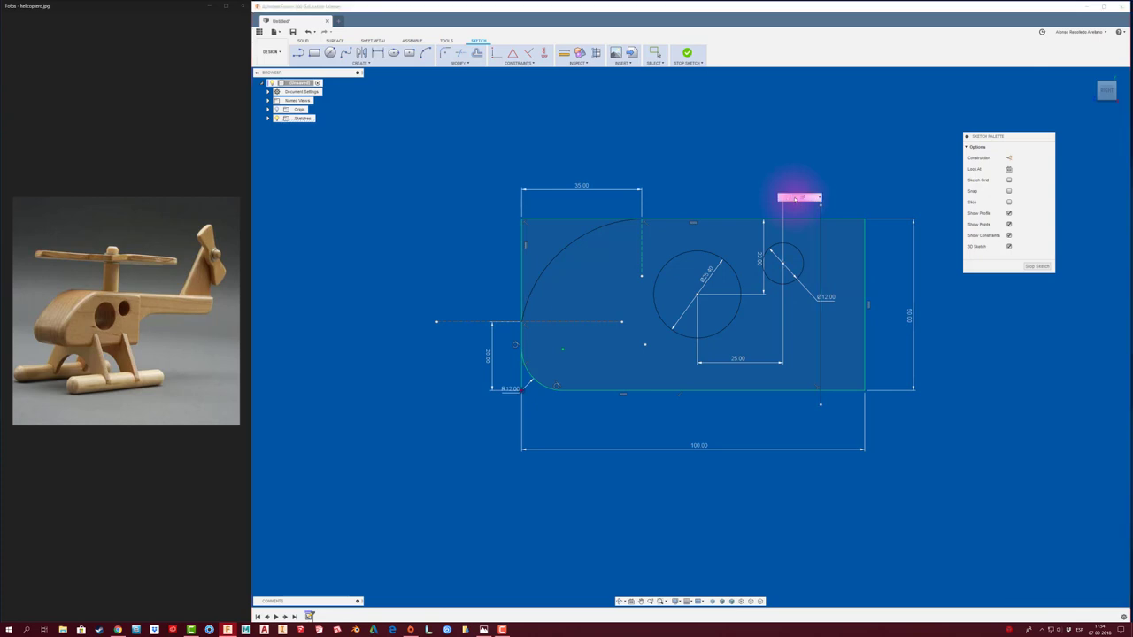
text(15)
key(Return)
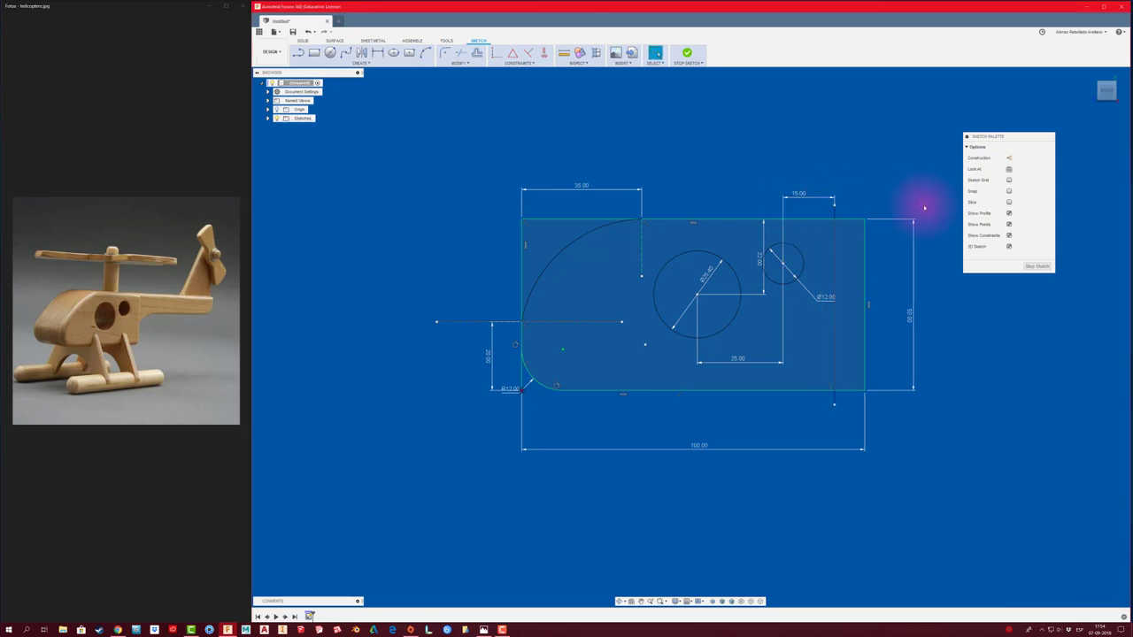
Trim the rectangle edges beyond the tail line and around the nose arc, then finish the sketch
key(t)
click(857, 221)
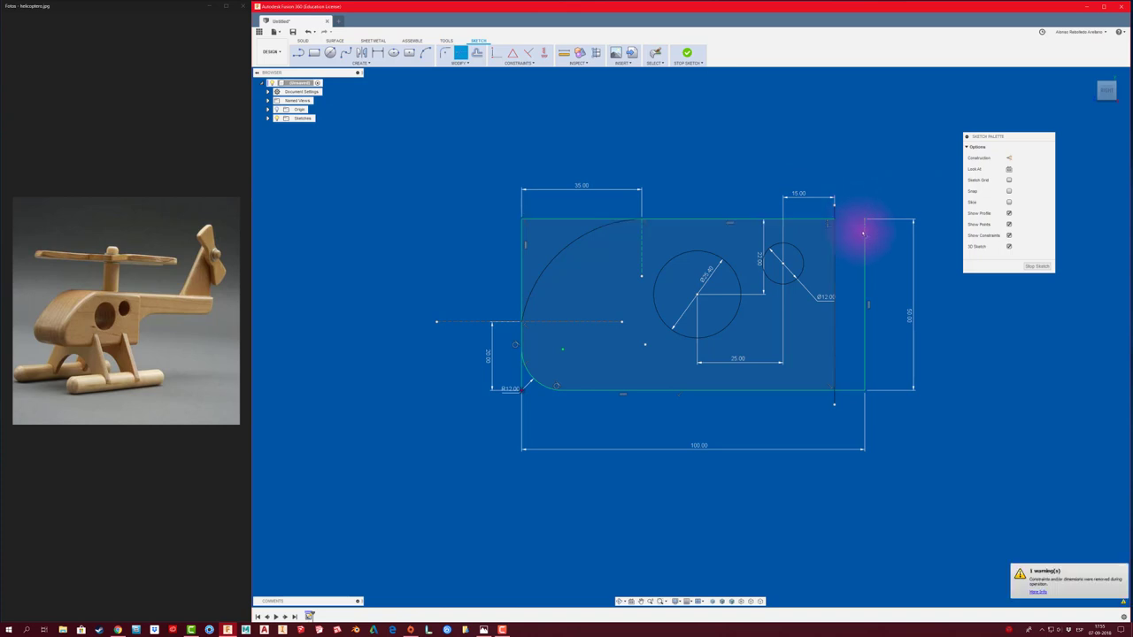
click(865, 260)
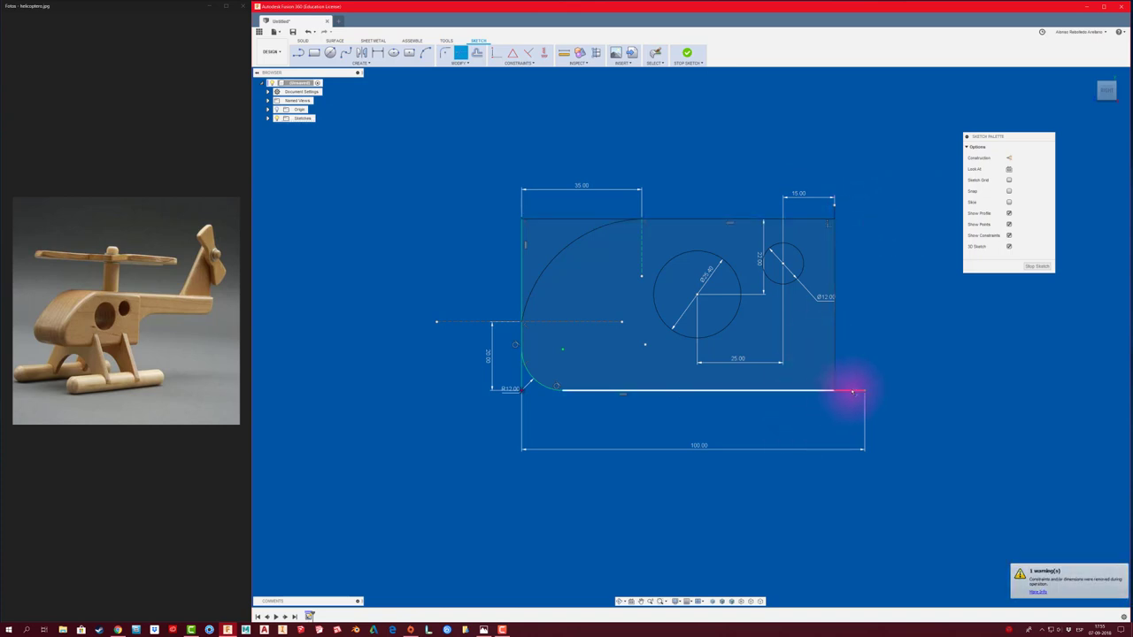
click(854, 390)
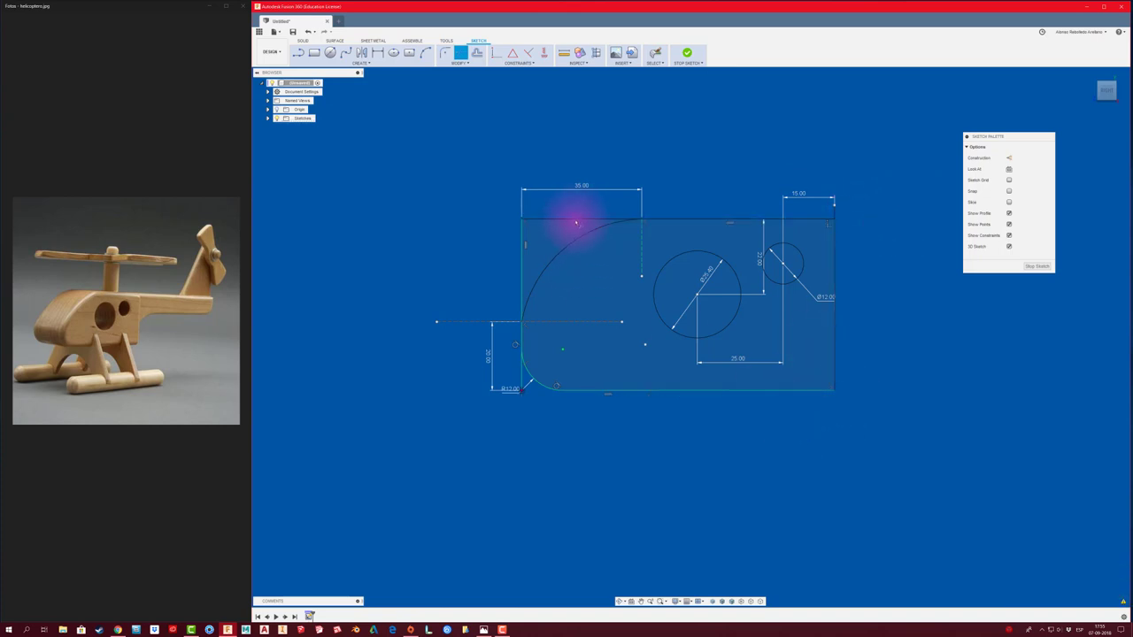
click(545, 220)
click(522, 260)
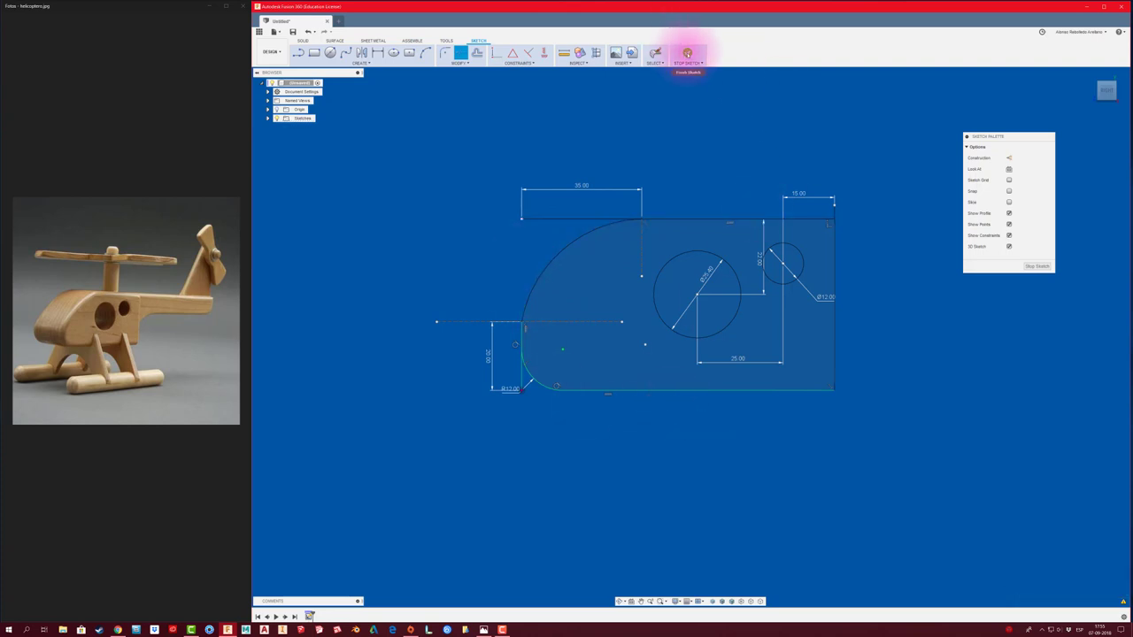
click(582, 221)
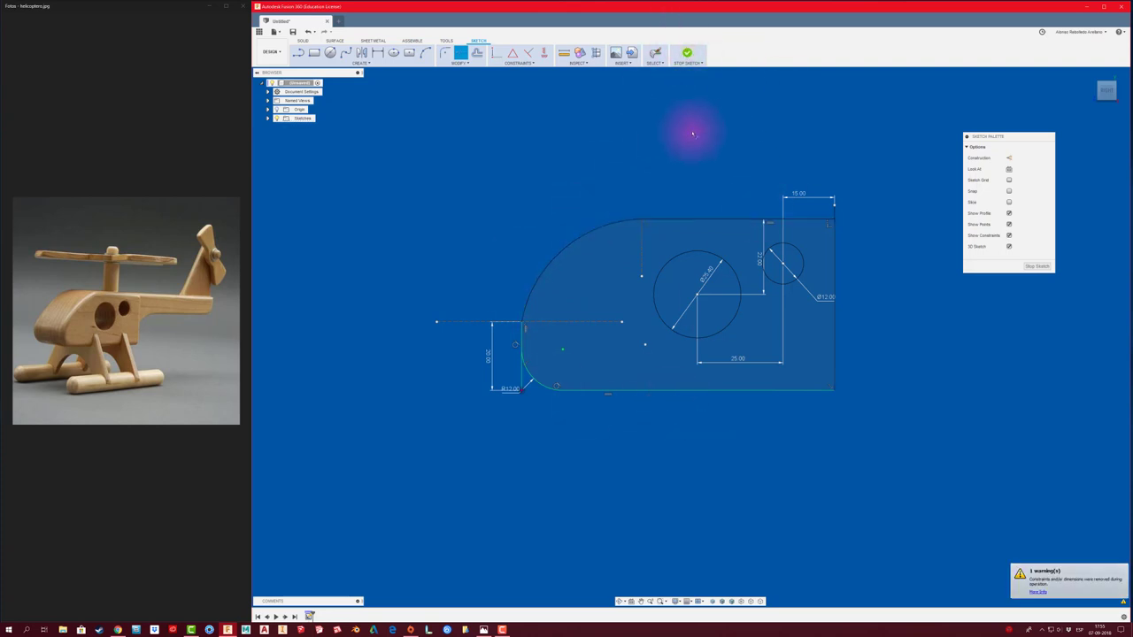
click(687, 53)
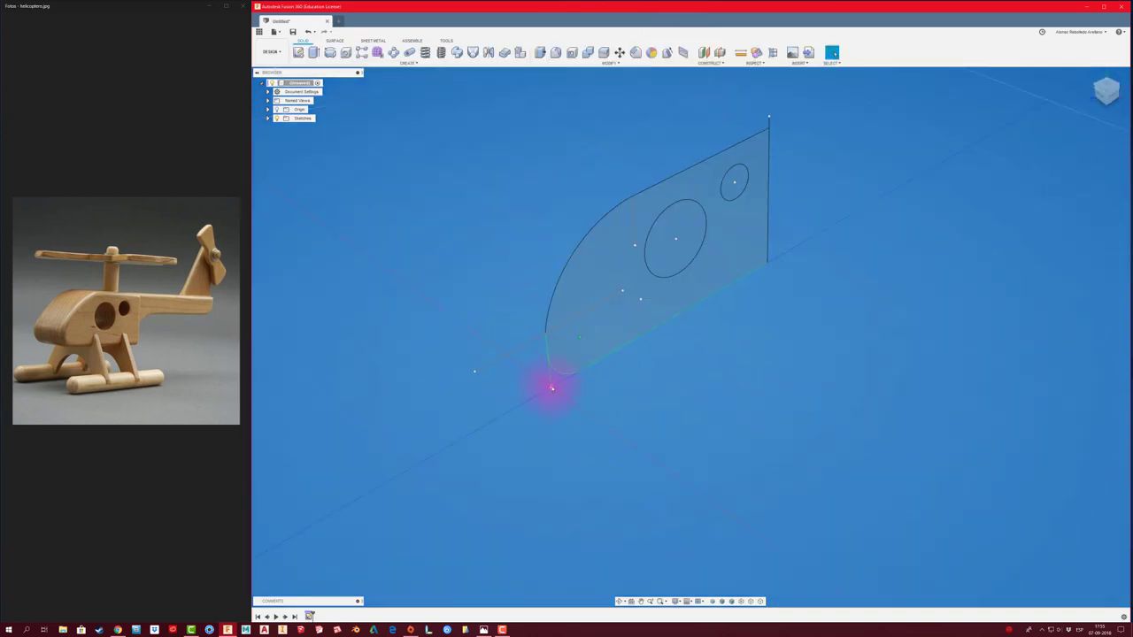
Extrude the fuselage profile symmetrically, 40 mm whole length, as a new body
click(550, 382)
key(Escape)
key(e)
click(623, 305)
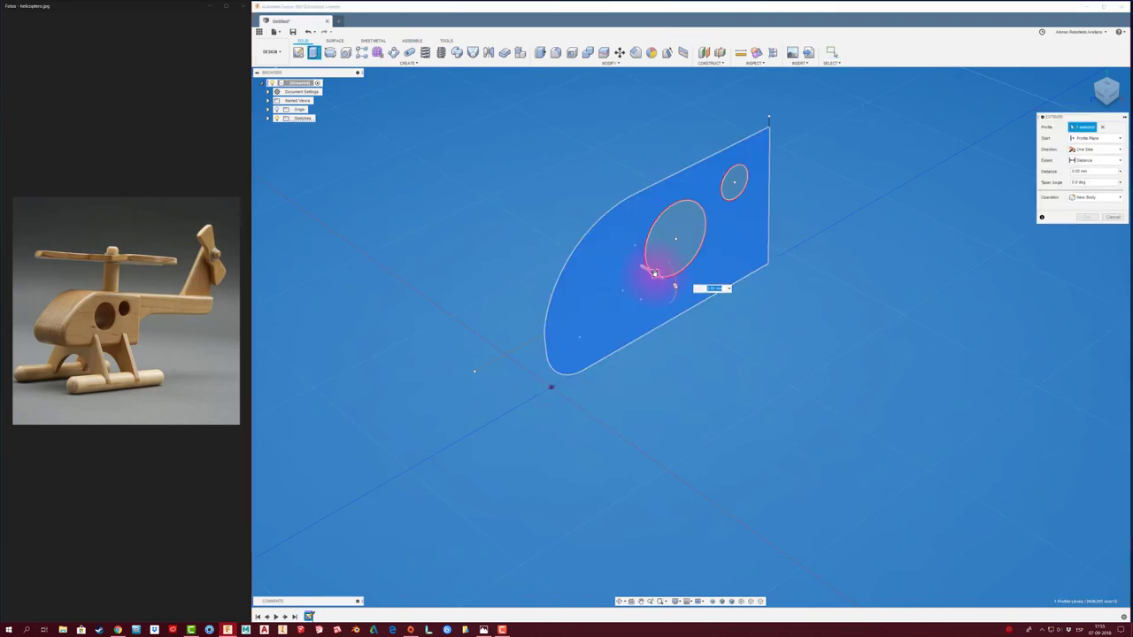
mouse_move(655, 273)
mouse_down()
mouse_move(572, 227)
mouse_move(750, 330)
mouse_up()
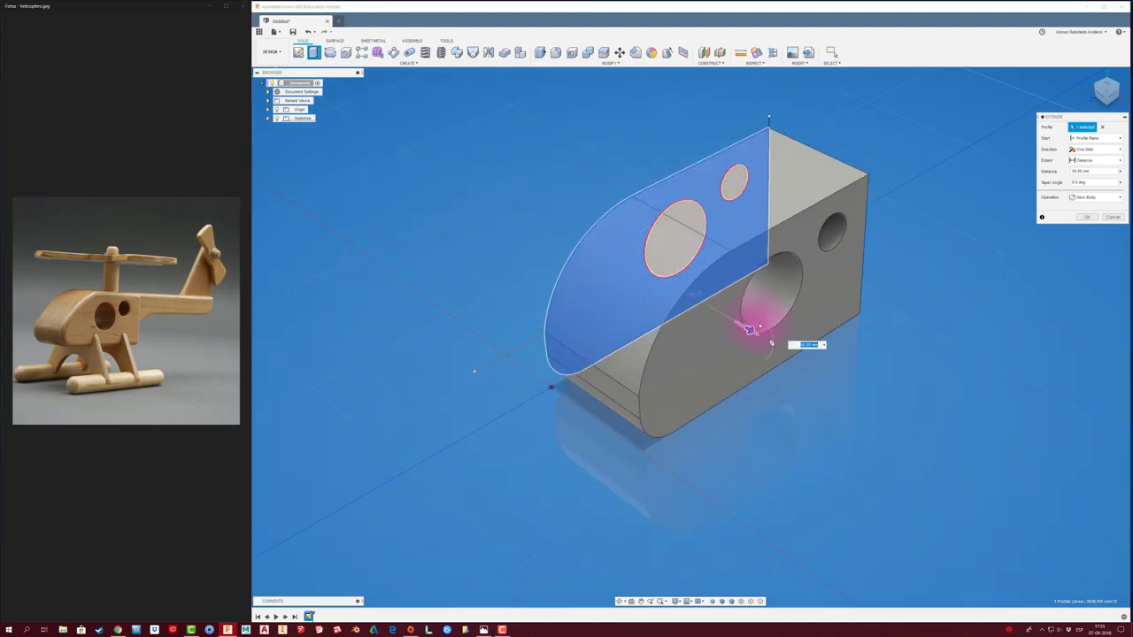
mouse_move(749, 330)
shift+middle_down()
mouse_move(730, 345)
mouse_move(758, 325)
shift+middle_up()
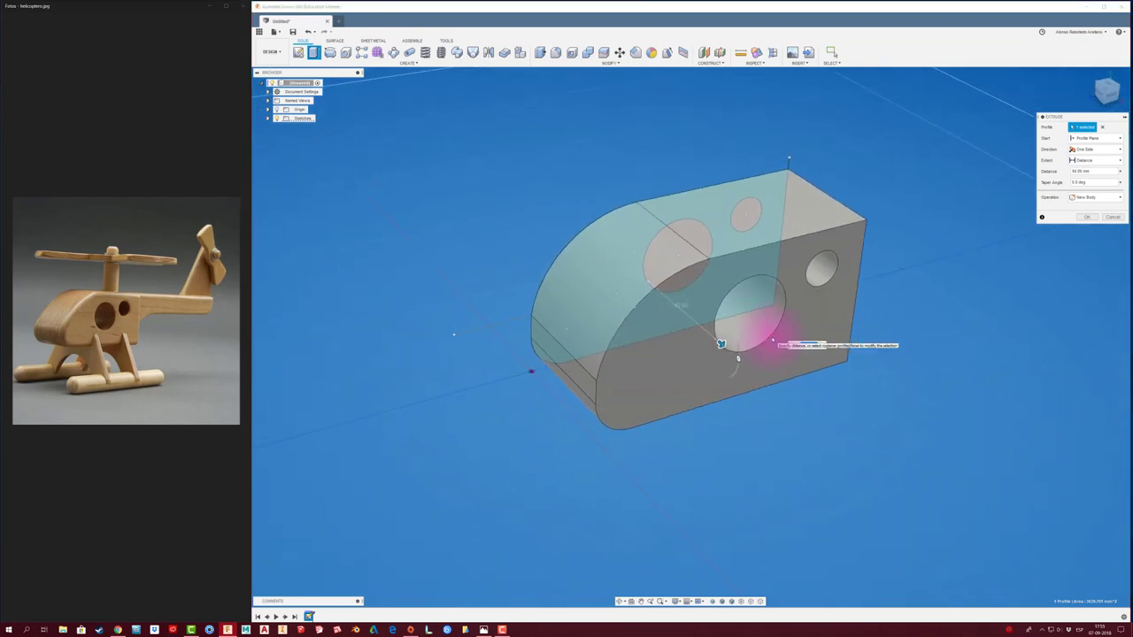
click(1087, 217)
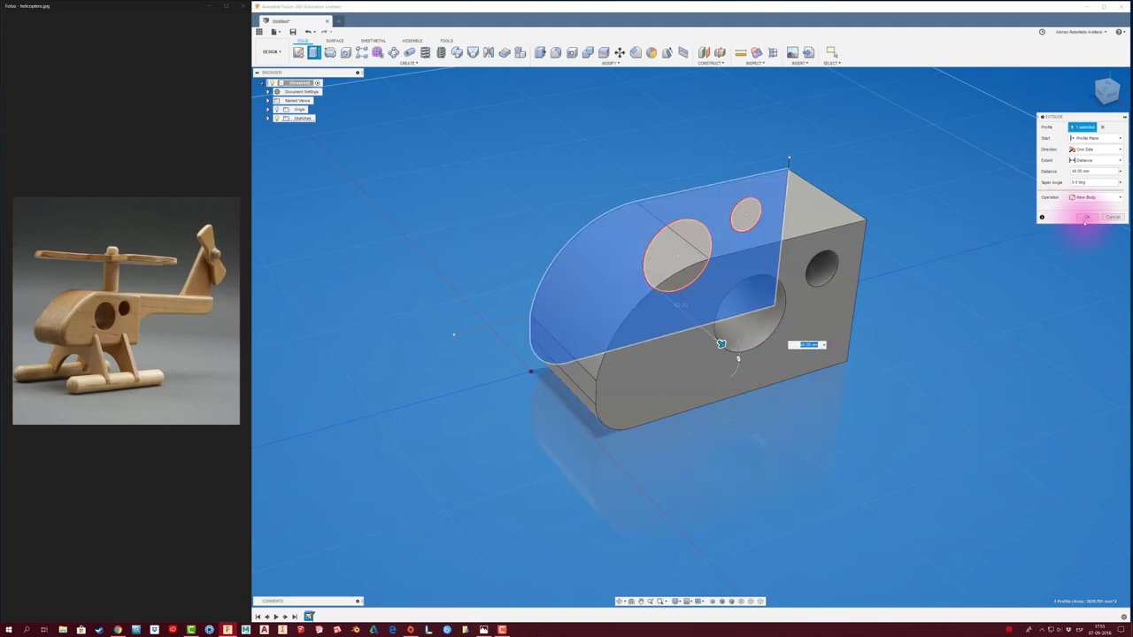
click(1094, 149)
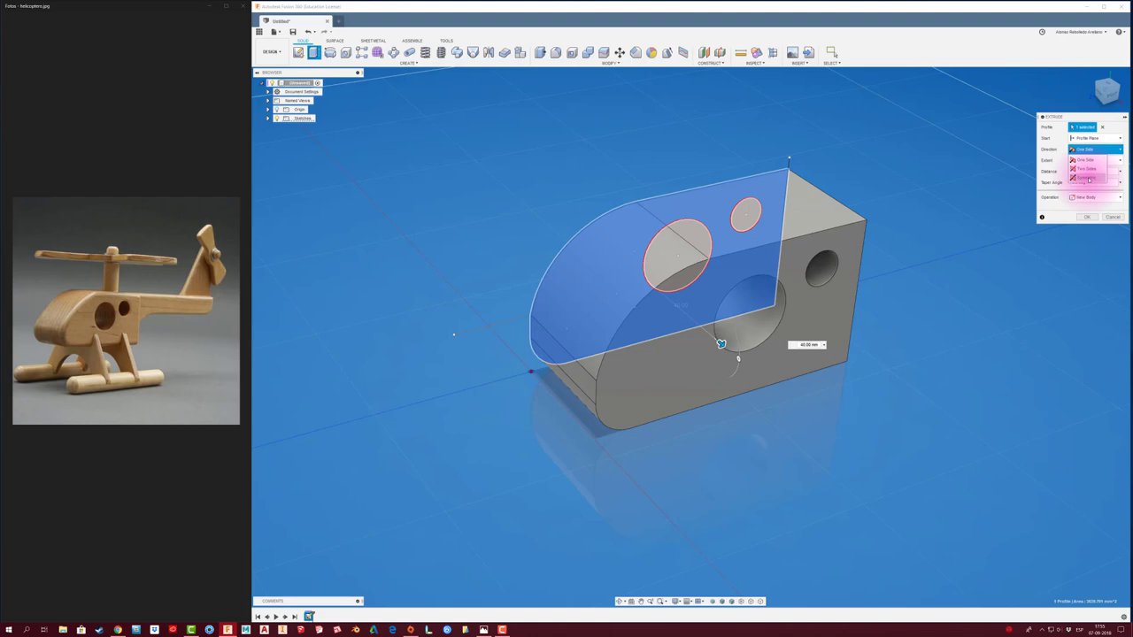
click(1088, 179)
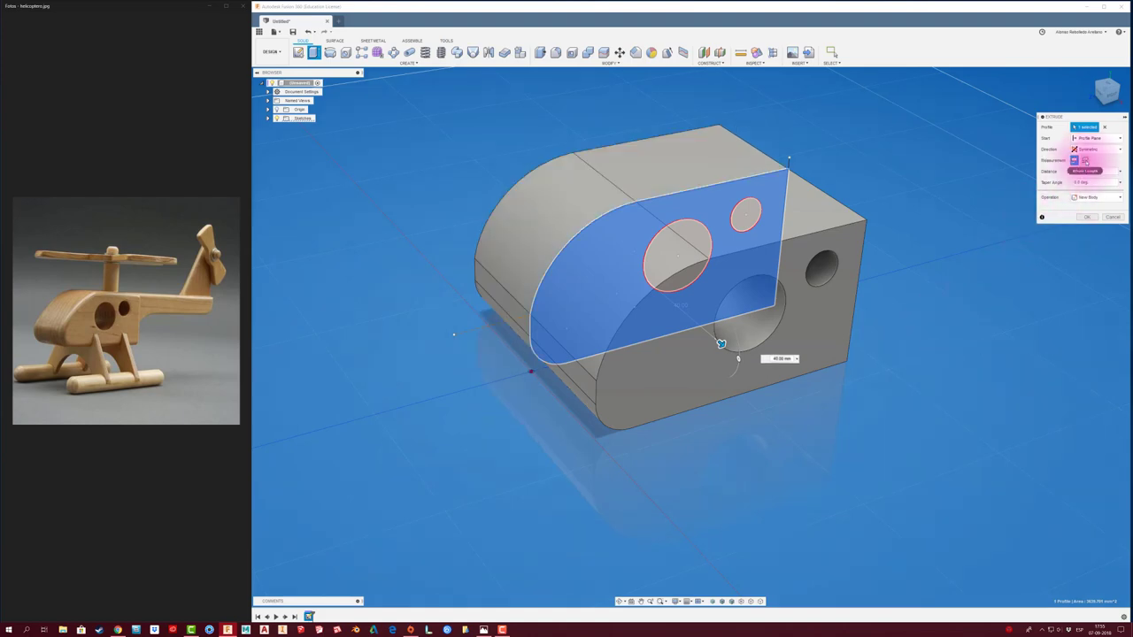
click(1085, 161)
shift+middle_drag(847, 342, 774, 188)
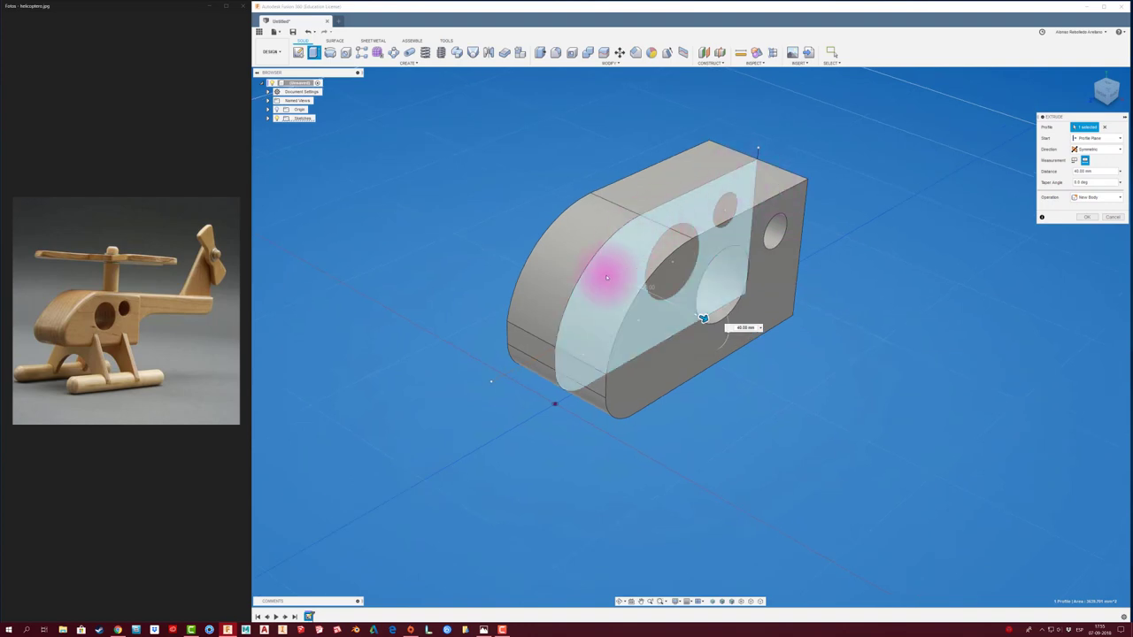
click(1087, 217)
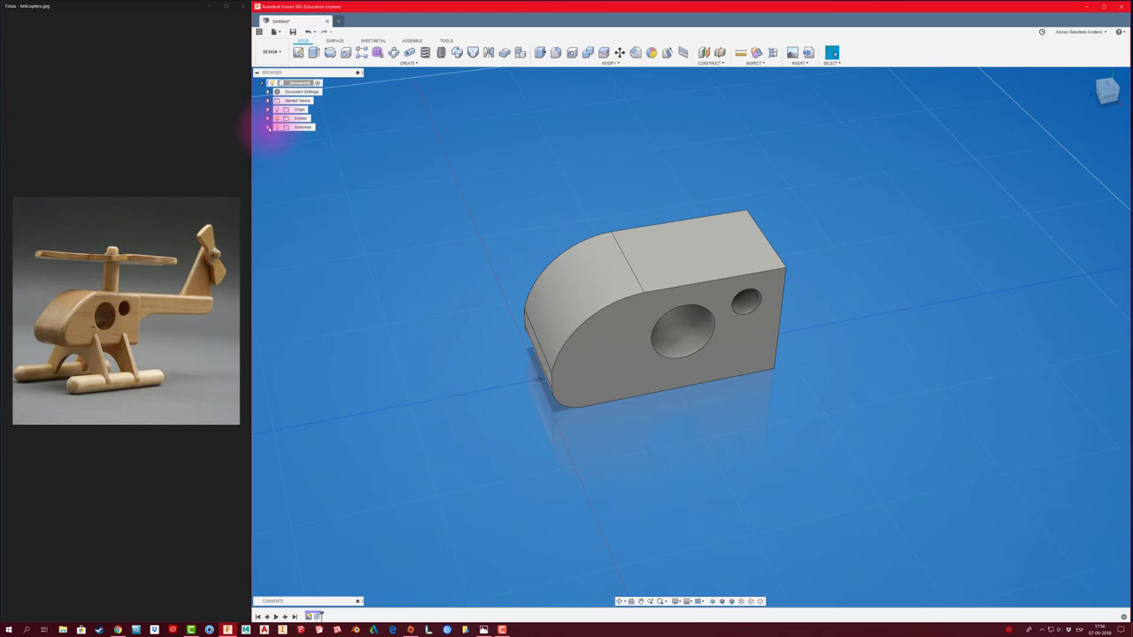
Convert Body1 into its own component, CUERPO 1, from the Bodies list
click(268, 118)
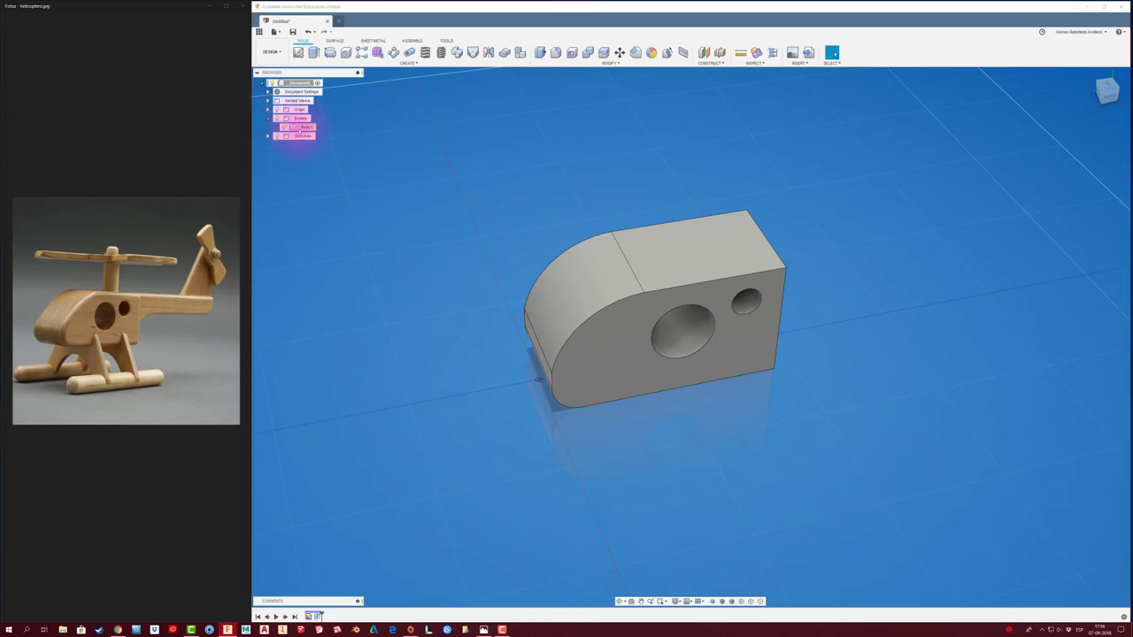
right_click(305, 128)
click(324, 152)
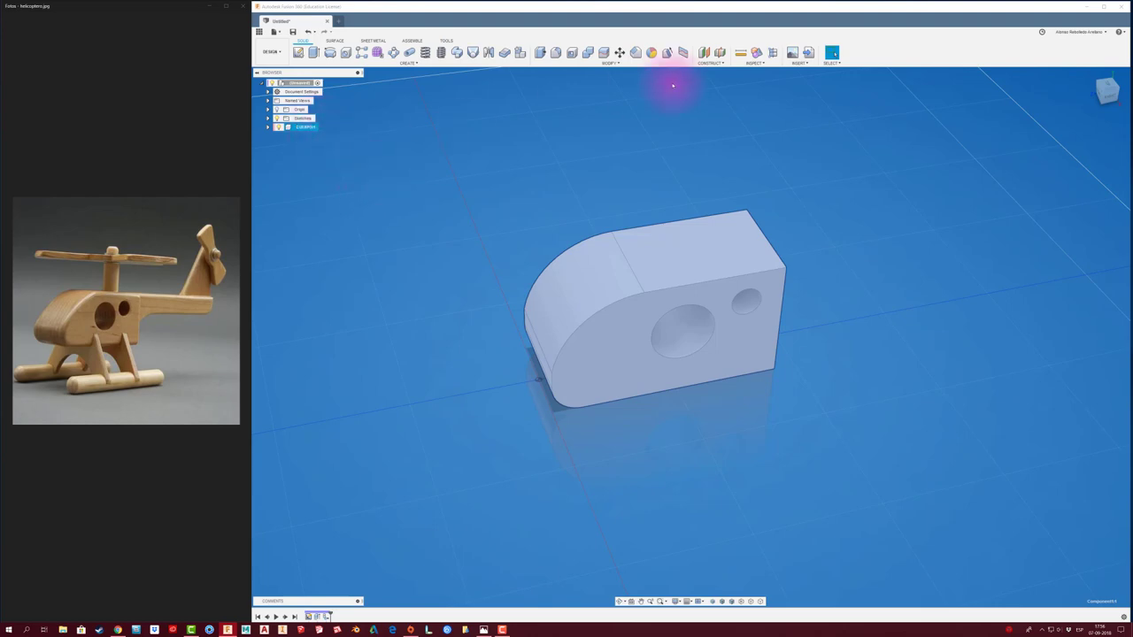
click(756, 52)
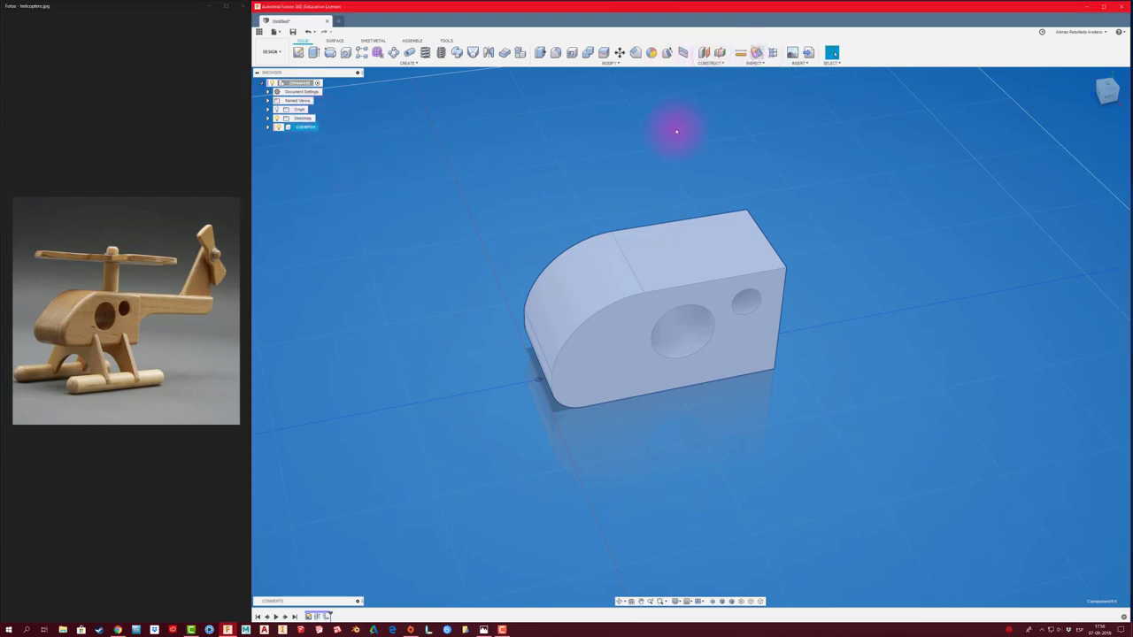
click(622, 173)
middle_drag(608, 167, 535, 184)
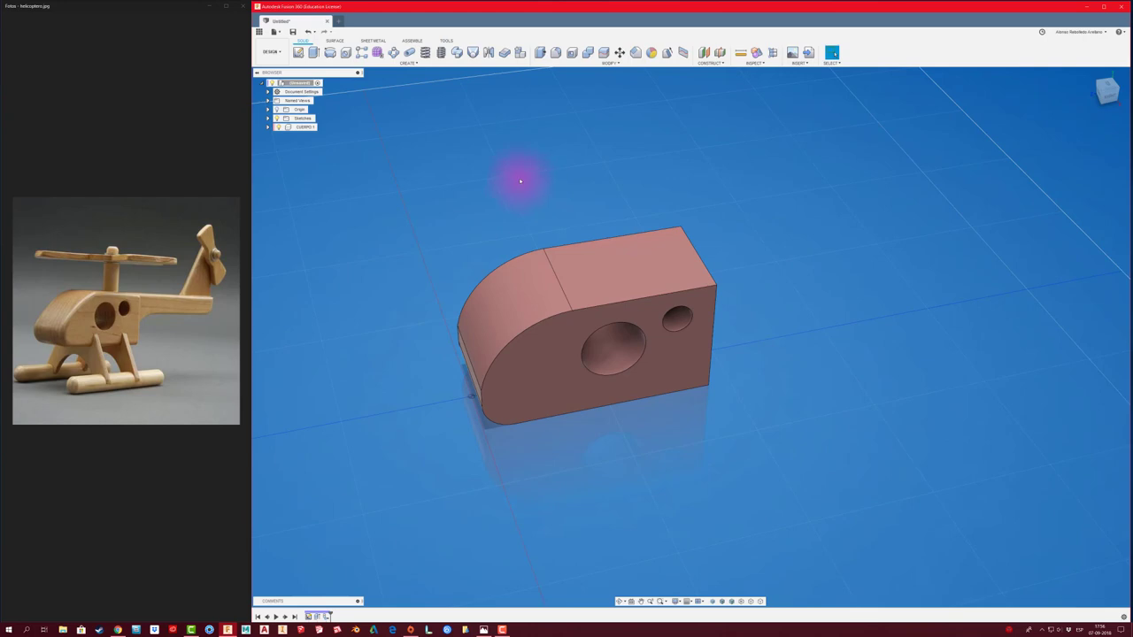
right_click(308, 83)
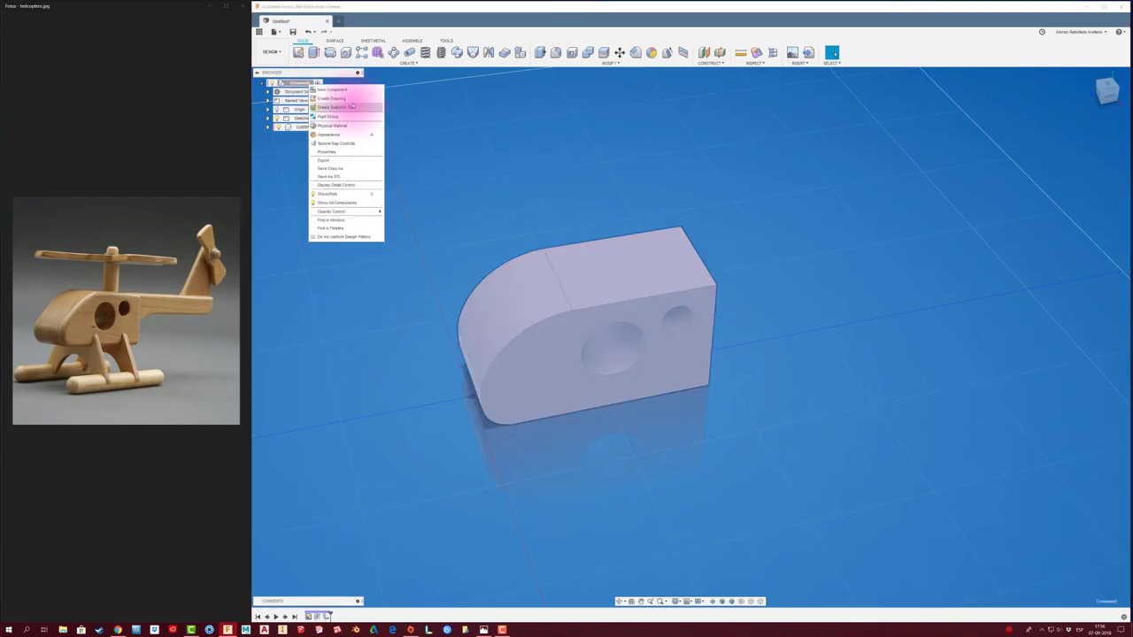
Add a second component under the root and sketch on the YZ plane beside the fuselage
click(332, 89)
mouse_move(362, 100)
shift+middle_down()
mouse_move(559, 197)
mouse_move(557, 255)
mouse_move(607, 394)
mouse_move(328, 169)
shift+middle_up()
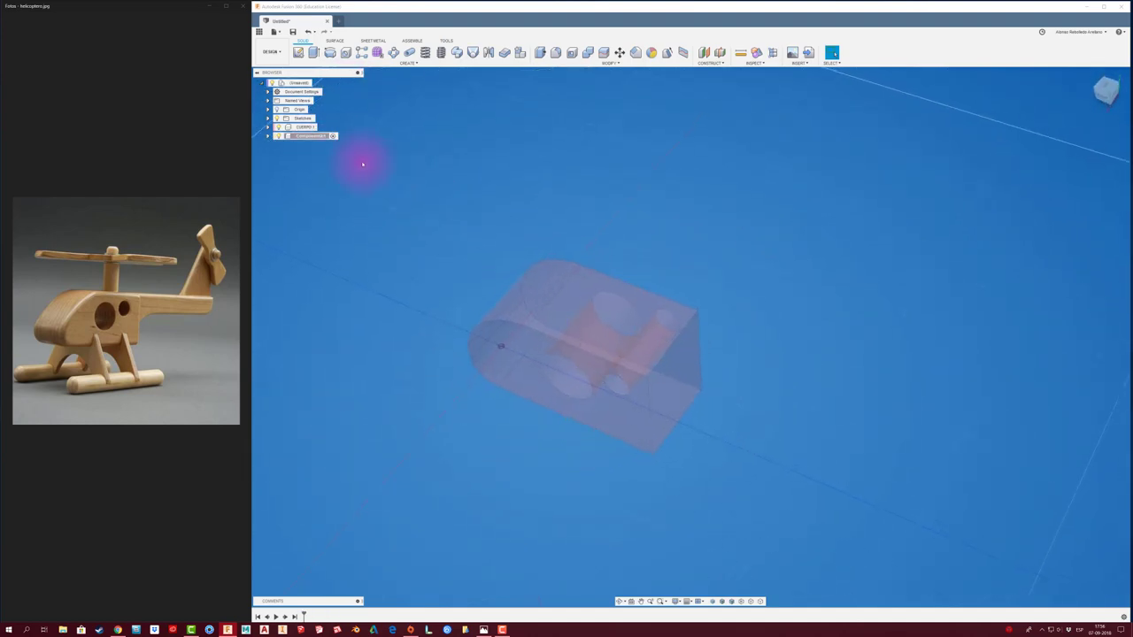
mouse_move(255, 108)
shift+middle_down()
mouse_move(450, 324)
mouse_move(486, 387)
mouse_move(486, 423)
shift+middle_up()
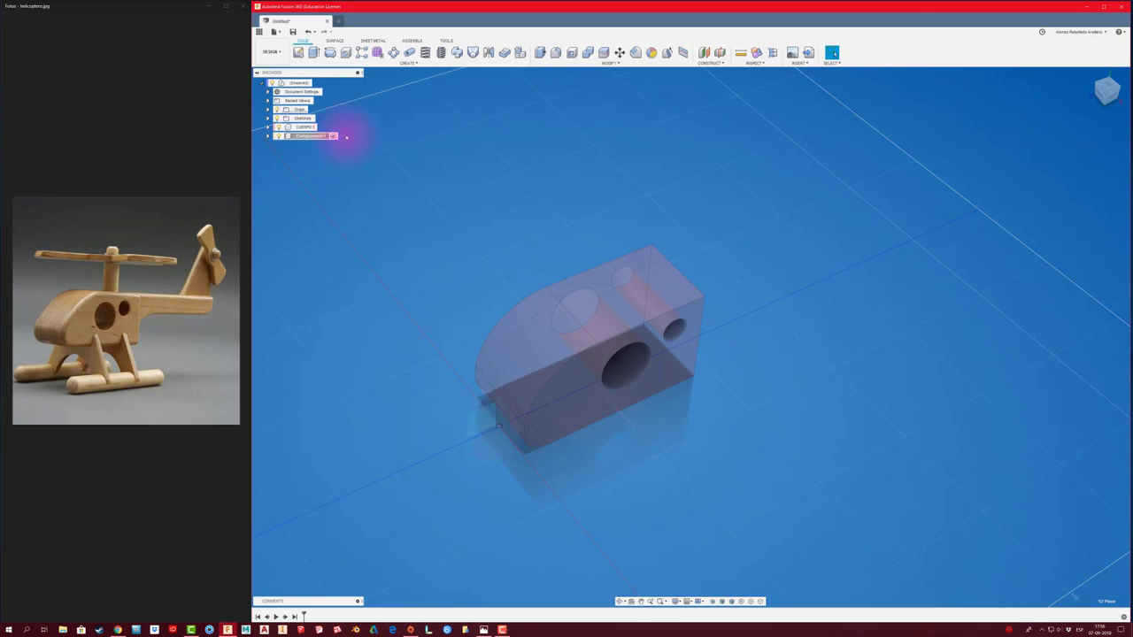
shift+middle_drag(434, 363, 483, 401)
click(584, 403)
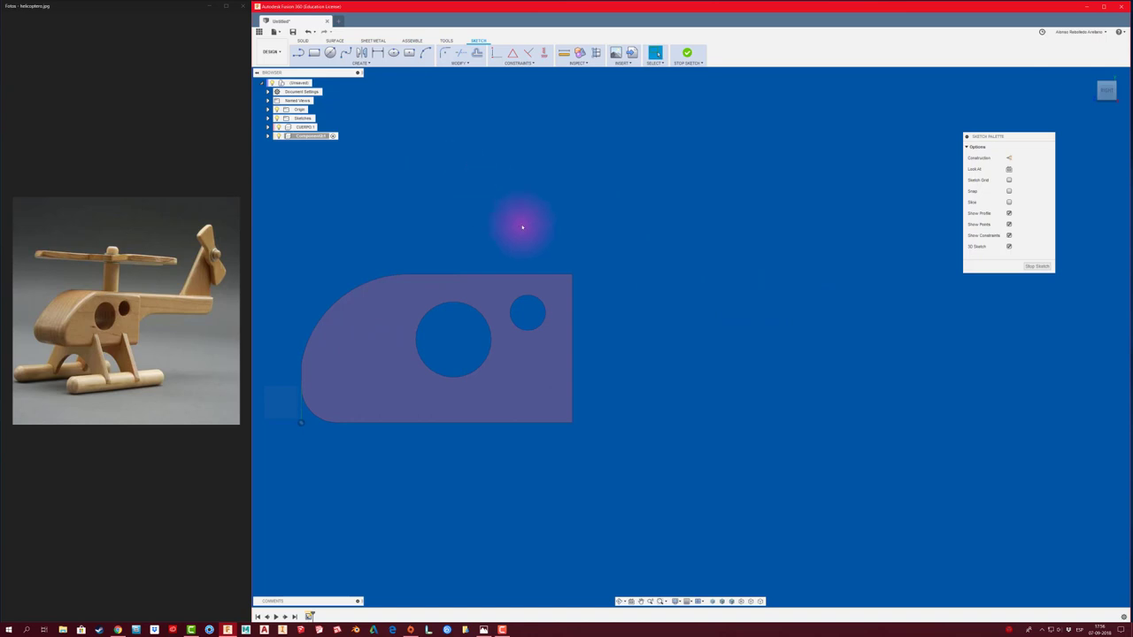
Project the fuselage's right edge and draw the tail boom's 75 mm top line from its corner
key(p)
click(572, 302)
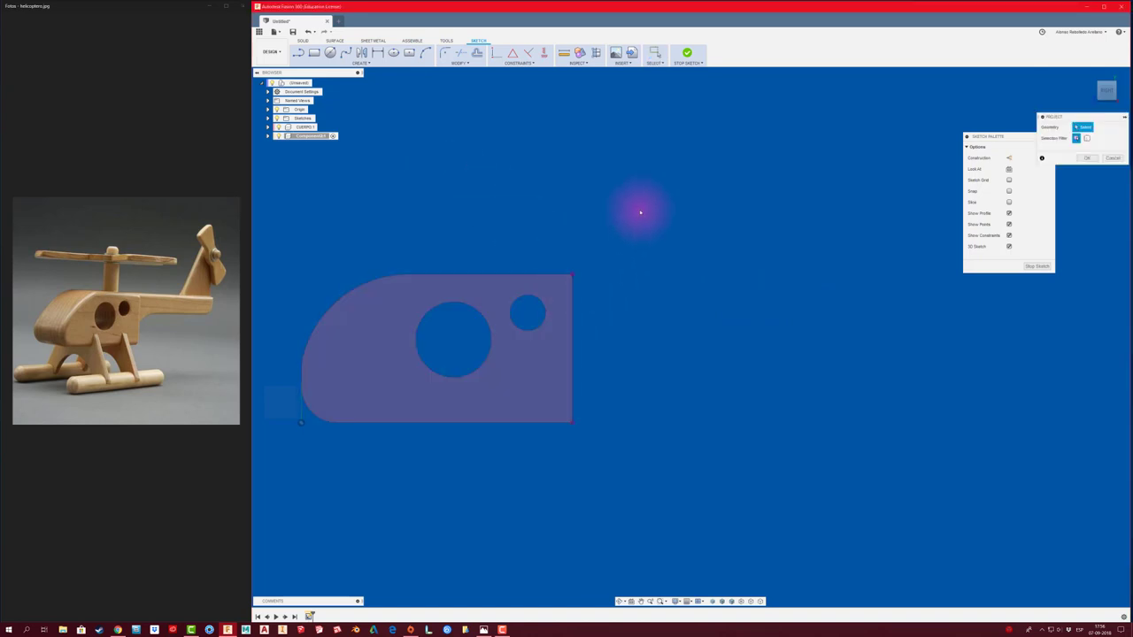
click(299, 52)
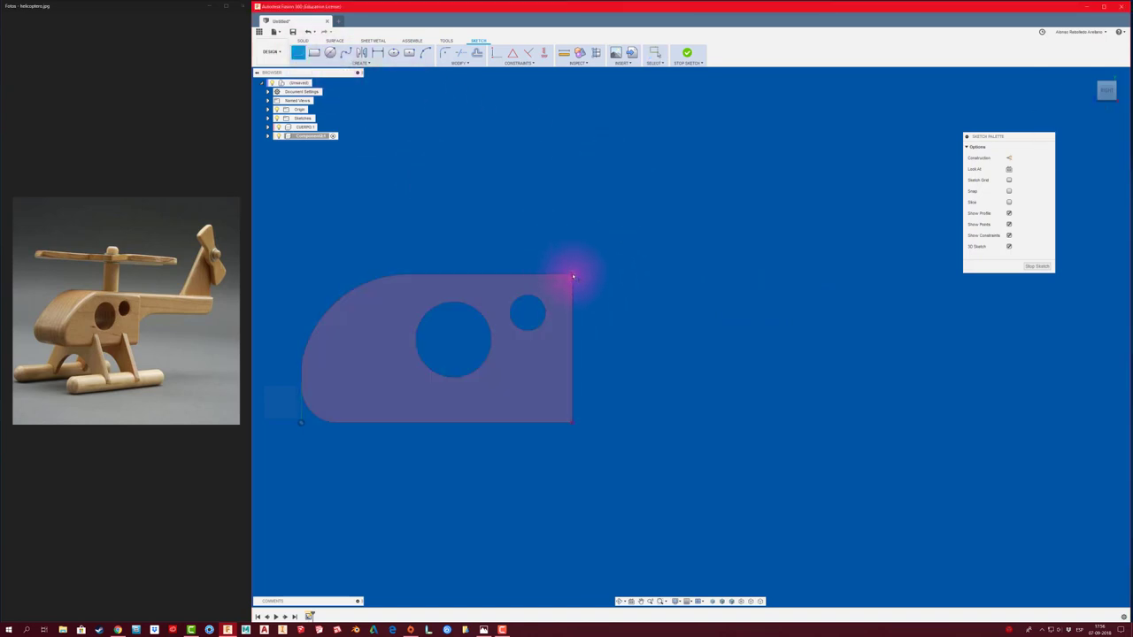
click(571, 275)
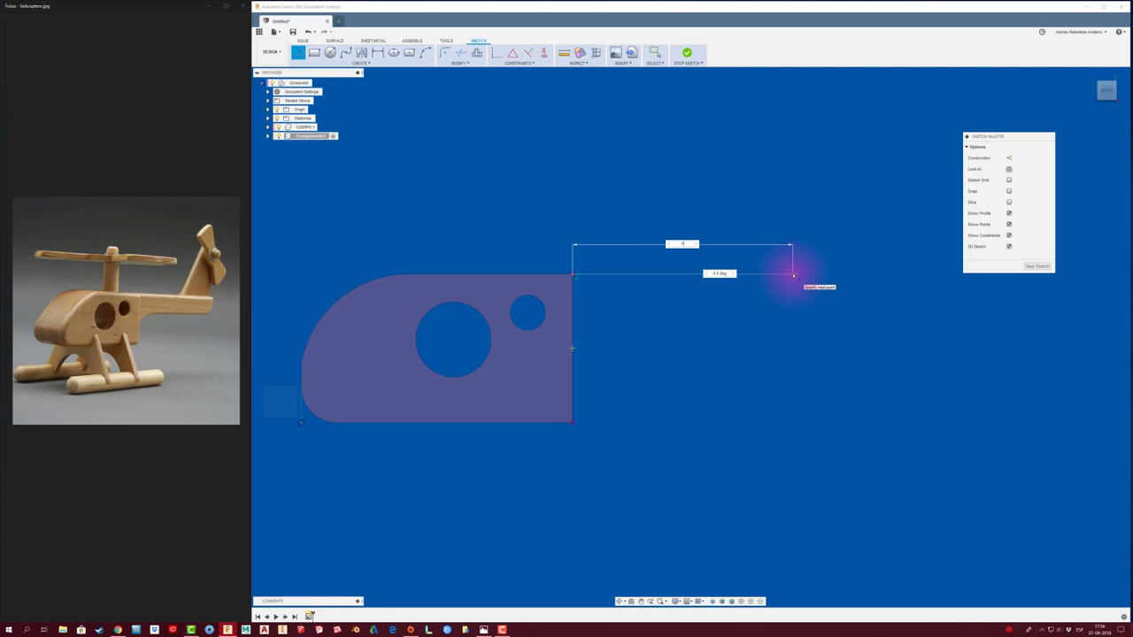
key(Return)
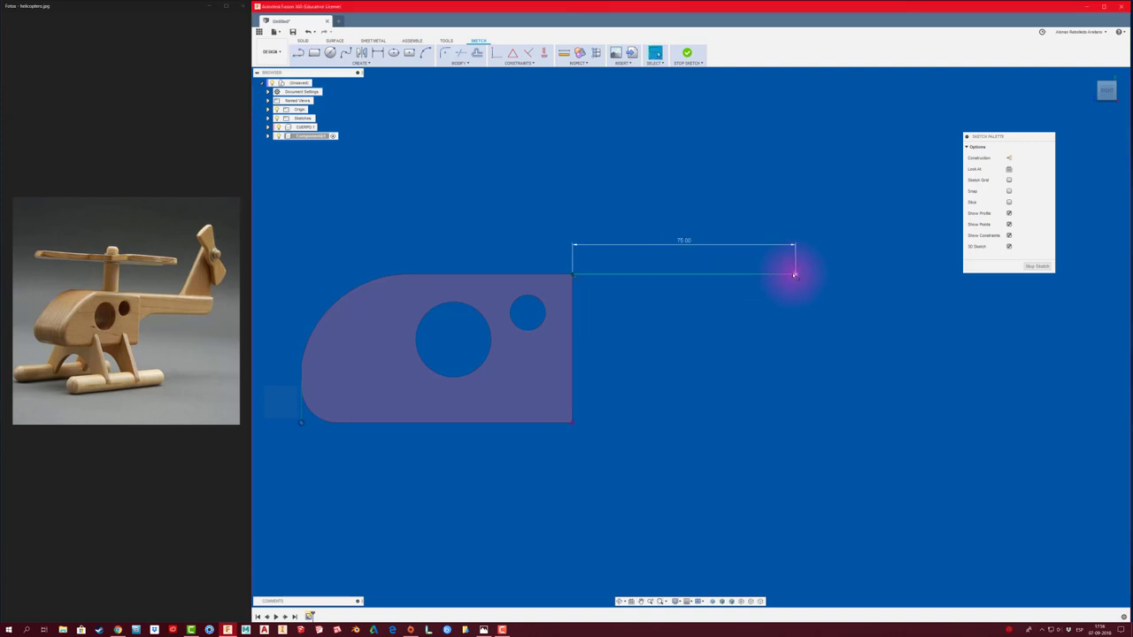
key(Escape)
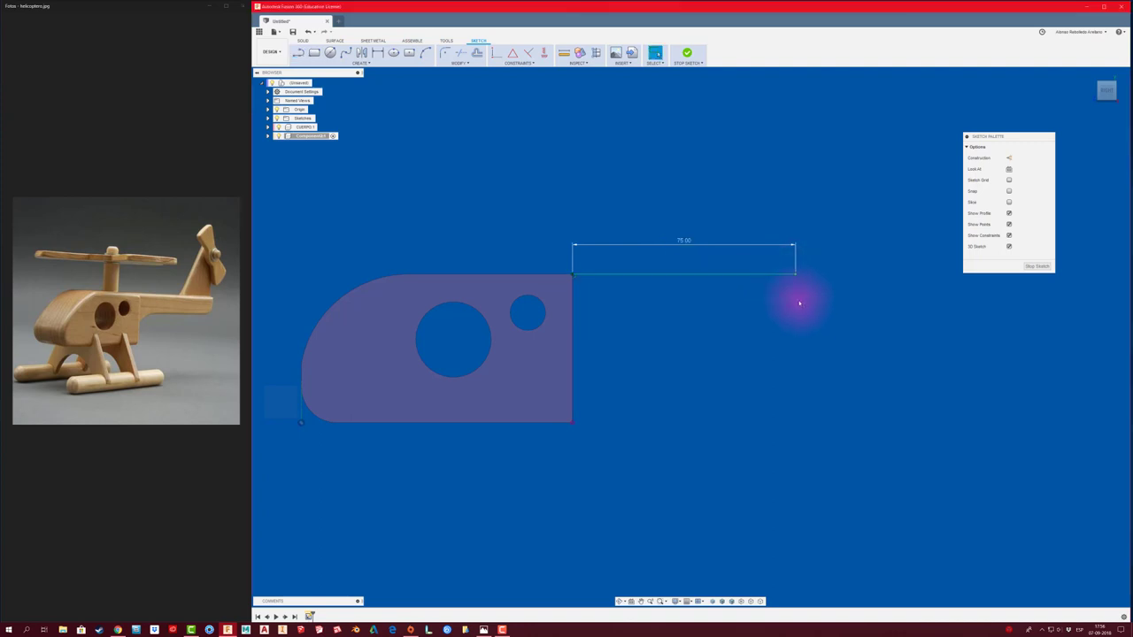
Add the boom's 14 mm vertical end line and close the outline back toward the fuselage
key(l)
click(795, 275)
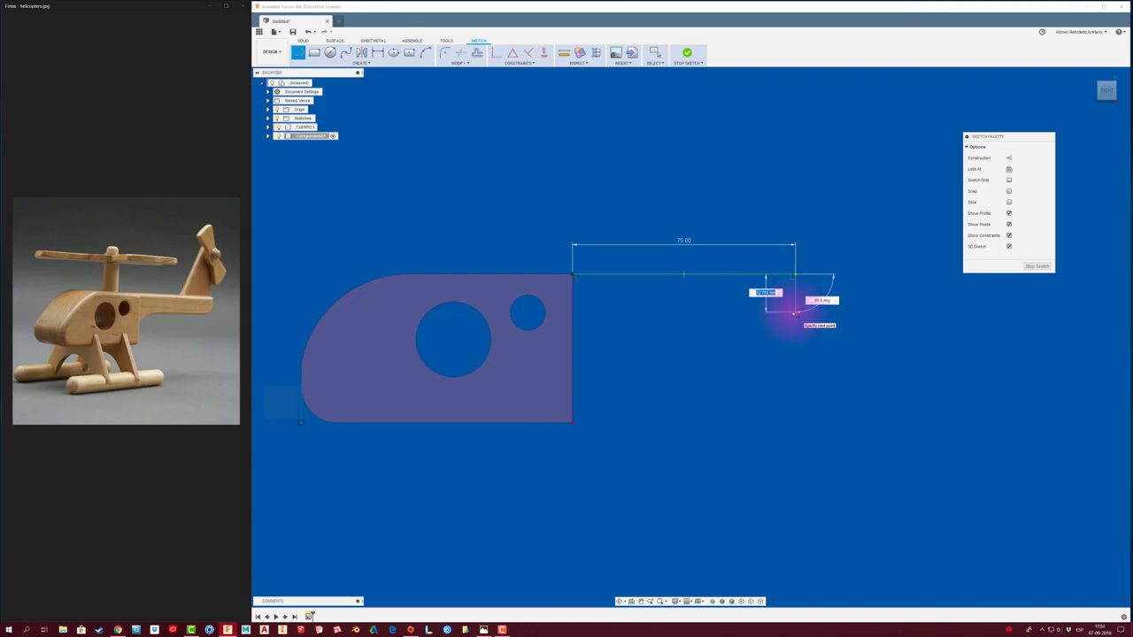
key(Return)
key(Escape)
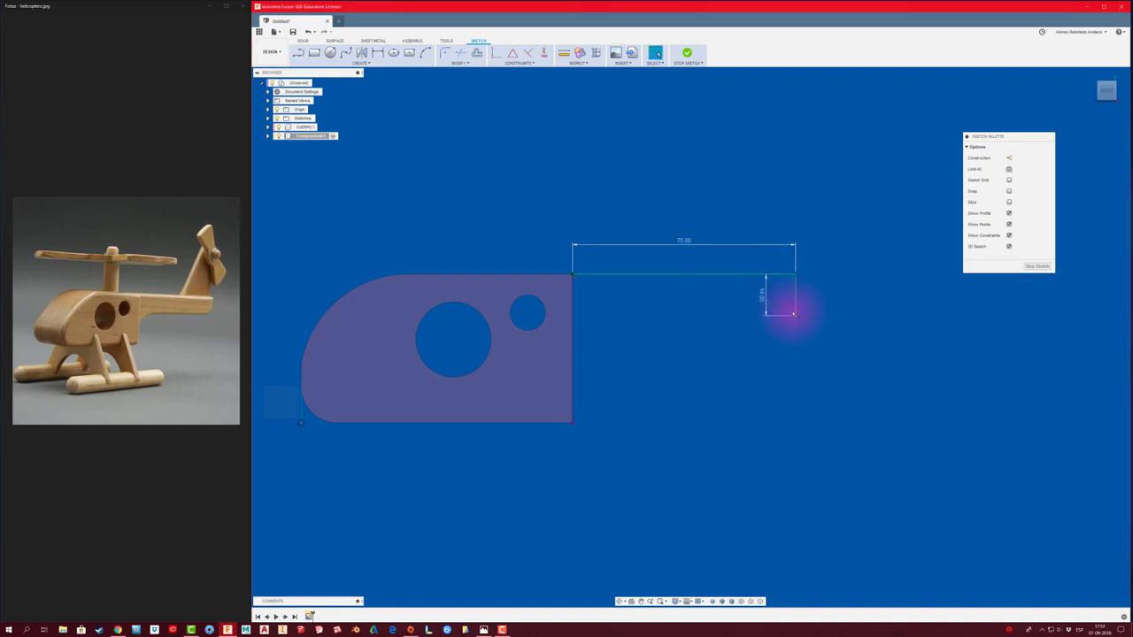
key(l)
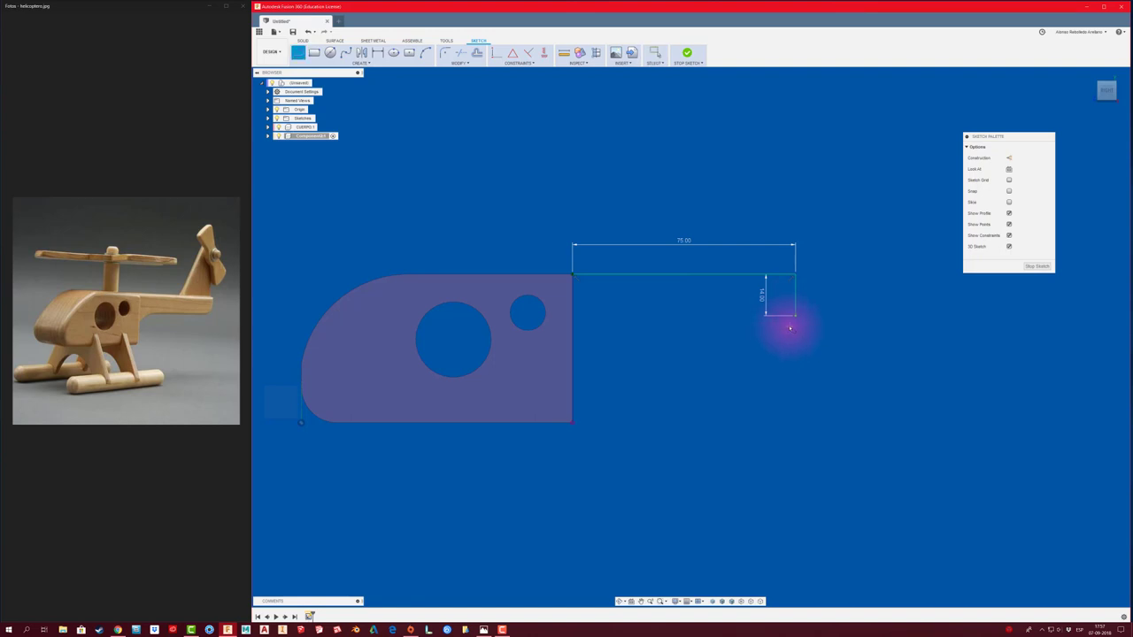
drag(796, 318, 574, 321)
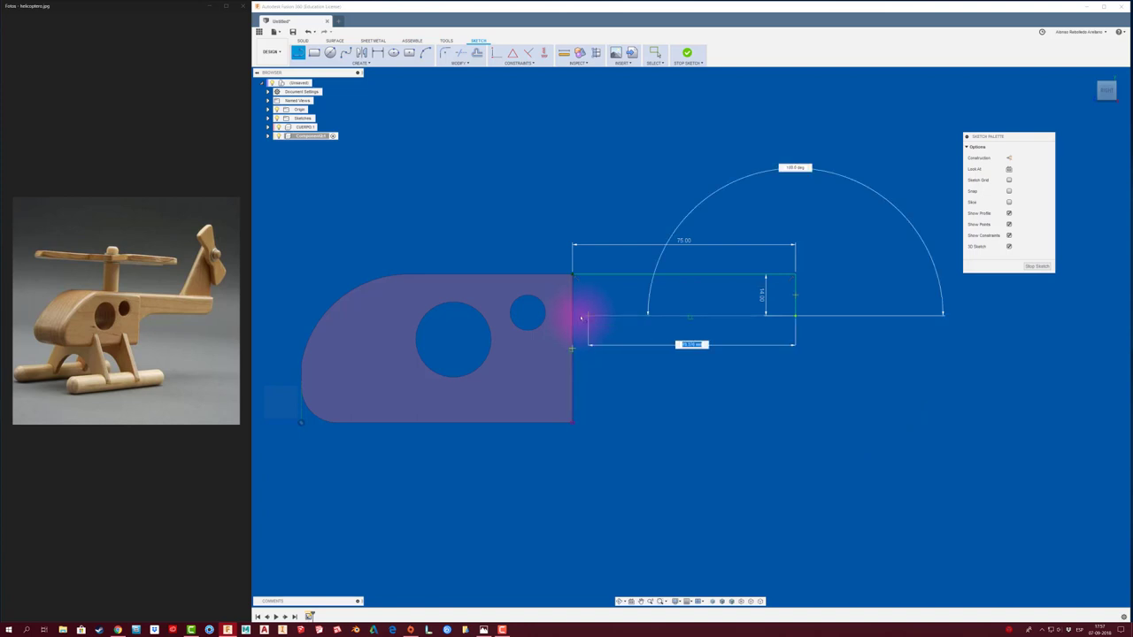
drag(574, 321, 575, 315)
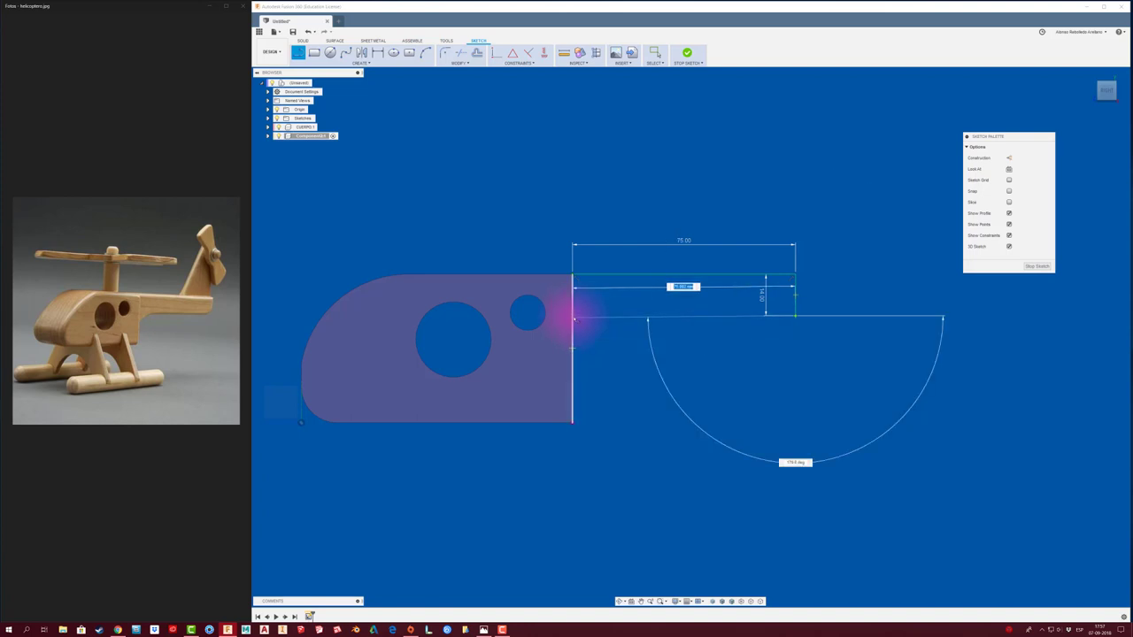
drag(573, 315, 564, 321)
key(Escape)
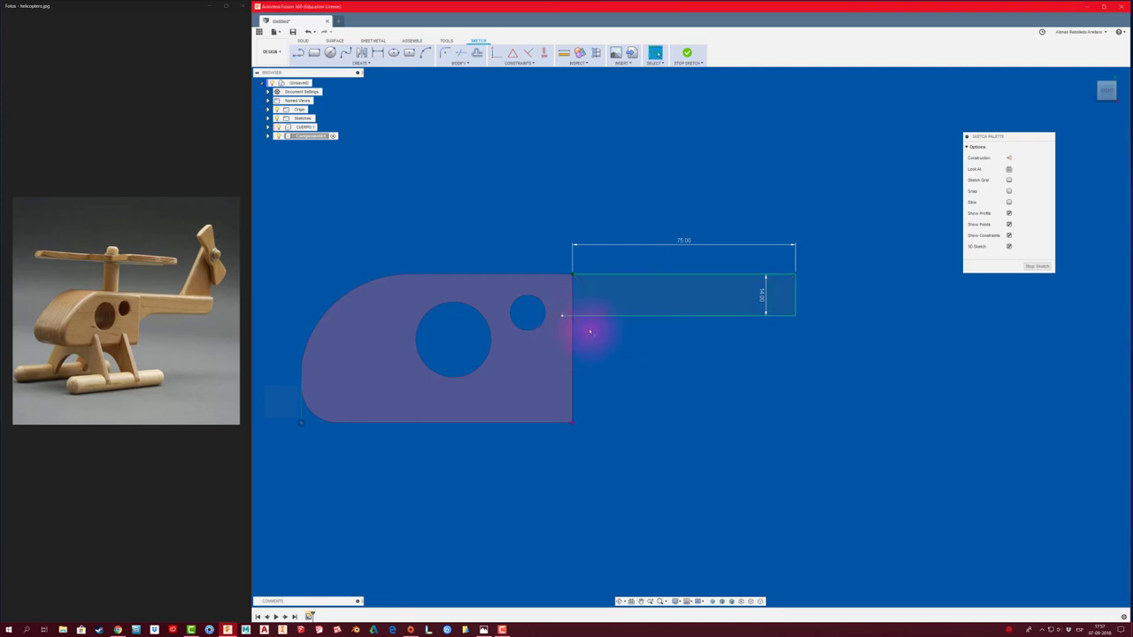
key(r)
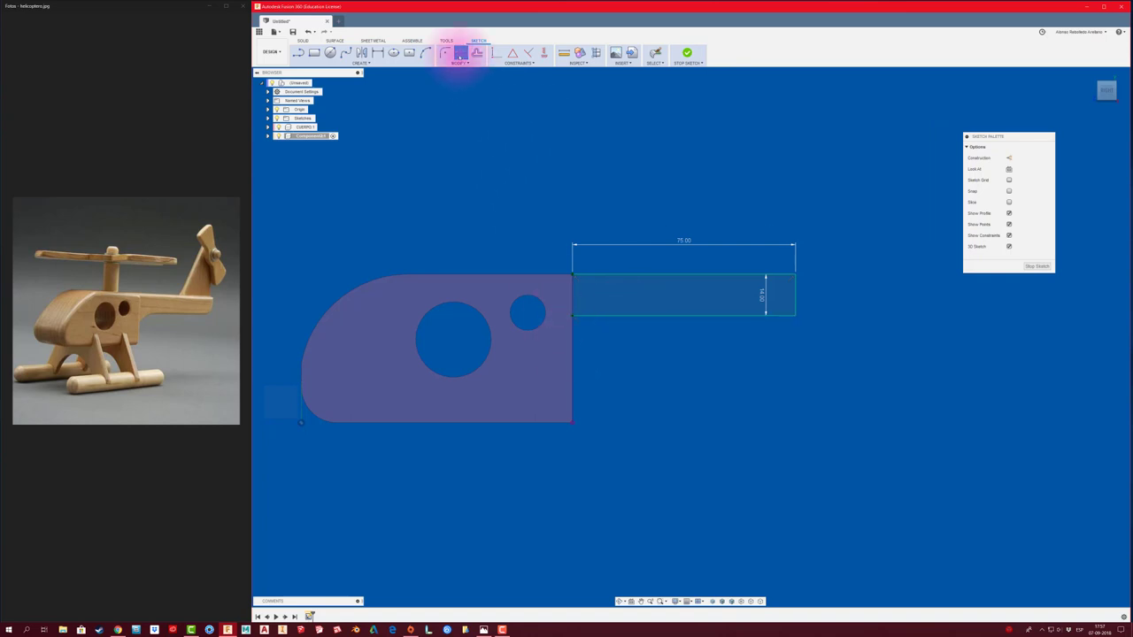
Round the joint between the tail boom's underside and the fuselage with an R16 fillet
click(445, 52)
click(591, 316)
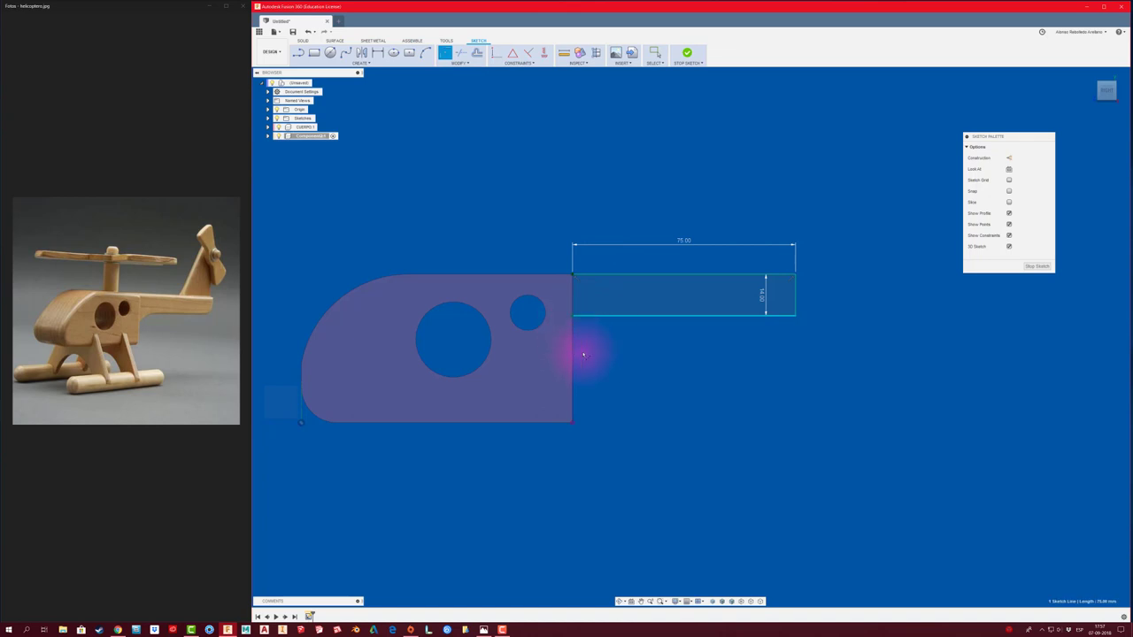
key(Escape)
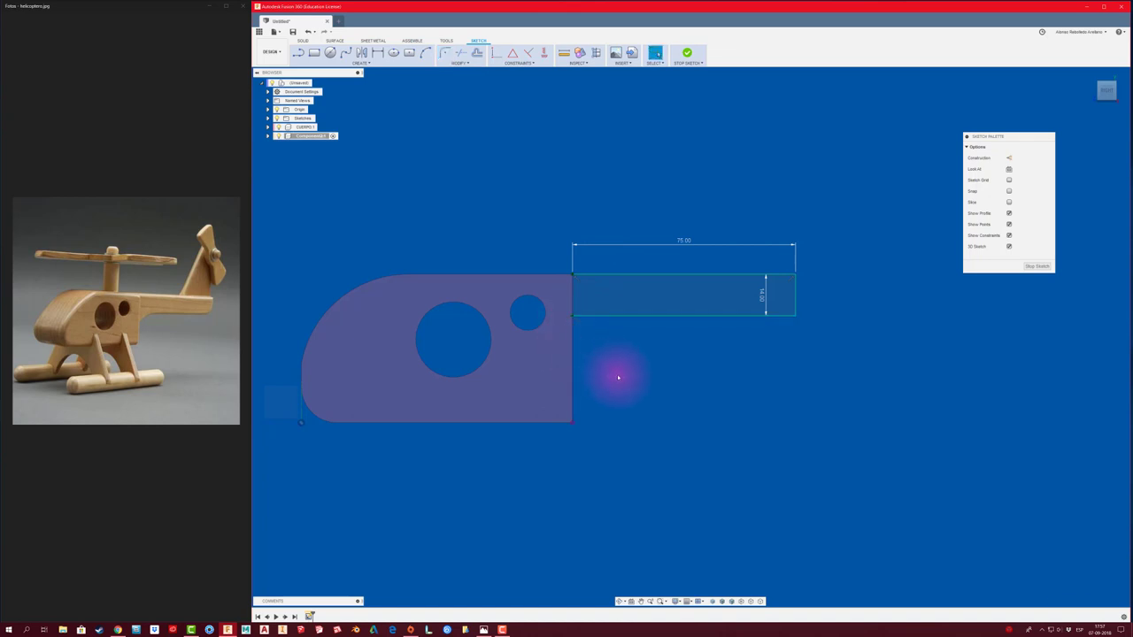
key(l)
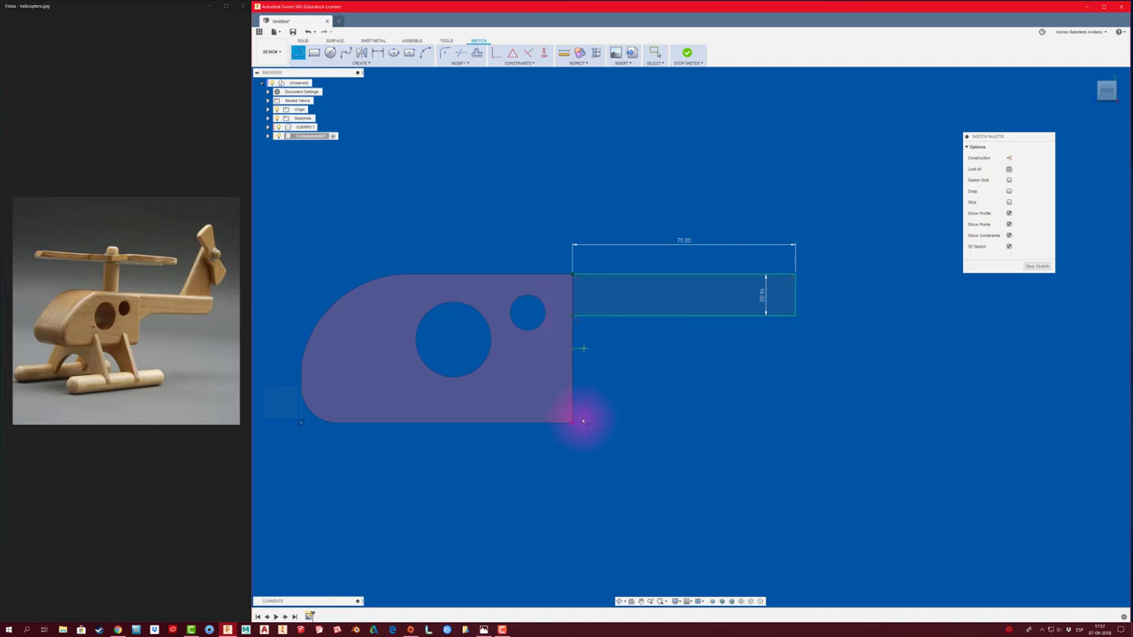
drag(573, 423, 573, 318)
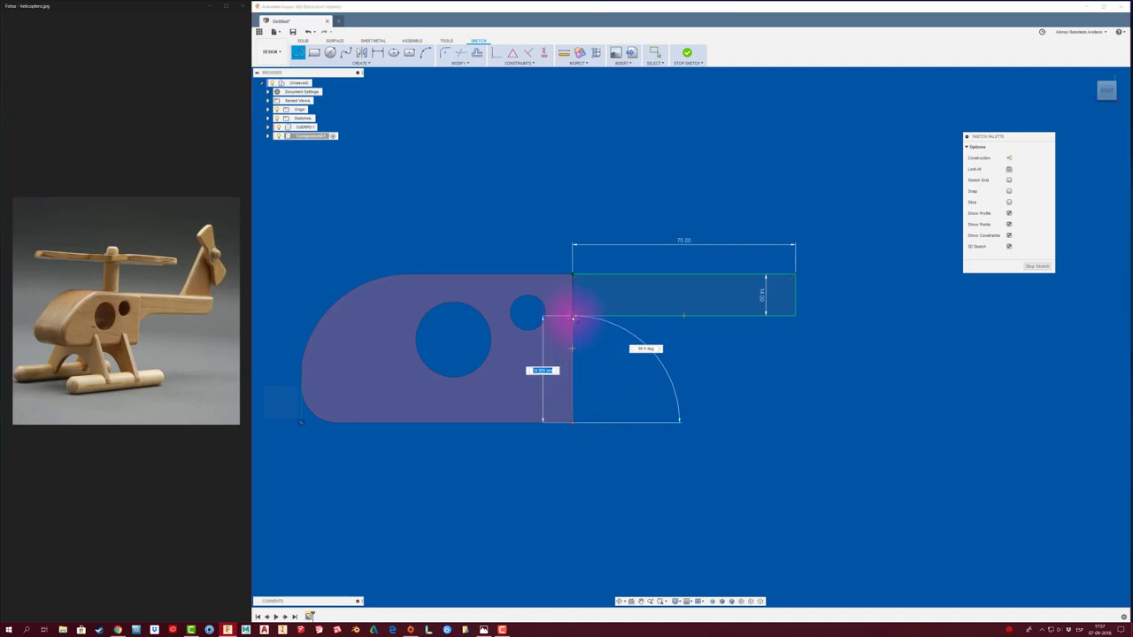
key(Escape)
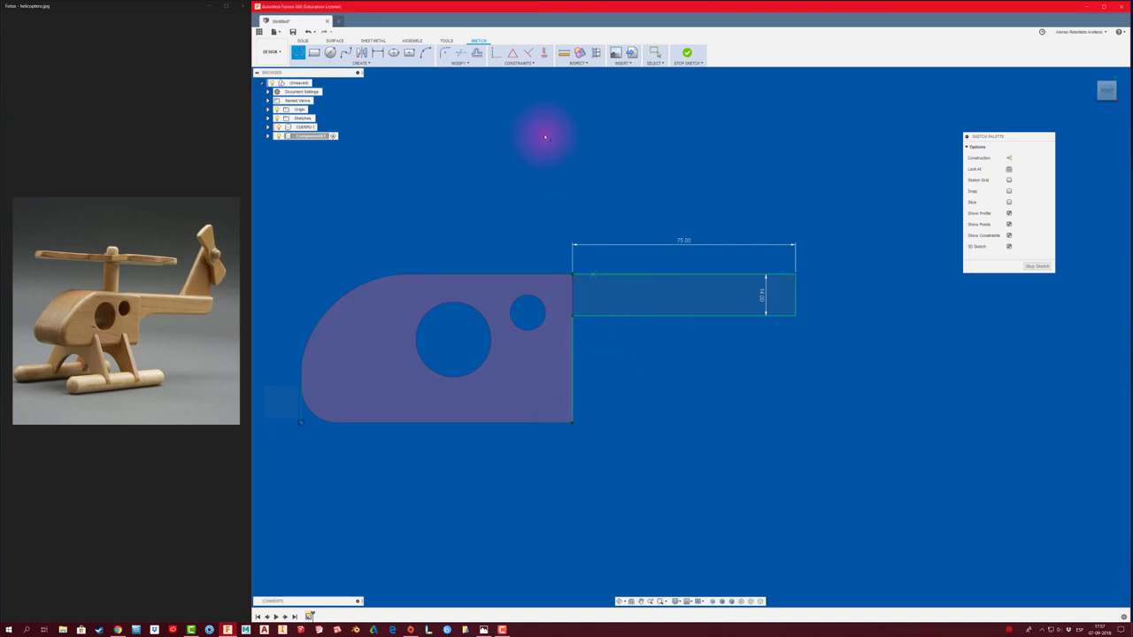
click(445, 53)
click(576, 320)
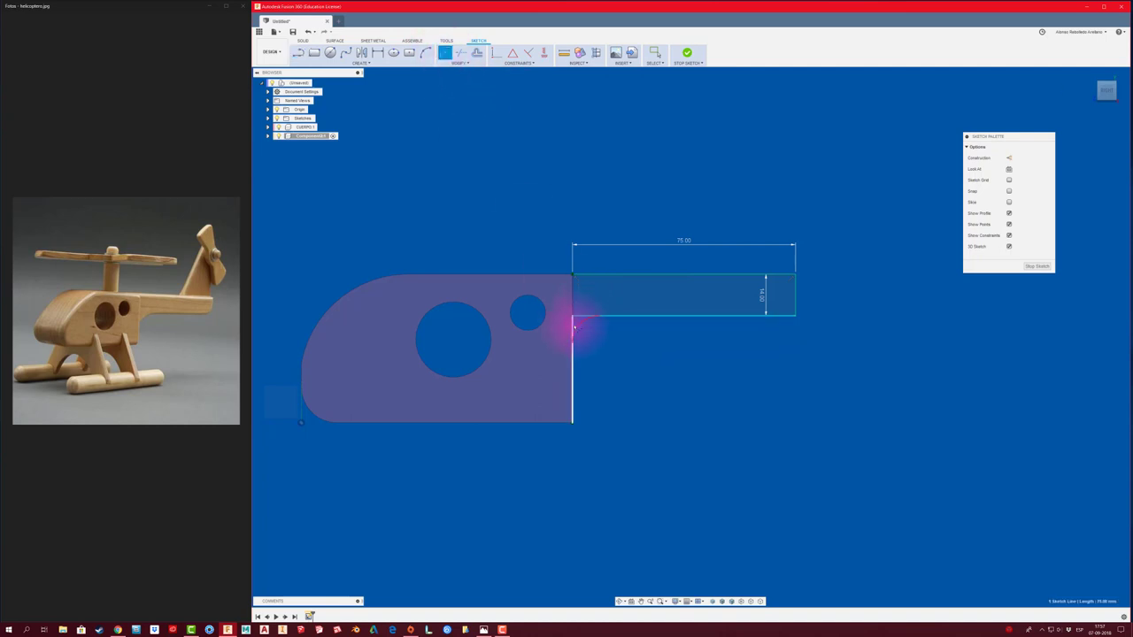
text(14)
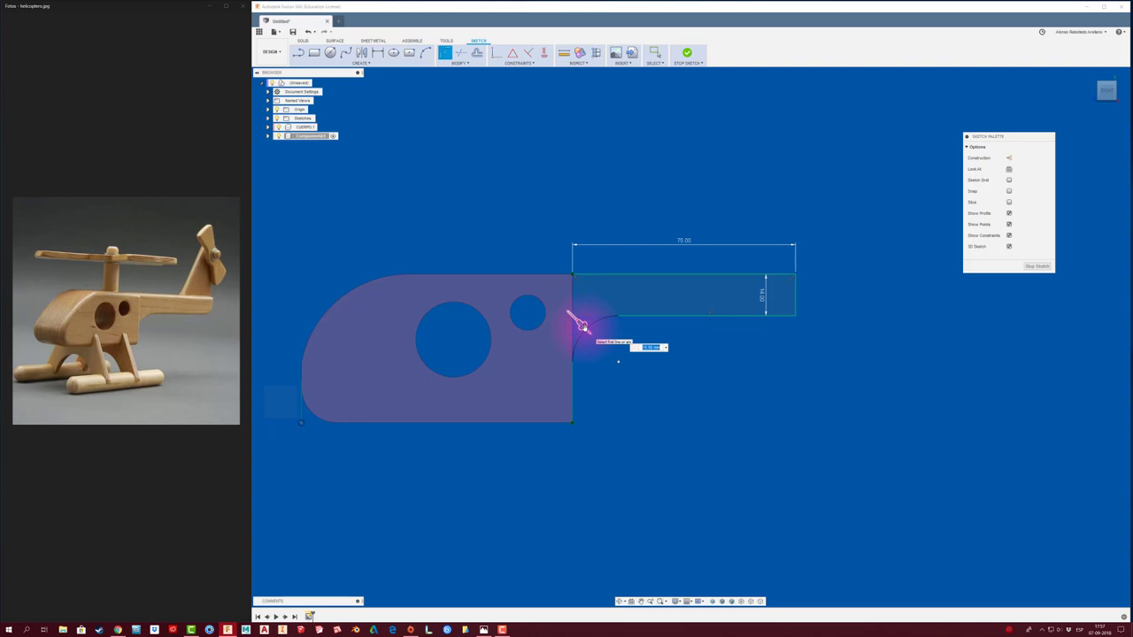
click(582, 325)
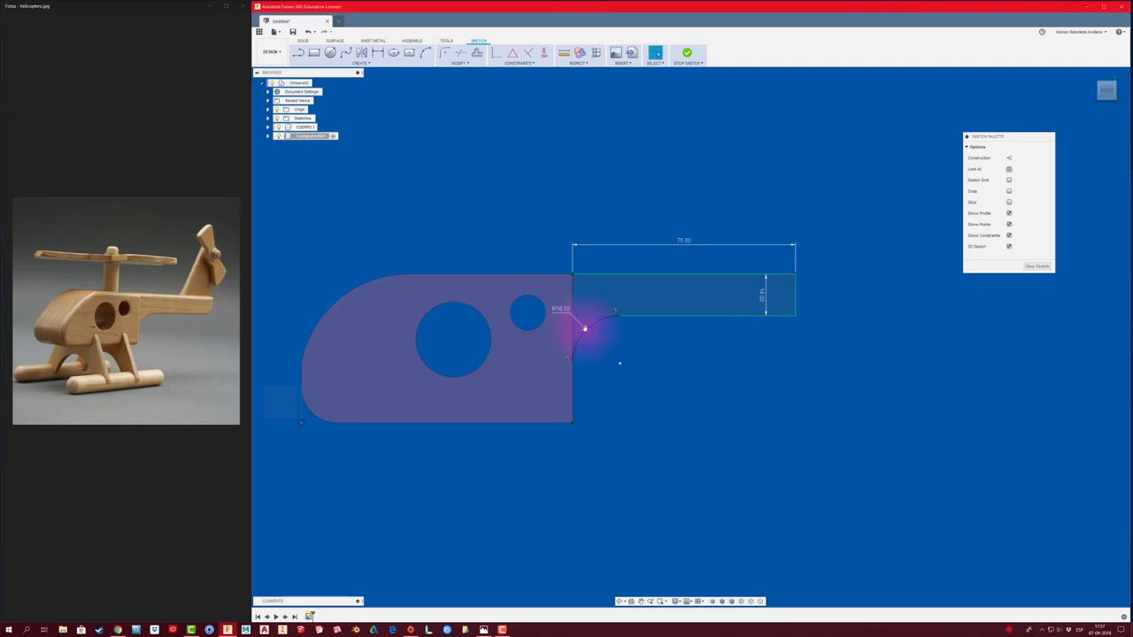
scroll(817, 316, up, 2)
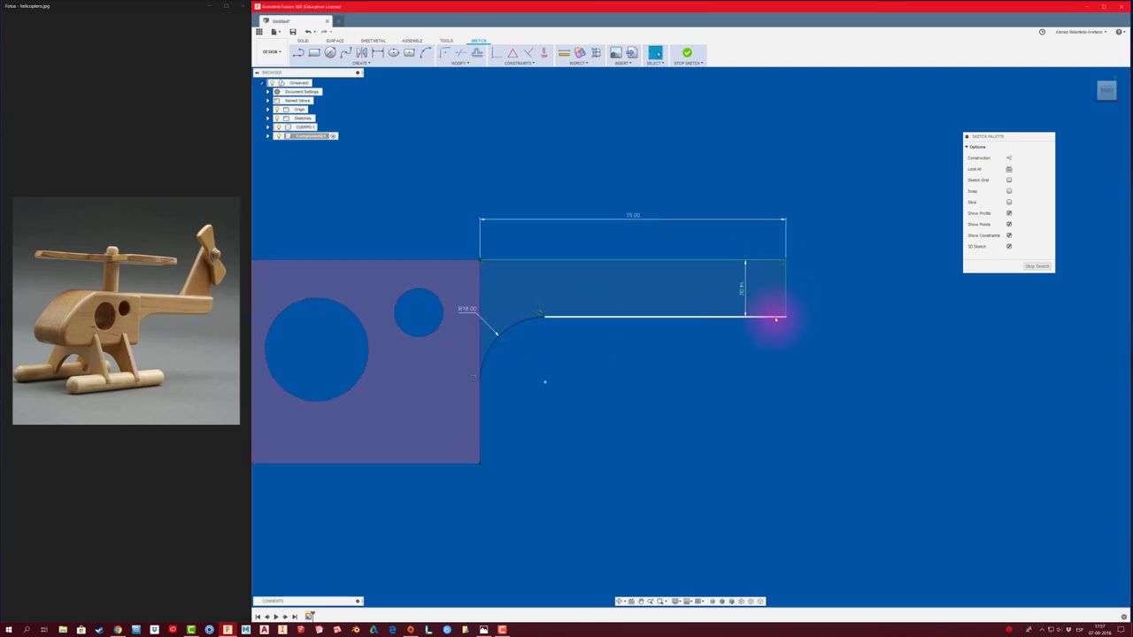
Round the boom's bottom-right corner to R8 and finish the sketch
click(445, 52)
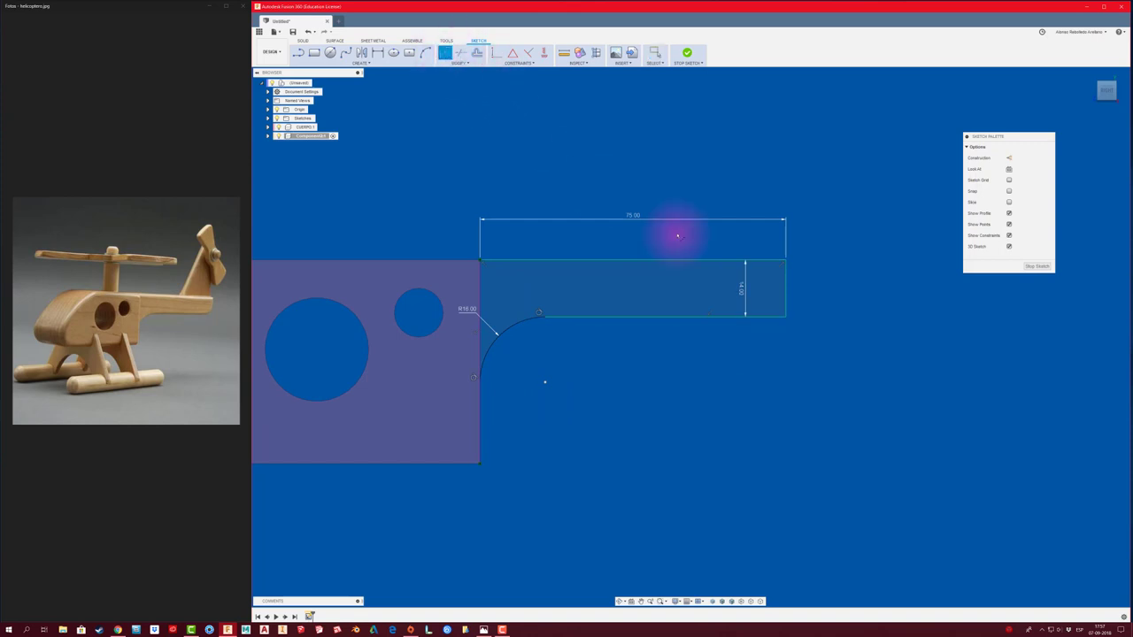
click(774, 316)
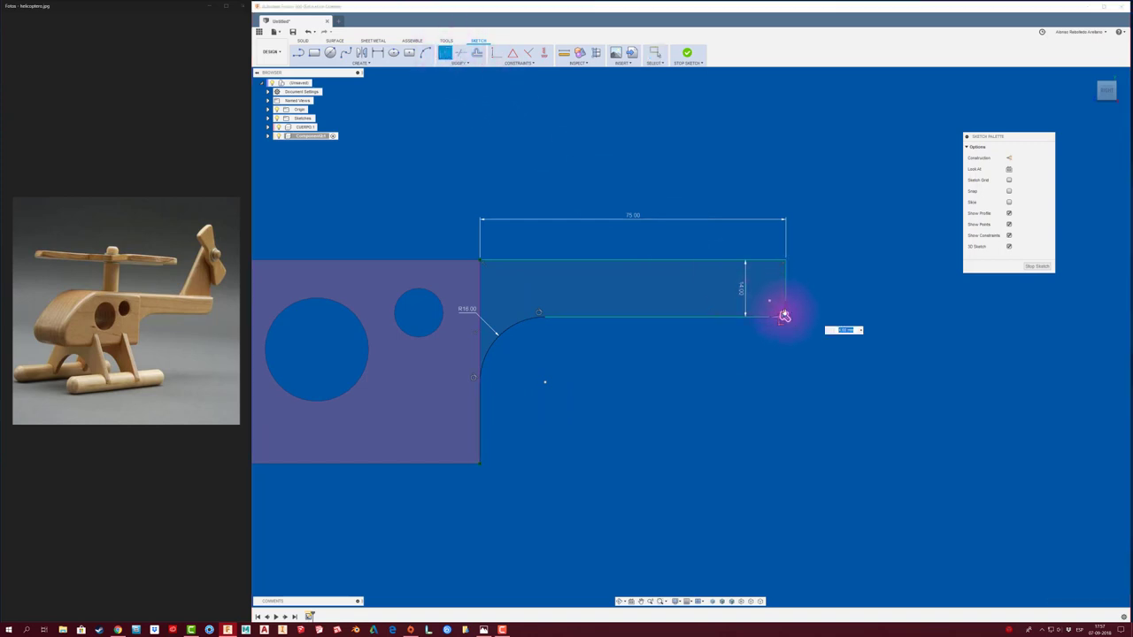
click(781, 313)
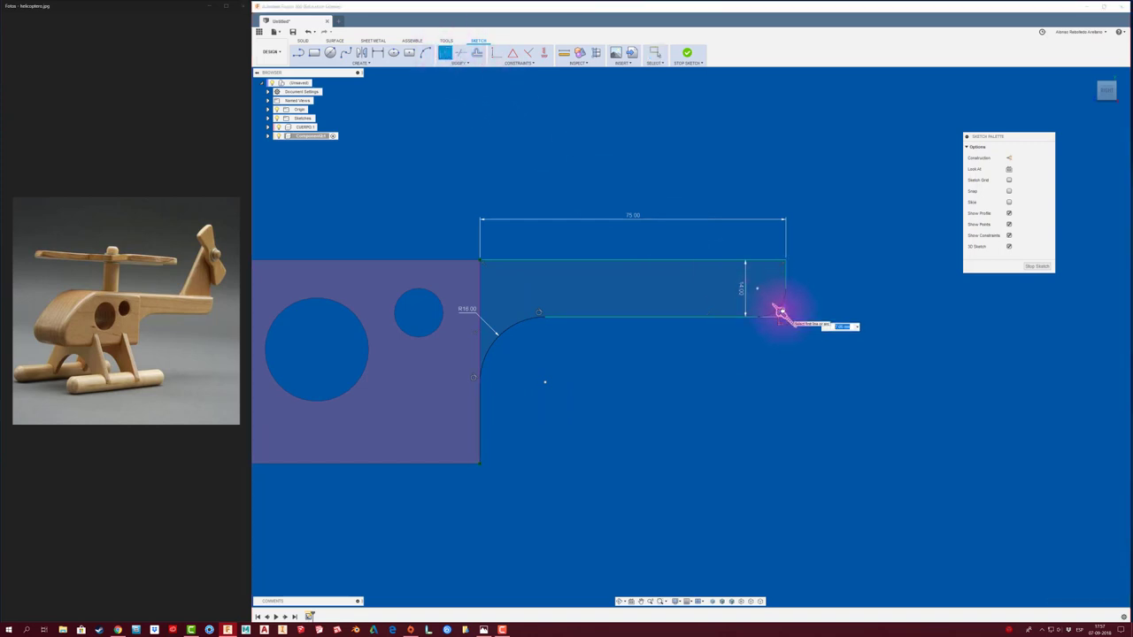
click(779, 311)
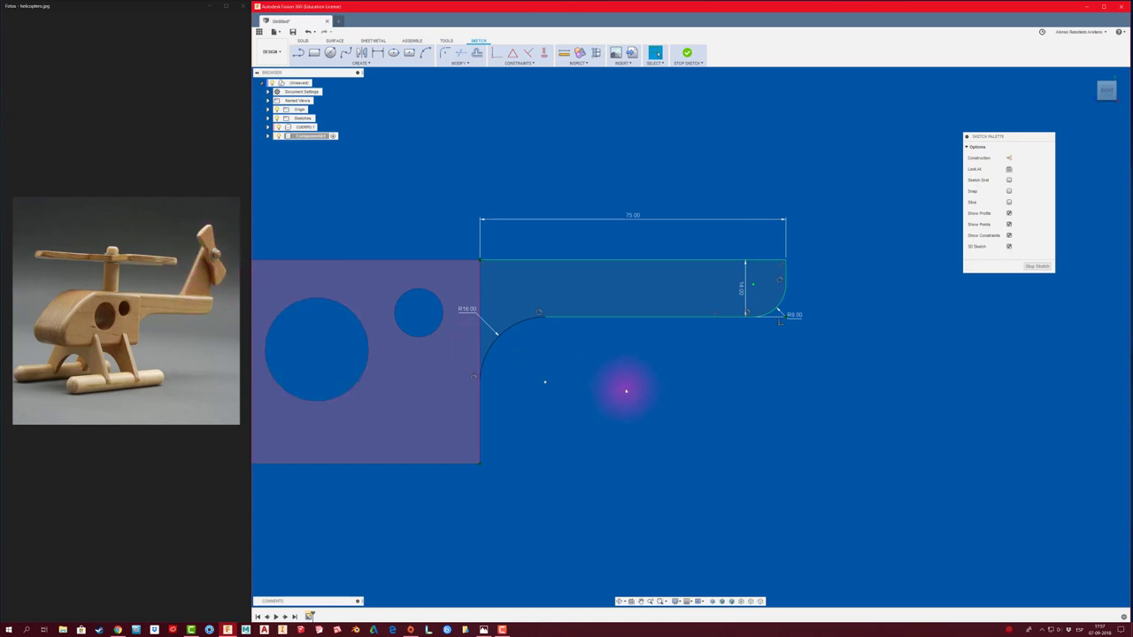
mouse_move(626, 390)
shift+middle_down()
mouse_move(679, 117)
mouse_move(685, 210)
shift+middle_up()
click(687, 52)
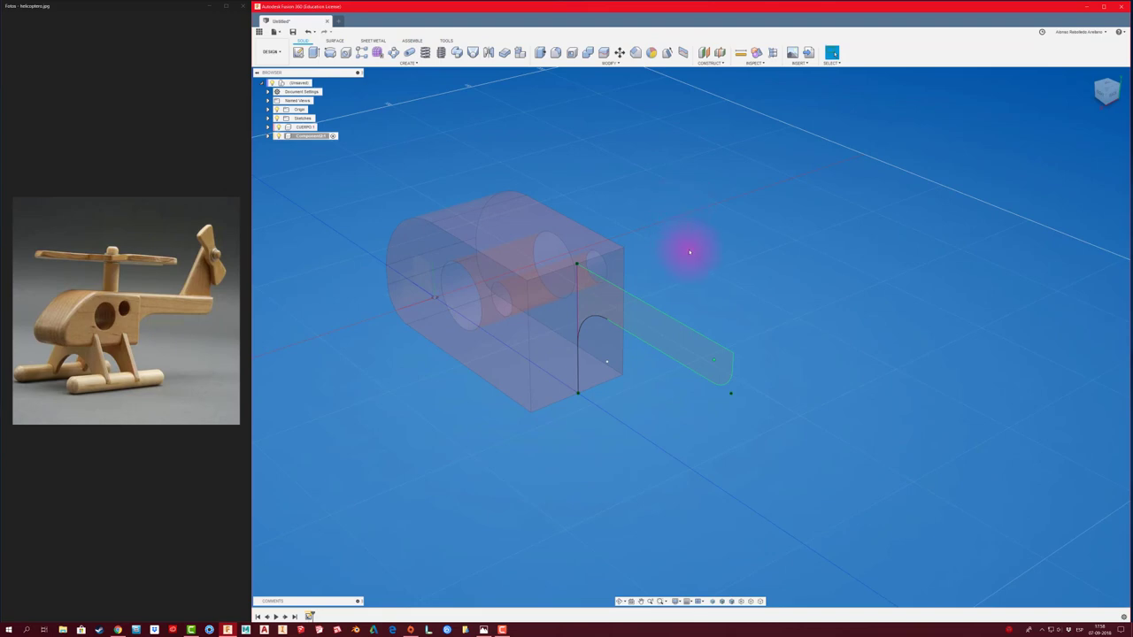
Extrude the tail boom profile symmetrically by 15 mm into a new solid body
key(e)
click(670, 328)
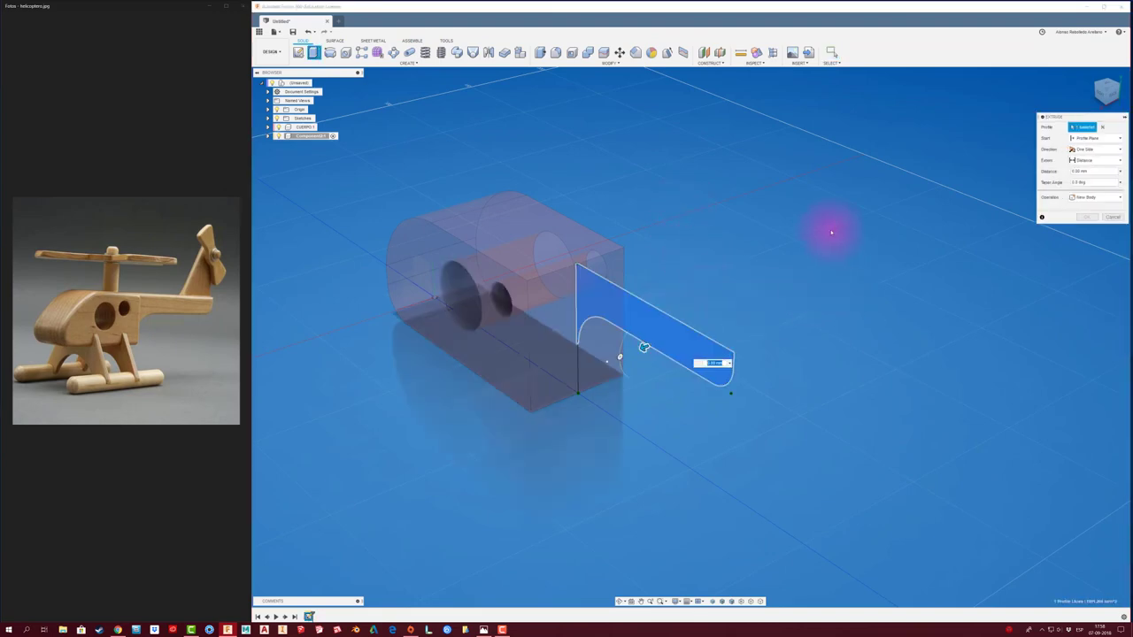
drag(1082, 117, 850, 147)
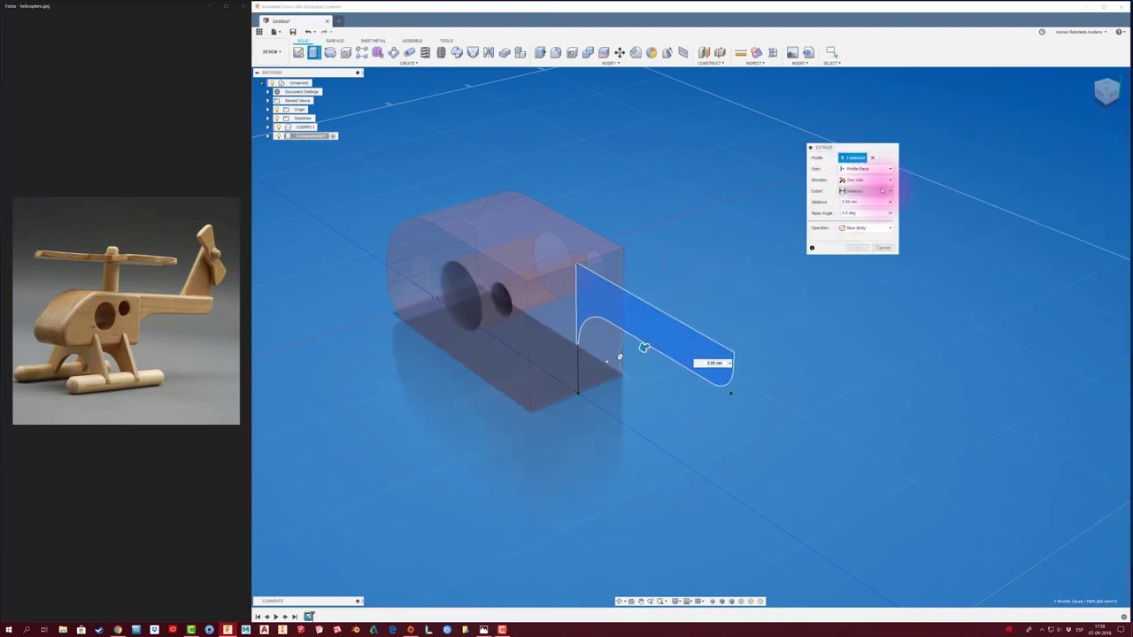
click(863, 180)
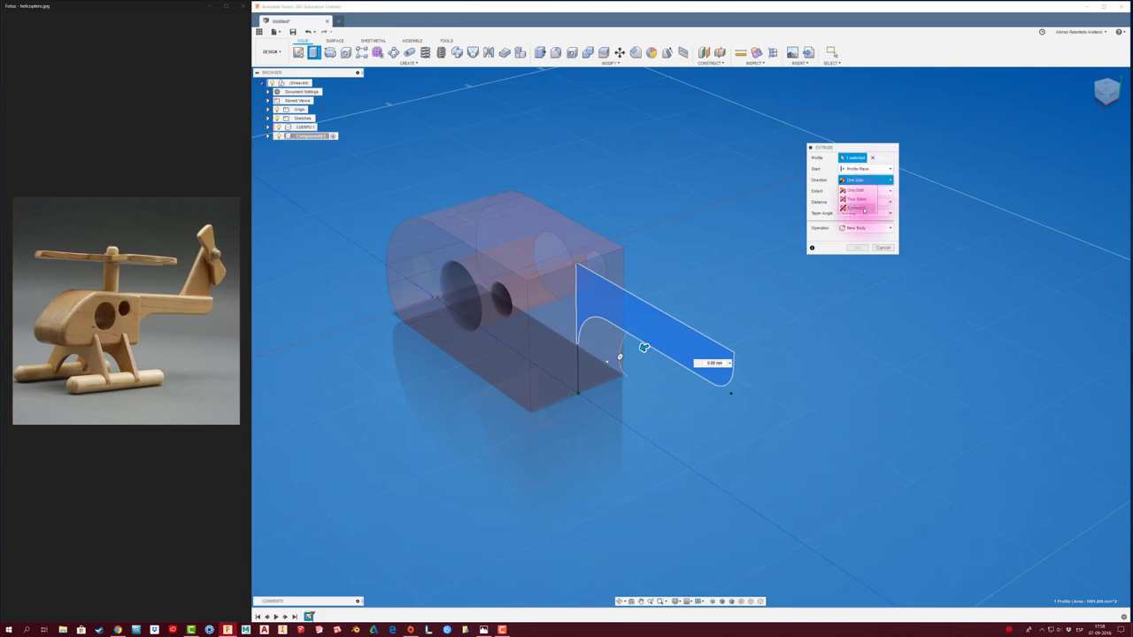
click(863, 209)
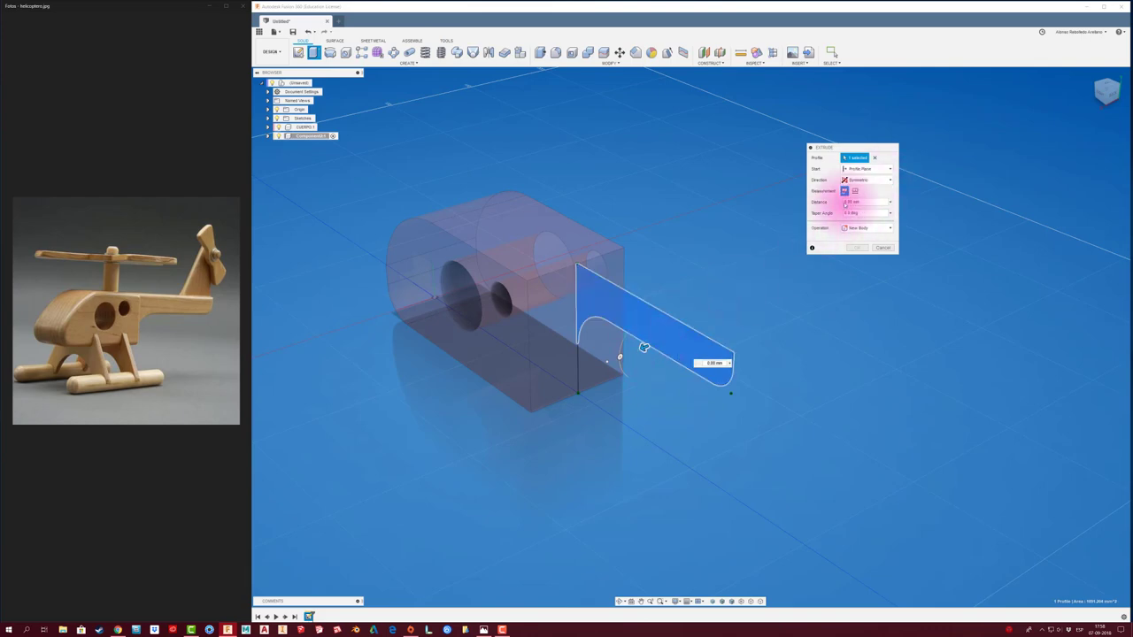
drag(651, 346, 624, 356)
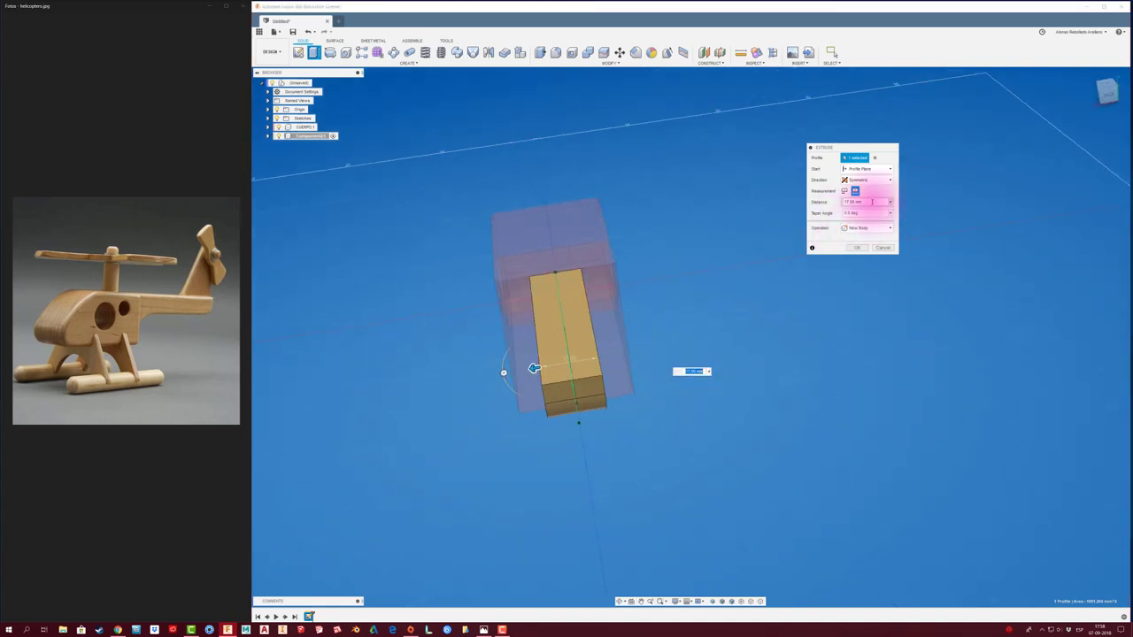
click(832, 202)
text(15)
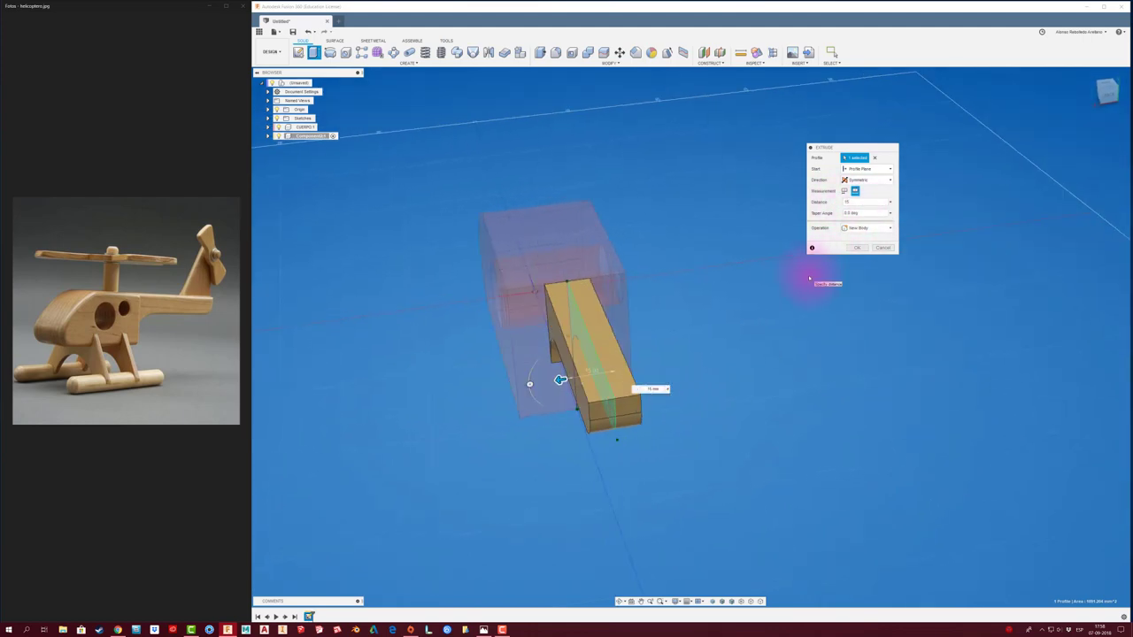
click(857, 248)
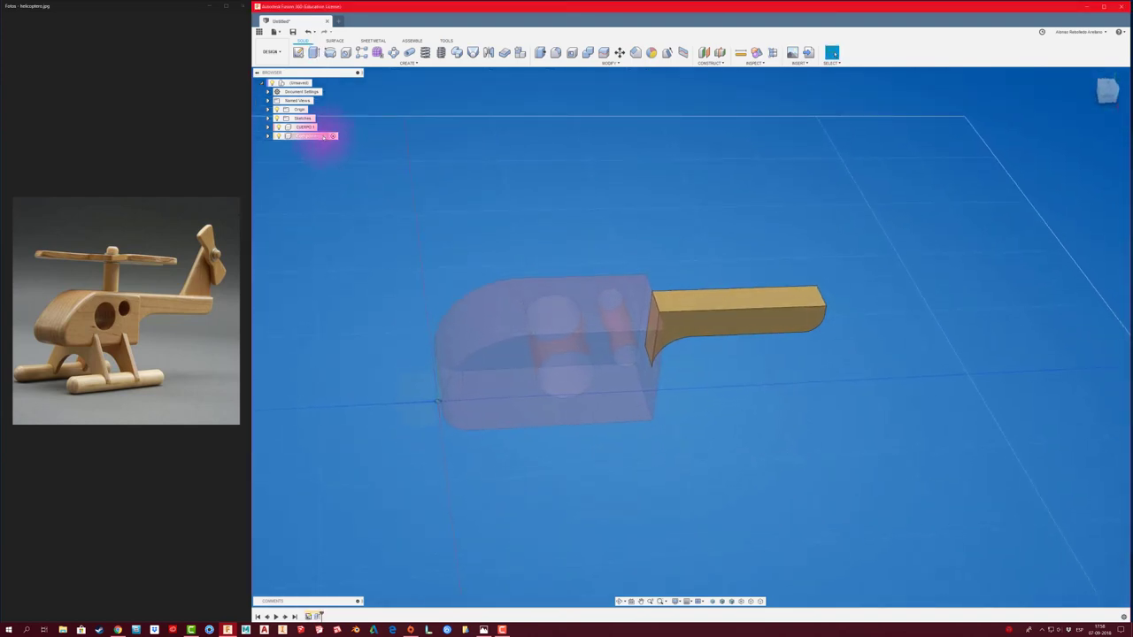
Reactivate the root helicopter component and zoom in on the boom–fuselage joint
click(324, 136)
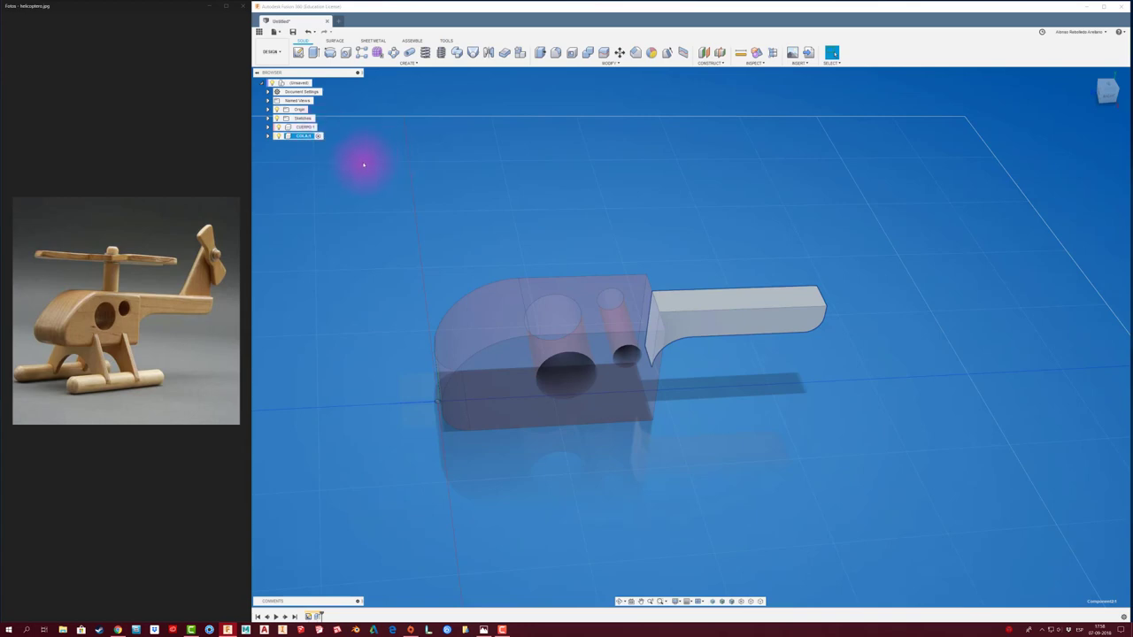
click(364, 164)
click(315, 82)
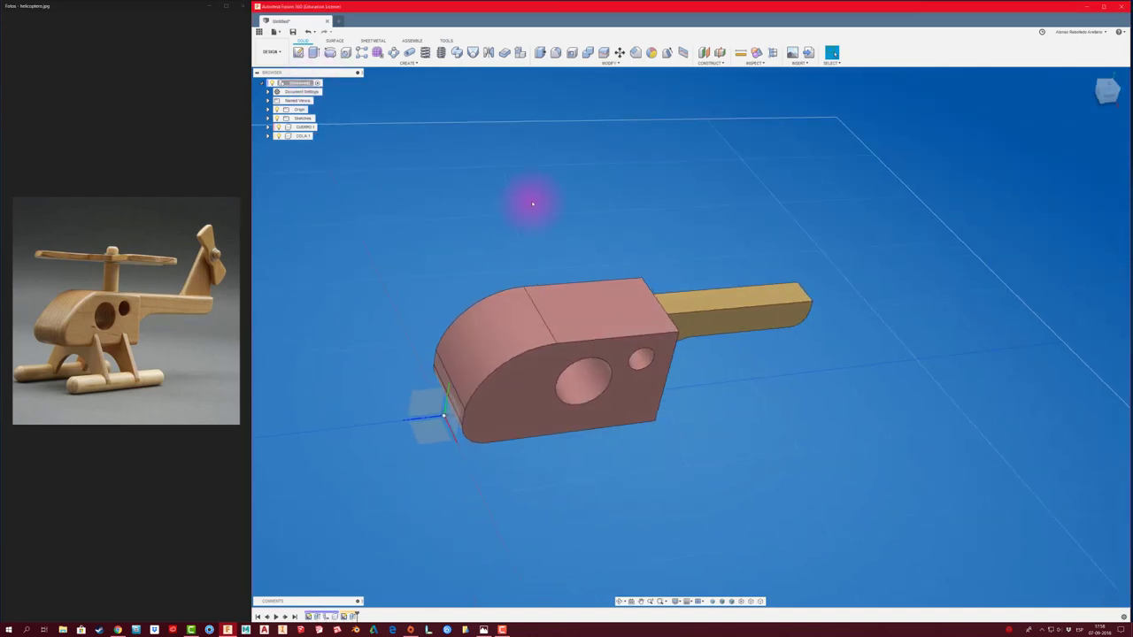
shift+middle_drag(532, 204, 532, 204)
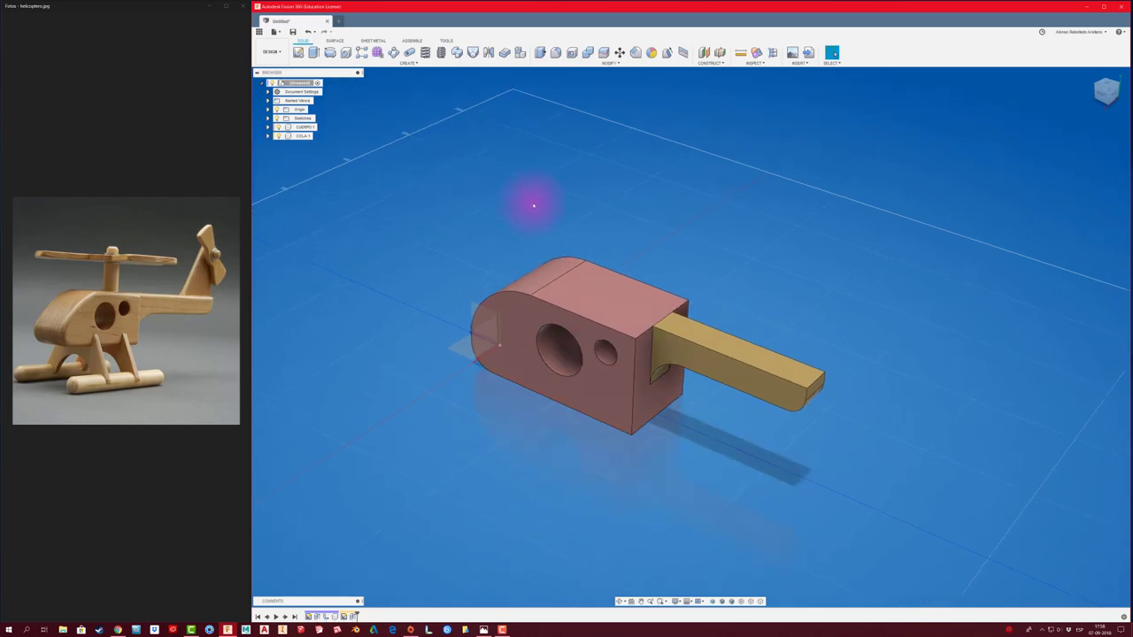
shift+middle_drag(532, 206, 533, 205)
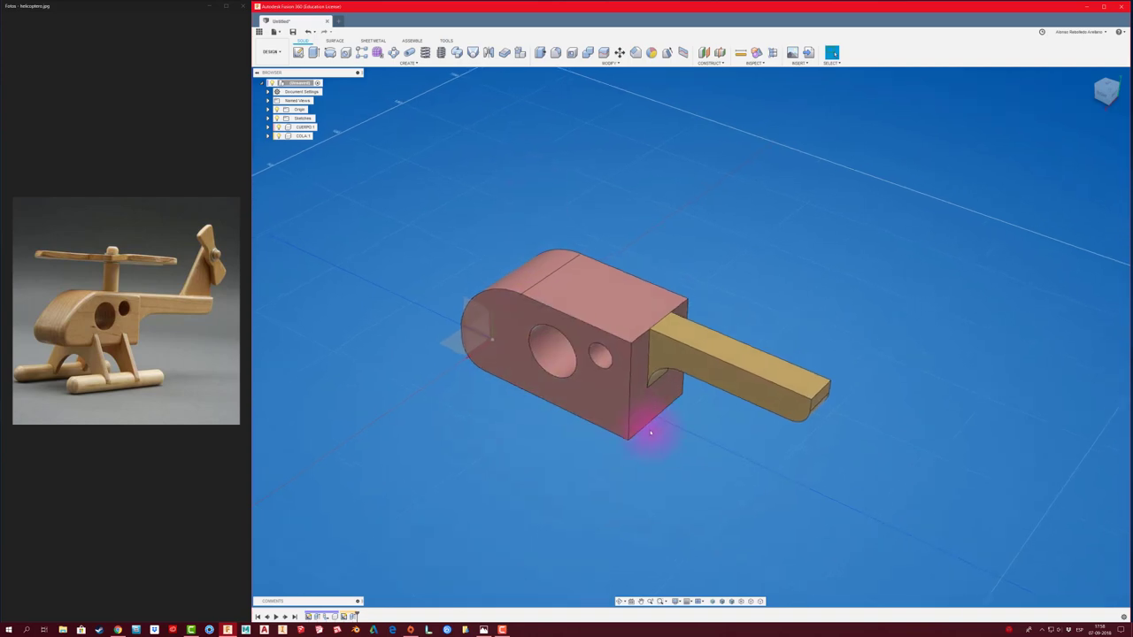
scroll(660, 425, up, 2)
scroll(673, 394, up, 2)
shift+middle_drag(681, 390, 638, 392)
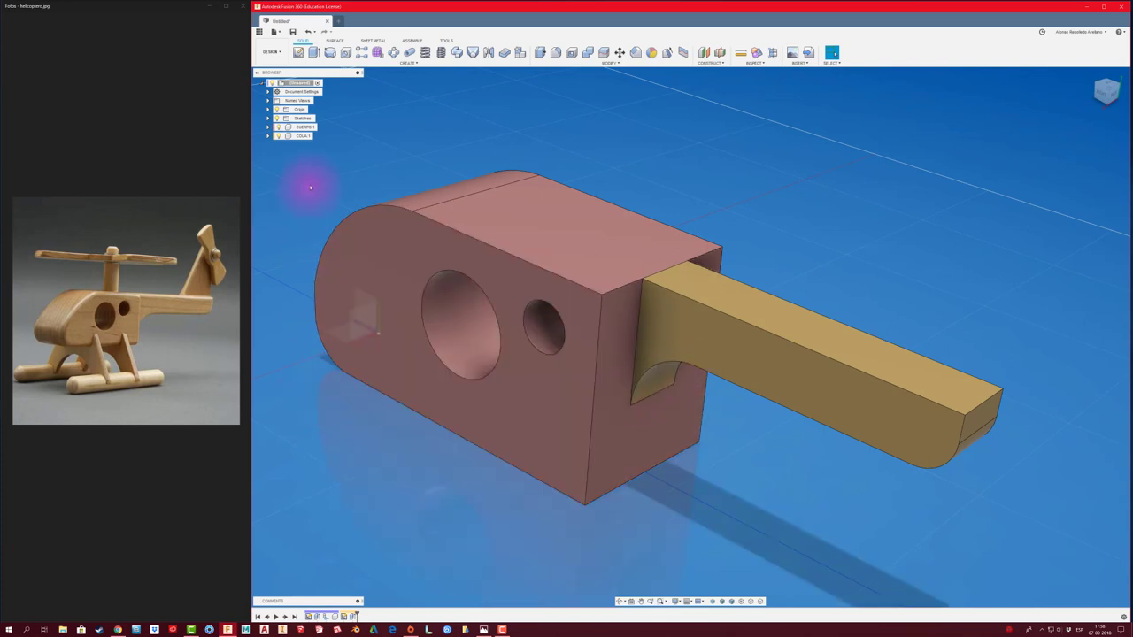
Reopen the COLA:1 boom sketch, add a 5 mm line at the fuselage edge, and delete the R16 arc
click(317, 136)
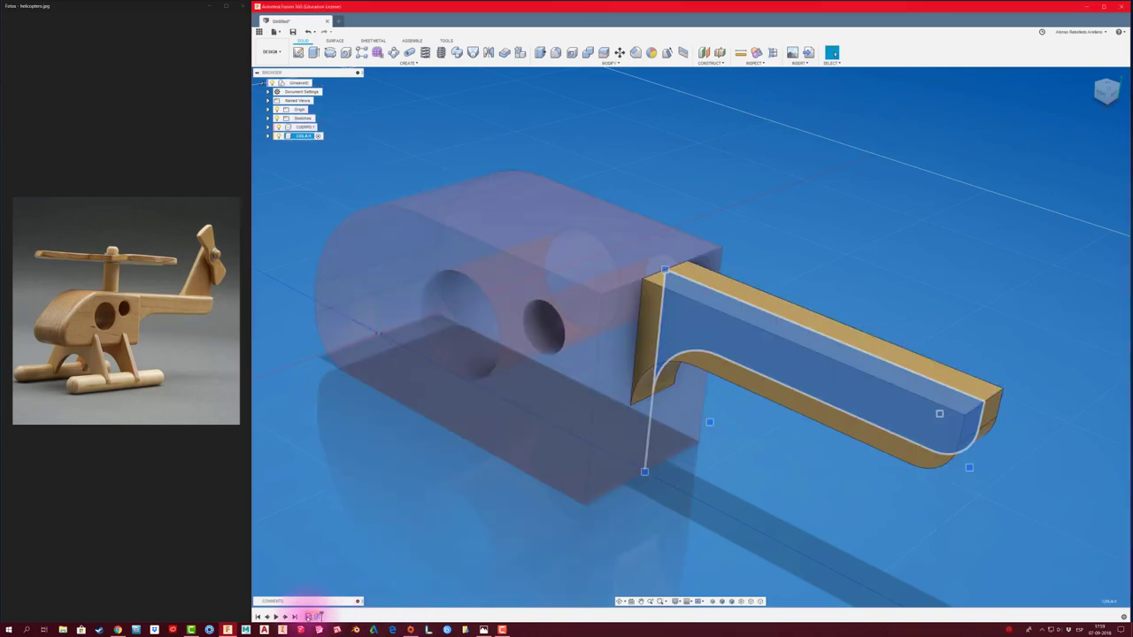
right_click(309, 616)
click(330, 542)
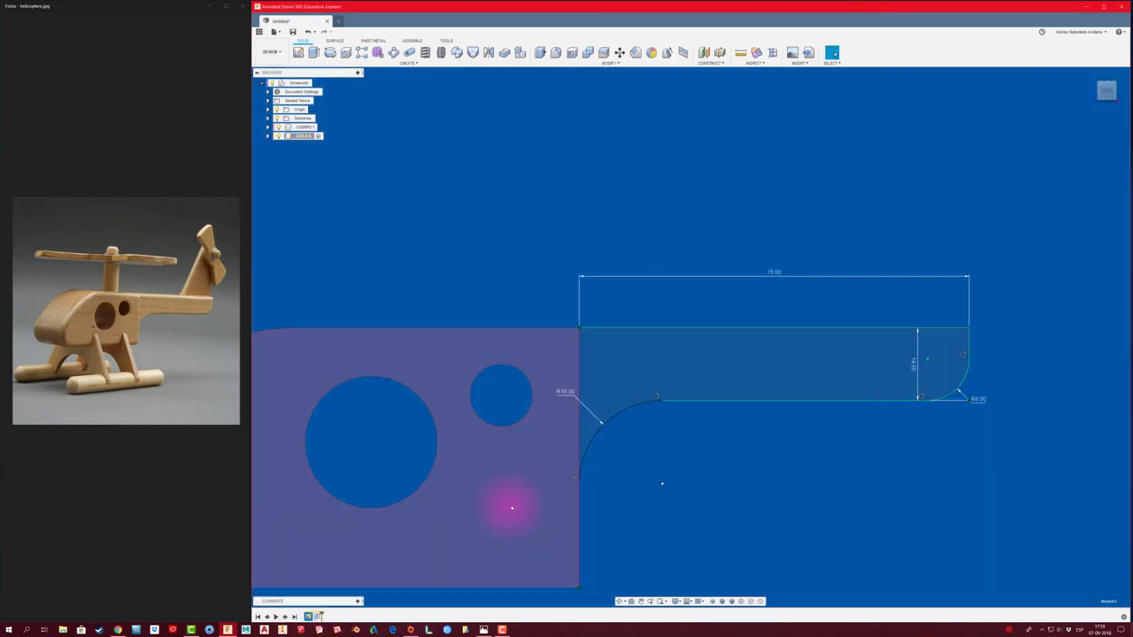
click(581, 465)
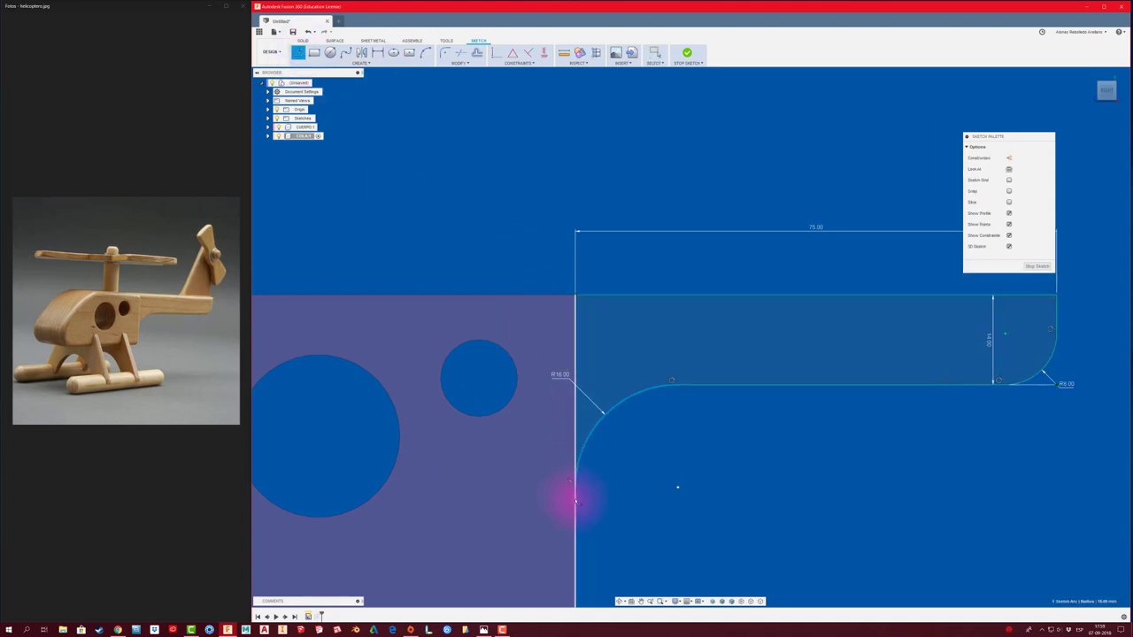
click(573, 487)
click(612, 489)
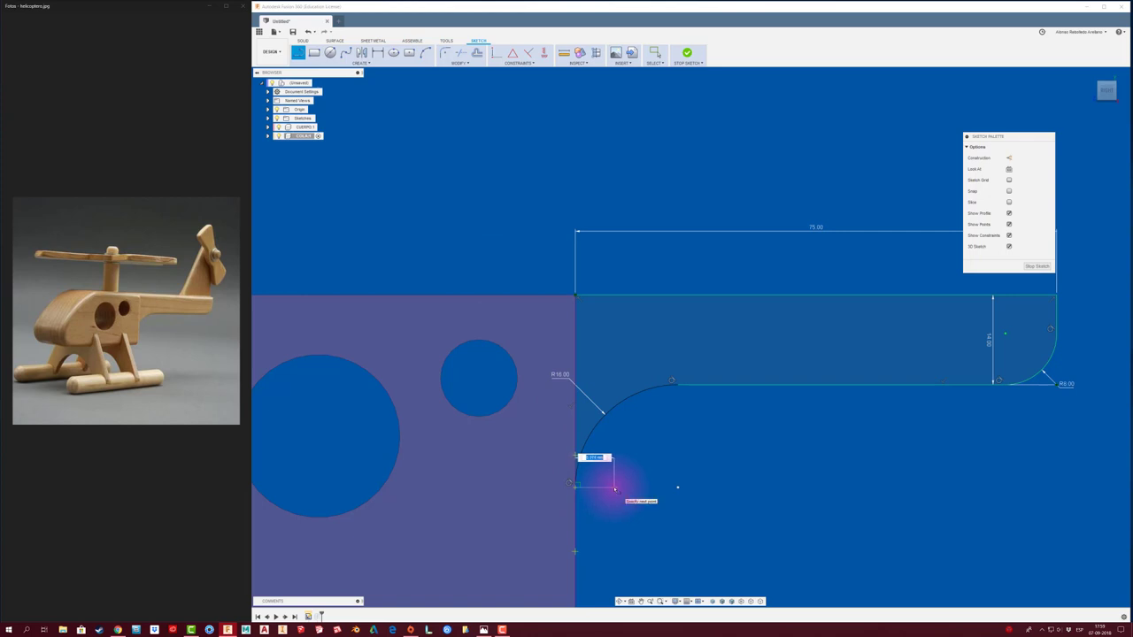
text(5)
key(Return)
key(Escape)
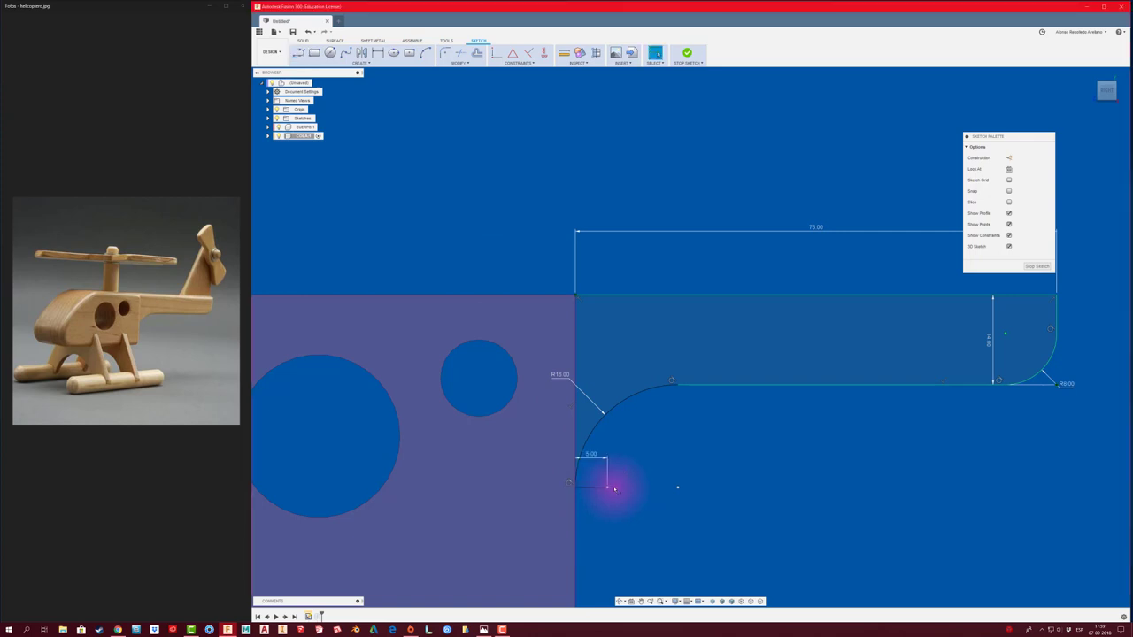
click(589, 426)
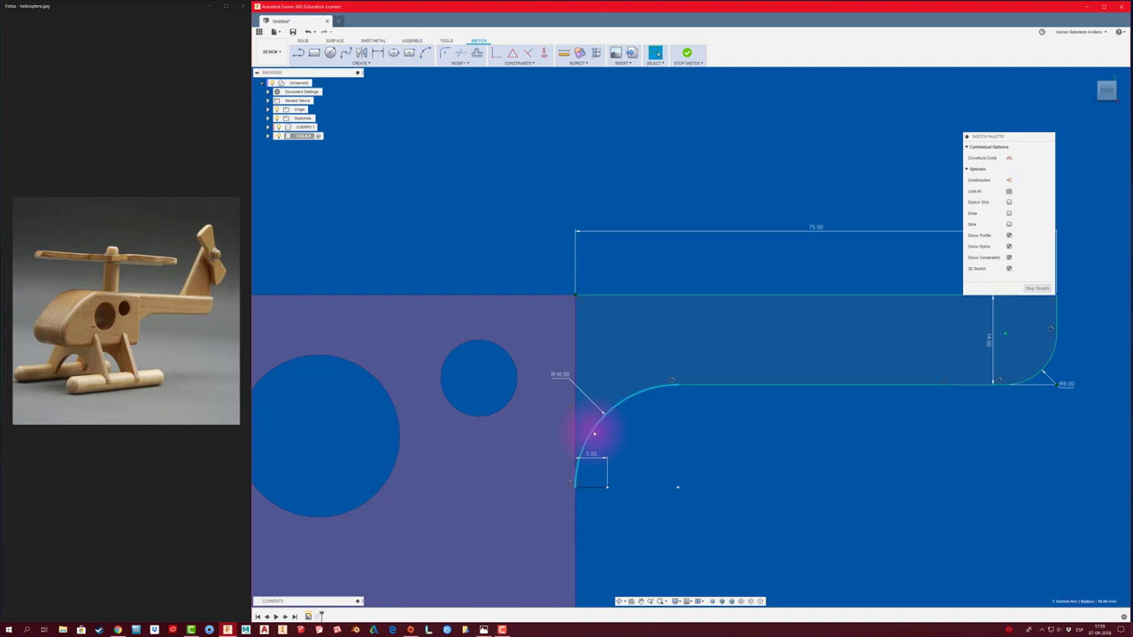
key(Delete)
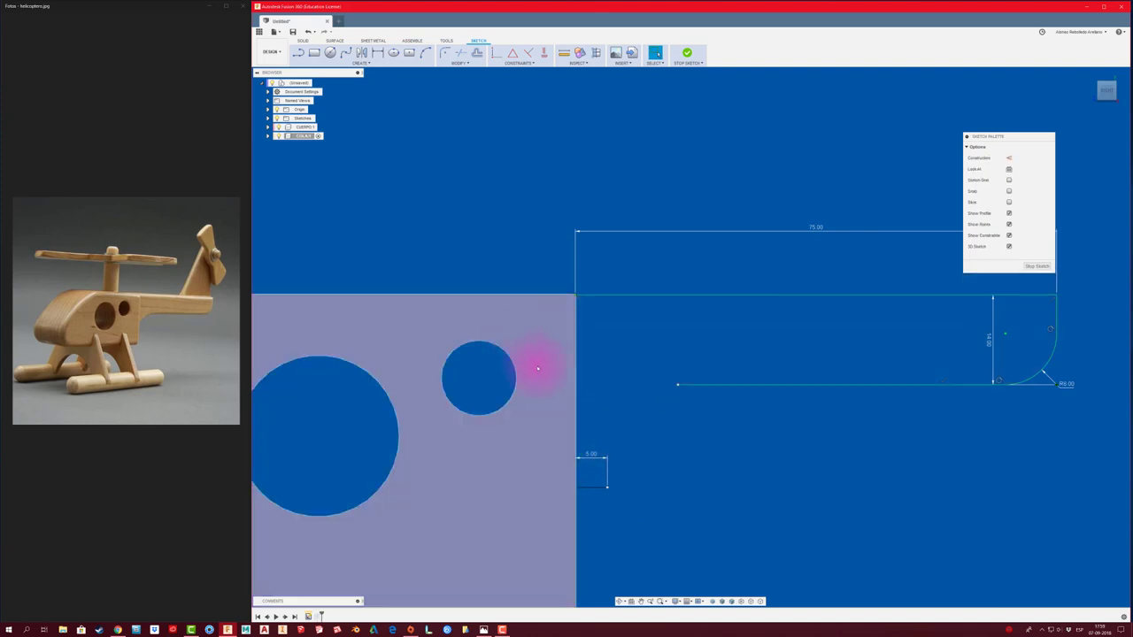
Close the profile with a vertical line, round the inner corner 10 mm, and finish the sketch
key(l)
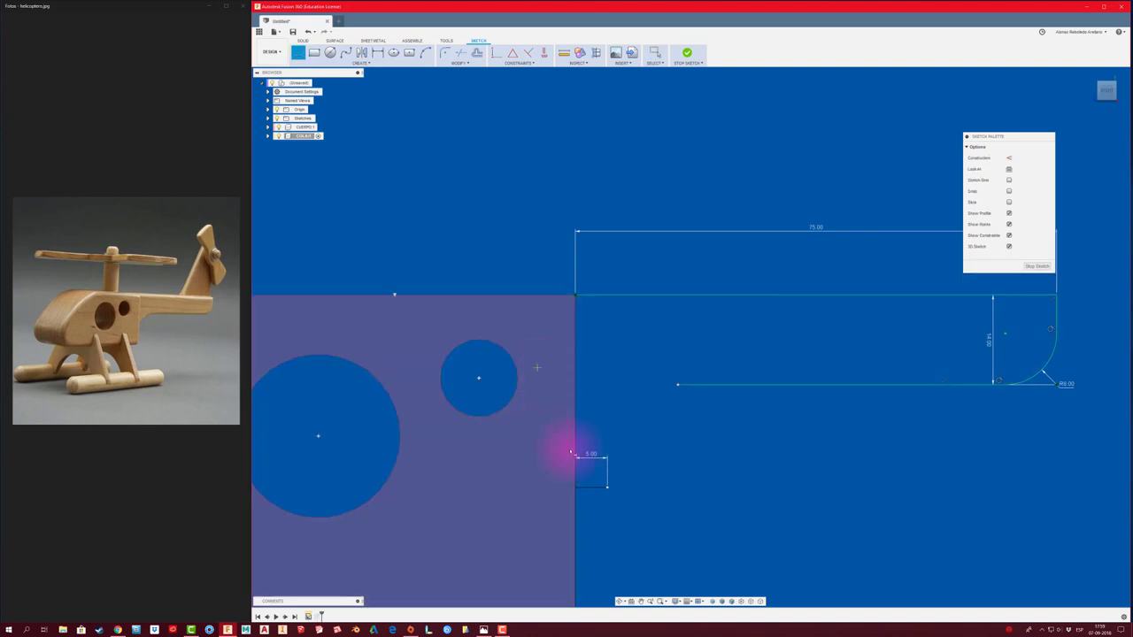
click(607, 486)
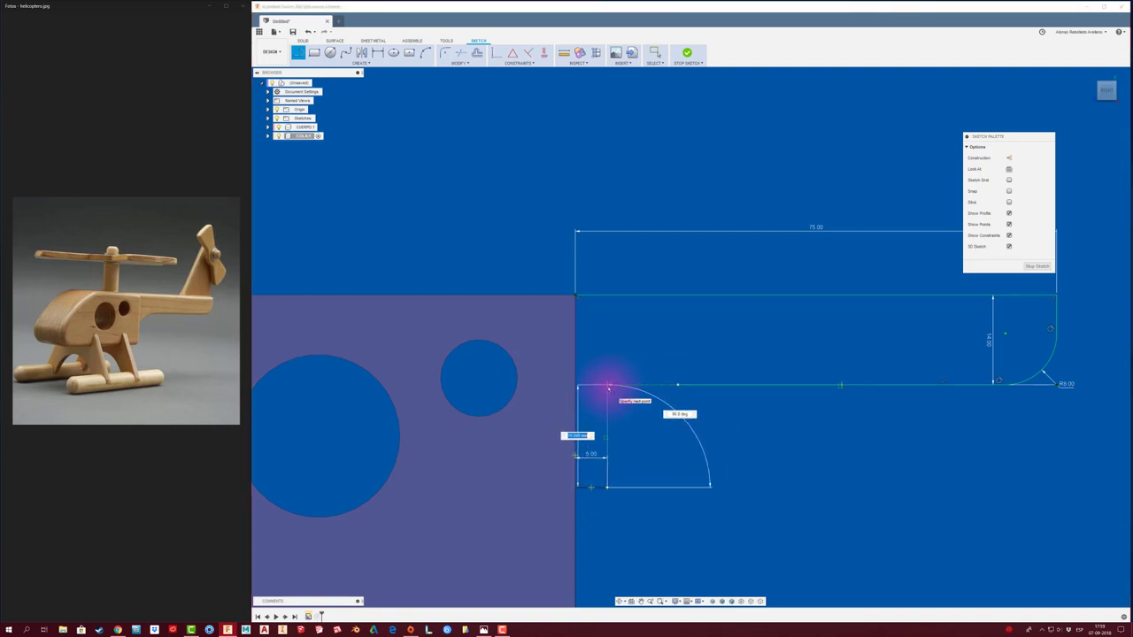
click(608, 387)
right_click(678, 387)
click(672, 405)
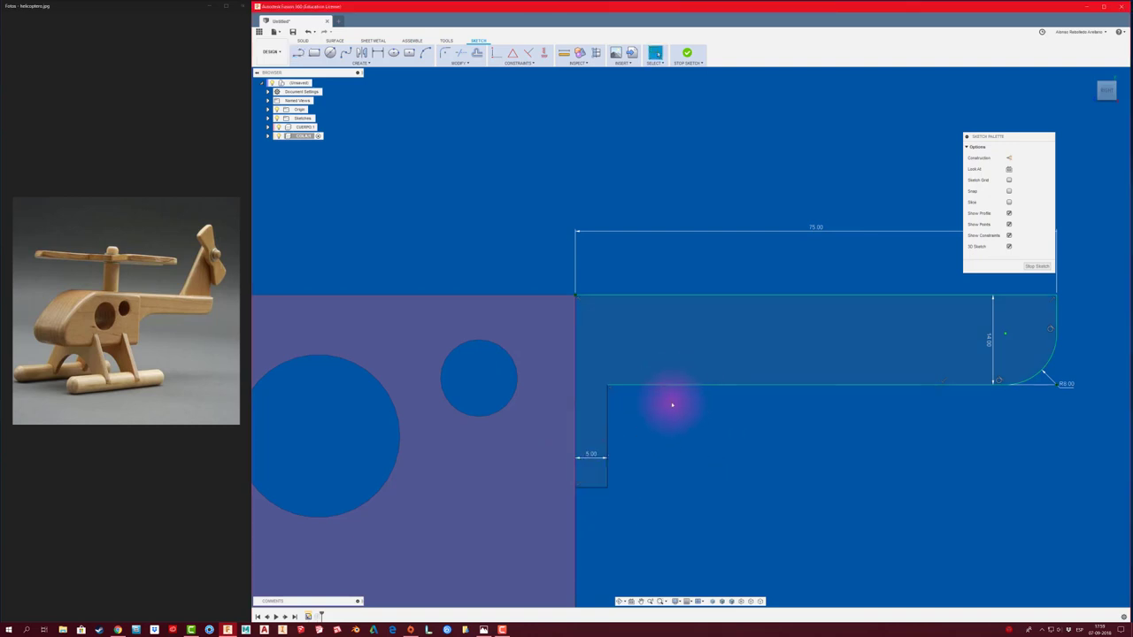
click(444, 53)
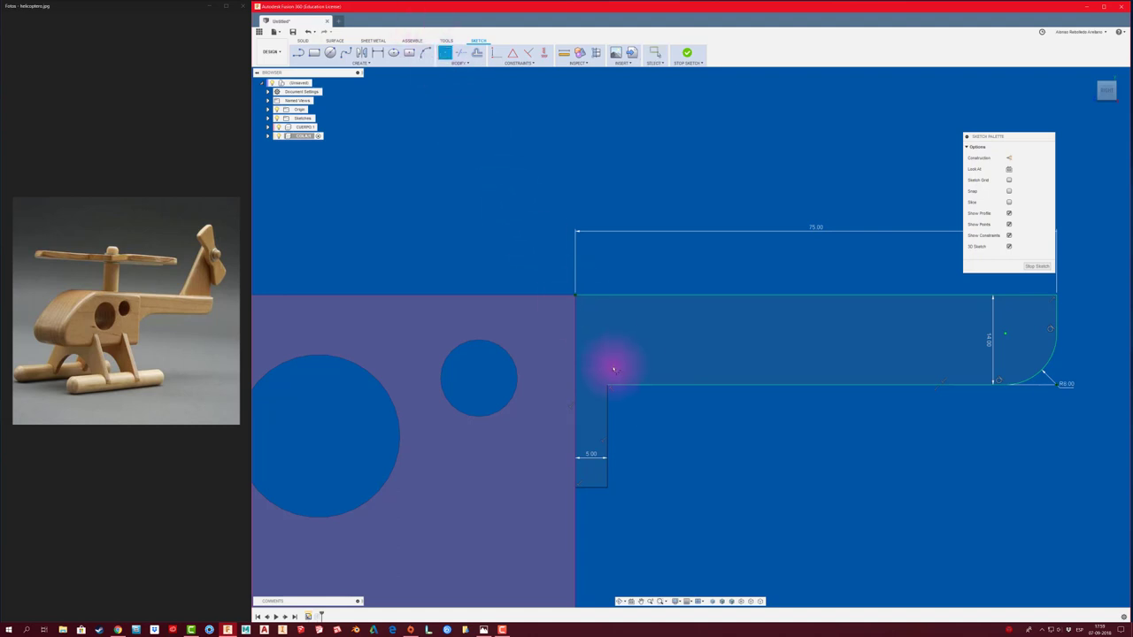
click(613, 403)
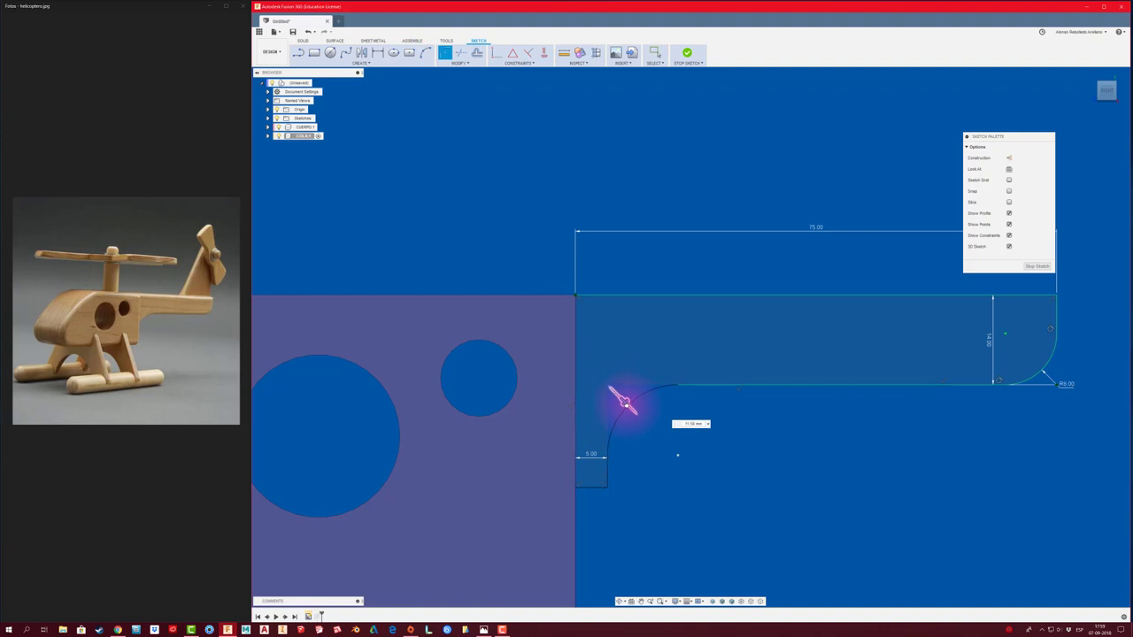
click(655, 430)
text(10)
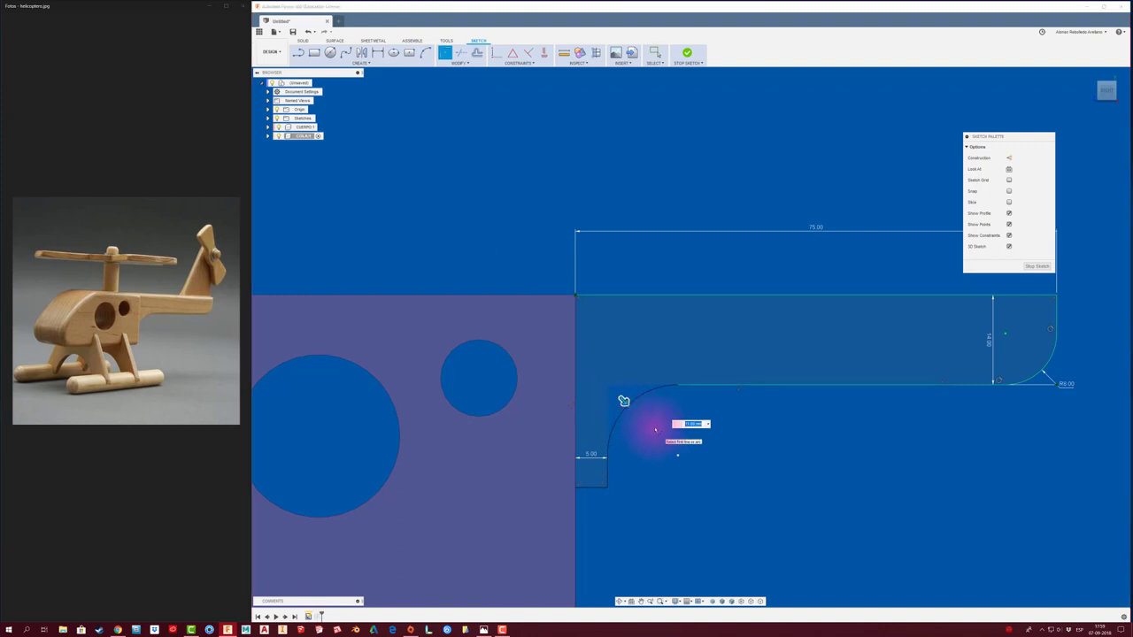
click(1037, 268)
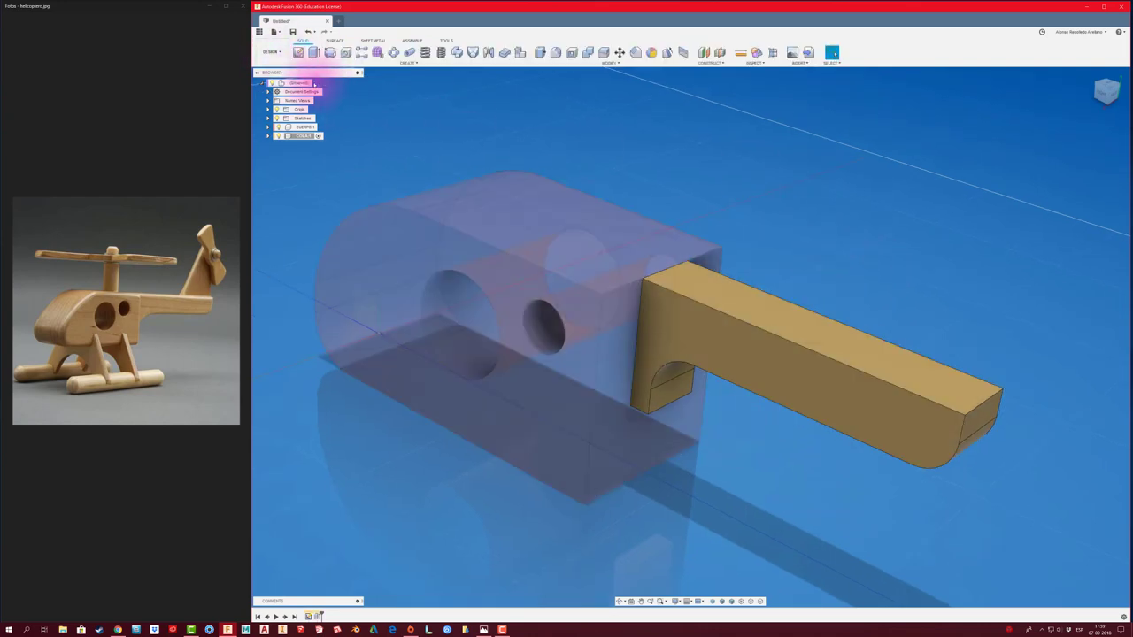
Inspect the reshaped boom from the root component, then reactivate COLA:1 and begin a new sketch
click(307, 83)
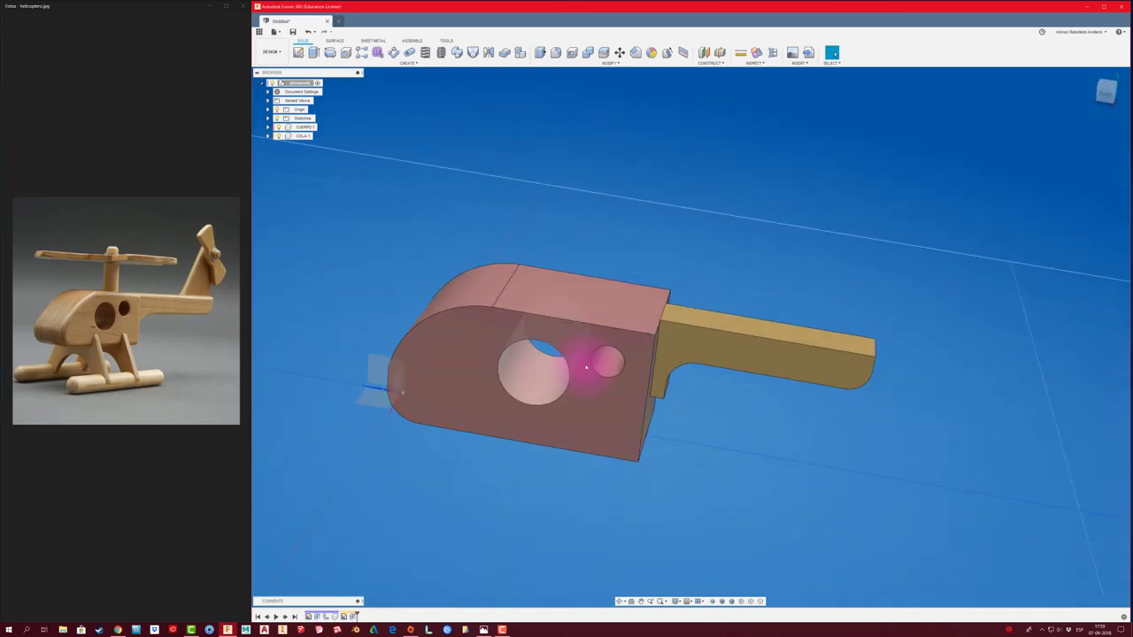
mouse_move(761, 364)
shift+middle_down()
mouse_move(632, 442)
mouse_move(631, 431)
mouse_move(670, 448)
mouse_move(696, 442)
mouse_move(716, 392)
mouse_move(776, 452)
shift+middle_up()
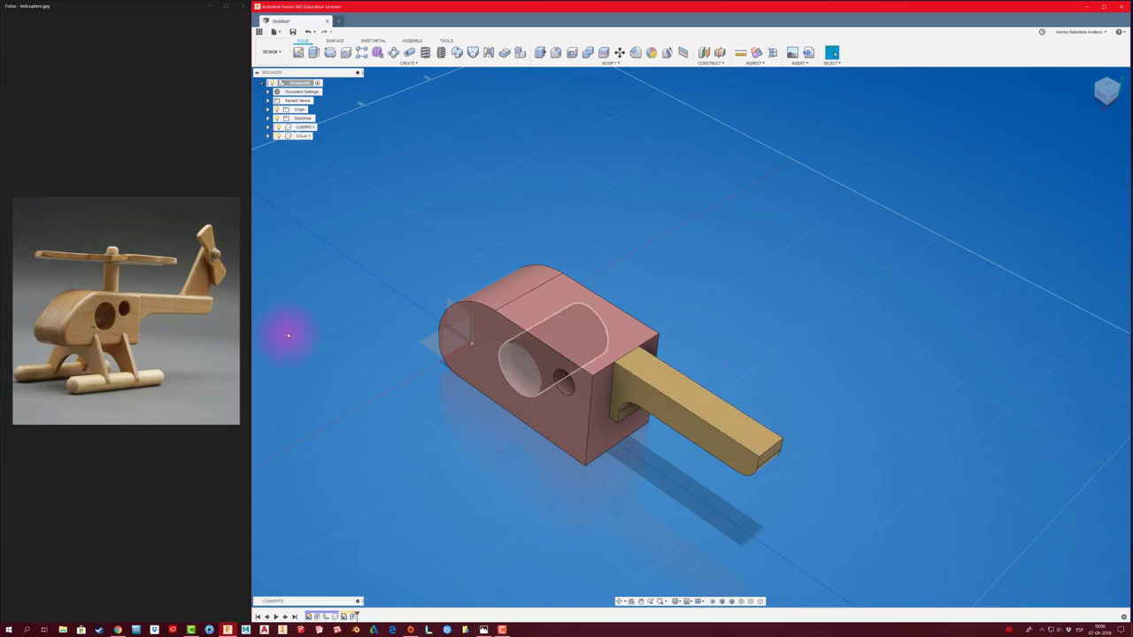
shift+middle_drag(731, 352, 561, 341)
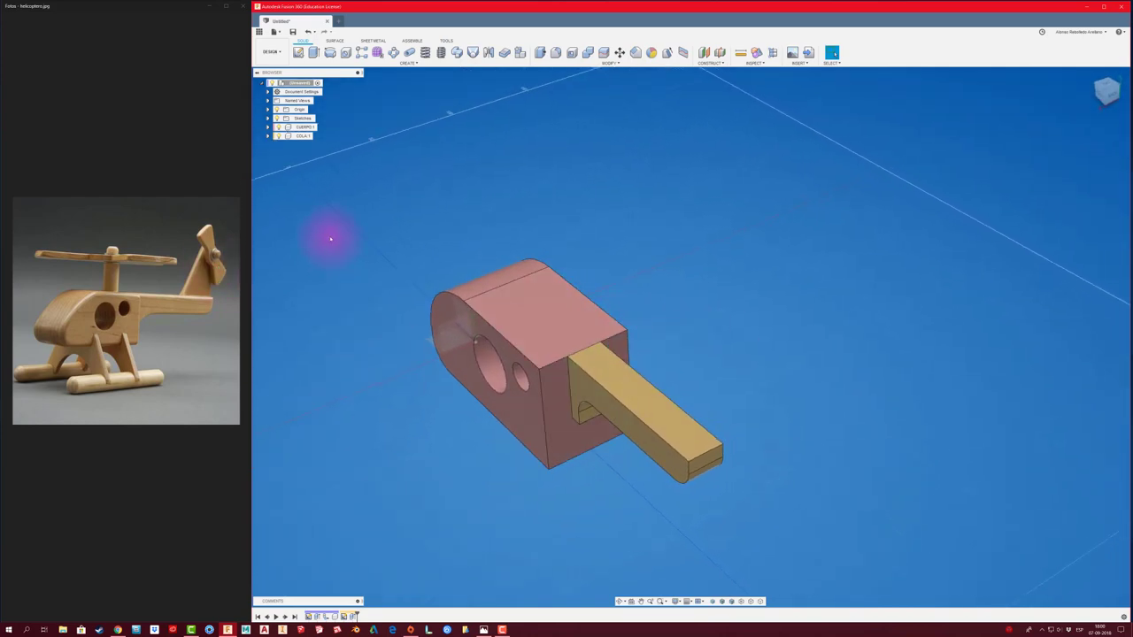
click(317, 136)
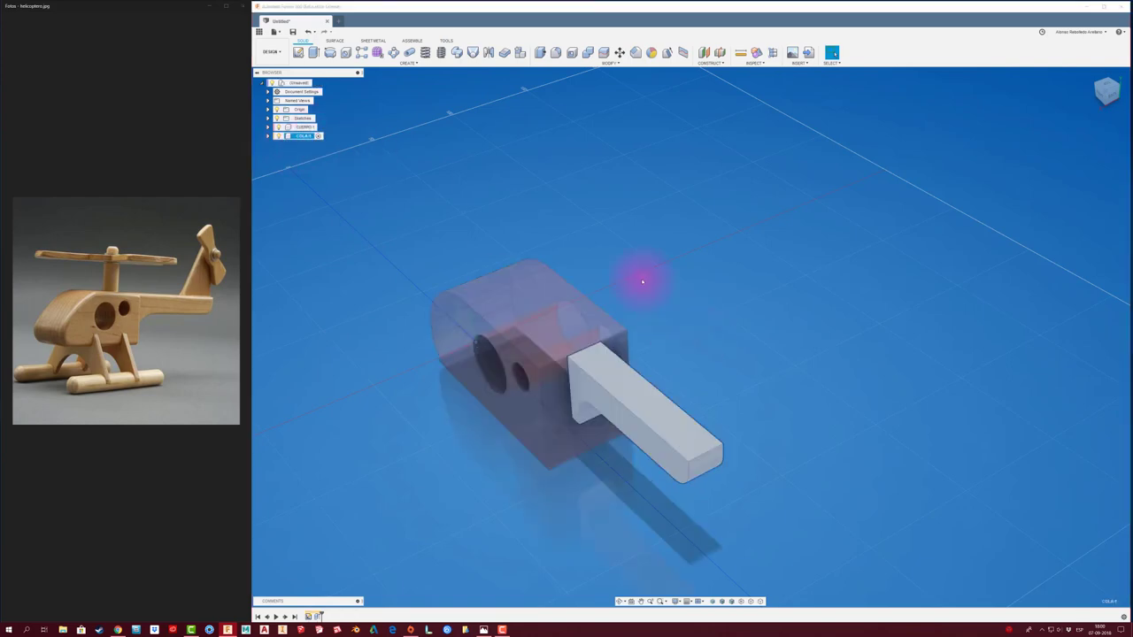
click(298, 52)
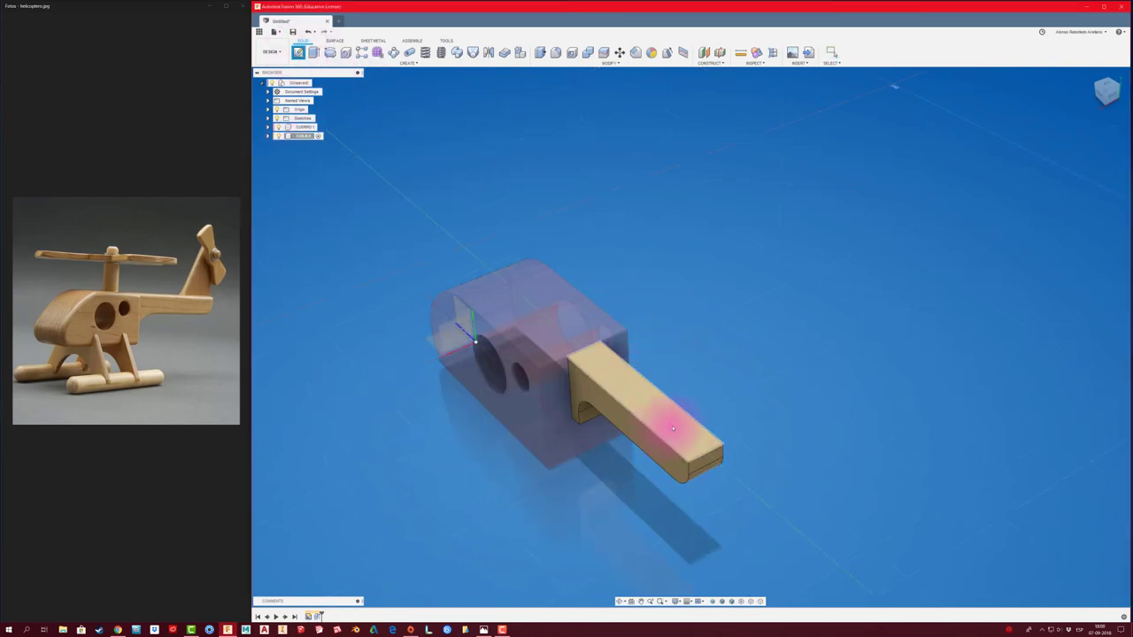
Sketch a thin rectangle on the boom's top face and dimension its width to 3 mm
click(666, 415)
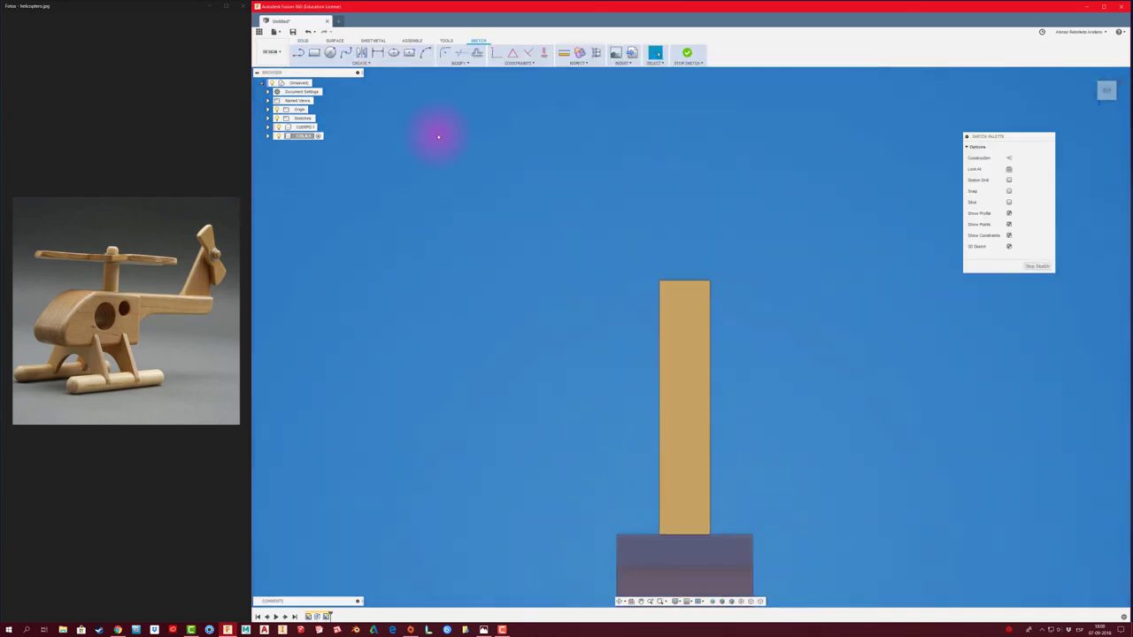
click(686, 285)
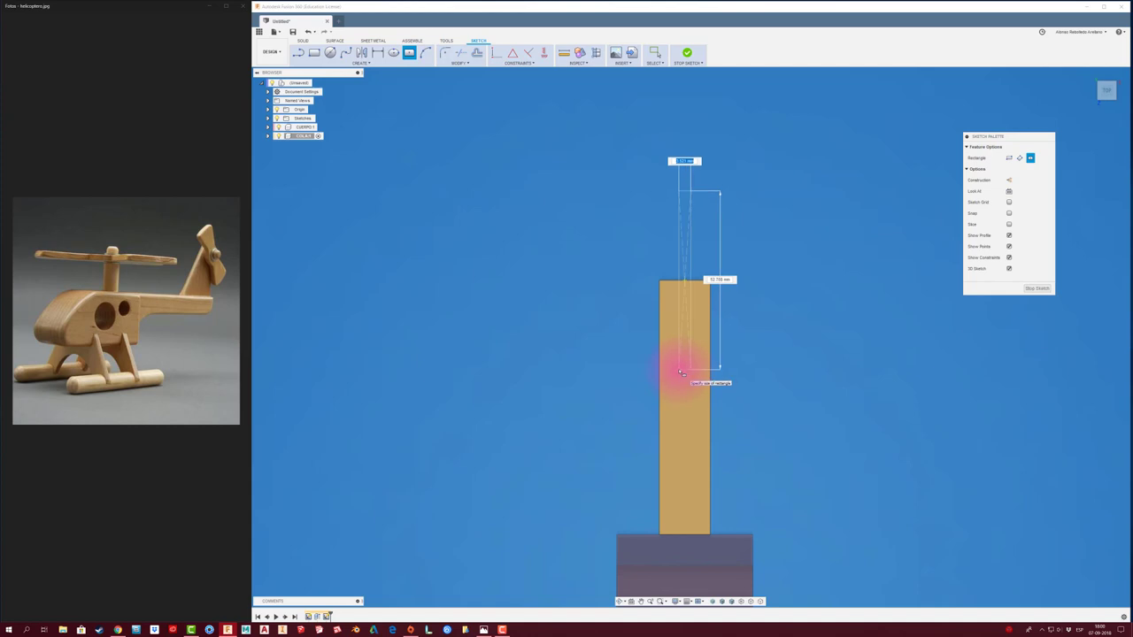
click(682, 373)
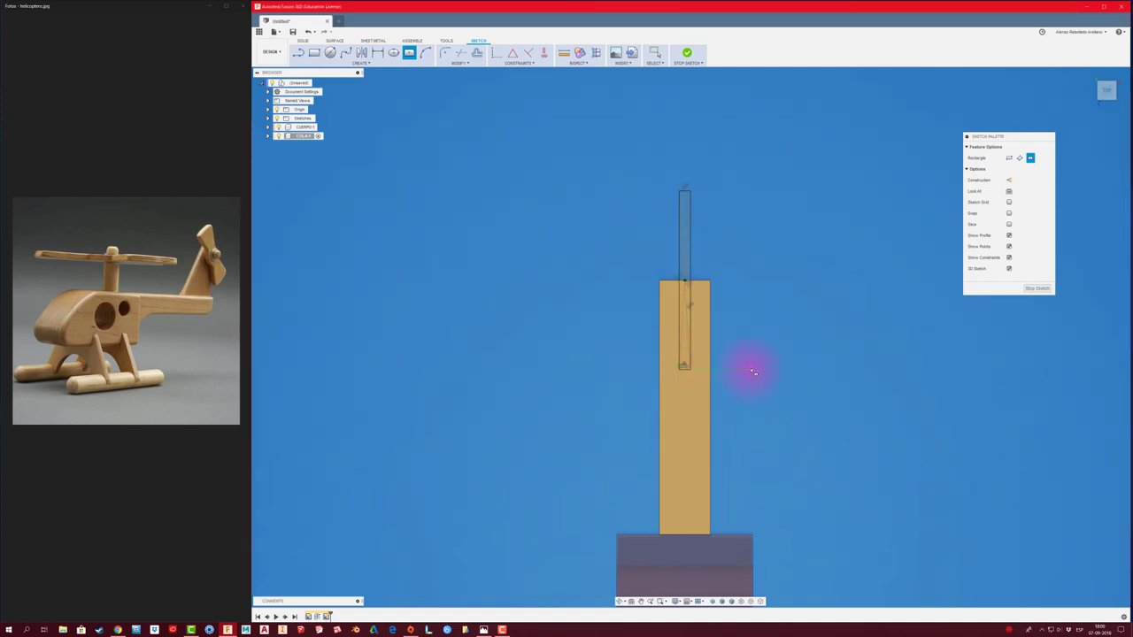
key(Escape)
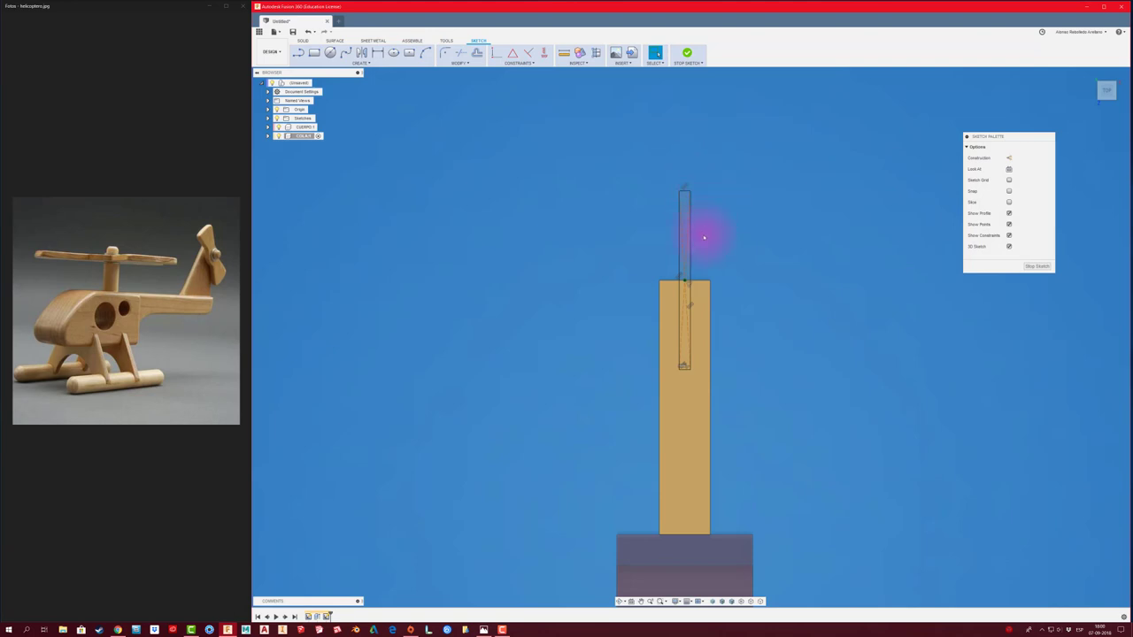
key(d)
click(678, 240)
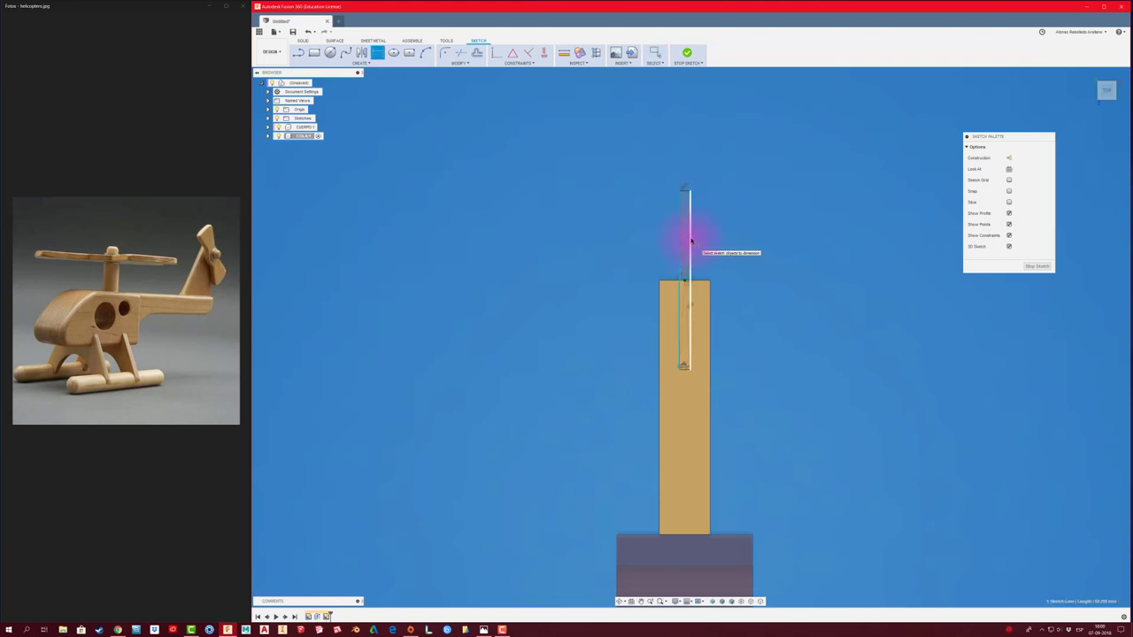
click(690, 239)
click(726, 171)
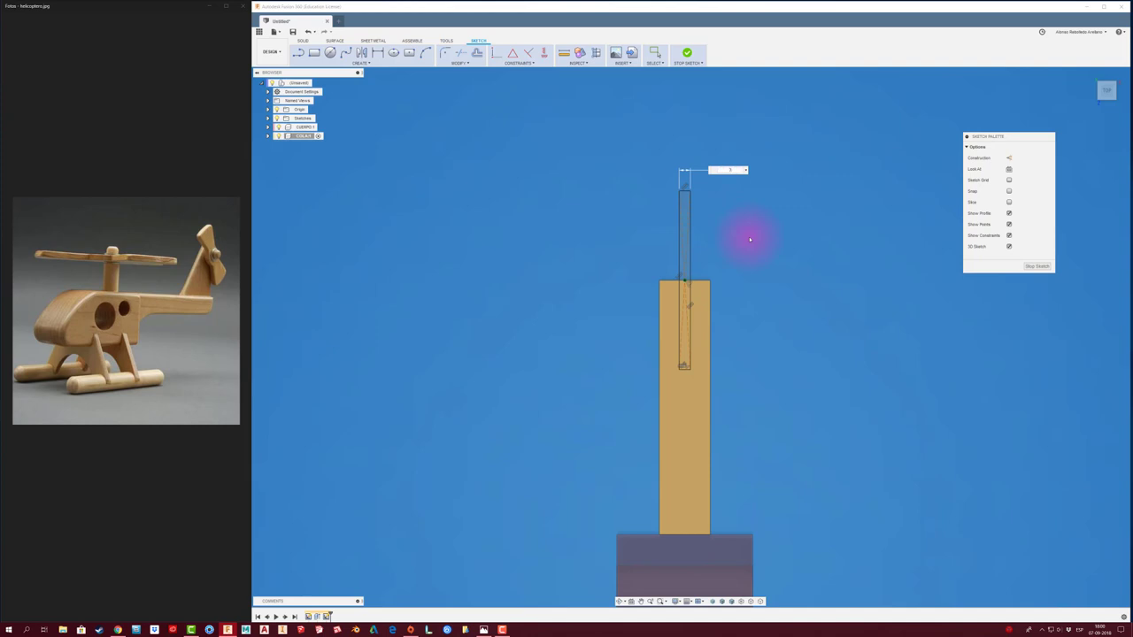
key(Return)
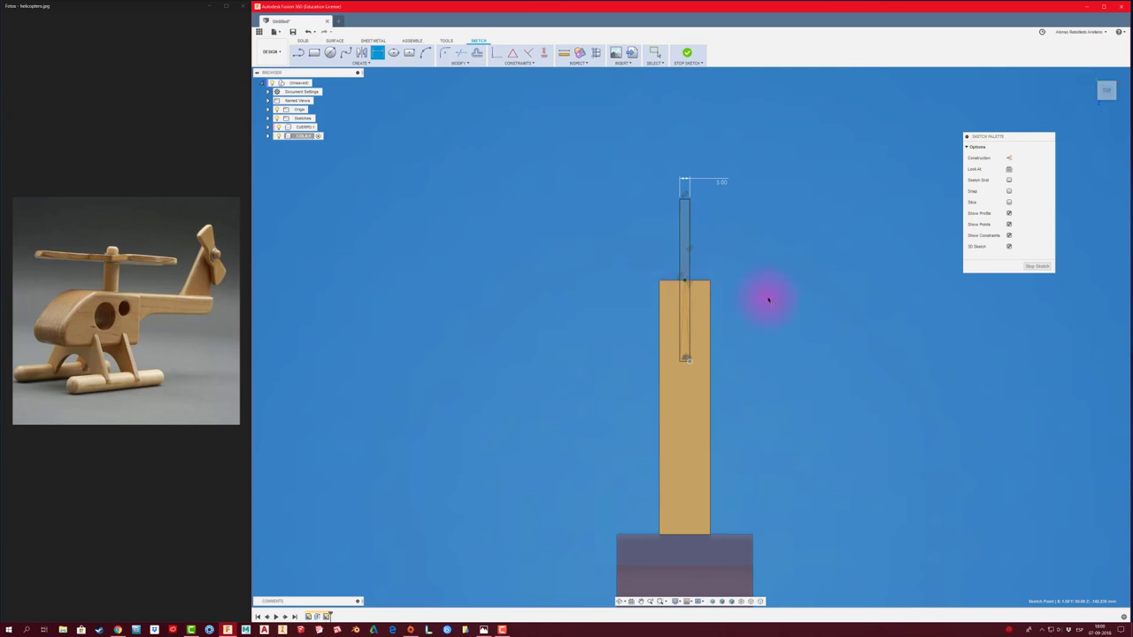
Close the slot end with a cross line, trim the overhangs, and set the slot length to 25 mm
click(626, 282)
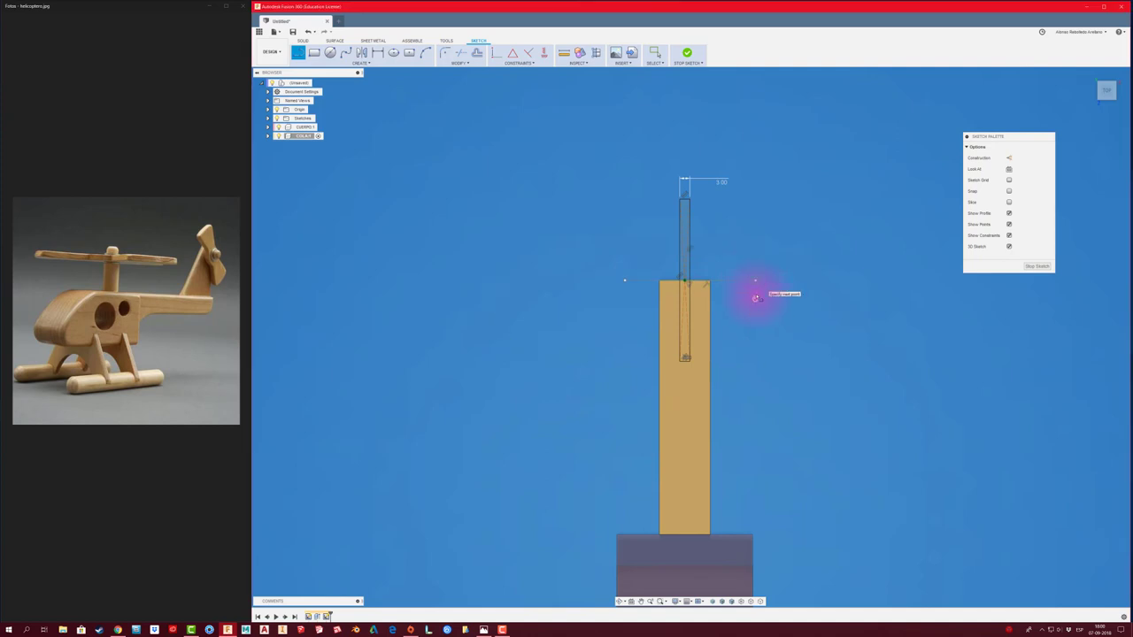
click(755, 283)
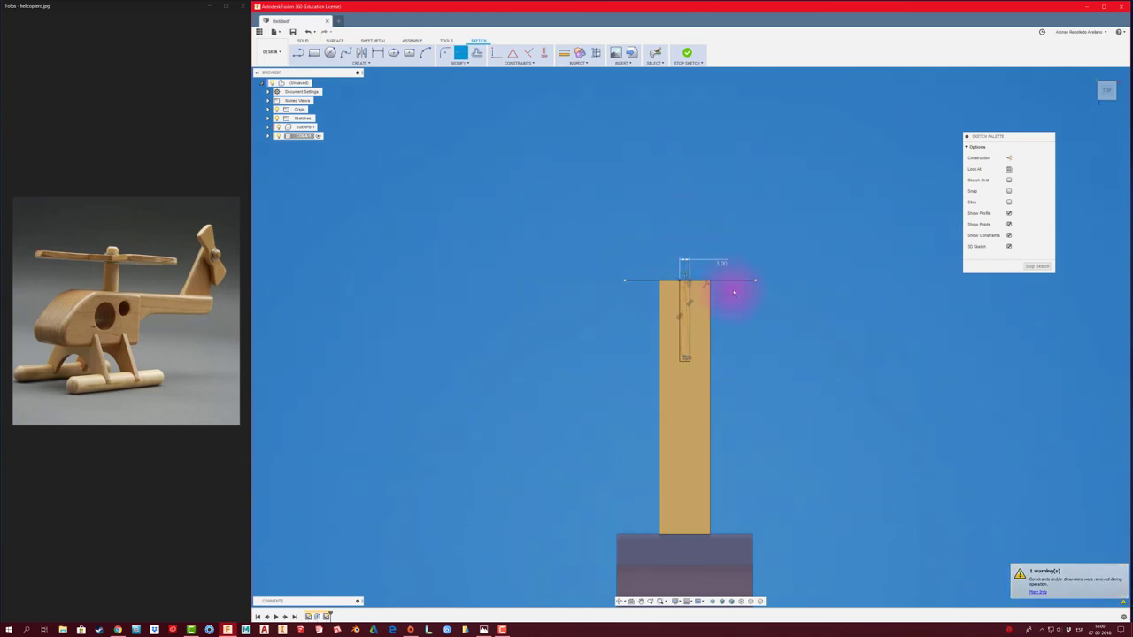
click(717, 283)
click(645, 282)
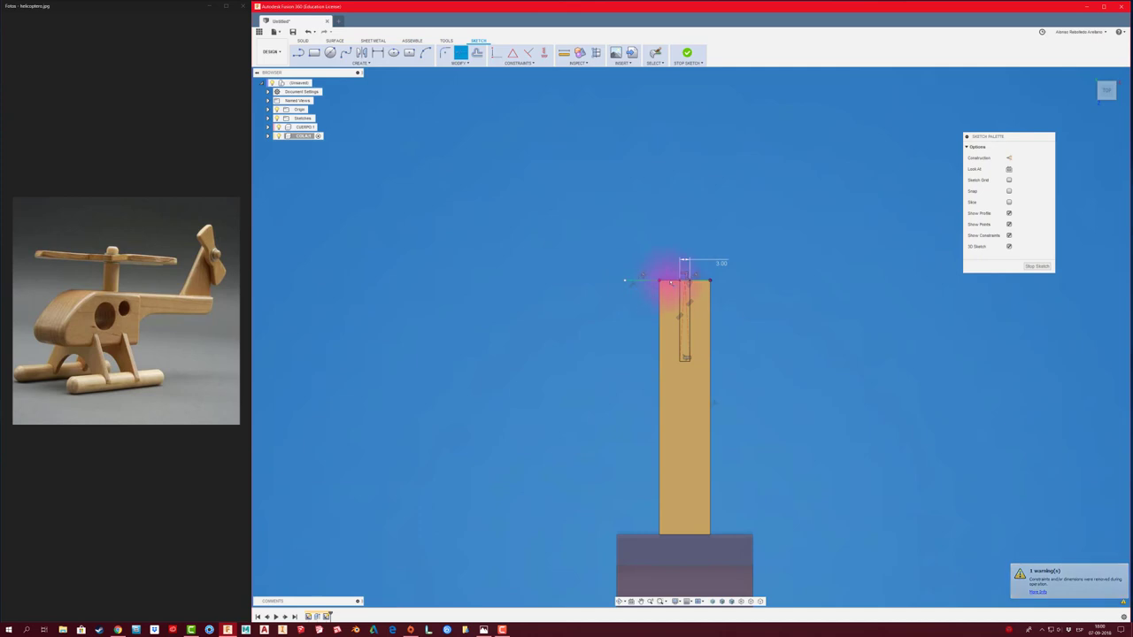
click(644, 284)
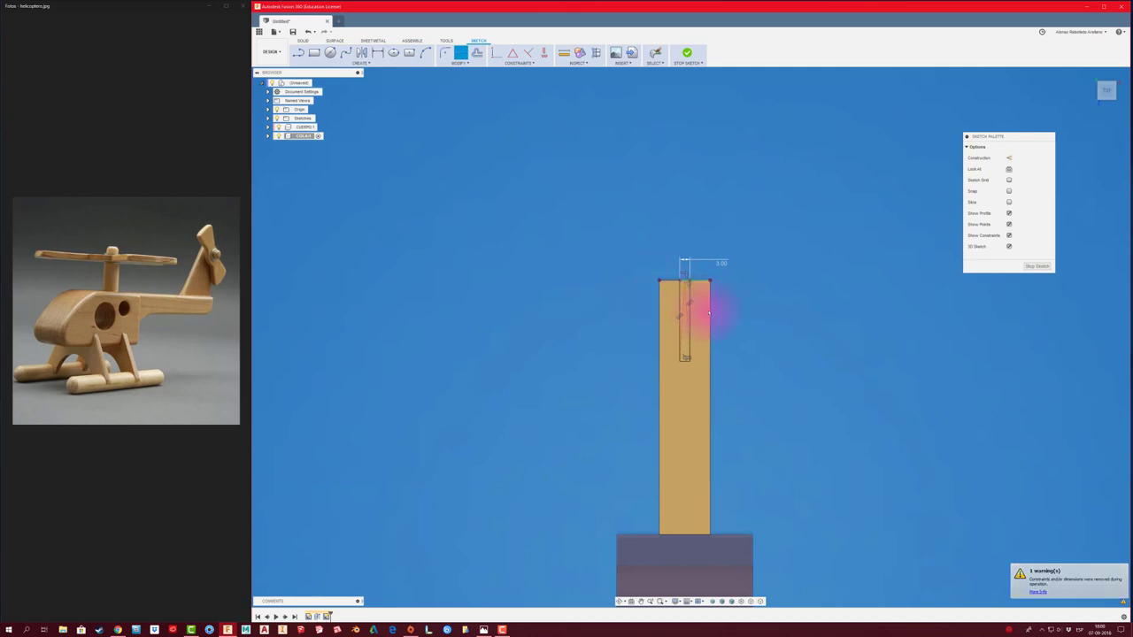
key(d)
click(689, 360)
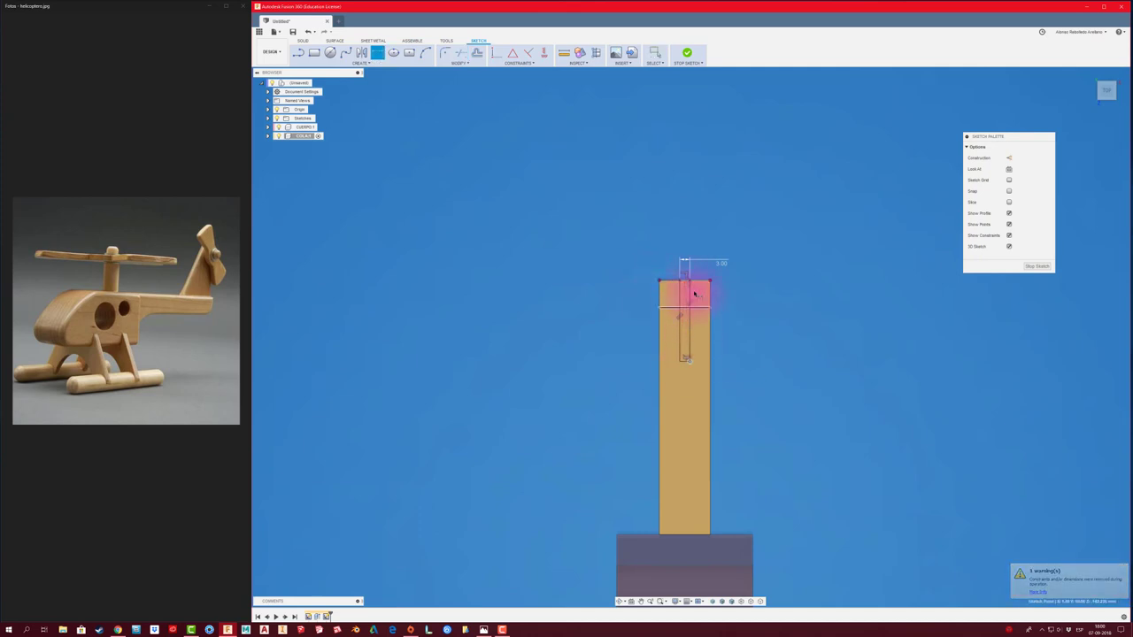
click(748, 321)
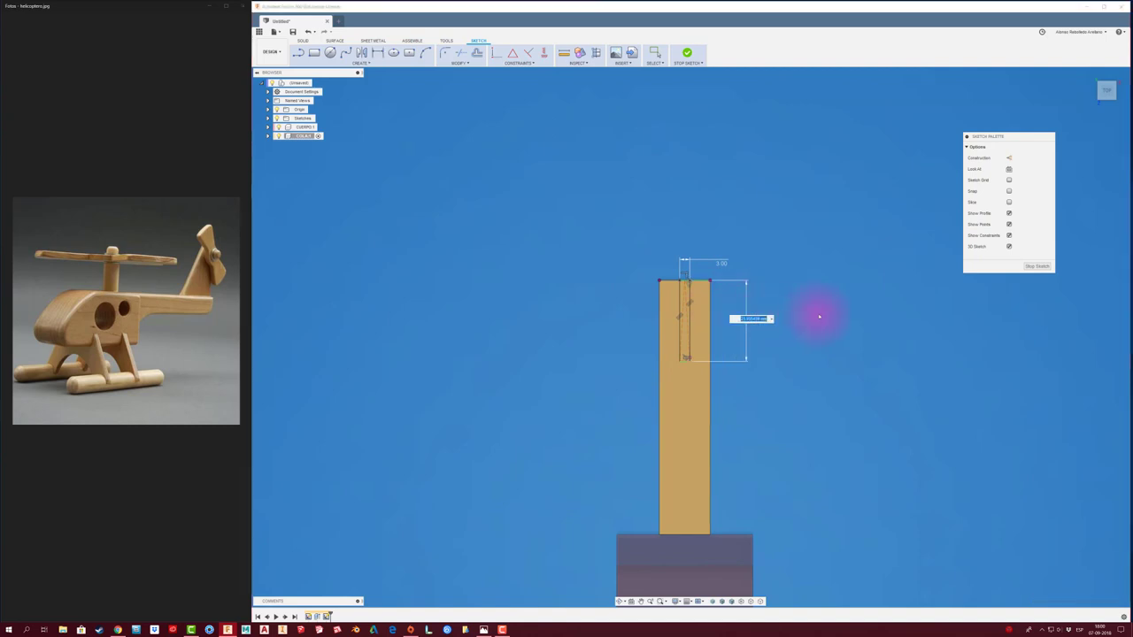
key(Return)
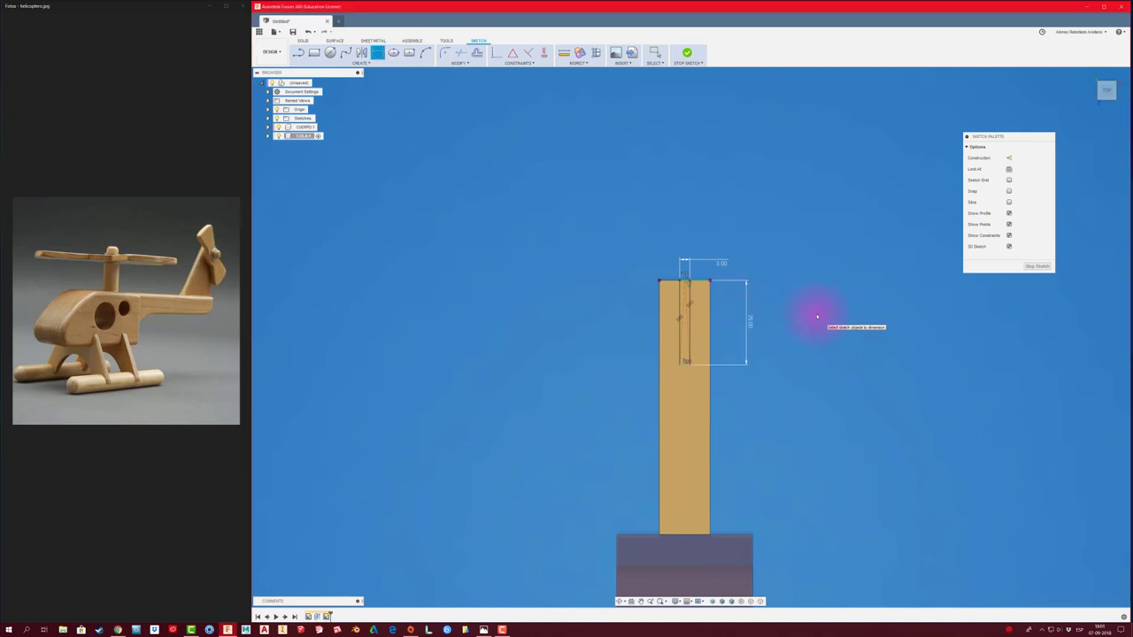
shift+middle_drag(809, 304, 792, 303)
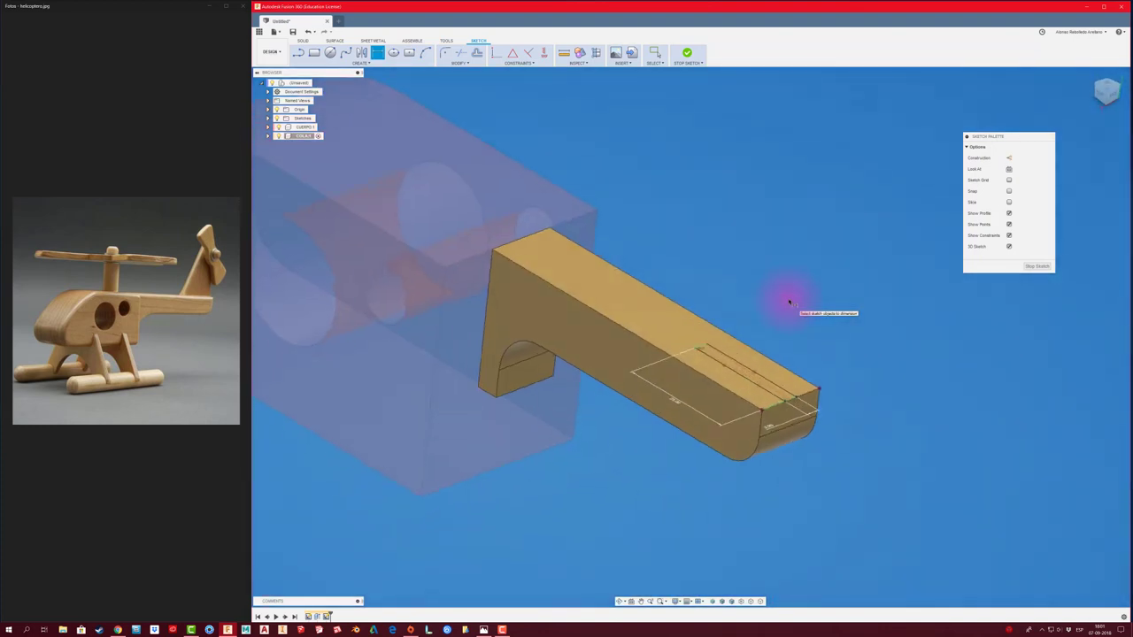
Cut the 3 mm slot 6 mm deep into the tail boom's end
key(e)
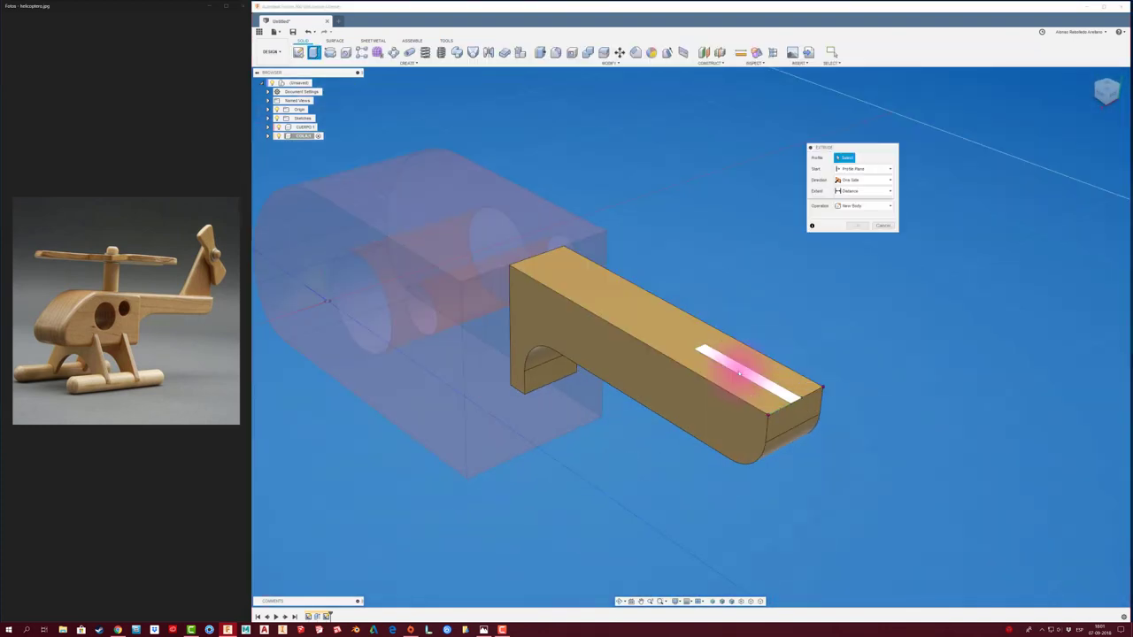
click(746, 371)
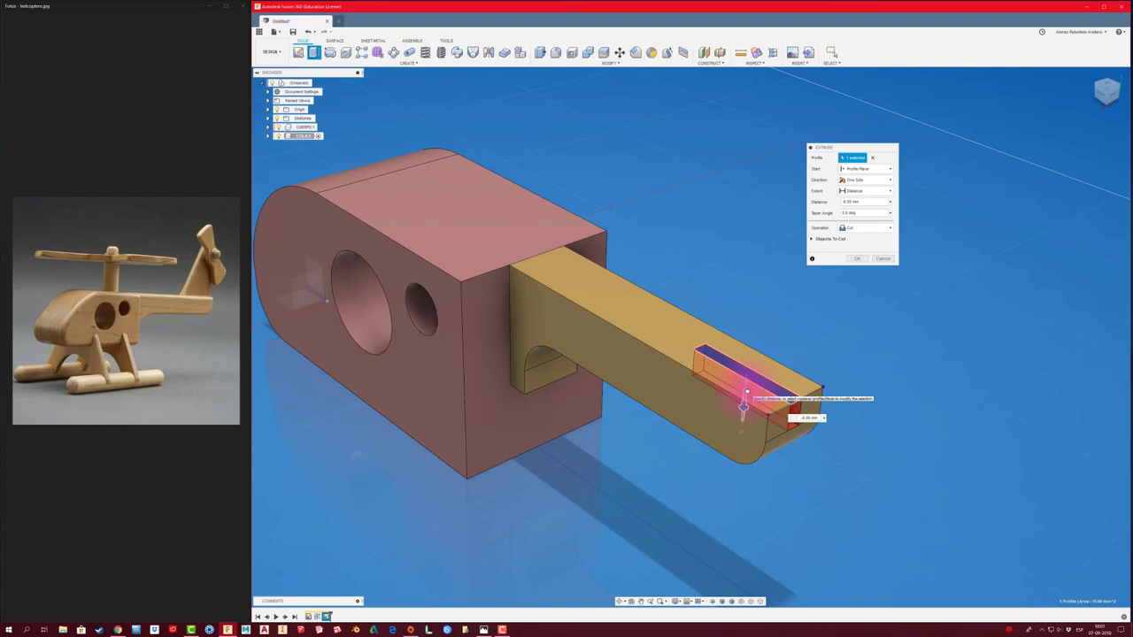
drag(746, 371, 850, 389)
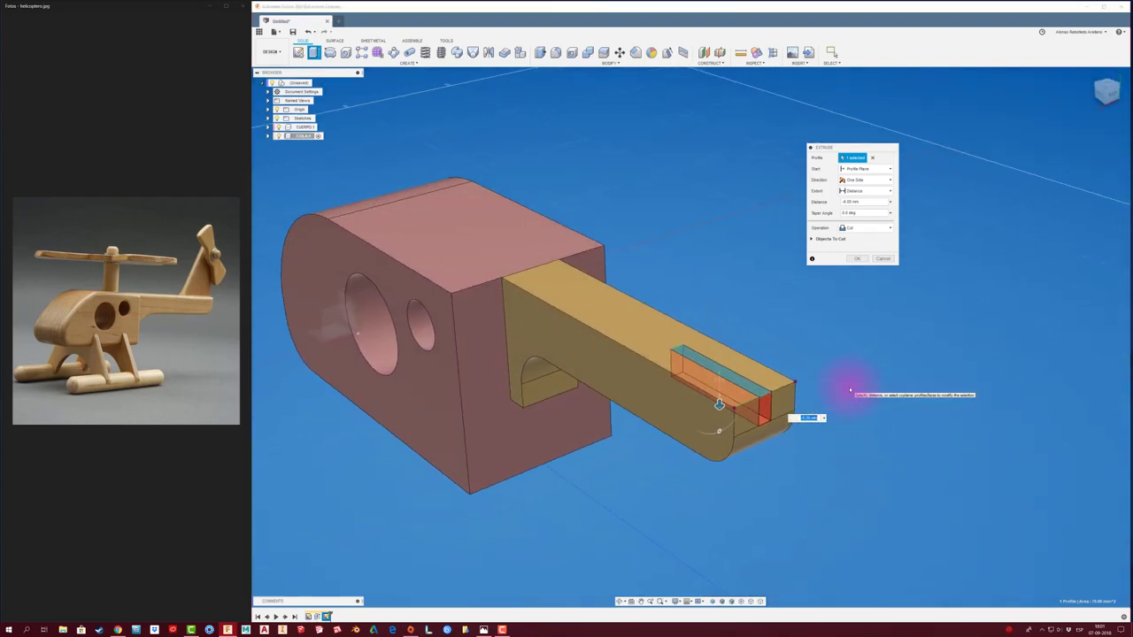
text(-8)
key(Return)
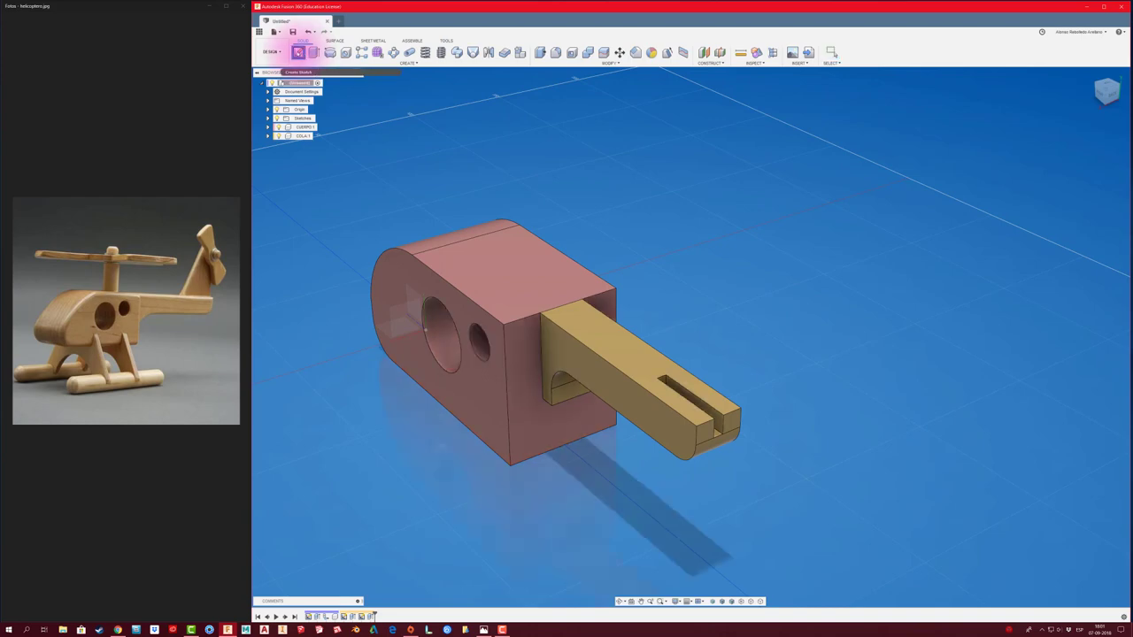
Add a new component under the top-level design
click(299, 52)
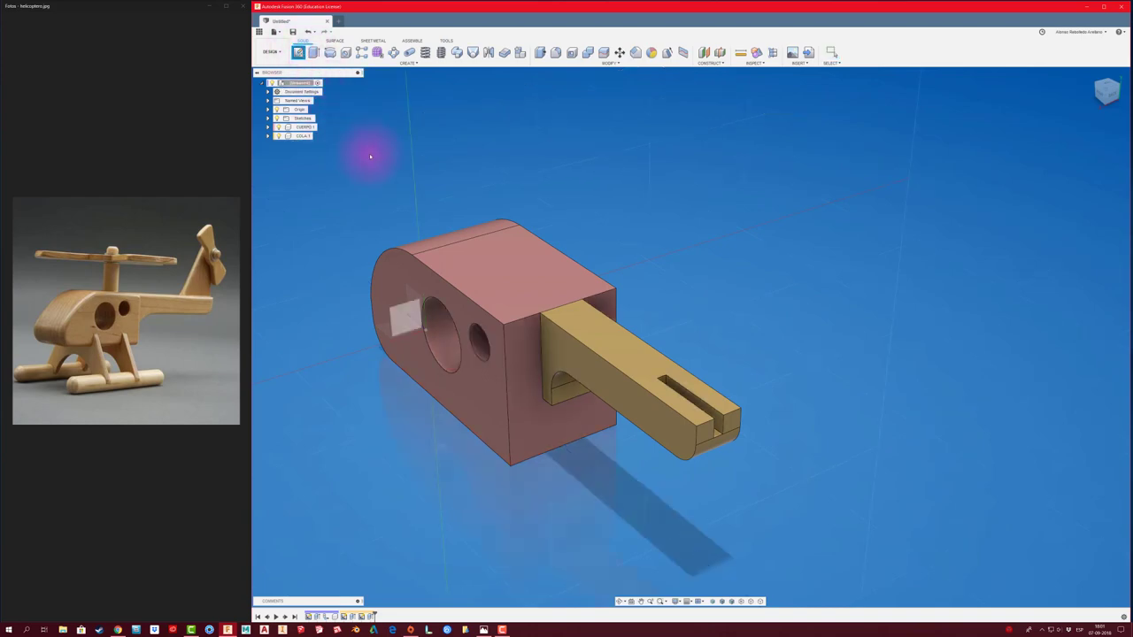
right_click(305, 83)
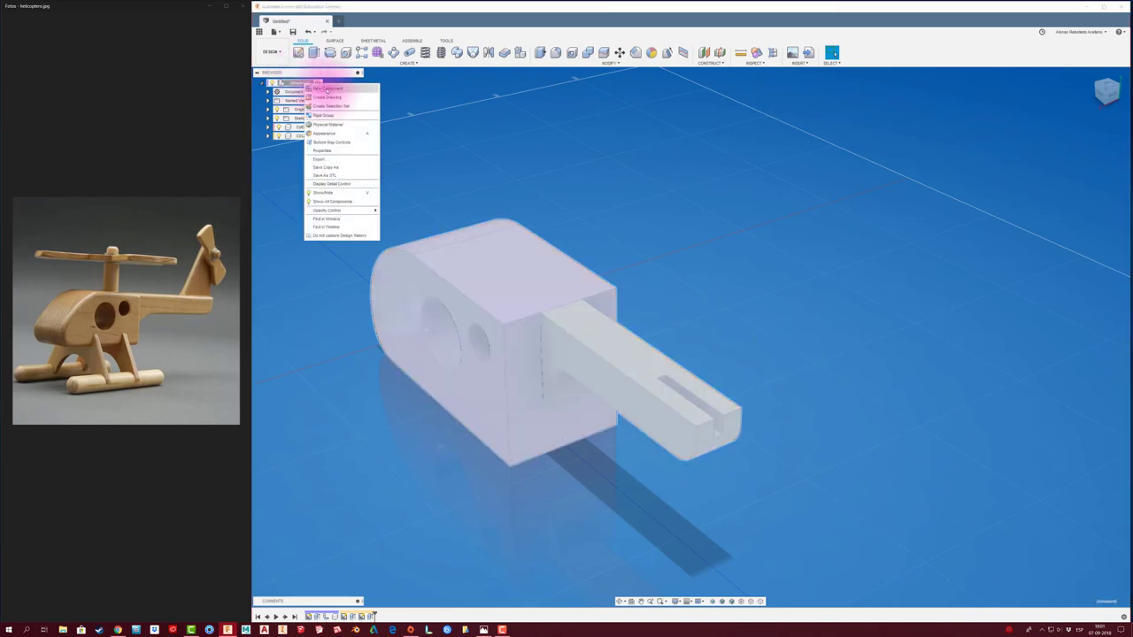
click(327, 89)
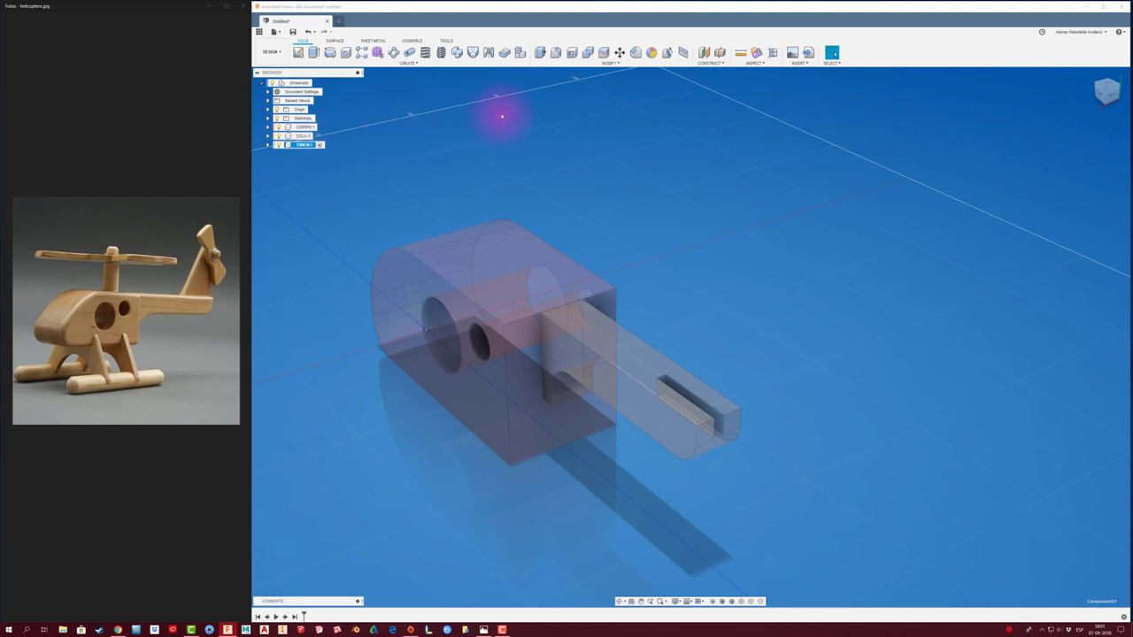
Start a sketch on the slot's end face in the new component with Slice enabled
click(299, 51)
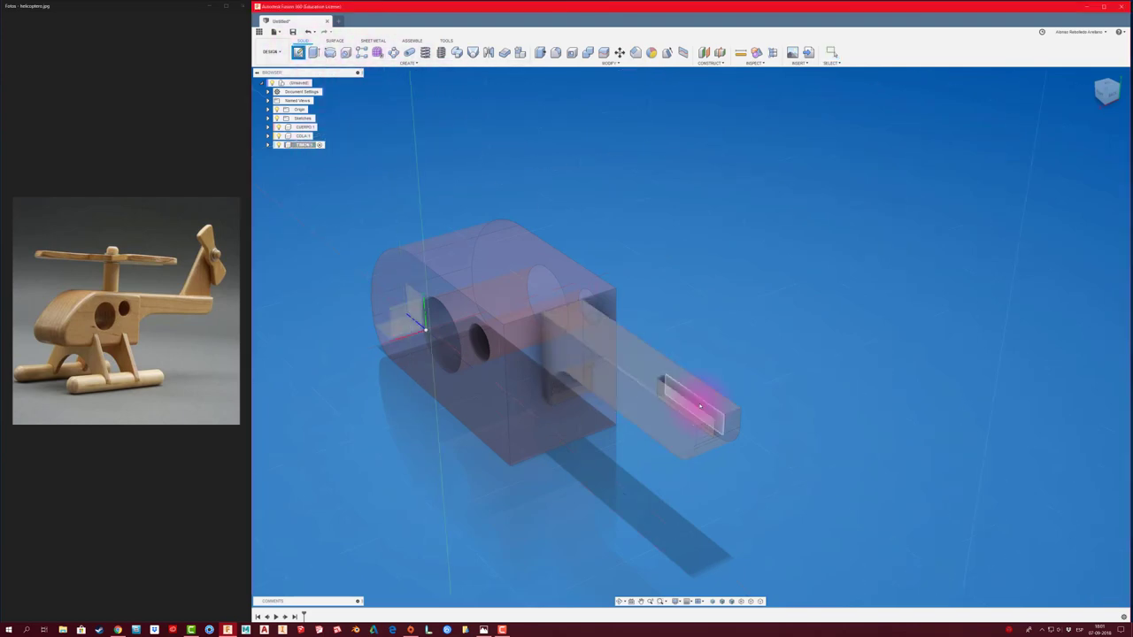
click(700, 406)
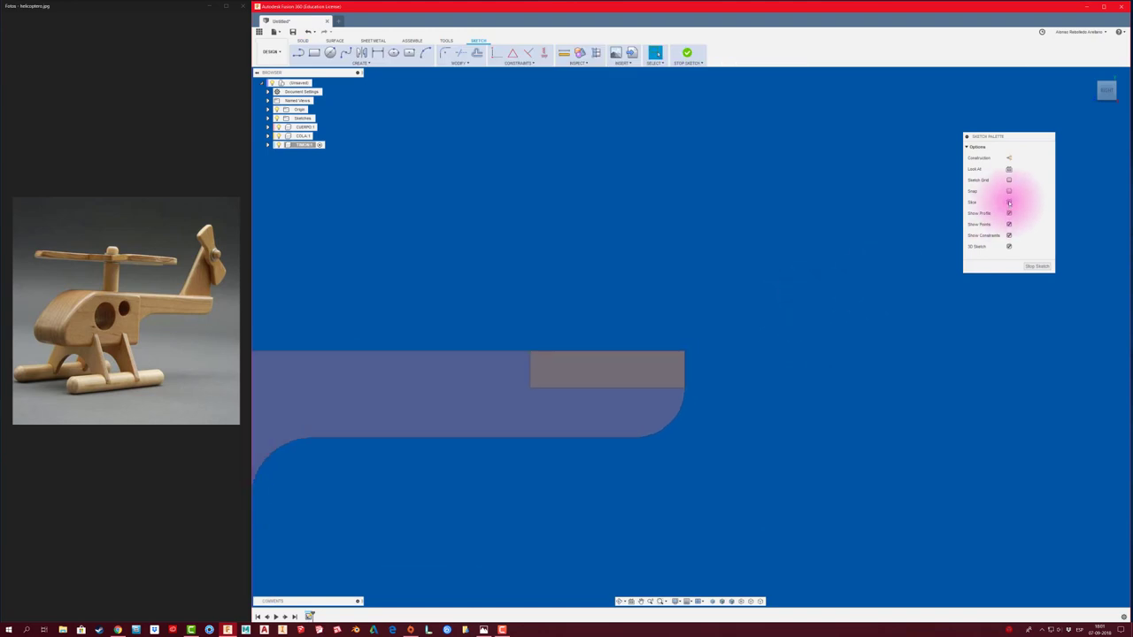
click(1009, 203)
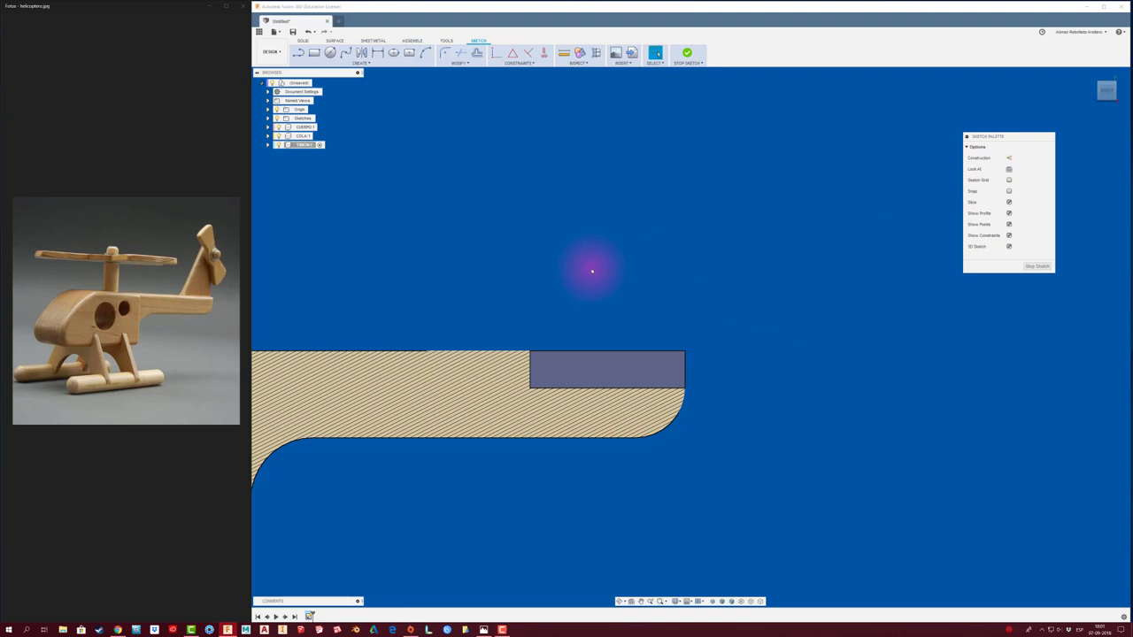
Draw the tail fin's vertical edge rising from the slot's top-right corner
click(298, 52)
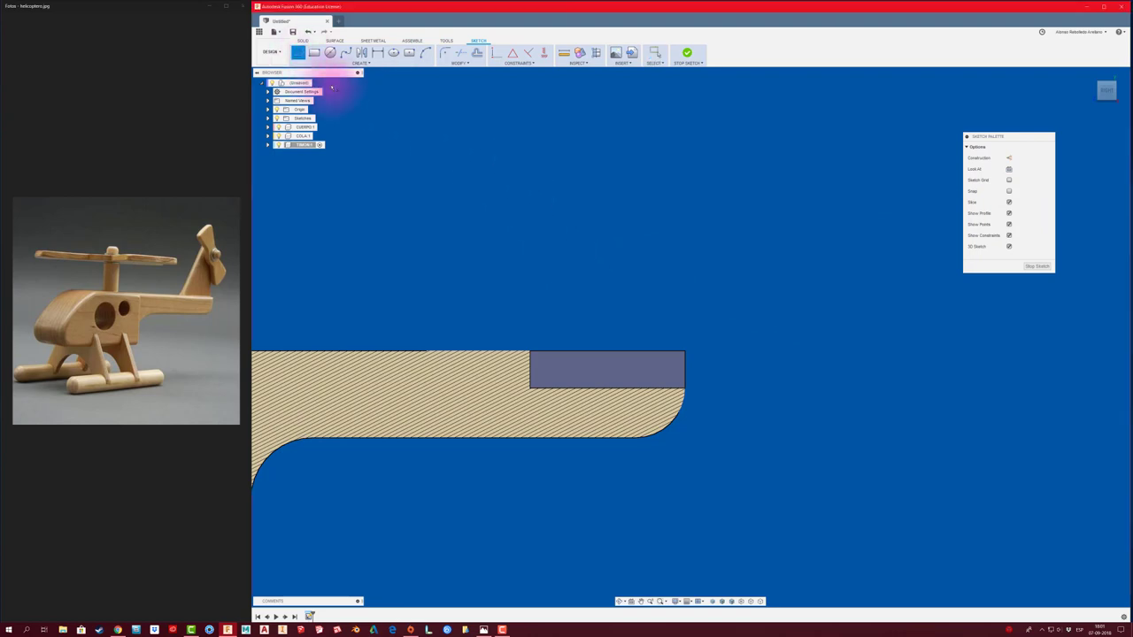
click(684, 351)
drag(686, 387, 692, 198)
scroll(678, 266, down, 2)
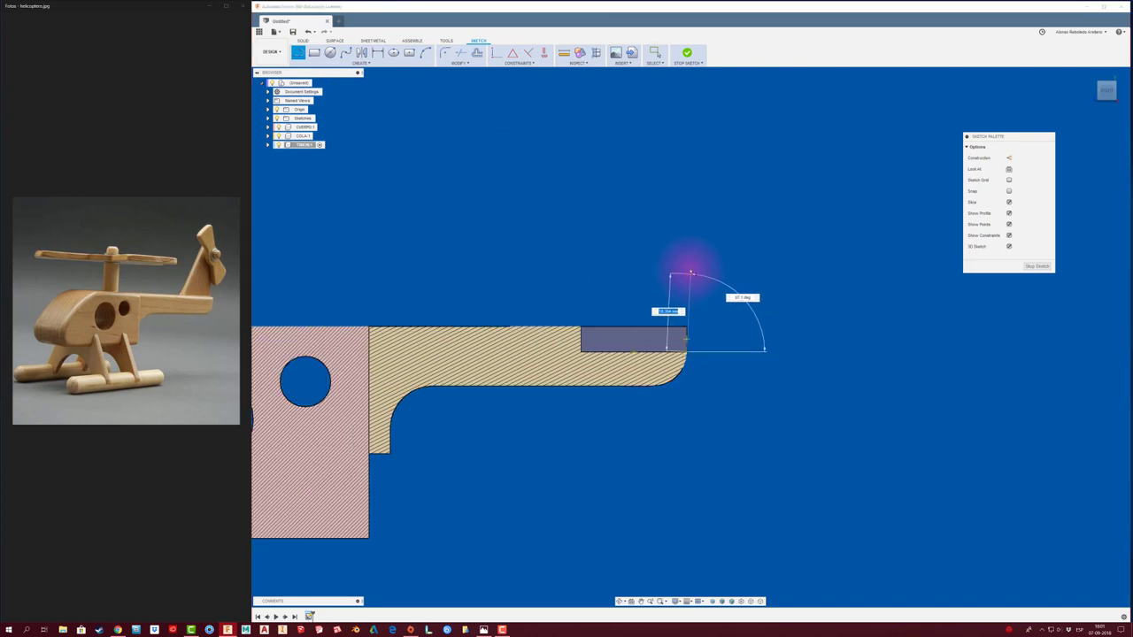
scroll(686, 266, down, 1)
scroll(689, 186, down, 1)
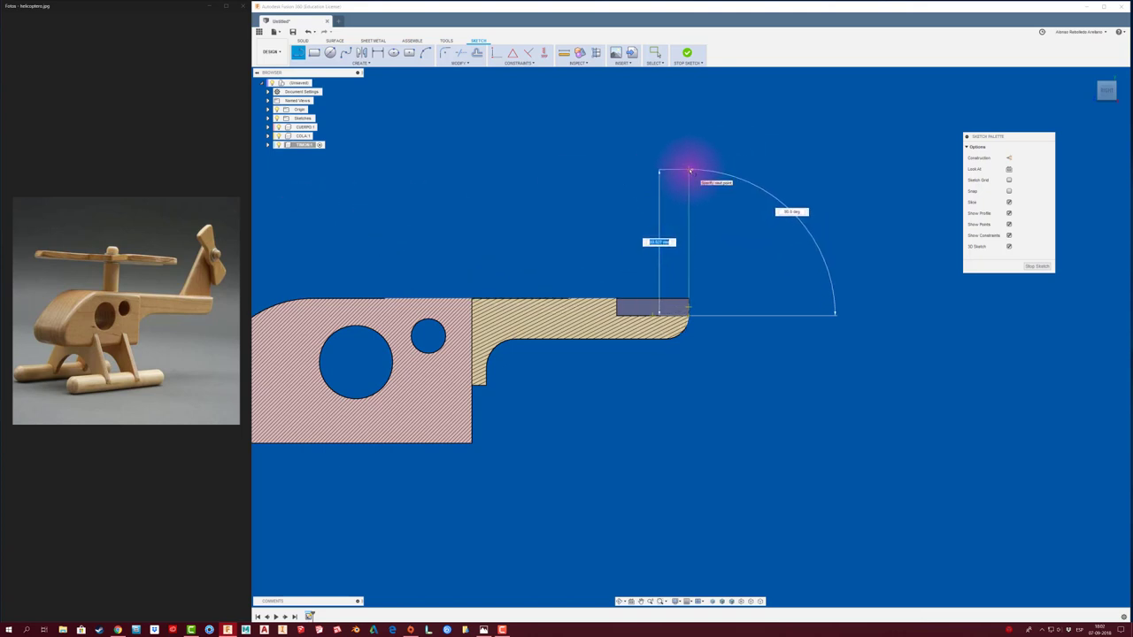
click(690, 170)
key(Escape)
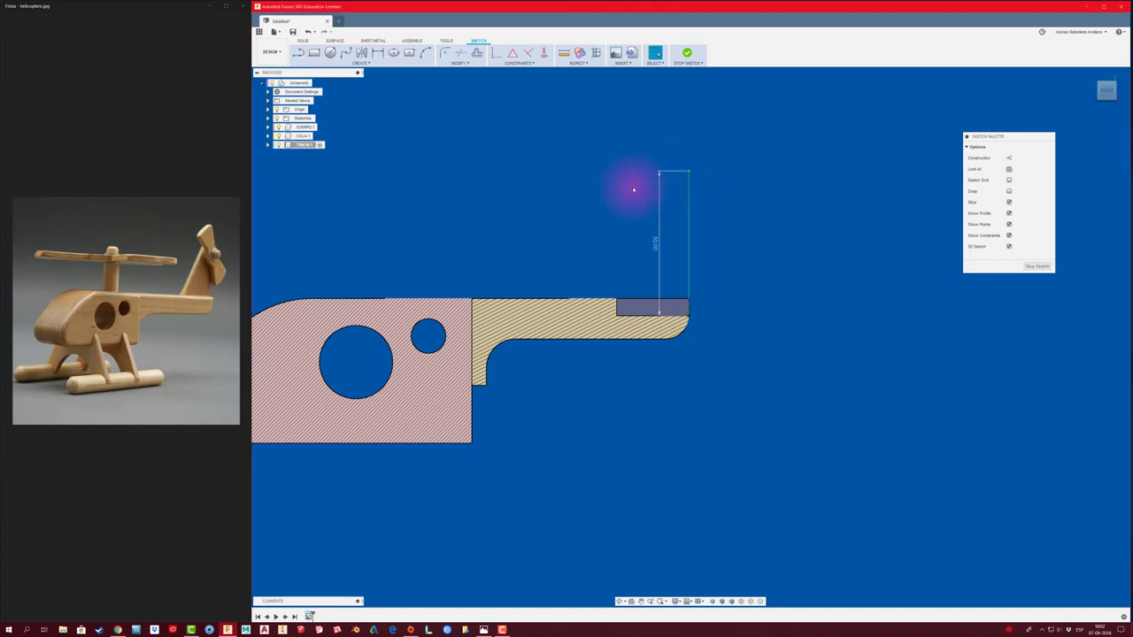
Add the fin's top line and slanted edge from the slot's left corner, trimming the excess
key(l)
click(689, 170)
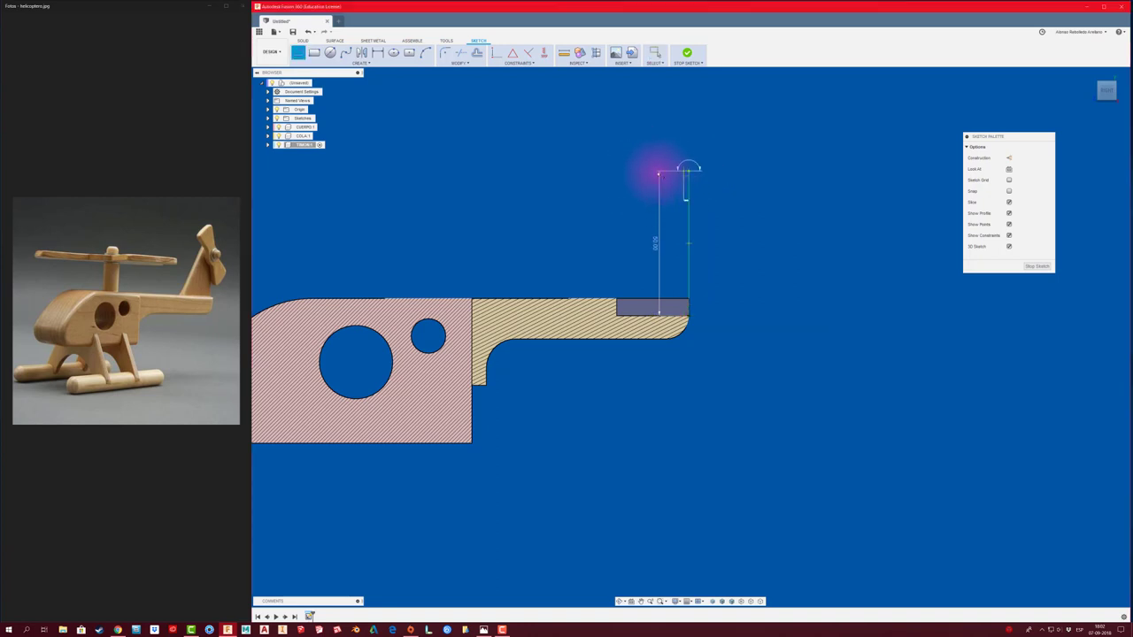
right_click(567, 171)
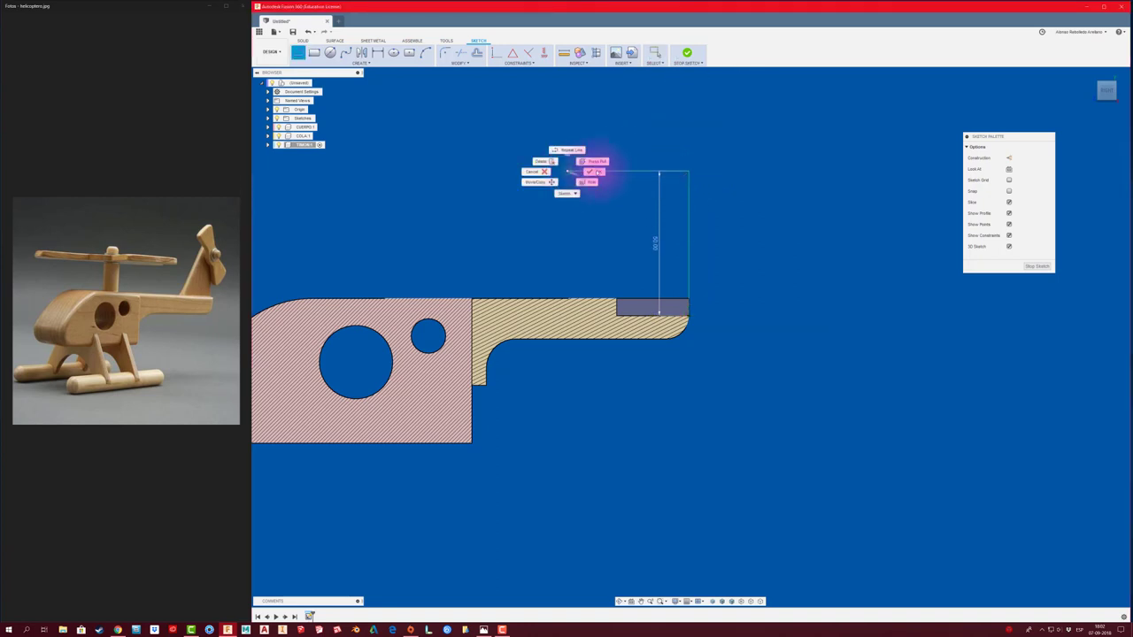
click(599, 171)
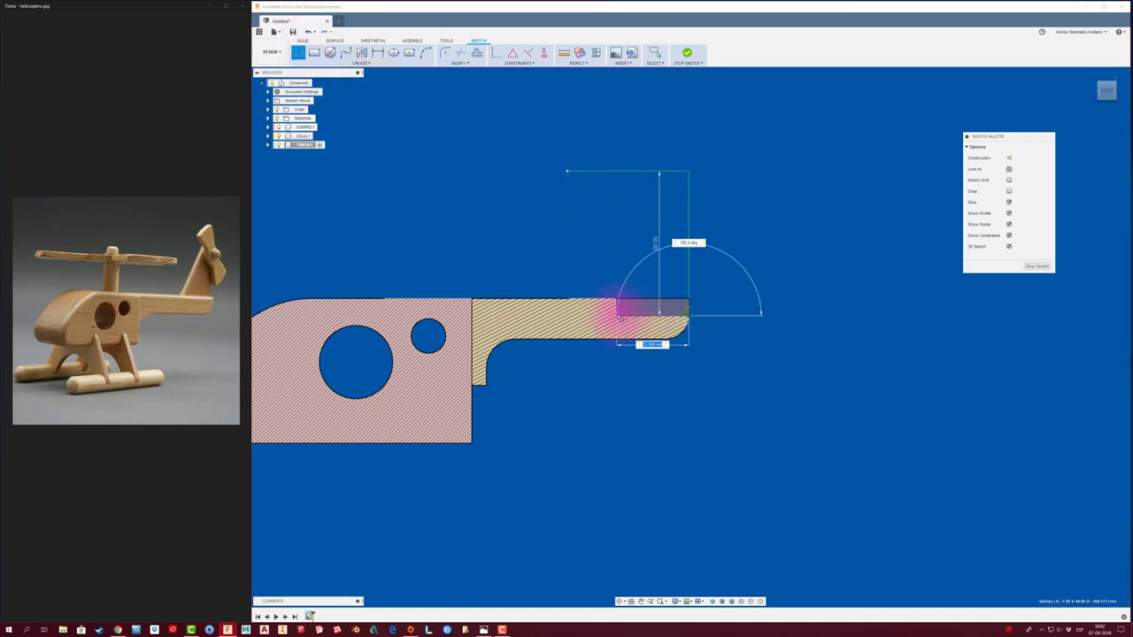
click(617, 311)
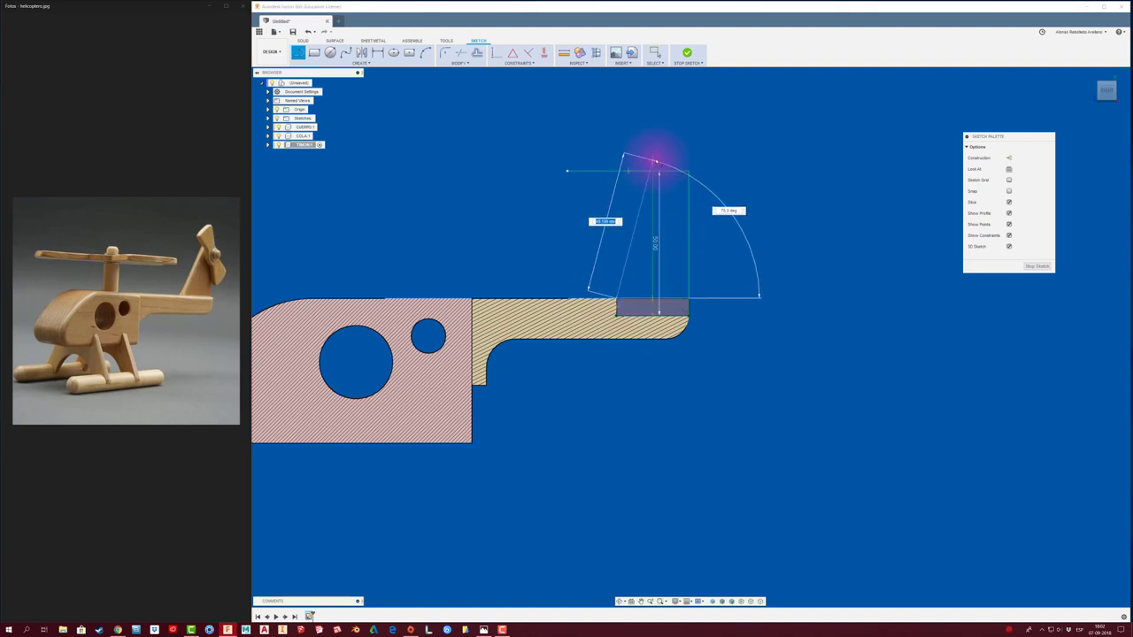
click(655, 161)
key(Escape)
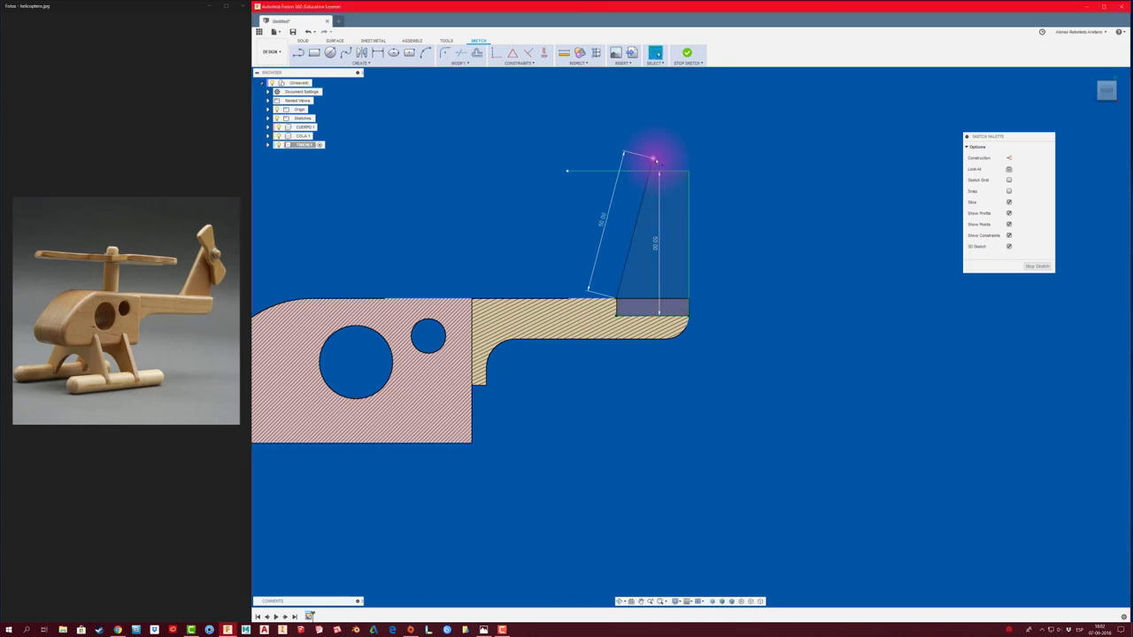
key(t)
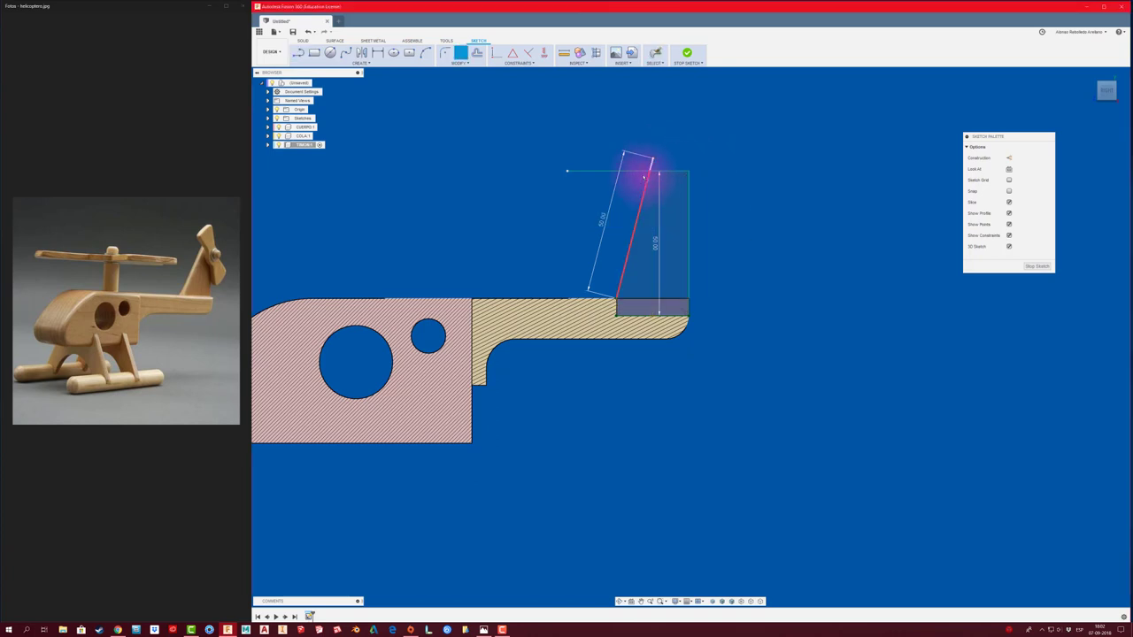
click(646, 170)
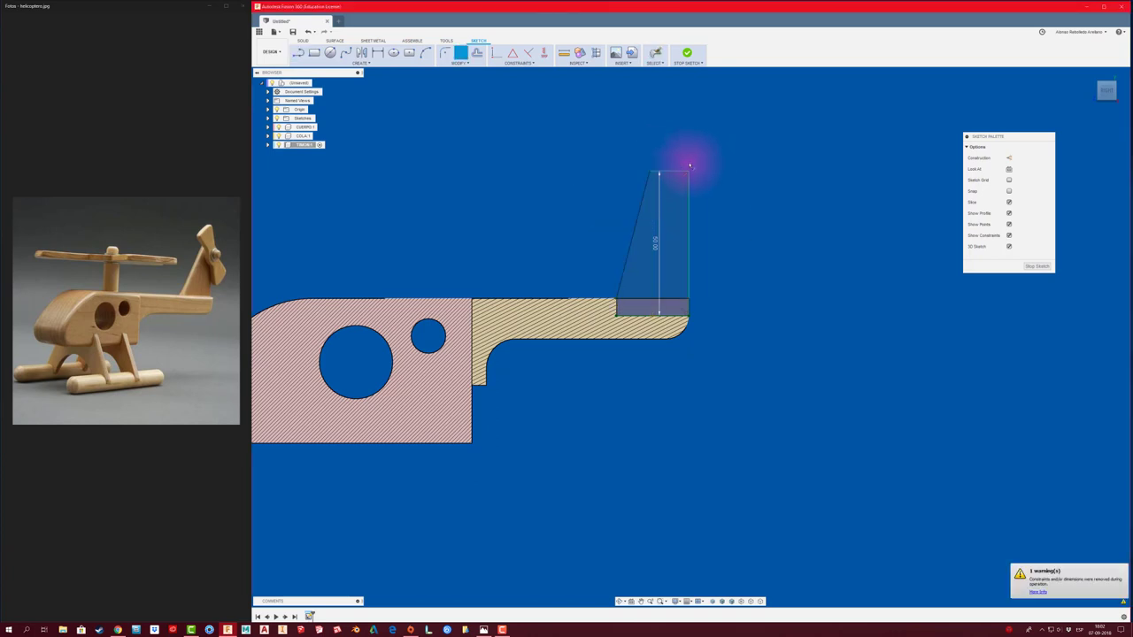
Dimension the fin's top edge to 15 mm and view the sketch in 3D
key(d)
click(670, 171)
click(673, 154)
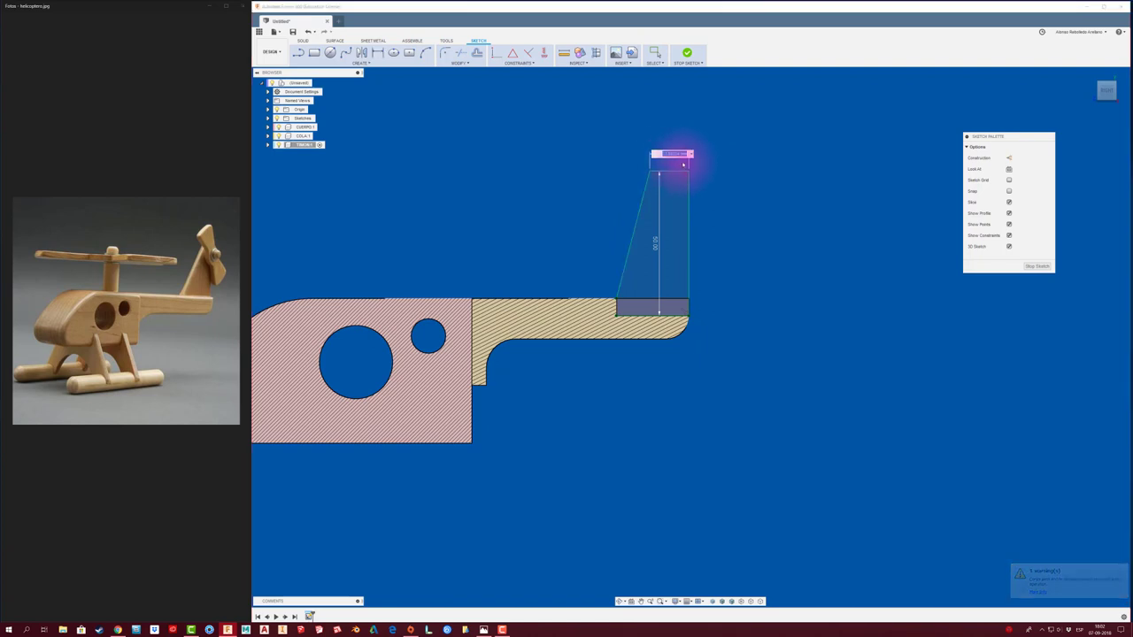
text(15)
key(Return)
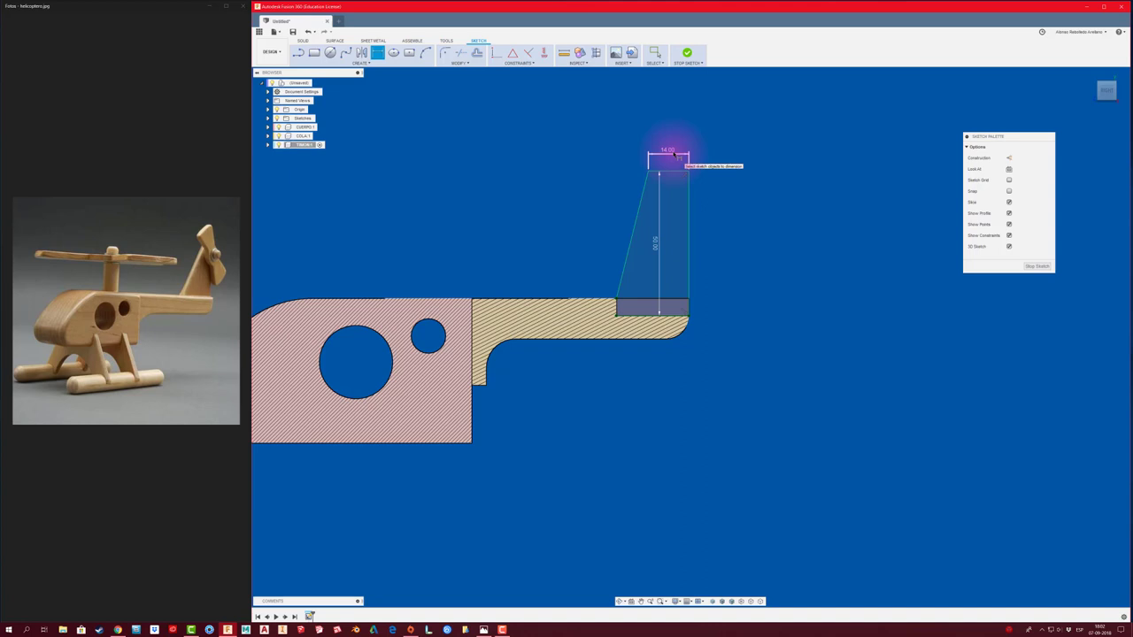
double_click(670, 150)
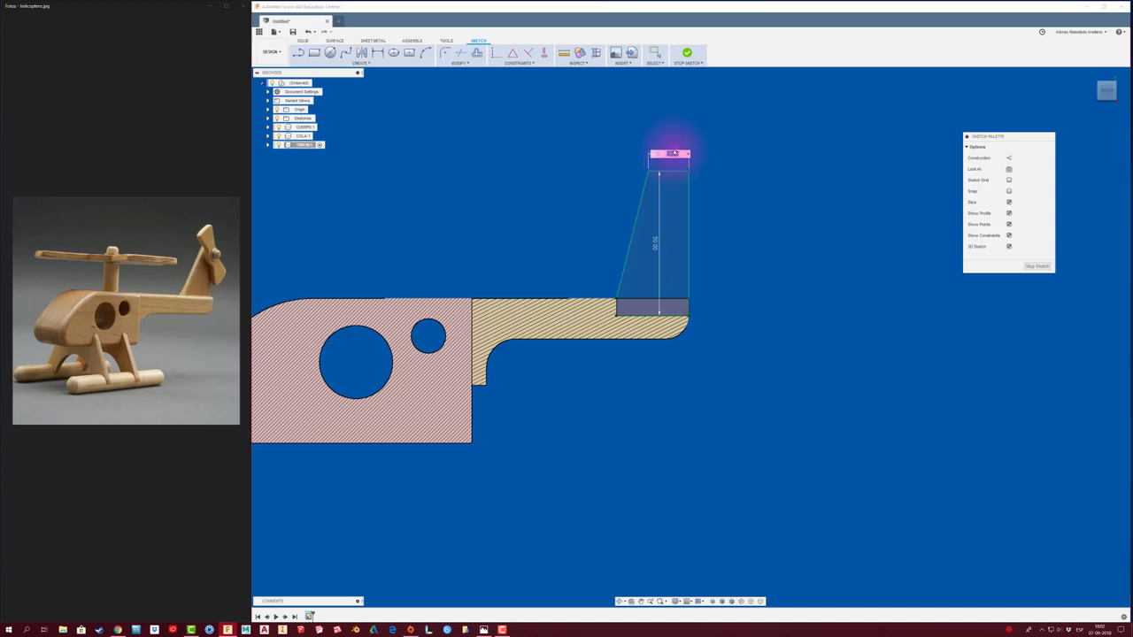
text(15)
key(Return)
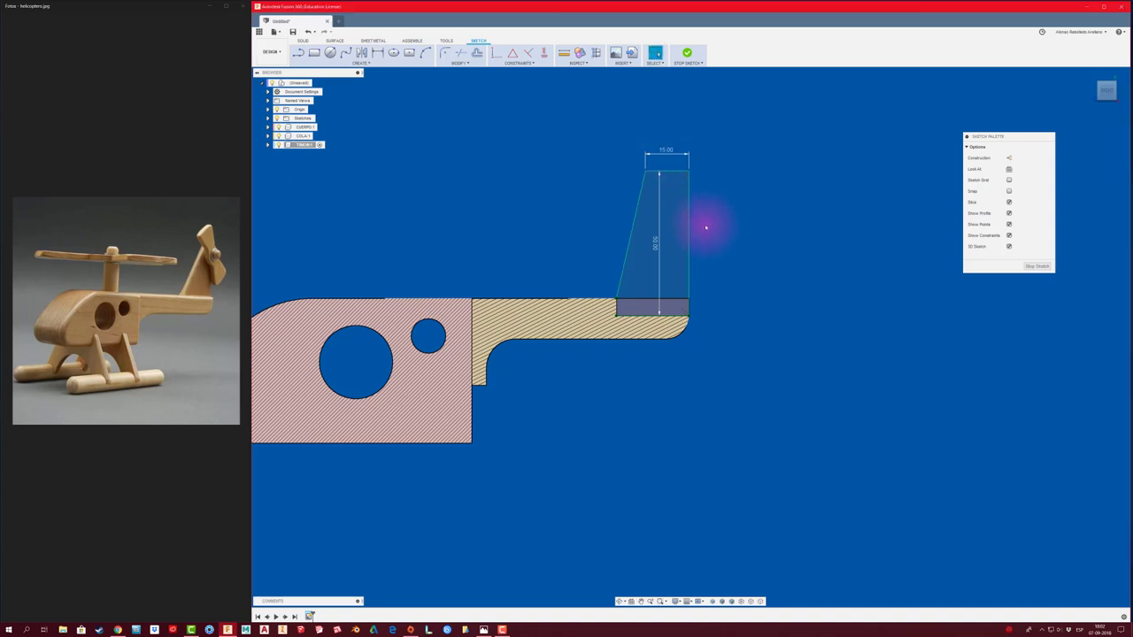
shift+middle_drag(753, 270, 758, 242)
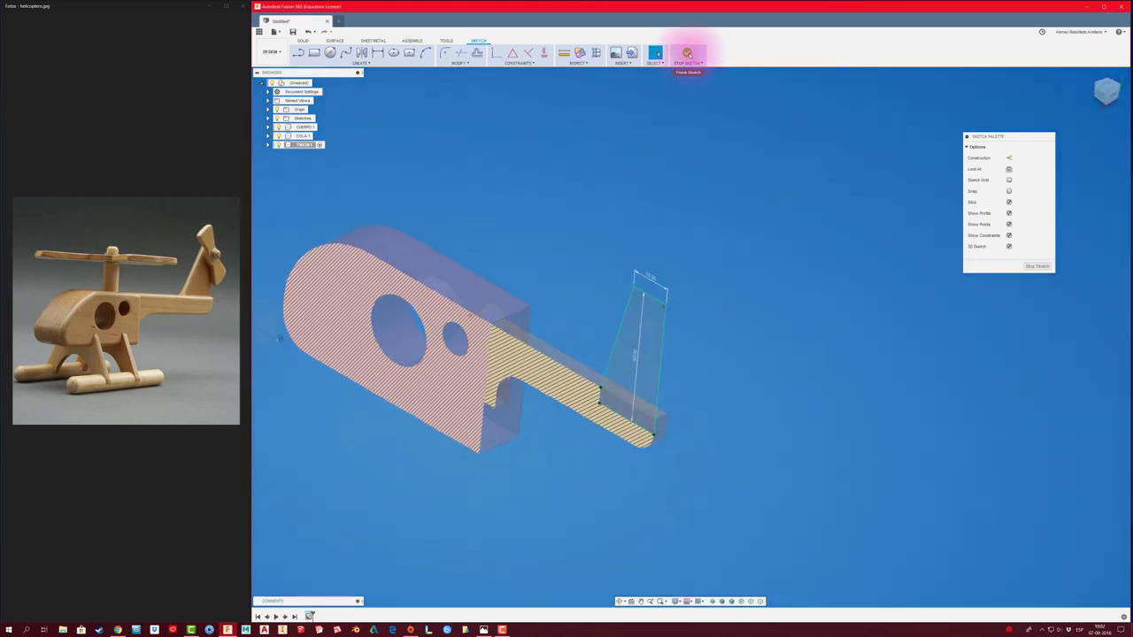
Finish the fin sketch and extrude both fin profiles 2 mm into a solid tail fin
click(687, 54)
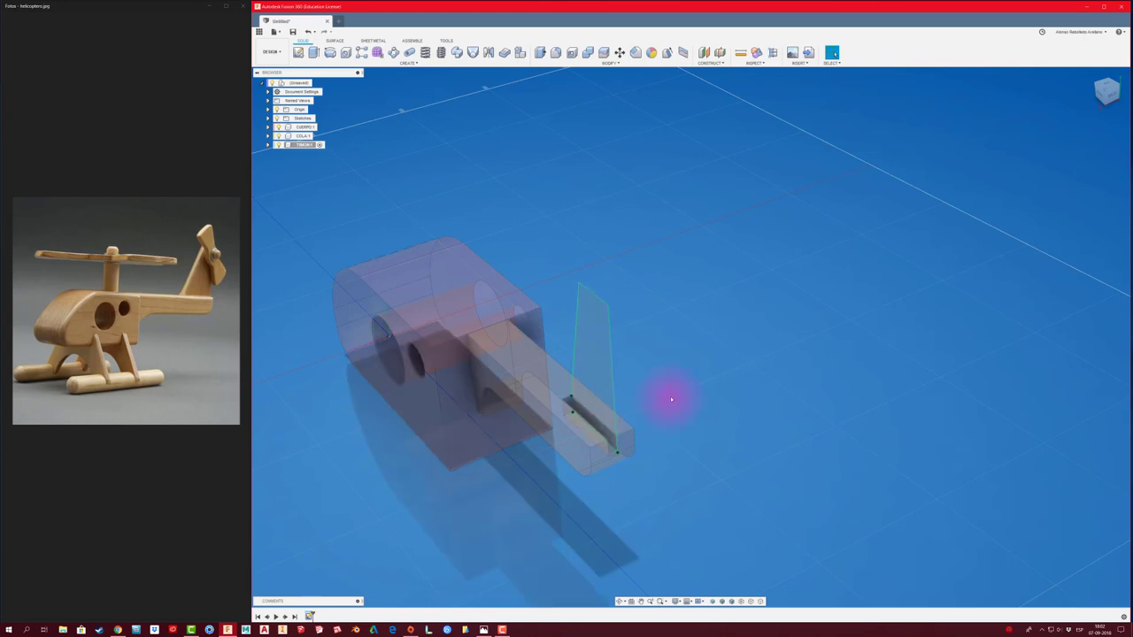
key(e)
click(602, 433)
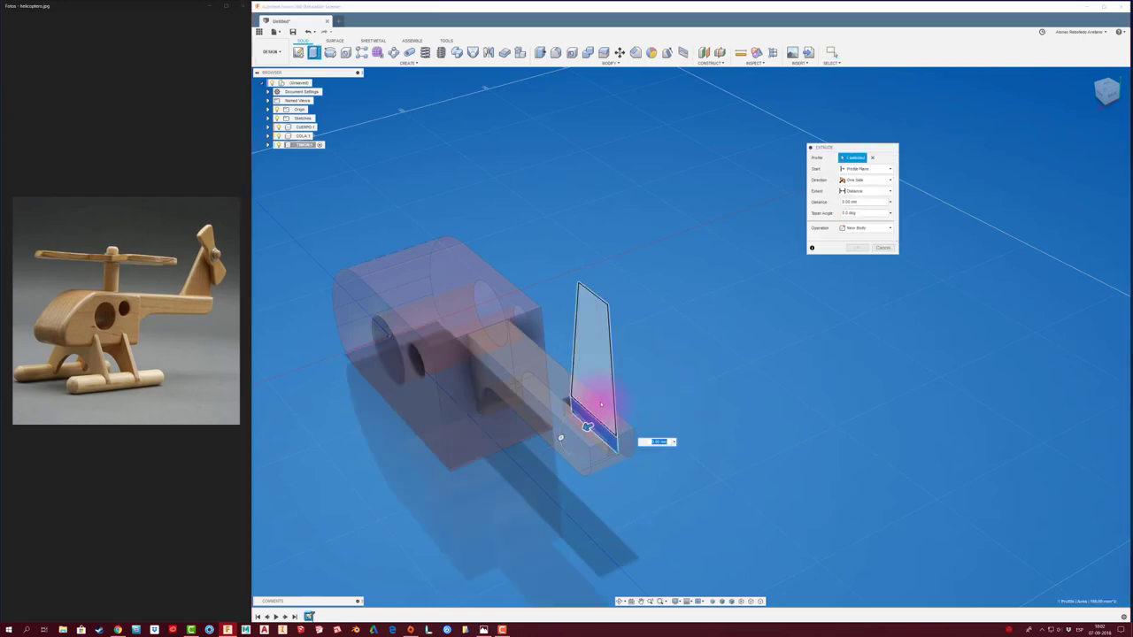
mouse_move(674, 387)
shift+middle_down()
mouse_move(538, 400)
mouse_move(576, 412)
mouse_move(809, 324)
mouse_move(842, 245)
shift+middle_up()
click(607, 417)
text(2)
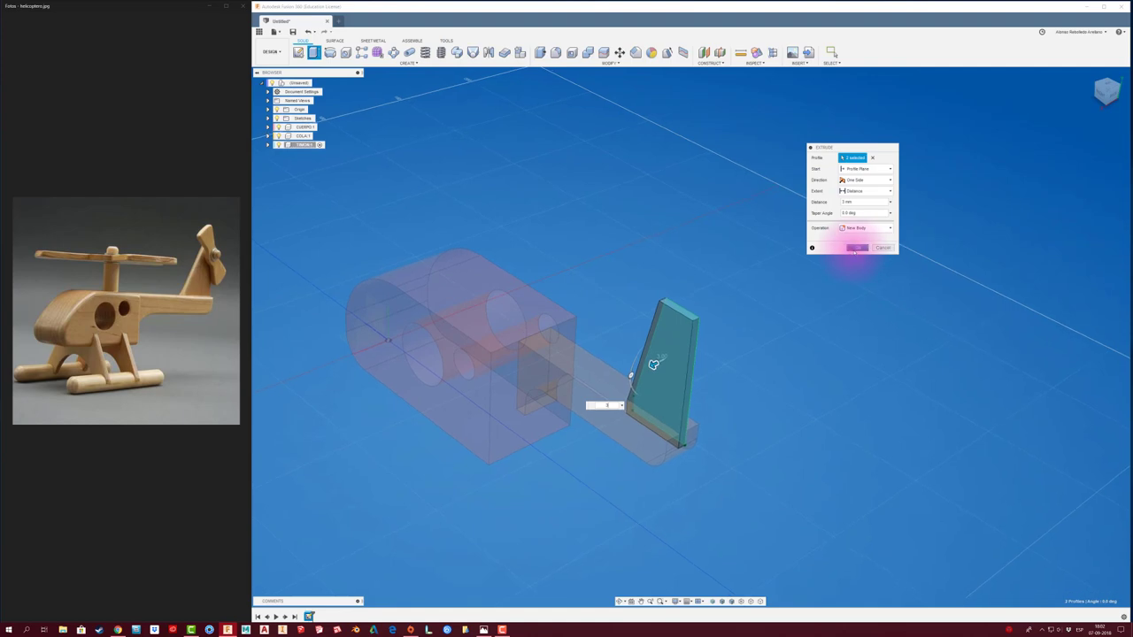
click(855, 248)
mouse_move(802, 291)
shift+middle_down()
mouse_move(728, 225)
mouse_move(455, 170)
shift+middle_up()
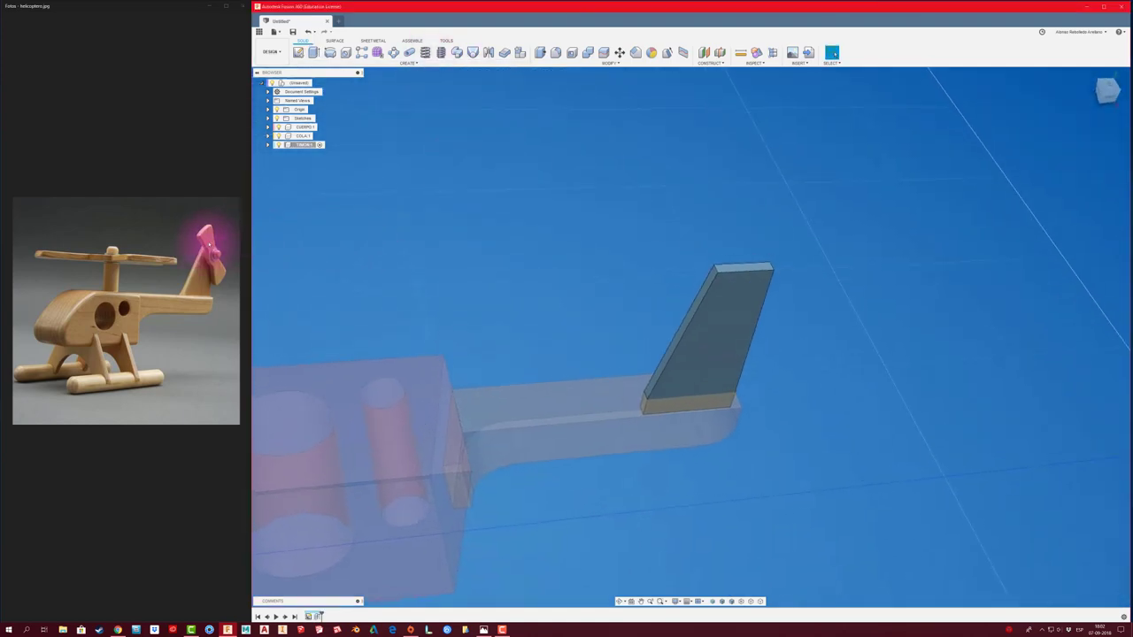
Fillet the tail fin's top front edge with a 7 mm radius
click(556, 52)
scroll(712, 267, up, 2)
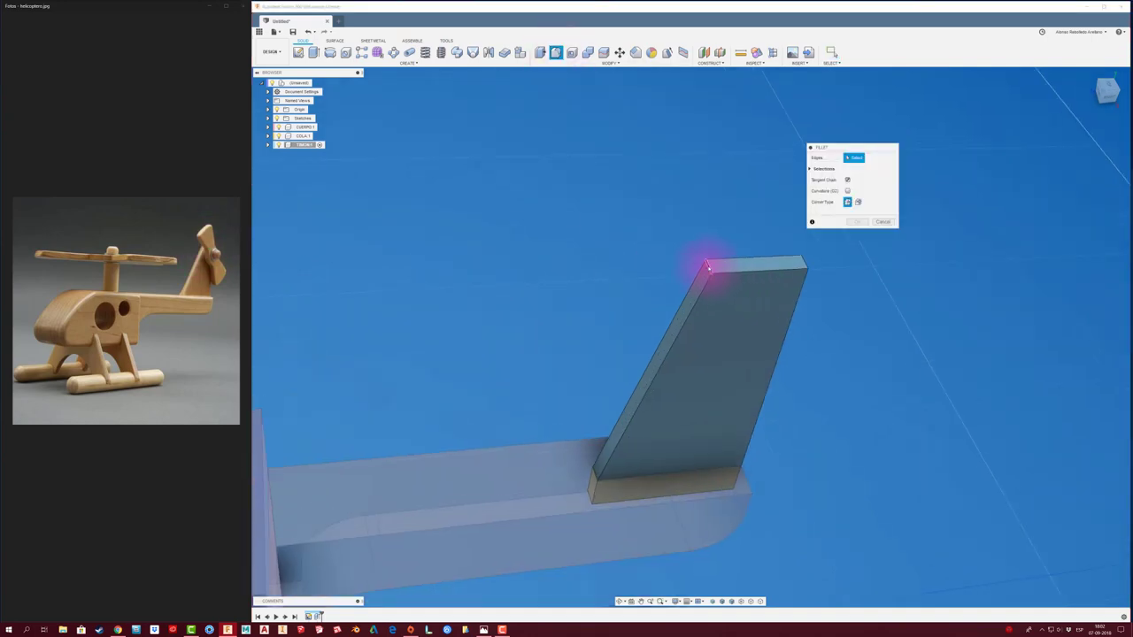
click(708, 267)
mouse_move(708, 268)
shift+middle_down()
mouse_move(697, 243)
mouse_move(683, 260)
shift+middle_up()
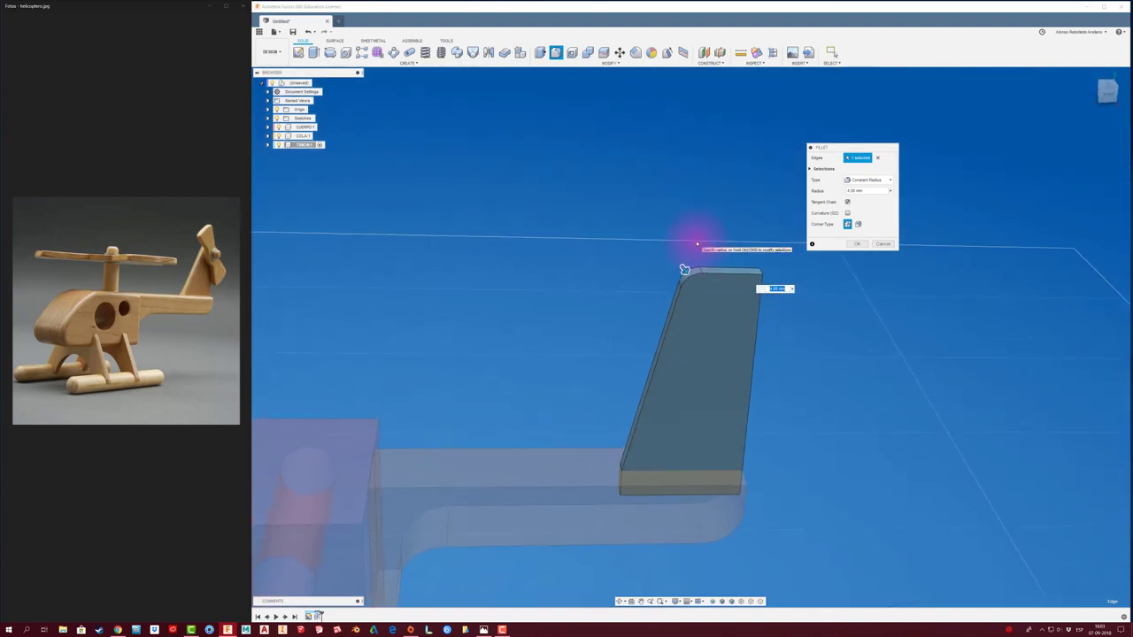
drag(682, 261, 687, 273)
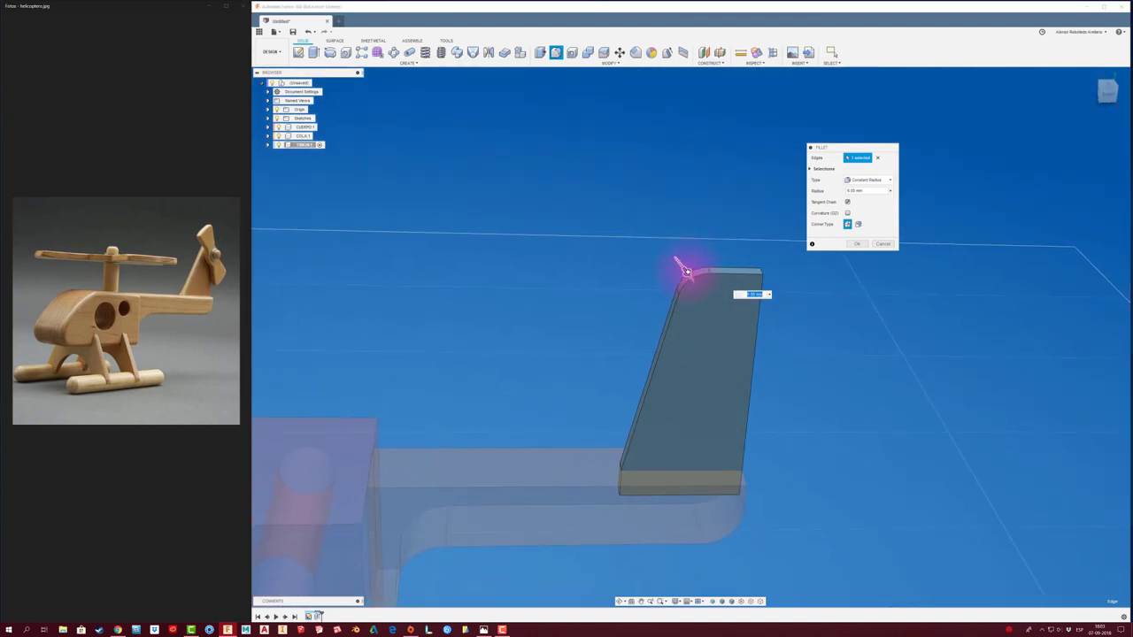
text(5)
key(Return)
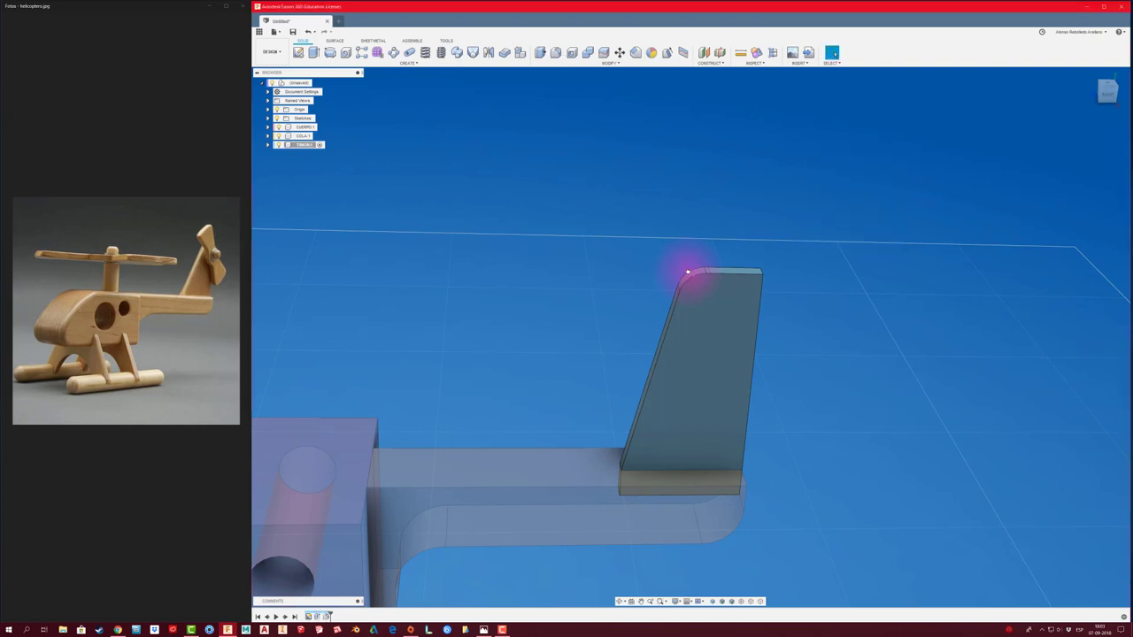
mouse_move(688, 271)
shift+middle_down()
mouse_move(837, 332)
mouse_move(397, 172)
shift+middle_up()
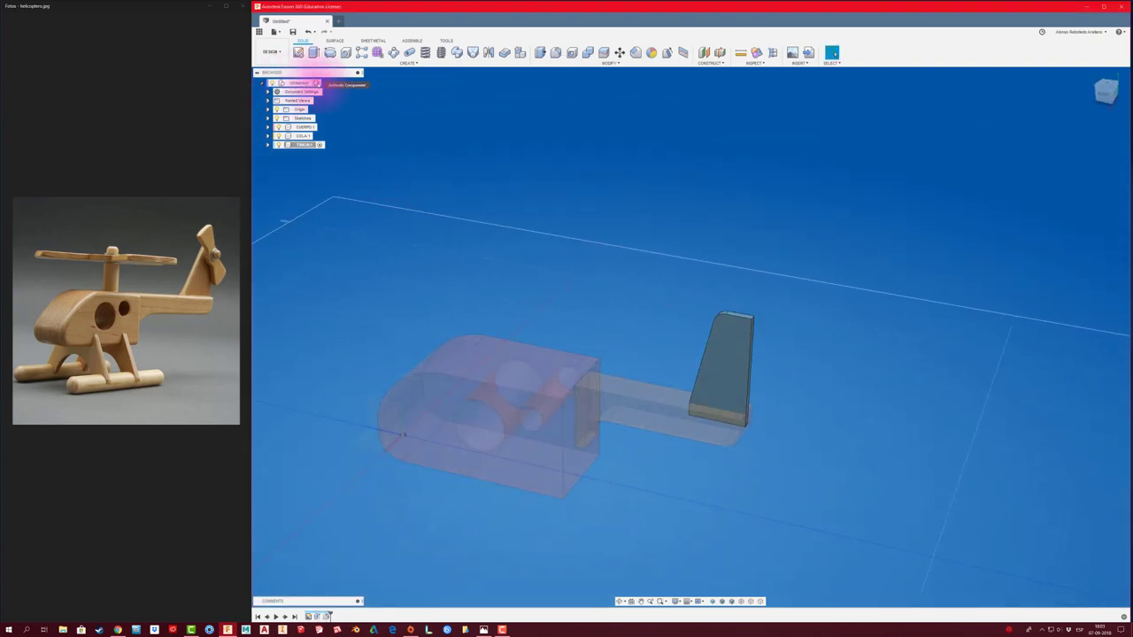
Save the design under the name HELICOPTERO, choosing the JUGUETES project as location
shift+middle_drag(483, 166, 356, 104)
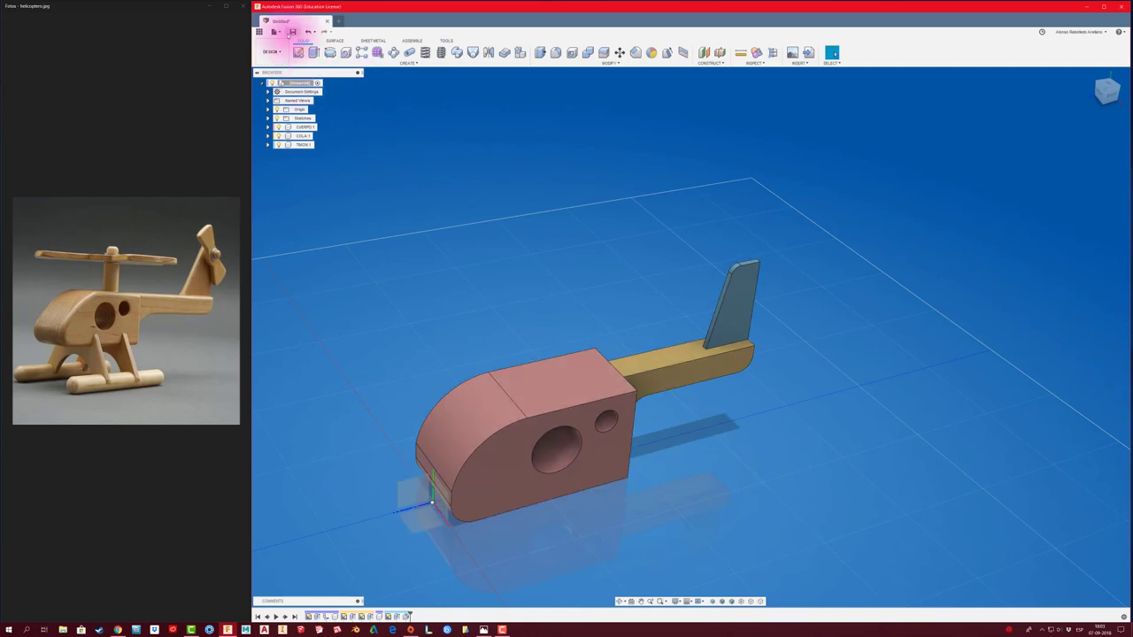
click(292, 32)
text(HELICOPTERO)
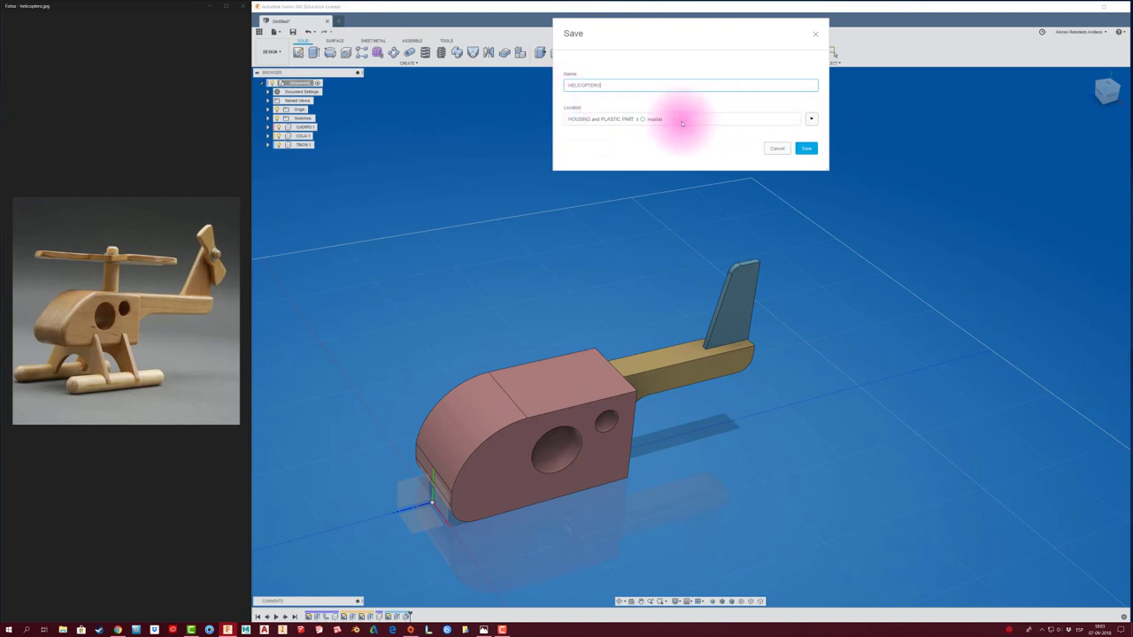
click(811, 119)
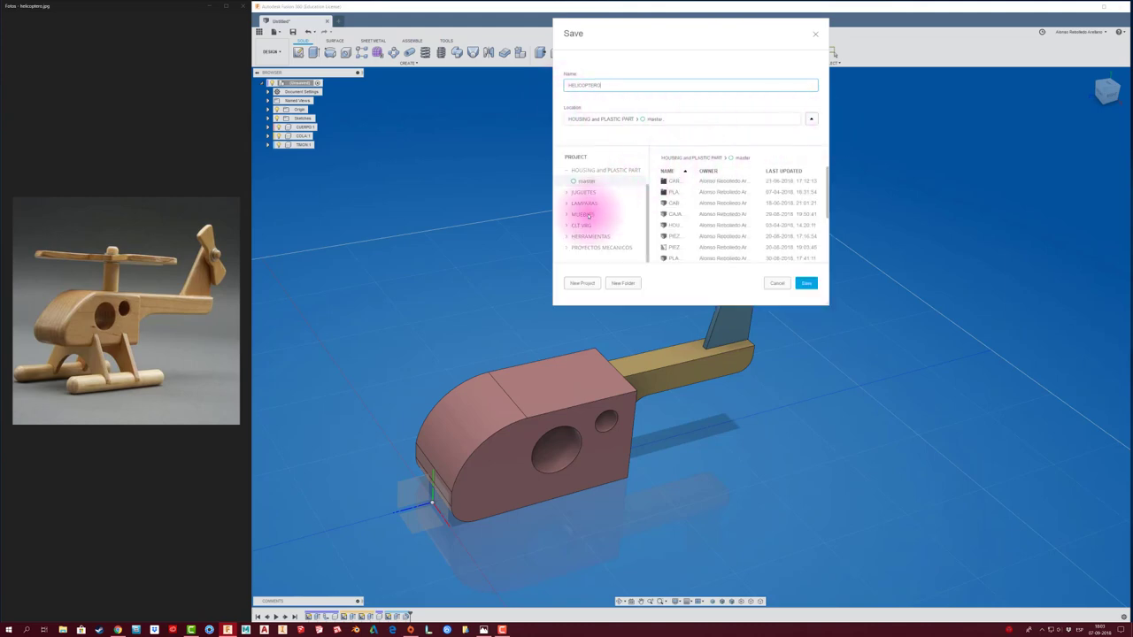
click(584, 193)
click(805, 283)
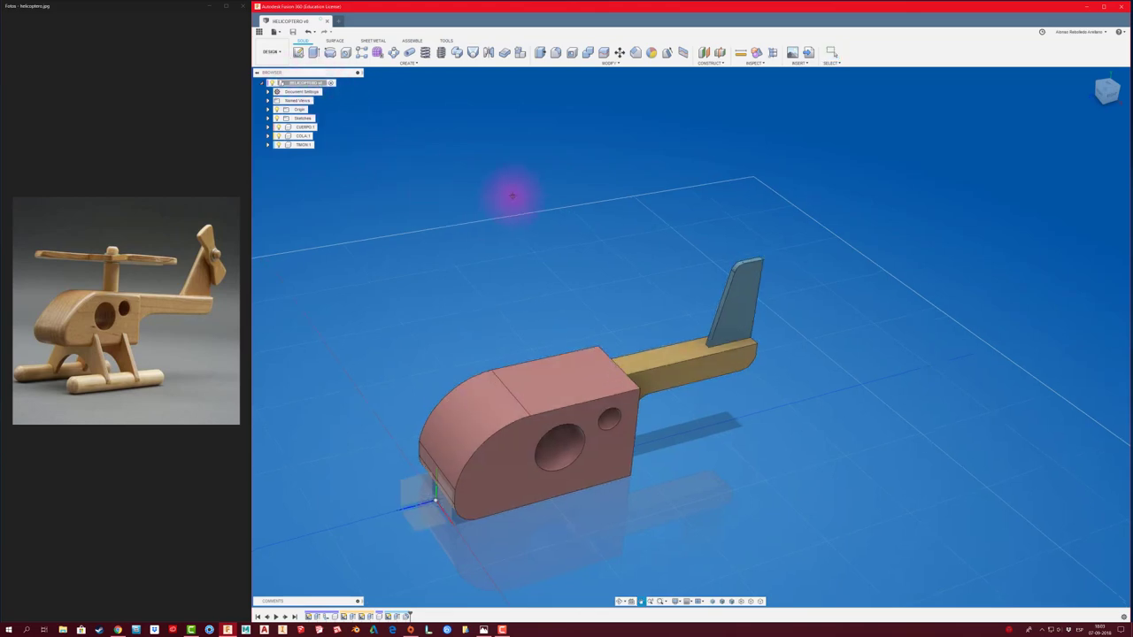
Activate the CUERPO component in the Browser so the tail boom and fin appear ghosted
mouse_move(478, 209)
shift+middle_down()
mouse_move(504, 213)
mouse_move(491, 224)
shift+middle_up()
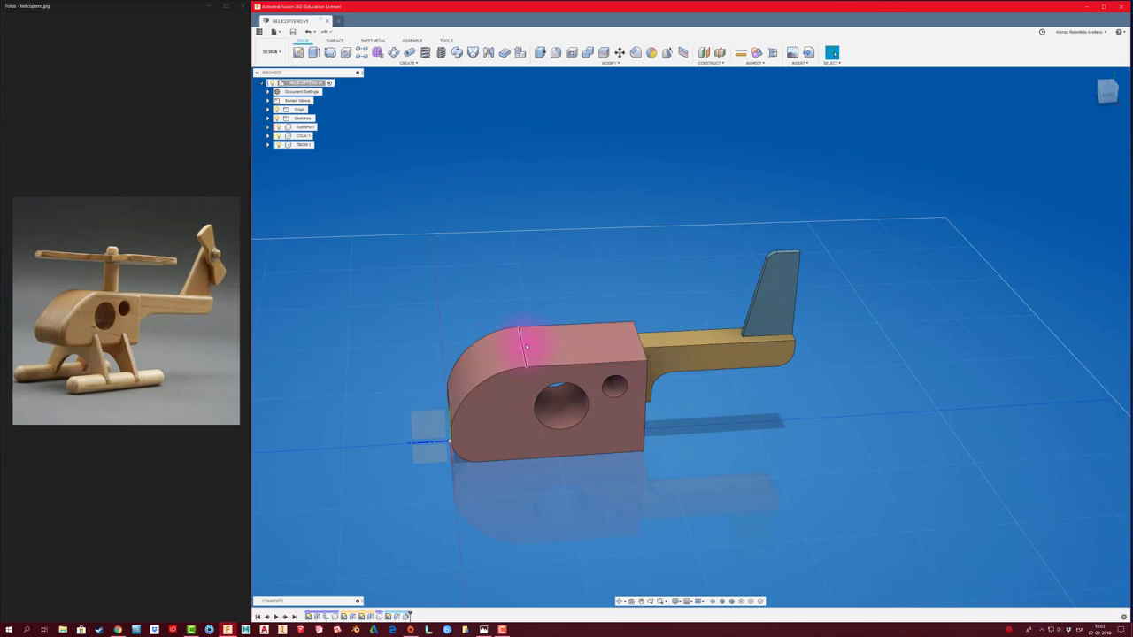
shift+middle_drag(590, 342, 578, 343)
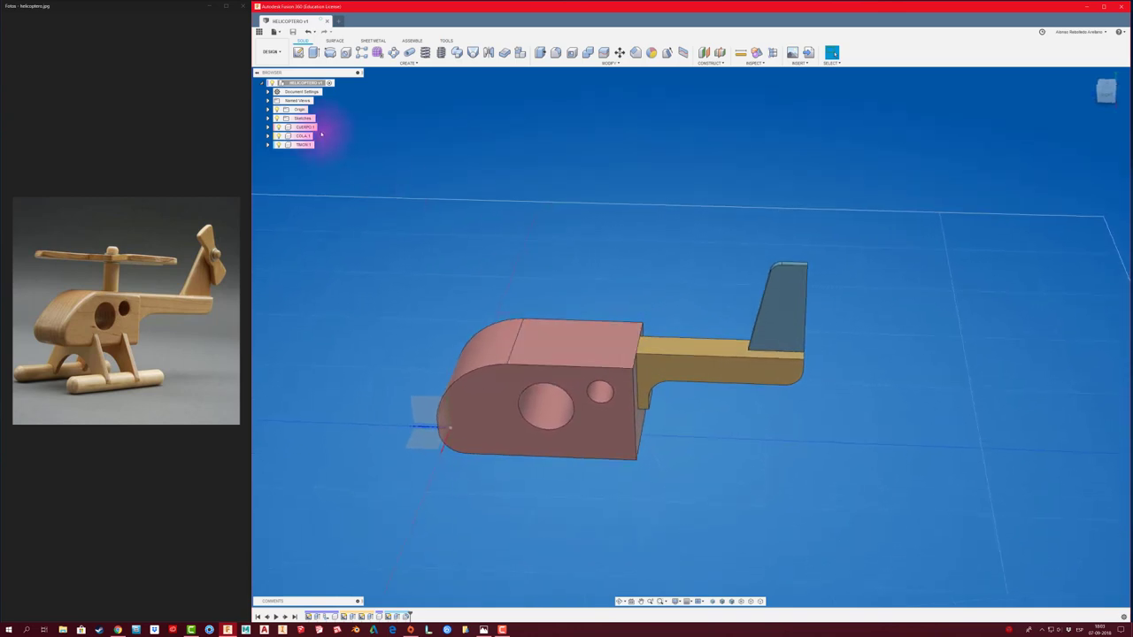
click(322, 128)
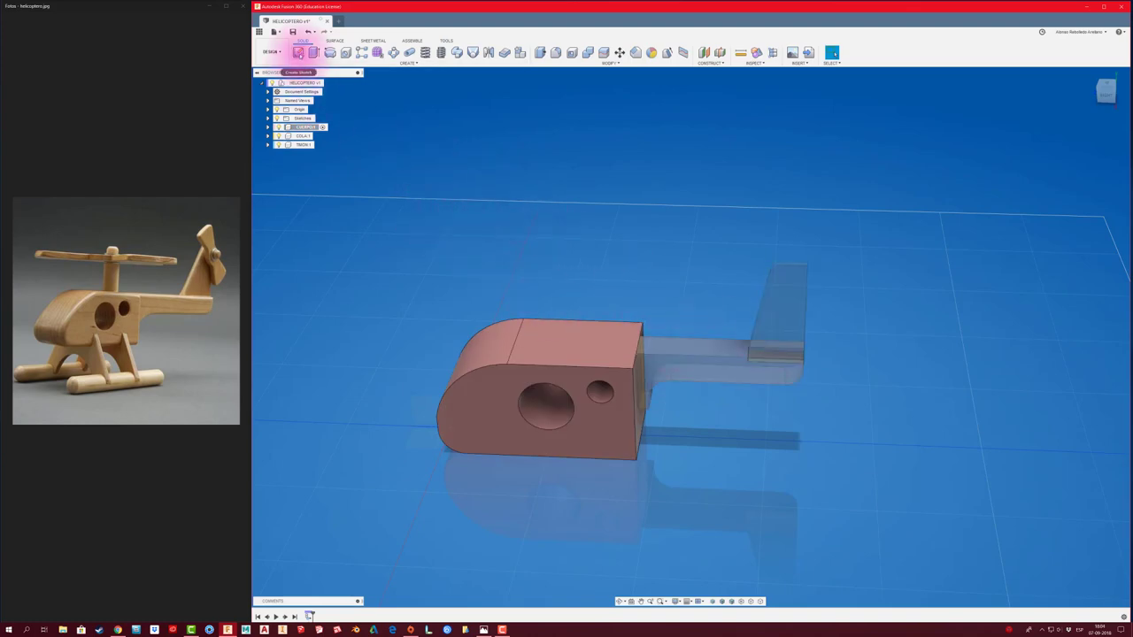
Start a sketch on the fuselage's top face and draw a small center-diameter circle for the shaft hole
click(298, 52)
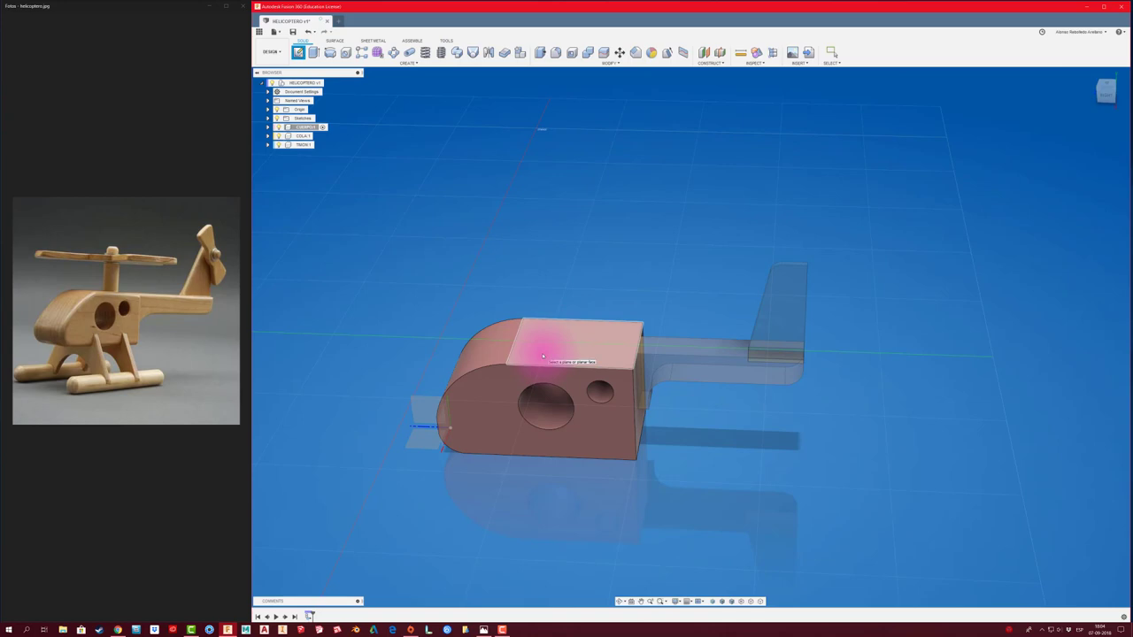
click(544, 356)
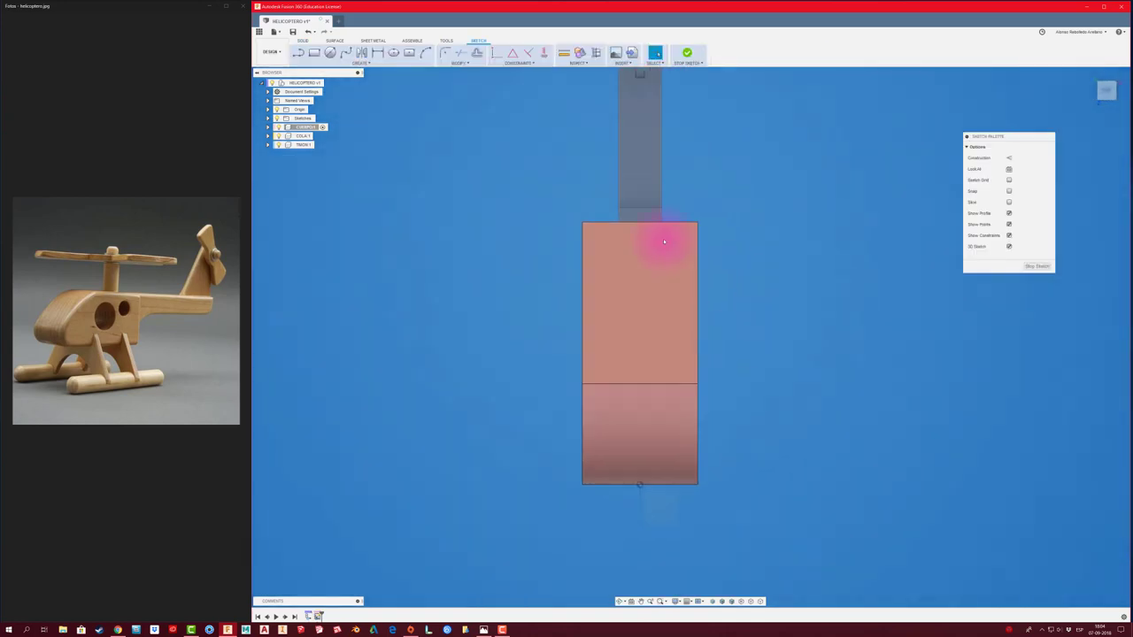
click(330, 53)
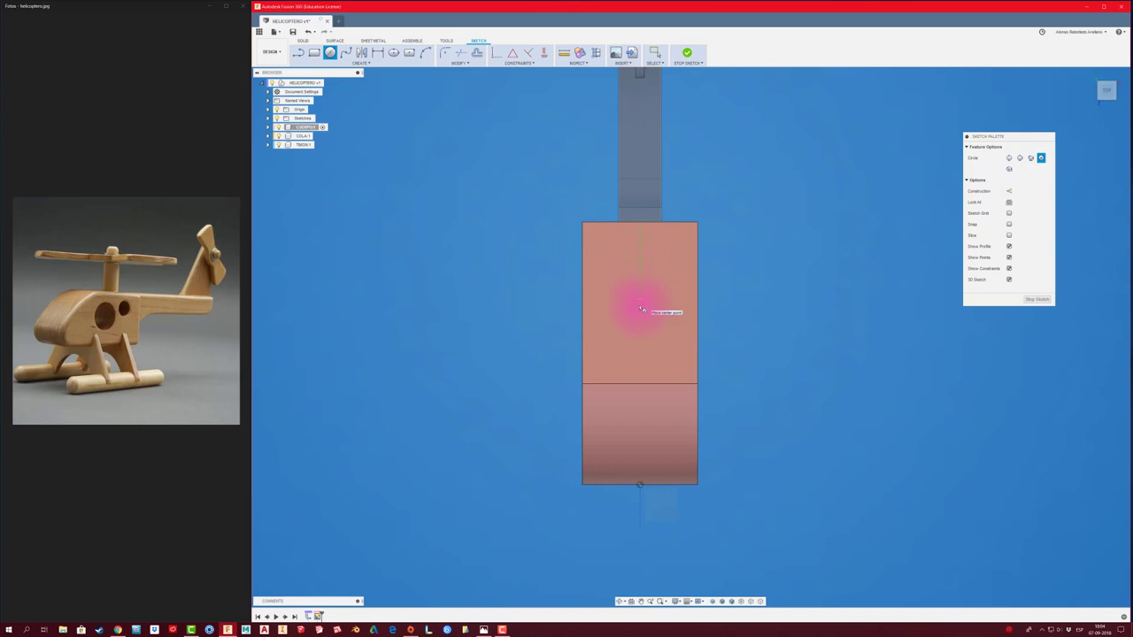
click(742, 602)
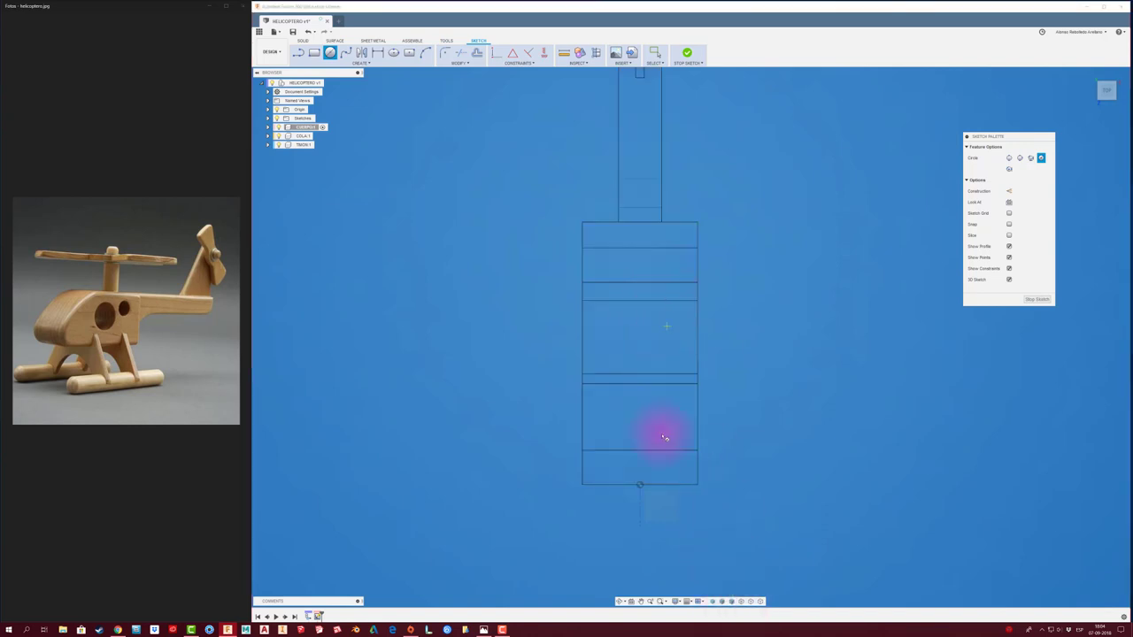
click(722, 603)
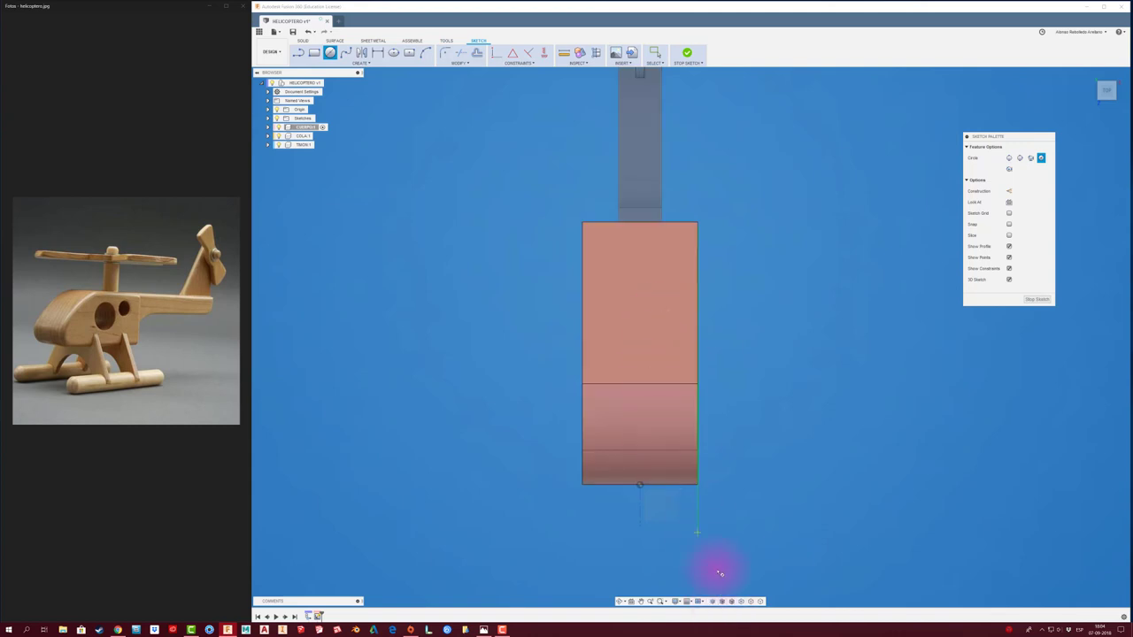
click(732, 603)
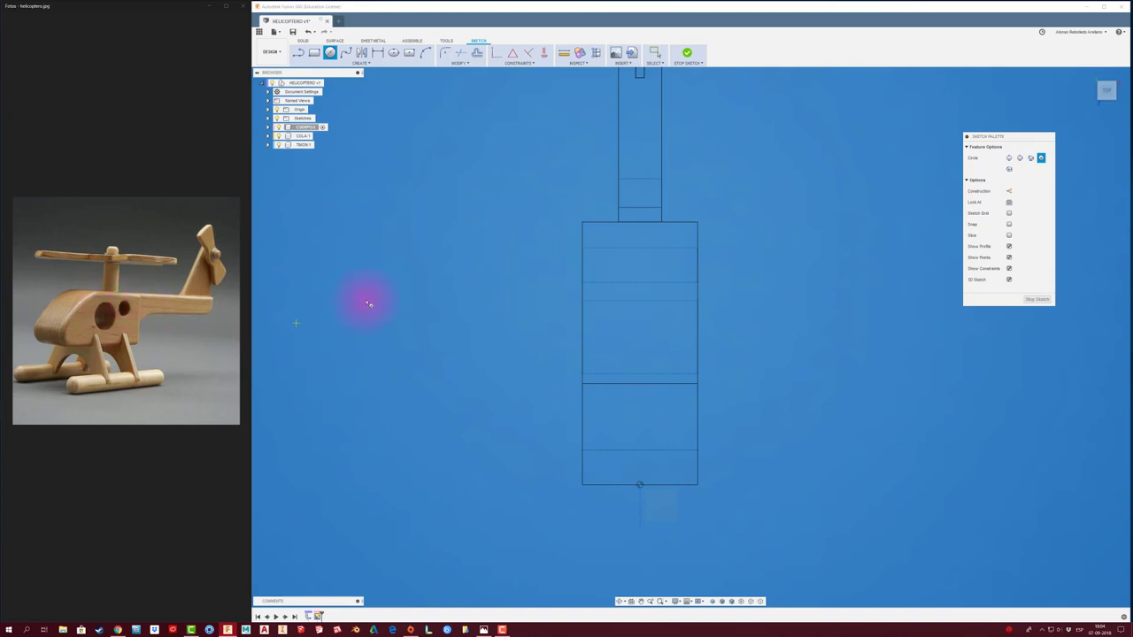
click(642, 295)
click(655, 293)
key(Escape)
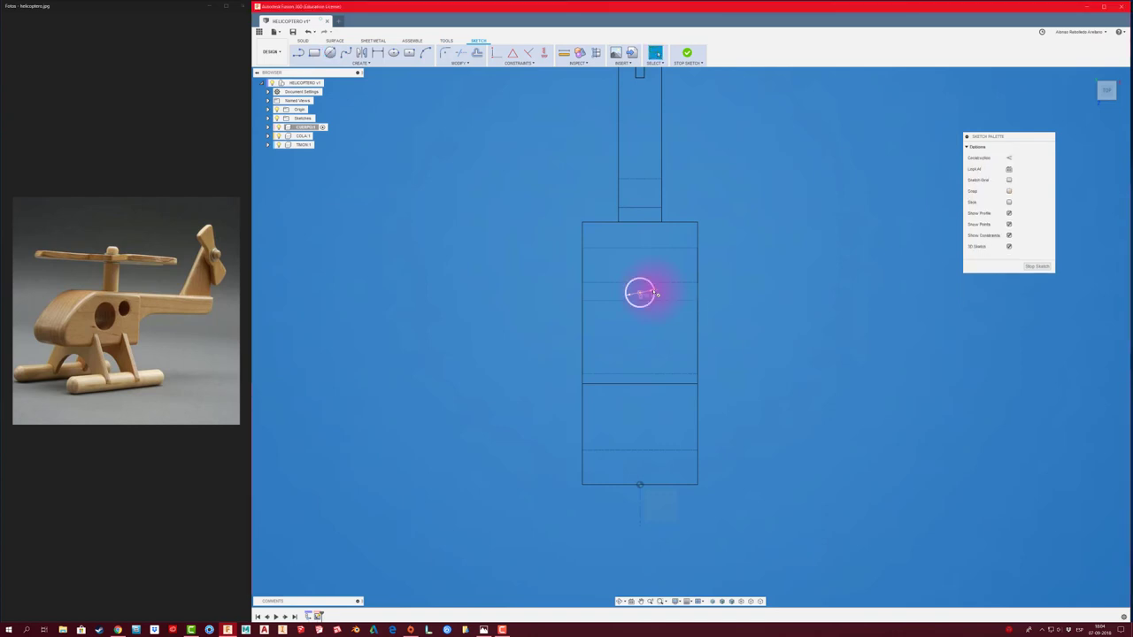
Dimension the circle's position from the fuselage edge and finish the sketch
key(d)
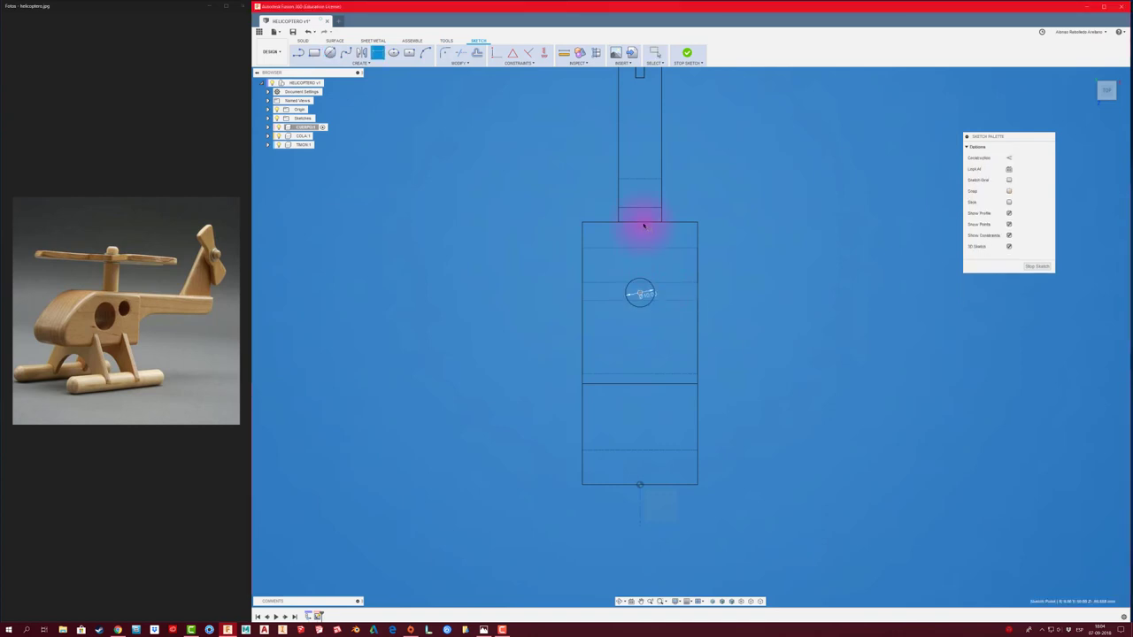
click(734, 275)
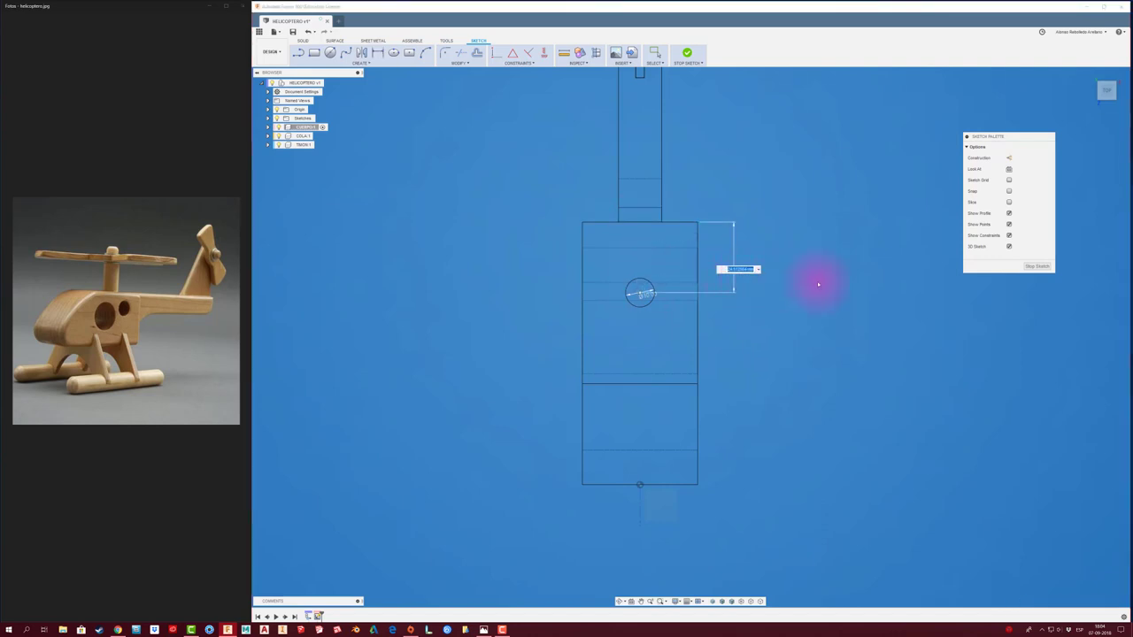
text(4)
key(Return)
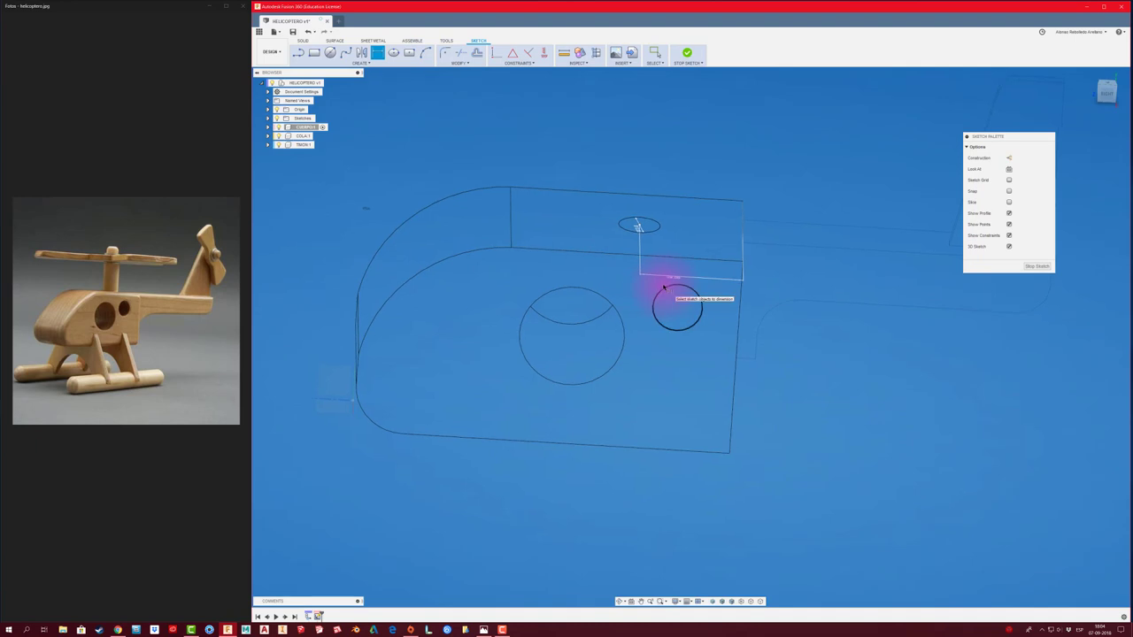
key(Escape)
click(675, 278)
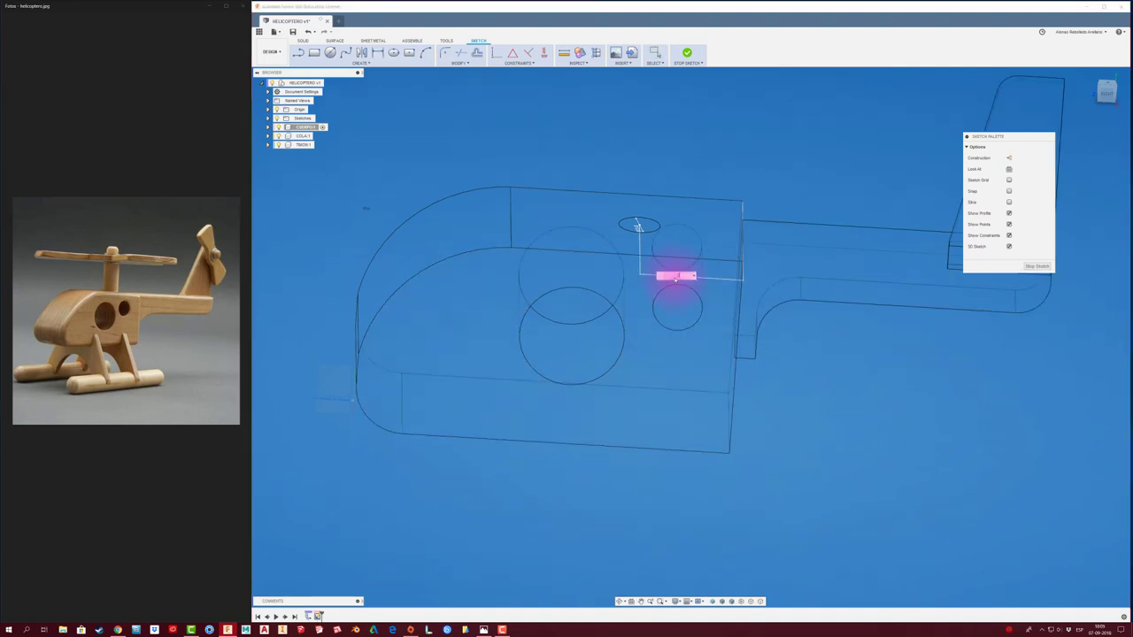
click(675, 278)
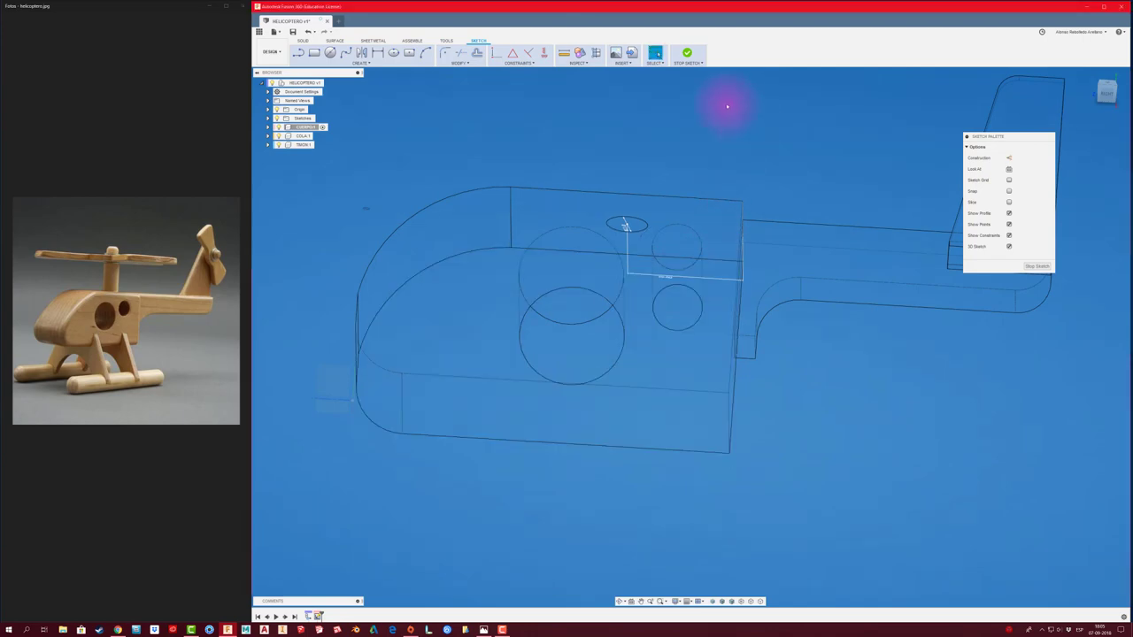
click(687, 53)
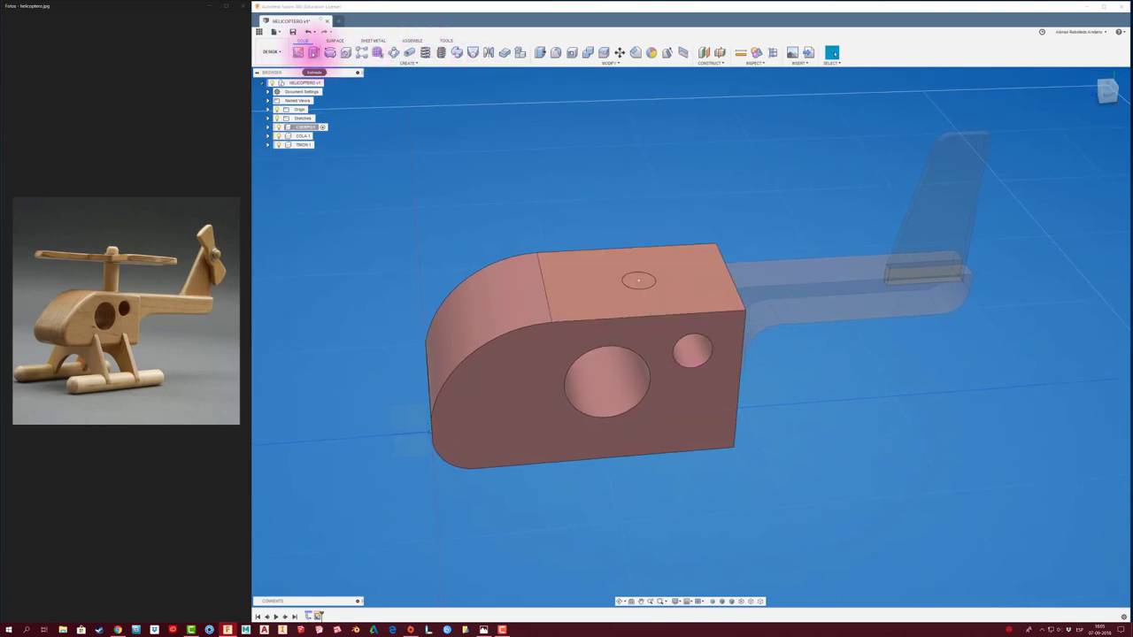
Extrude-cut the small top circle down into the fuselage, then save a new version
click(314, 52)
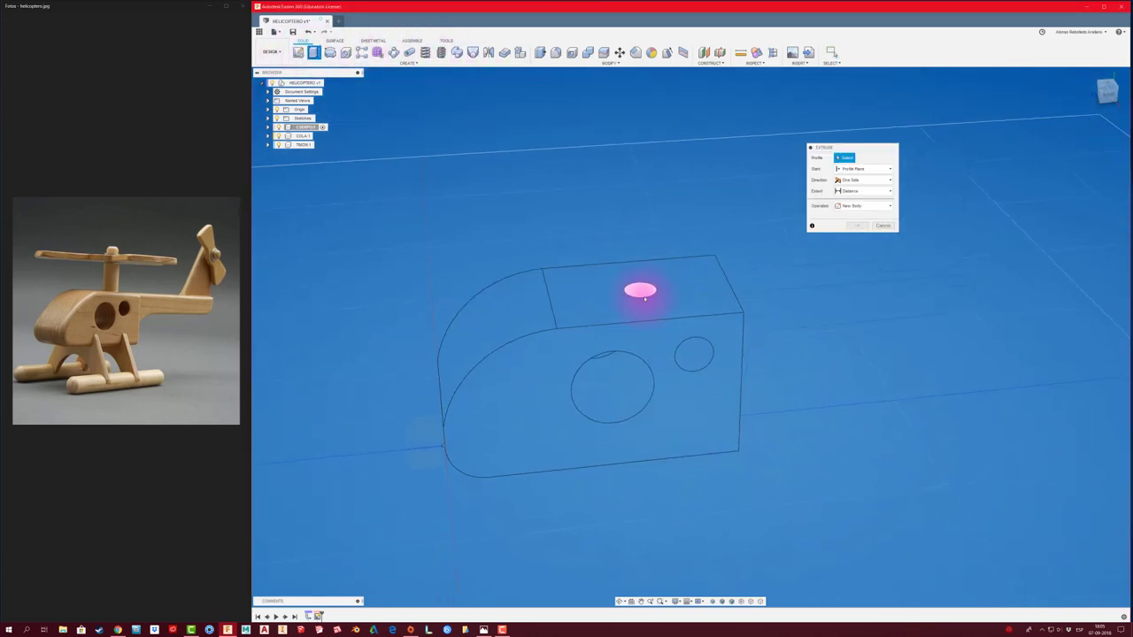
click(640, 283)
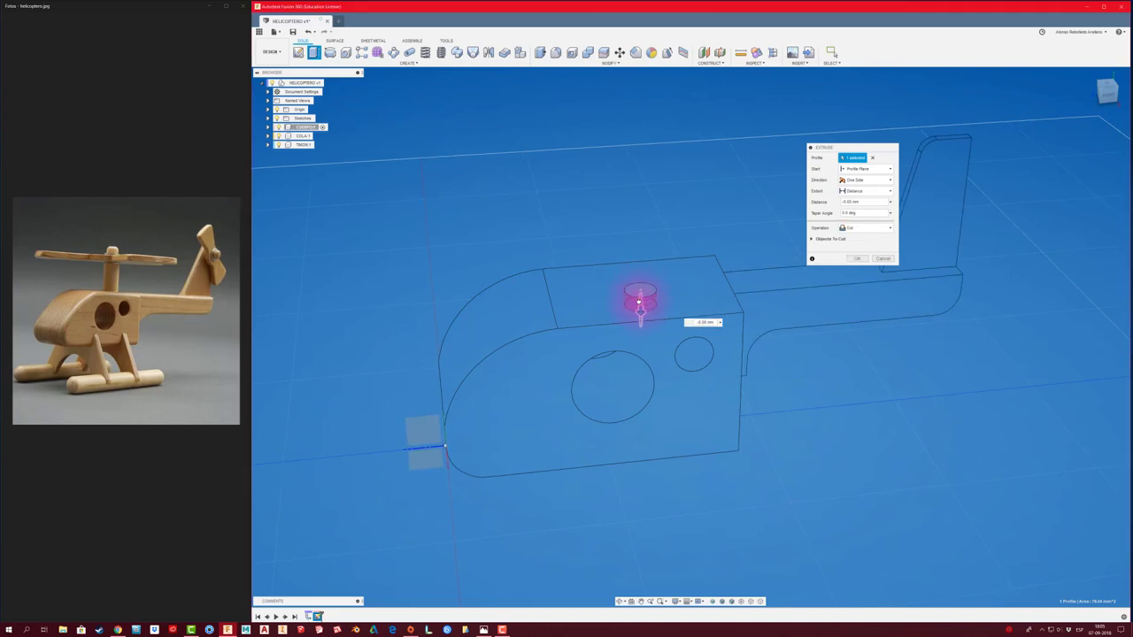
shift+middle_drag(640, 299, 648, 325)
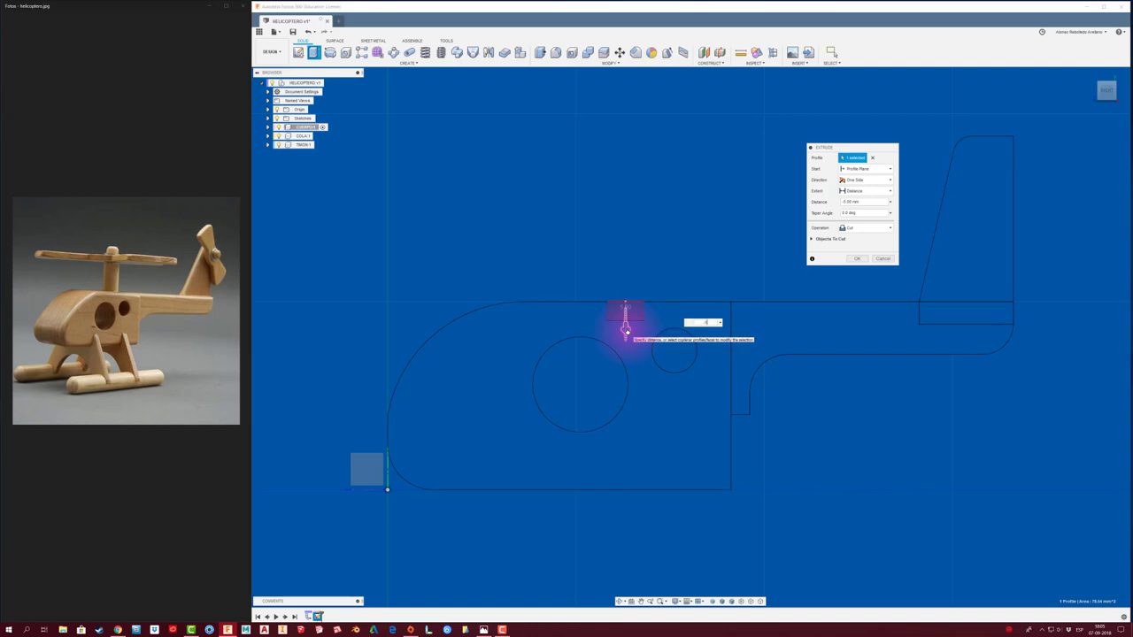
key(Escape)
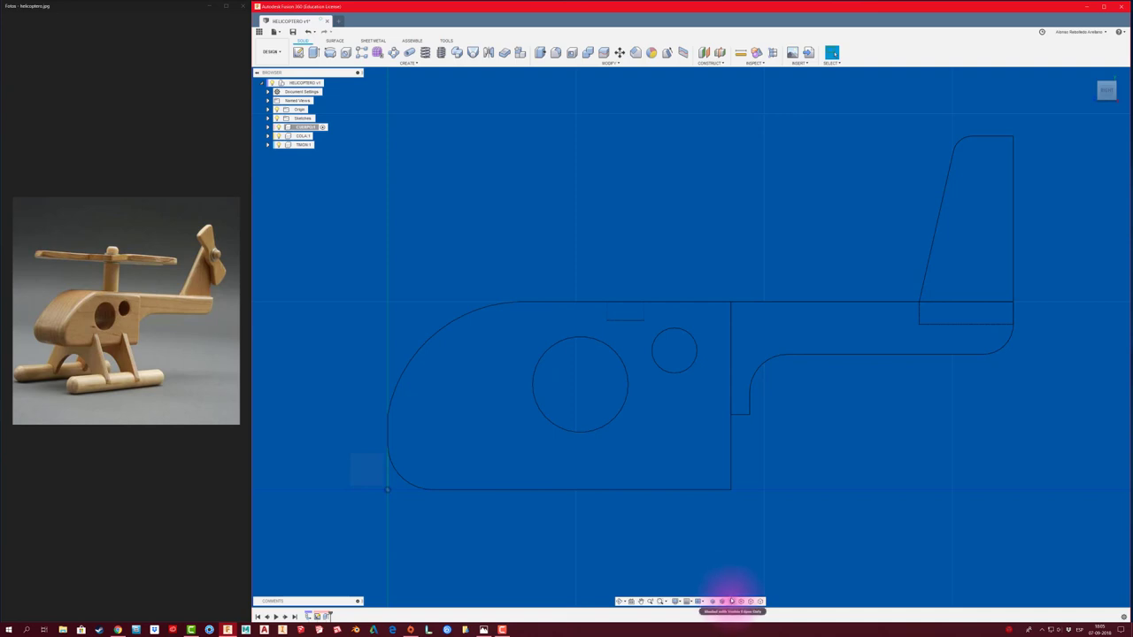
click(293, 31)
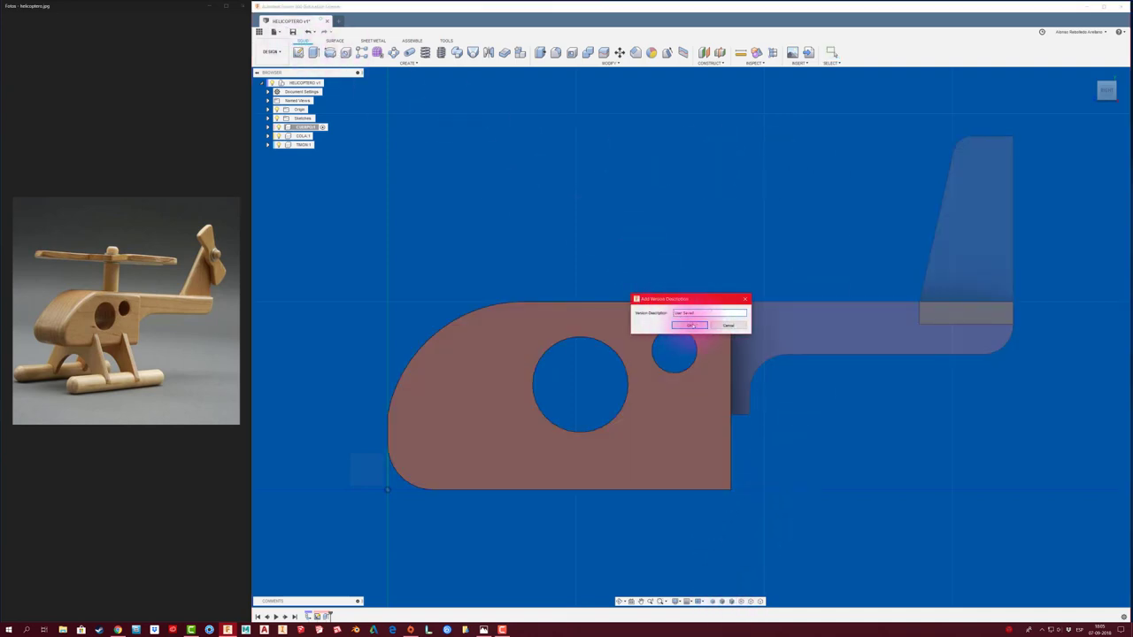
click(693, 325)
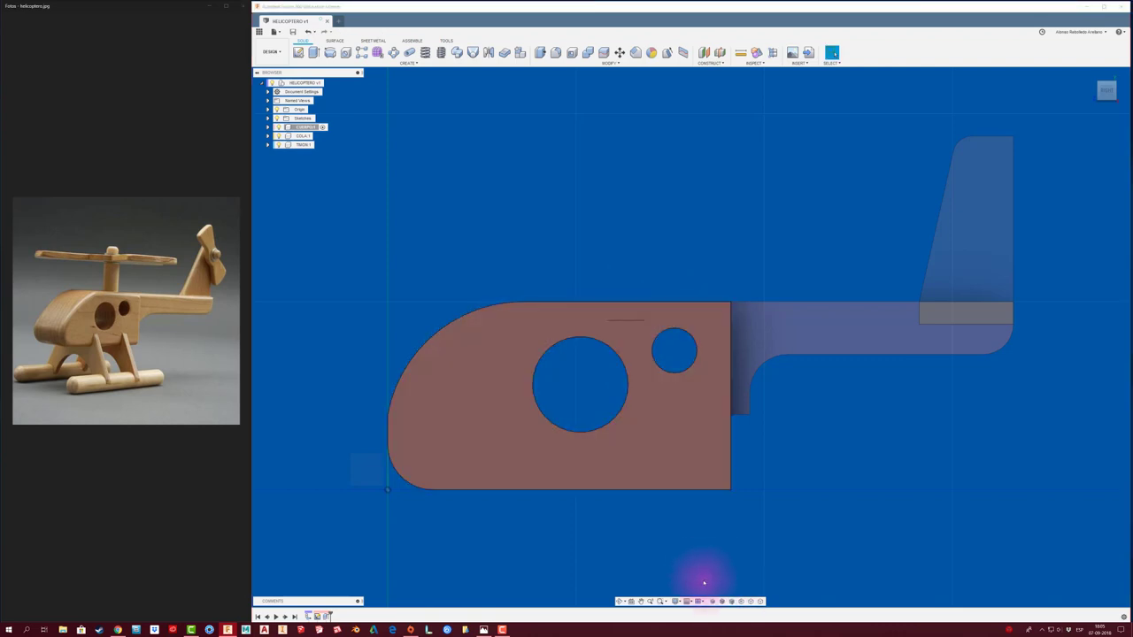
Return to the Home view and activate the top-level HELICOPTERO design, orbiting to inspect it
key(F6)
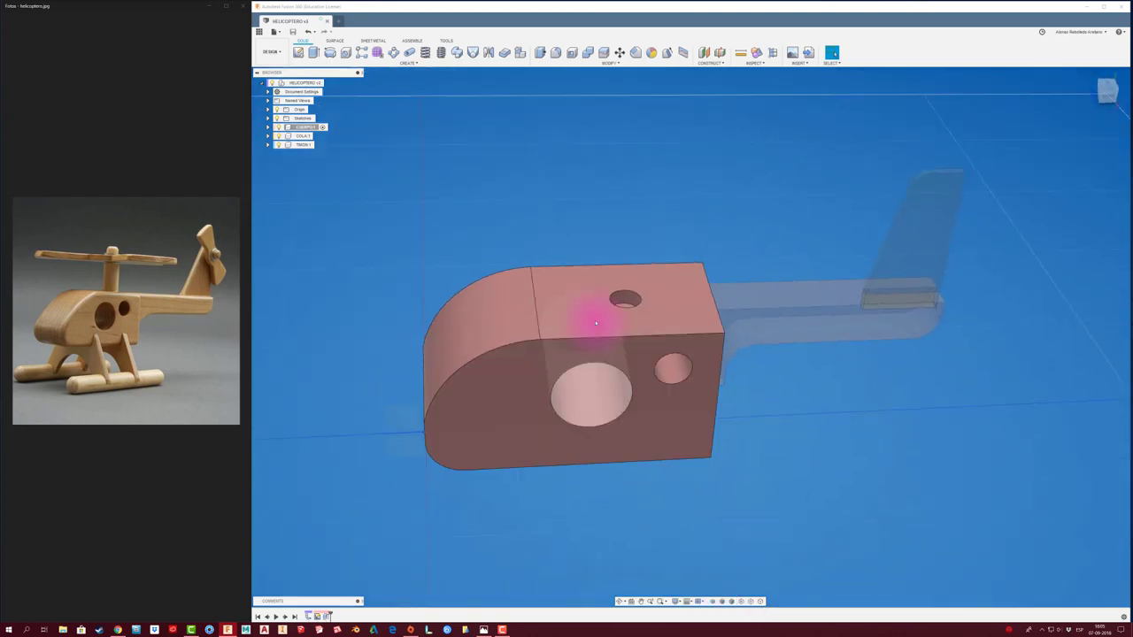
click(327, 83)
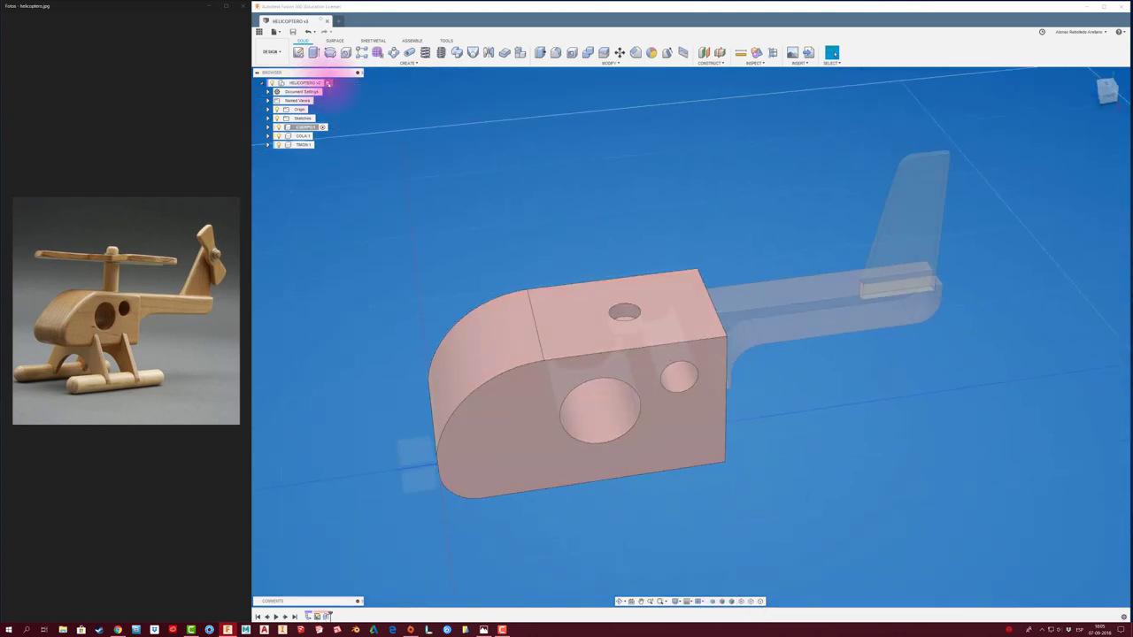
mouse_move(494, 157)
shift+middle_down()
mouse_move(398, 133)
mouse_move(493, 169)
shift+middle_up()
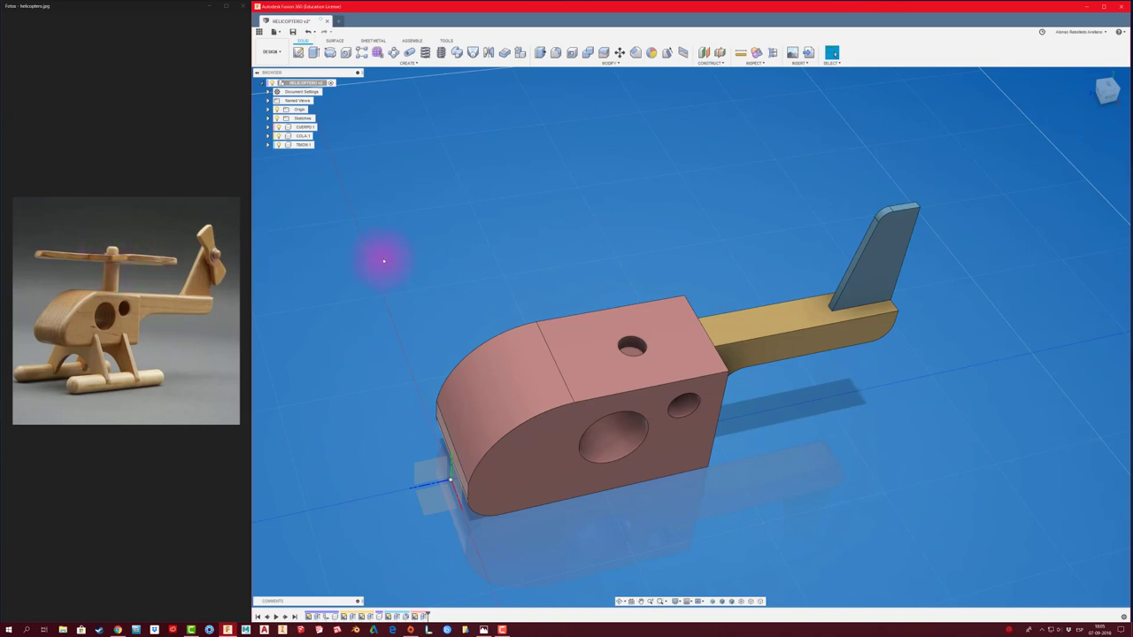
shift+middle_drag(383, 260, 443, 255)
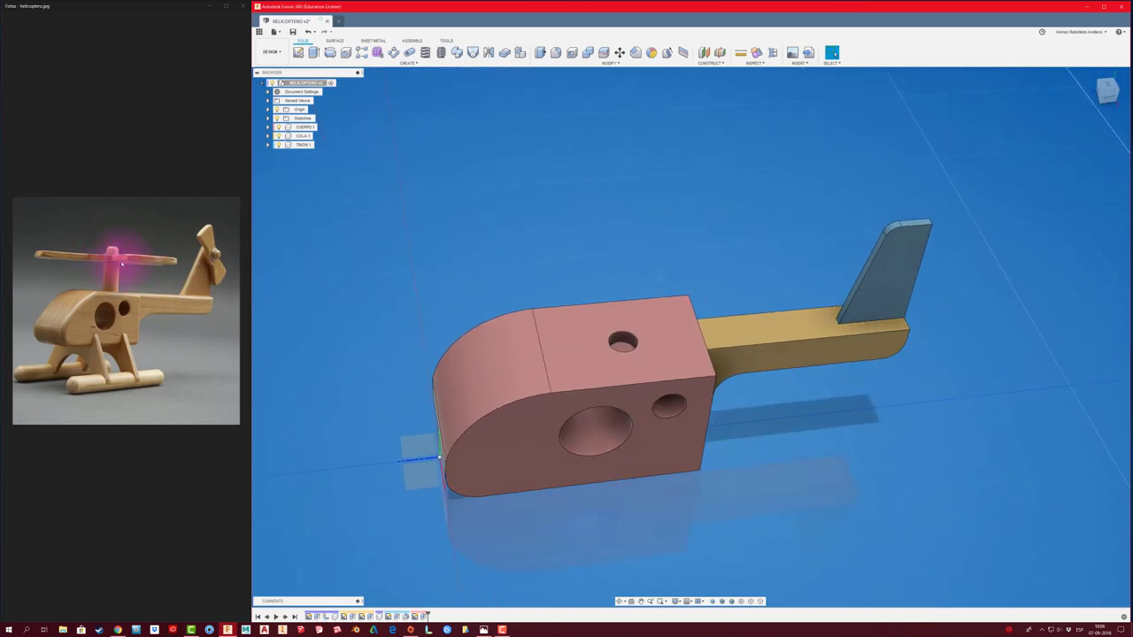
mouse_move(543, 268)
shift+middle_down()
mouse_move(546, 277)
mouse_move(546, 227)
mouse_move(511, 183)
shift+middle_up()
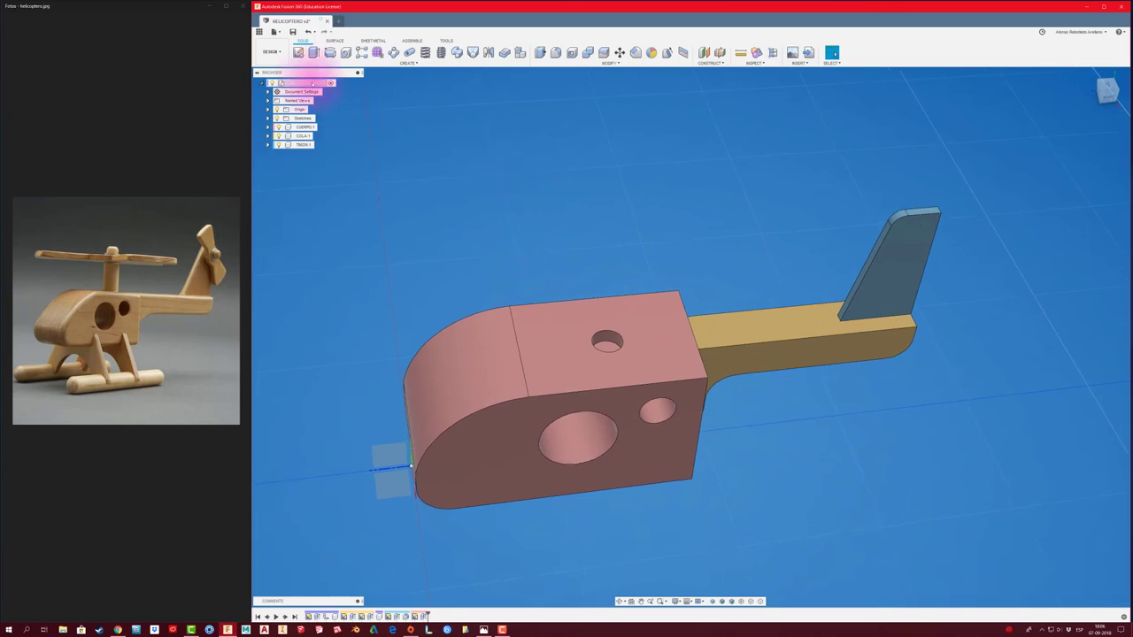
right_click(312, 84)
Create a new component named EJE HELICE and start a sketch on the top shaft hole's face
click(316, 154)
text(EJE HELICE)
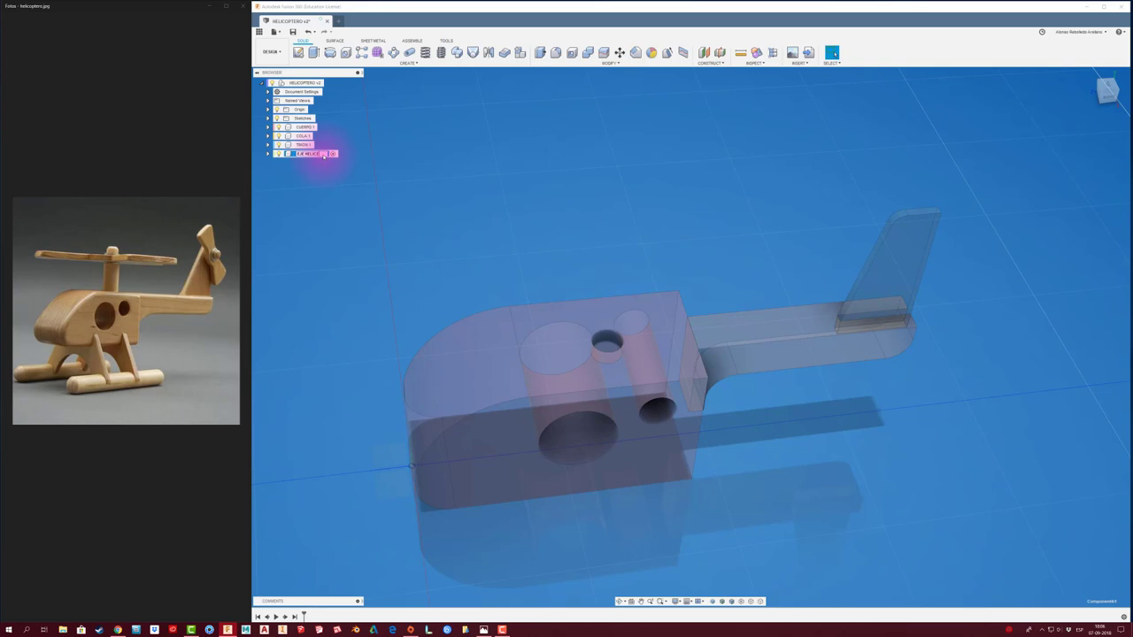
key(Return)
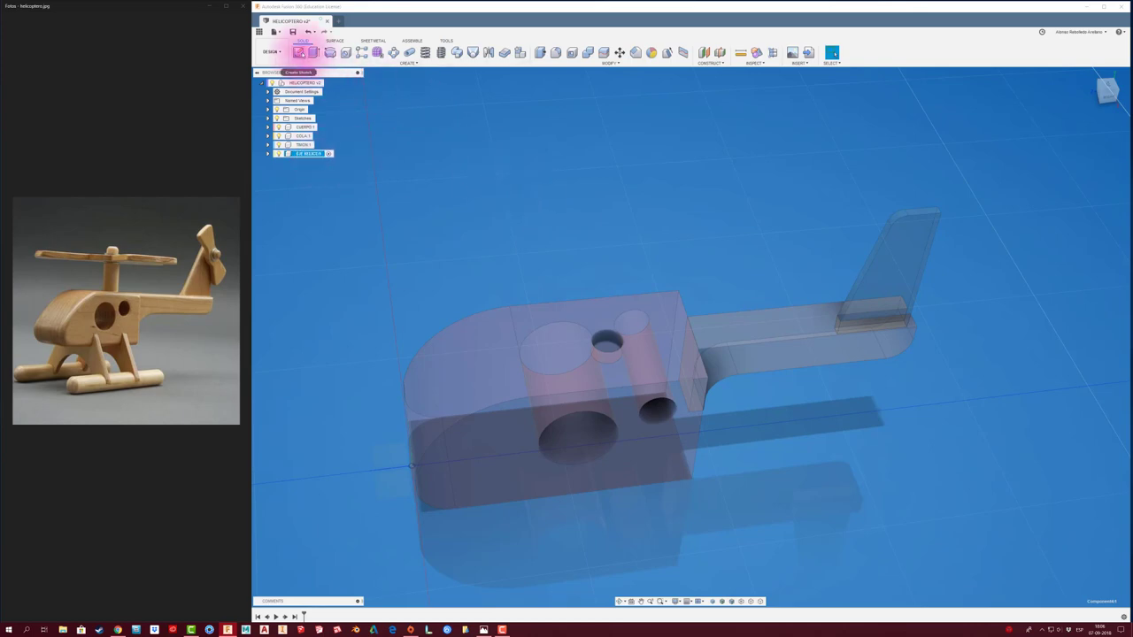
click(300, 52)
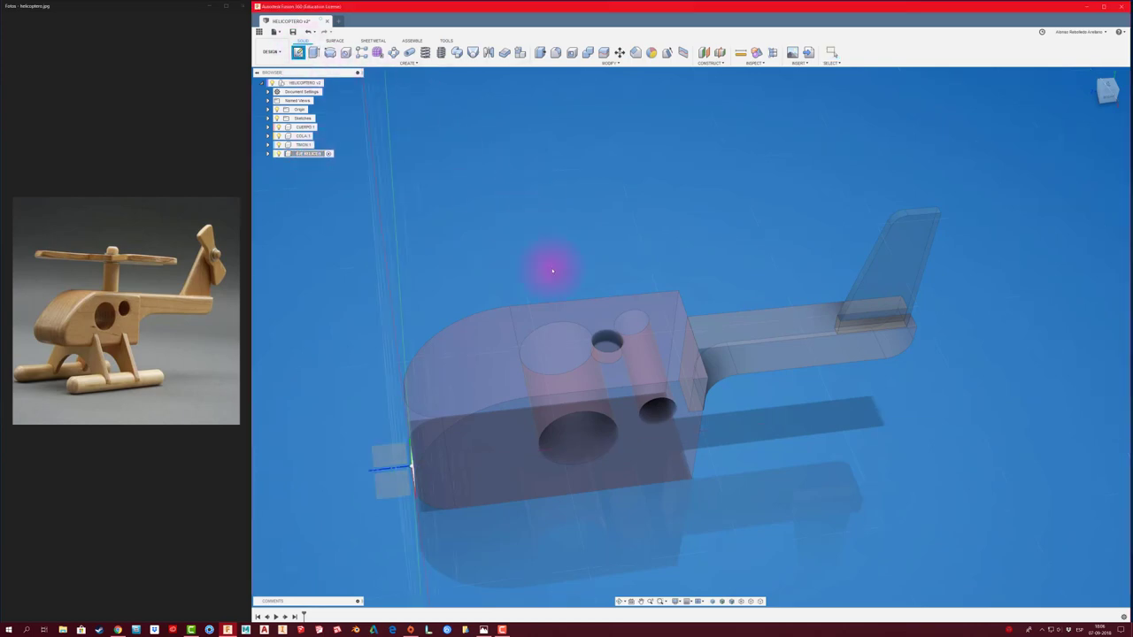
click(607, 350)
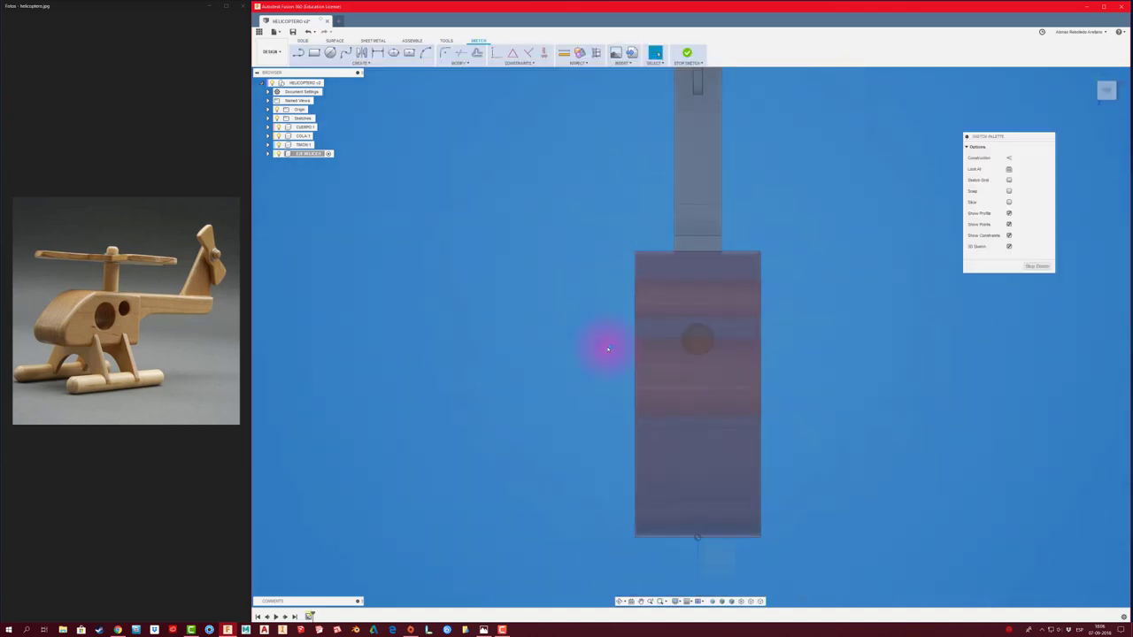
Extrude the hole circle upward 27 mm into a cylindrical rotor shaft body
key(e)
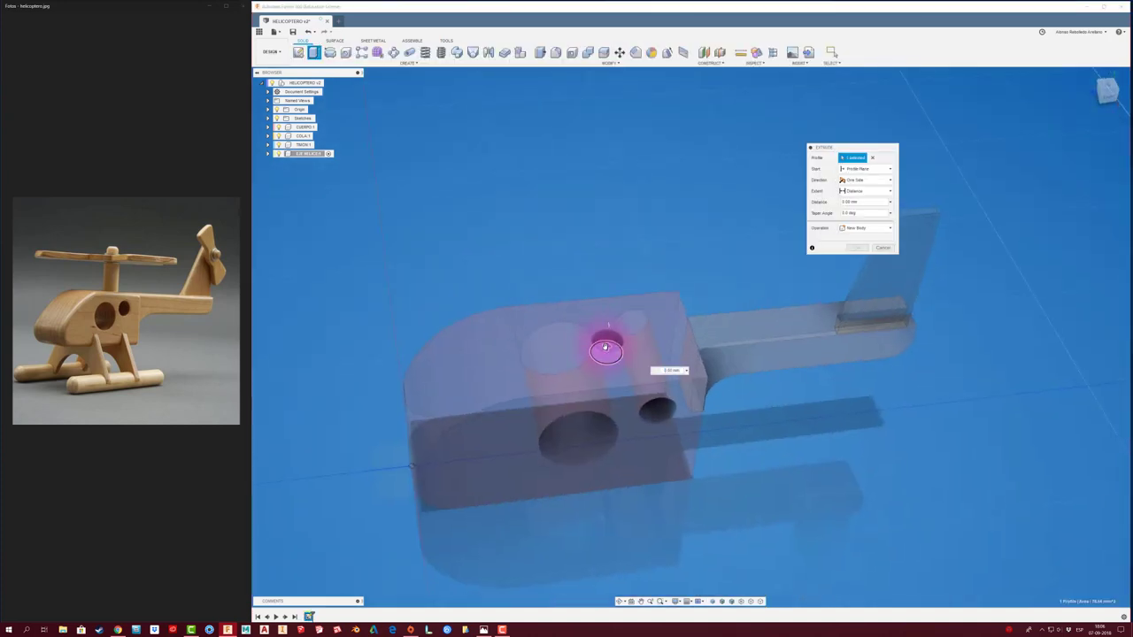
drag(607, 350, 608, 292)
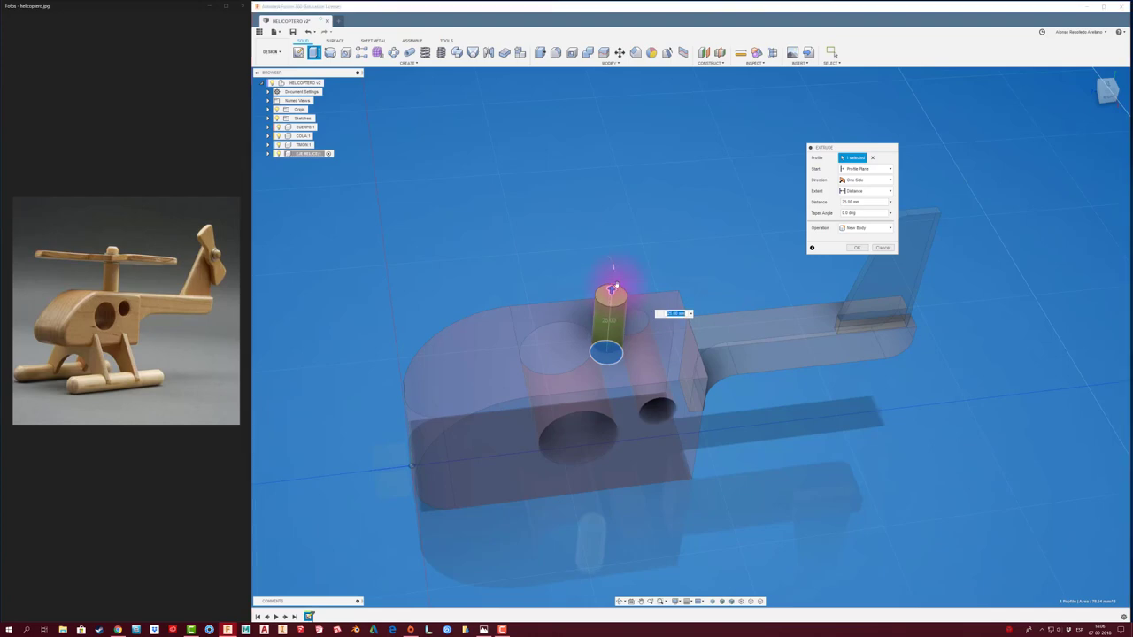
shift+middle_drag(607, 292, 1016, 146)
click(1107, 95)
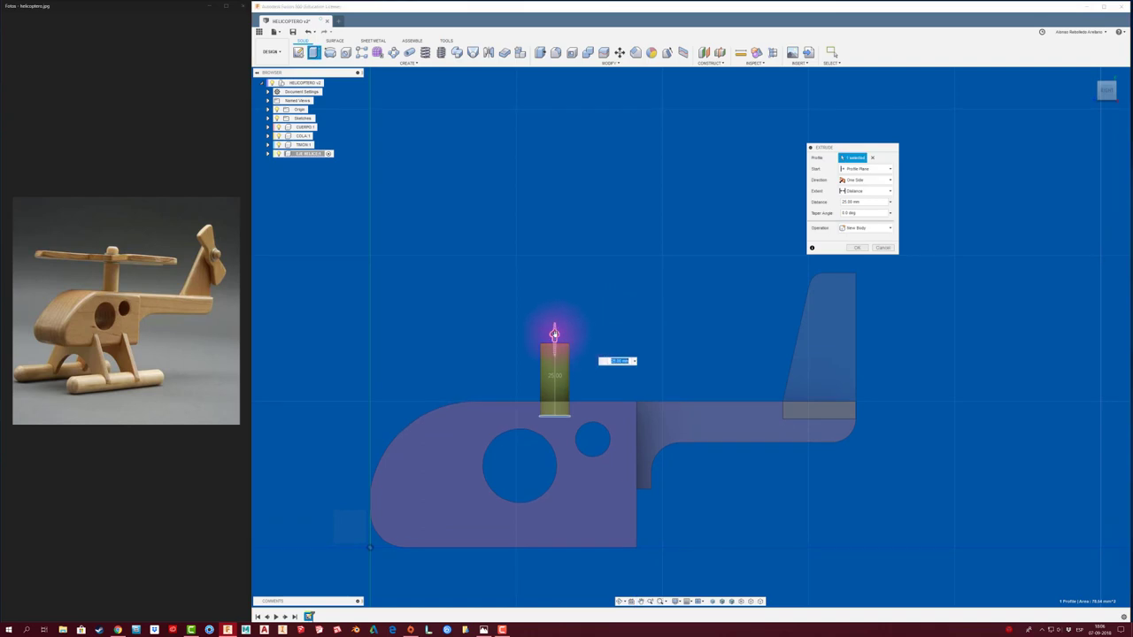
drag(554, 336, 554, 333)
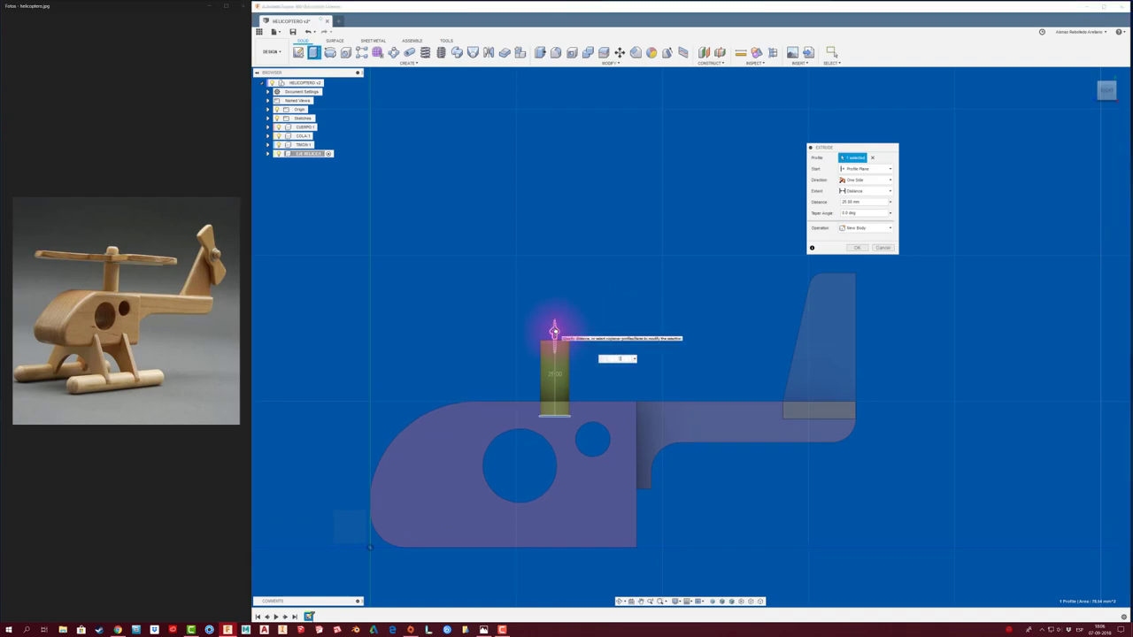
key(Return)
mouse_move(746, 220)
shift+middle_down()
mouse_move(683, 238)
mouse_move(518, 197)
mouse_move(539, 195)
shift+middle_up()
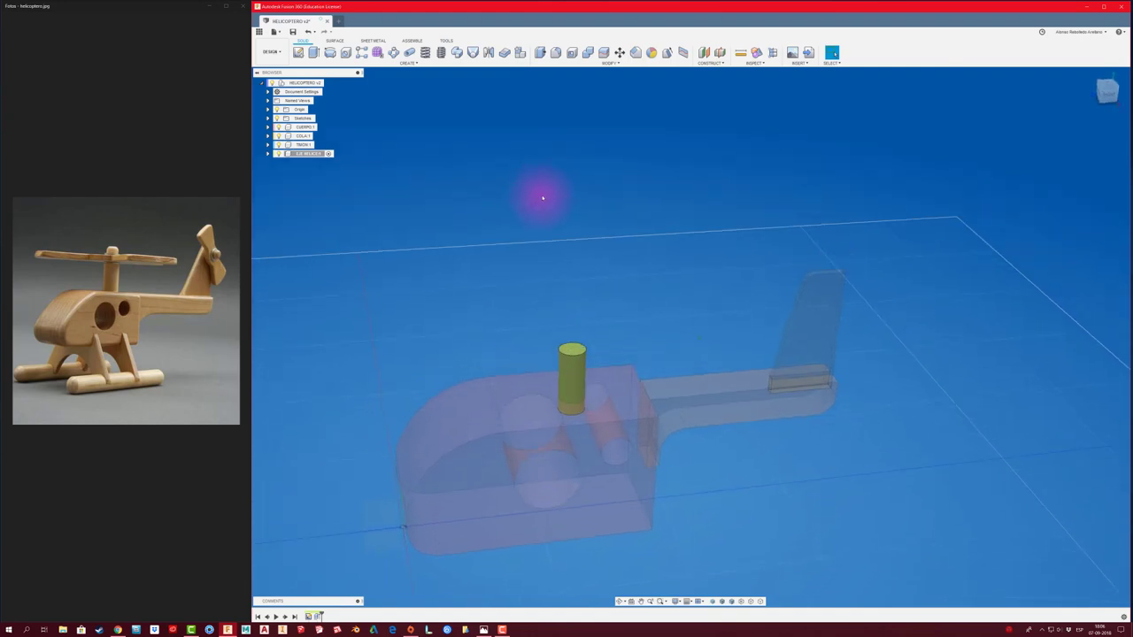
Activate the root design, drag the shaft, boom and fin apart to test, then revert positions
click(326, 83)
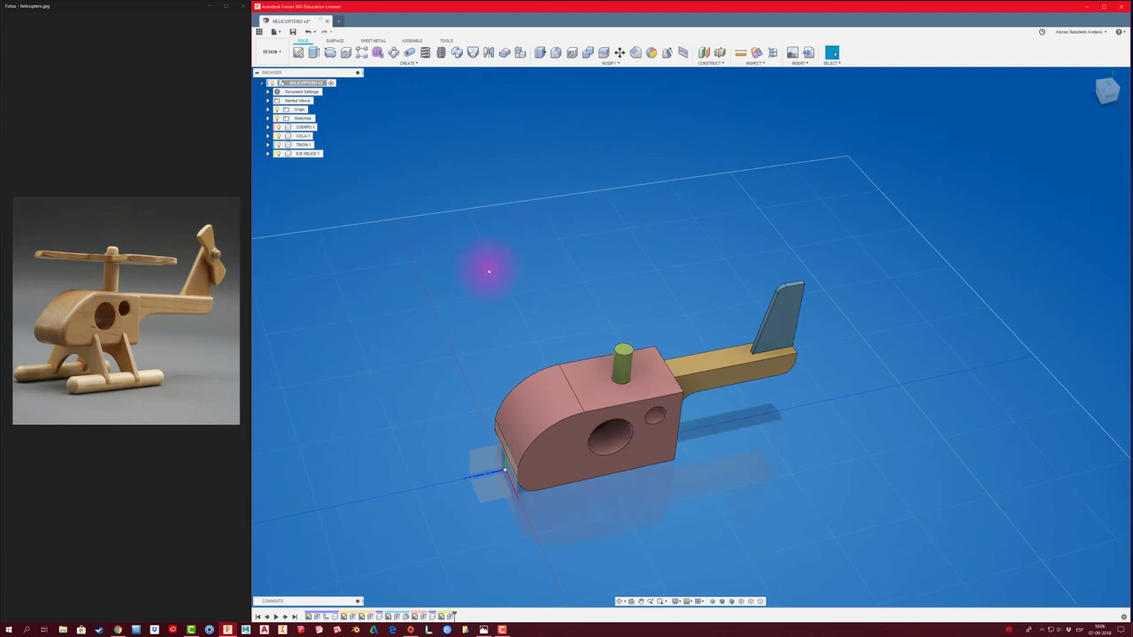
drag(620, 363, 670, 287)
drag(752, 318, 827, 328)
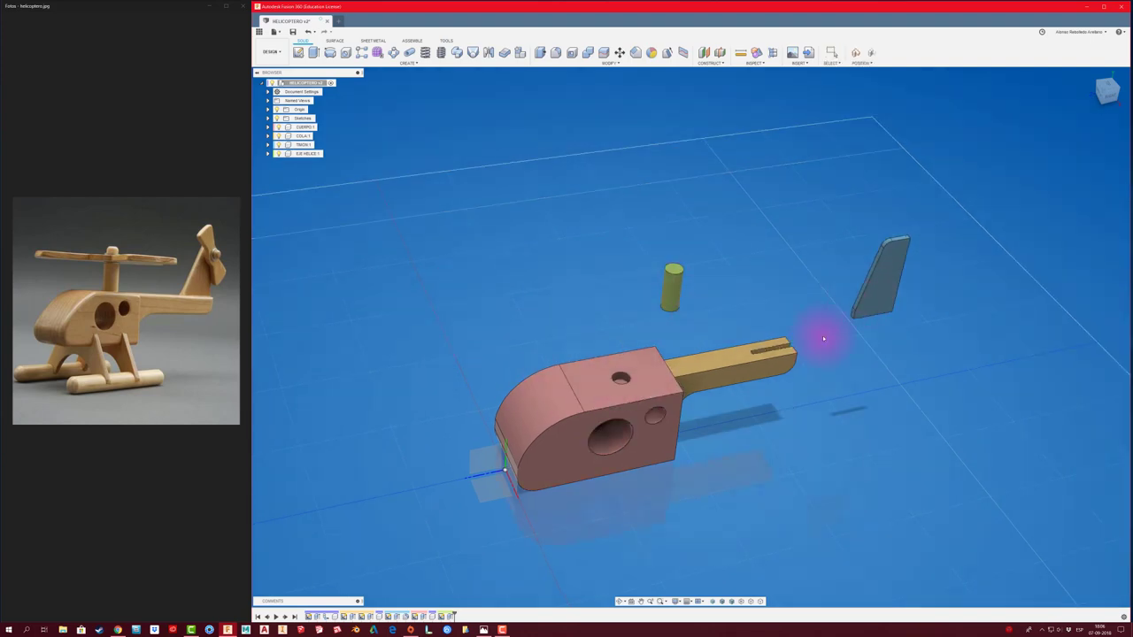
drag(779, 363, 929, 392)
drag(663, 430, 778, 445)
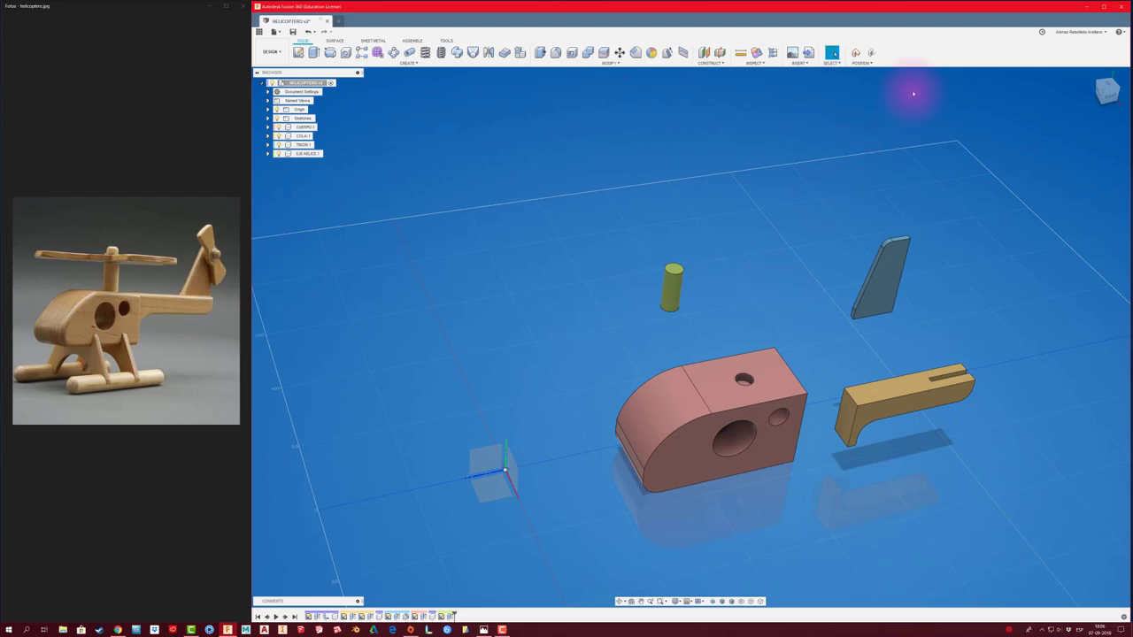
click(872, 54)
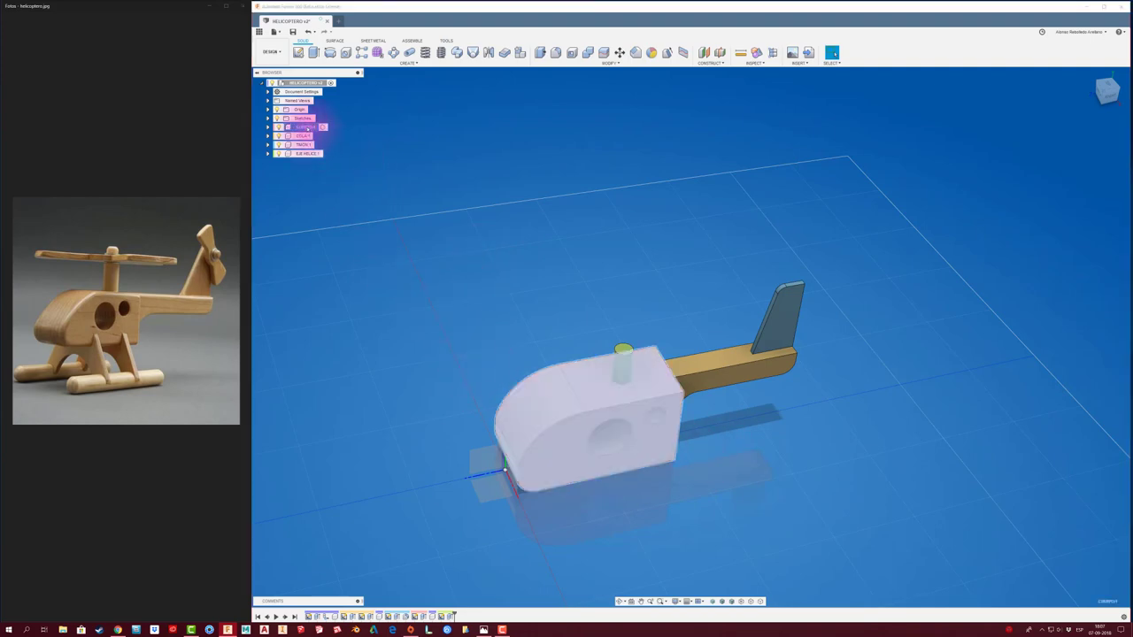
Ground the CUERPO body, drag-test the other parts again, and restore their assembled positions
right_click(308, 129)
click(324, 142)
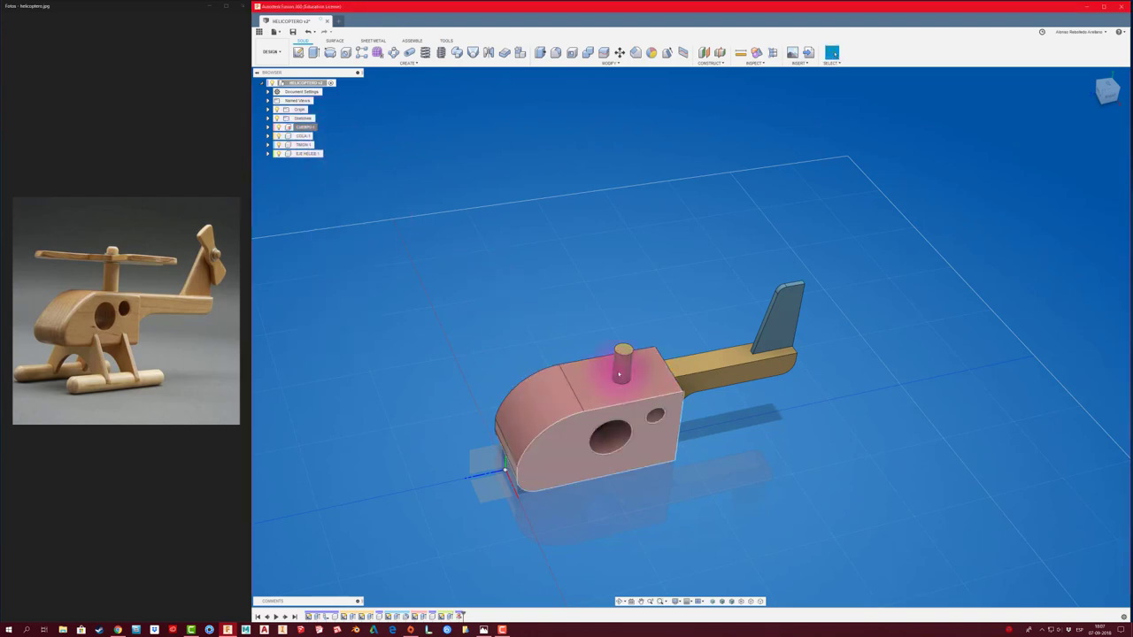
drag(624, 358, 630, 297)
drag(734, 368, 868, 381)
drag(790, 334, 879, 281)
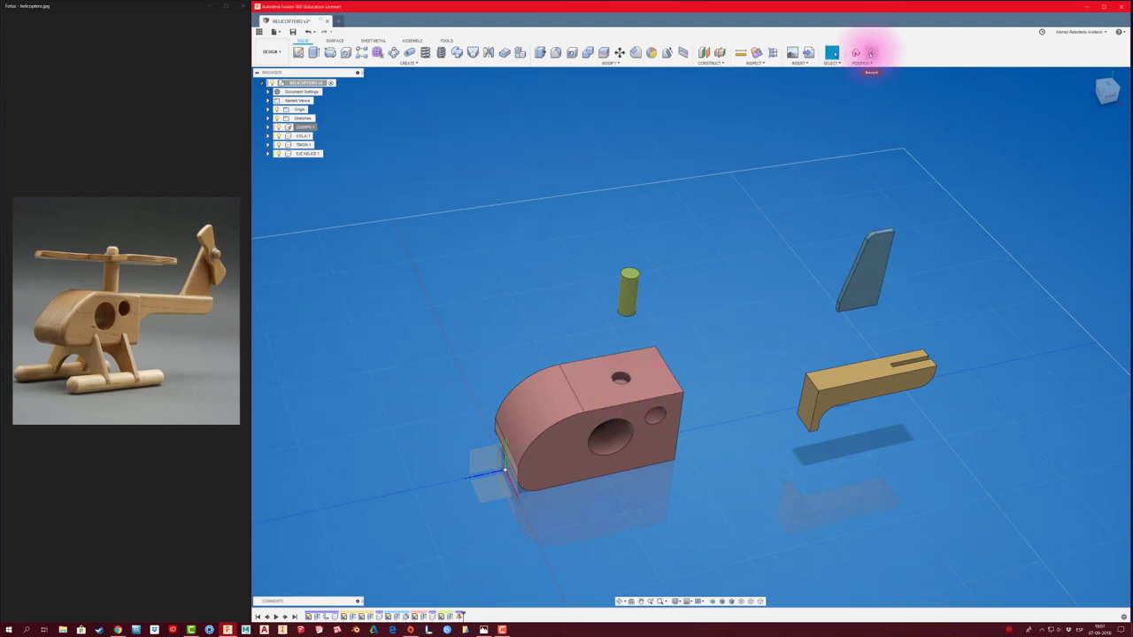
click(870, 53)
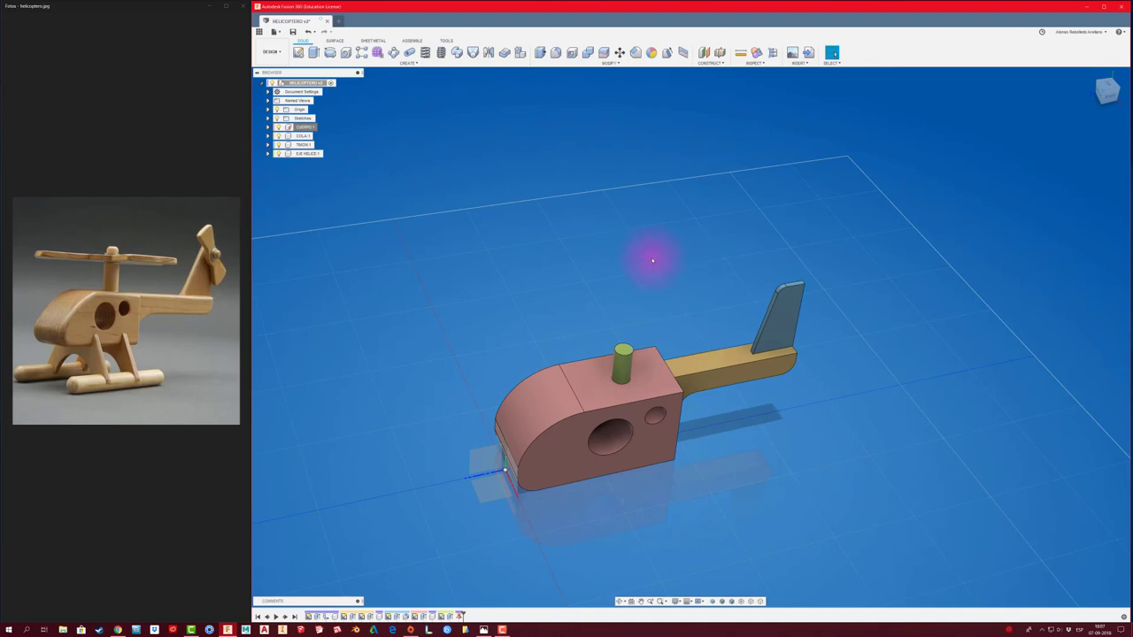
Zoom in on the helicopter and add a new empty component under the root design
scroll(627, 329, up, 5)
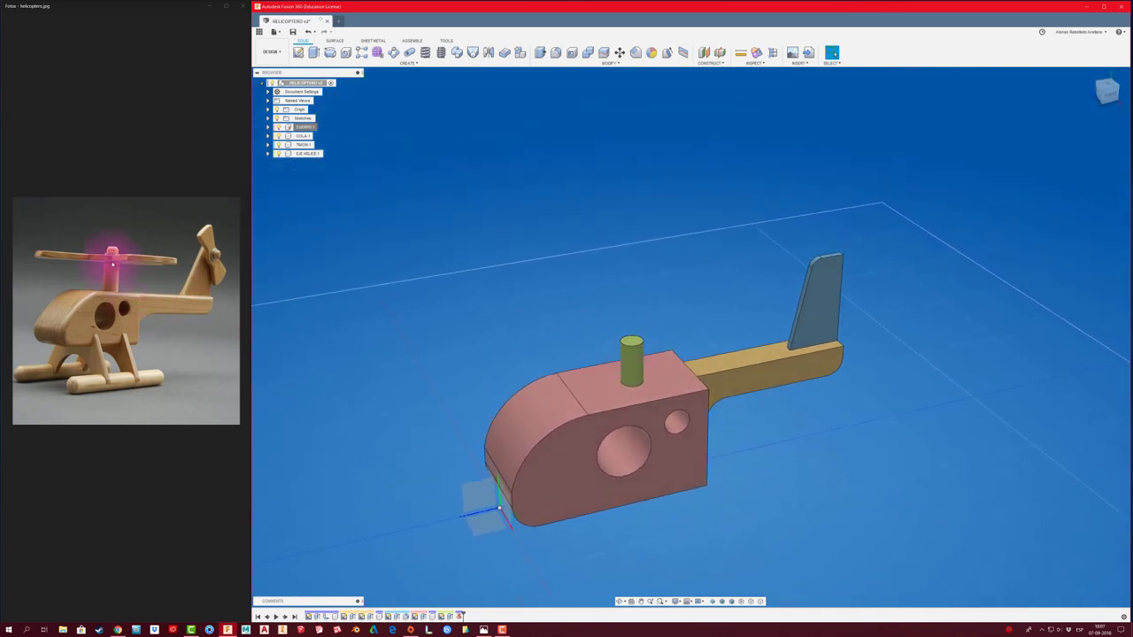
scroll(573, 267, up, 3)
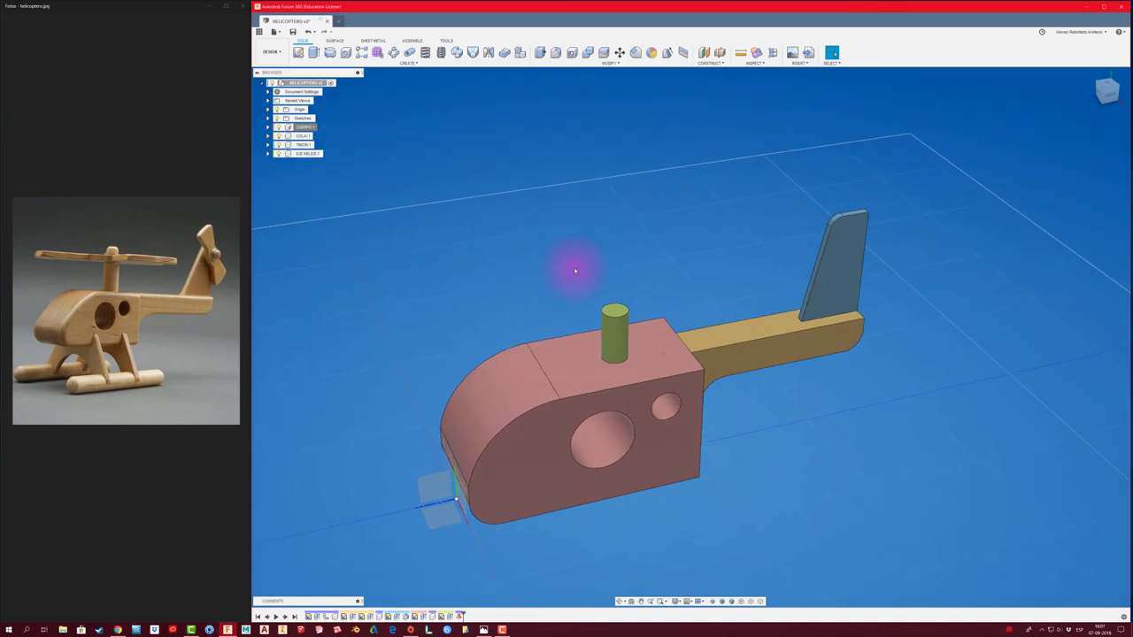
scroll(573, 267, down, 2)
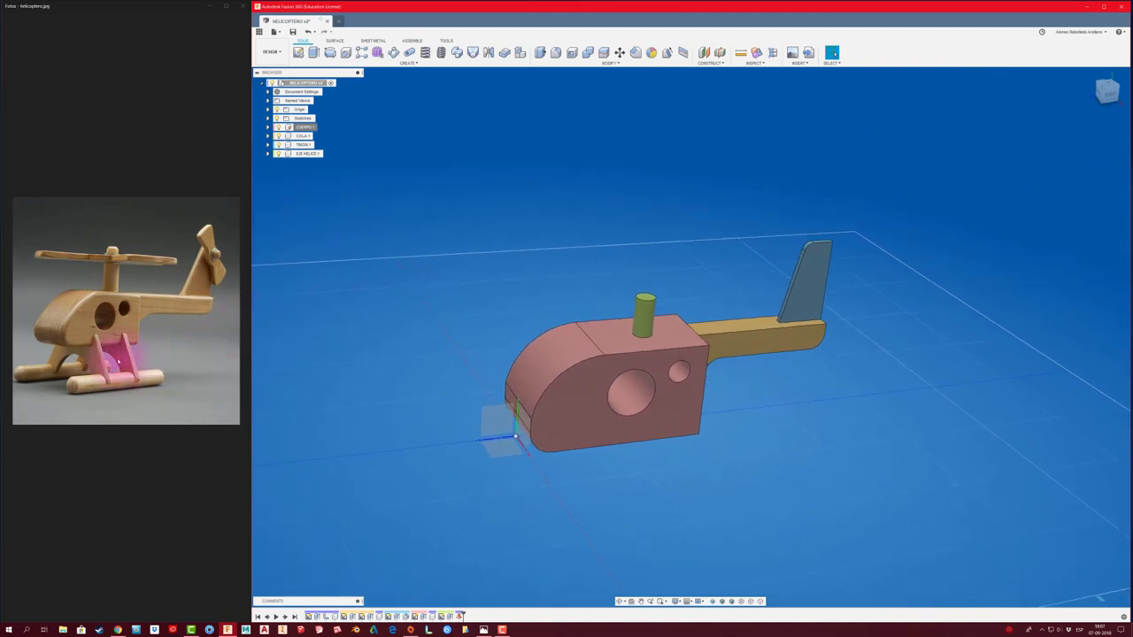
right_click(316, 83)
click(337, 89)
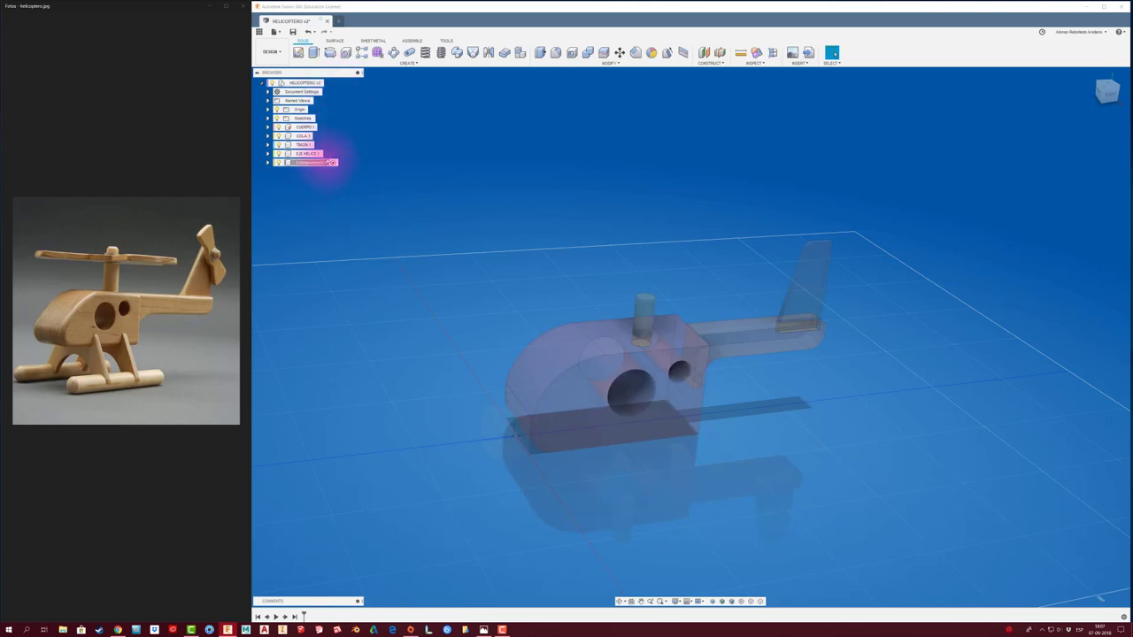
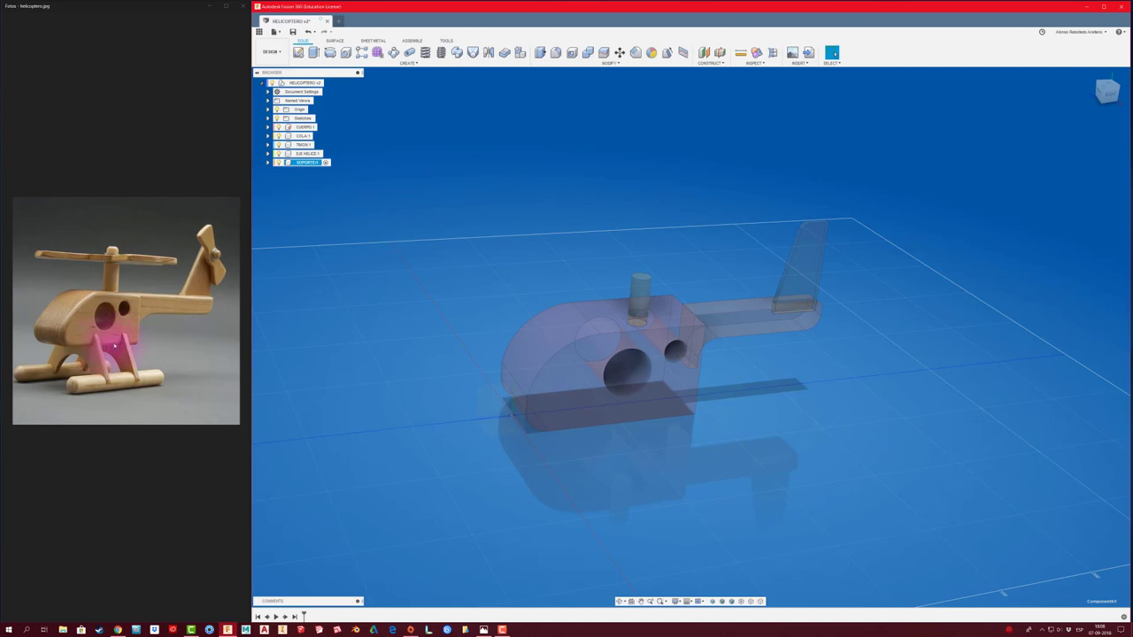
Start a new sketch on the helicopter body's rear face
shift+middle_drag(513, 319, 639, 471)
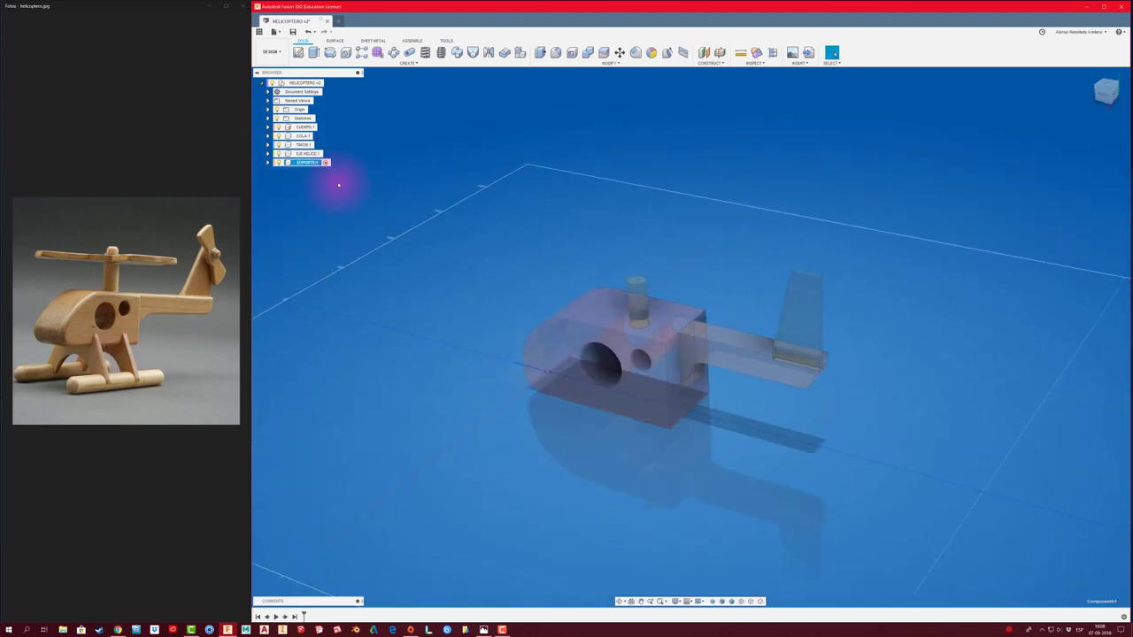
click(298, 52)
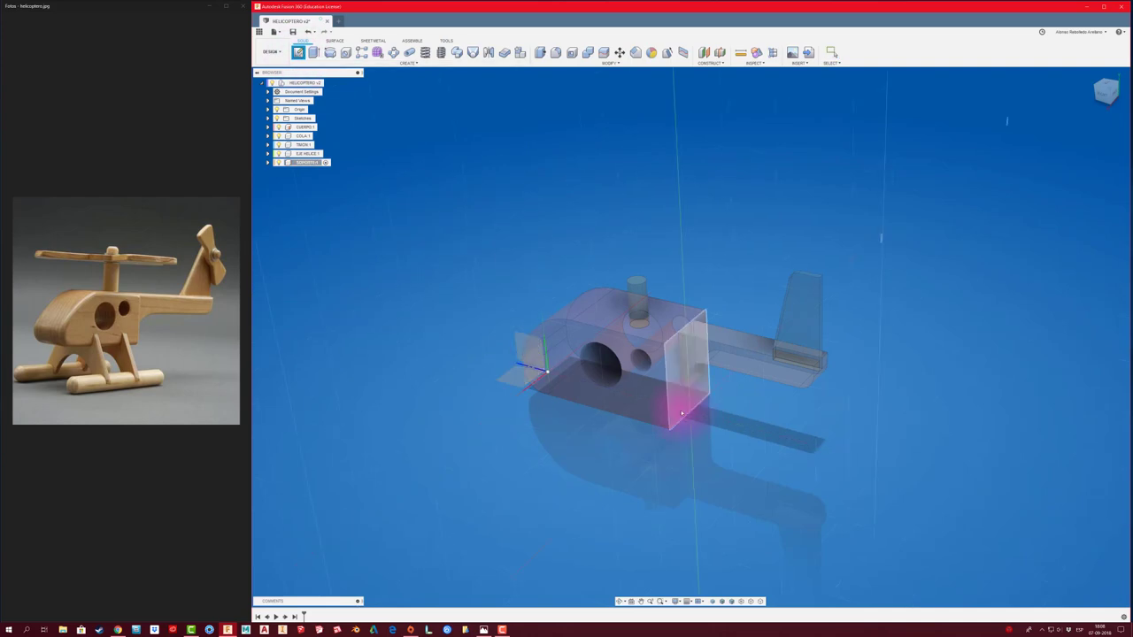
click(682, 413)
scroll(766, 324, up, 3)
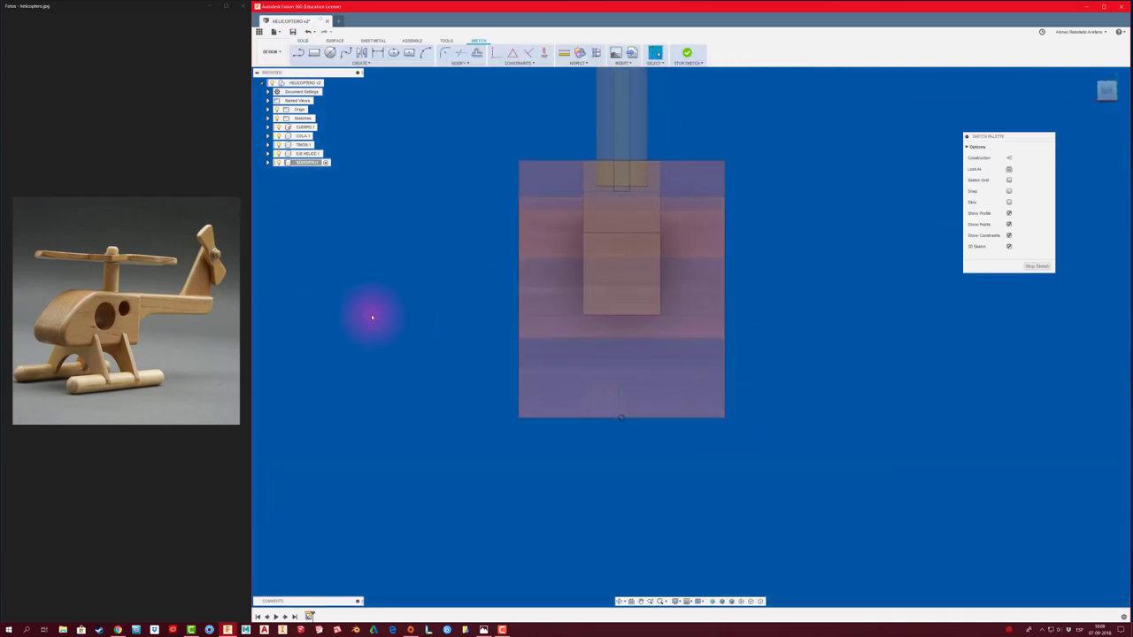
Draw a vertical line down from the bottom edge's midpoint and make it construction geometry
click(299, 53)
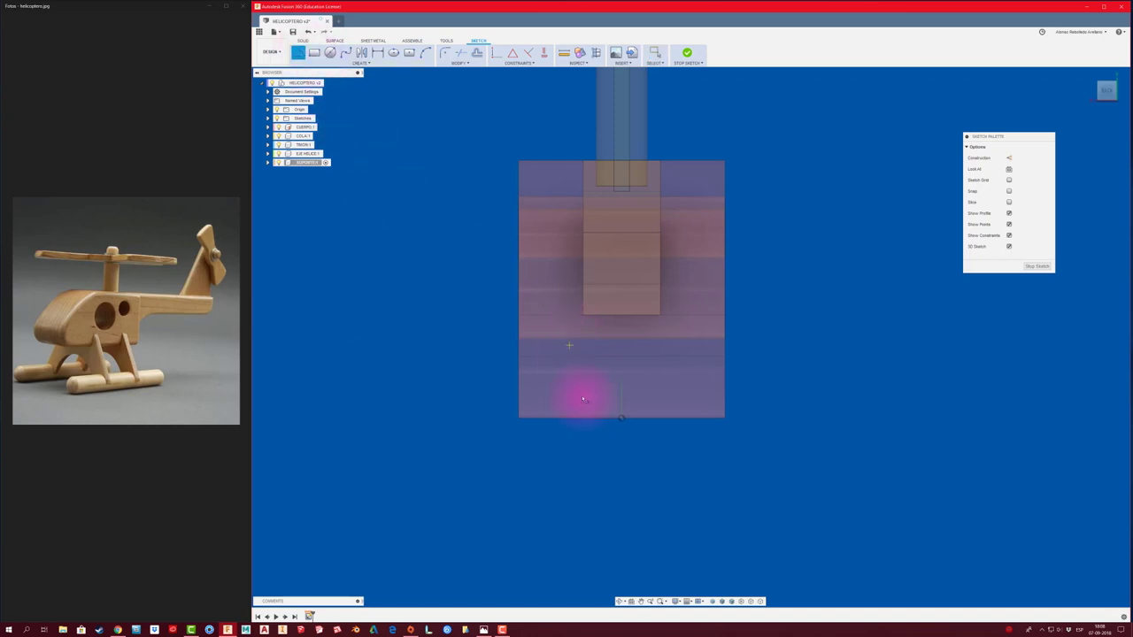
click(622, 418)
click(621, 472)
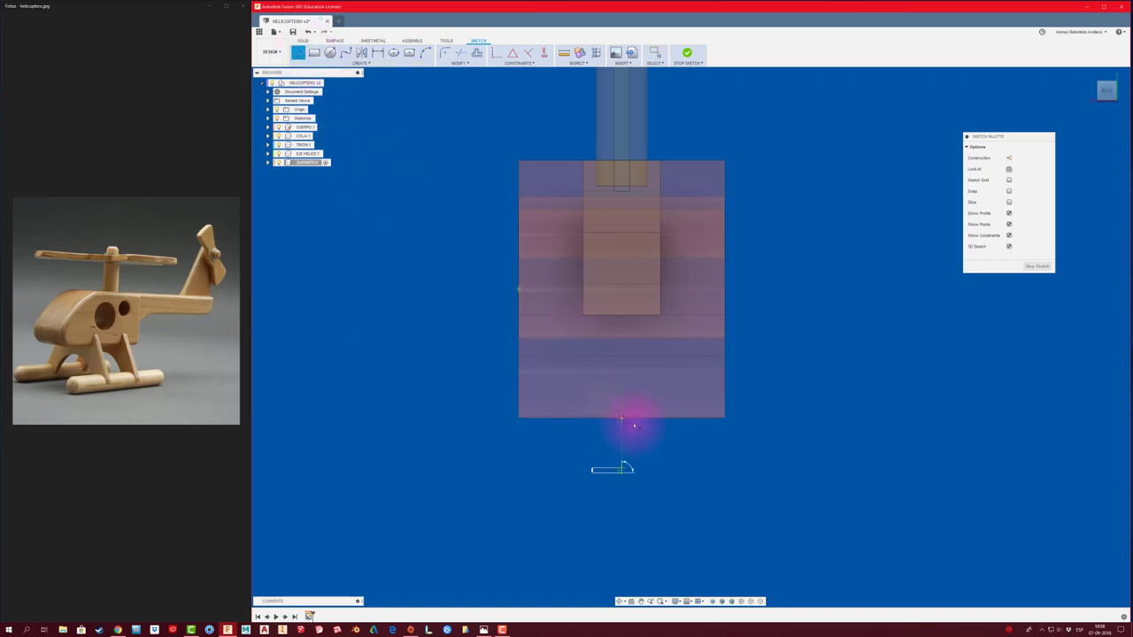
right_click(622, 270)
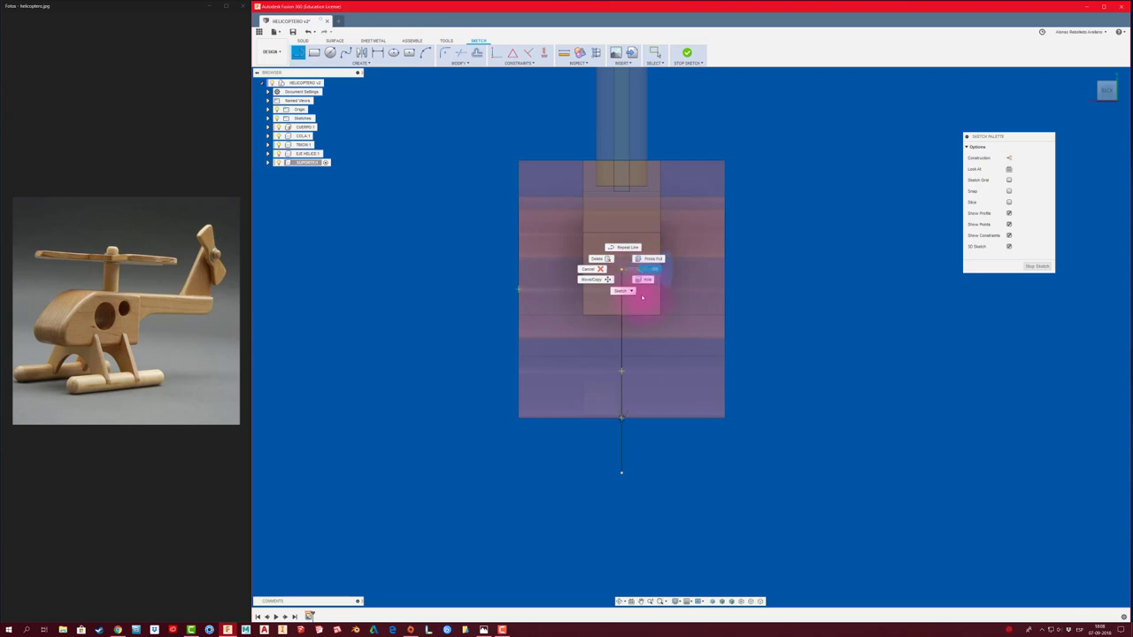
click(647, 268)
click(1008, 158)
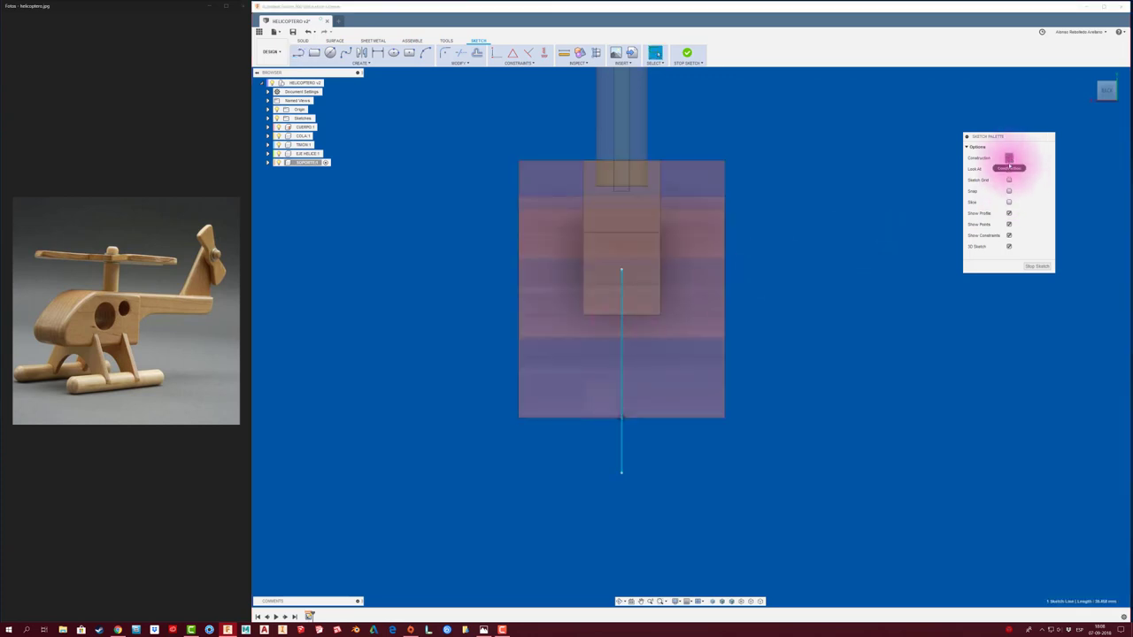
click(298, 53)
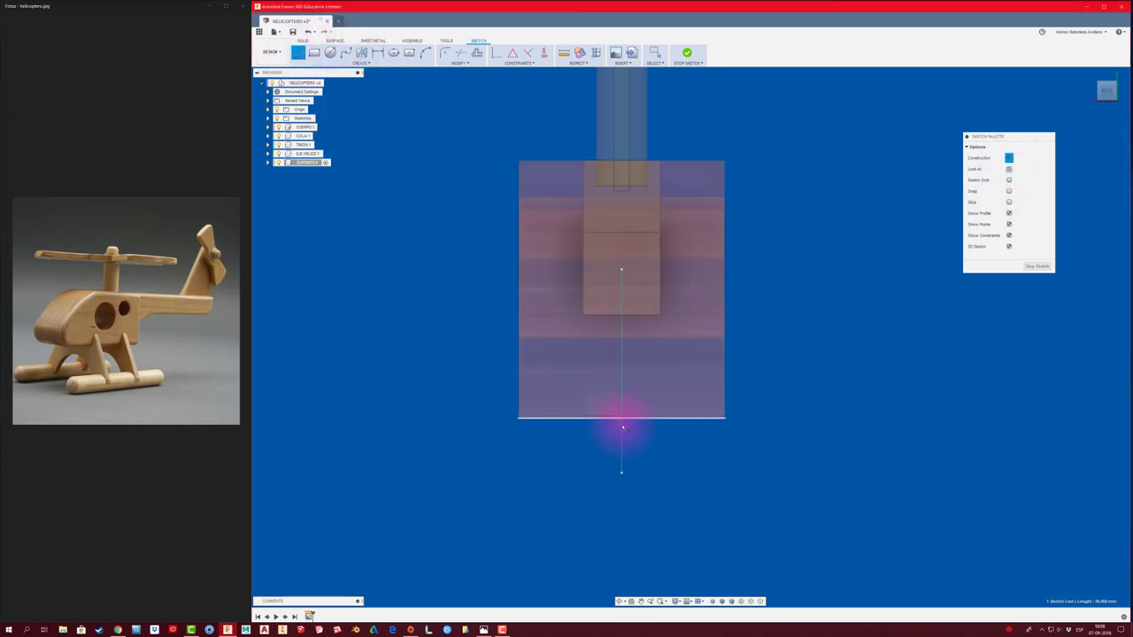
Draw a slanted line running down and outward from the body's lower left edge
mouse_move(622, 418)
mouse_down()
mouse_move(522, 421)
mouse_move(518, 361)
mouse_move(486, 391)
mouse_move(475, 450)
mouse_up()
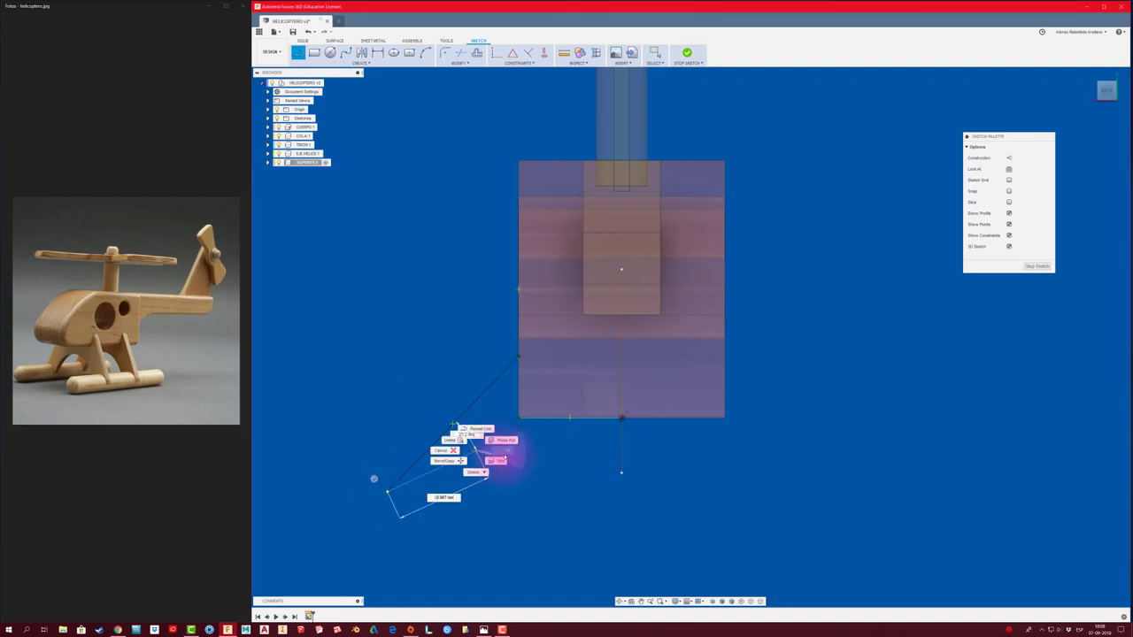
key(Escape)
key(l)
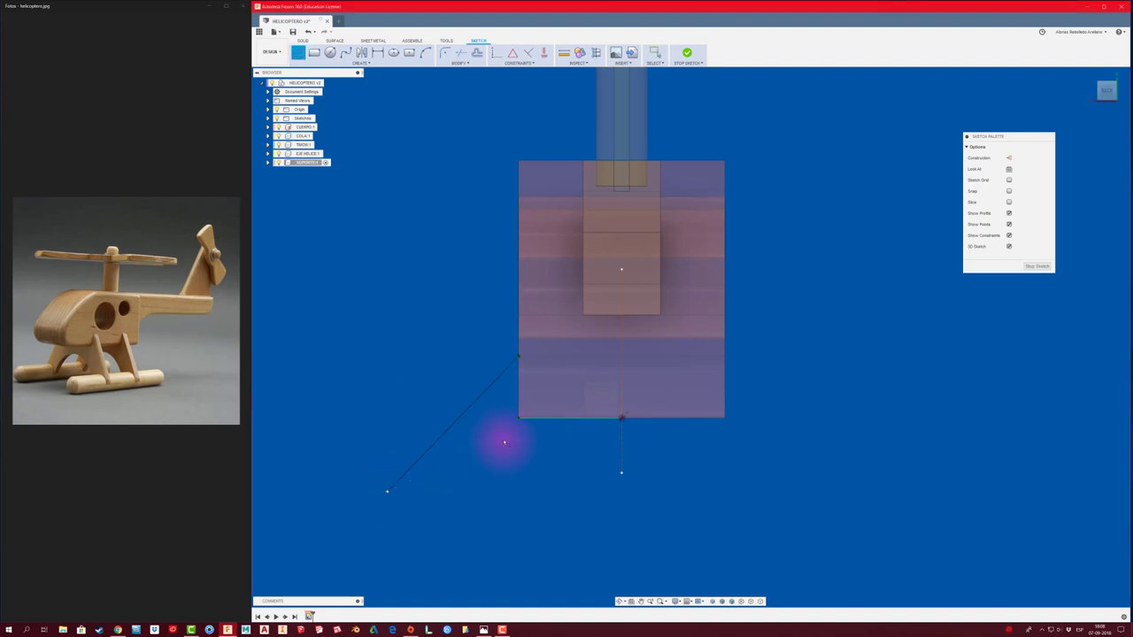
click(518, 416)
key(Escape)
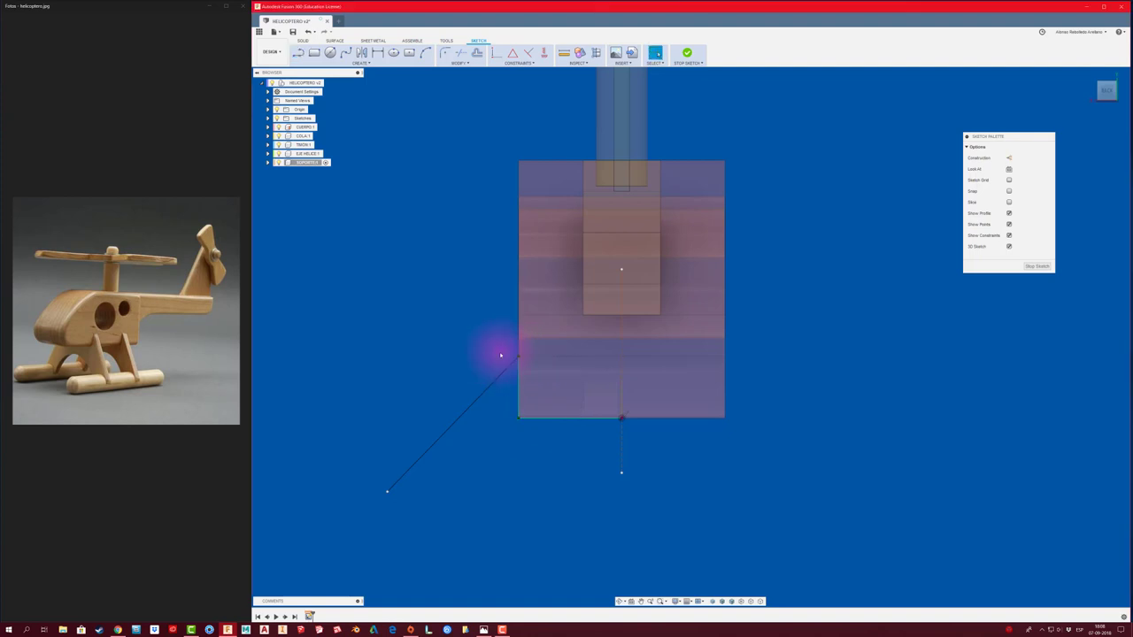
Dimension the slanted line at 30° from the body's side edge
key(d)
click(489, 386)
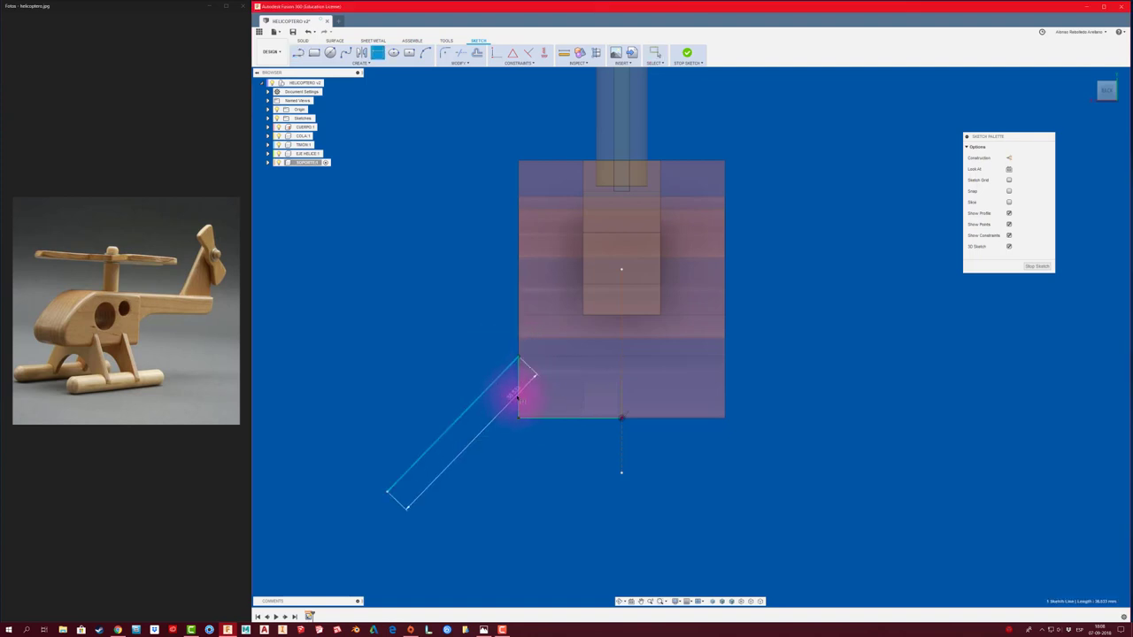
click(497, 422)
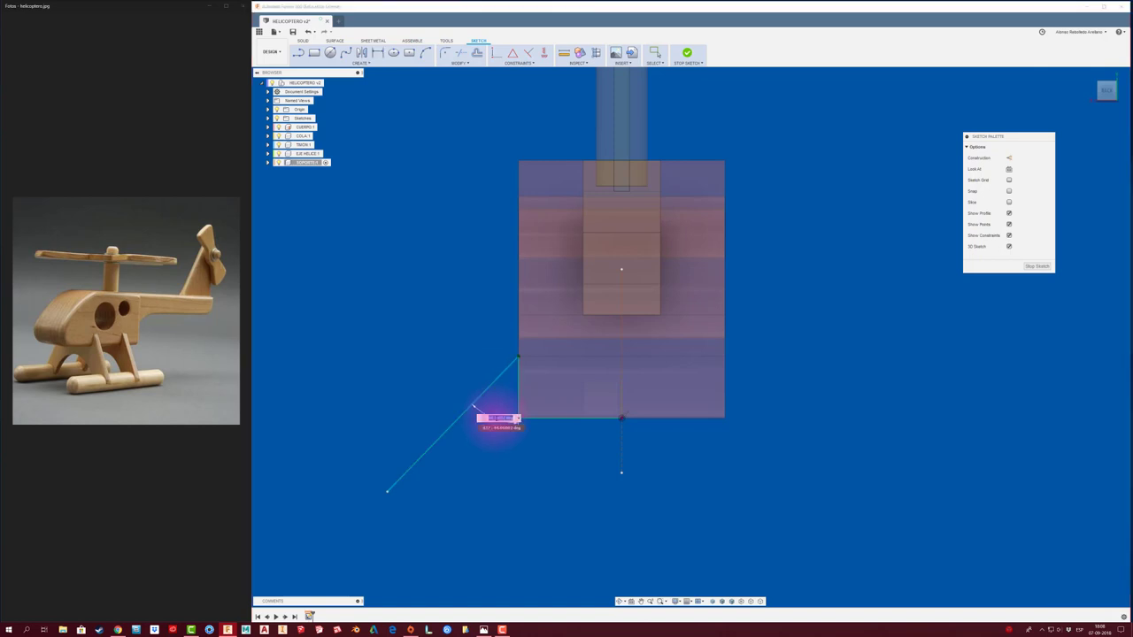
key(Return)
scroll(518, 461, down, 2)
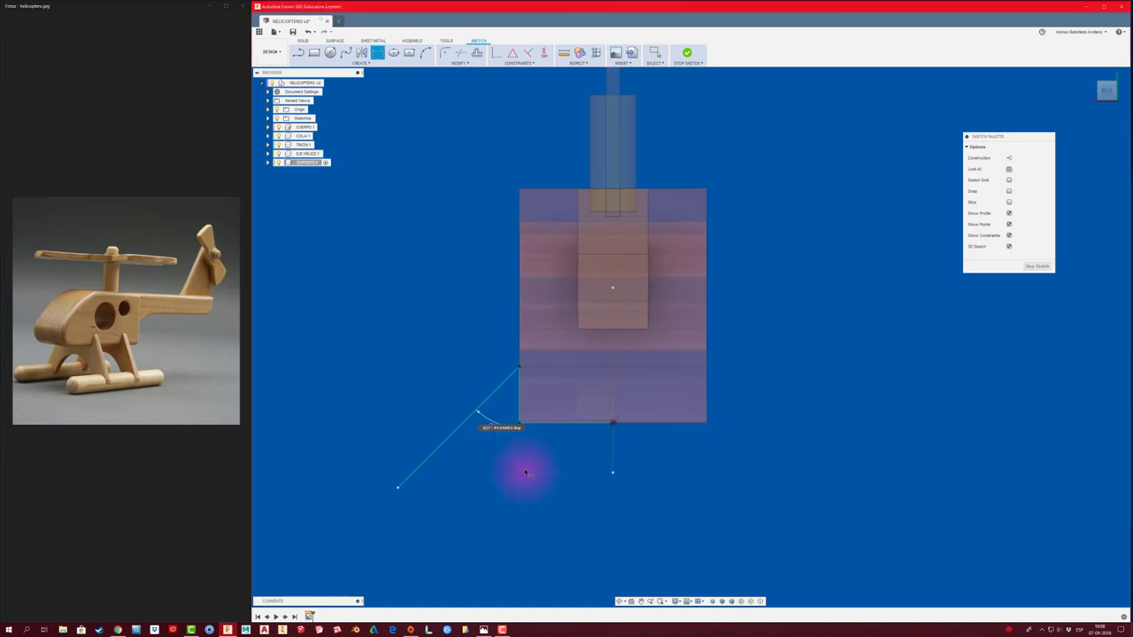
scroll(531, 455, down, 1)
key(Escape)
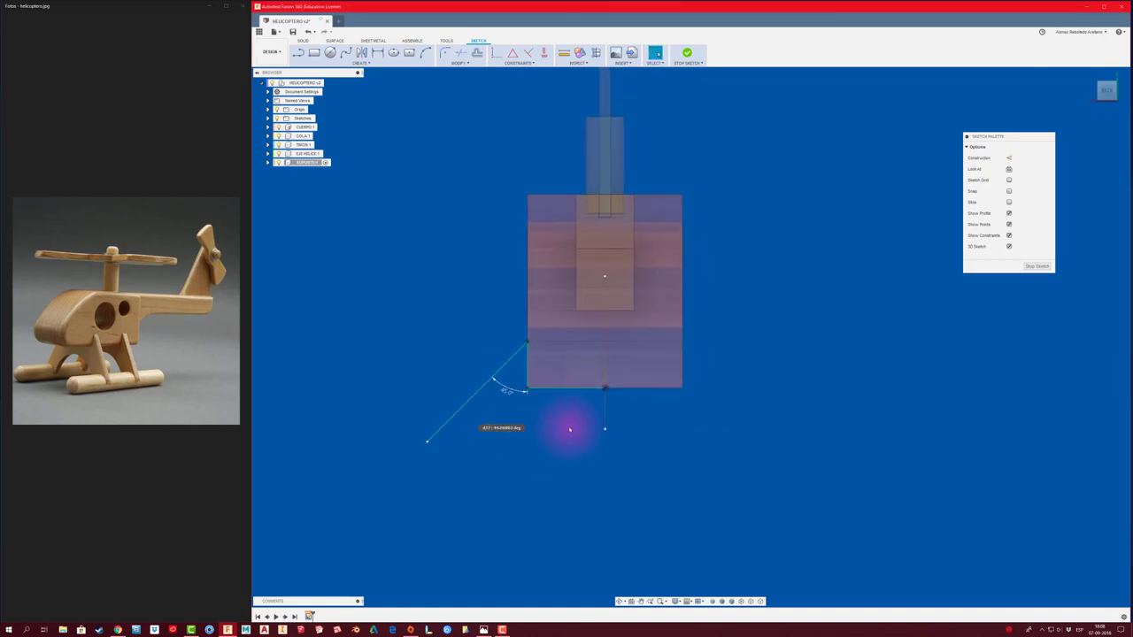
middle_drag(536, 425, 549, 413)
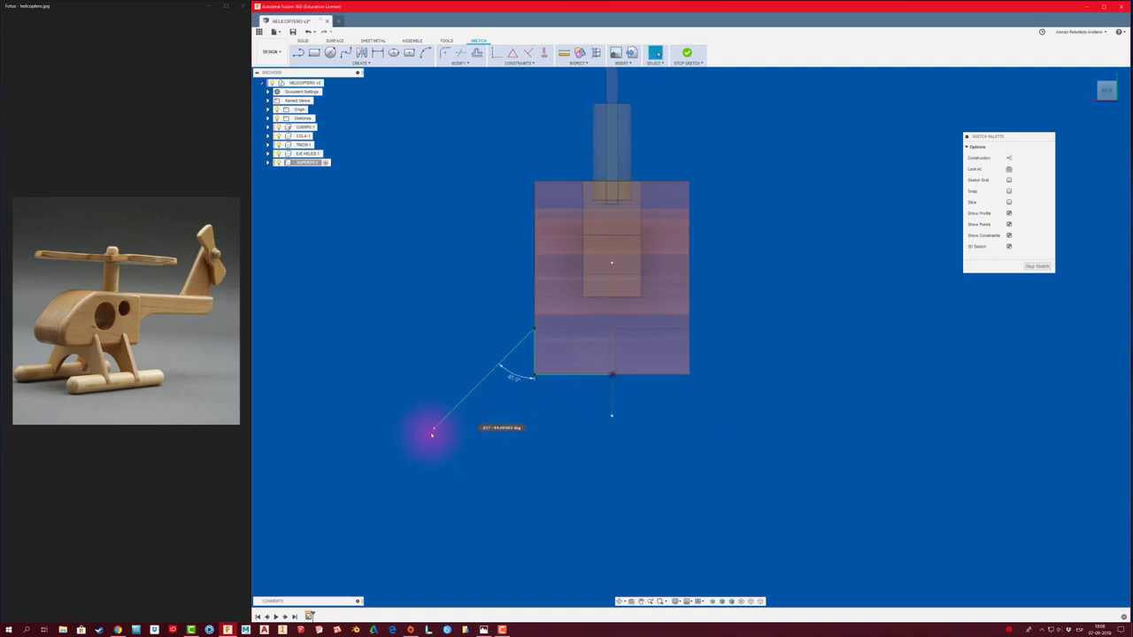
click(511, 378)
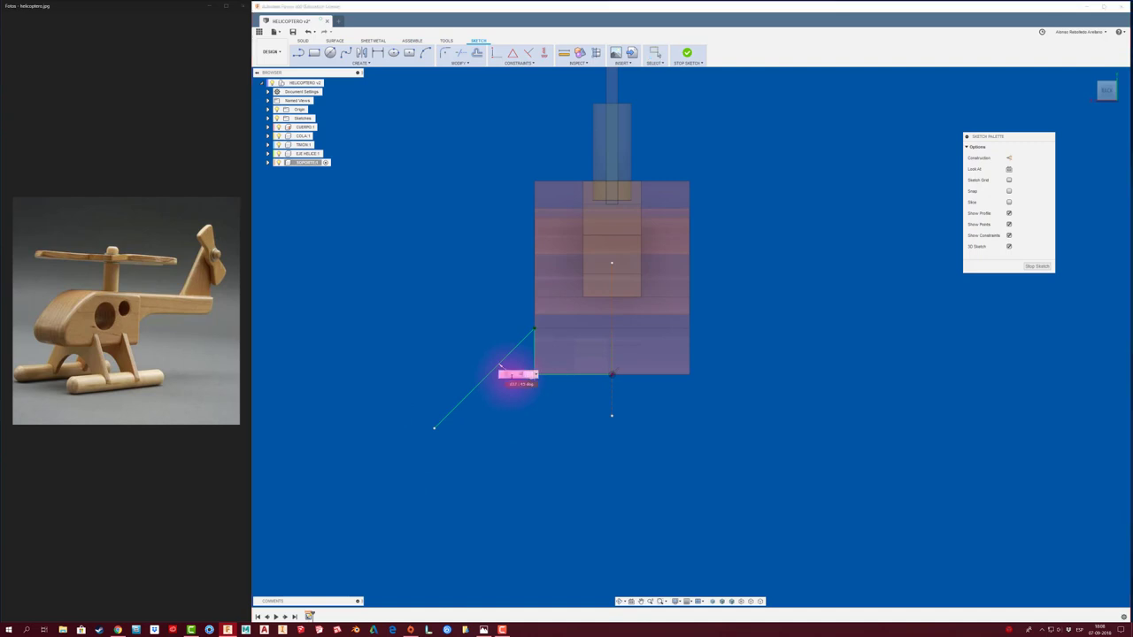
text(30)
key(Return)
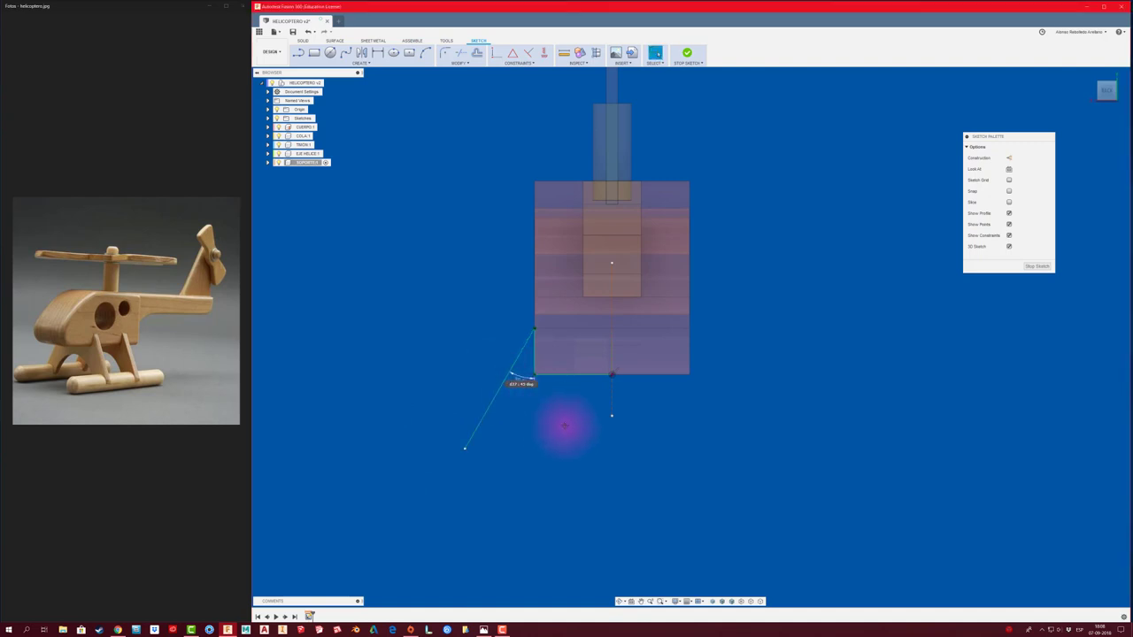
middle_drag(565, 426, 549, 413)
scroll(556, 422, up, 2)
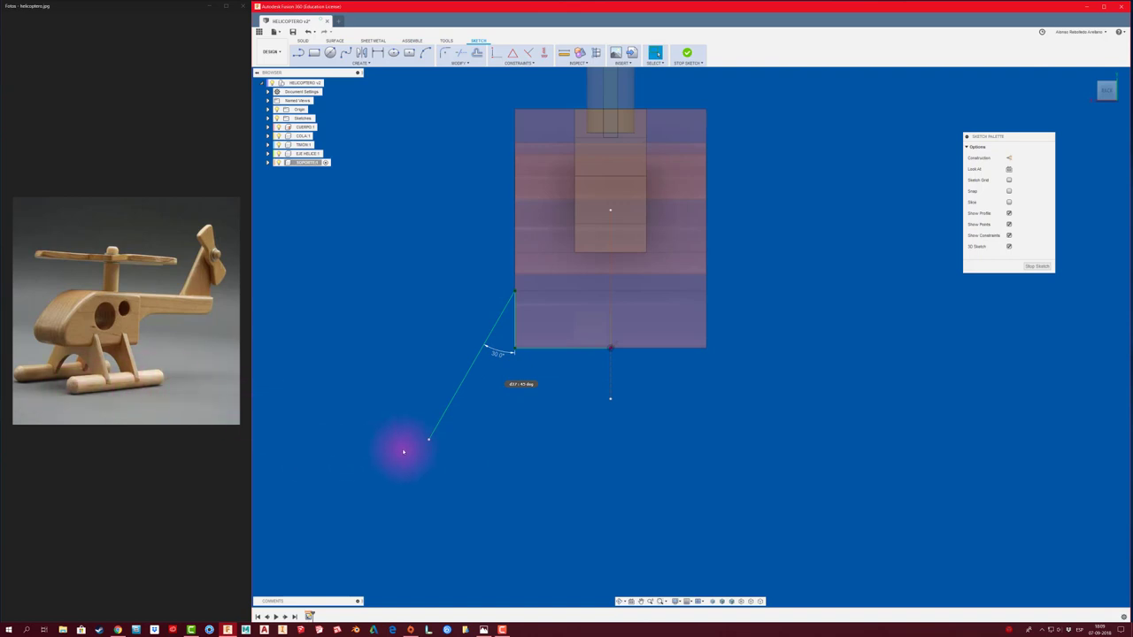
Draw a 15.00 horizontal foot line rightward from the slanted line's lower end
click(330, 53)
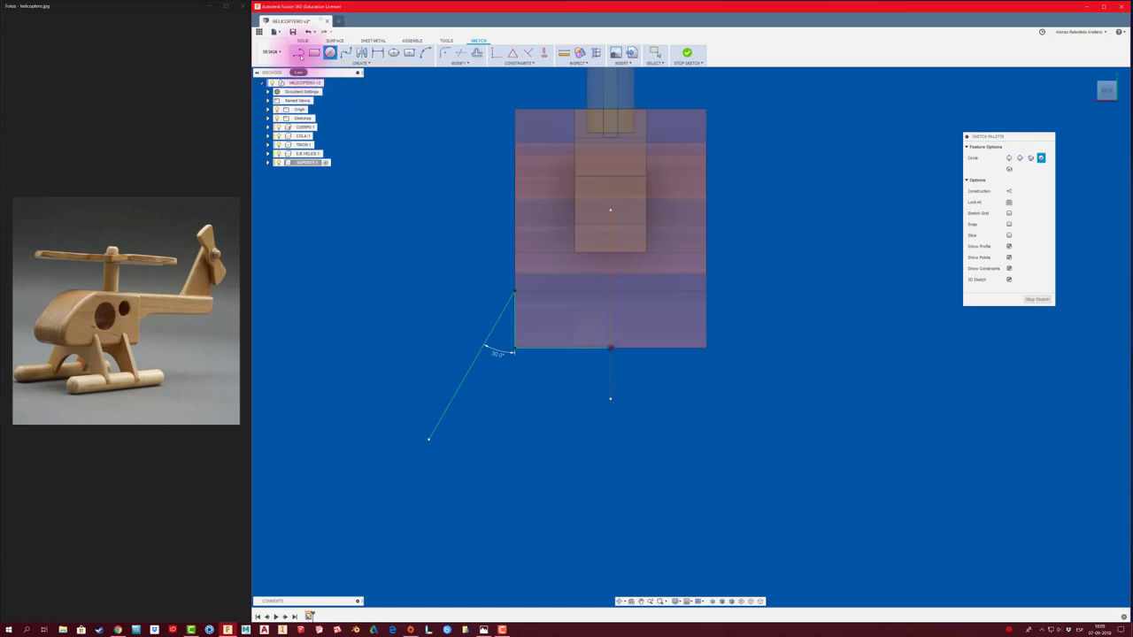
click(298, 52)
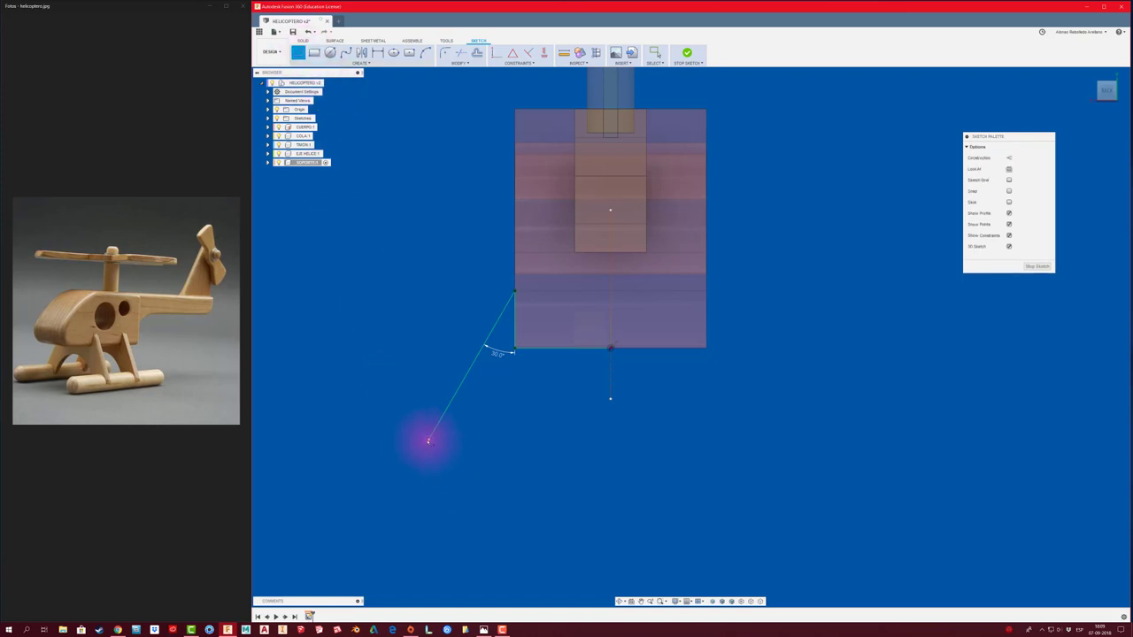
click(428, 440)
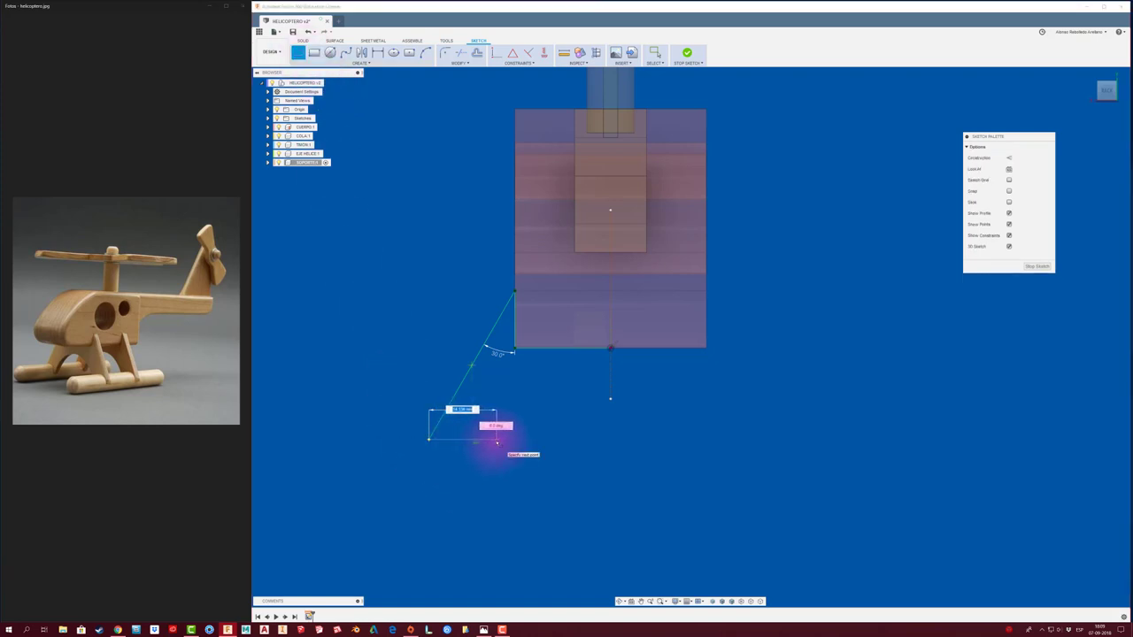
text(15)
click(498, 440)
key(Escape)
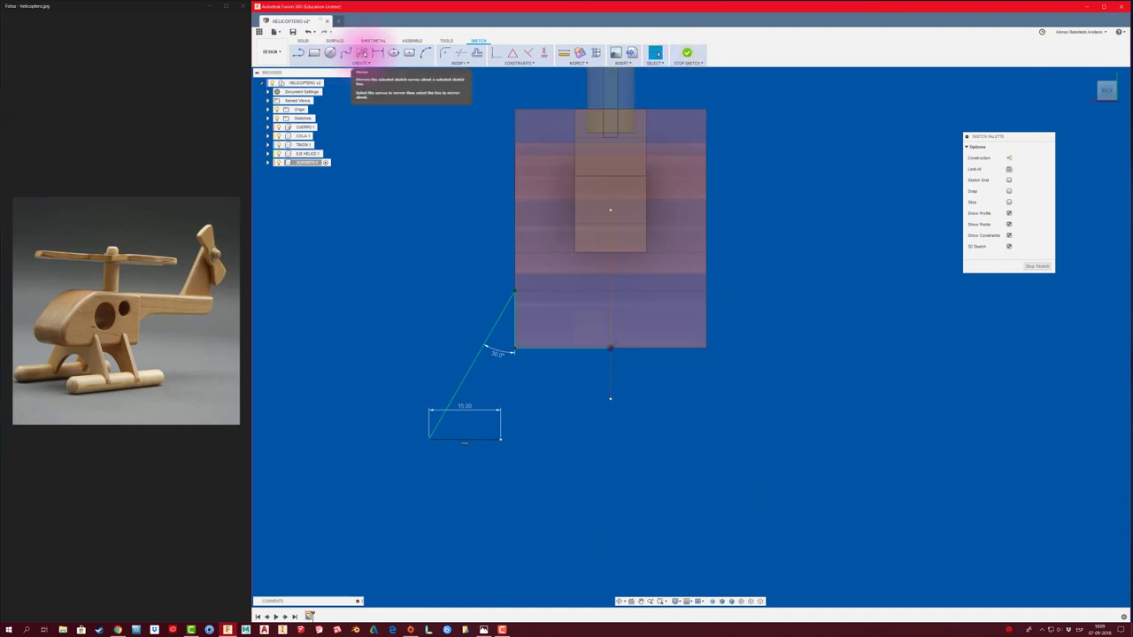
Mirror the slanted line and foot across the vertical construction centreline
click(362, 52)
drag(564, 444, 639, 520)
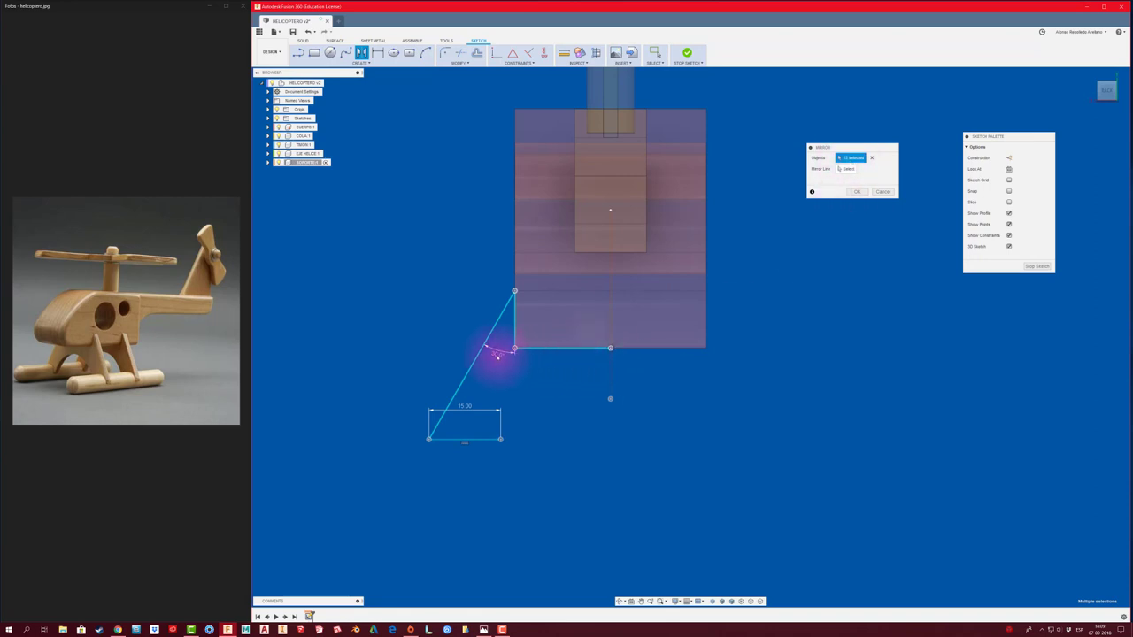
click(844, 173)
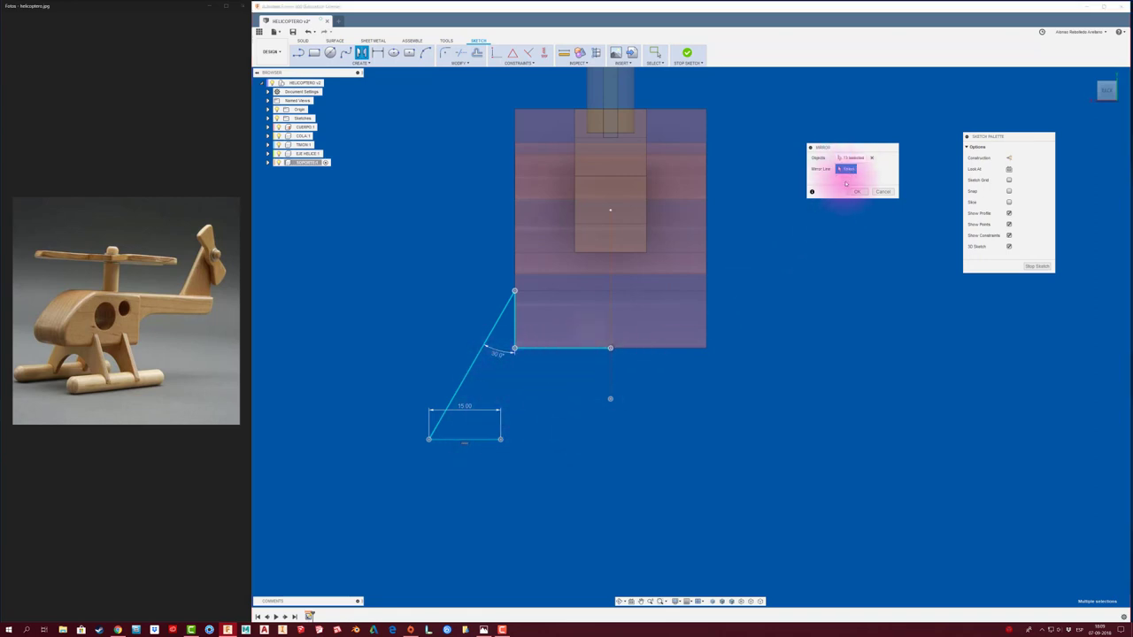
click(610, 375)
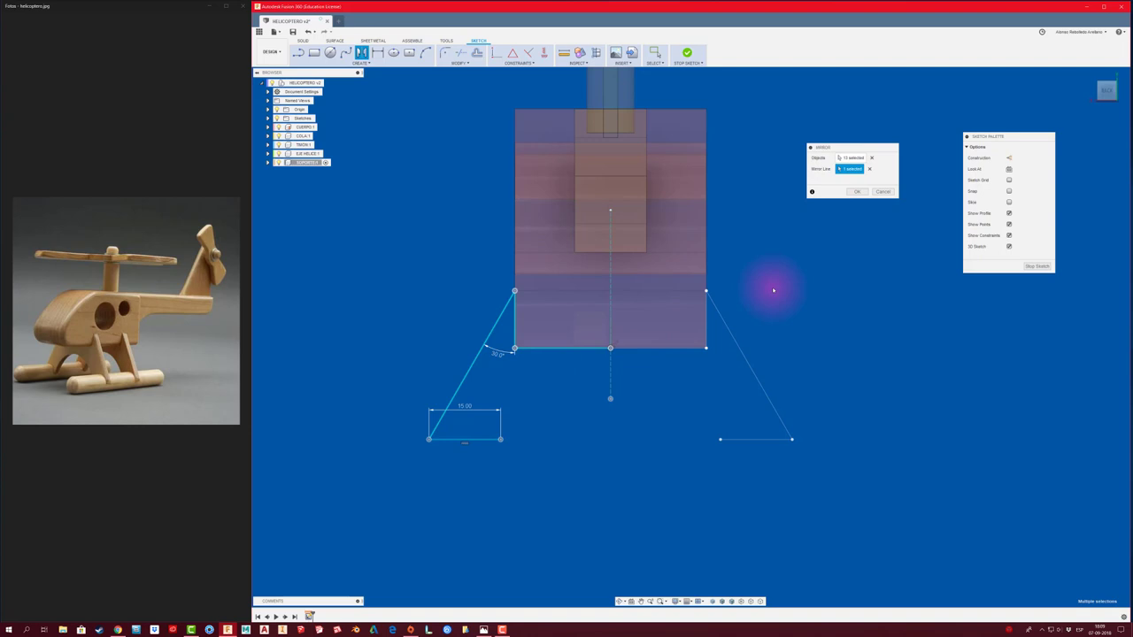
click(857, 191)
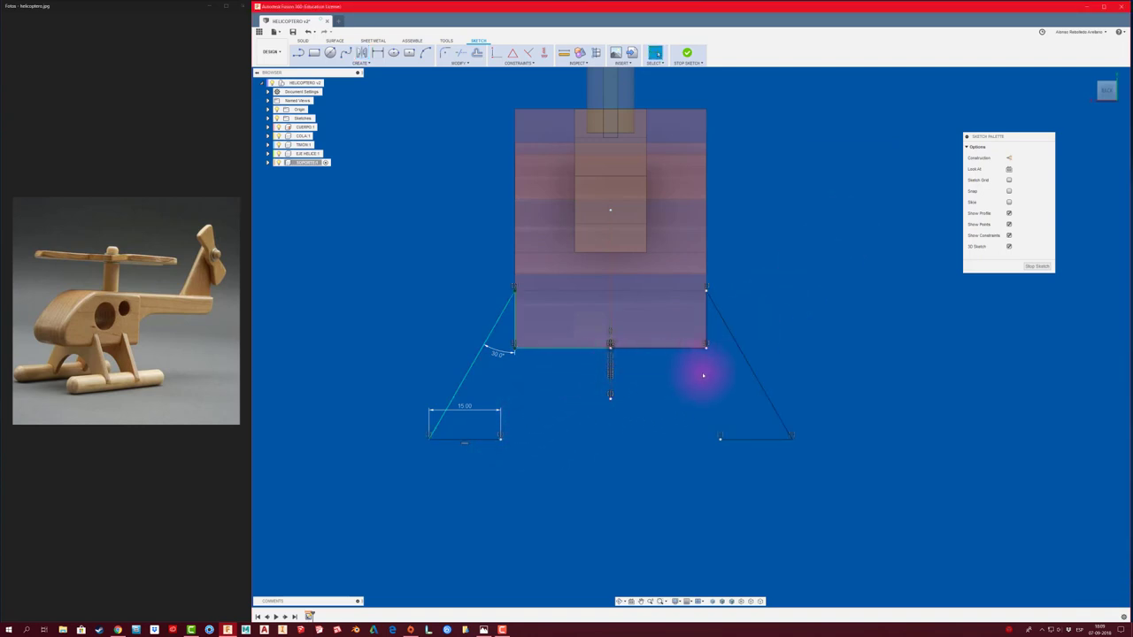
click(426, 54)
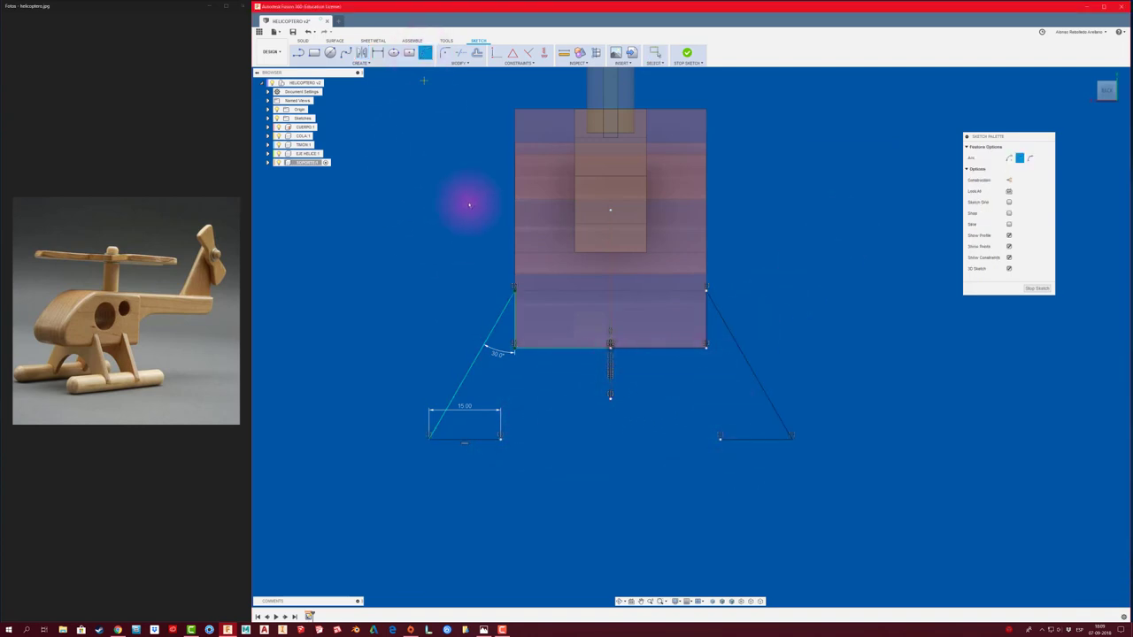
Draw an arc bridging the two feet's inner ends to close the skid profile
click(501, 440)
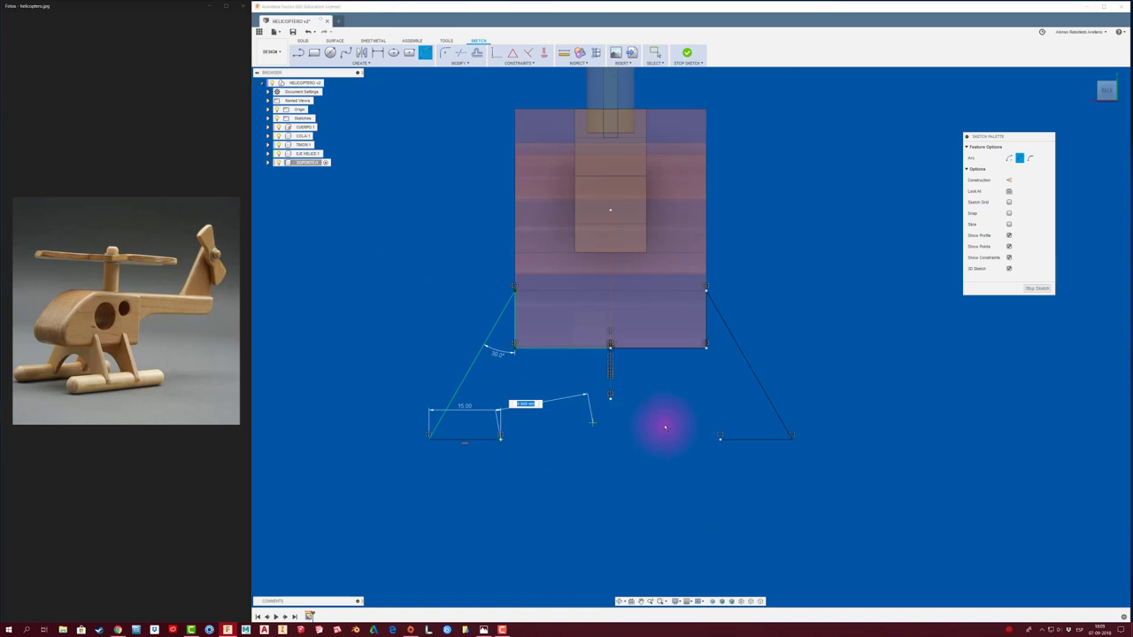
click(720, 438)
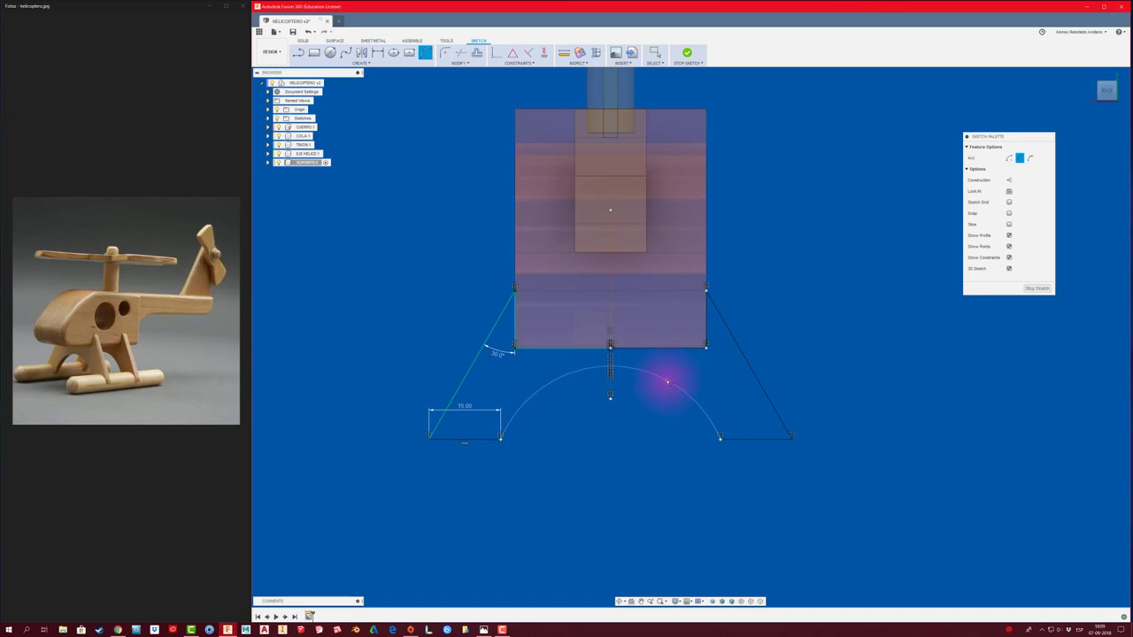
click(668, 382)
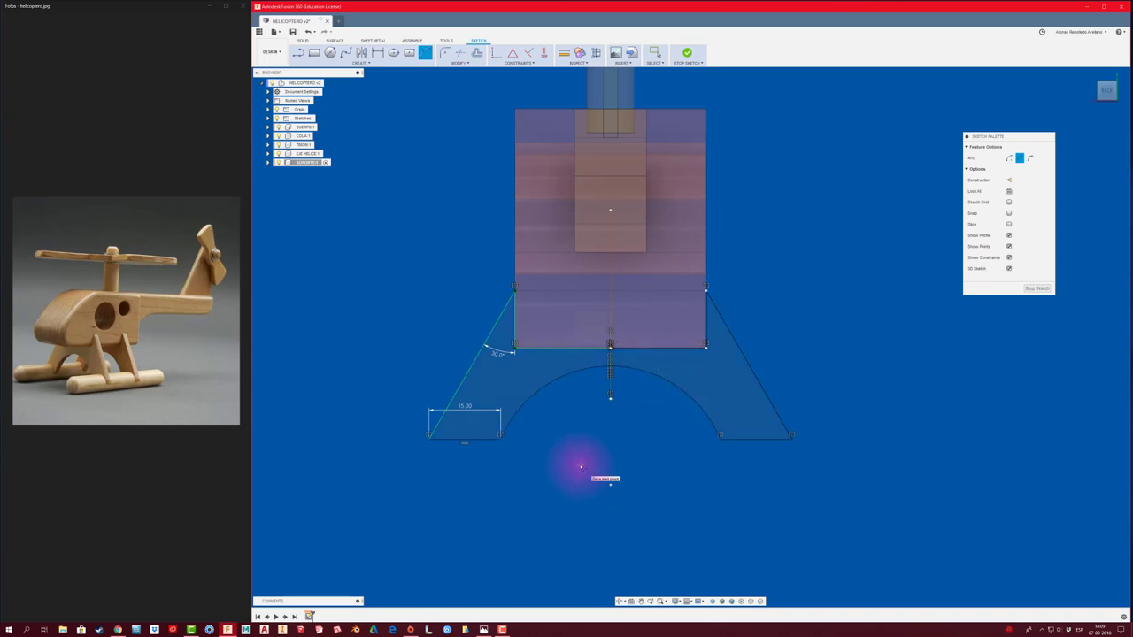
key(Escape)
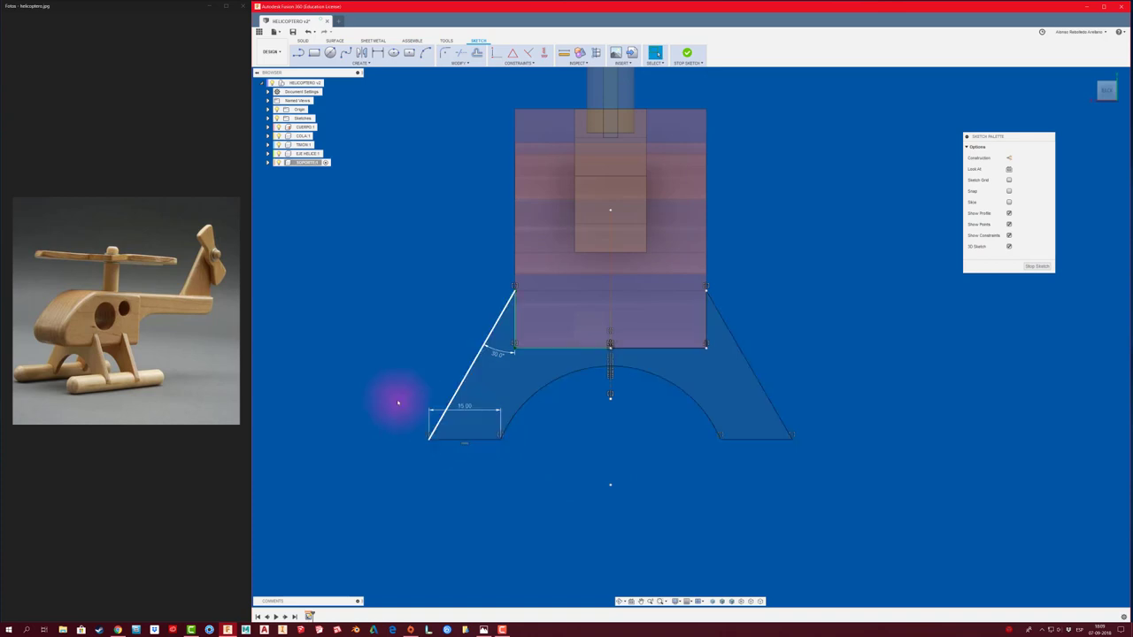
click(330, 52)
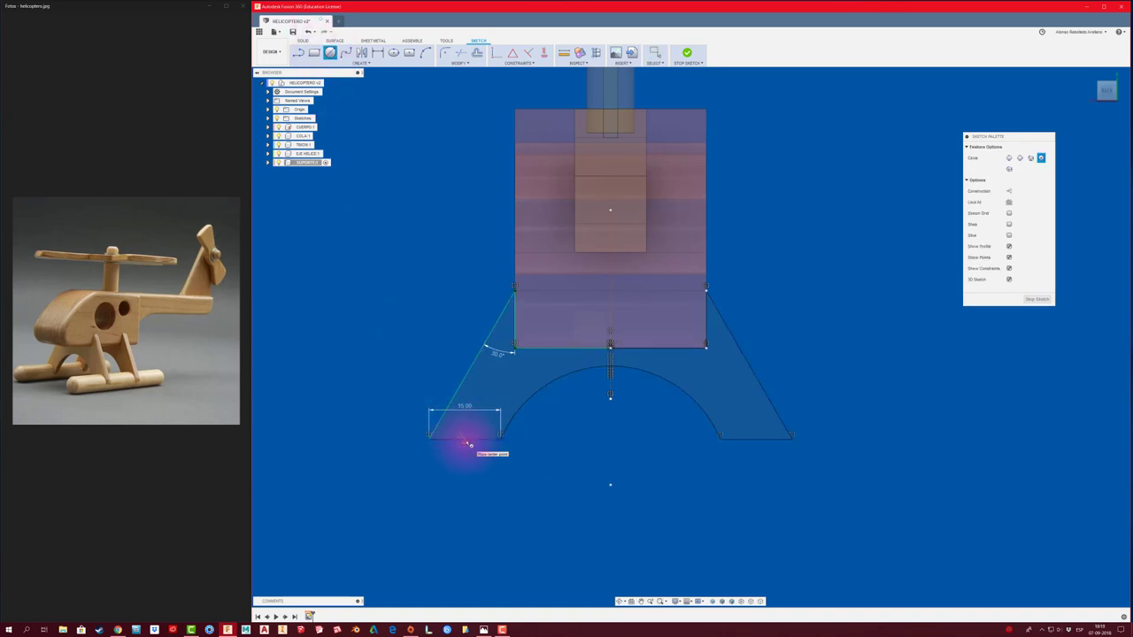
Draw a circle on each foot's bottom edge and trim away their lower halves
click(467, 441)
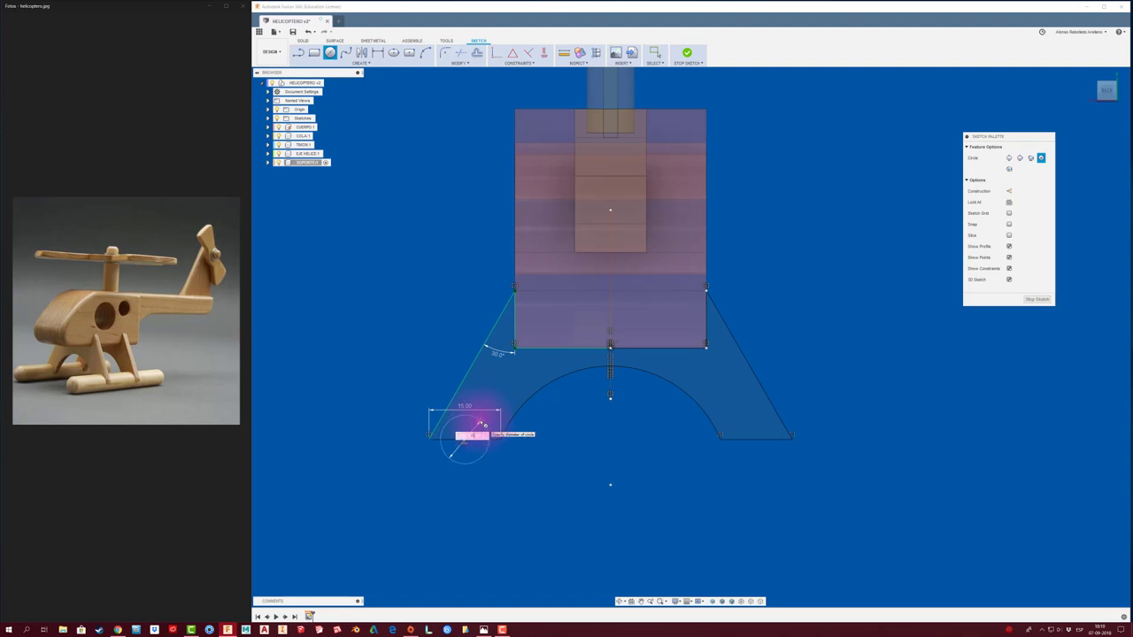
key(Return)
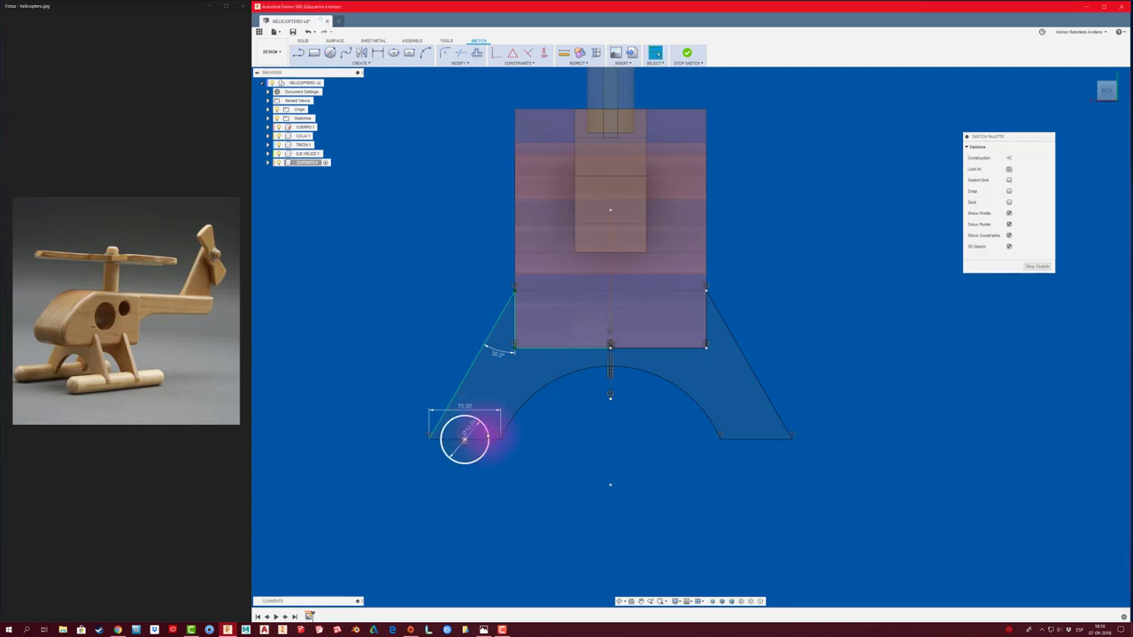
click(759, 443)
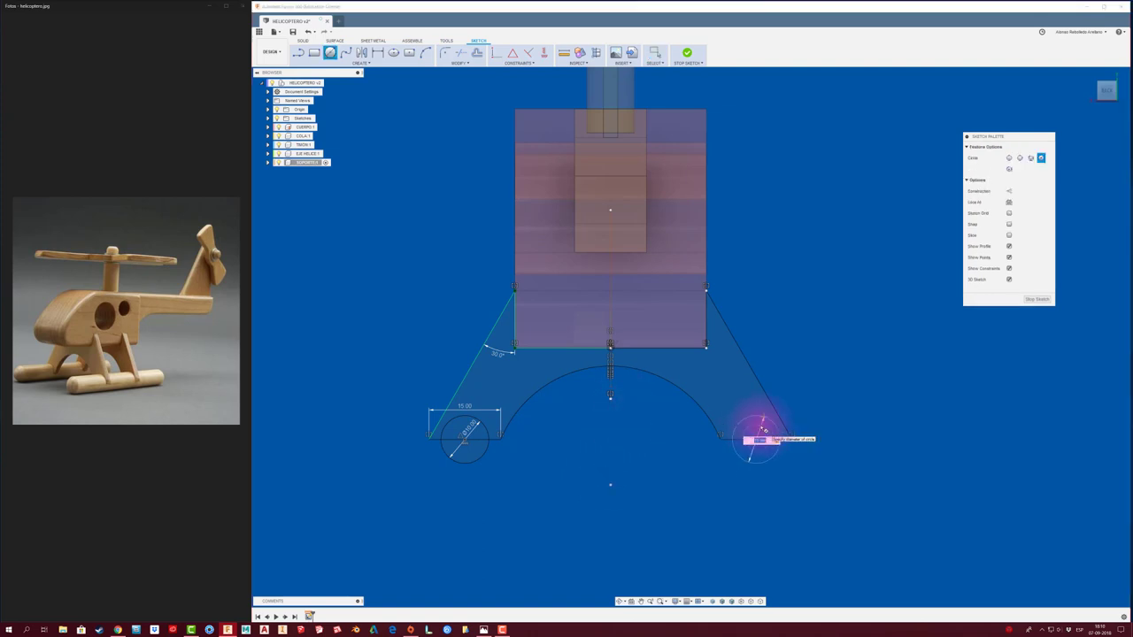
key(Return)
key(Escape)
key(t)
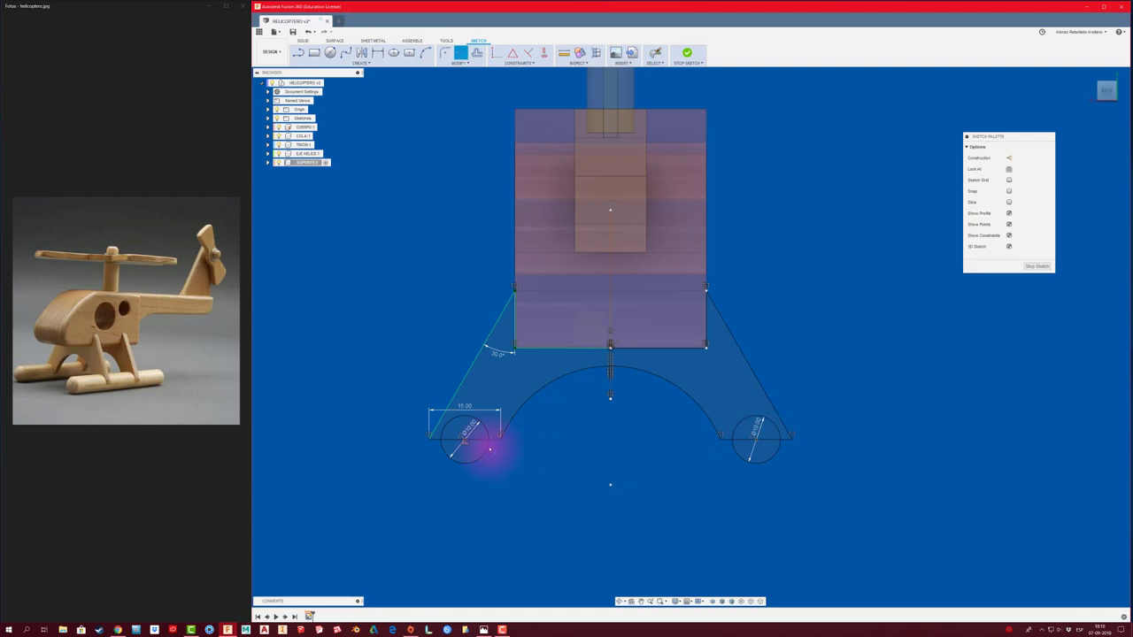
click(503, 456)
click(762, 449)
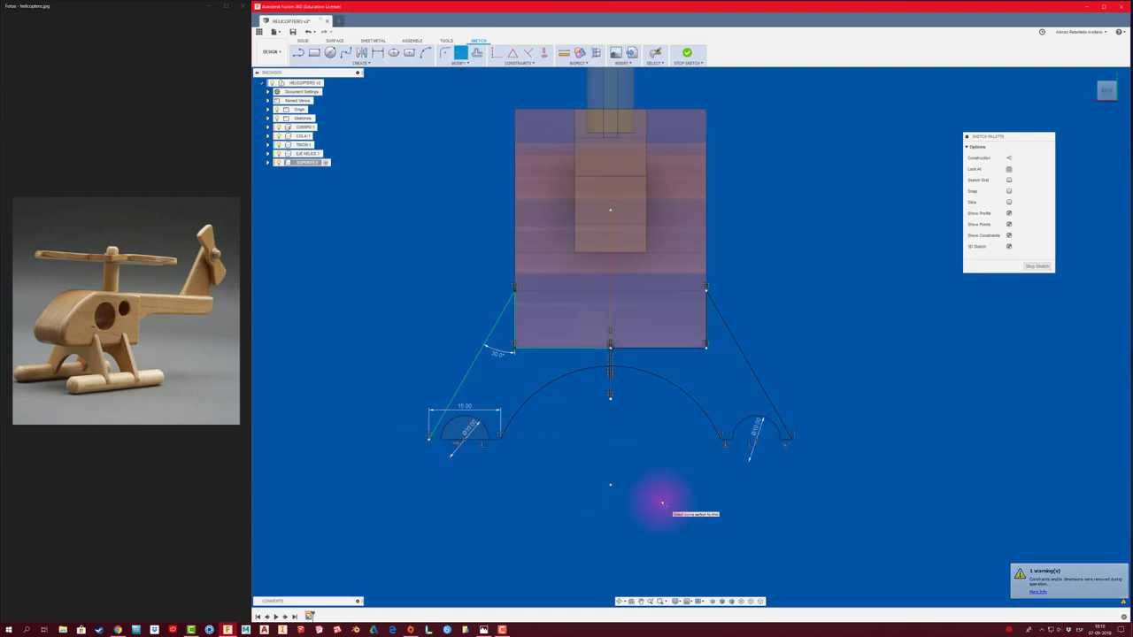
Close the gap at the left foot's bottom with a line and trim the leftover segment
key(l)
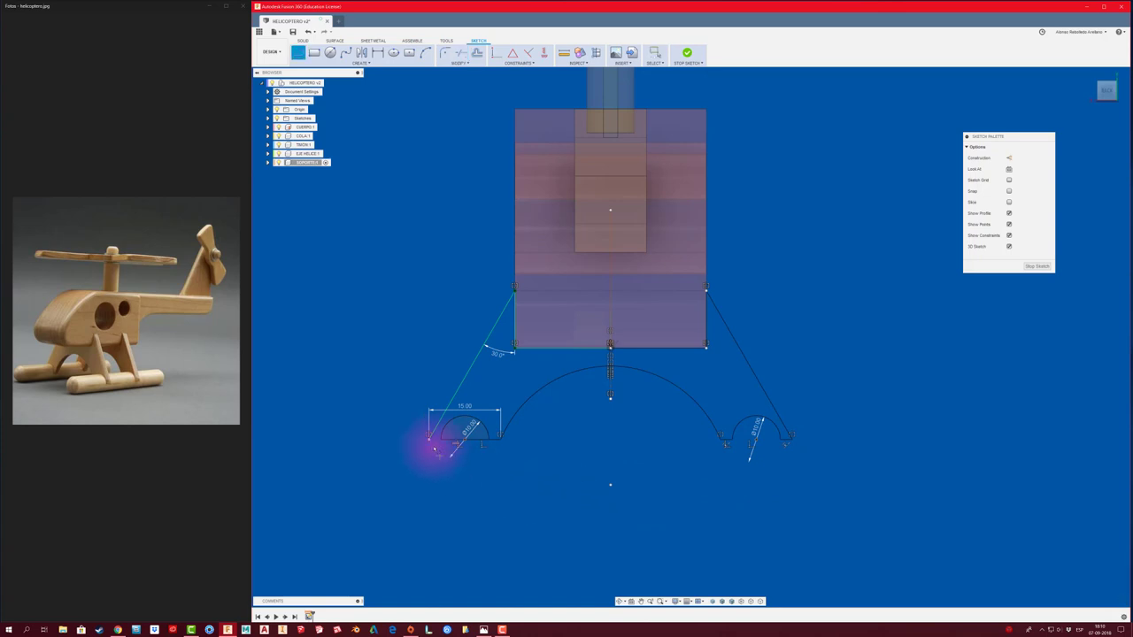
click(430, 440)
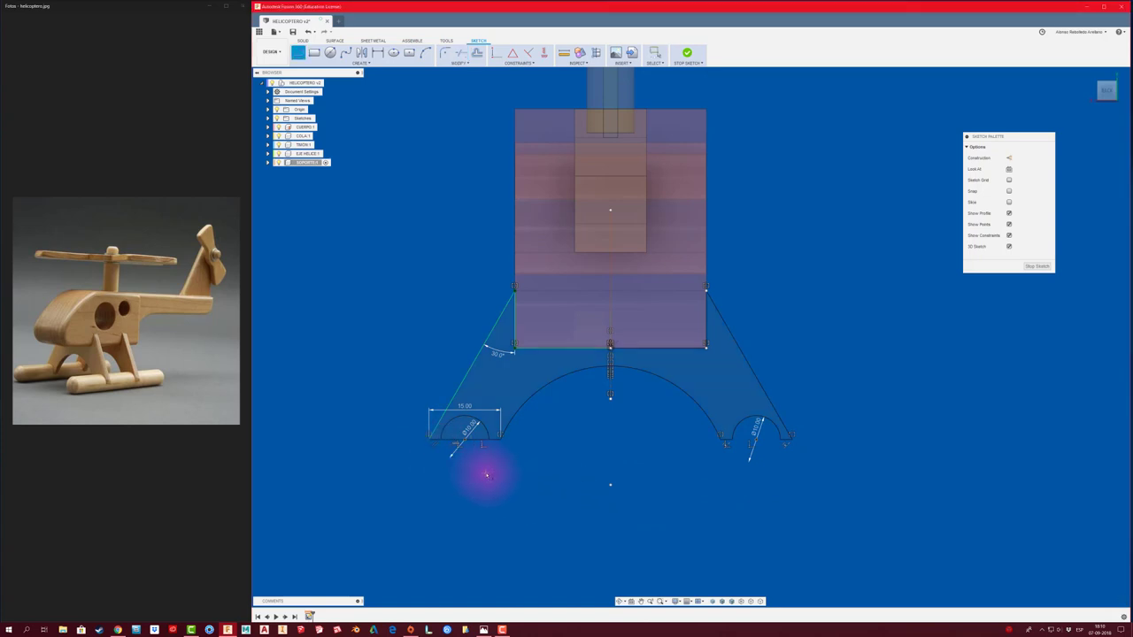
key(t)
click(476, 440)
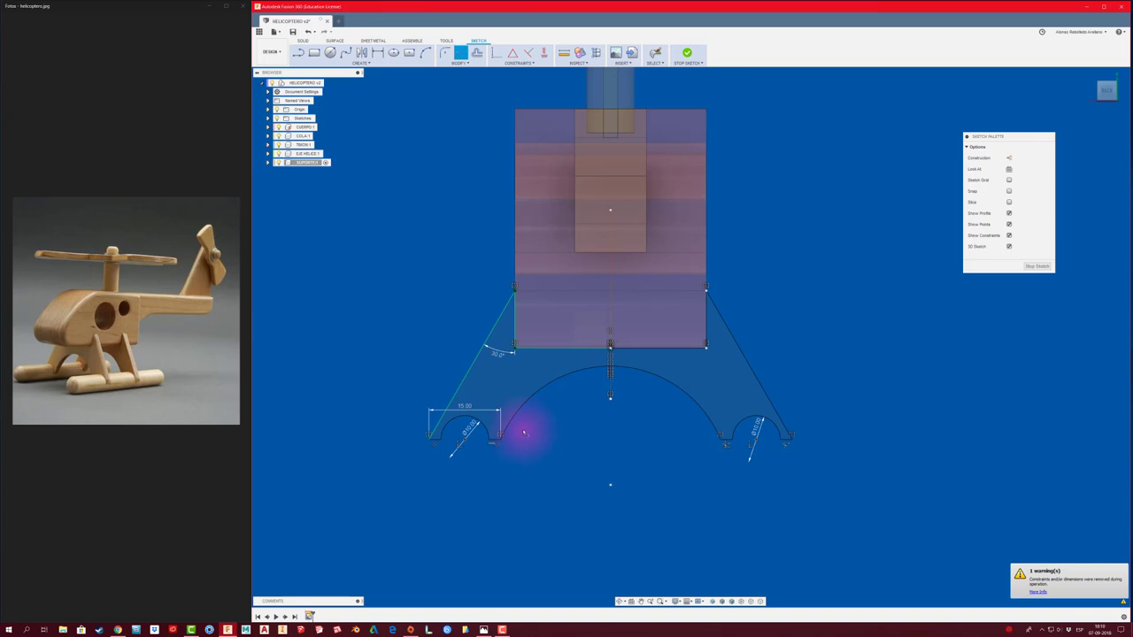
Extrude the notched skid profile into a thin solid, reversed to the other side
key(F6)
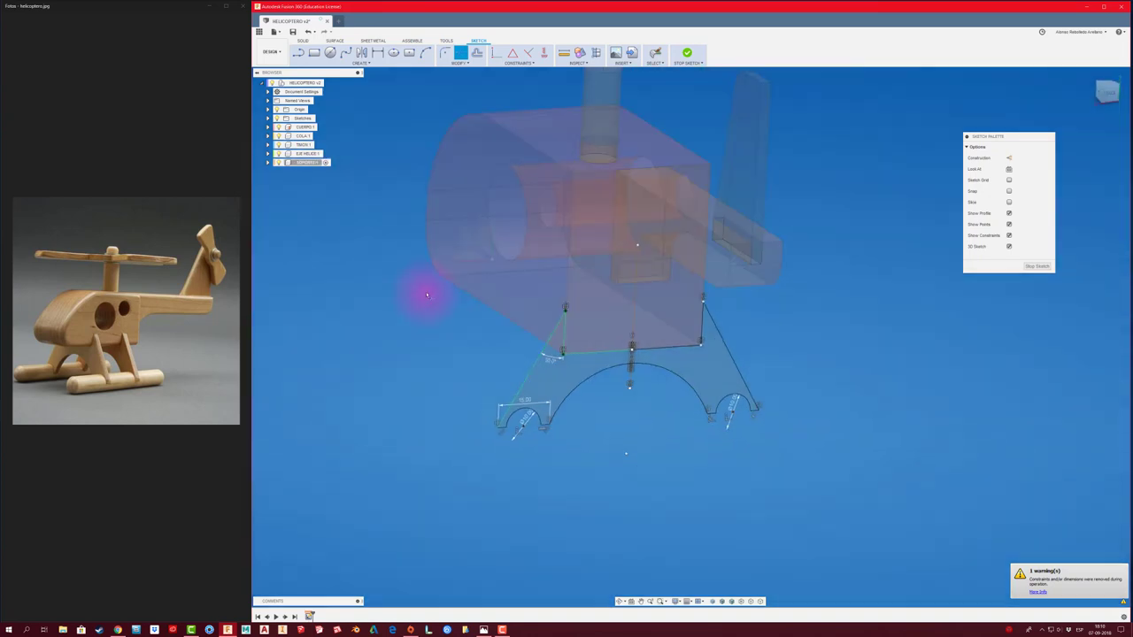
key(e)
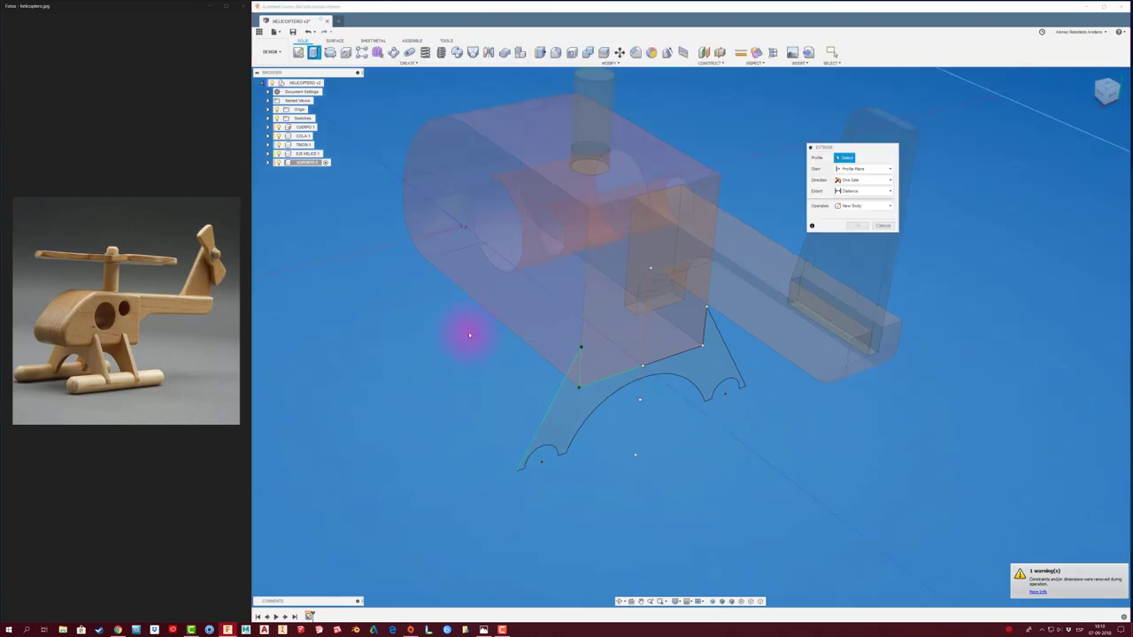
click(557, 406)
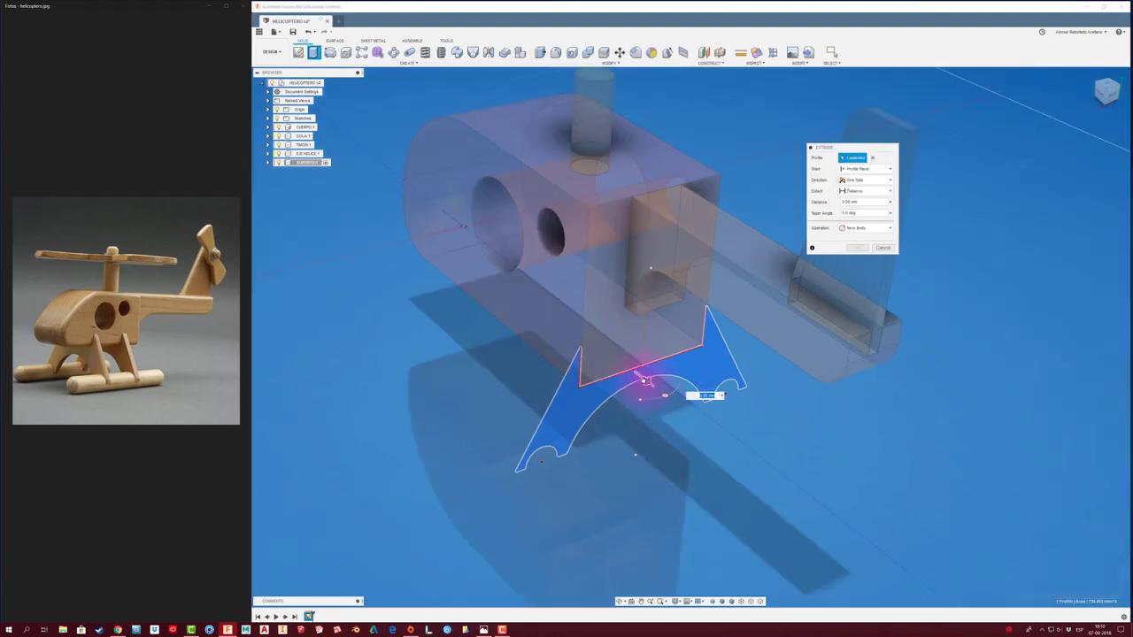
drag(646, 382, 630, 410)
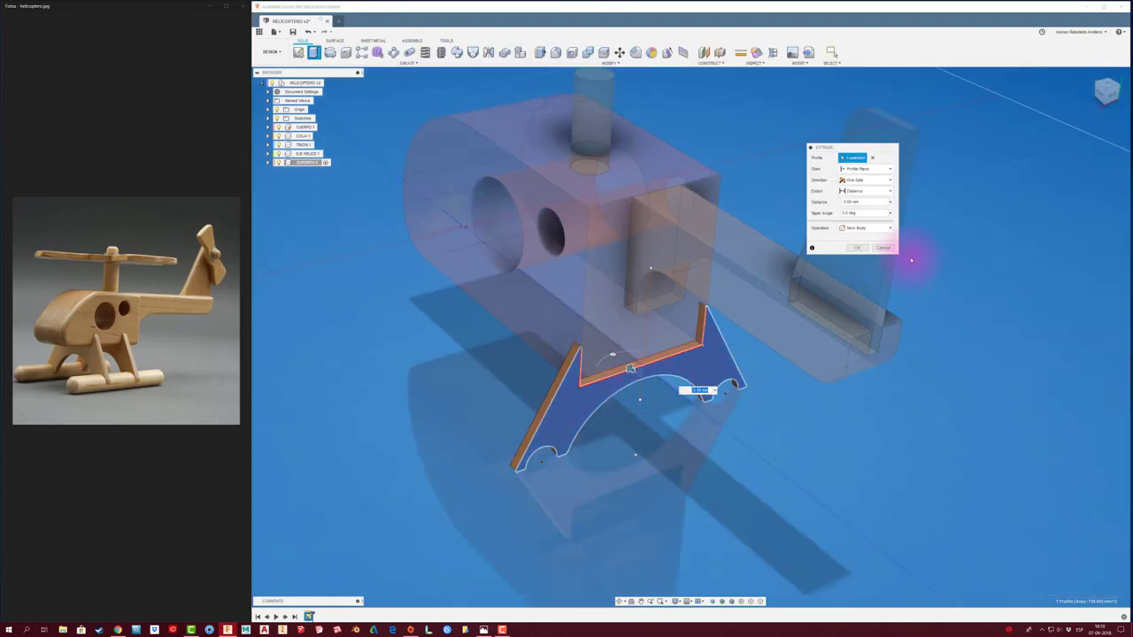
drag(630, 367, 653, 382)
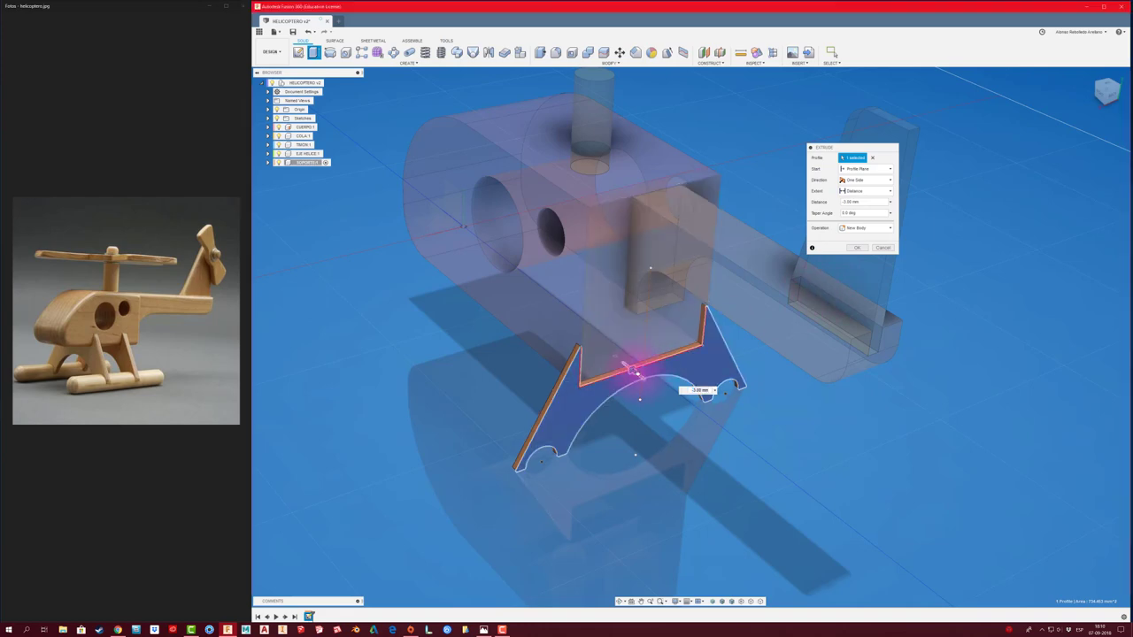
click(856, 247)
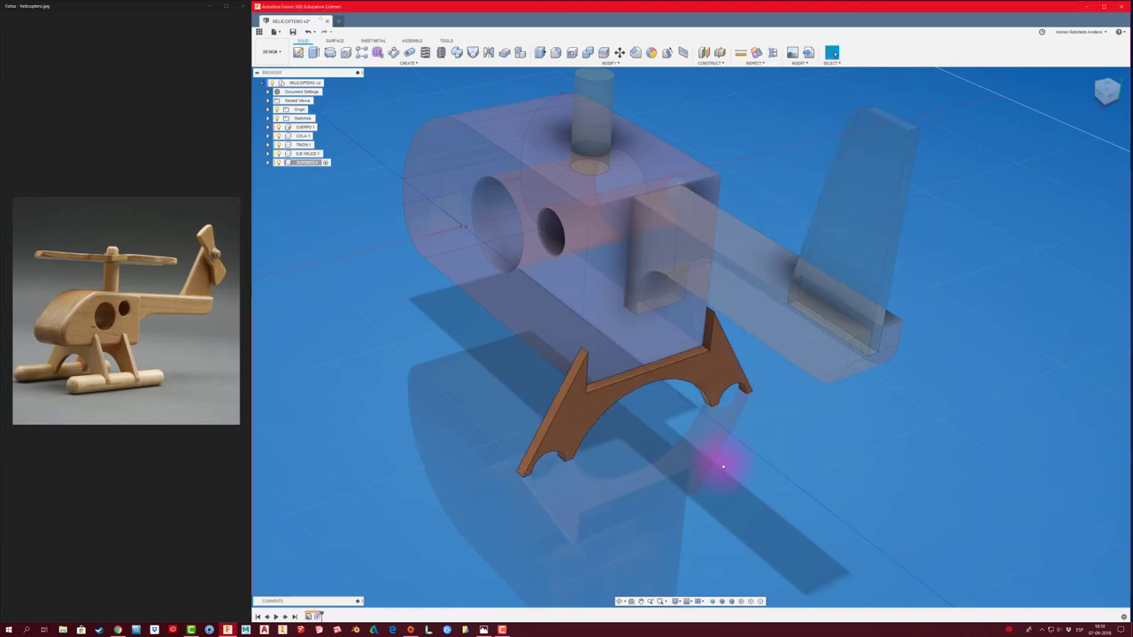
scroll(720, 463, down, 3)
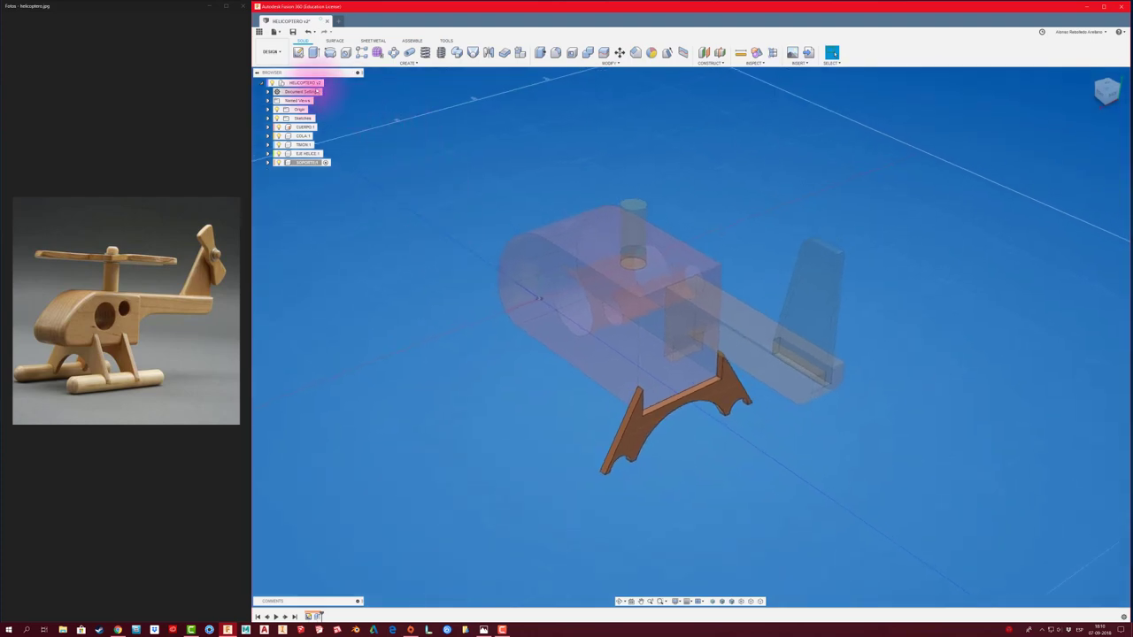
Activate the top-level HELICOPTERO v2 assembly and drag the tail boom away from the body
click(316, 82)
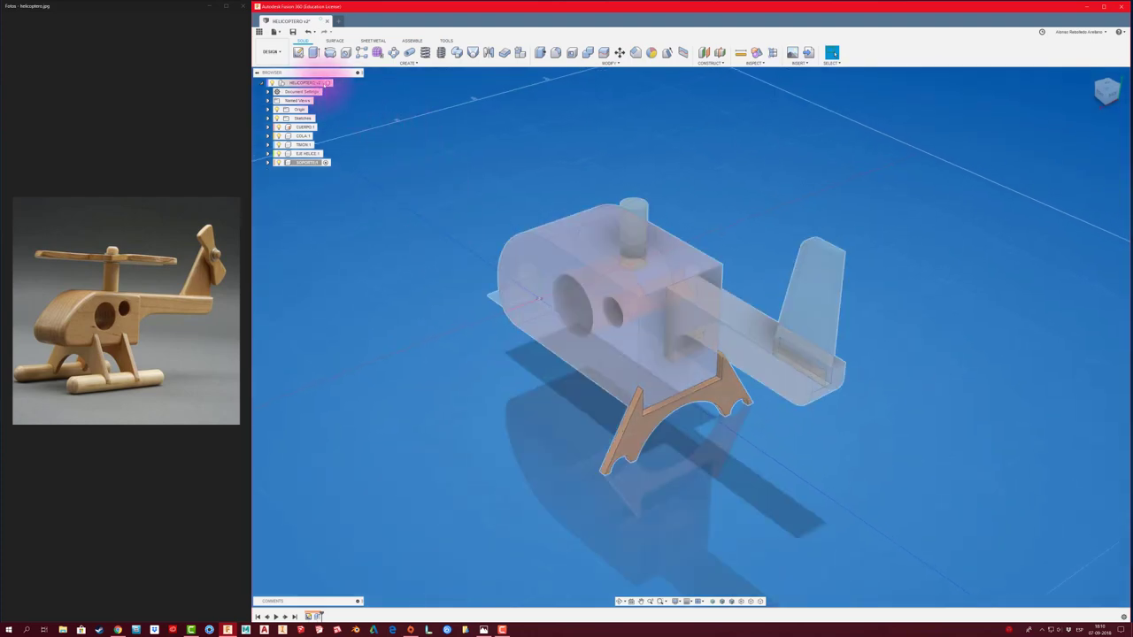
click(328, 82)
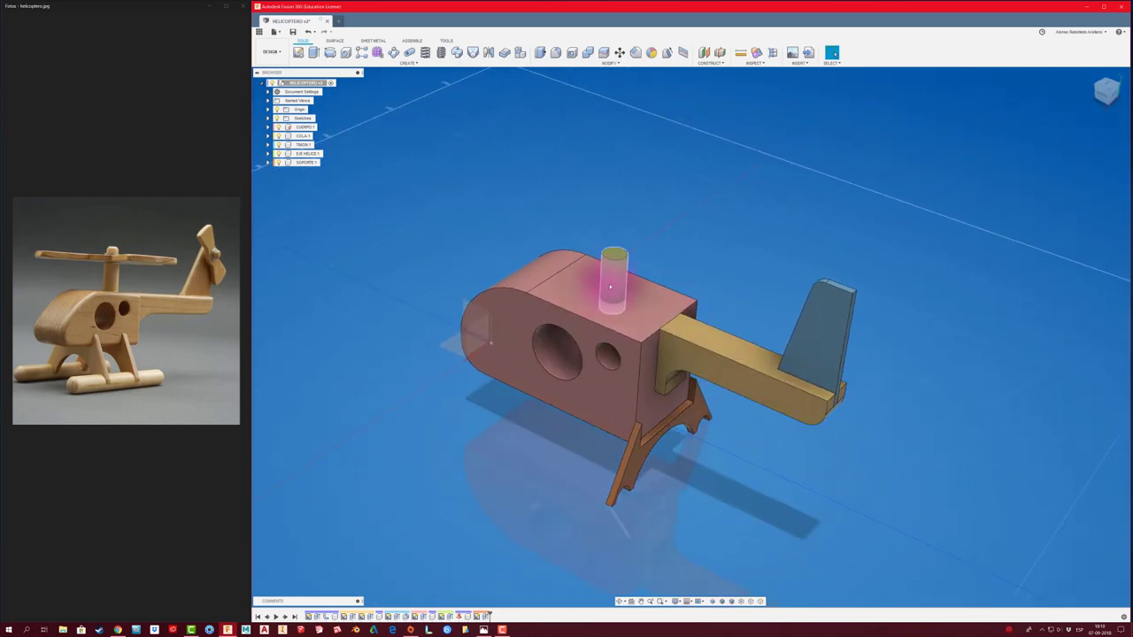
drag(725, 326, 826, 395)
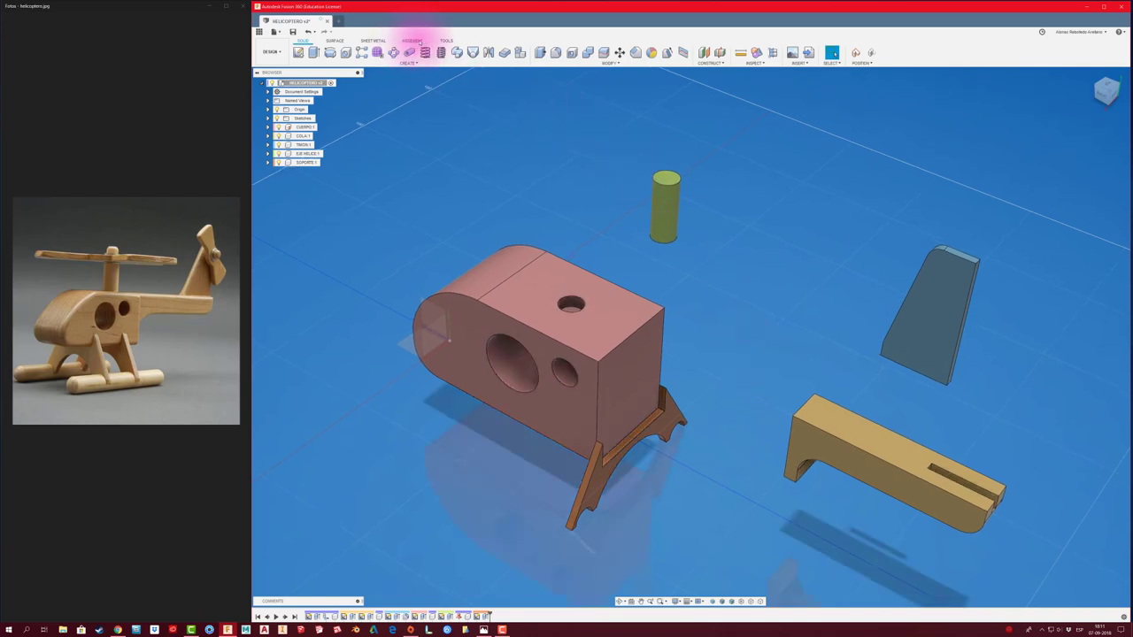
Start the Joint command from the ASSEMBLE tab's Assemble menu
click(413, 40)
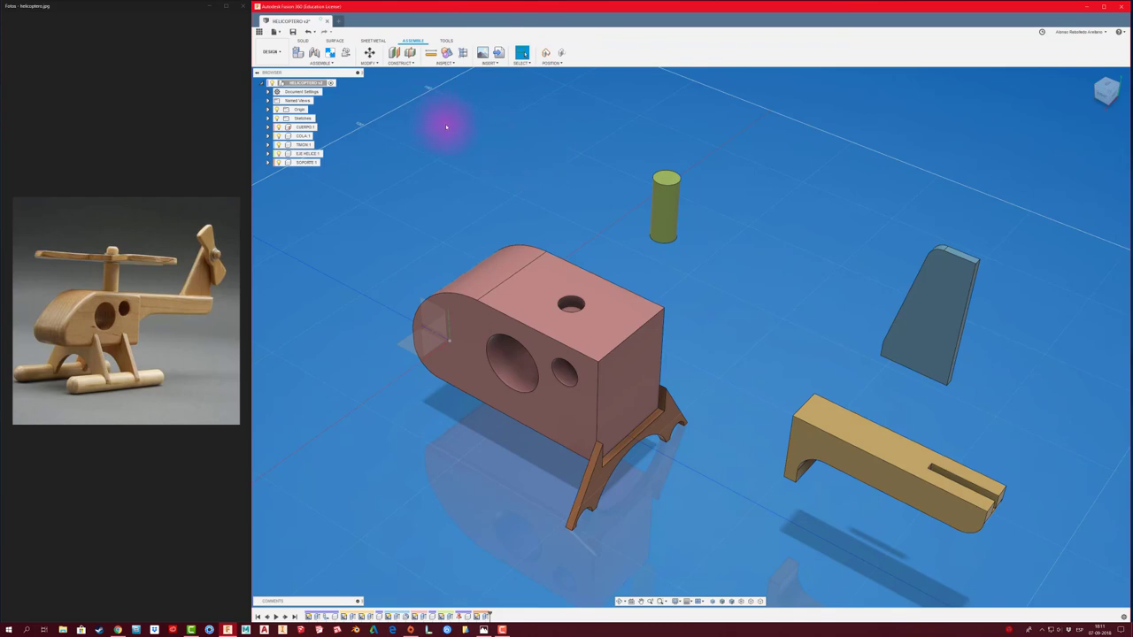
click(321, 63)
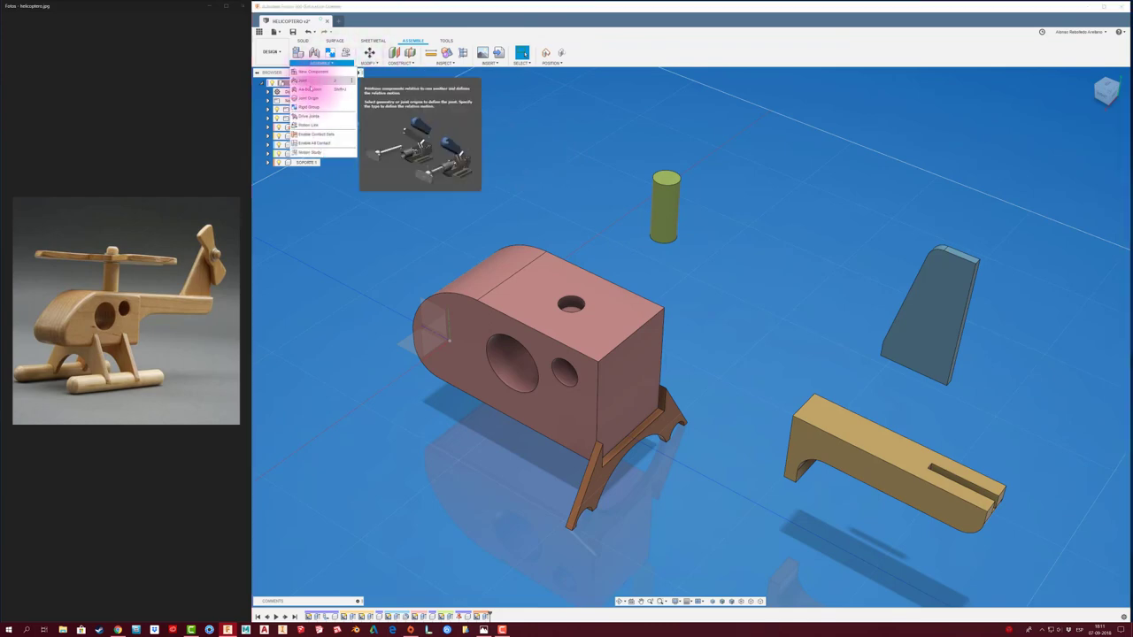
click(568, 231)
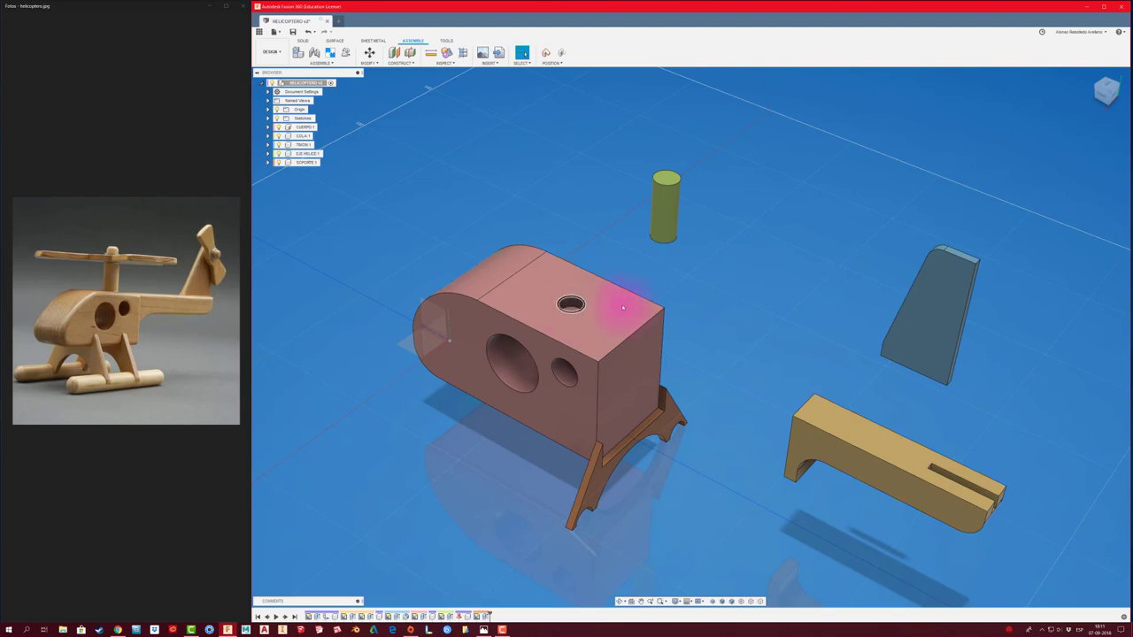
scroll(572, 312, up, 3)
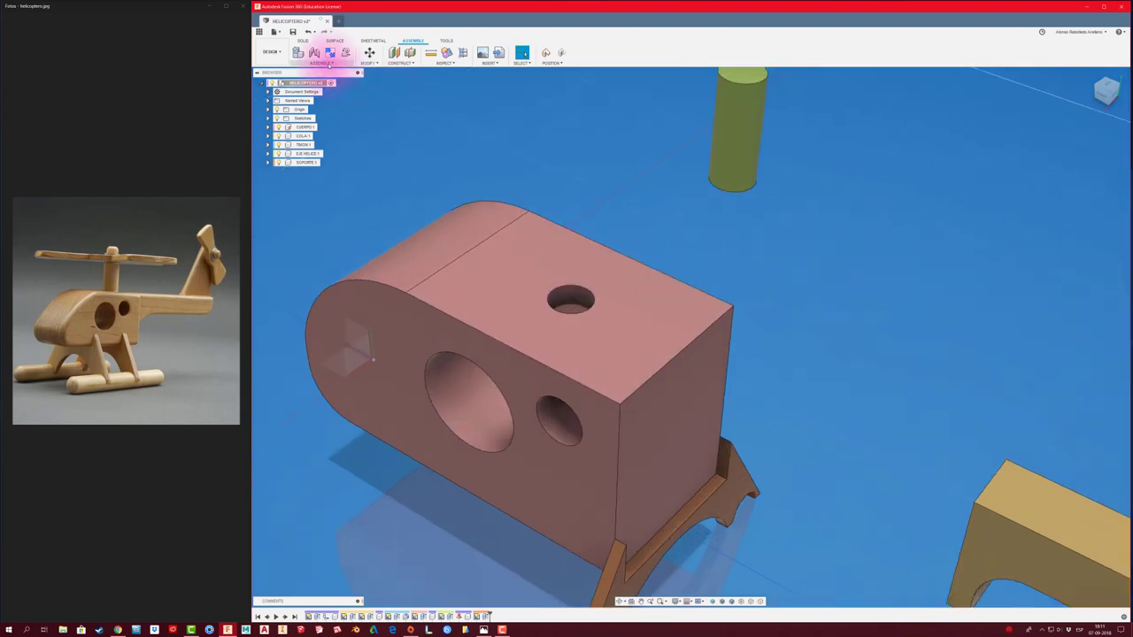
click(321, 63)
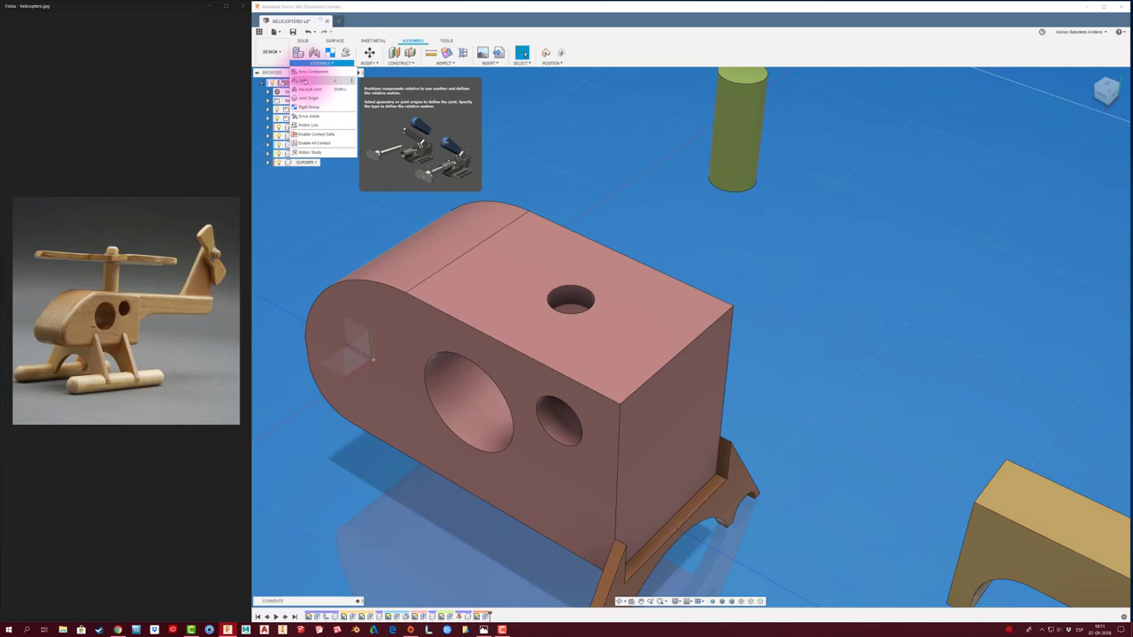
click(307, 81)
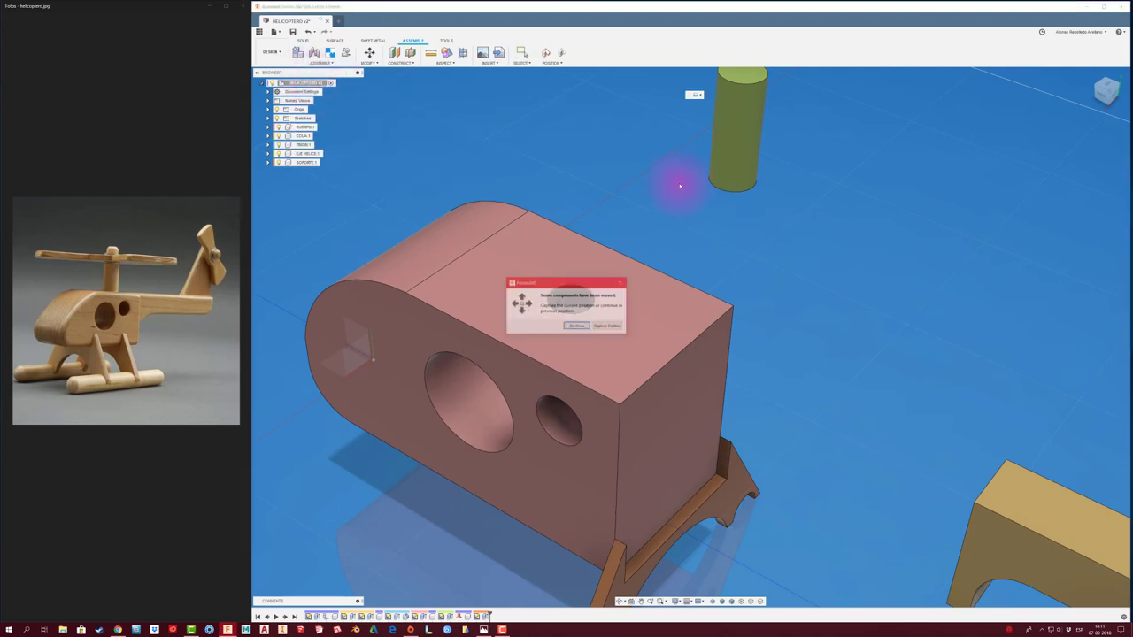
Keep the moved positions and joint the shaft's bottom into the body's top hole
click(610, 328)
mouse_move(708, 265)
shift+middle_down()
mouse_move(670, 266)
mouse_move(645, 316)
shift+middle_up()
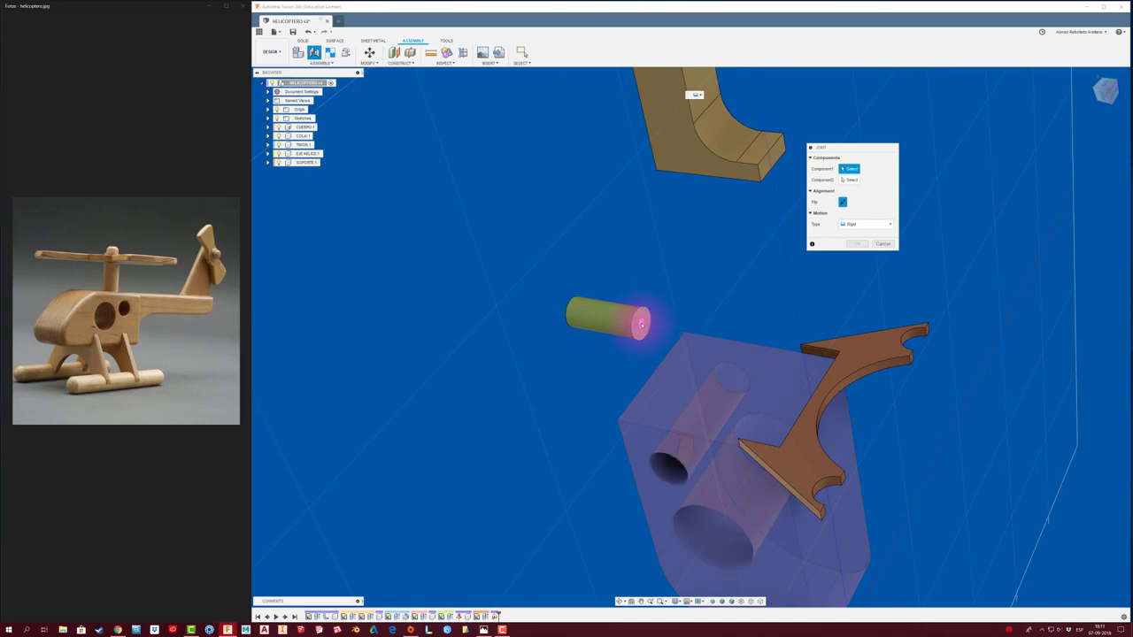
click(642, 325)
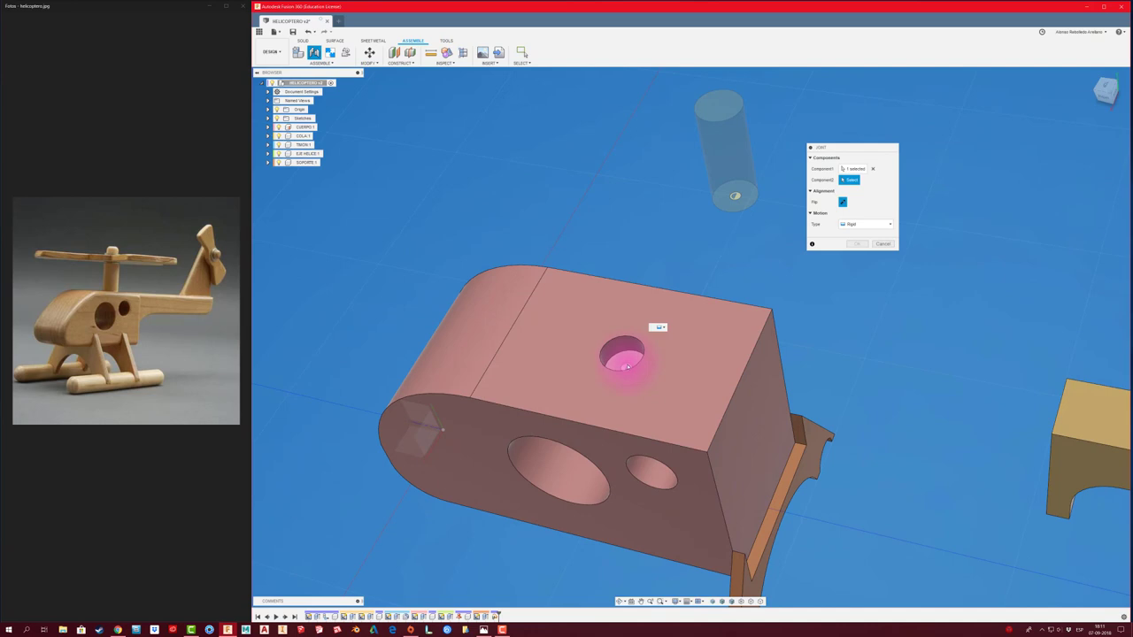
click(625, 366)
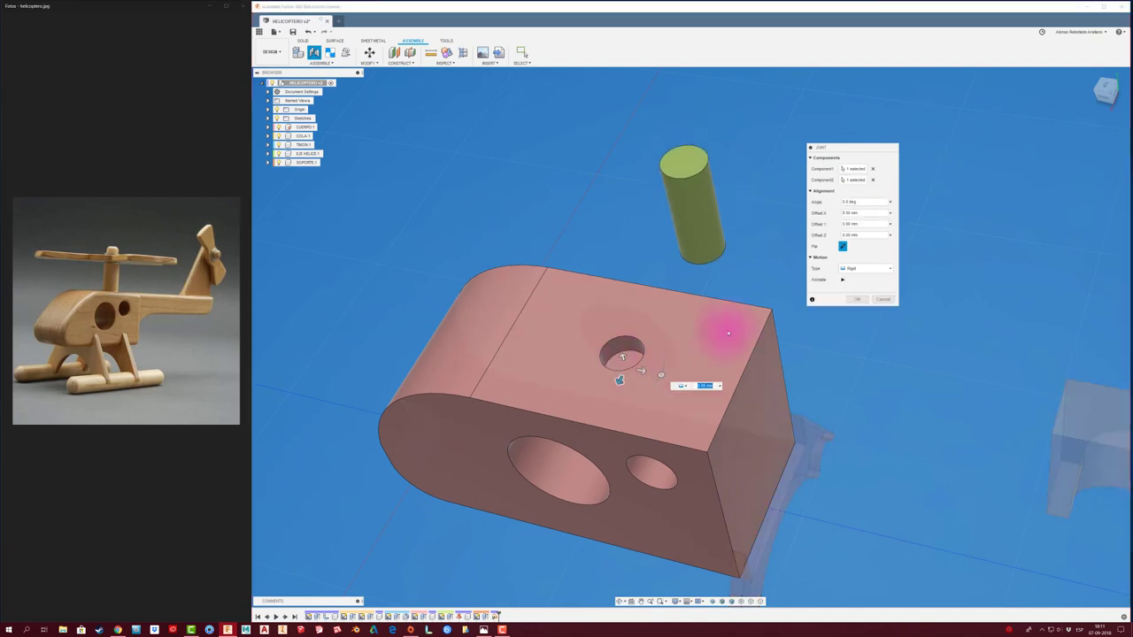
click(857, 299)
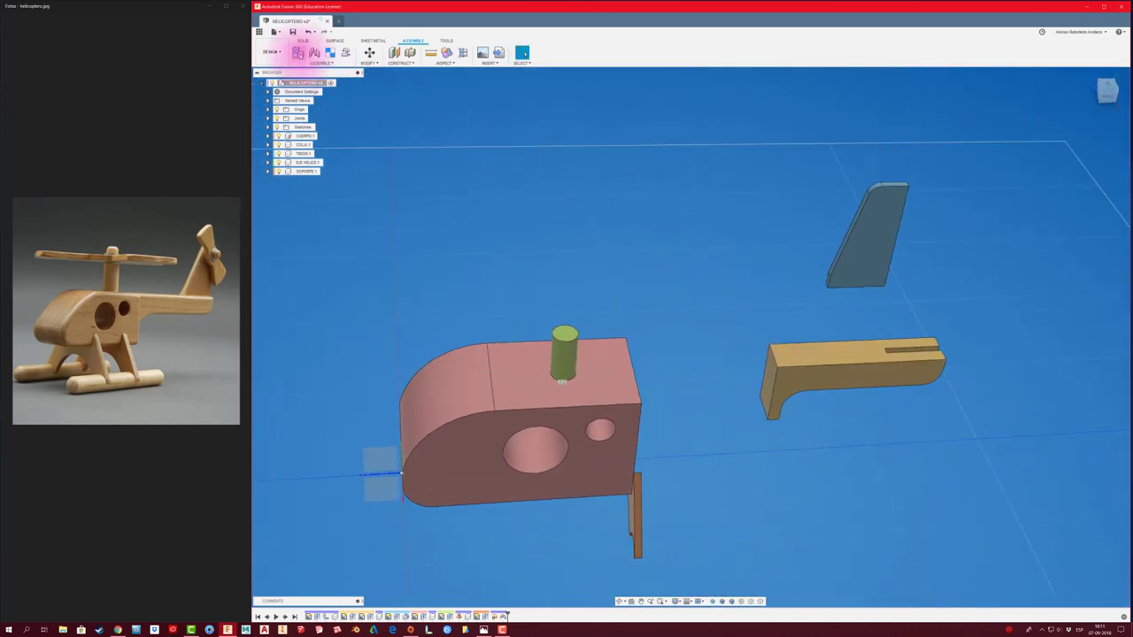
Joint the tan tail boom's corner rigidly onto the pink fuselage's rear face
click(314, 52)
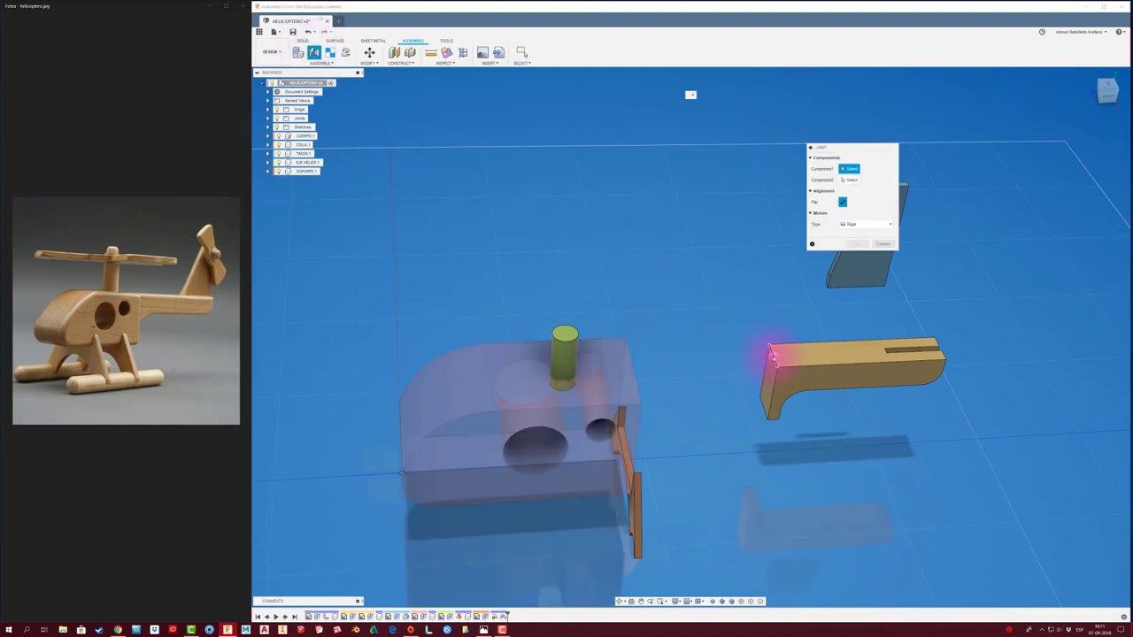
scroll(772, 354, up, 5)
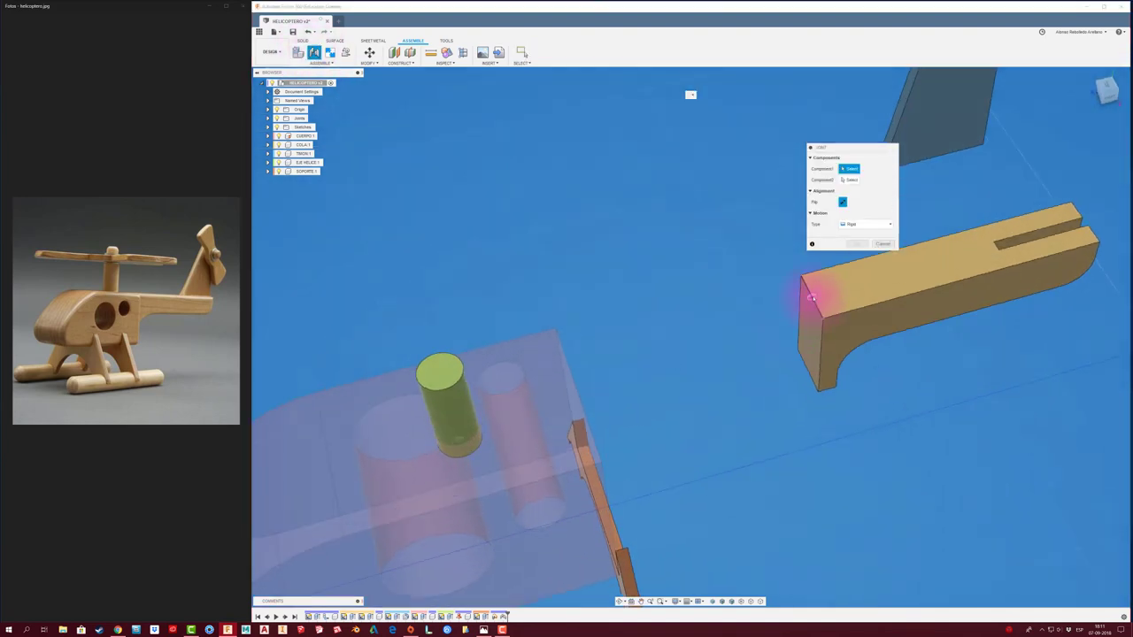
click(810, 296)
shift+middle_drag(804, 309, 550, 389)
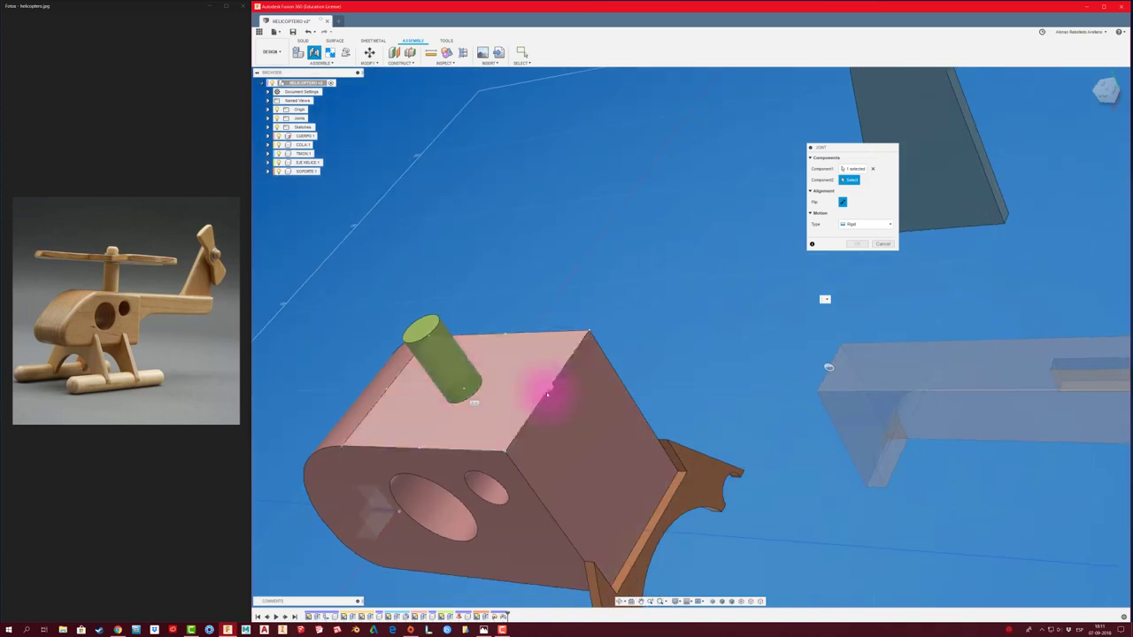
click(551, 389)
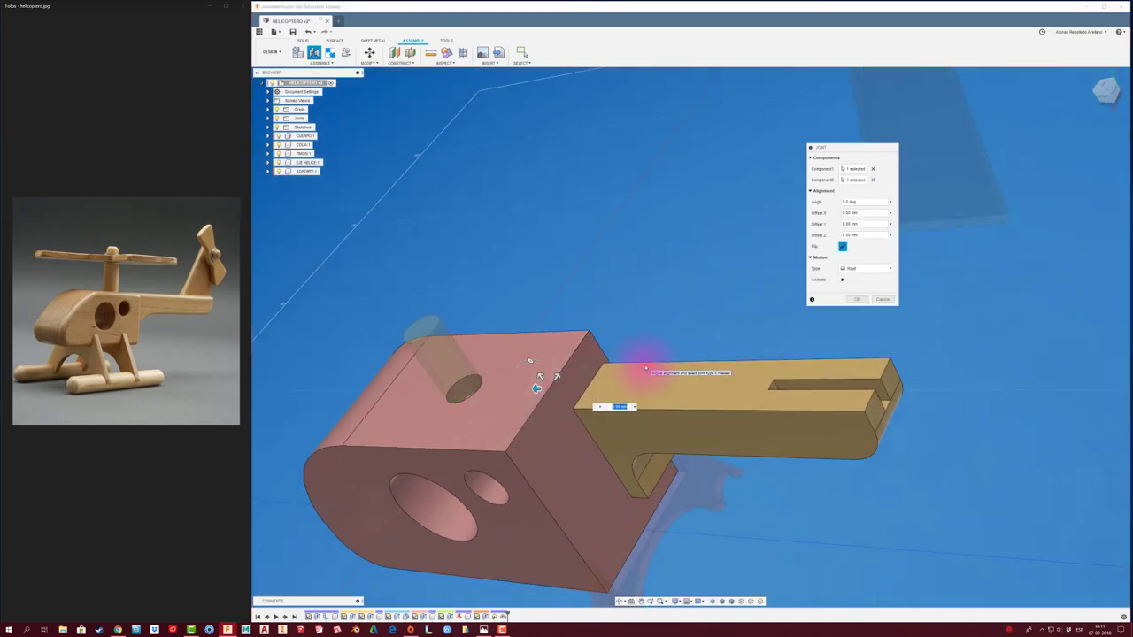
click(857, 300)
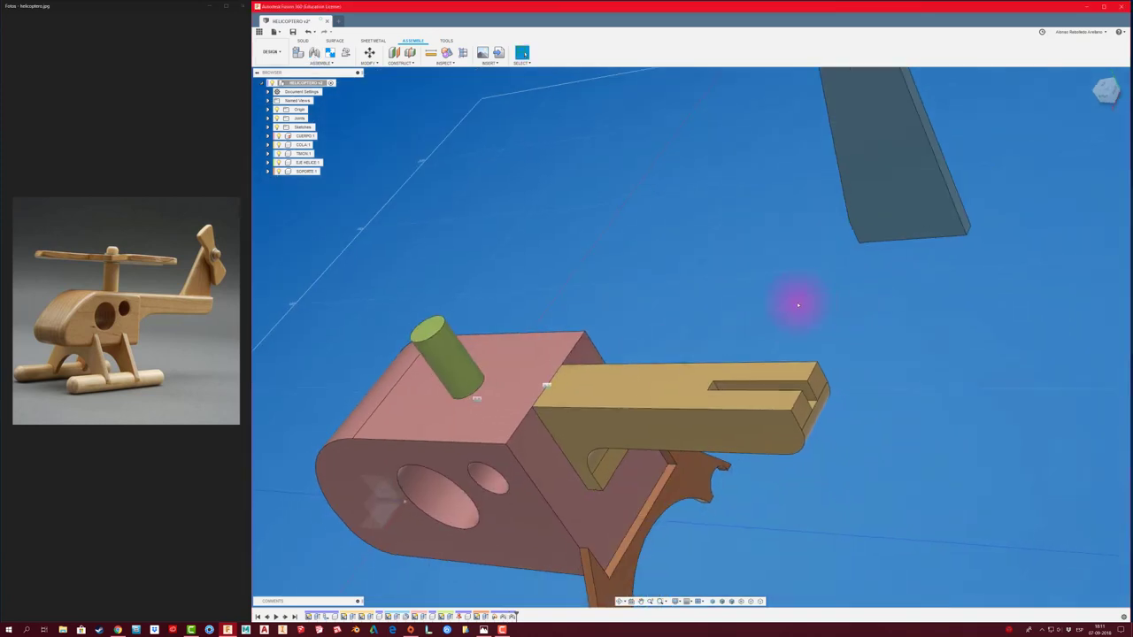
mouse_move(797, 304)
shift+middle_down()
mouse_move(809, 338)
mouse_move(434, 145)
shift+middle_up()
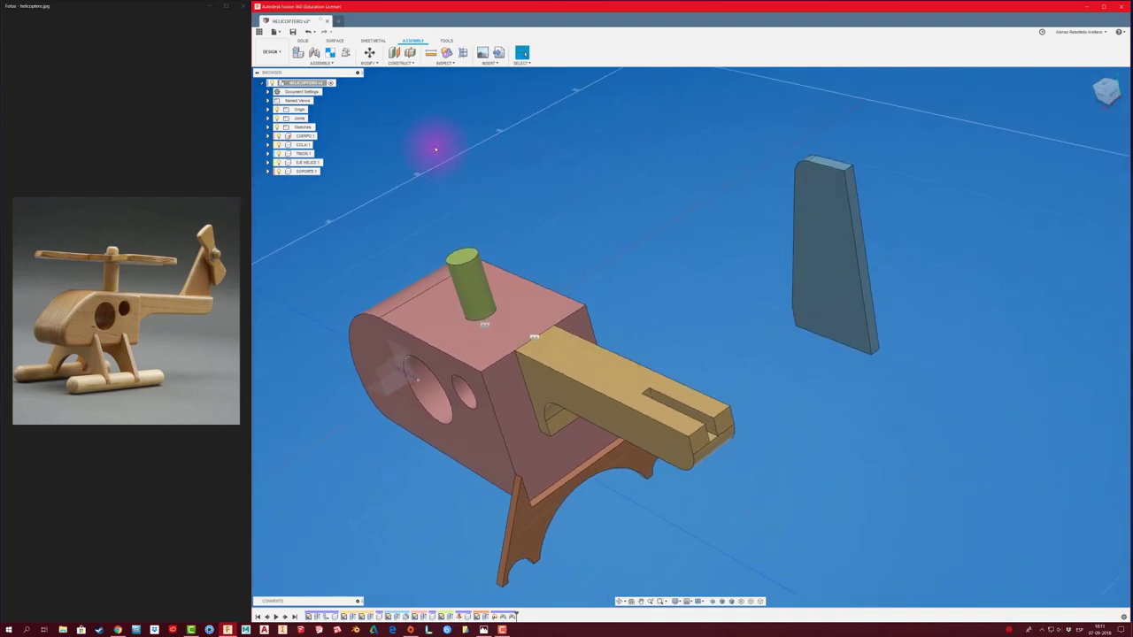
click(314, 52)
Joint the blue fin's bottom corner into the slot at the tail boom's end
mouse_move(860, 366)
shift+middle_down()
mouse_move(822, 417)
mouse_move(865, 447)
mouse_move(879, 443)
shift+middle_up()
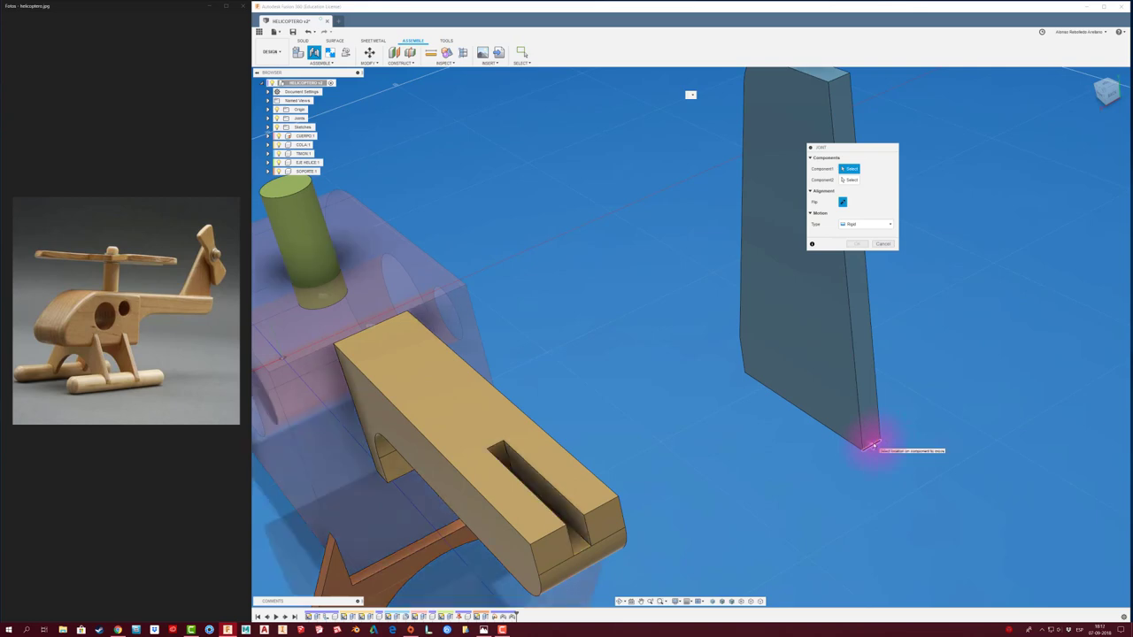
click(872, 446)
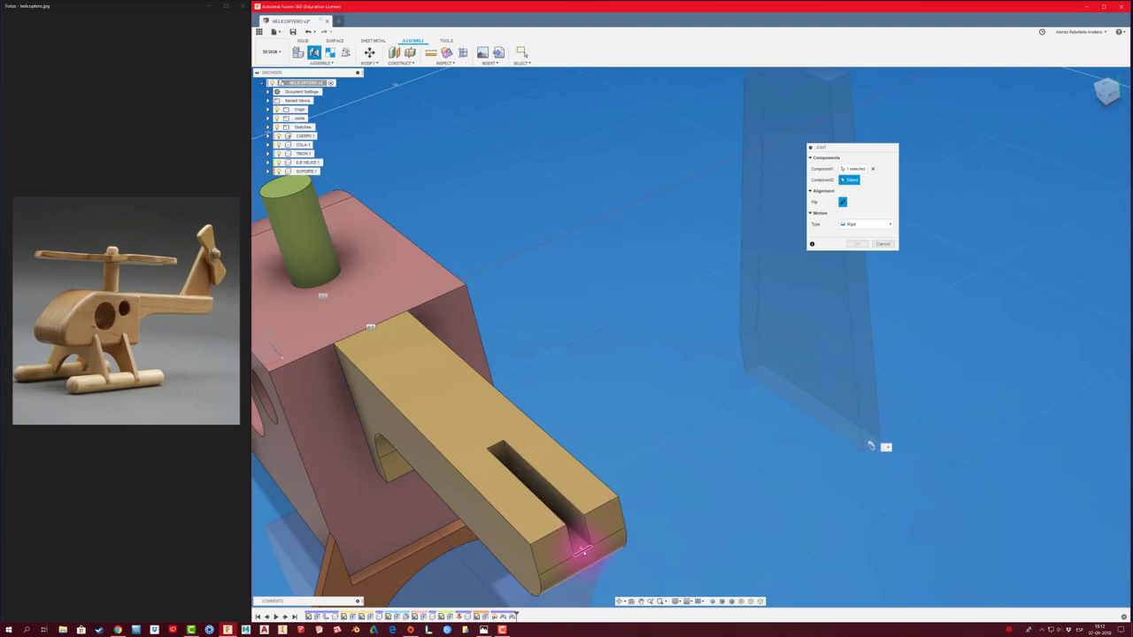
click(582, 551)
click(859, 295)
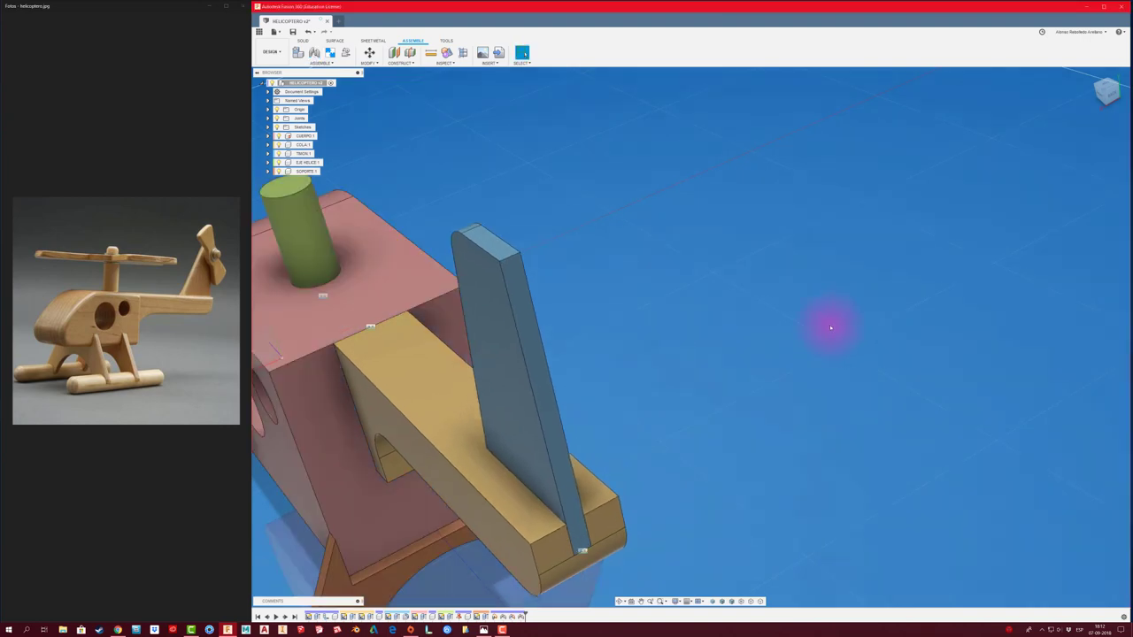
scroll(711, 361, down, 5)
mouse_move(678, 413)
shift+middle_down()
mouse_move(607, 453)
mouse_move(648, 460)
mouse_move(587, 455)
mouse_move(586, 493)
mouse_move(480, 455)
mouse_move(435, 275)
mouse_move(442, 245)
shift+middle_up()
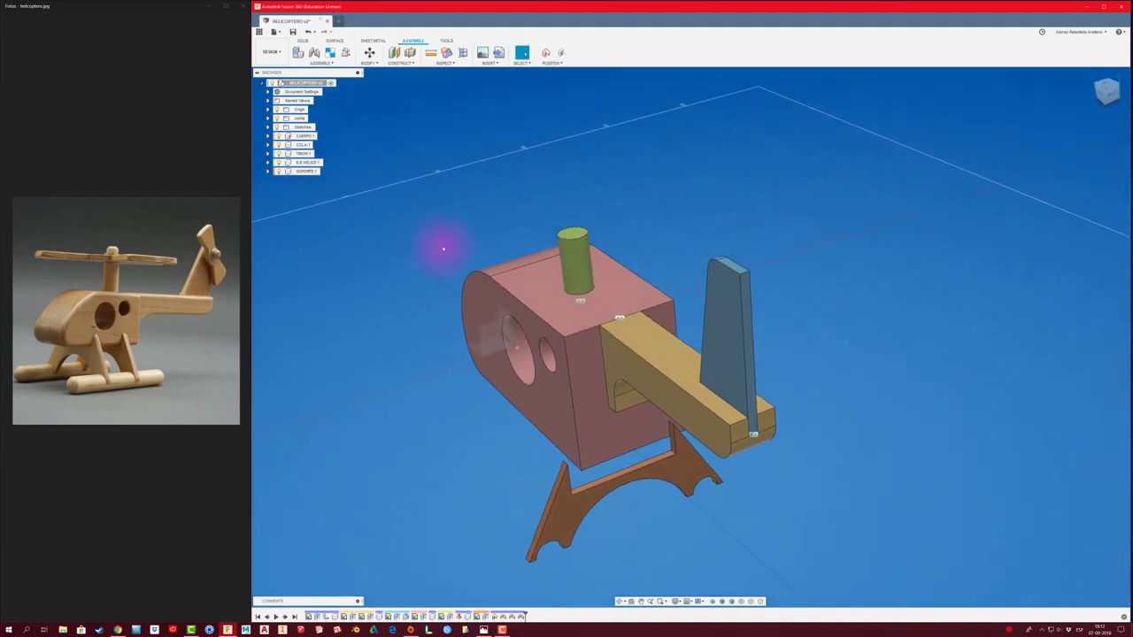
Joint the orange support's top edge beneath the fuselage, continuing without capturing positions
click(314, 53)
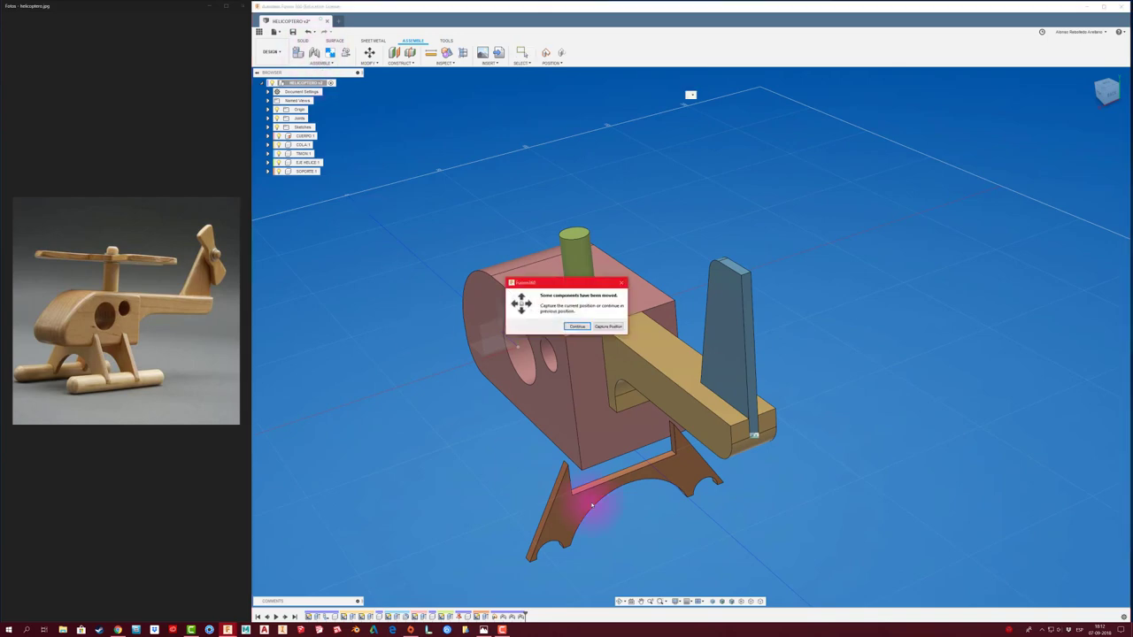
click(608, 327)
scroll(580, 483, up, 3)
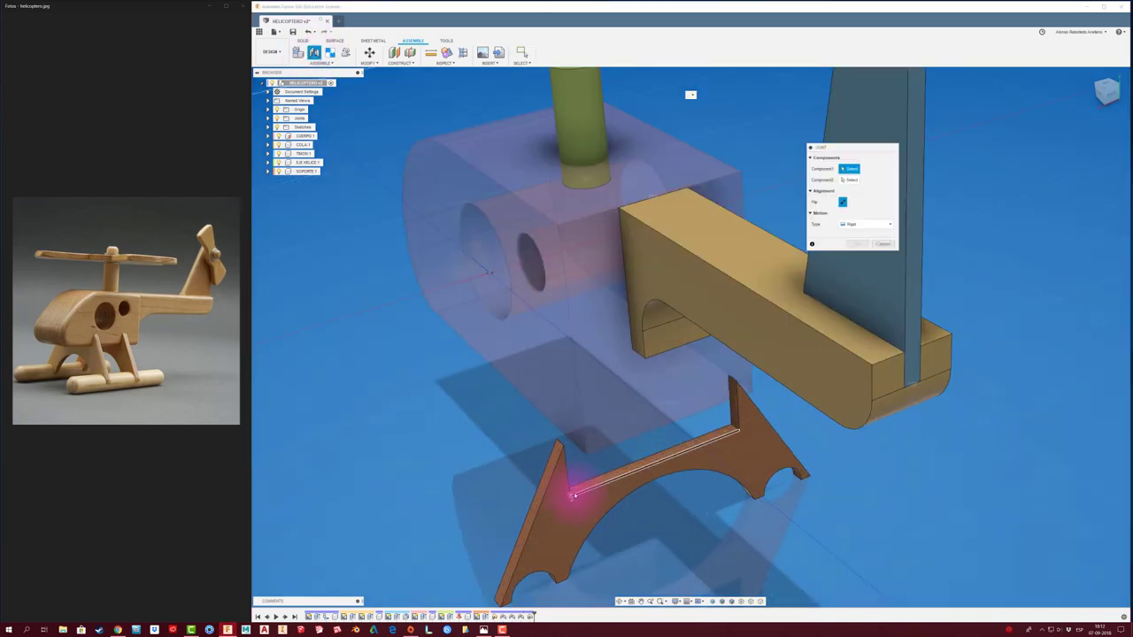
scroll(573, 488, up, 2)
click(570, 499)
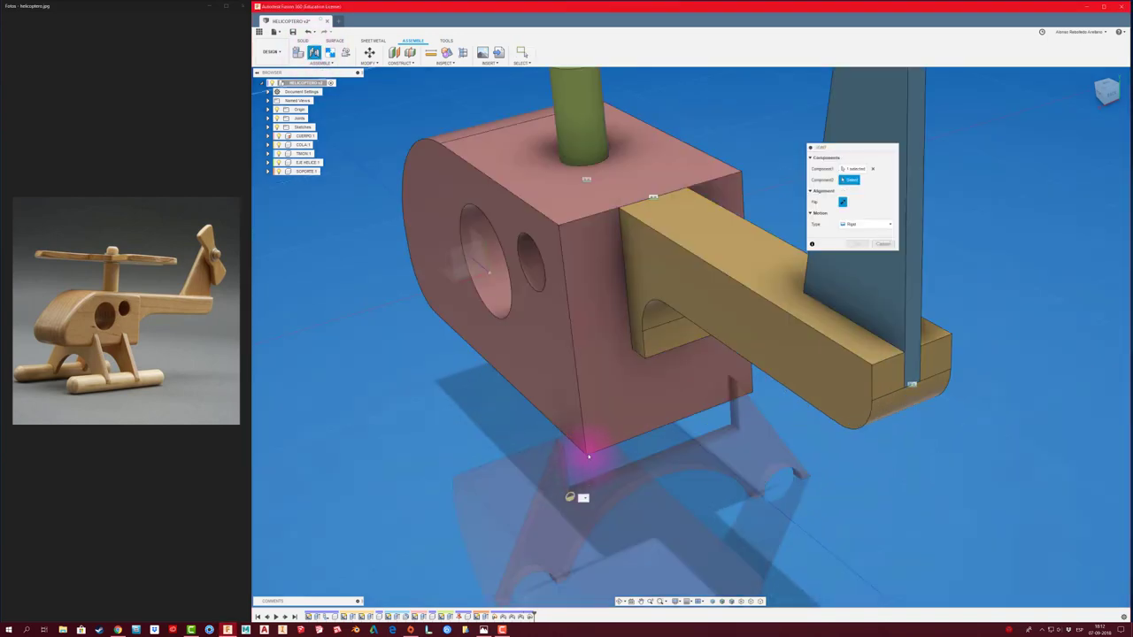
click(586, 456)
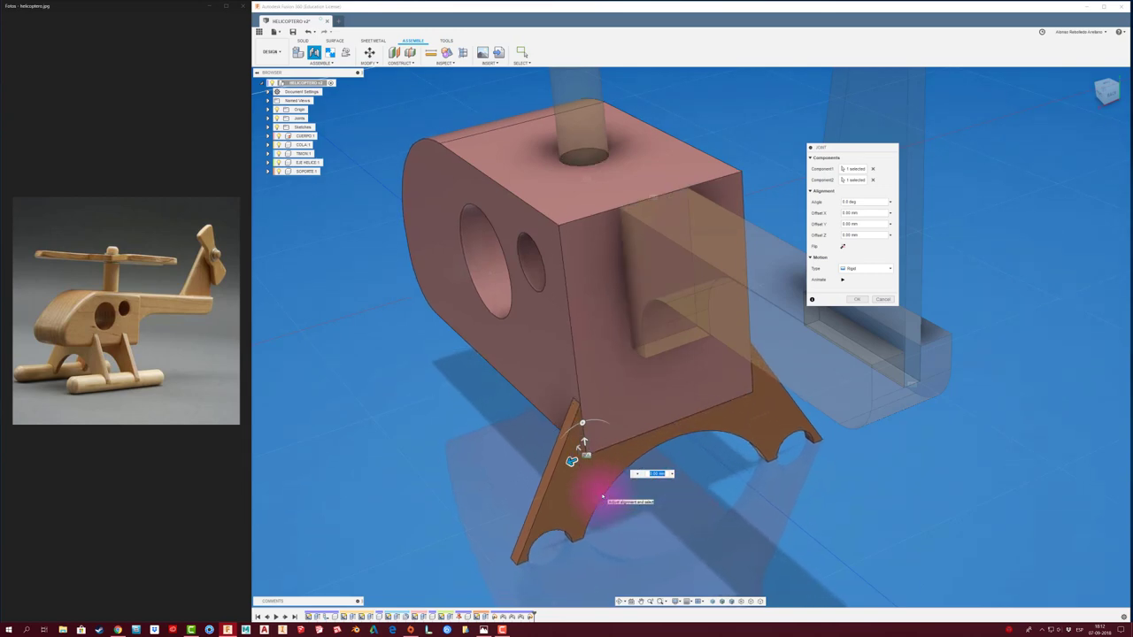
Offset the support 20 mm along the body and confirm the joint
mouse_move(607, 462)
shift+middle_down()
mouse_move(544, 468)
mouse_move(565, 481)
shift+middle_up()
drag(566, 480, 512, 476)
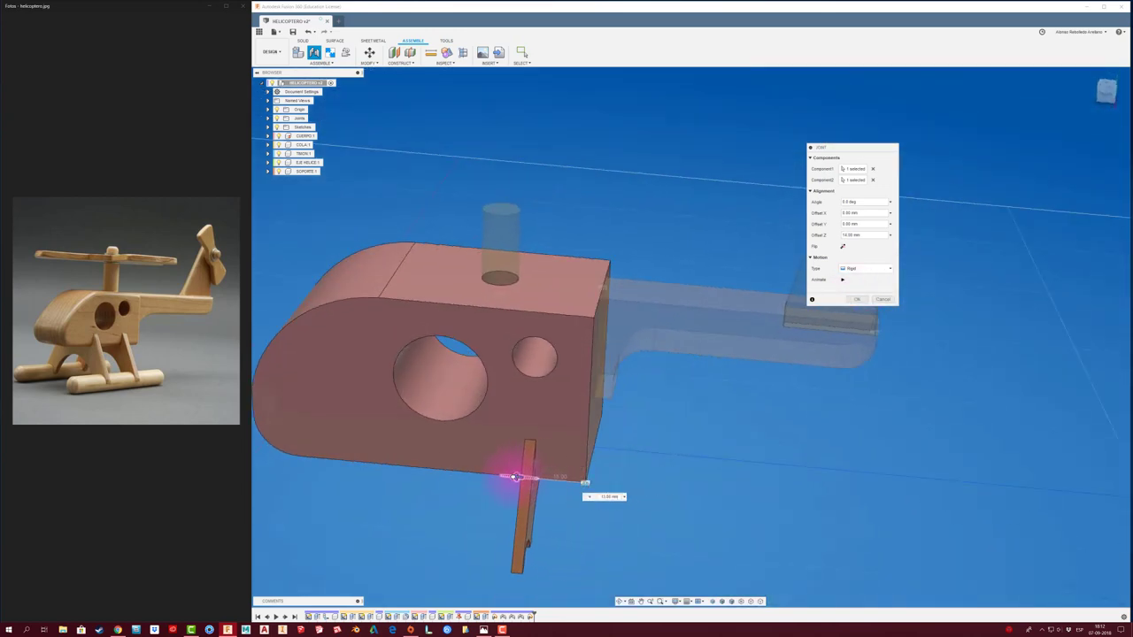
click(618, 500)
mouse_move(618, 502)
shift+middle_down()
mouse_move(568, 482)
mouse_move(559, 497)
shift+middle_up()
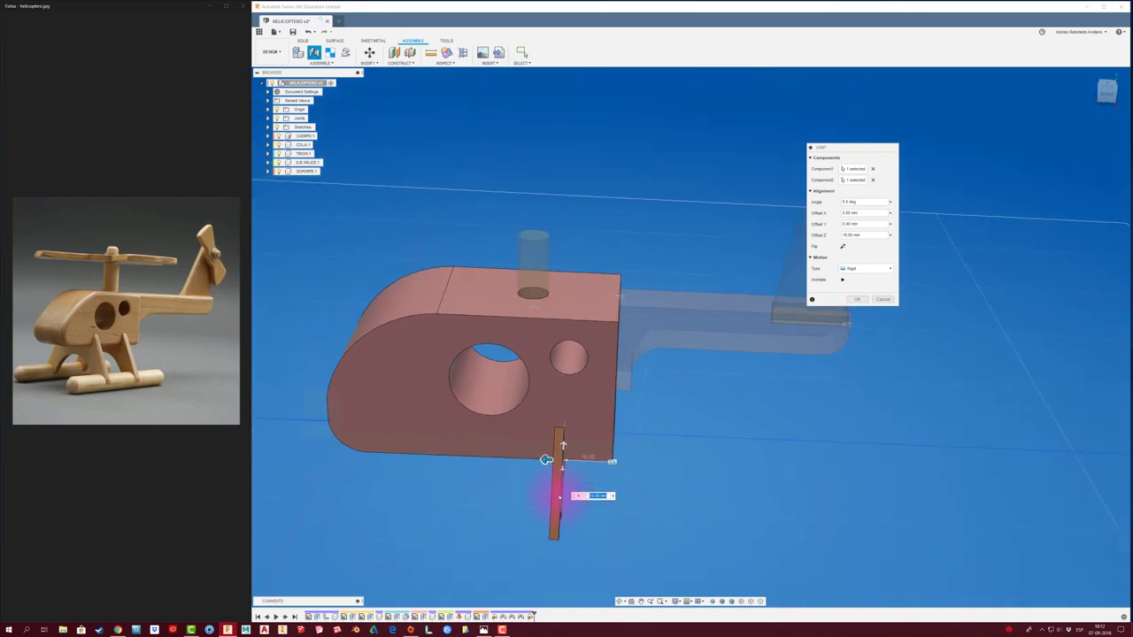
drag(543, 459, 532, 459)
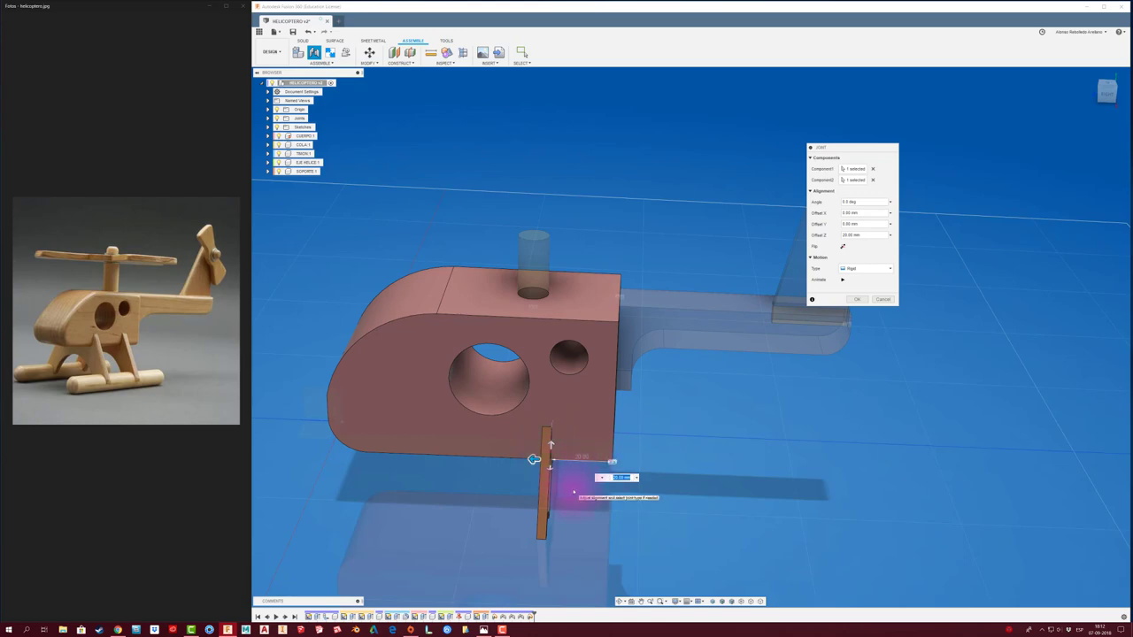
click(857, 299)
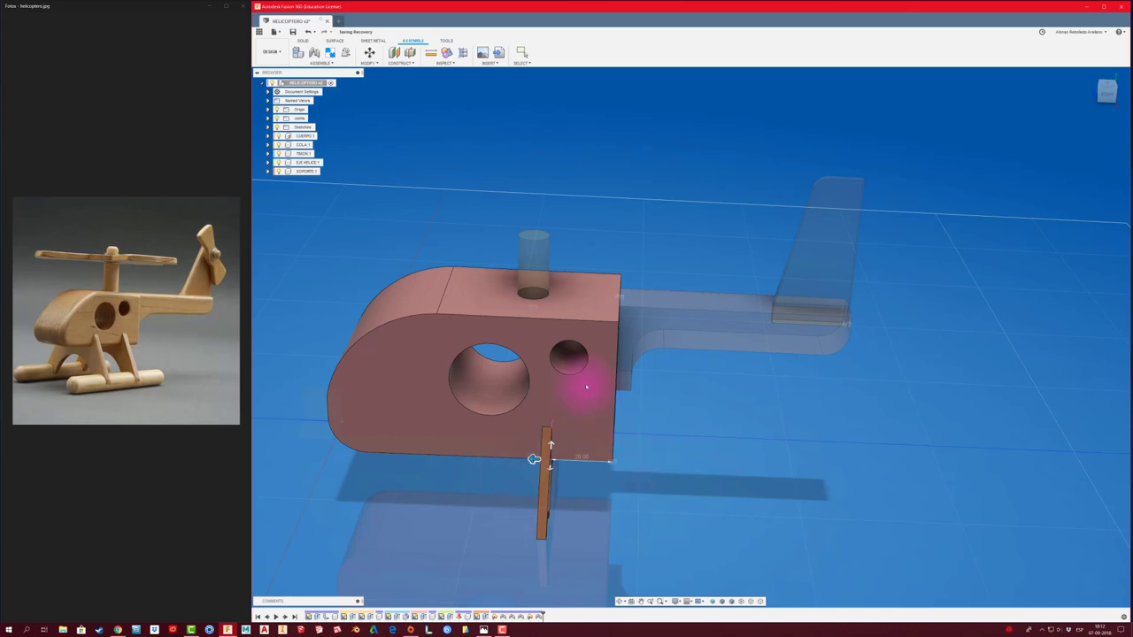
key(Return)
shift+middle_drag(677, 458, 625, 406)
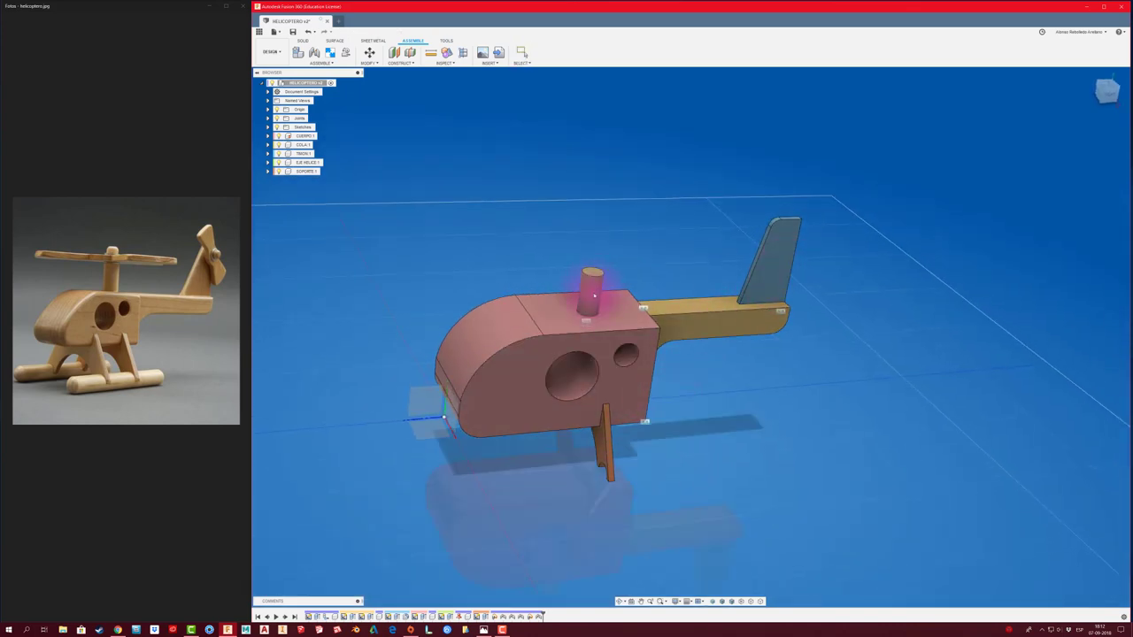
shift+middle_drag(723, 409, 673, 428)
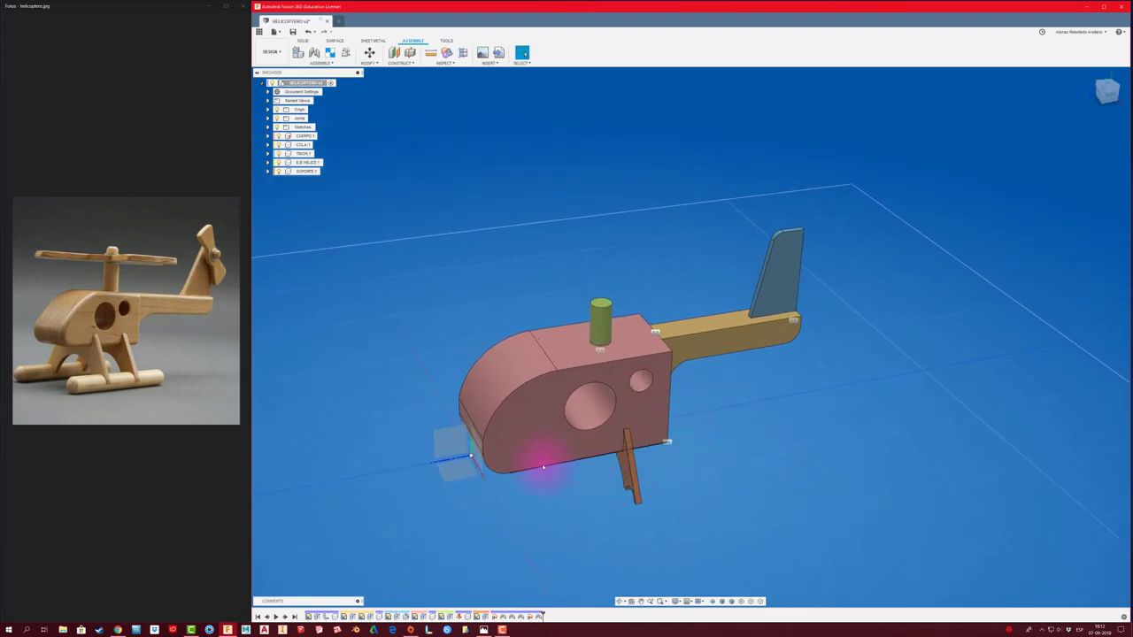
Paste a copy of support SOPORTE:1 and move it under the fuselage's front
click(307, 169)
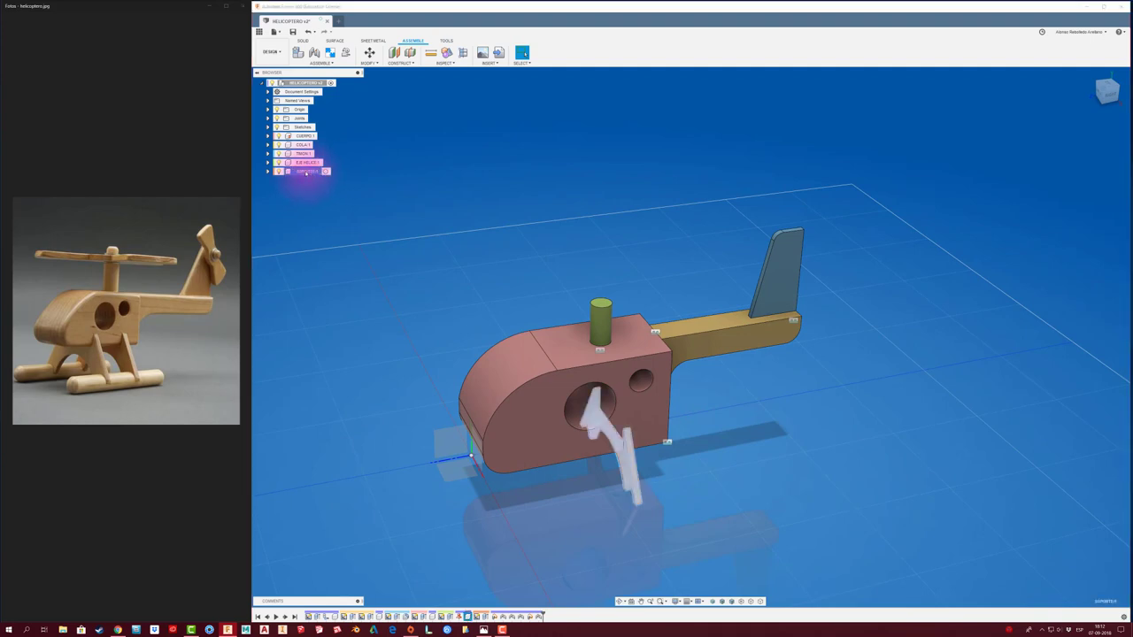
key(ctrl+v)
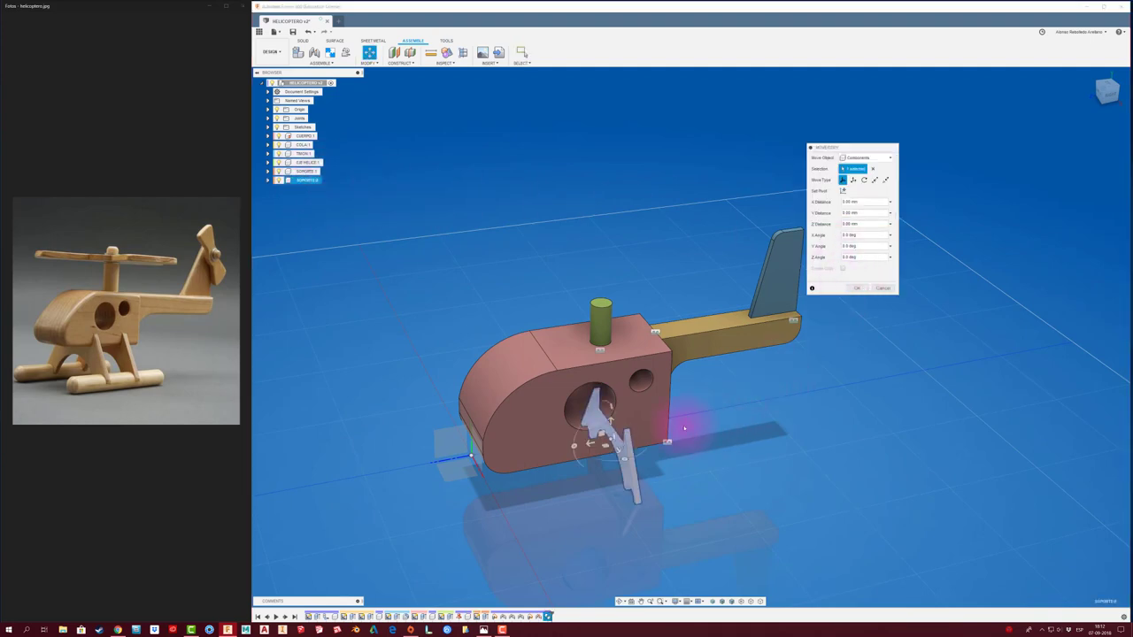
drag(591, 442, 533, 452)
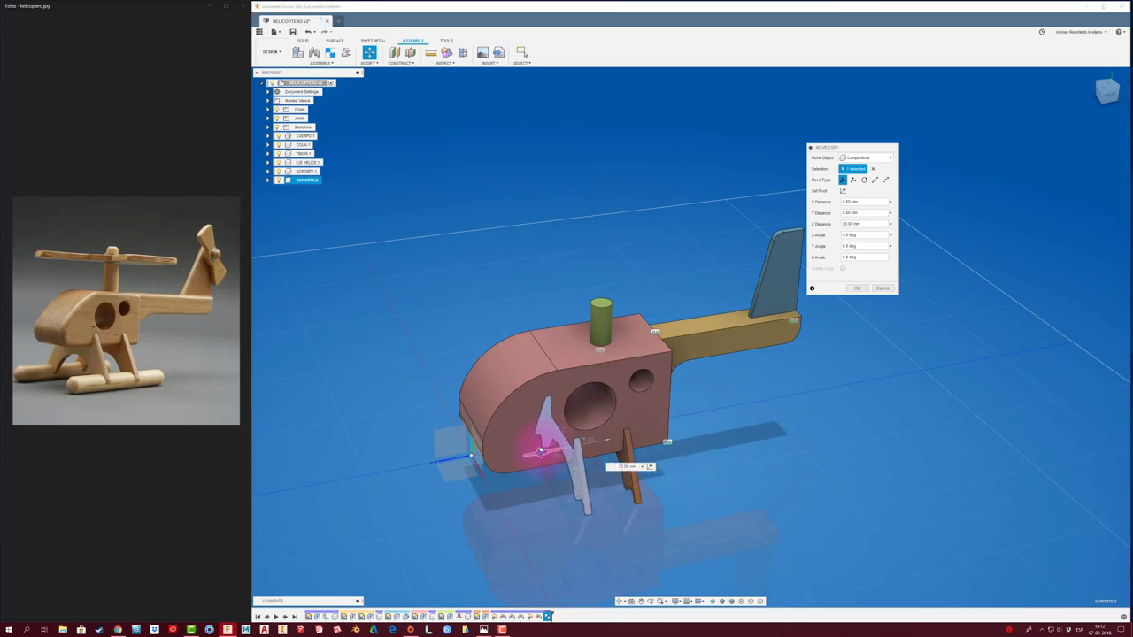
mouse_move(607, 461)
shift+middle_down()
mouse_move(622, 443)
mouse_move(160, 407)
shift+middle_up()
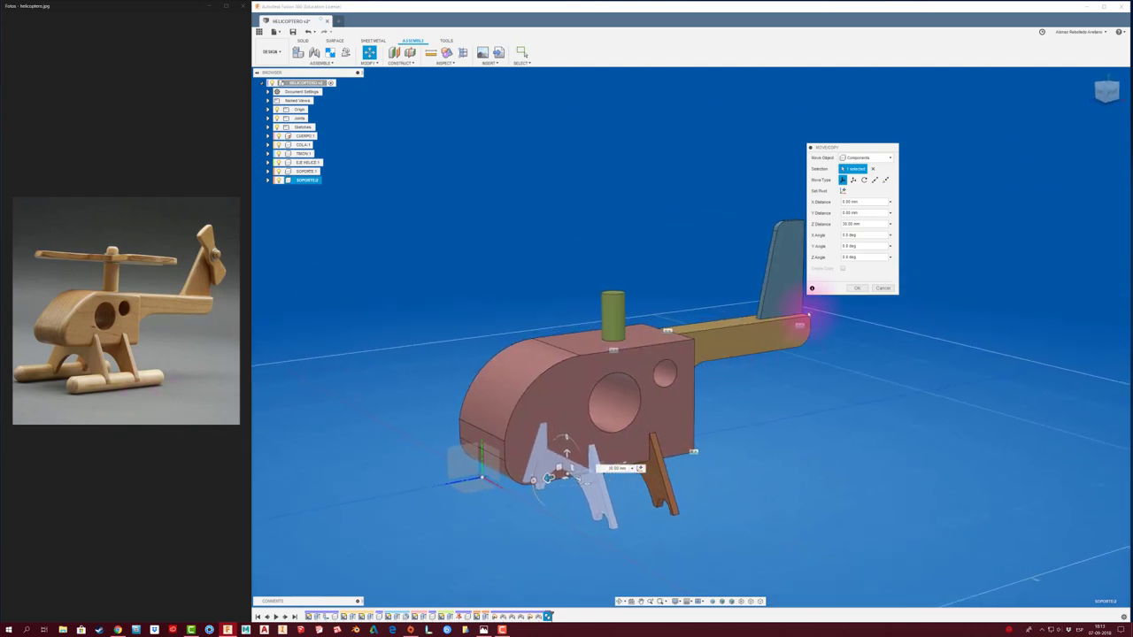
click(857, 288)
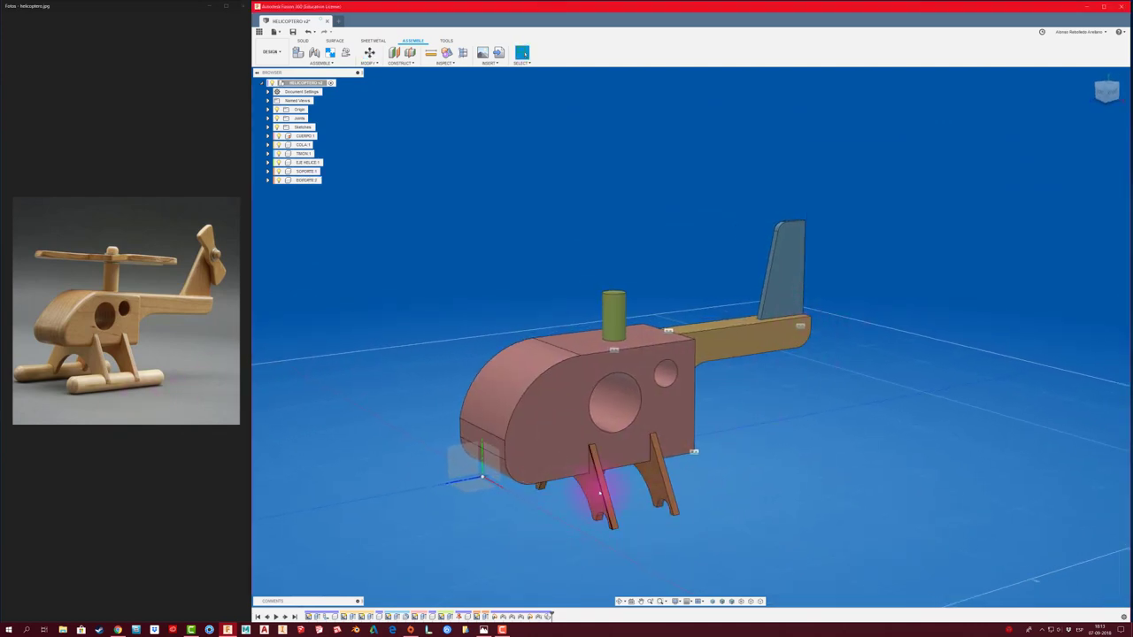
drag(599, 493, 567, 537)
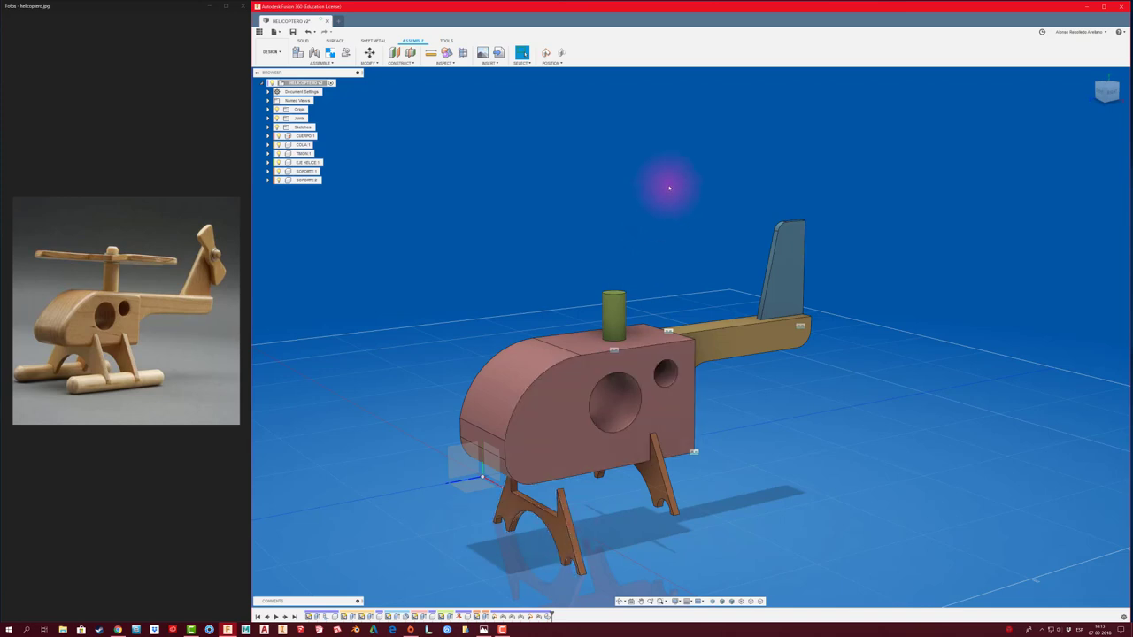
Keep the copied support's new position and fix it to the fuselage with an as-built joint
click(560, 53)
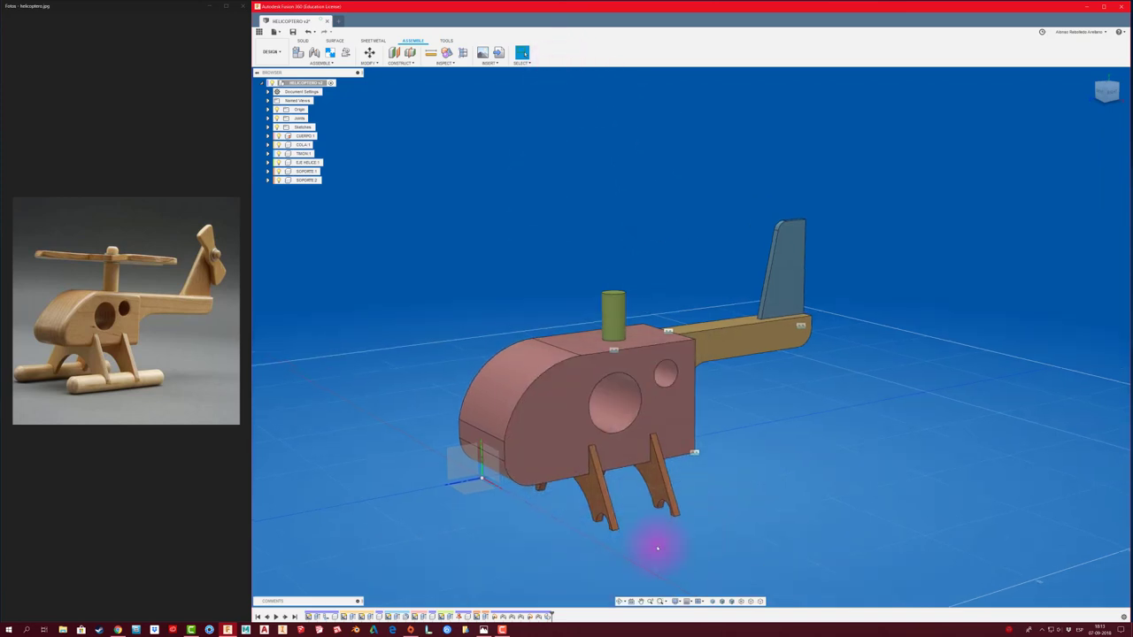
shift+middle_drag(657, 548, 466, 296)
click(330, 65)
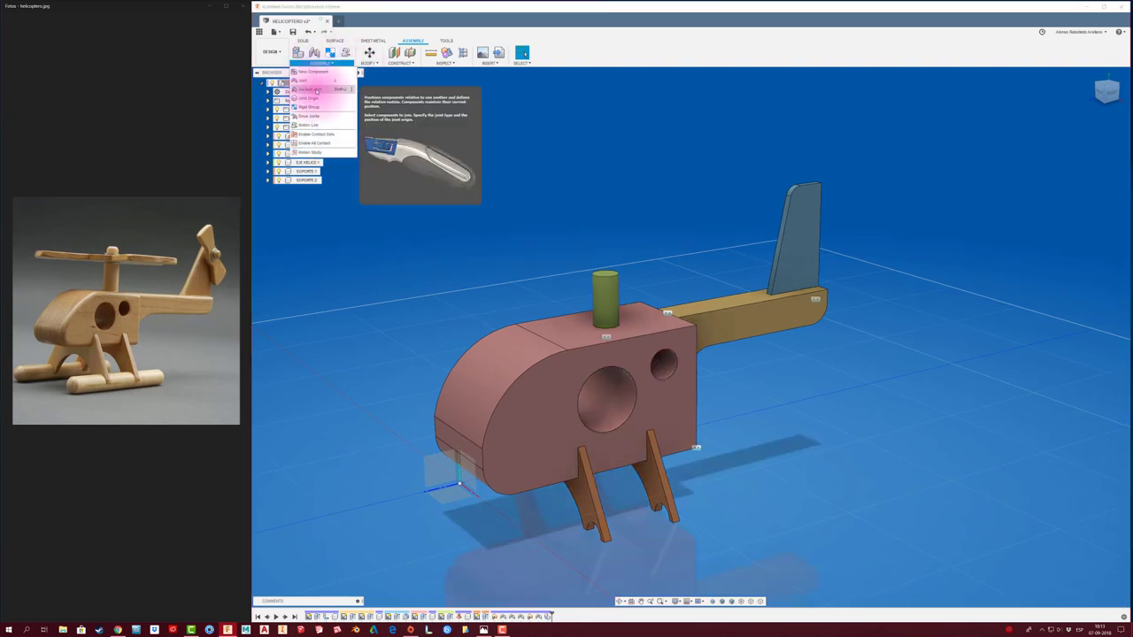
click(316, 90)
click(582, 466)
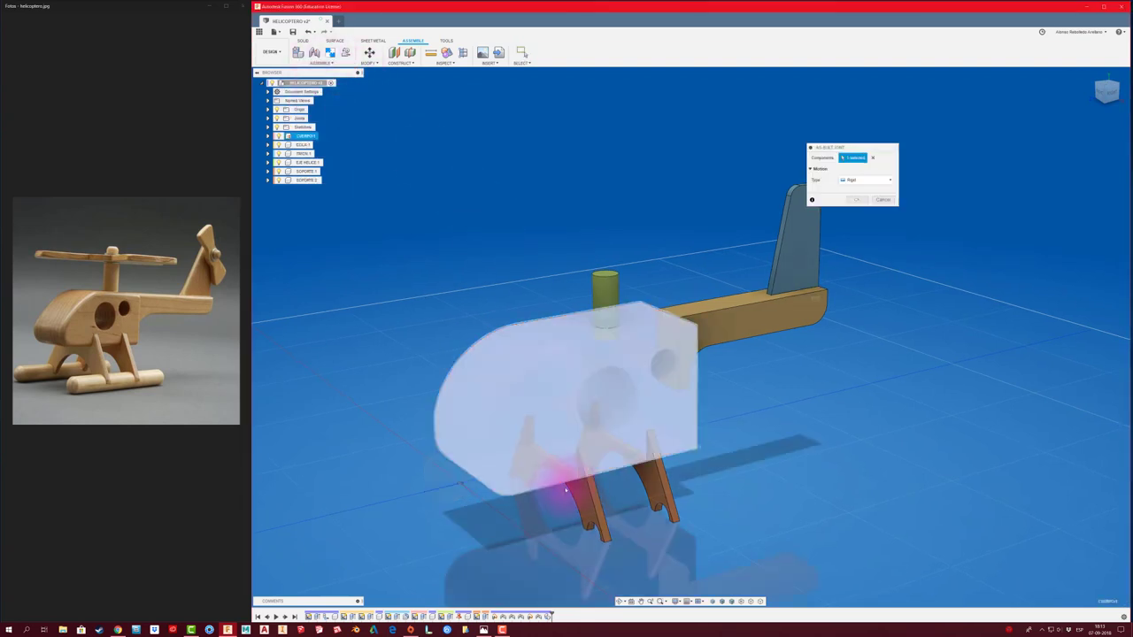
click(589, 487)
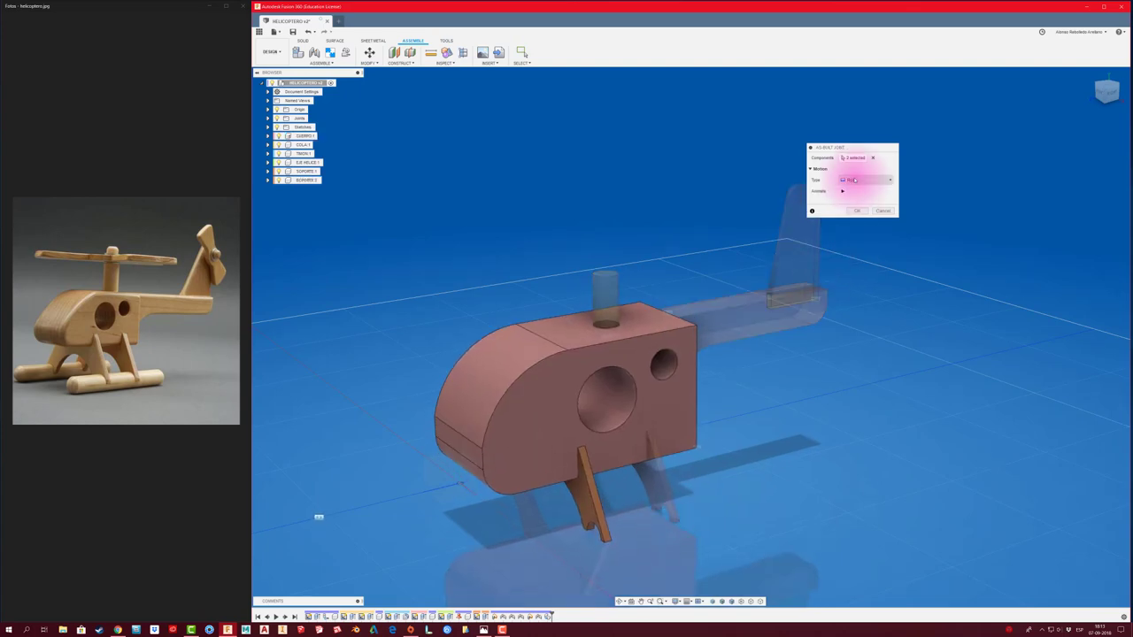
click(857, 210)
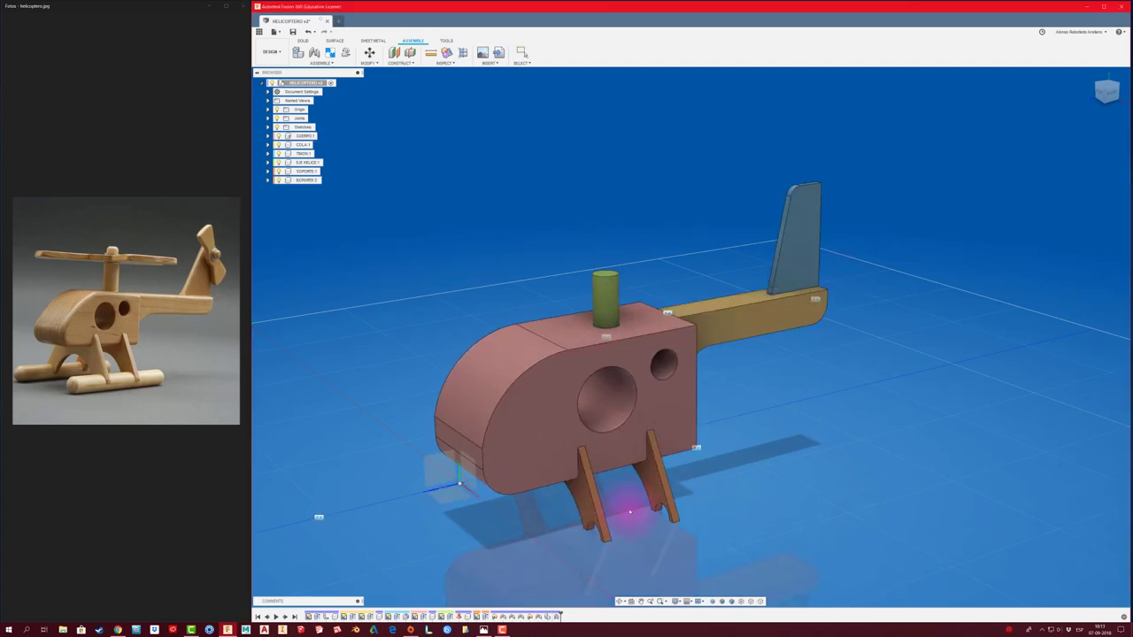
Save the helicopter design as a new version
mouse_move(669, 550)
shift+middle_down()
mouse_move(362, 97)
mouse_move(294, 37)
shift+middle_up()
click(294, 31)
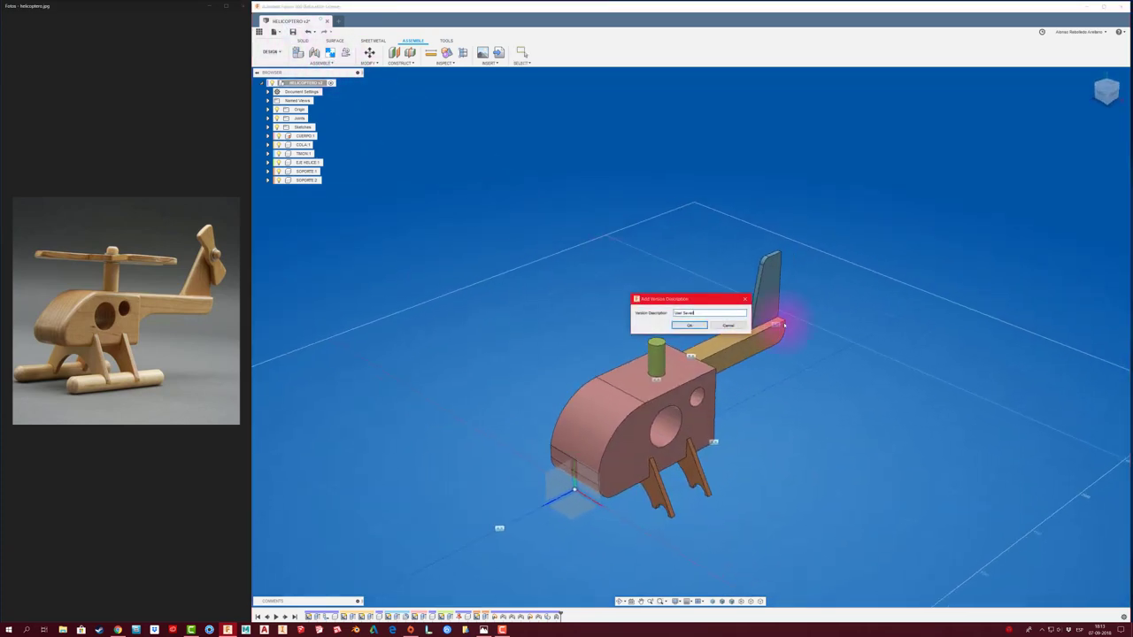
click(688, 324)
mouse_move(414, 436)
shift+middle_down()
mouse_move(399, 430)
mouse_move(576, 523)
mouse_move(436, 209)
shift+middle_up()
scroll(574, 526, up, 3)
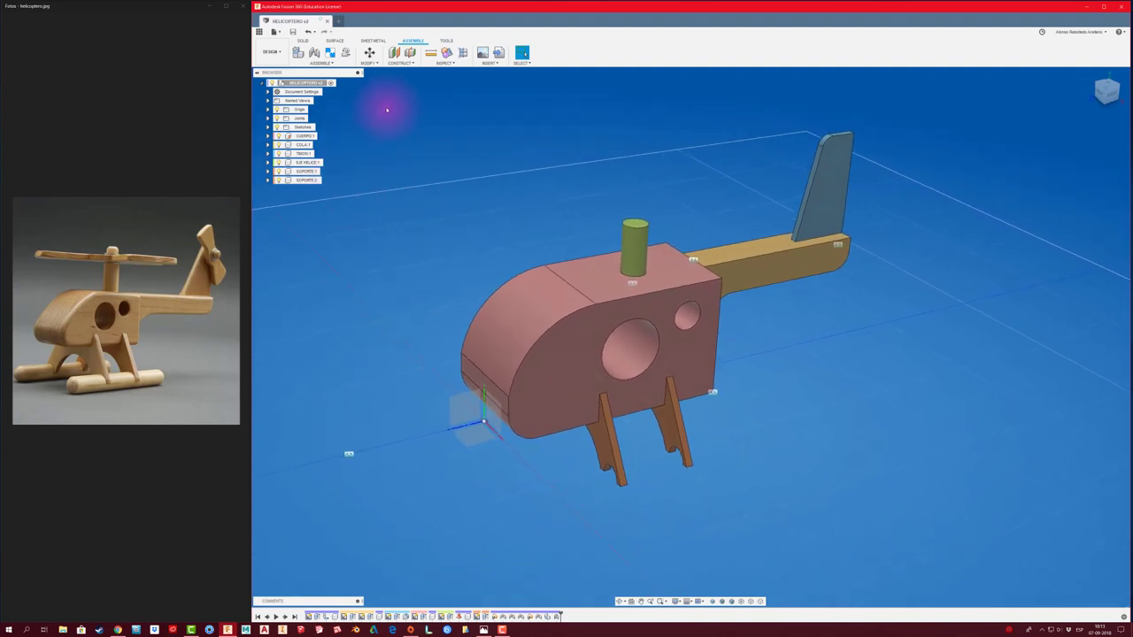
Create a new float component under the root assembly and activate it
right_click(308, 82)
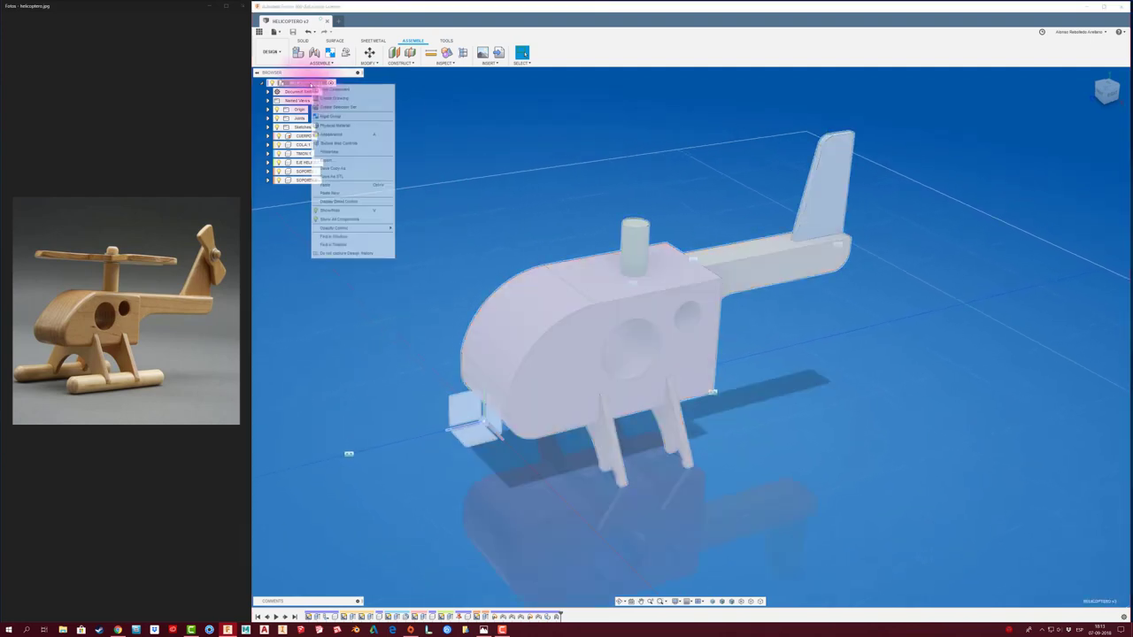
click(335, 88)
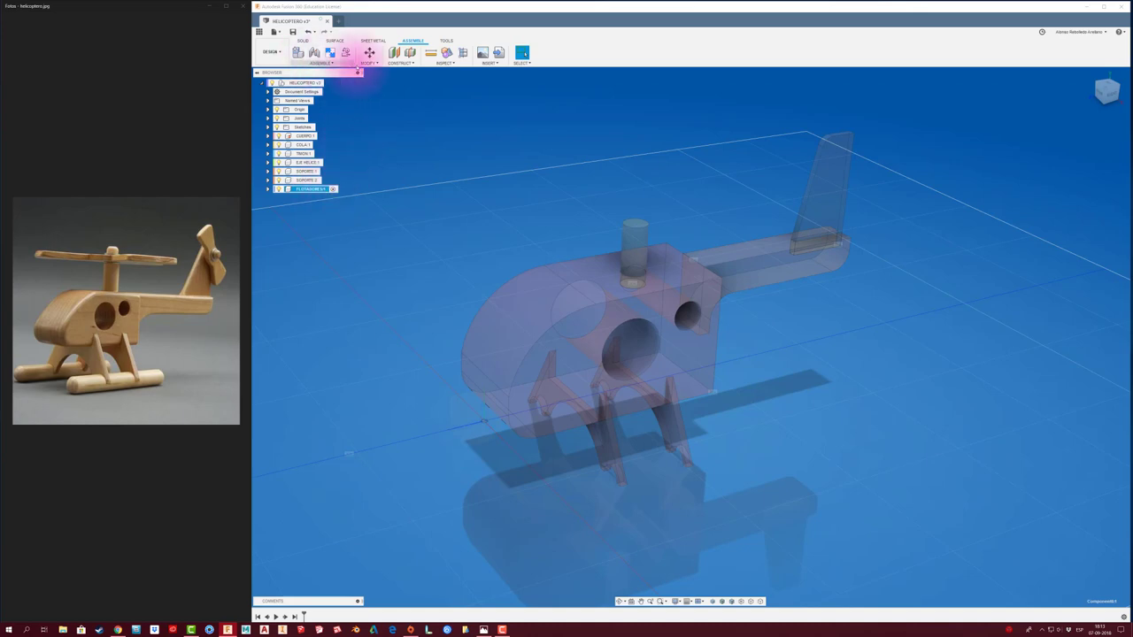
click(369, 52)
key(Escape)
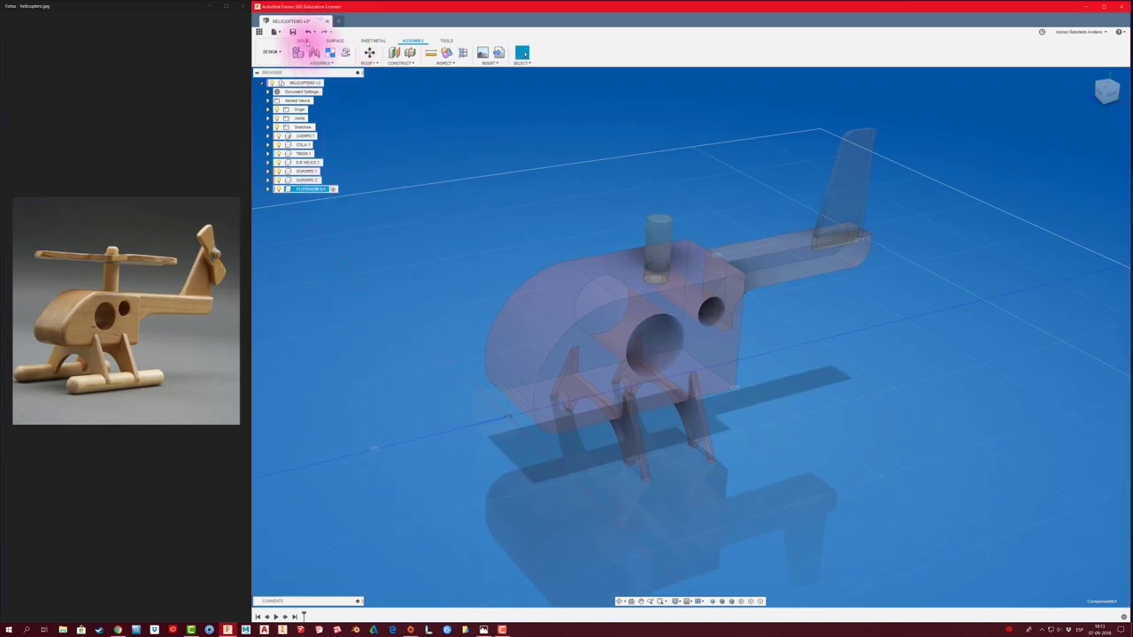
Sketch a circle on the support leg's face matching the small left notch arc
click(303, 41)
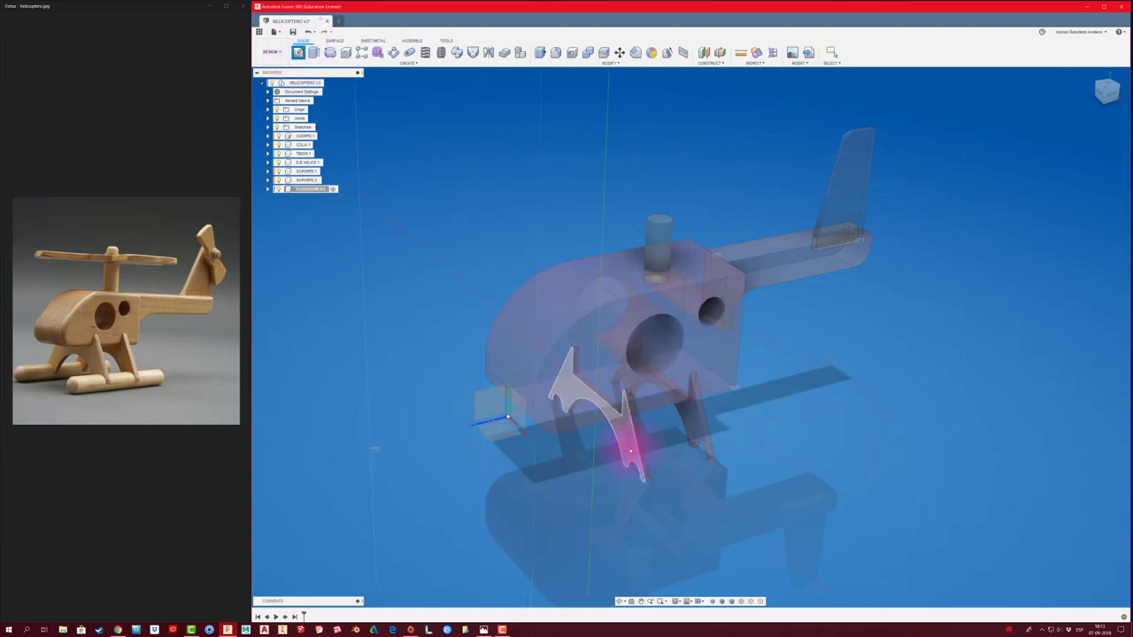
drag(630, 452, 701, 438)
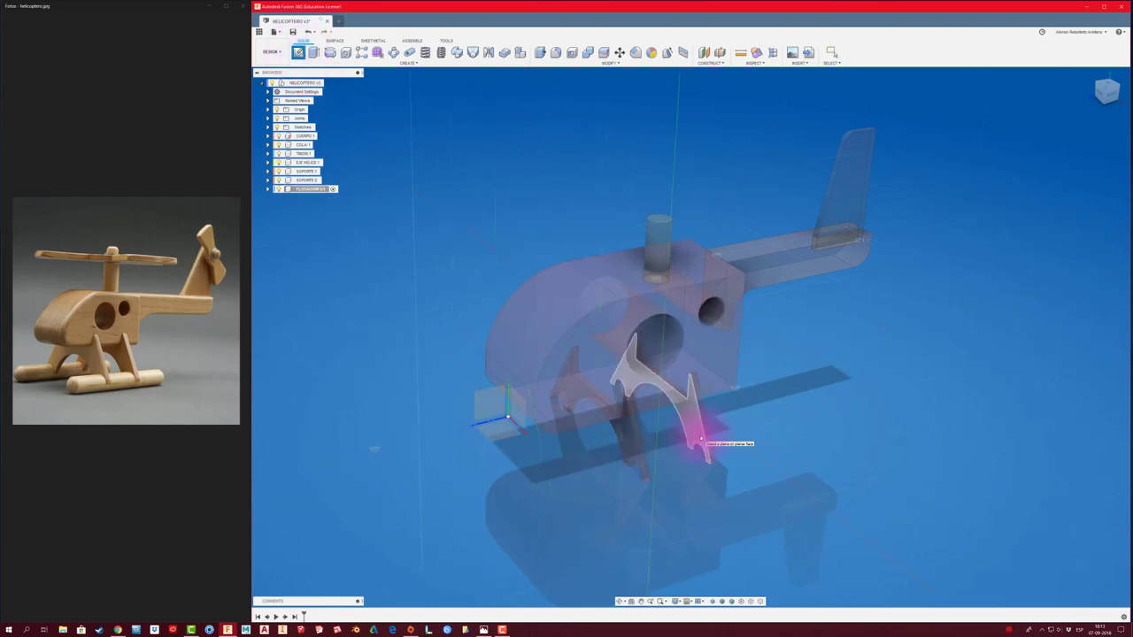
mouse_move(701, 438)
shift+middle_down()
mouse_move(716, 433)
mouse_move(694, 369)
shift+middle_up()
click(696, 368)
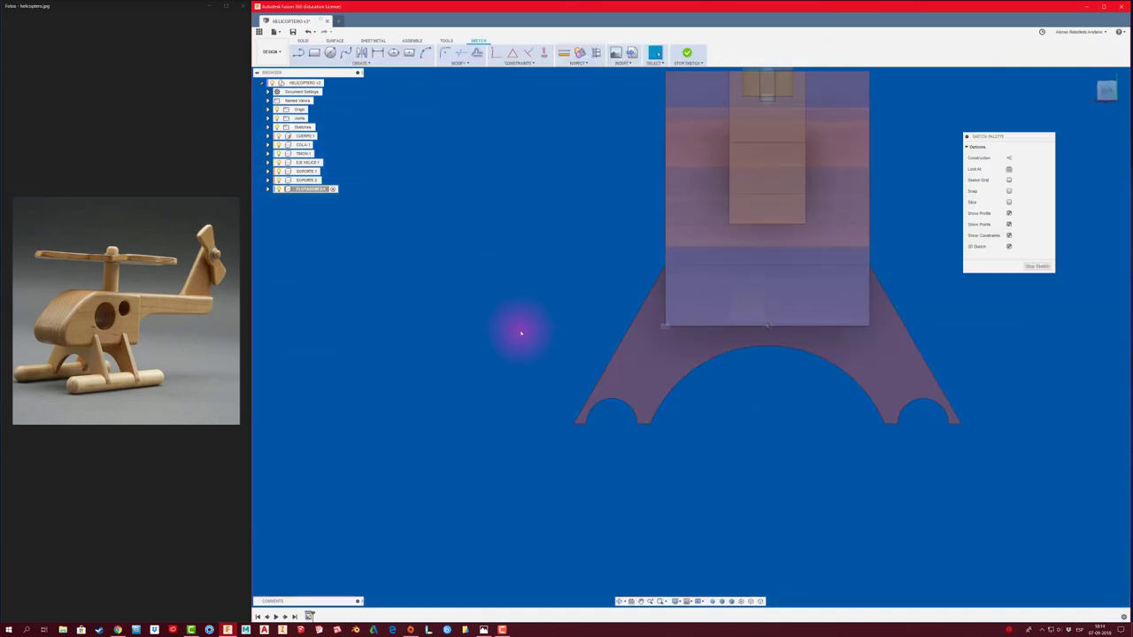
key(p)
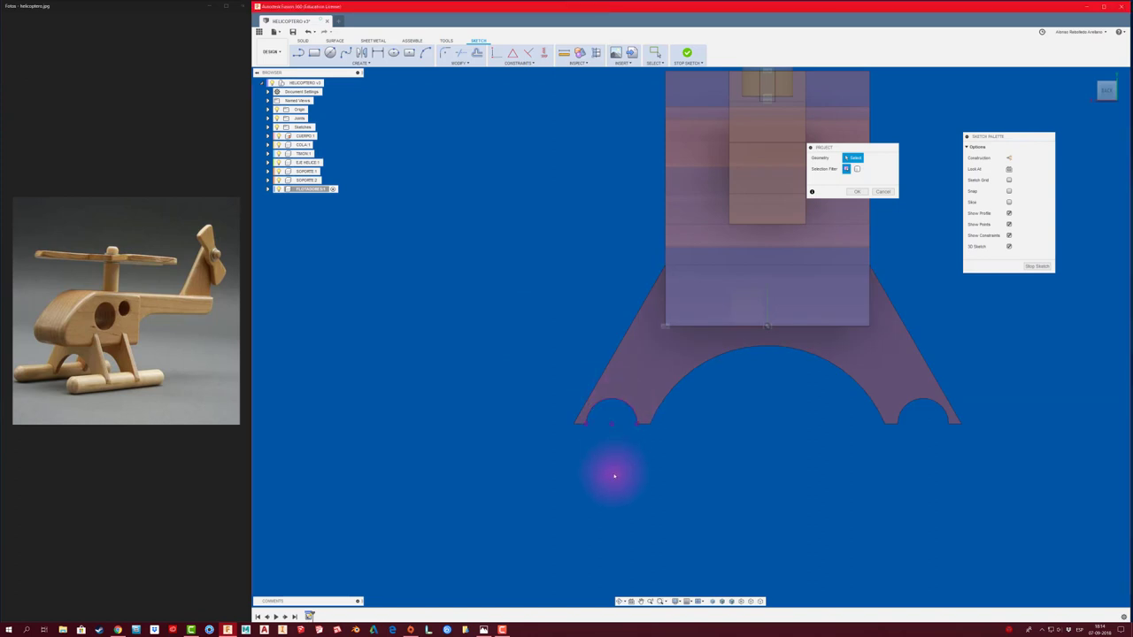
click(330, 52)
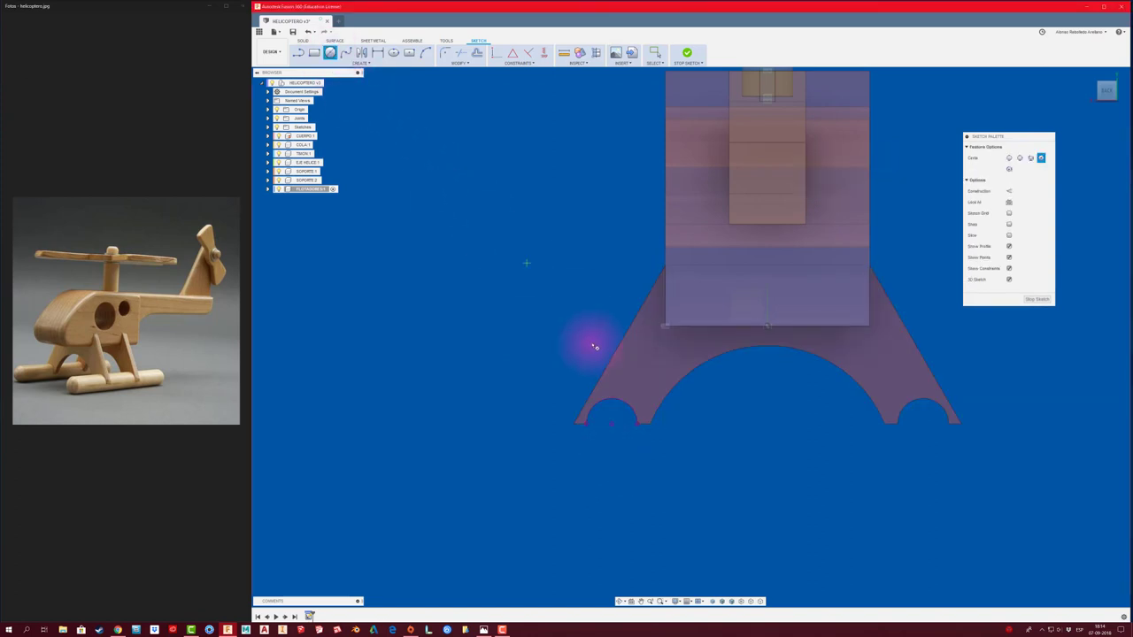
click(610, 426)
click(626, 439)
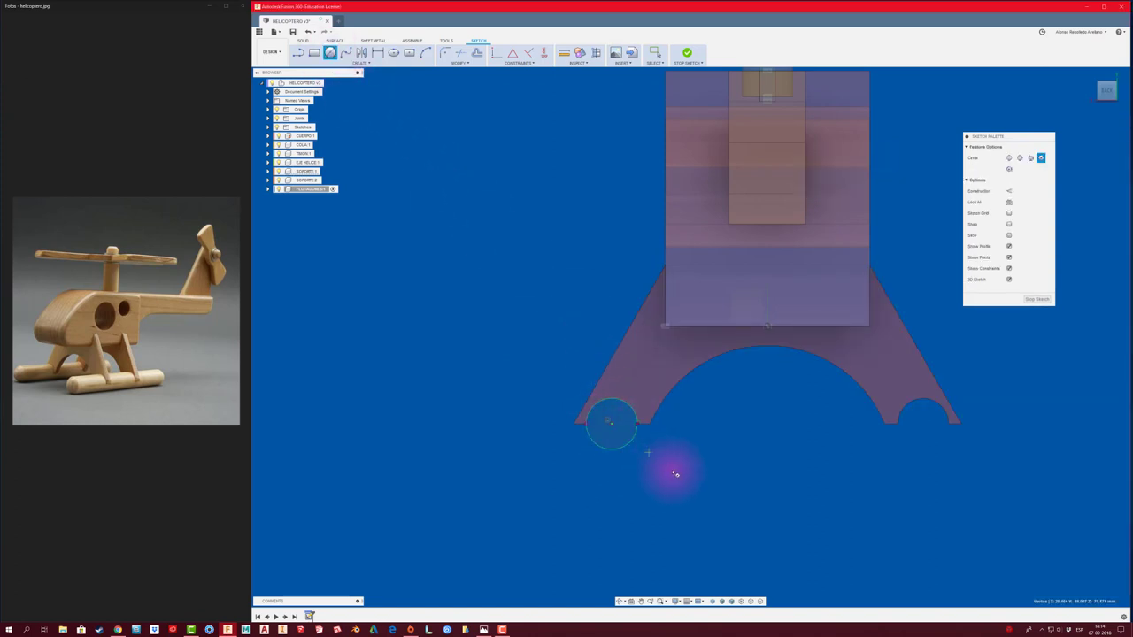
shift+middle_drag(678, 476, 683, 471)
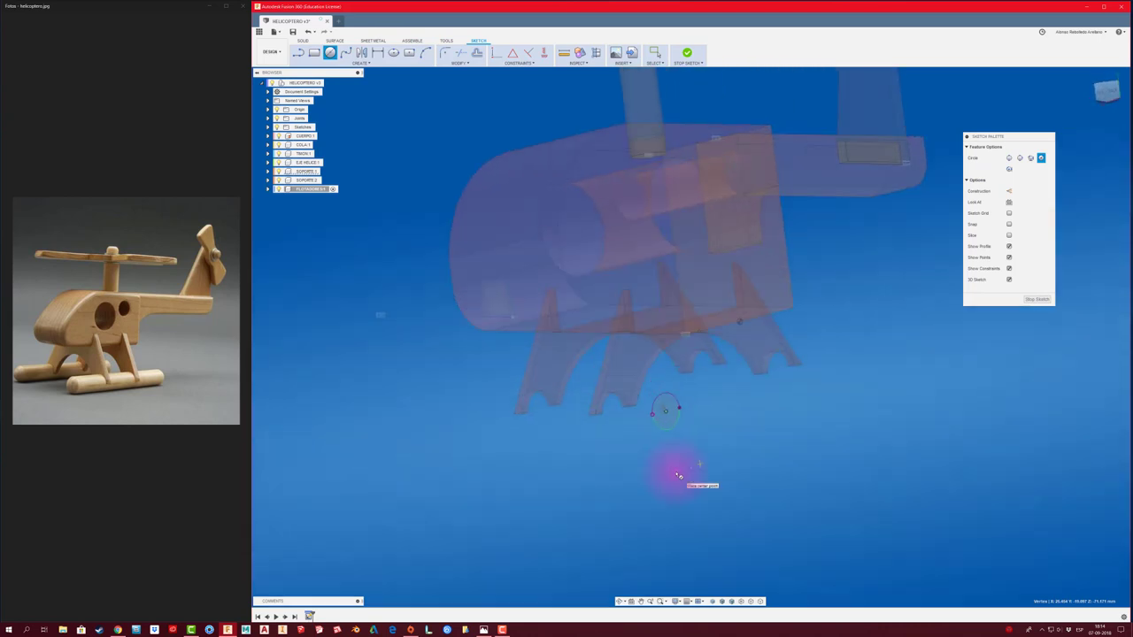
key(e)
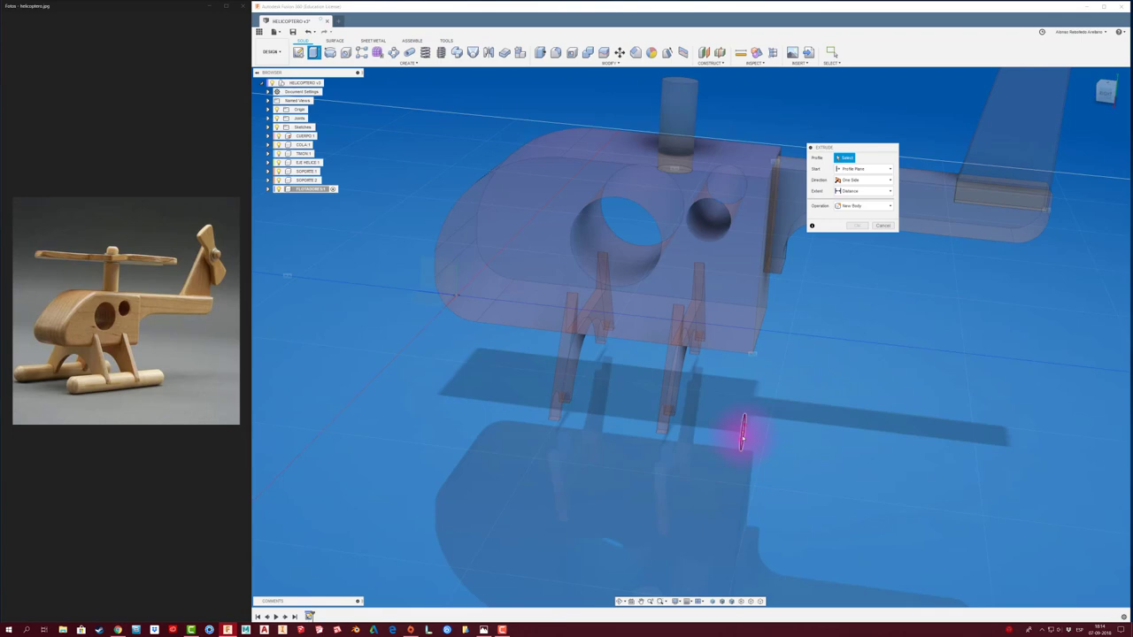
Extrude the circle profile 105 mm into a cylinder along the body
click(744, 433)
drag(739, 434, 376, 392)
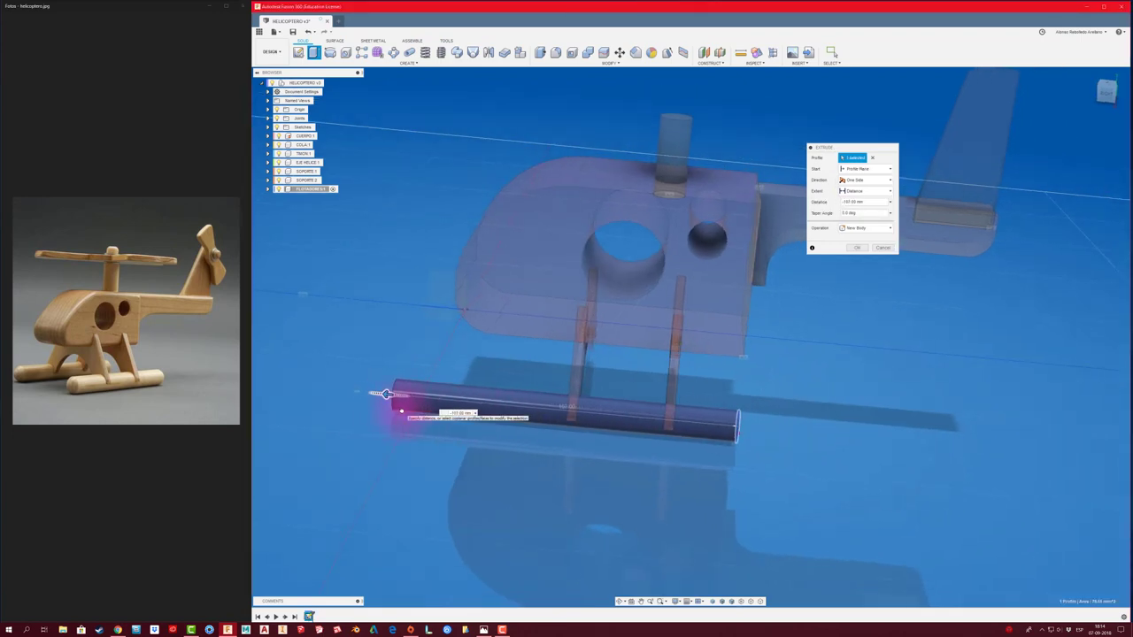
shift+middle_drag(401, 410, 470, 467)
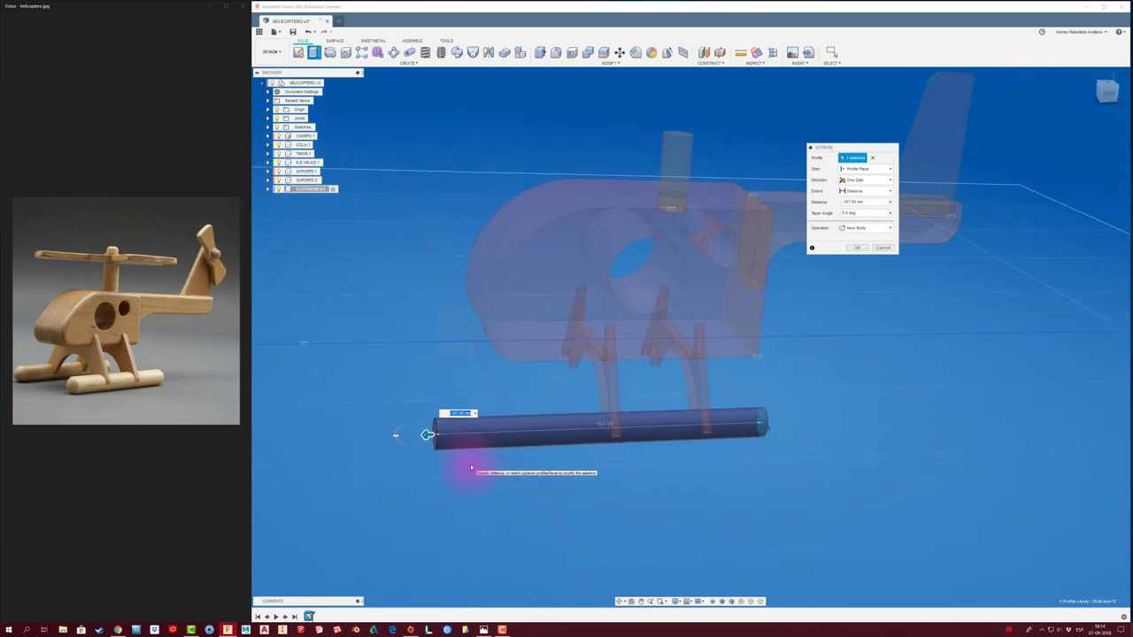
text(-1505)
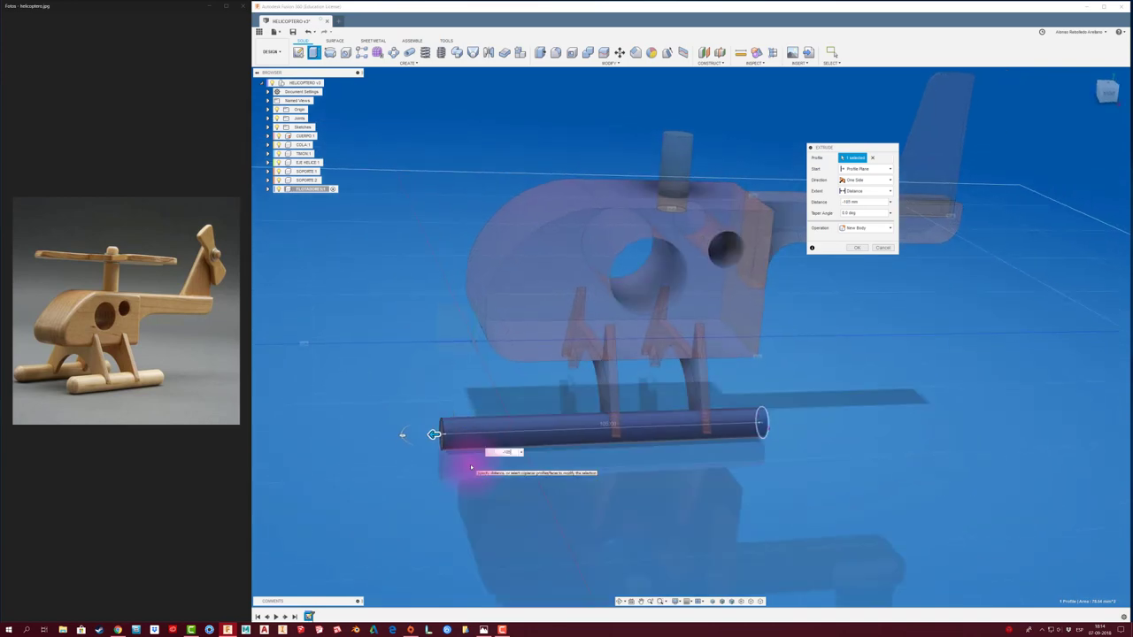
shift+middle_drag(471, 467, 784, 435)
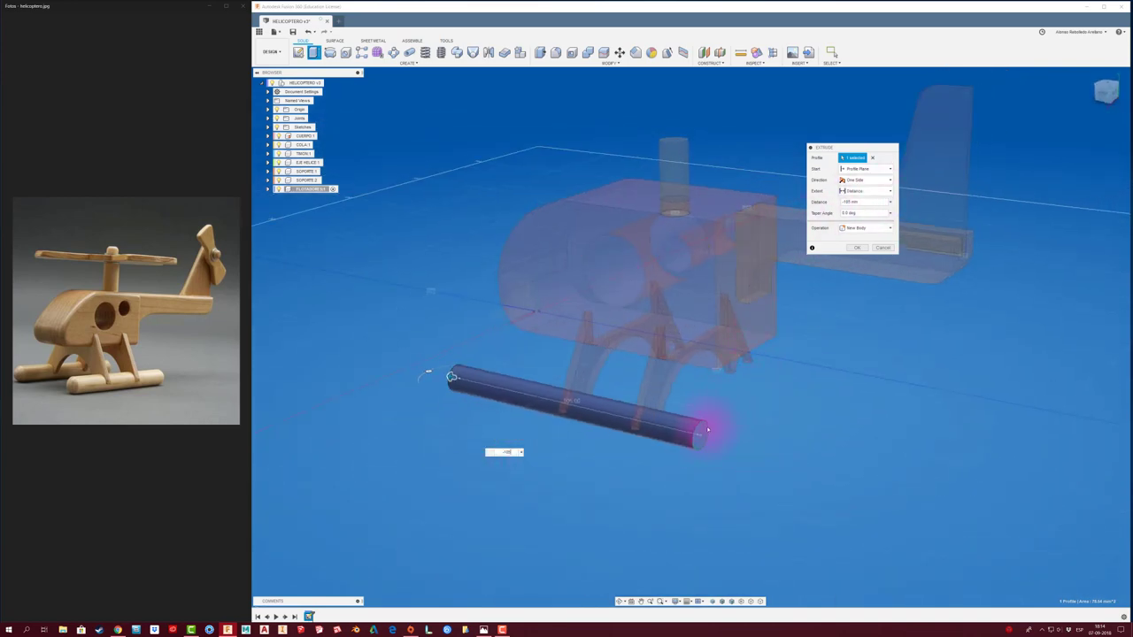
mouse_move(224, 370)
shift+middle_down()
mouse_move(651, 354)
mouse_move(868, 180)
shift+middle_up()
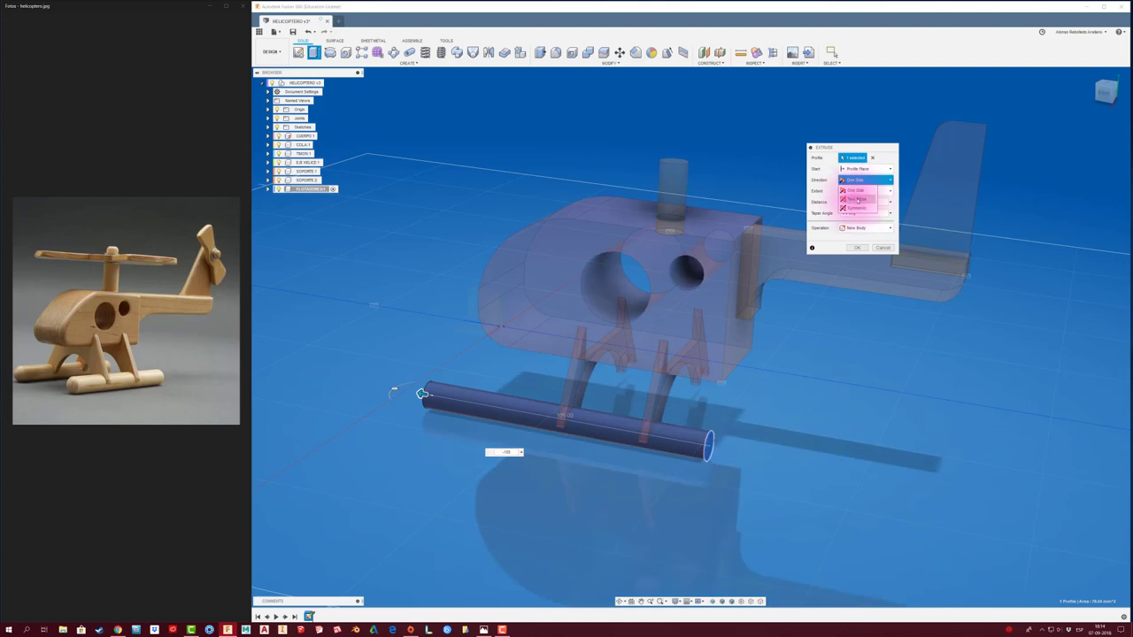
Make the extrusion two-sided, extending about 25 mm the other way, and confirm
click(856, 200)
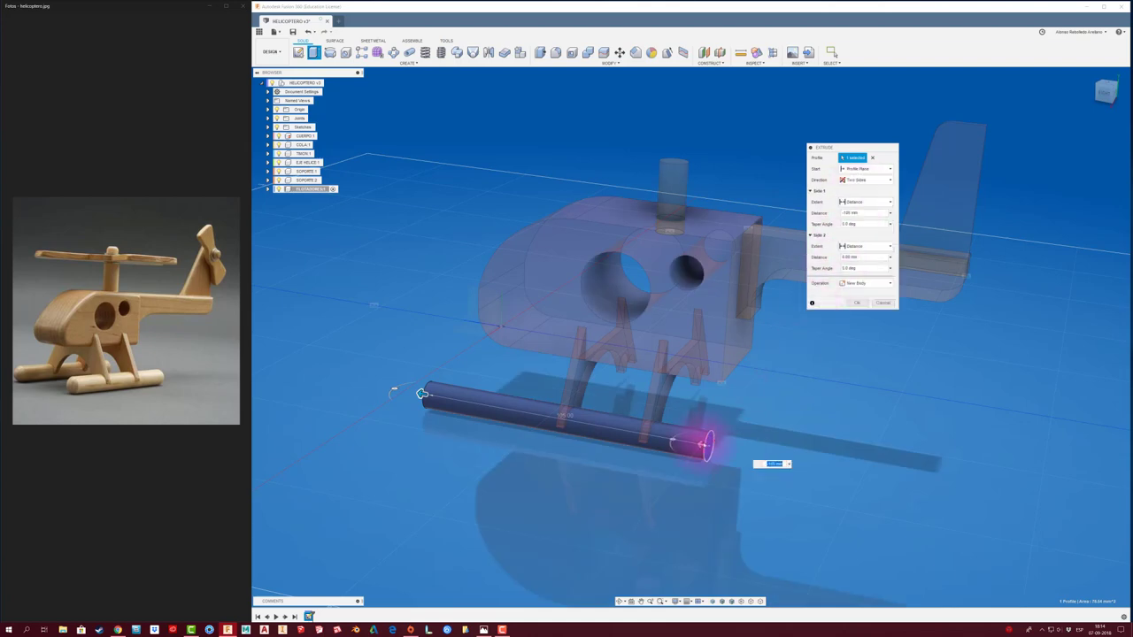
drag(708, 443, 775, 456)
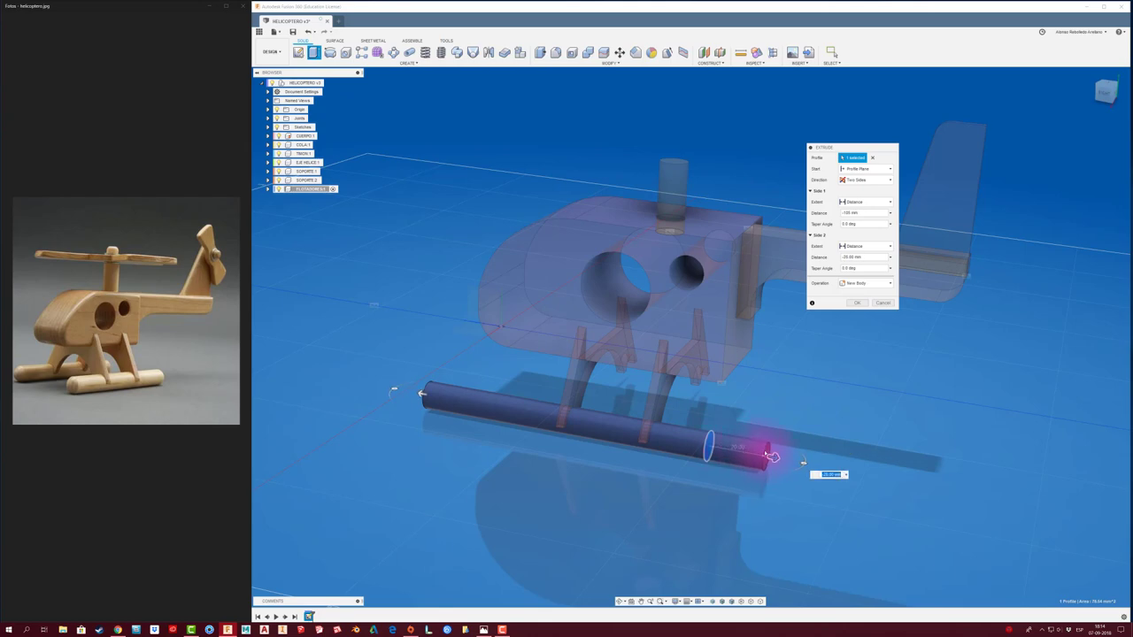
shift+middle_drag(772, 457, 859, 306)
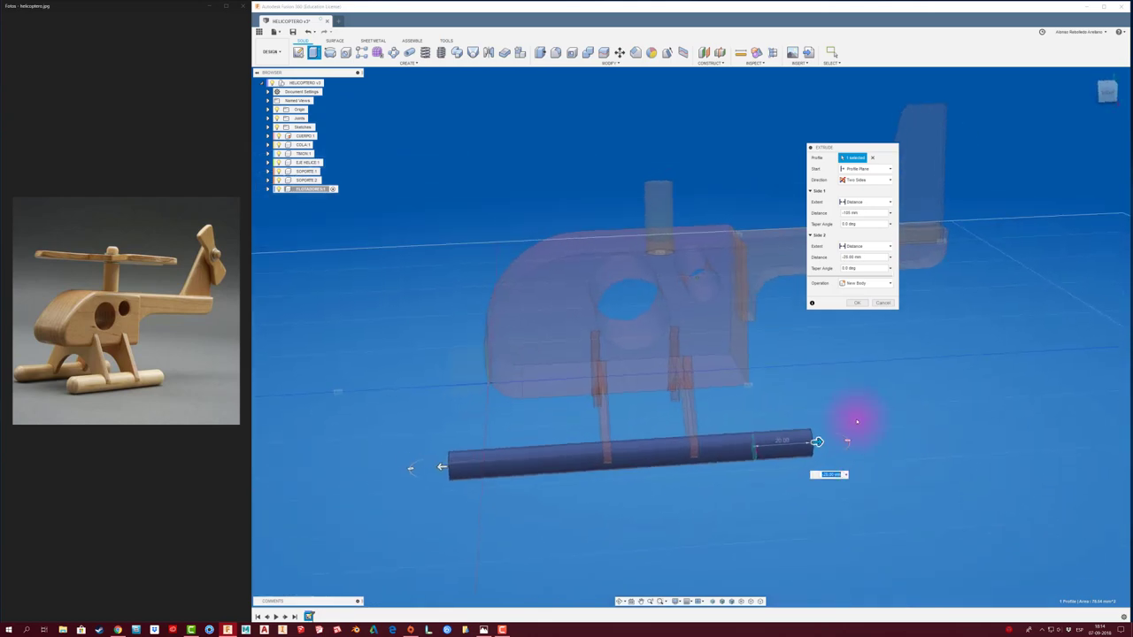
click(859, 304)
shift+middle_drag(518, 387, 527, 492)
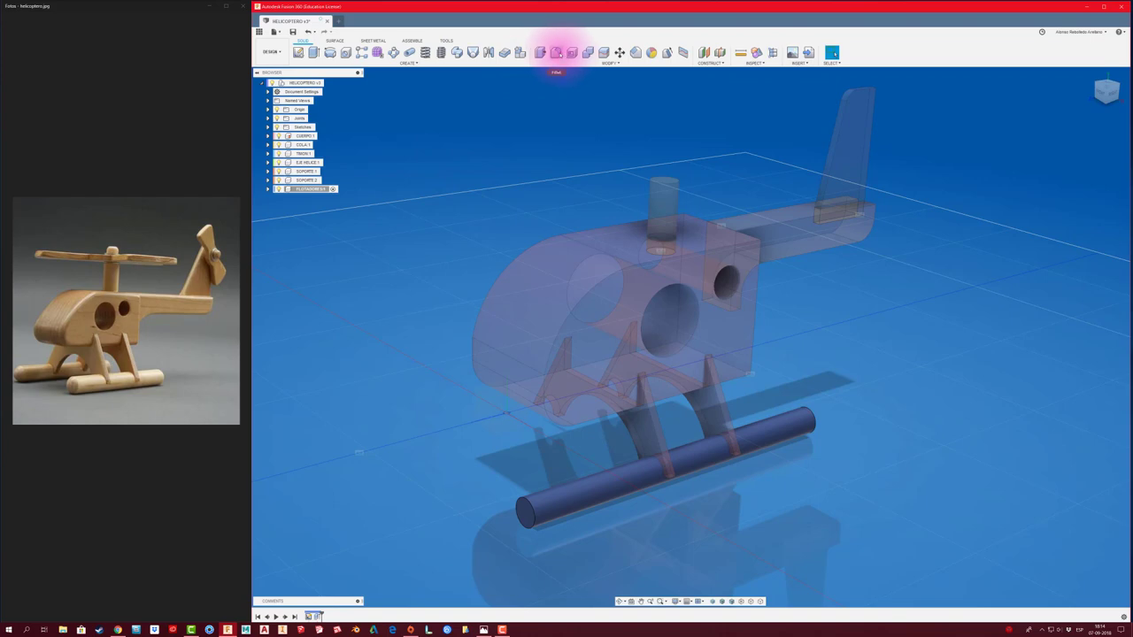
Fillet both end edges of the float rod, then reactivate the HELICOPTERO root component
click(556, 52)
click(528, 506)
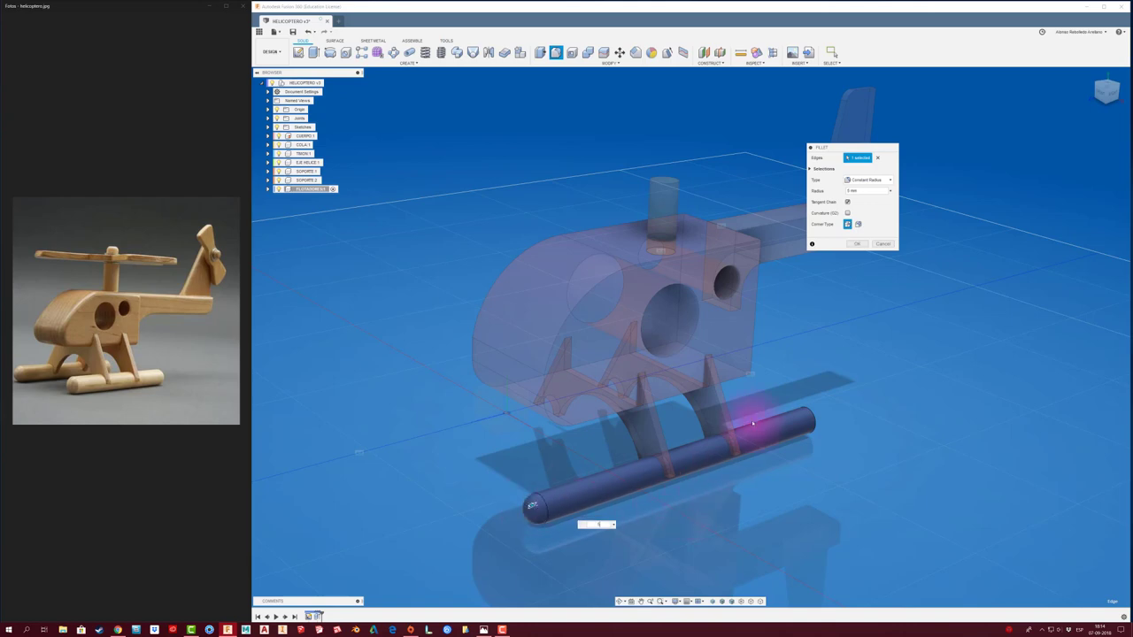
shift+middle_drag(858, 247, 780, 442)
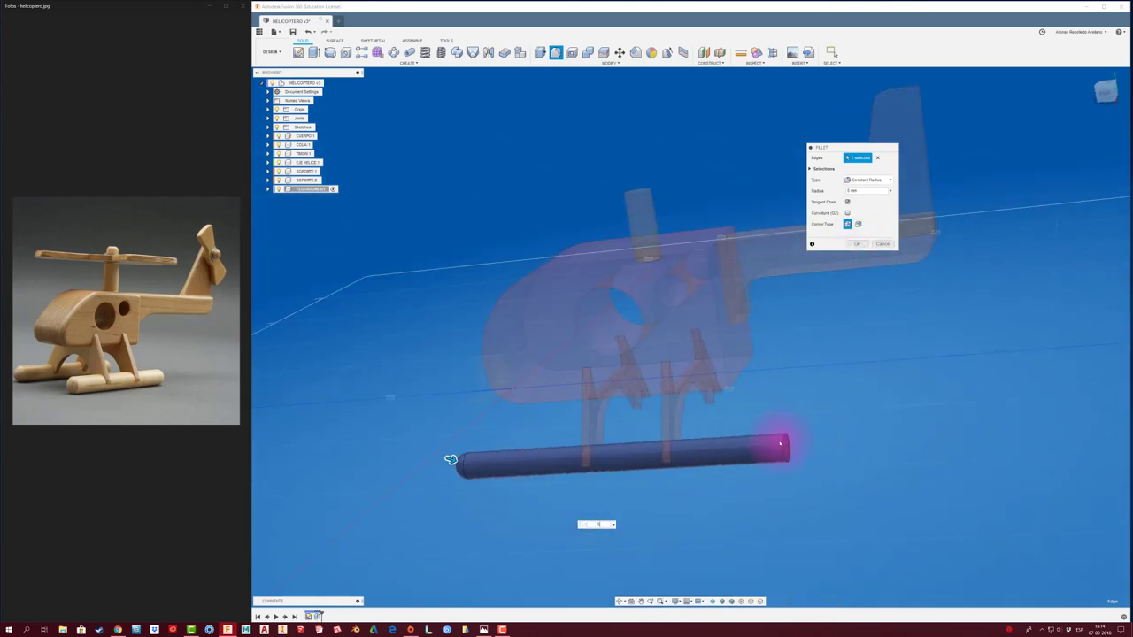
click(856, 244)
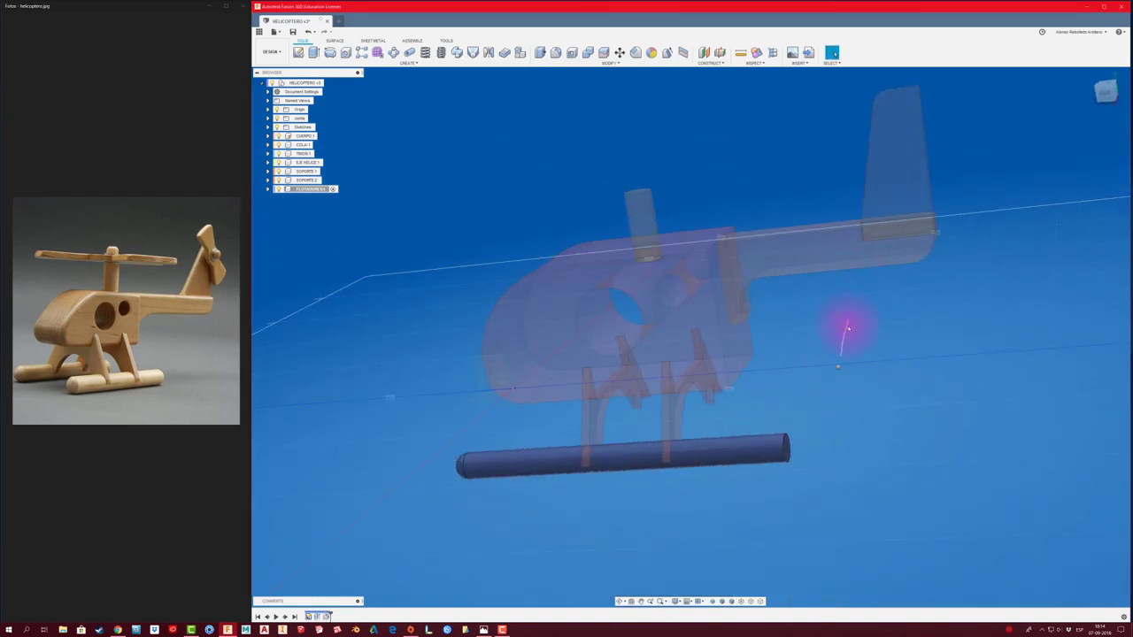
key(f)
click(785, 448)
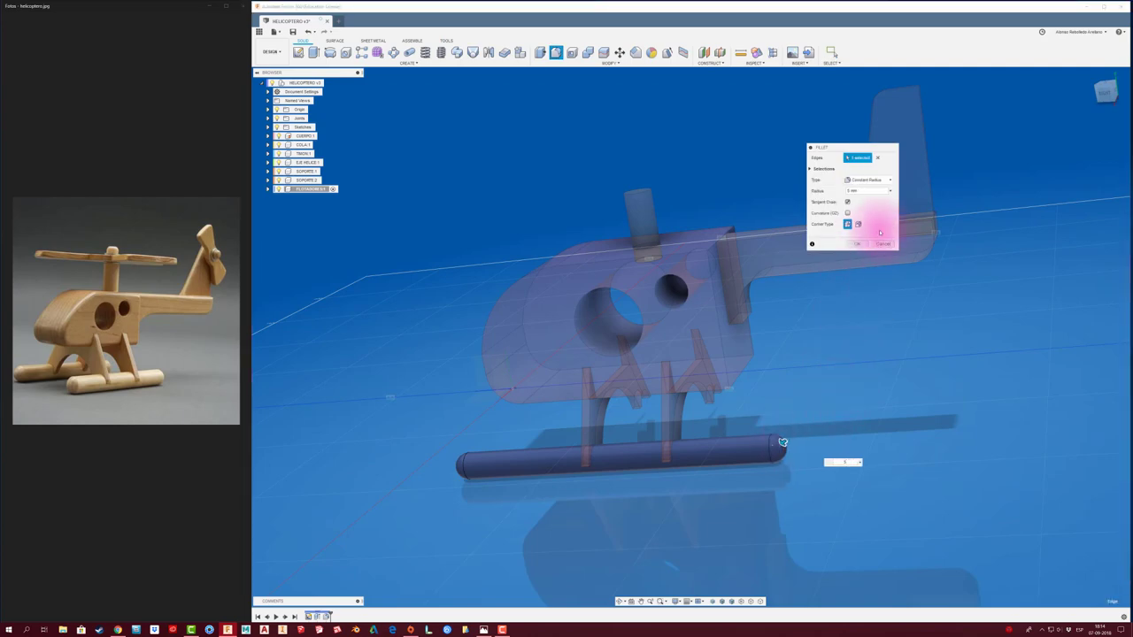
click(856, 243)
mouse_move(856, 244)
shift+middle_down()
mouse_move(506, 328)
mouse_move(647, 183)
mouse_move(523, 177)
shift+middle_up()
click(330, 82)
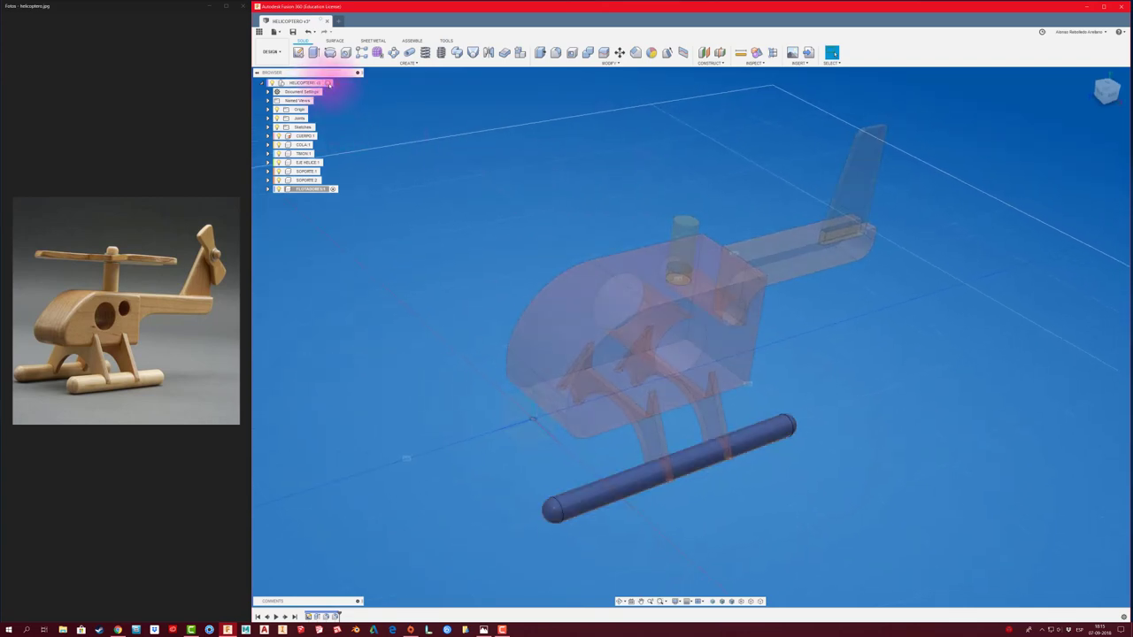
drag(638, 491, 650, 554)
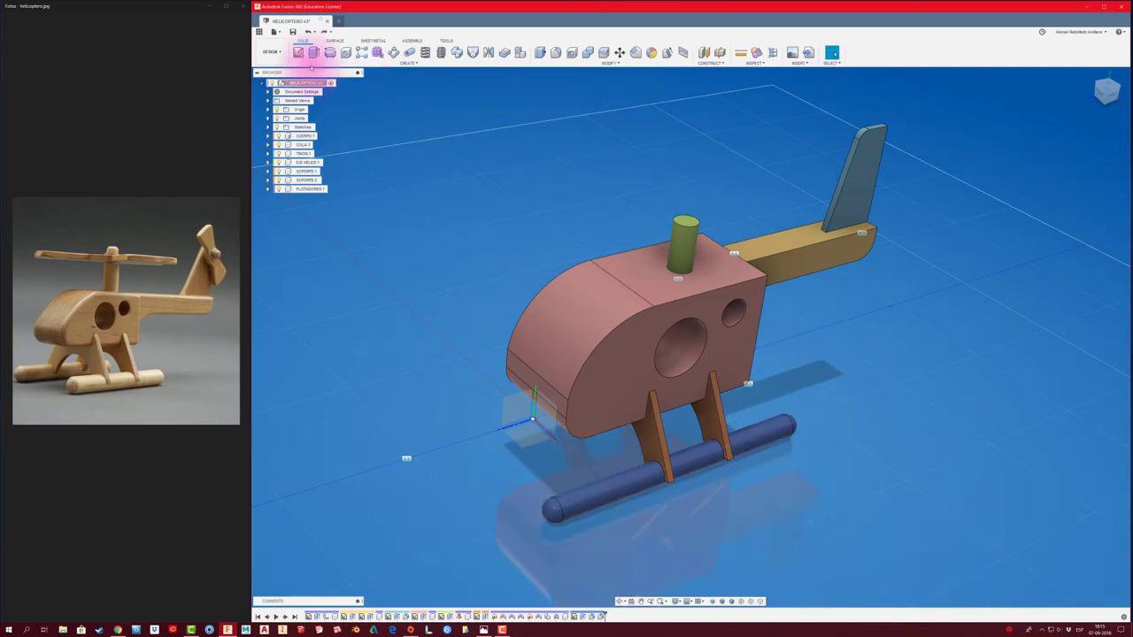
click(413, 40)
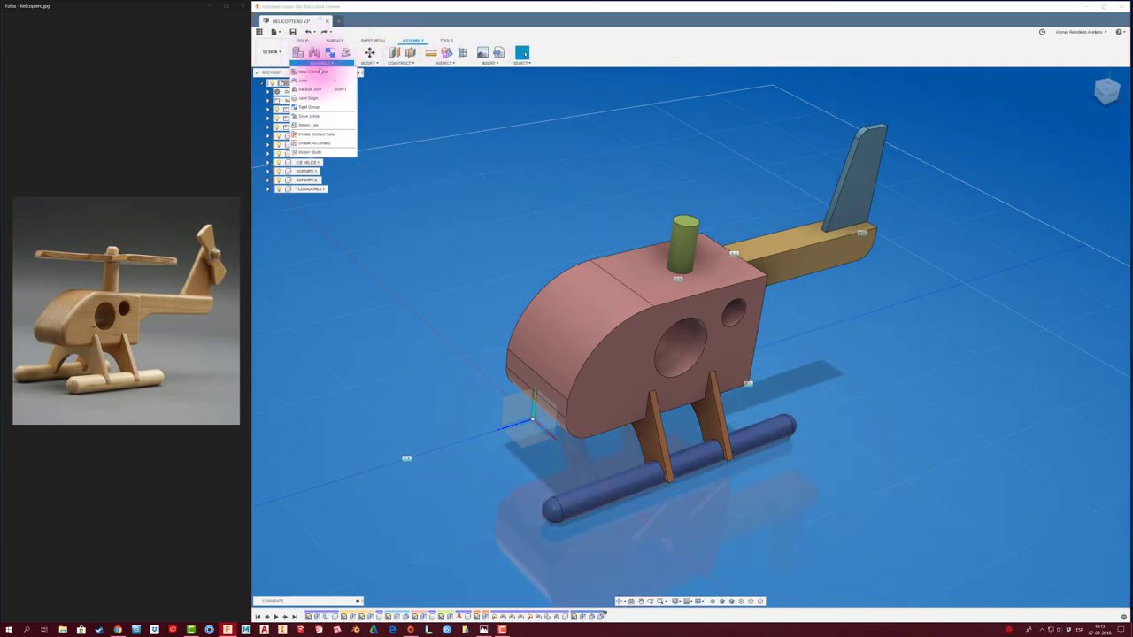
click(330, 52)
click(646, 440)
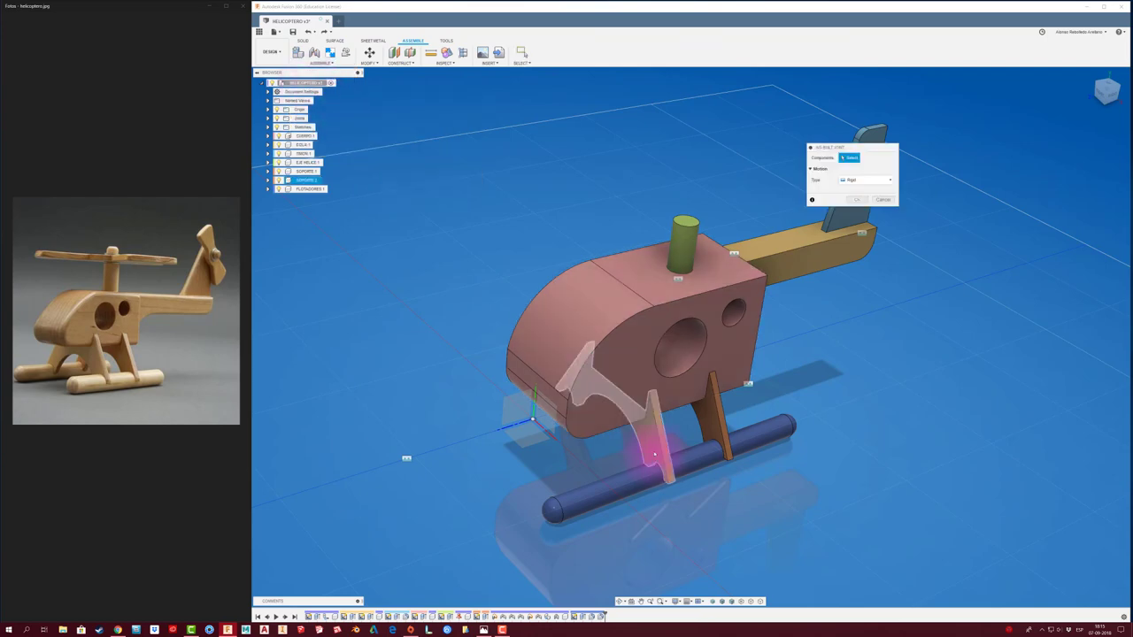
click(617, 469)
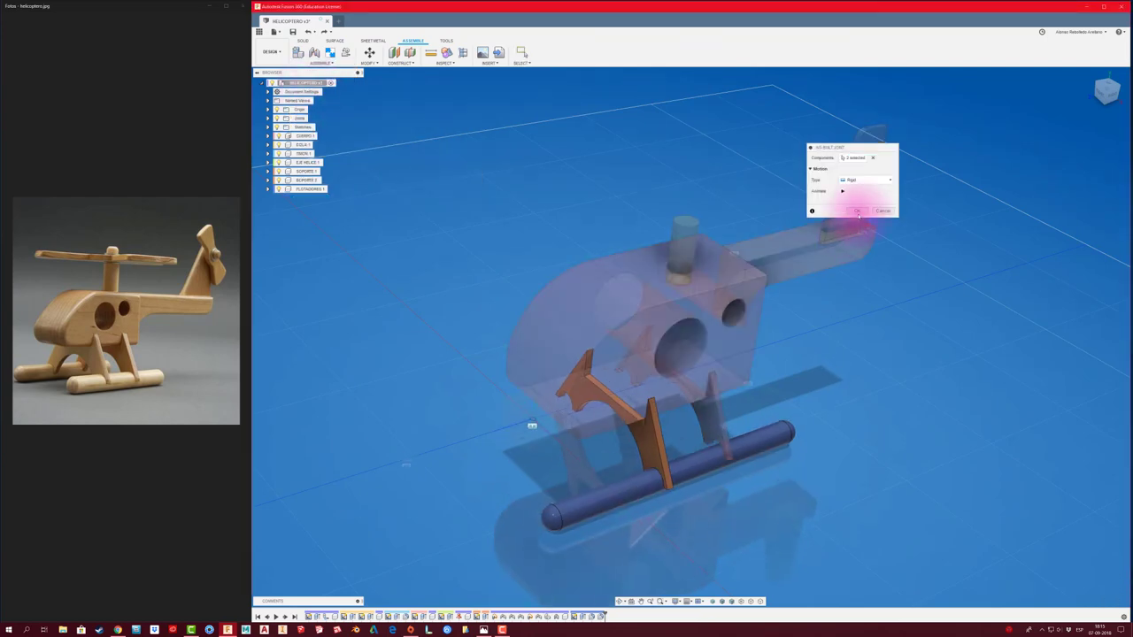
click(858, 213)
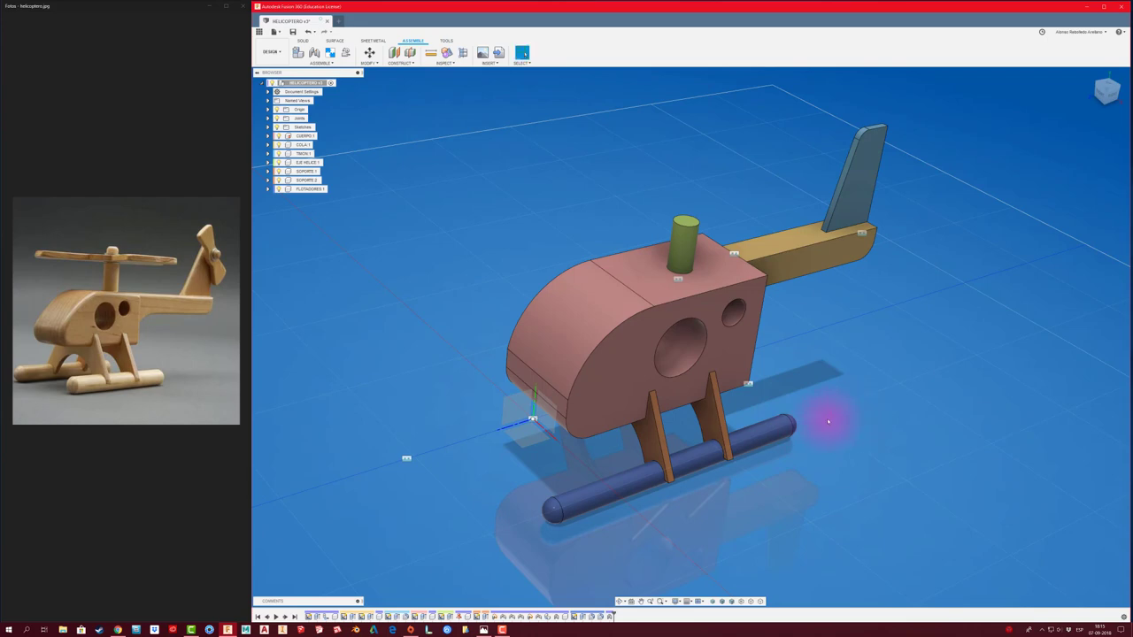
shift+middle_drag(459, 440, 828, 478)
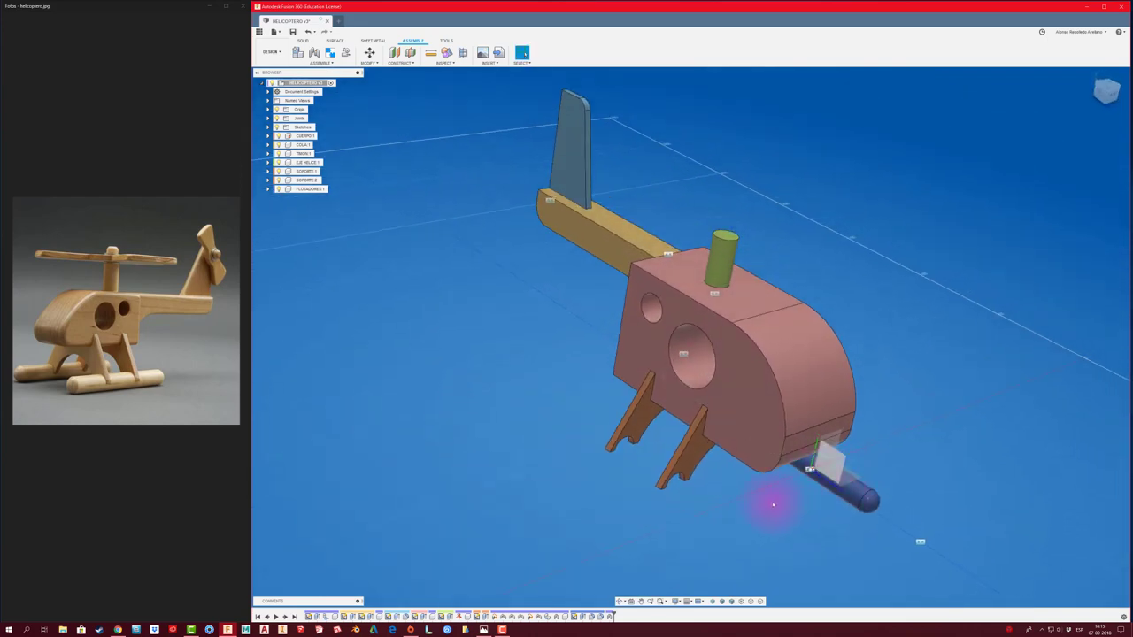
mouse_move(681, 522)
shift+middle_down()
mouse_move(531, 417)
mouse_move(488, 316)
mouse_move(480, 183)
mouse_move(412, 142)
shift+middle_up()
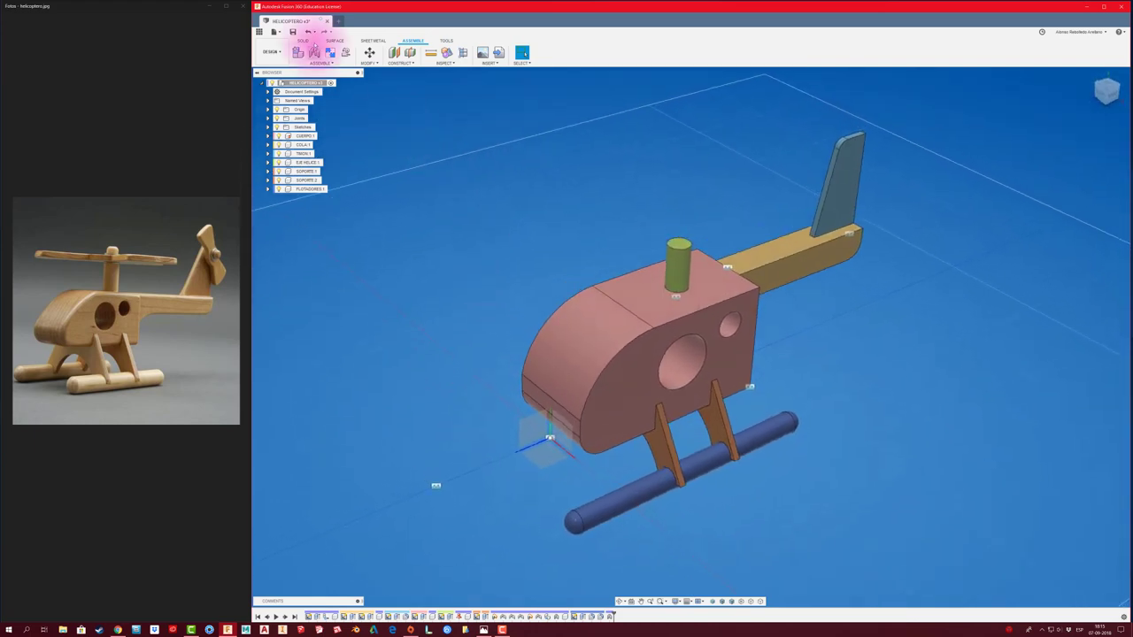
Mirror the FLOTADORES component across the origin plane through the helicopter's centre
click(304, 41)
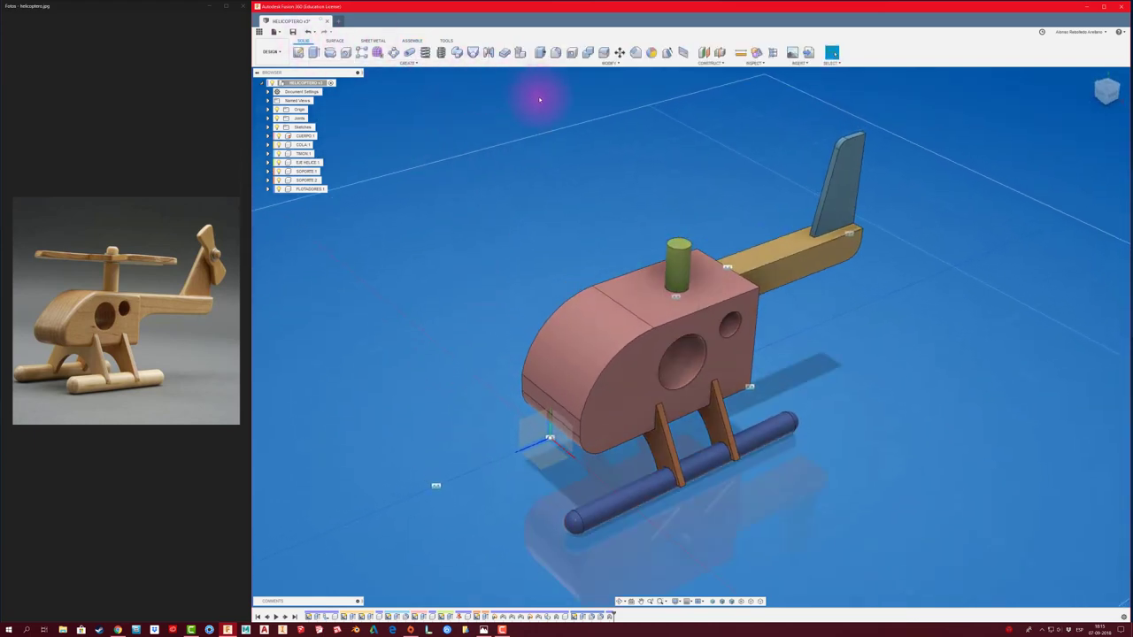
click(489, 53)
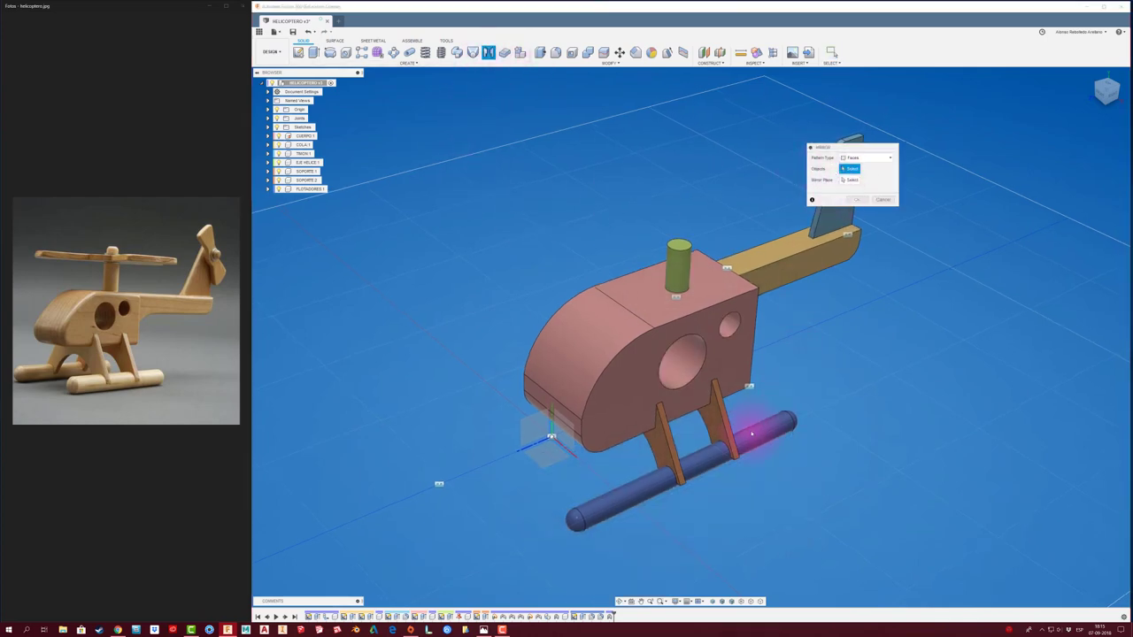
click(881, 157)
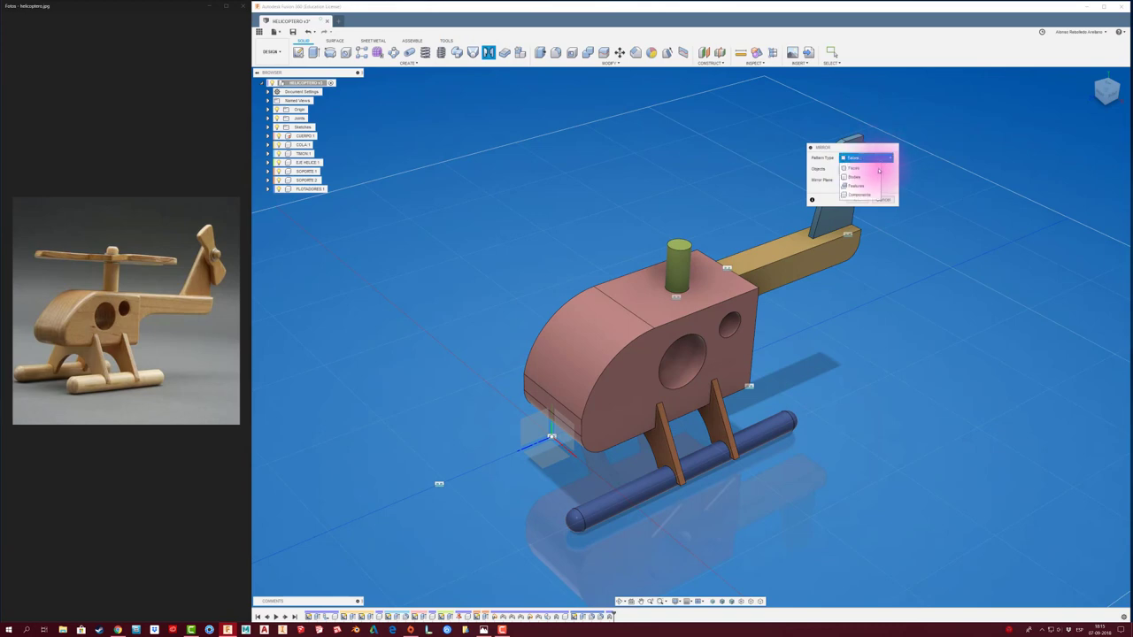
click(865, 193)
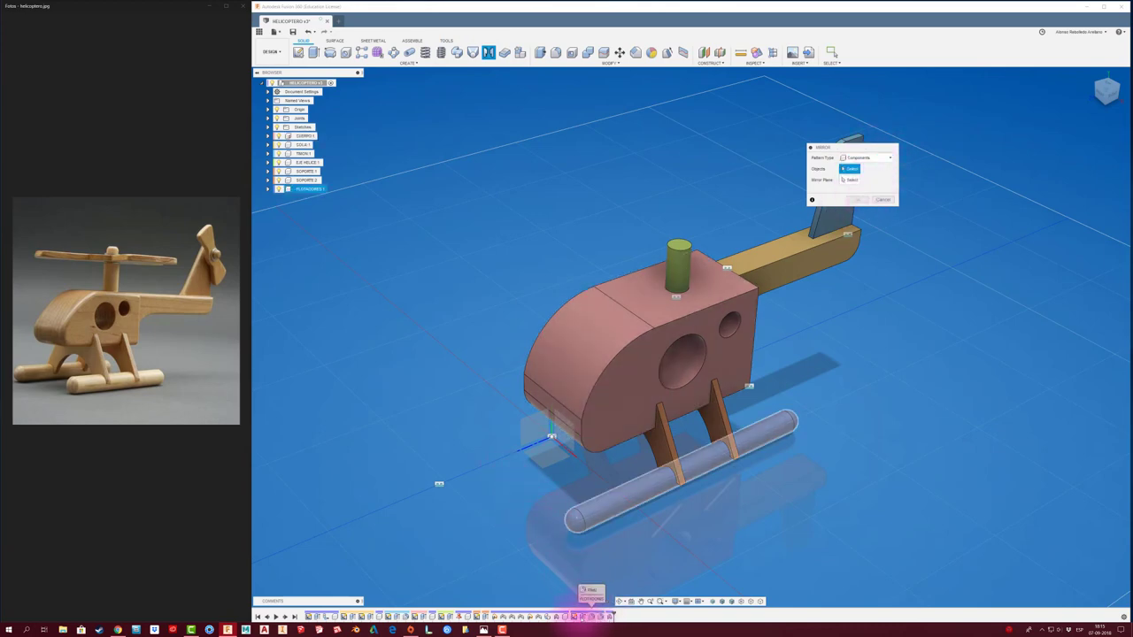
click(599, 617)
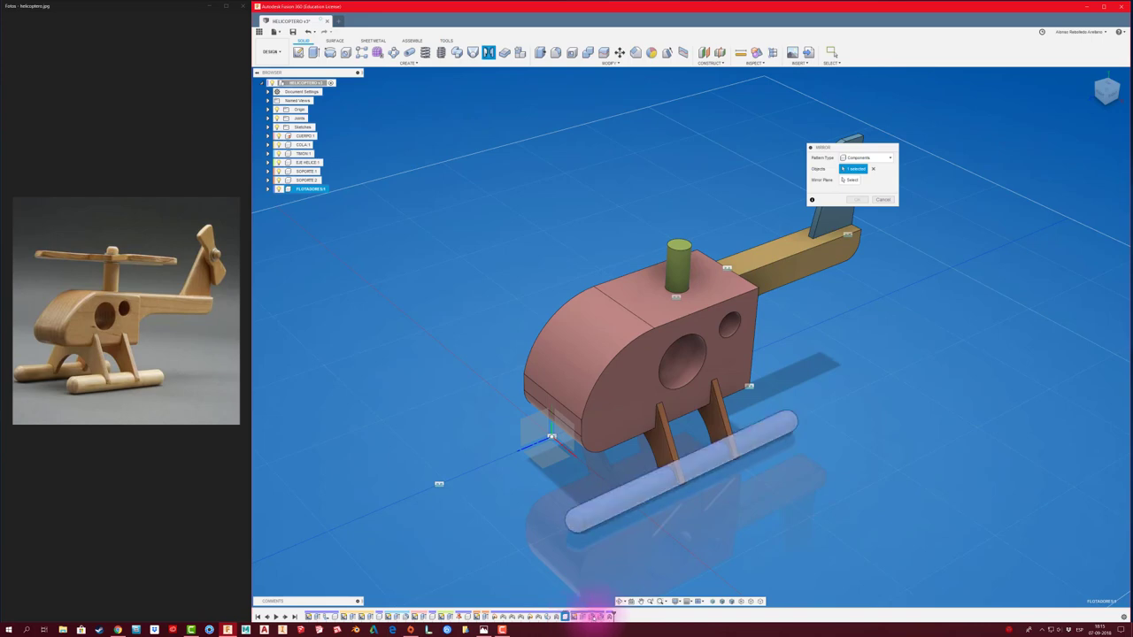
click(853, 181)
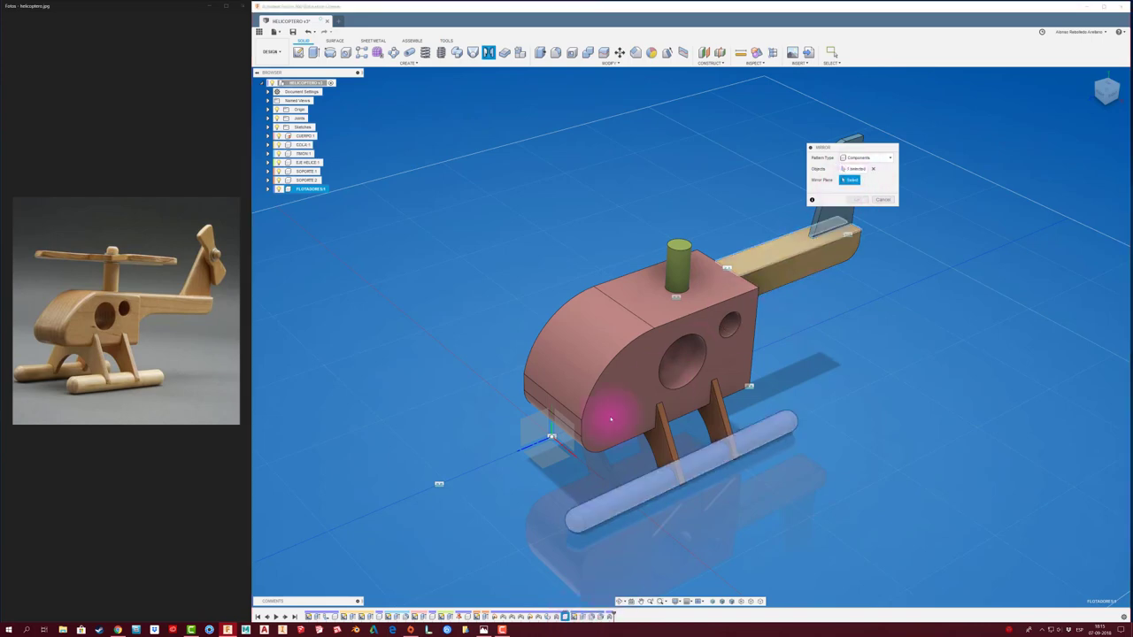
click(530, 428)
click(855, 206)
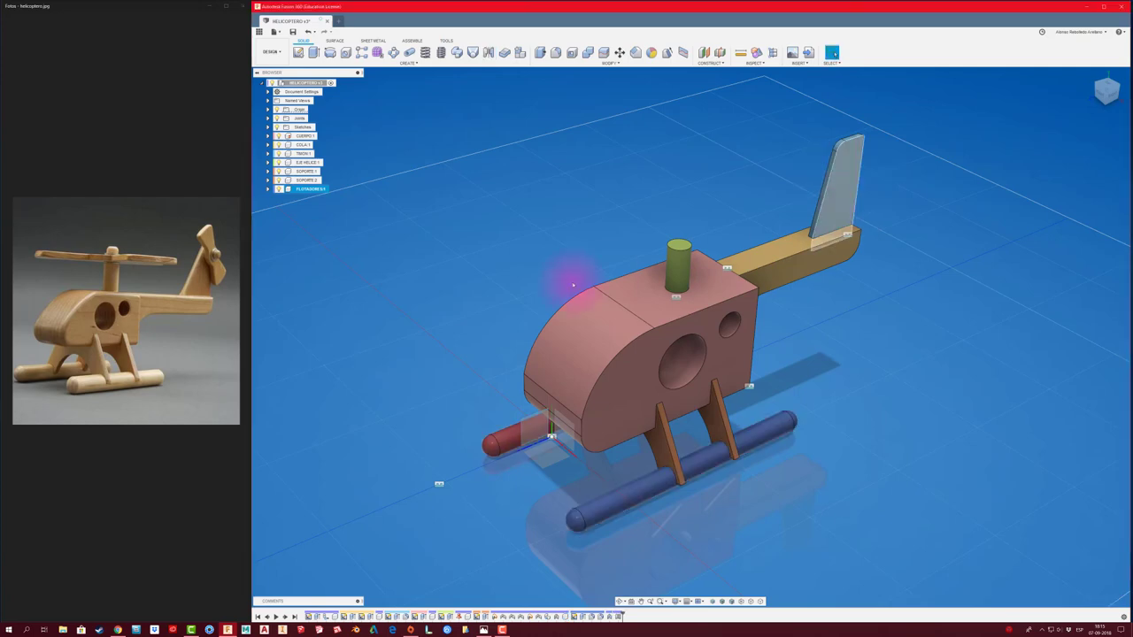
Inspect the mirrored skid and drag a red float to test whether it is fixed
shift+middle_drag(536, 291, 533, 304)
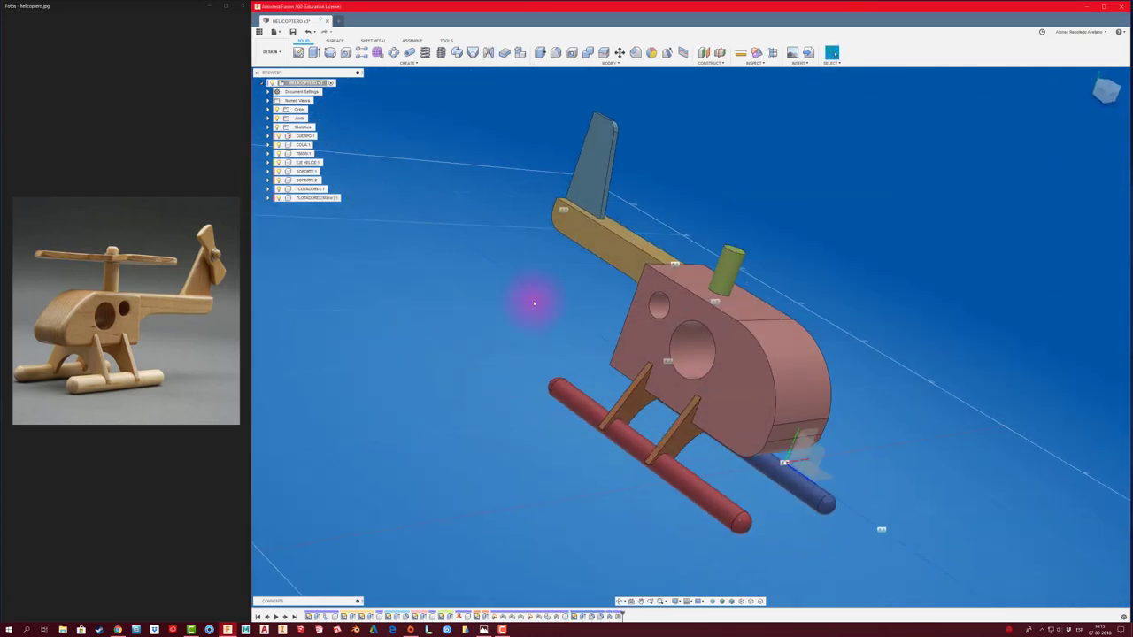
click(330, 199)
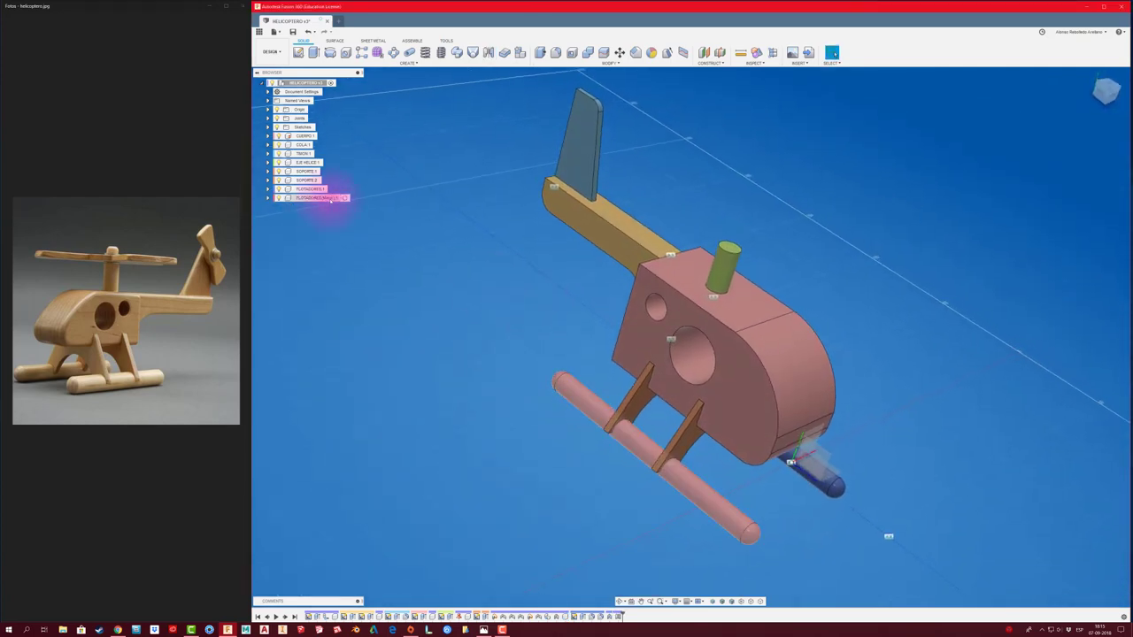
click(481, 375)
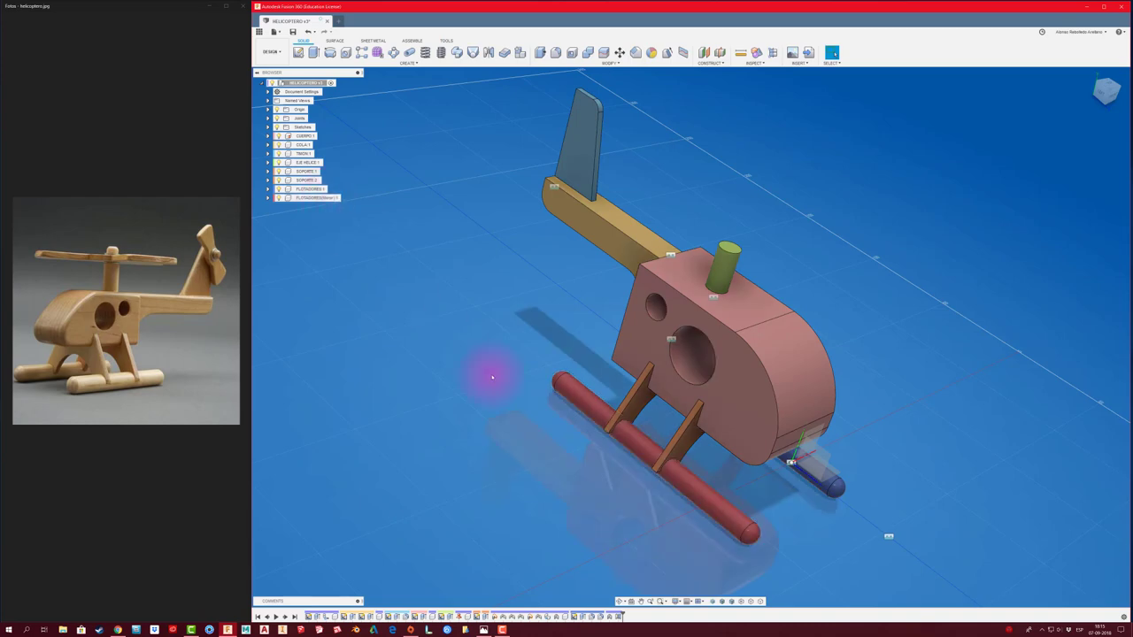
shift+middle_drag(481, 375, 483, 372)
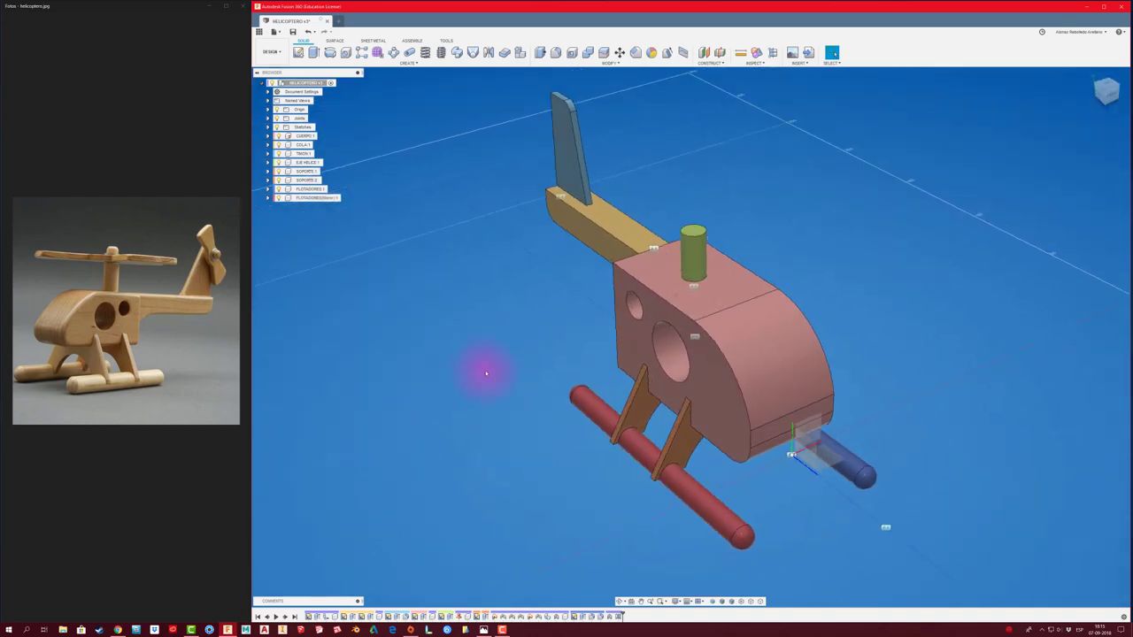
drag(586, 400, 490, 424)
Undo the float drag and fix the red float with a rigid as-built joint
key(ctrl+z)
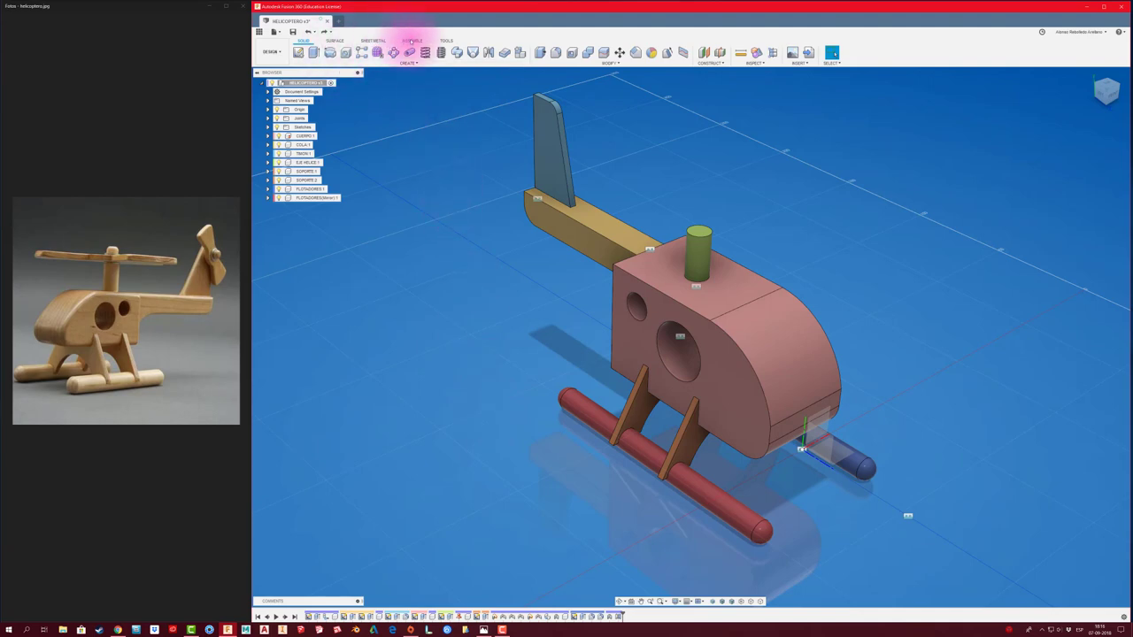
click(412, 40)
click(314, 62)
click(307, 88)
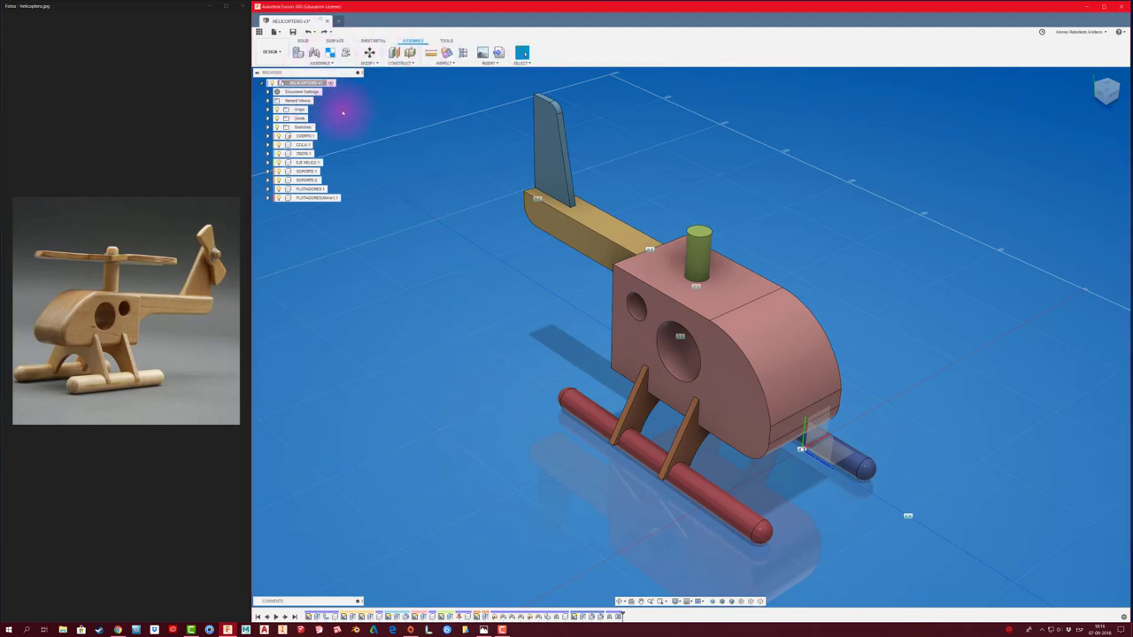
click(627, 452)
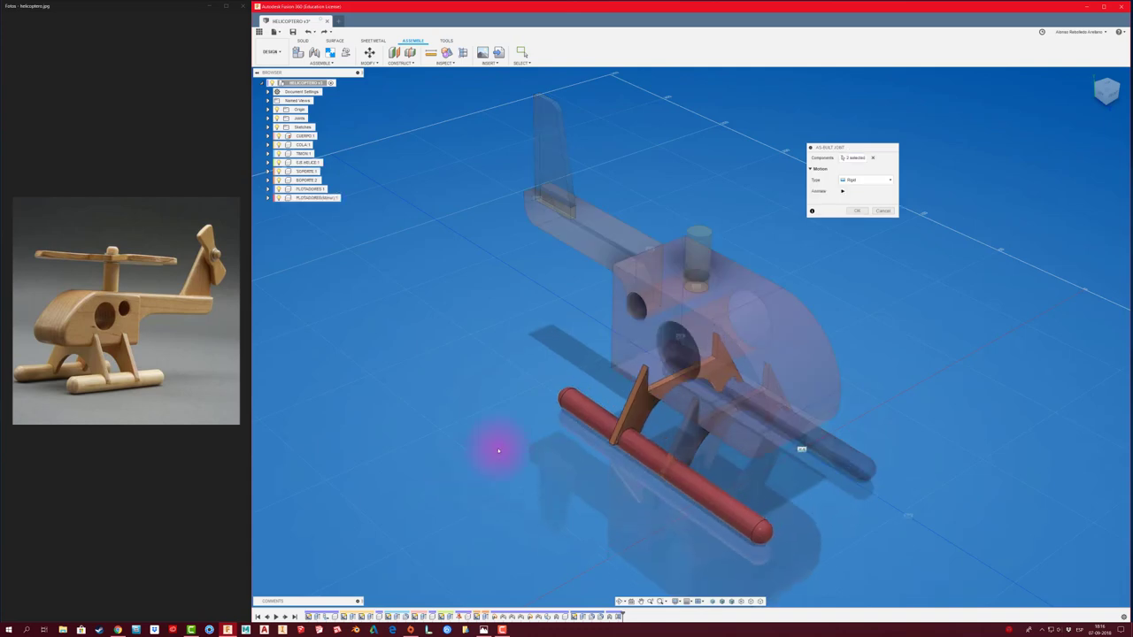
click(857, 199)
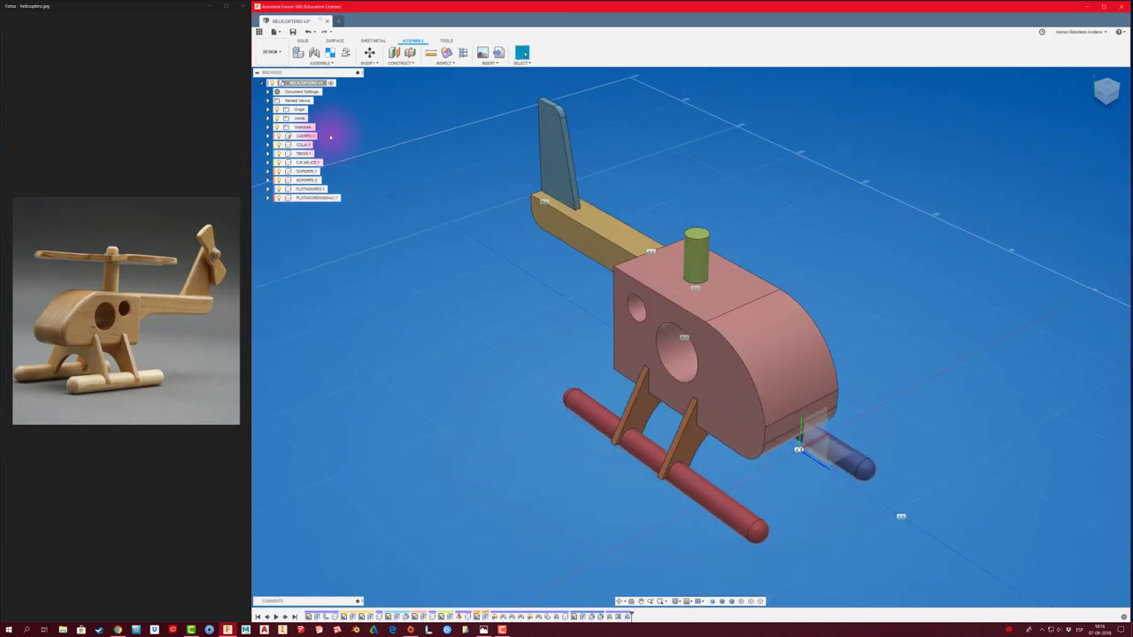
Save the helicopter design as version 4
click(293, 31)
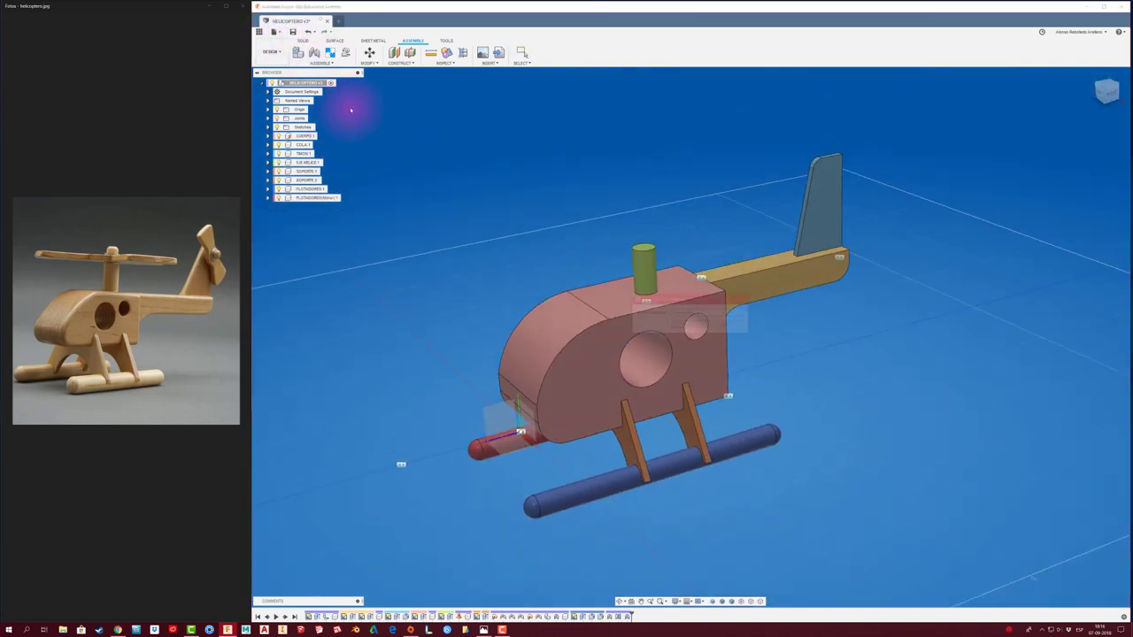
click(689, 323)
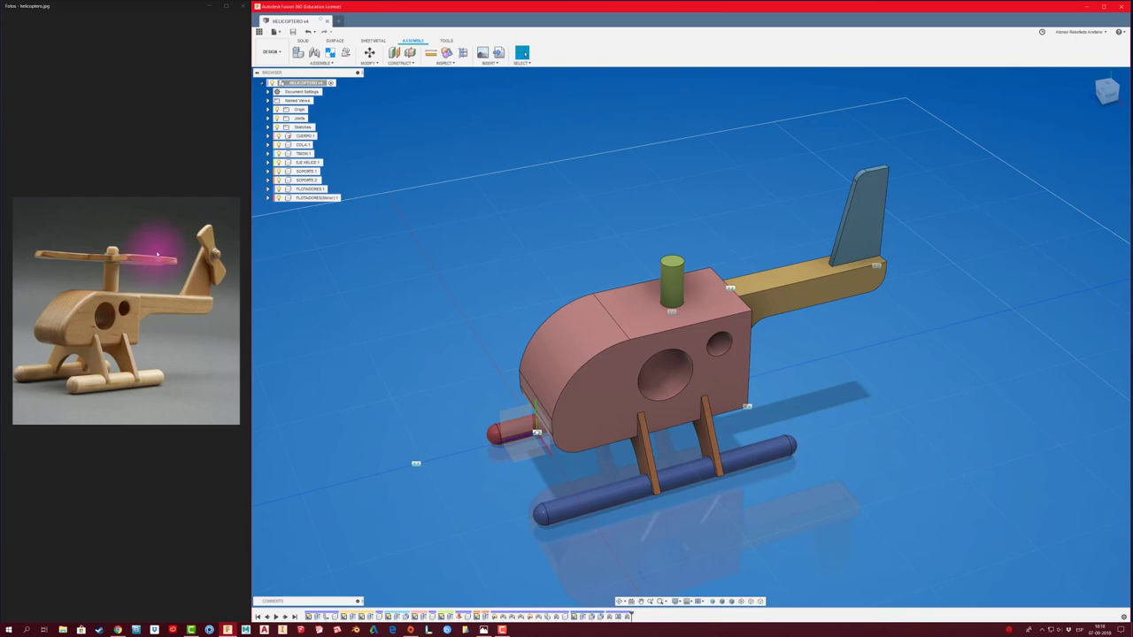
click(303, 41)
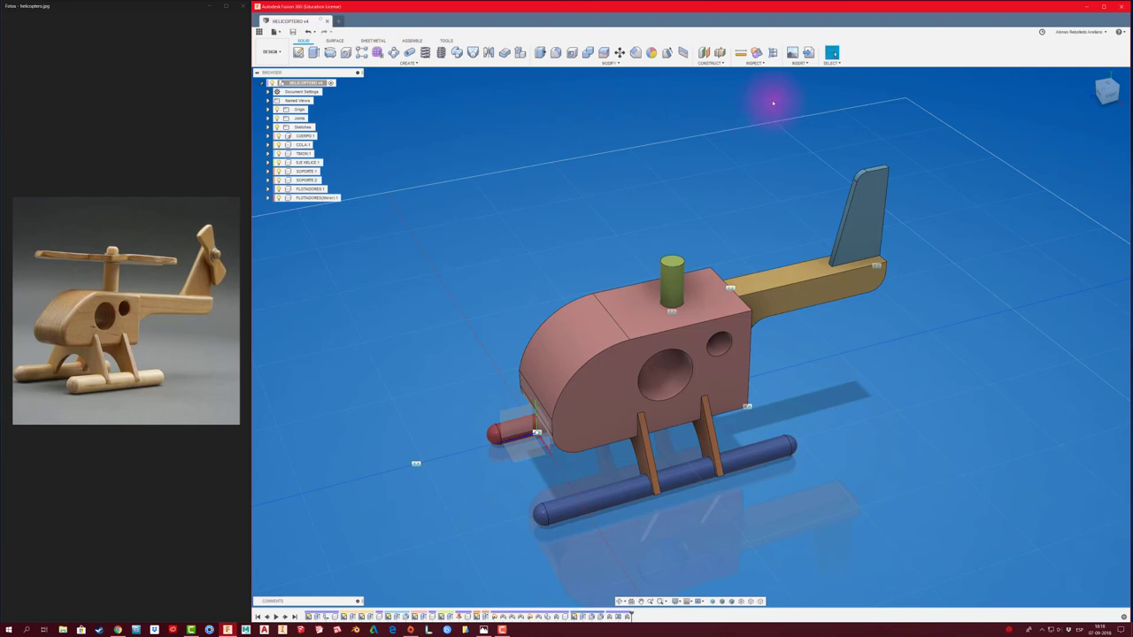
Open the McMaster-Carr catalogue, enlarge its window, and browse Washers > Metal Washers filtered to Metric
click(808, 55)
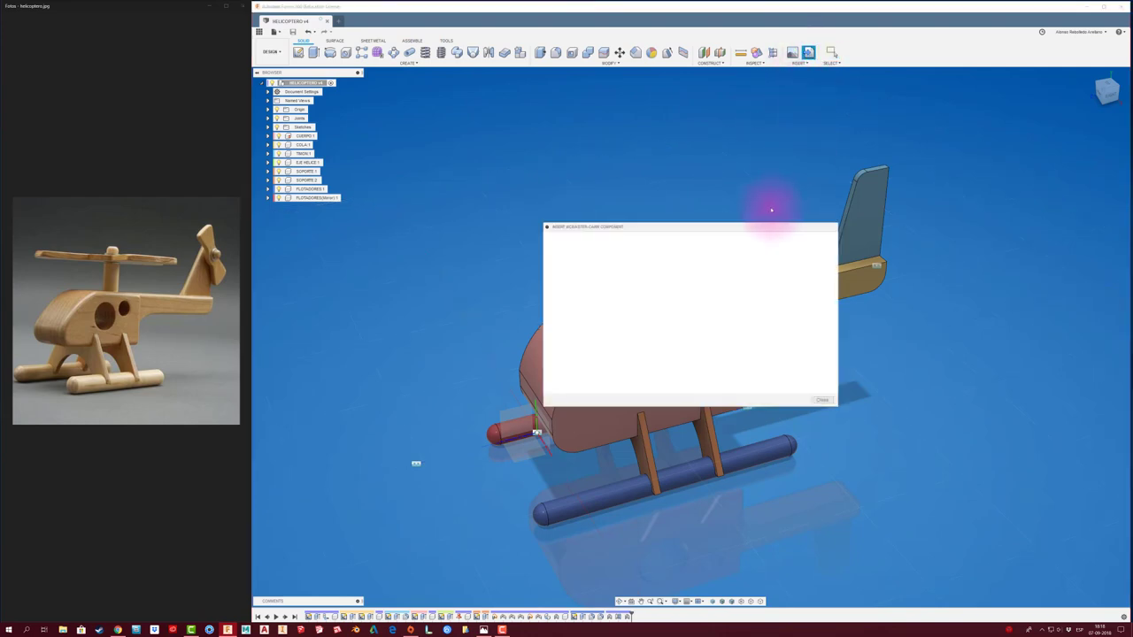
drag(721, 227, 604, 153)
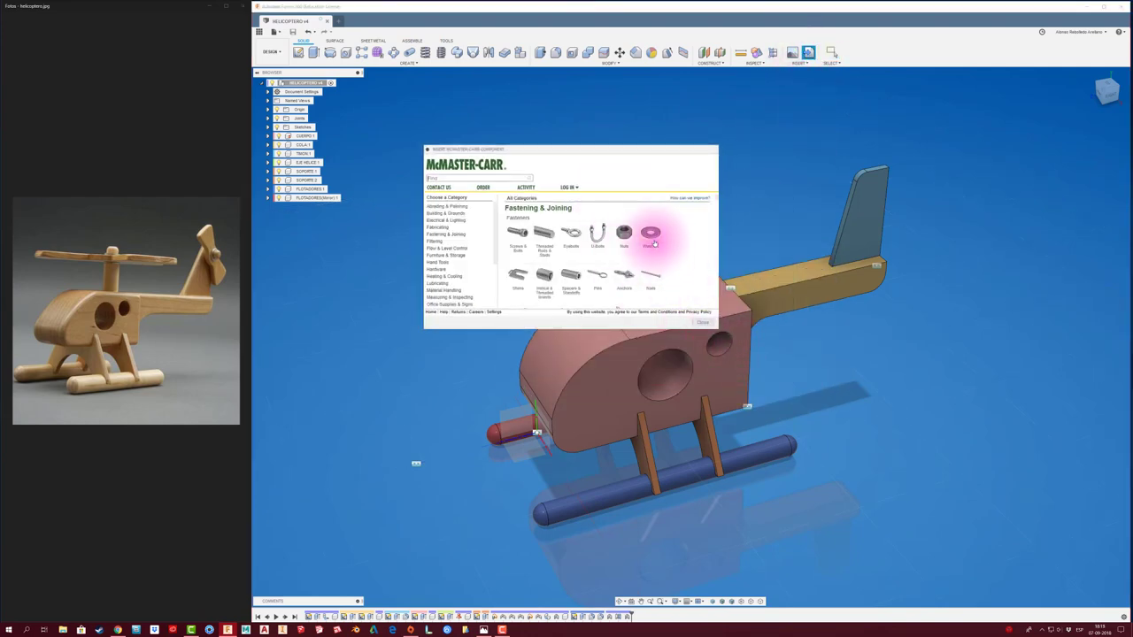
drag(717, 329, 859, 434)
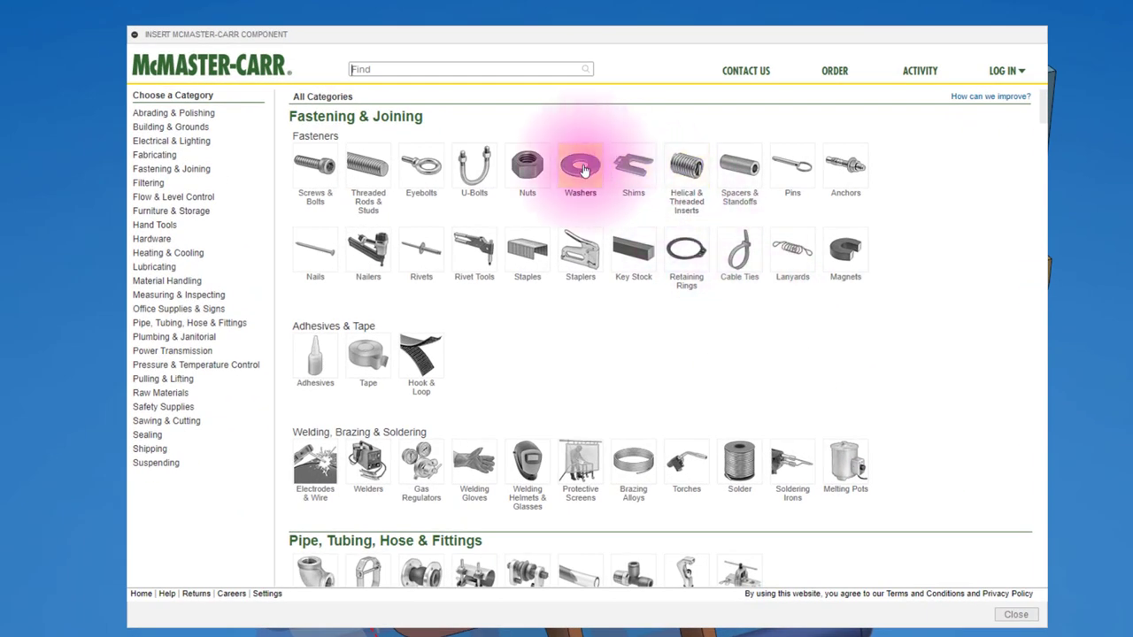
click(583, 170)
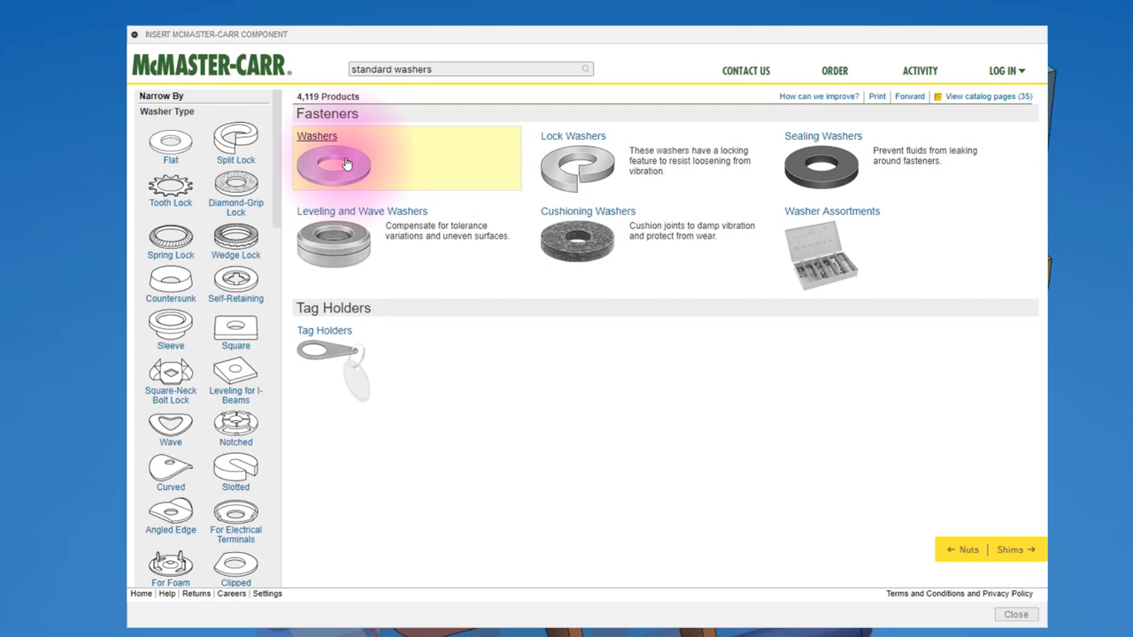
click(346, 165)
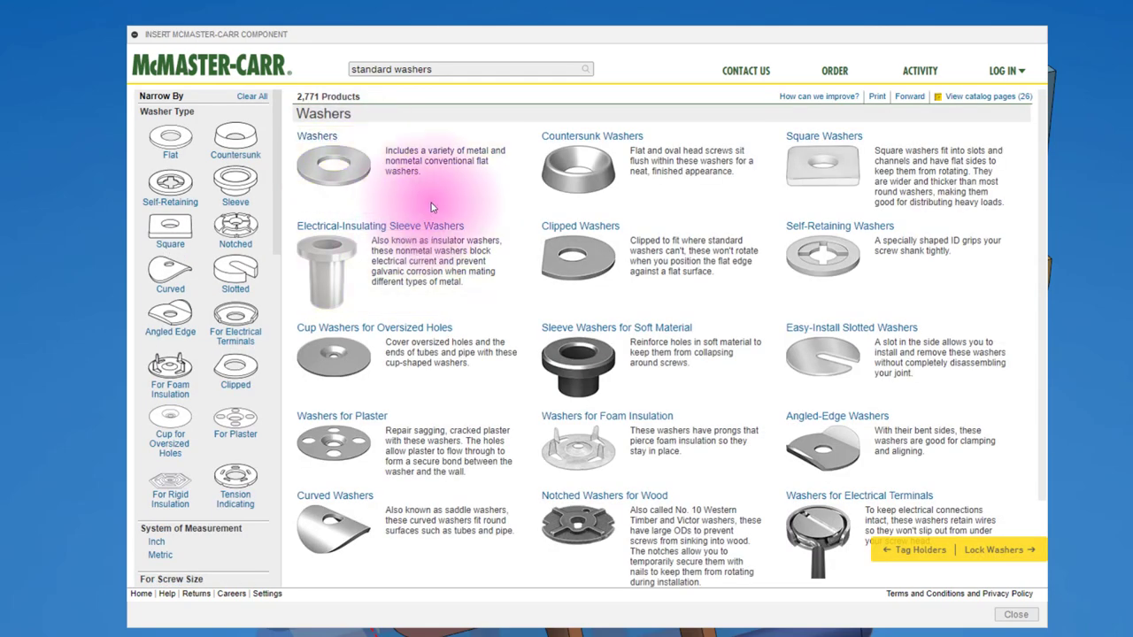
click(330, 159)
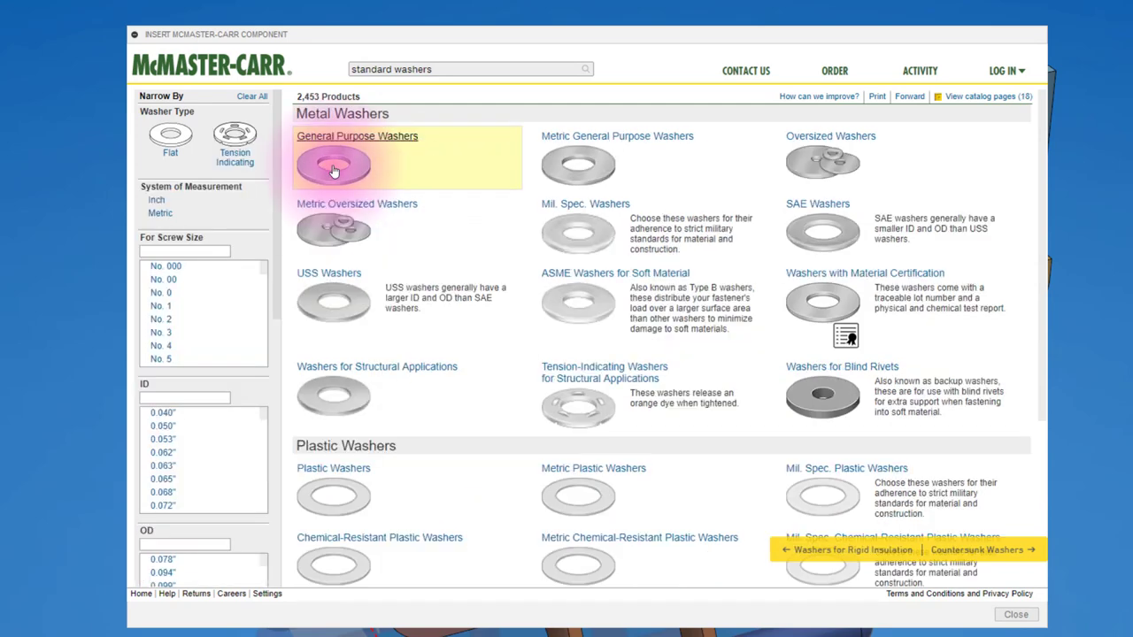
click(162, 213)
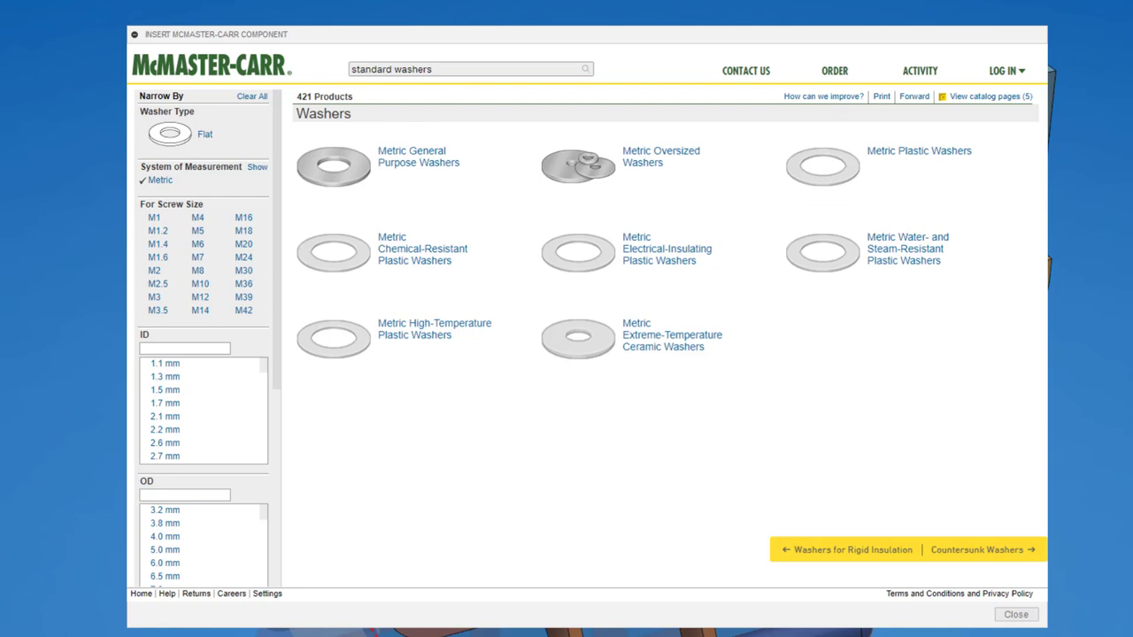
Narrow to M5 general-purpose washers, open the 316 stainless steel washer, and pick 3-D STEP format
click(197, 232)
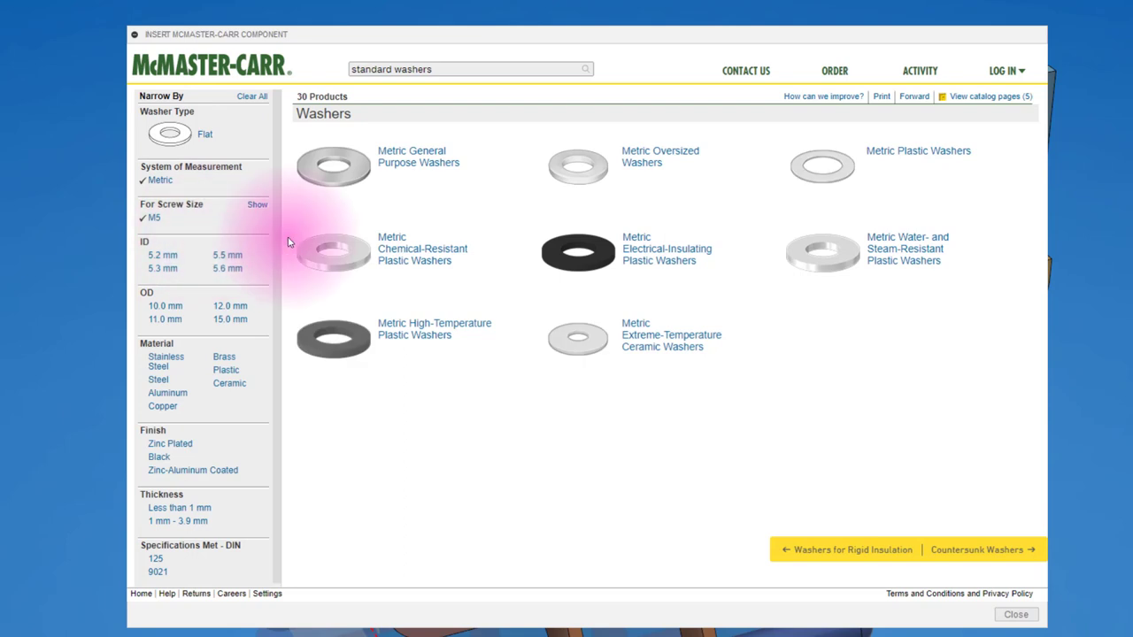
click(400, 170)
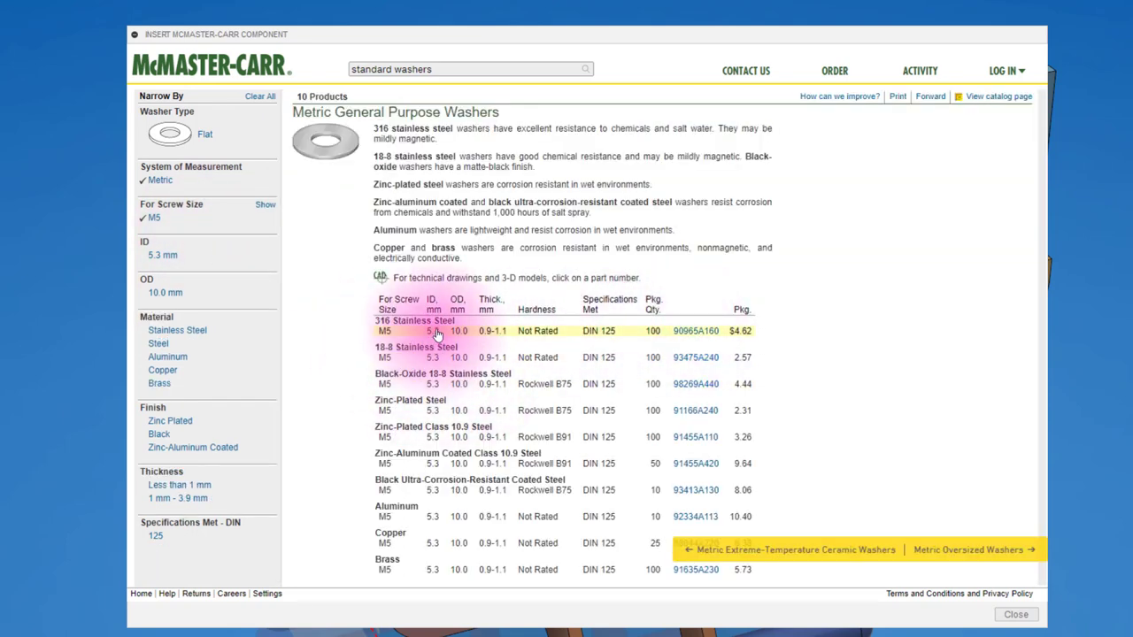
click(695, 332)
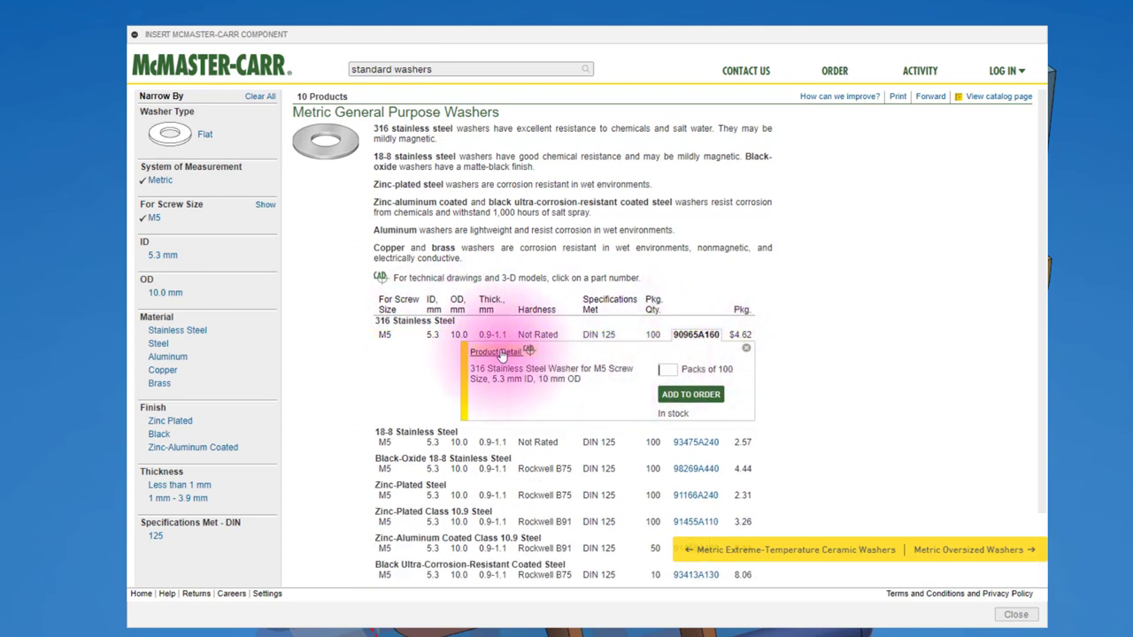
click(501, 355)
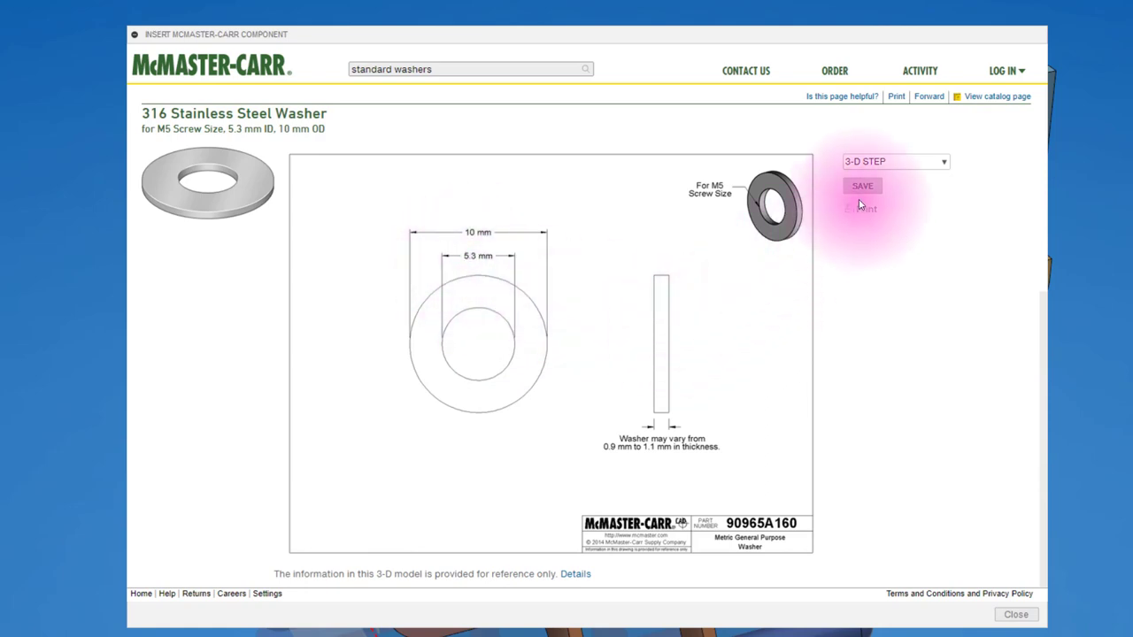
click(921, 162)
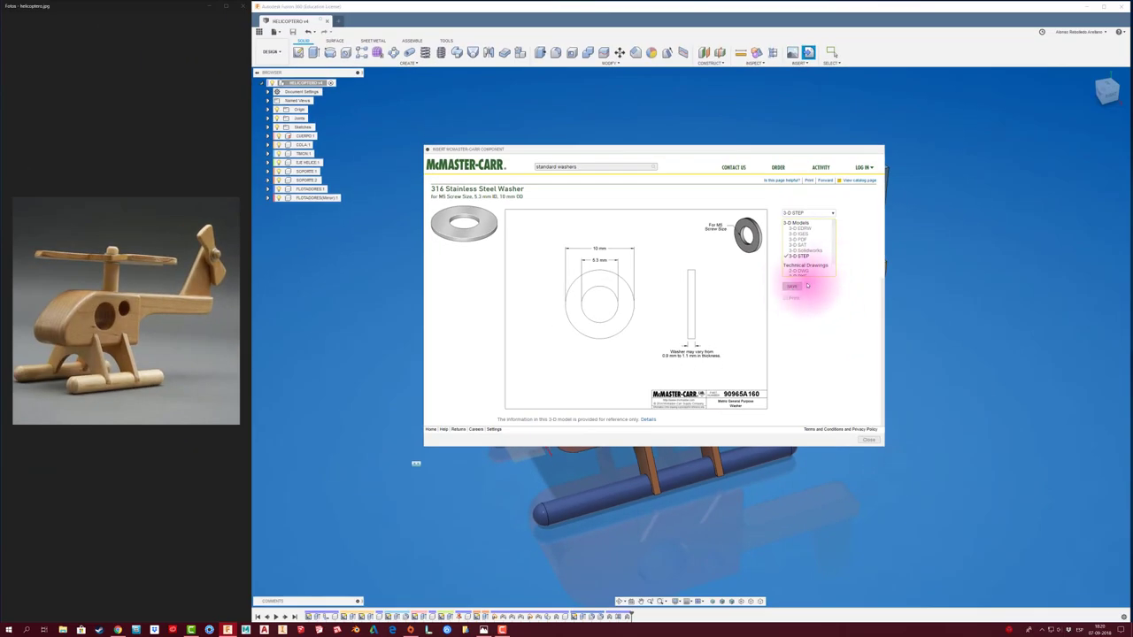
Insert the washer, raise it above the helicopter and rotate it -90° about X
click(806, 285)
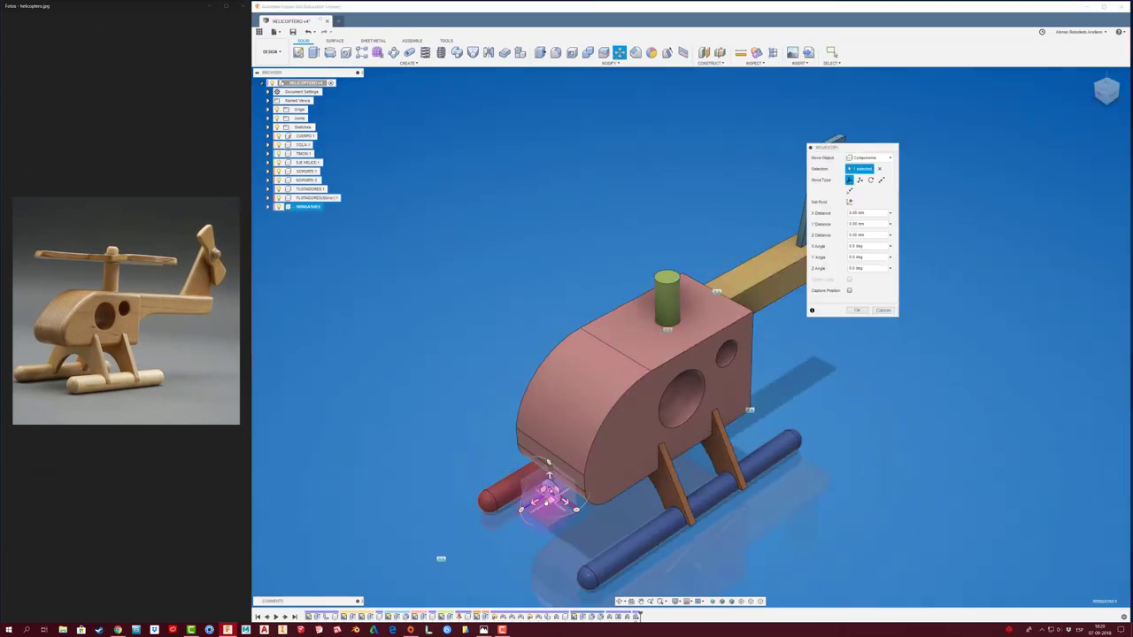
mouse_move(549, 480)
mouse_down()
mouse_move(519, 260)
mouse_move(502, 294)
mouse_move(518, 294)
mouse_move(538, 253)
mouse_up()
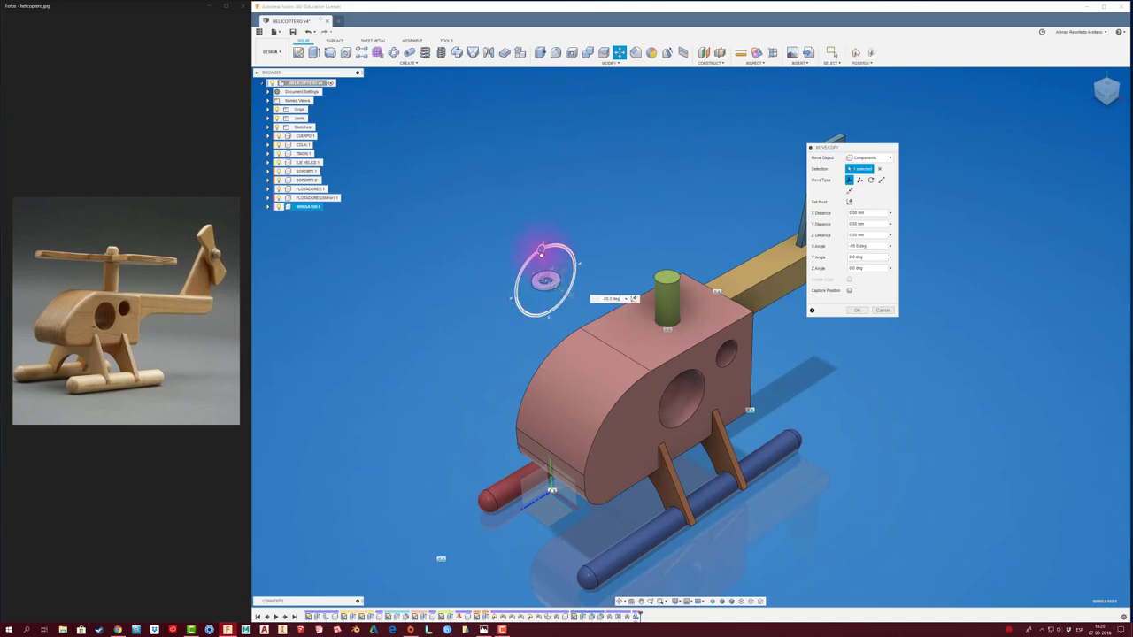
click(856, 309)
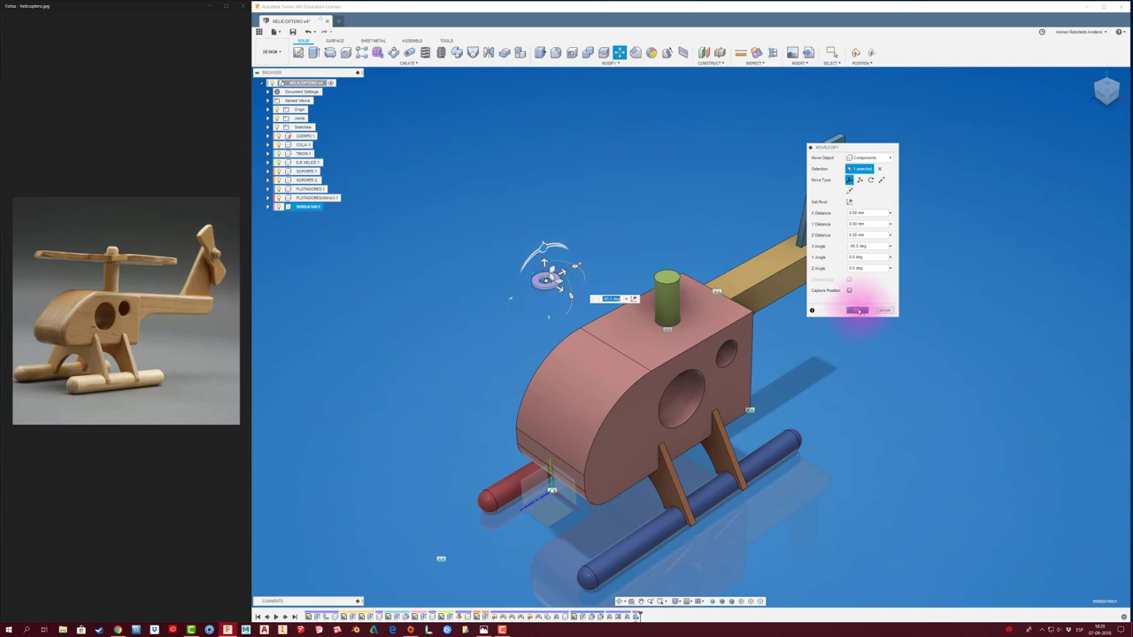
Select the new washer component in the browser and start renaming it
scroll(596, 253, up, 3)
scroll(531, 292, up, 3)
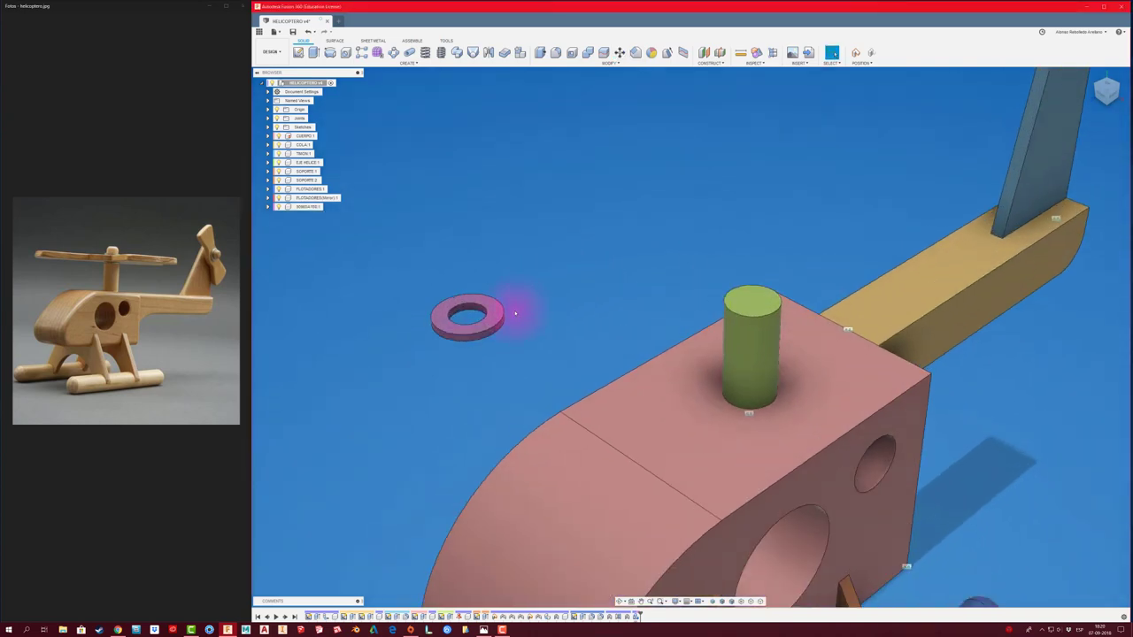
click(312, 207)
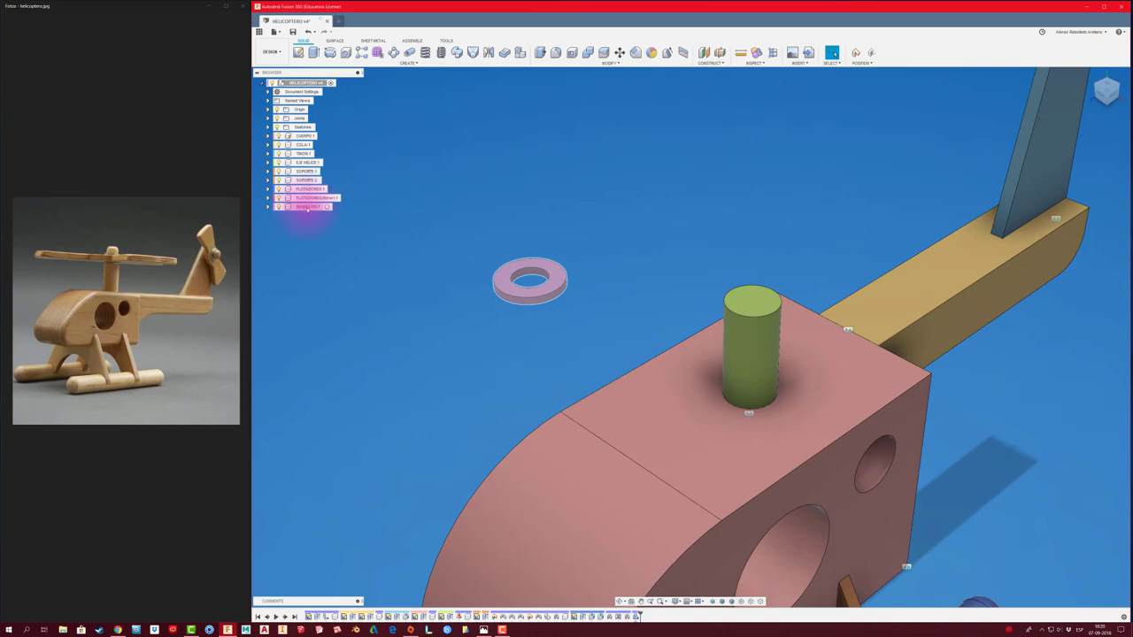
double_click(309, 206)
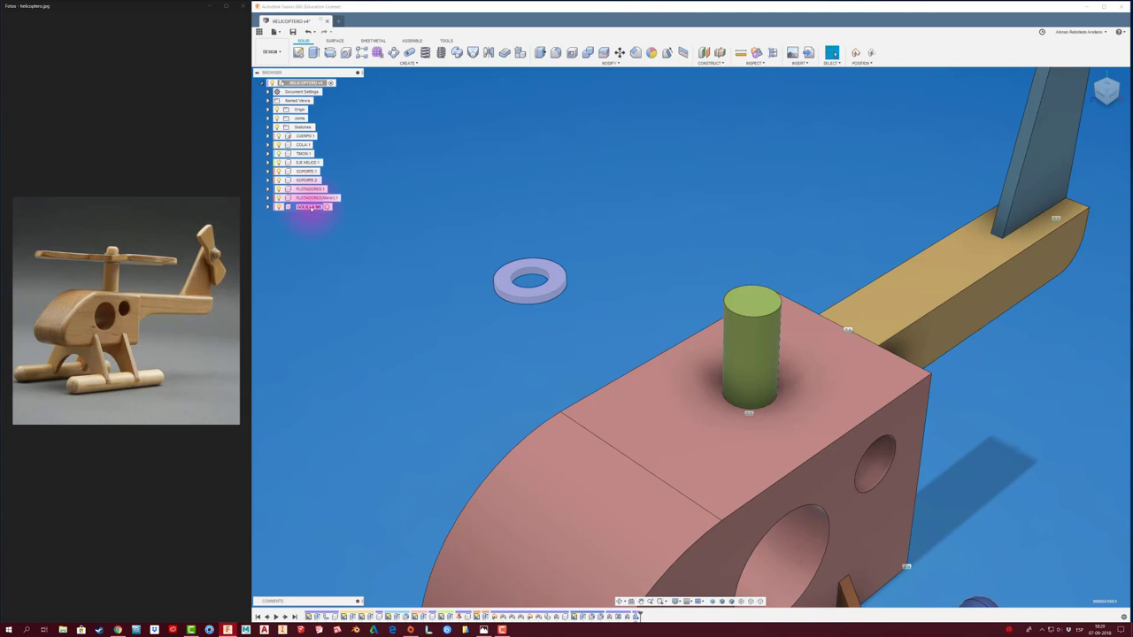
Confirm the washer's name and rigidly joint its hole to the top of the green rotor shaft
click(311, 208)
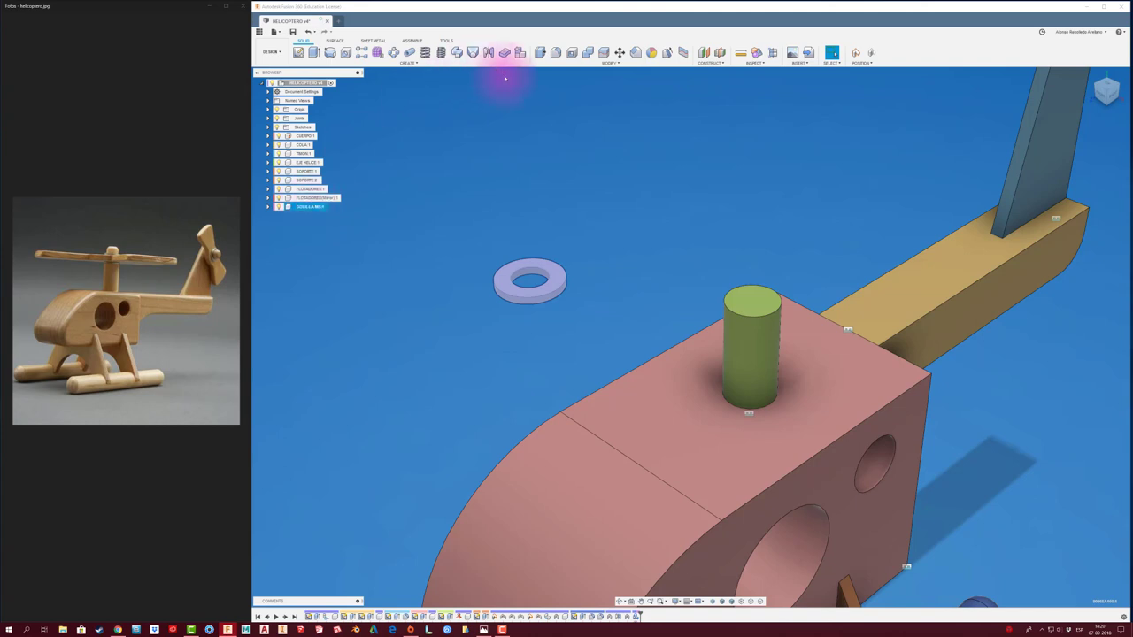
click(415, 42)
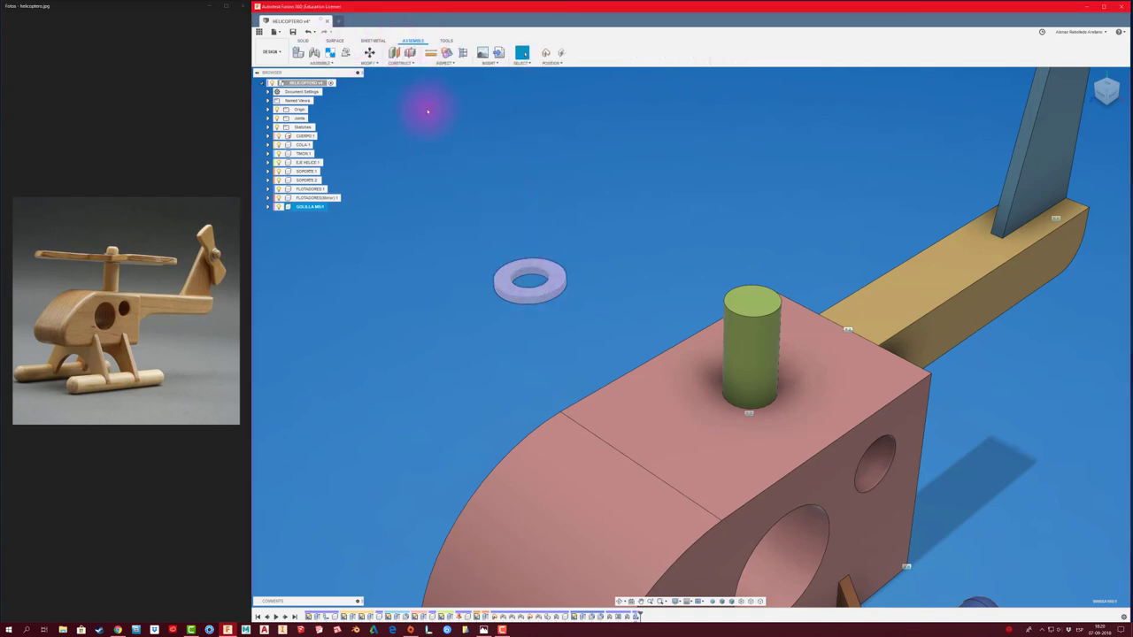
click(314, 53)
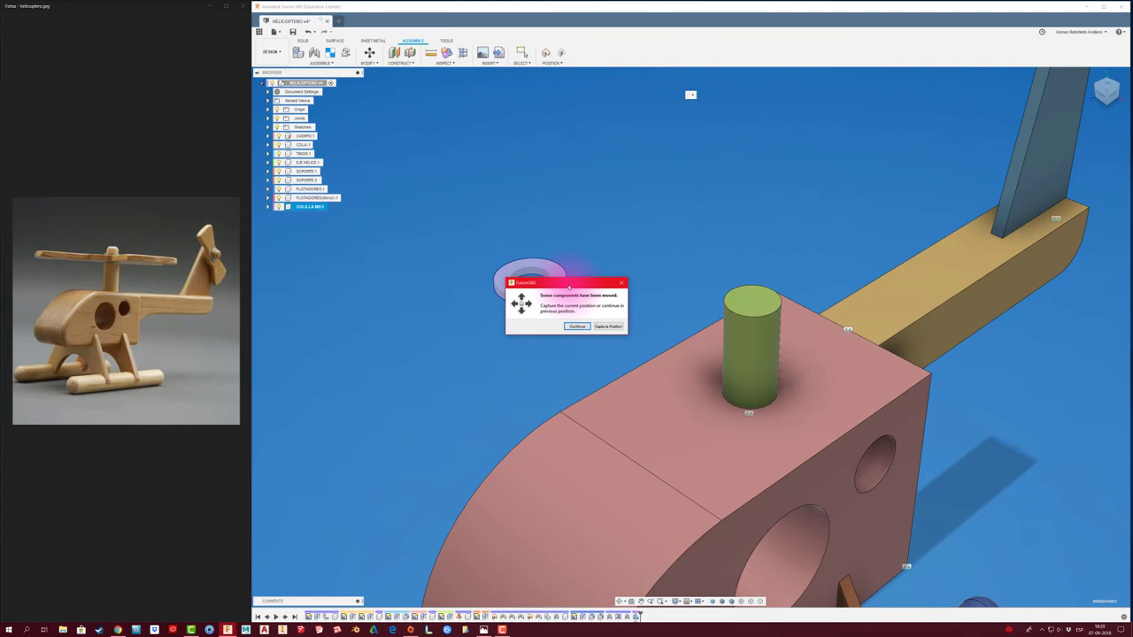
click(609, 325)
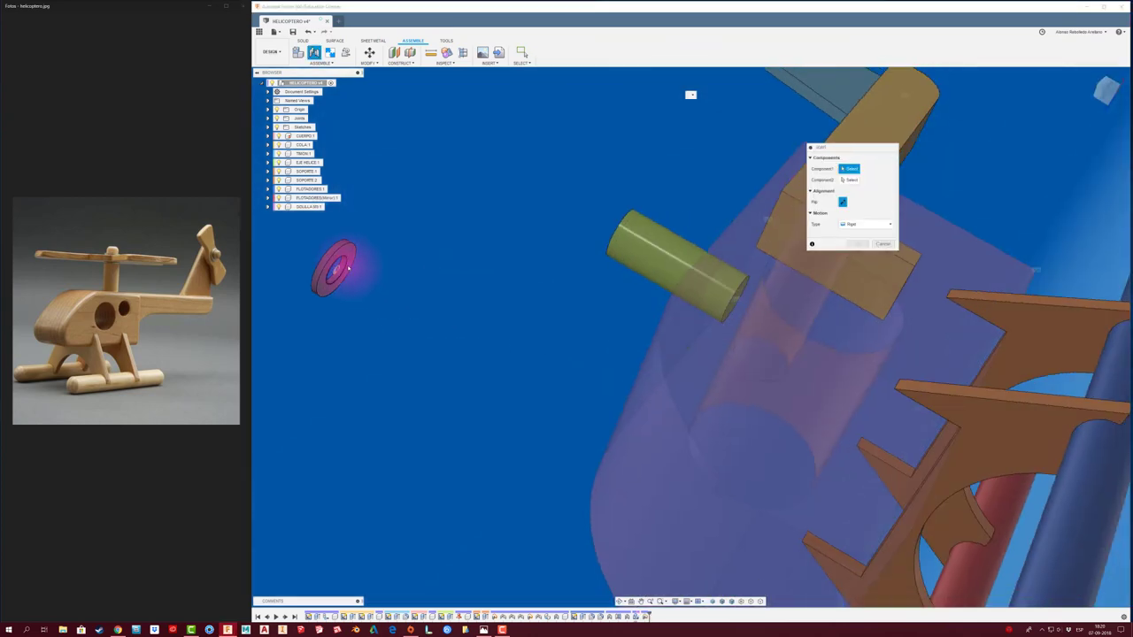
click(347, 268)
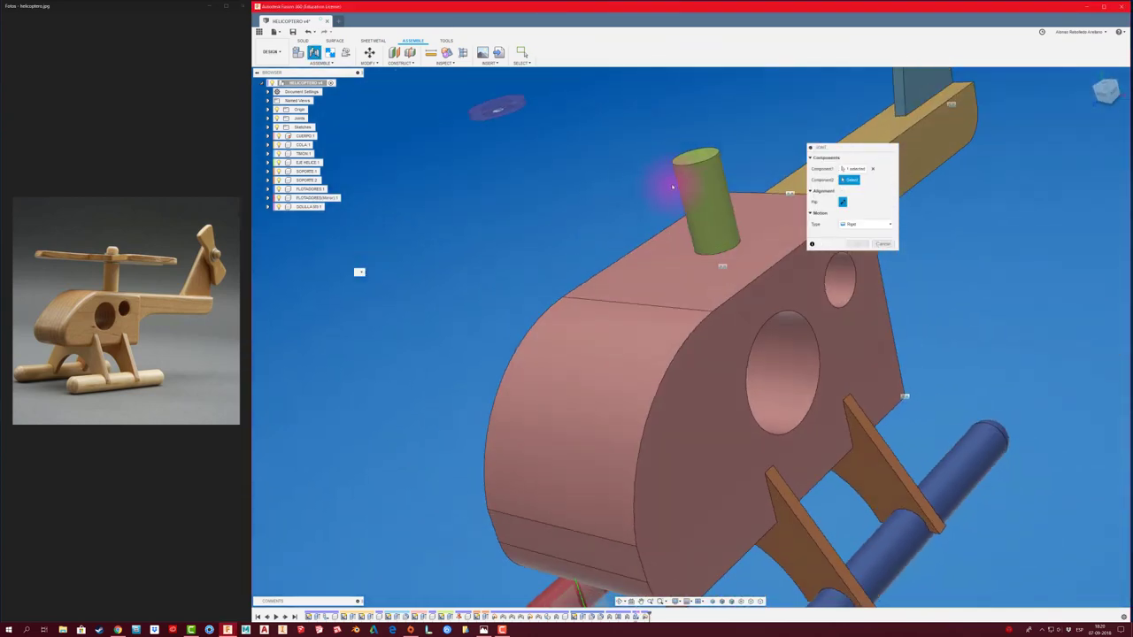
click(704, 163)
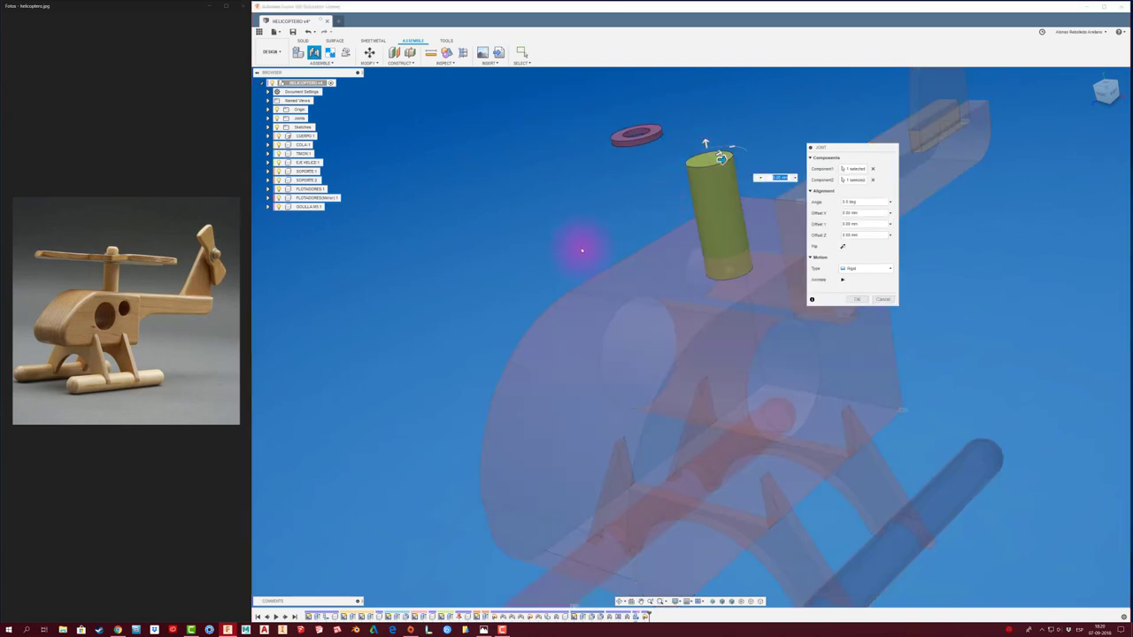
click(855, 300)
Select the green rotor shaft, then activate the EJE HELICE component for editing
scroll(808, 305, up, 3)
scroll(809, 305, up, 3)
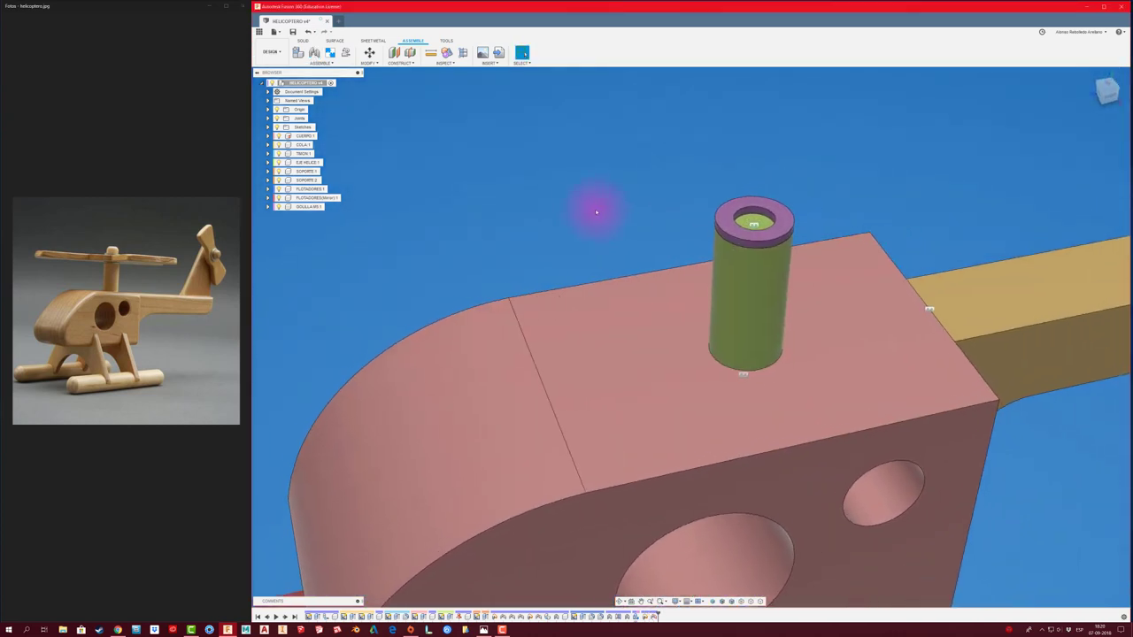
scroll(586, 209, up, 2)
scroll(586, 209, down, 1)
scroll(586, 210, down, 1)
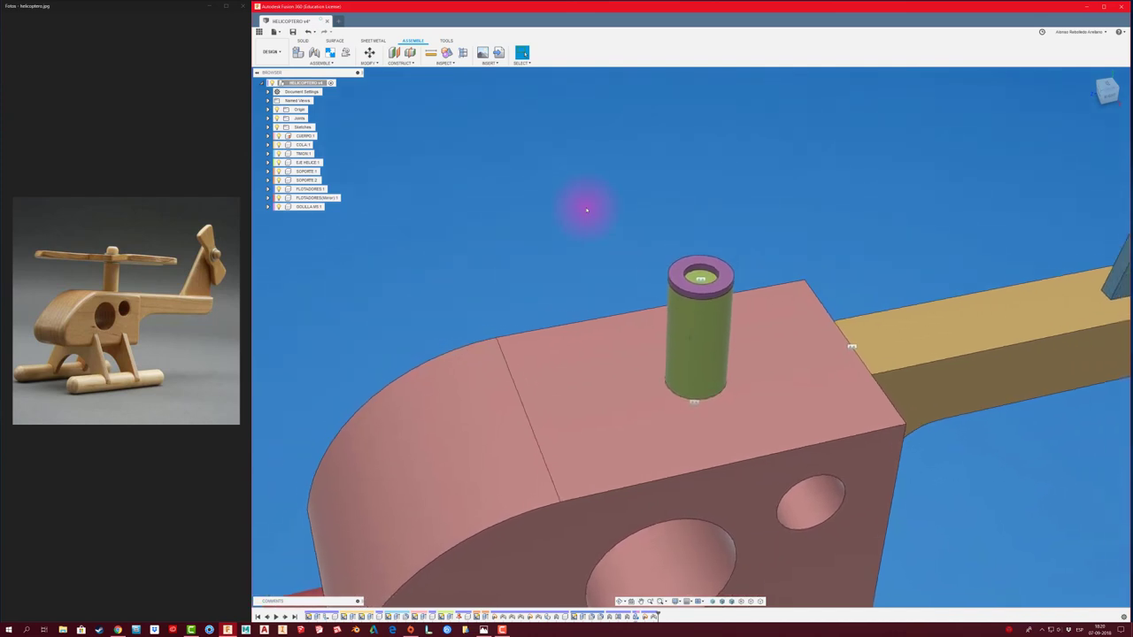
scroll(586, 210, up, 1)
scroll(712, 252, up, 1)
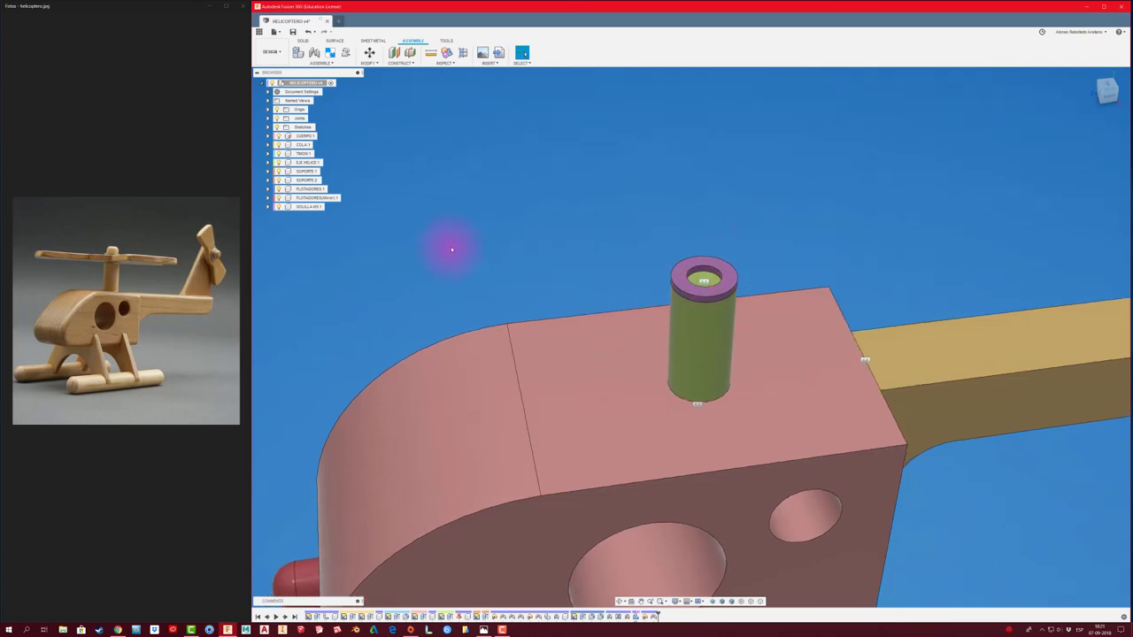
drag(676, 324, 677, 330)
right_click(683, 322)
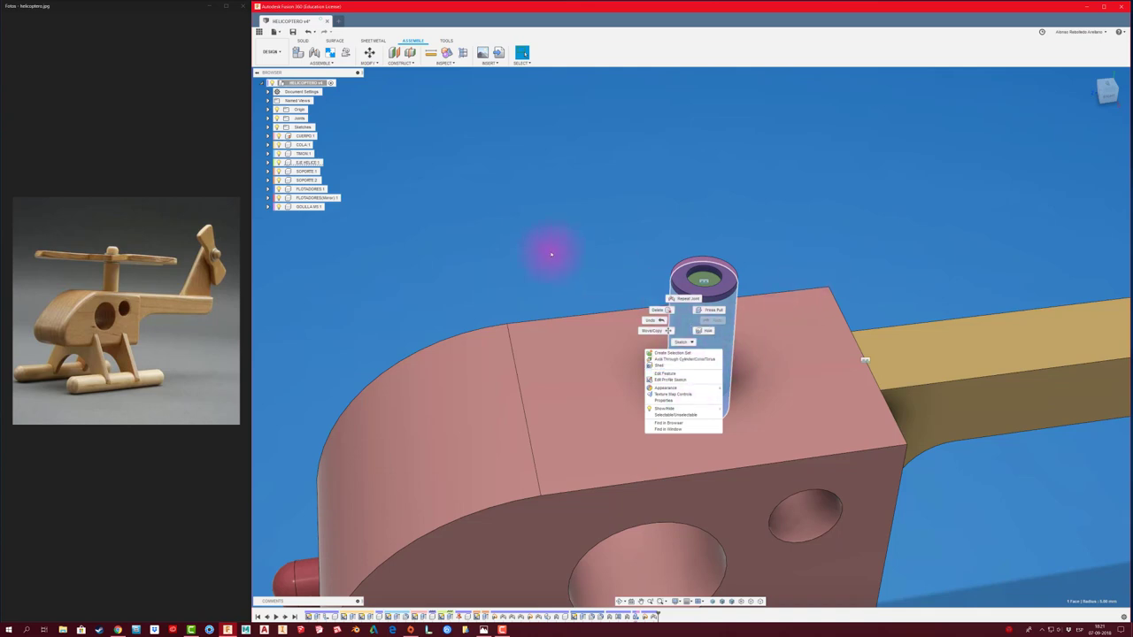
click(550, 255)
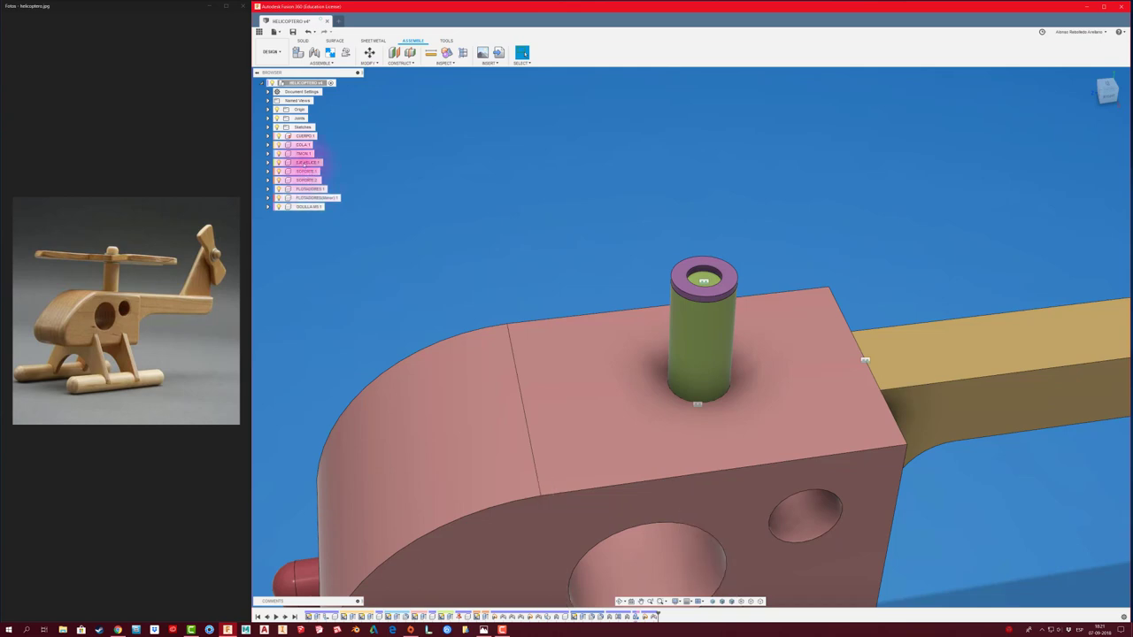
click(328, 162)
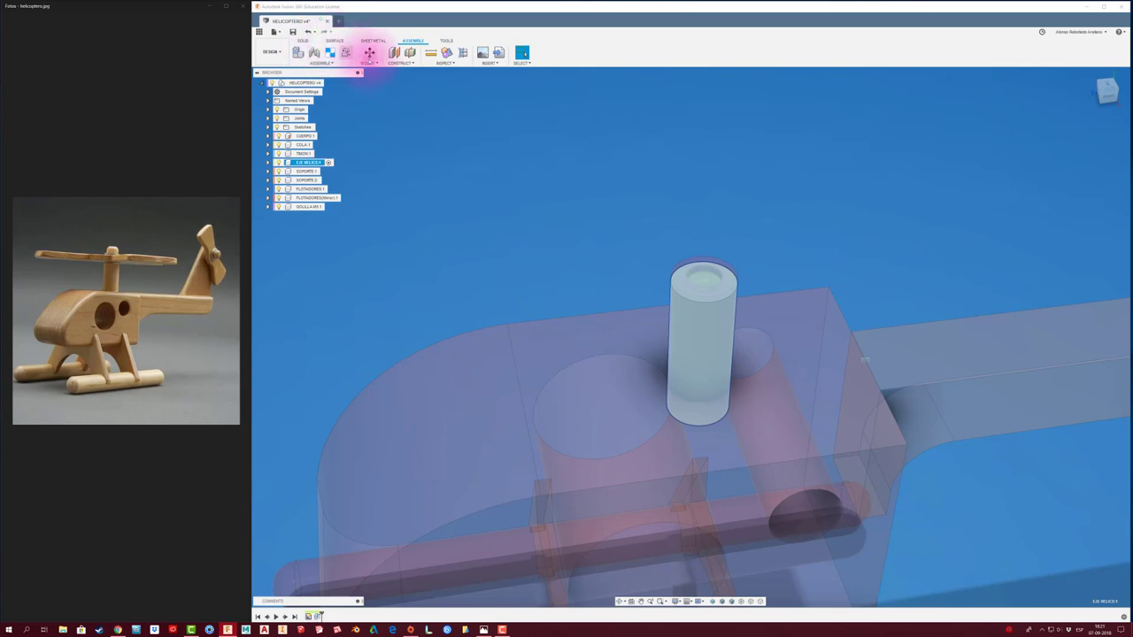
Start a sketch on the rotor shaft's top face and draw a centred circle
click(303, 40)
click(298, 52)
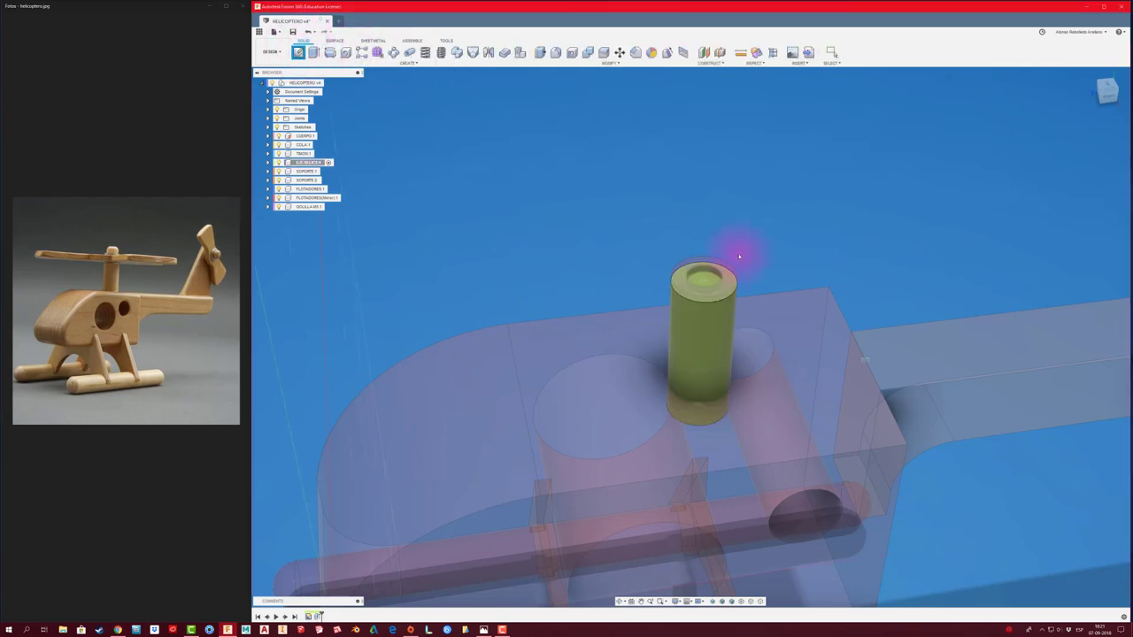
click(708, 284)
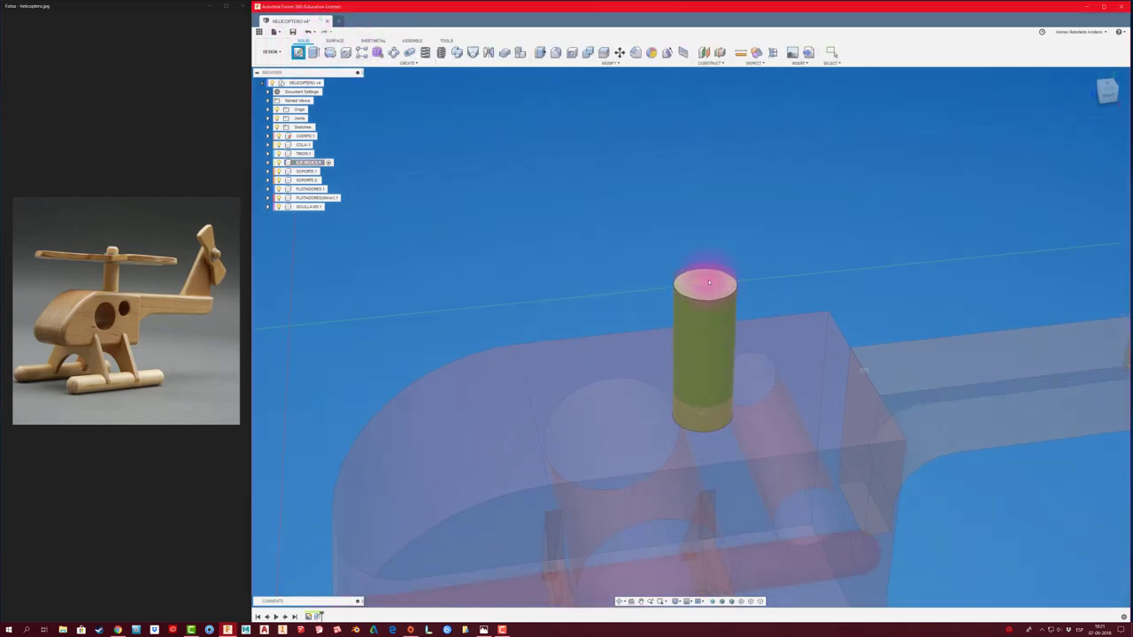
click(708, 284)
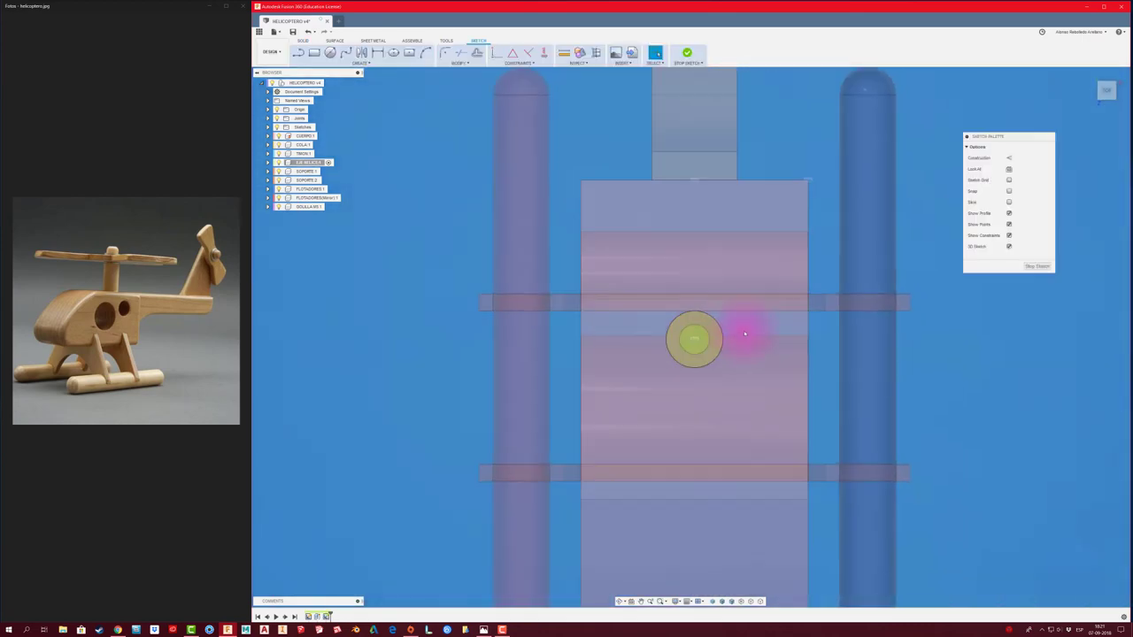
click(330, 53)
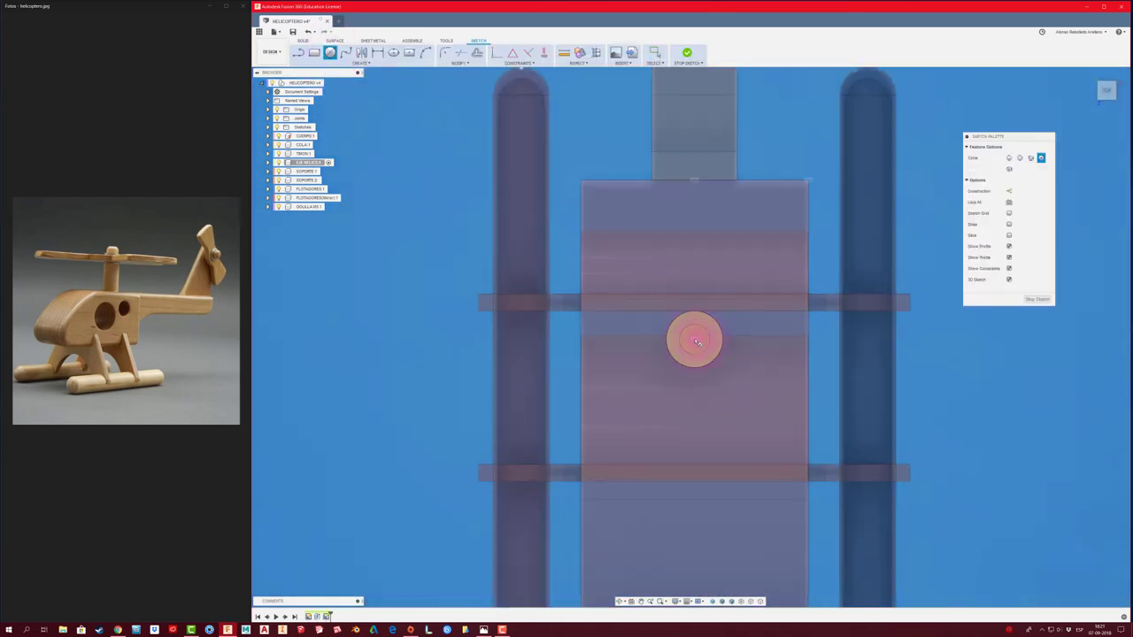
Extrude-cut the circle 10 mm down into the shaft
shift+middle_drag(697, 342, 573, 287)
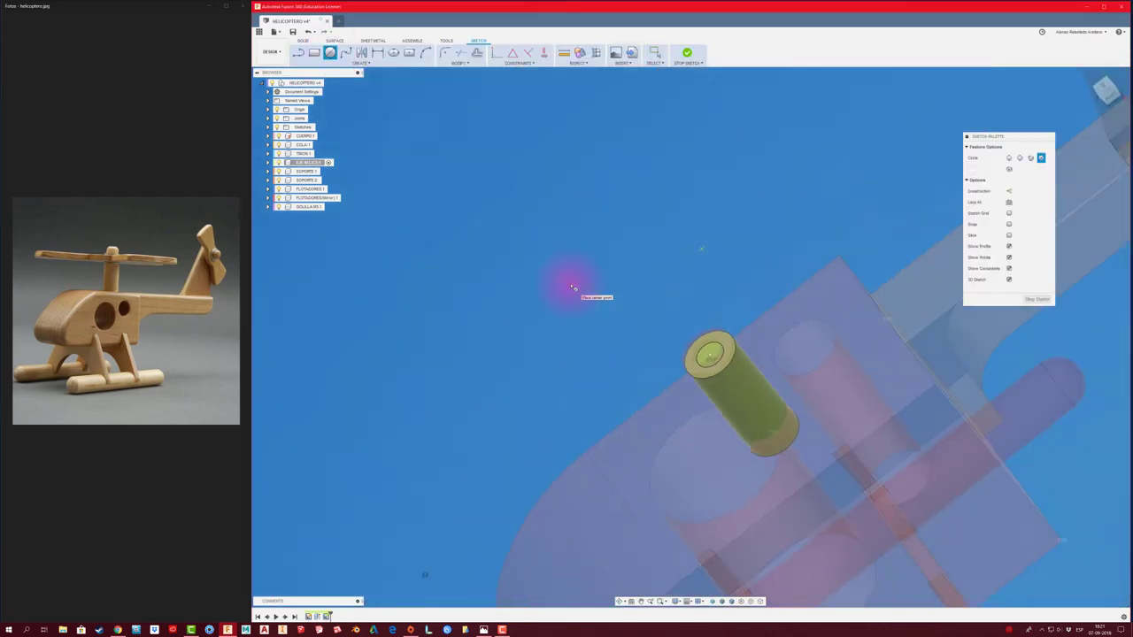
key(e)
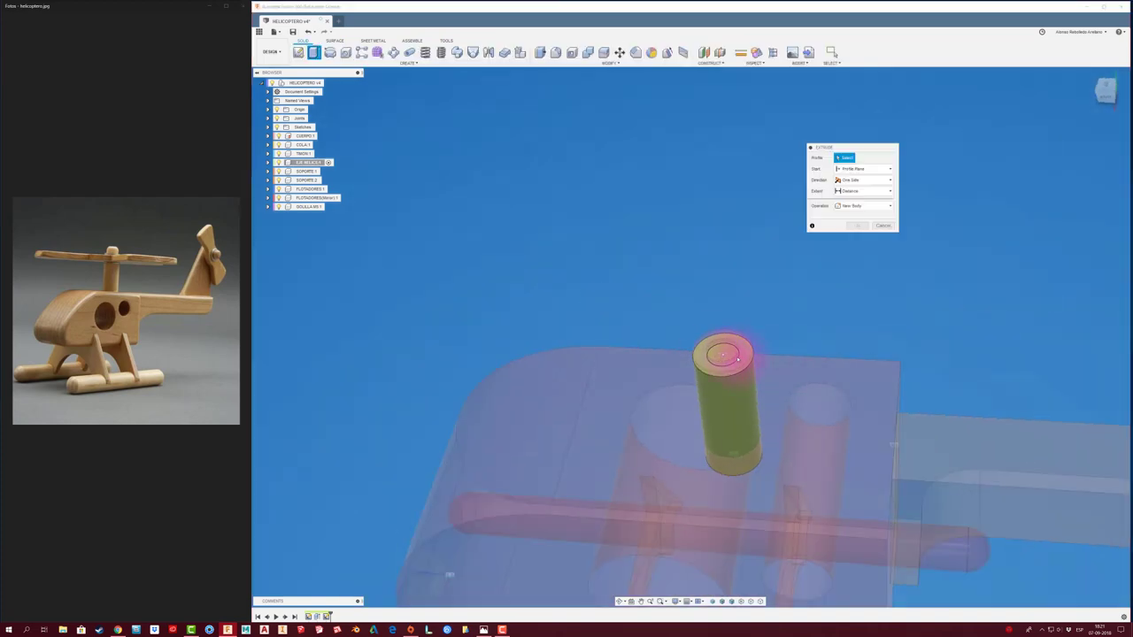
text(-10)
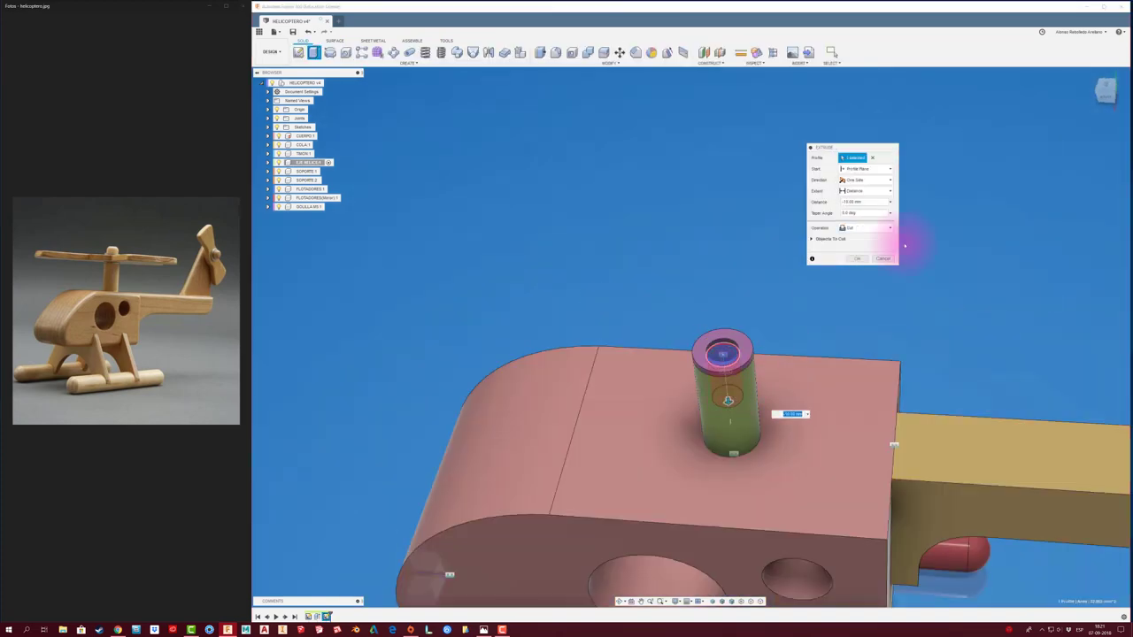
click(1105, 96)
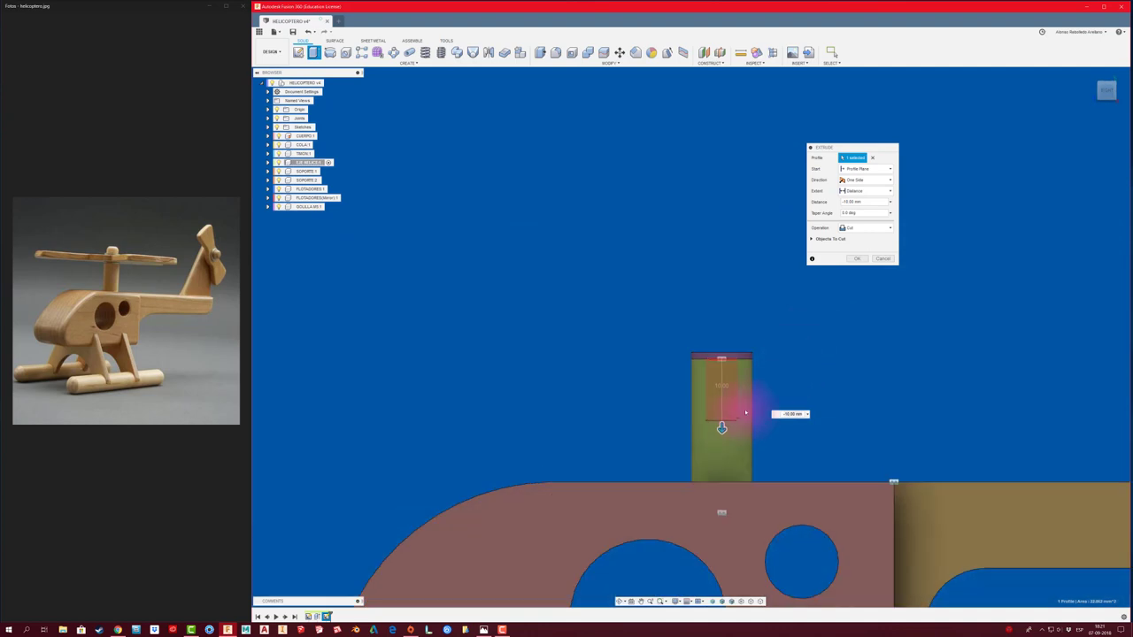
click(856, 258)
mouse_move(855, 263)
shift+middle_down()
mouse_move(827, 297)
mouse_move(620, 212)
shift+middle_up()
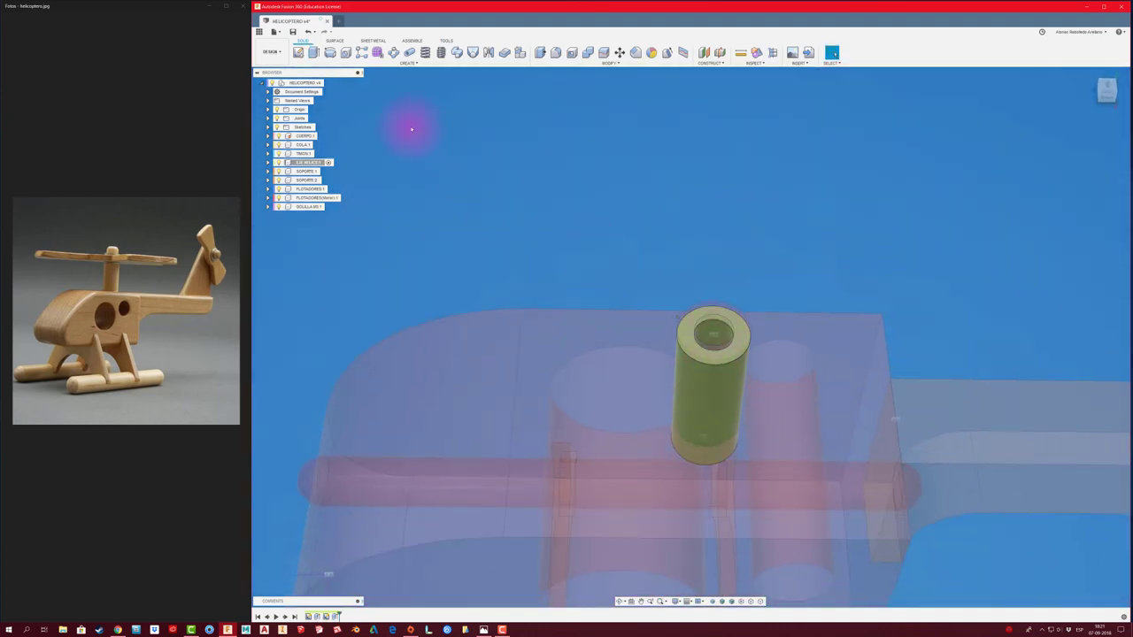
Return to the whole assembly and zoom in on the shaft and washer
click(328, 82)
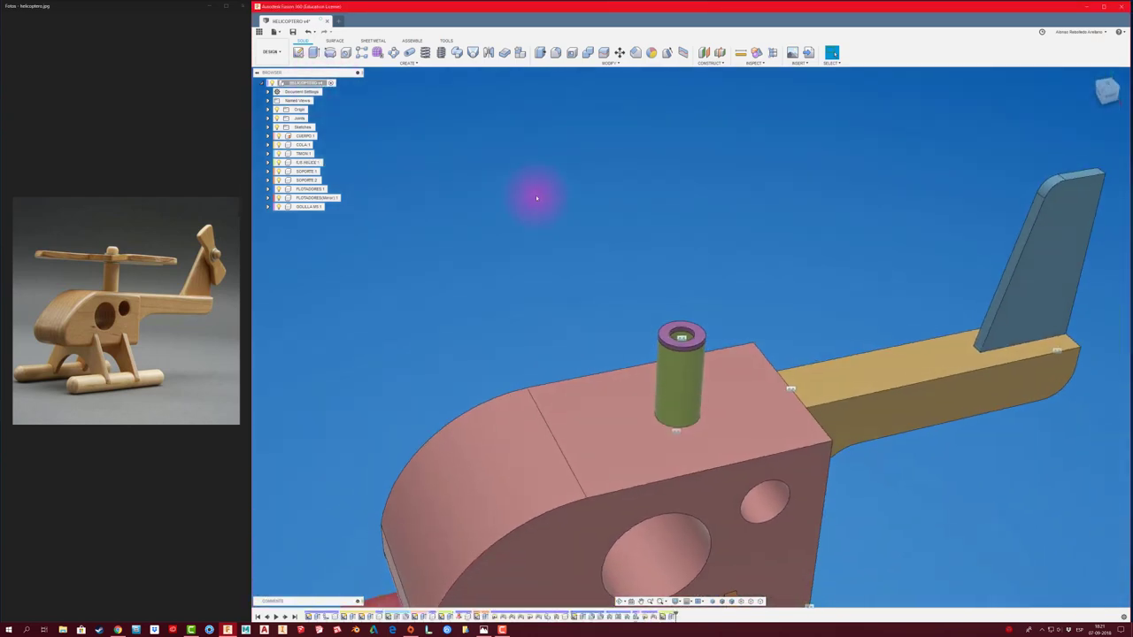
click(675, 376)
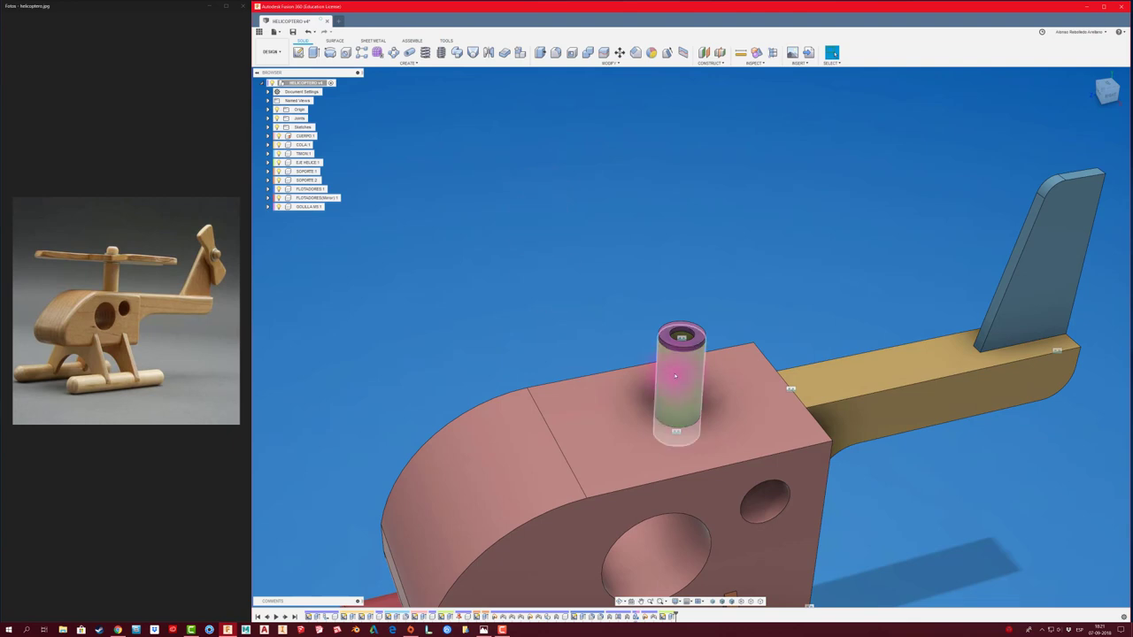
click(596, 315)
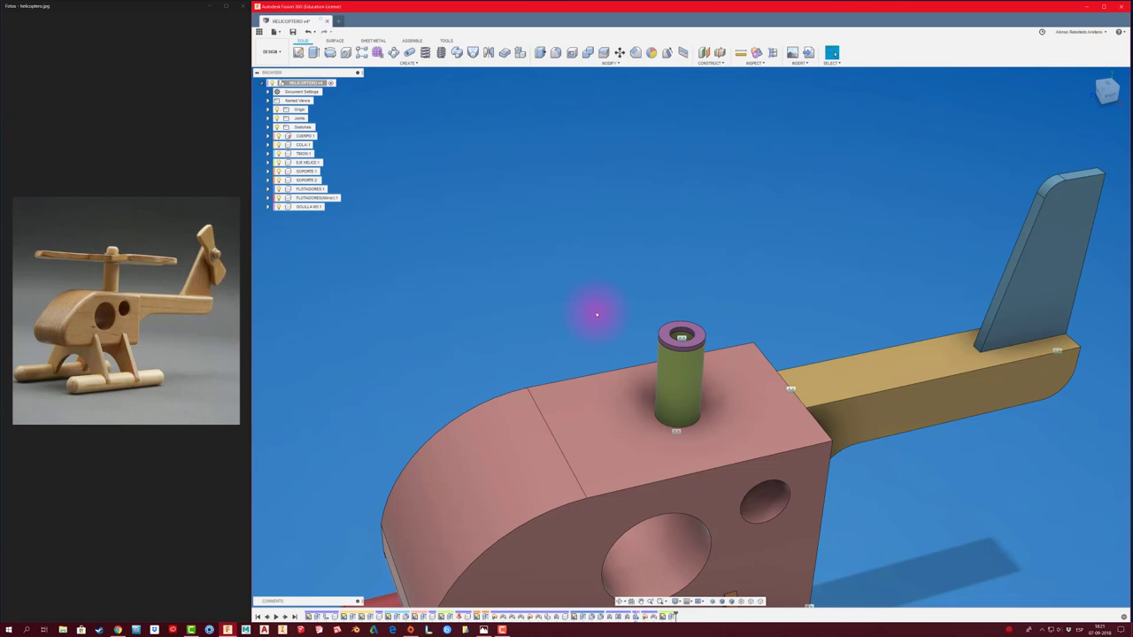
scroll(596, 314, up, 1)
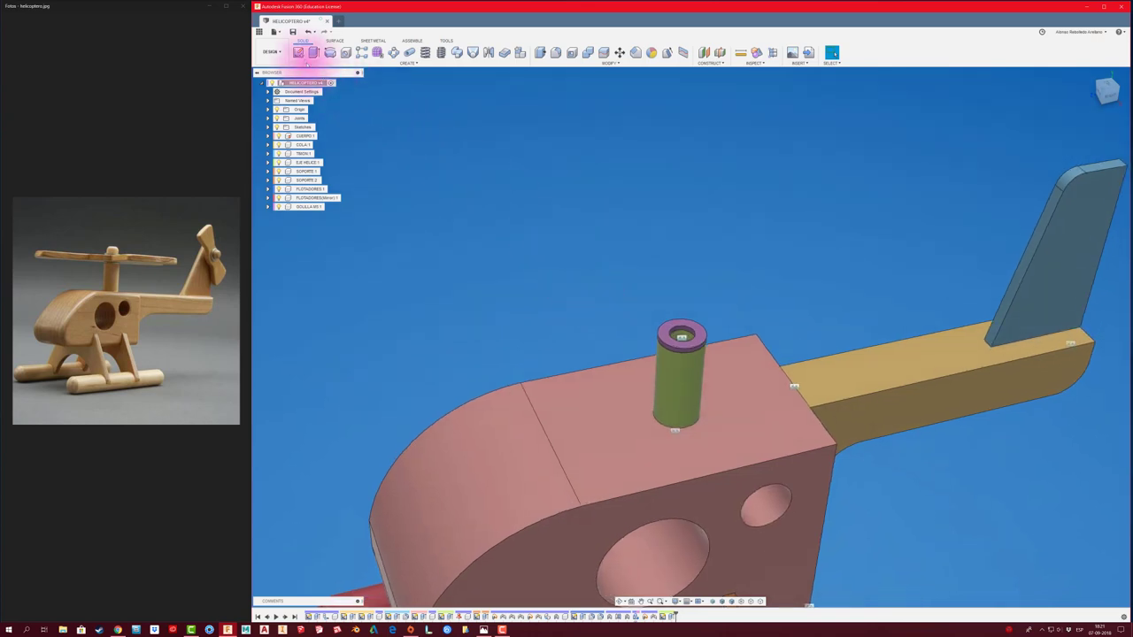
Add a new component under the root assembly named HELICE
right_click(322, 83)
click(328, 204)
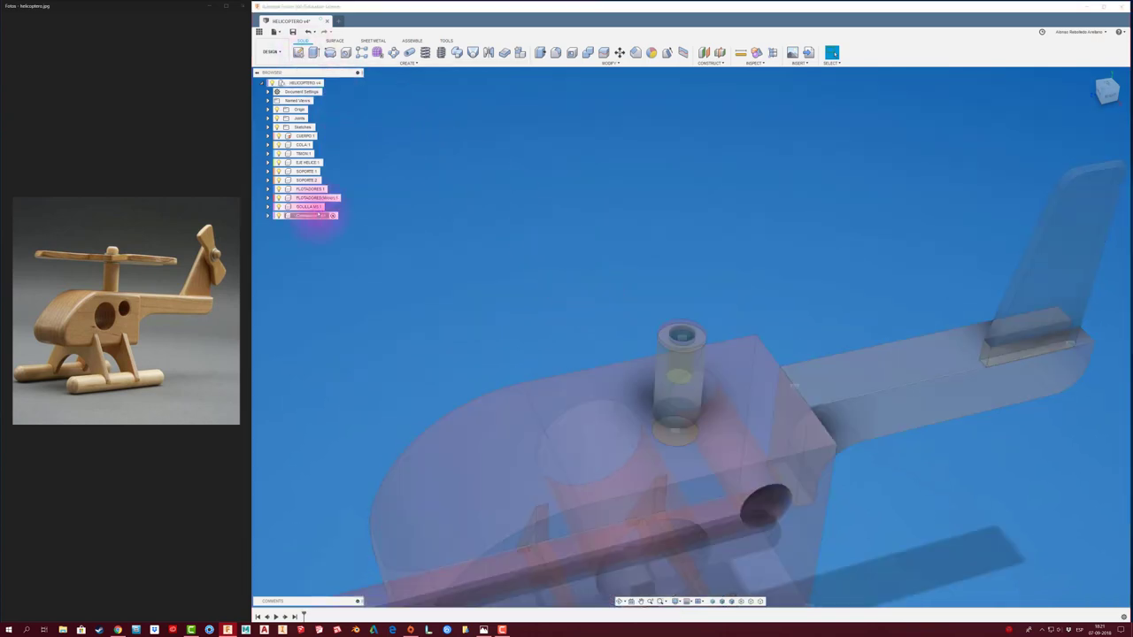
double_click(324, 216)
key(Return)
Sketch on the shaft's top face with a Ø25 circle at the shaft centre
click(299, 53)
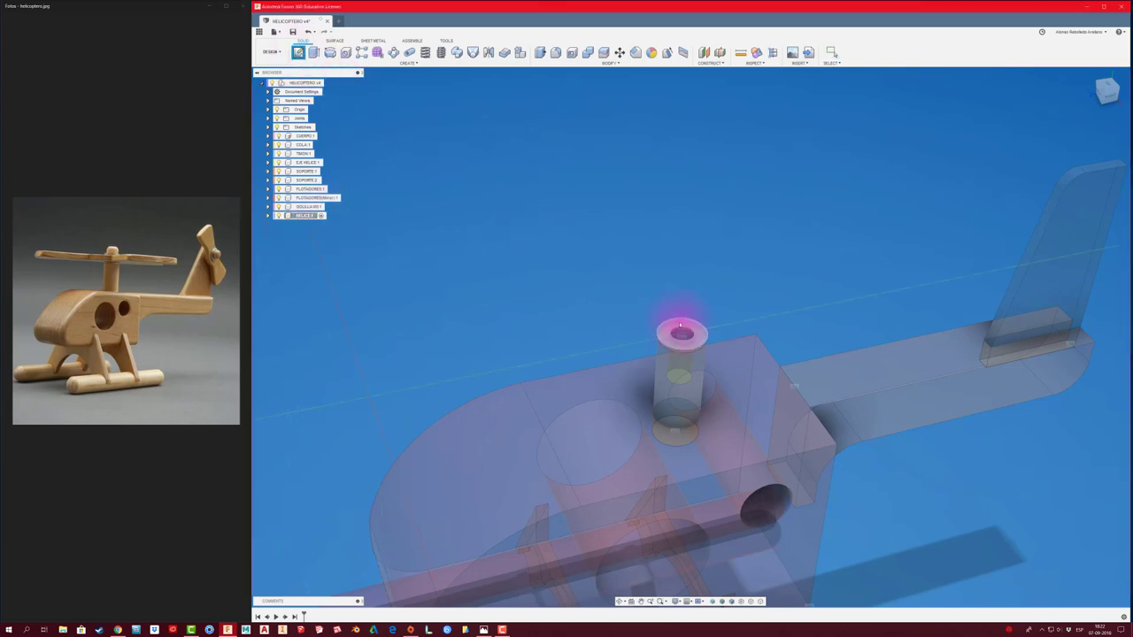
click(680, 327)
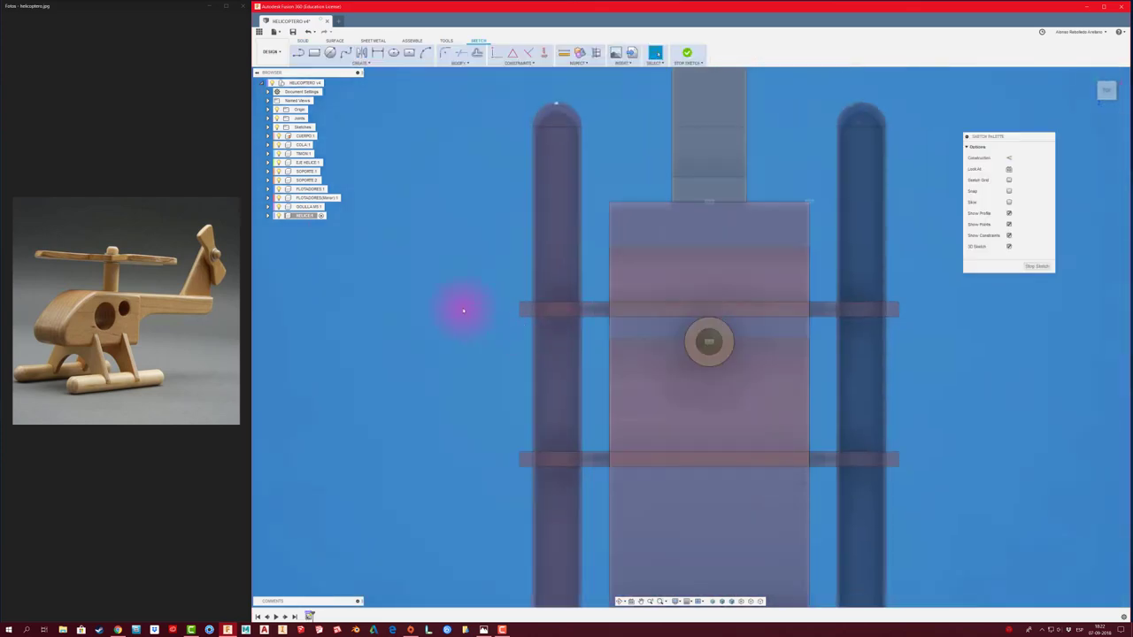
scroll(469, 282, up, 1)
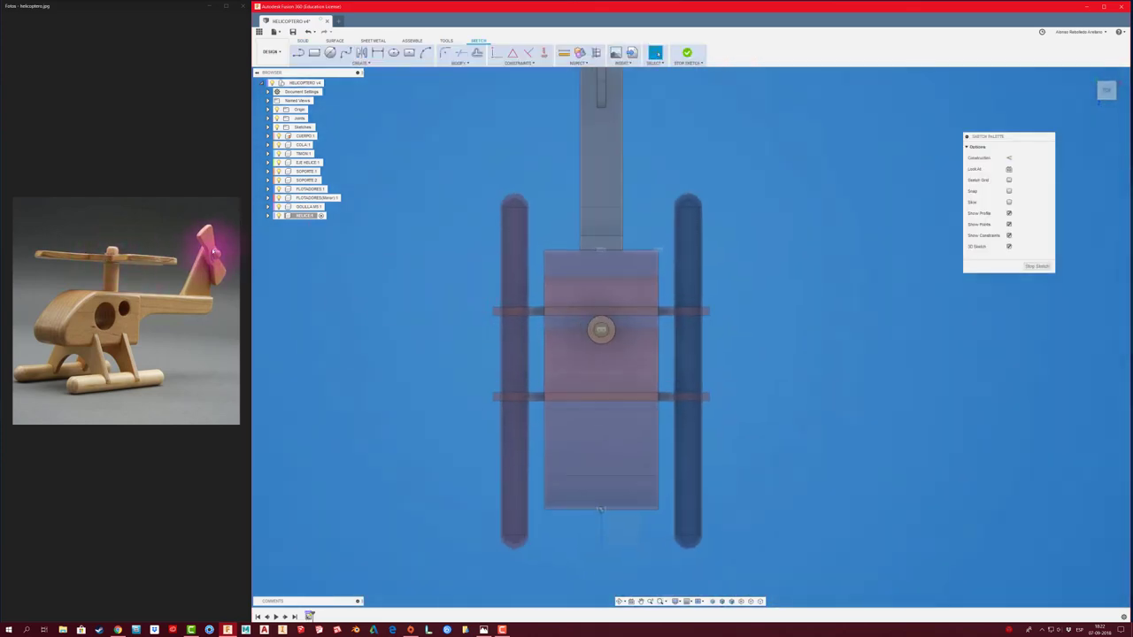
click(330, 52)
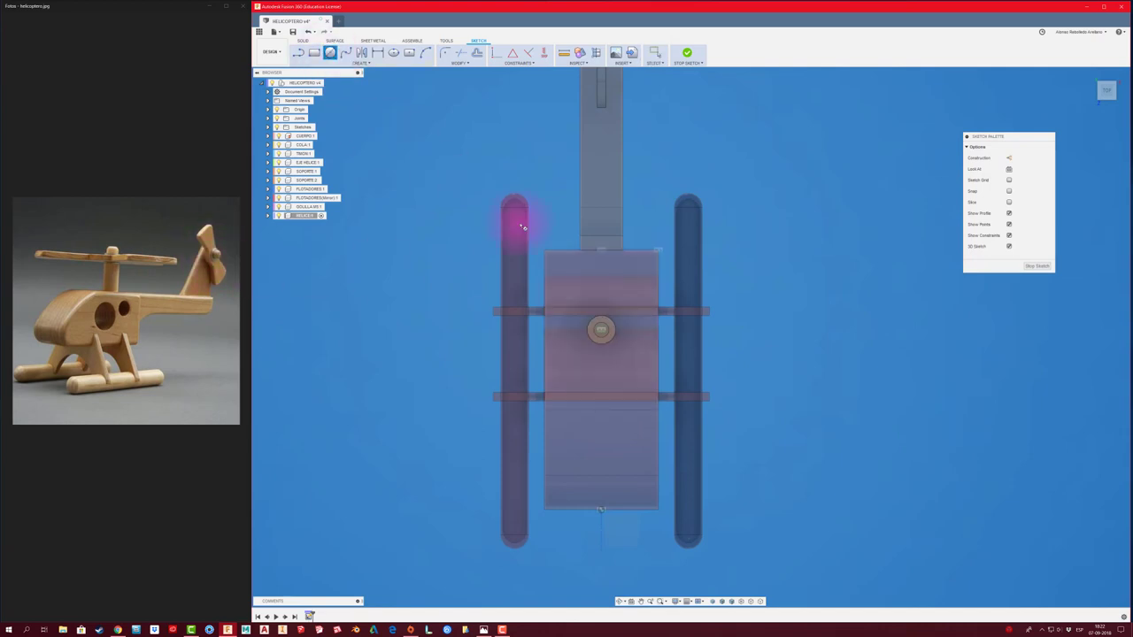
click(601, 331)
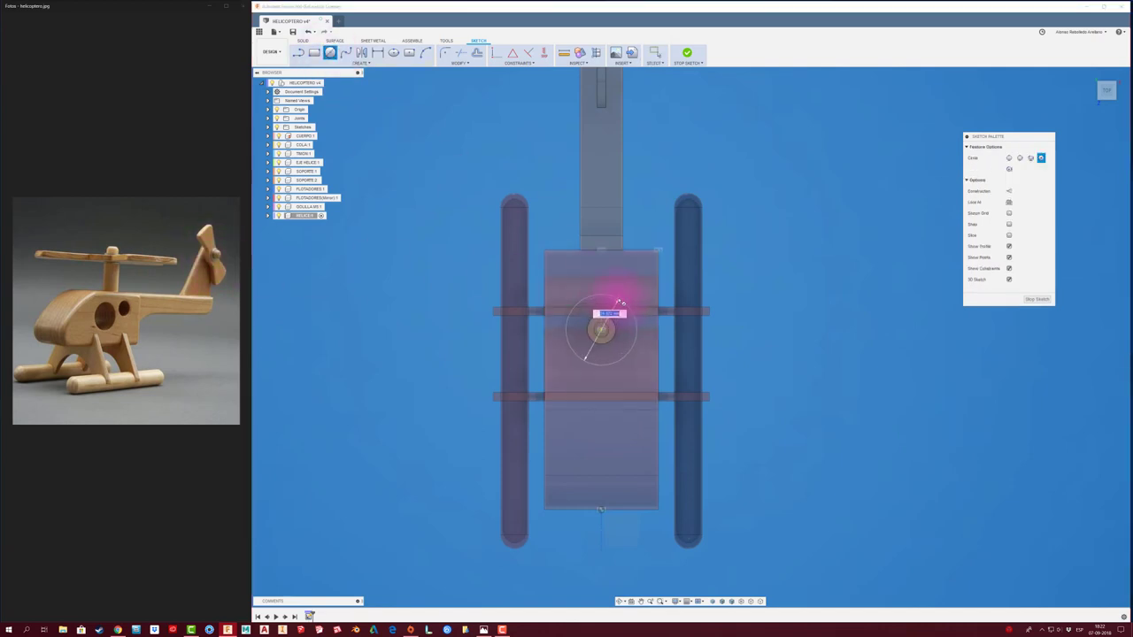
text(25)
key(Return)
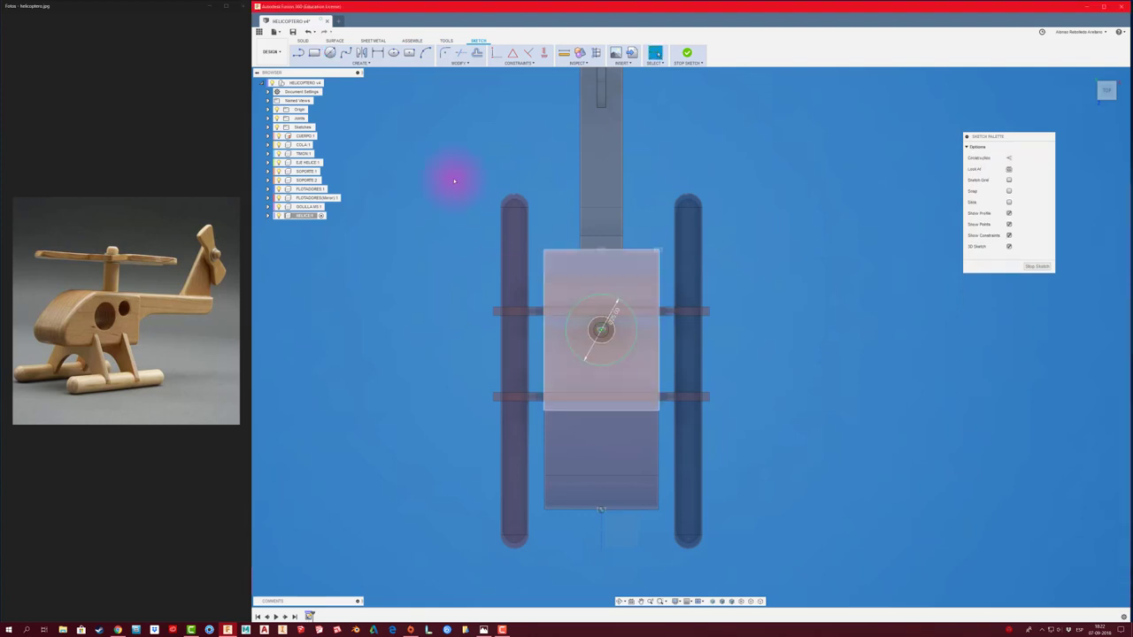
Add a concentric Ø115 circle and convert it to construction geometry
click(331, 52)
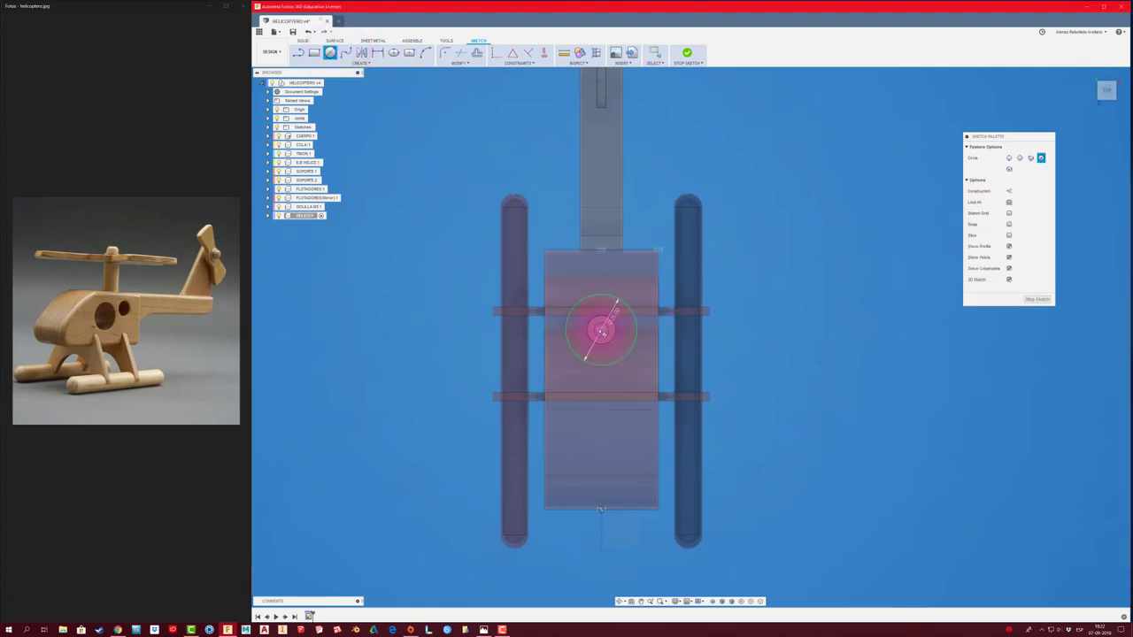
click(601, 331)
scroll(721, 372, down, 2)
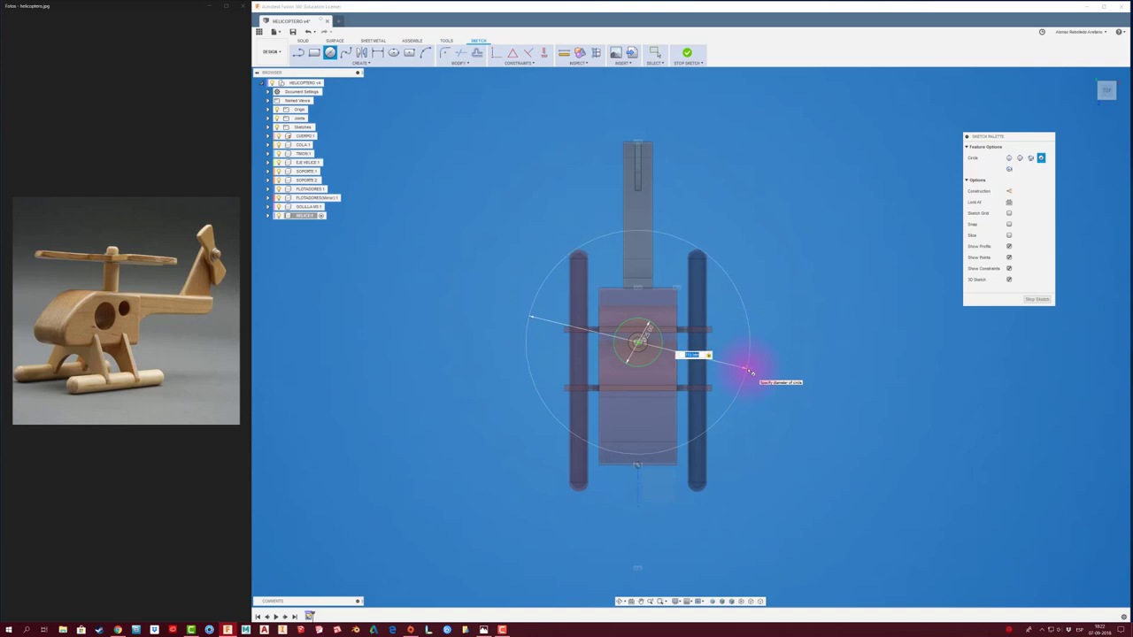
key(Return)
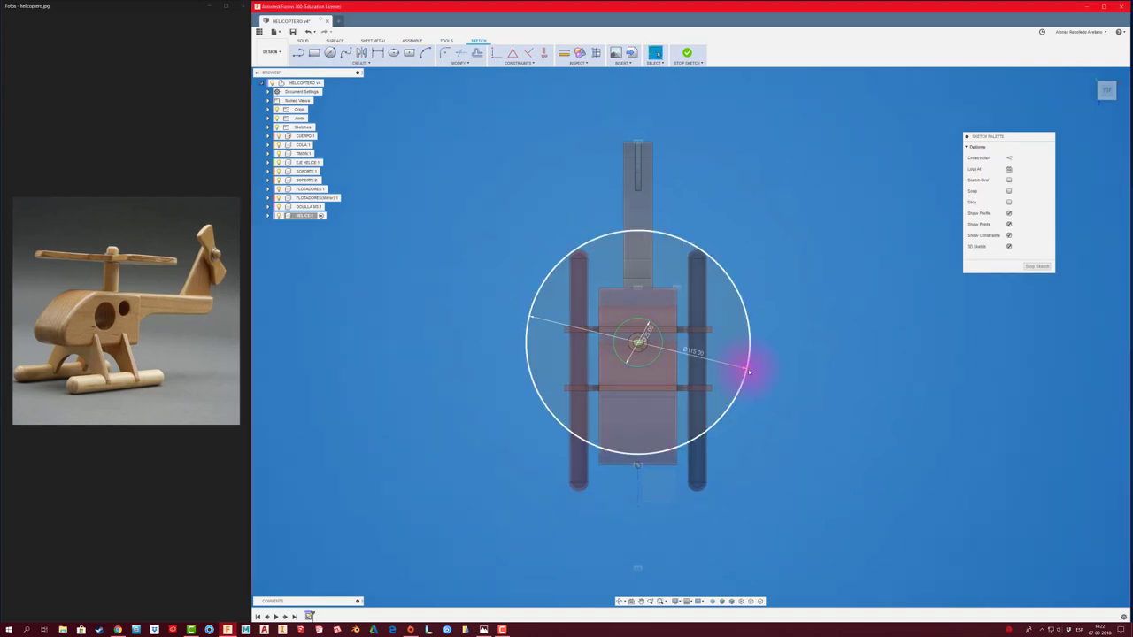
click(744, 385)
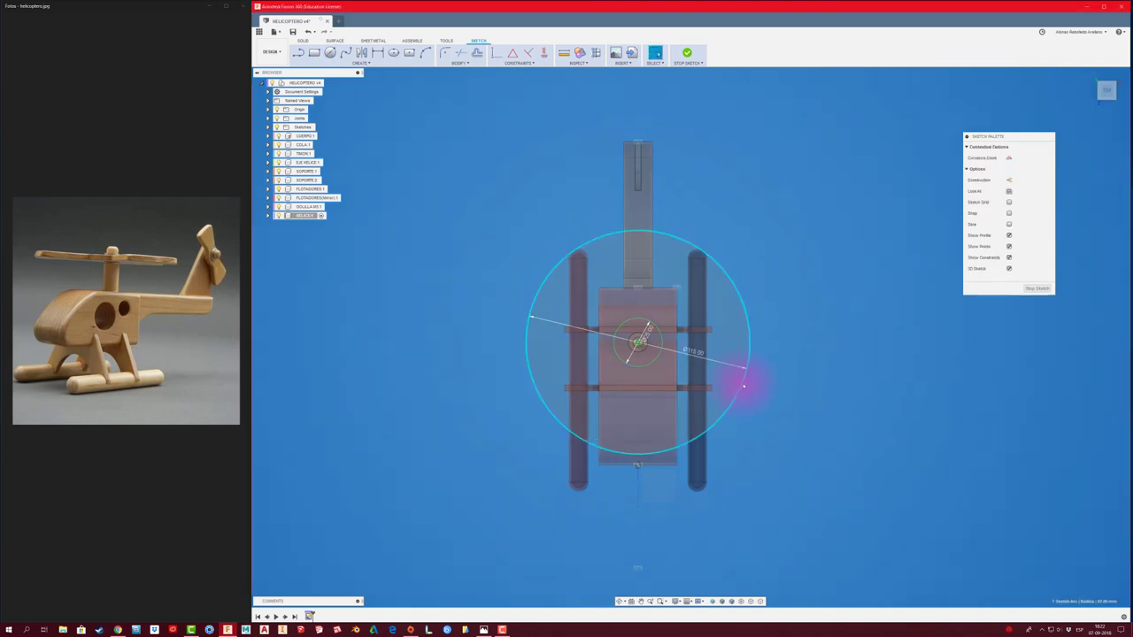
click(1008, 179)
scroll(819, 302, up, 1)
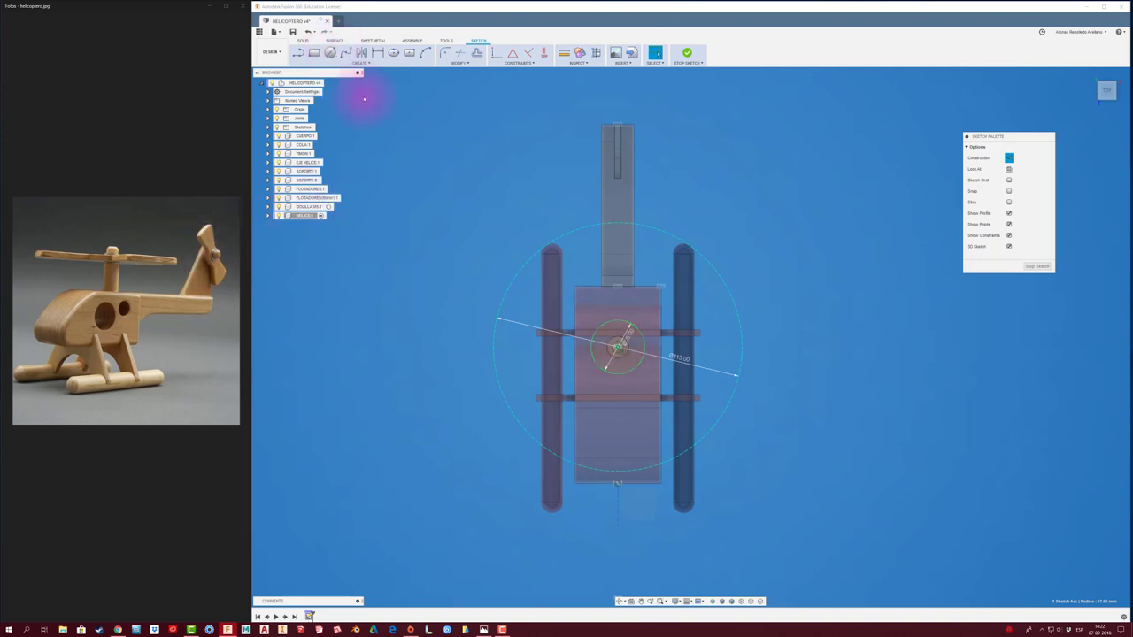
Draw a blade line from the rotor centre out to the upper right
click(299, 53)
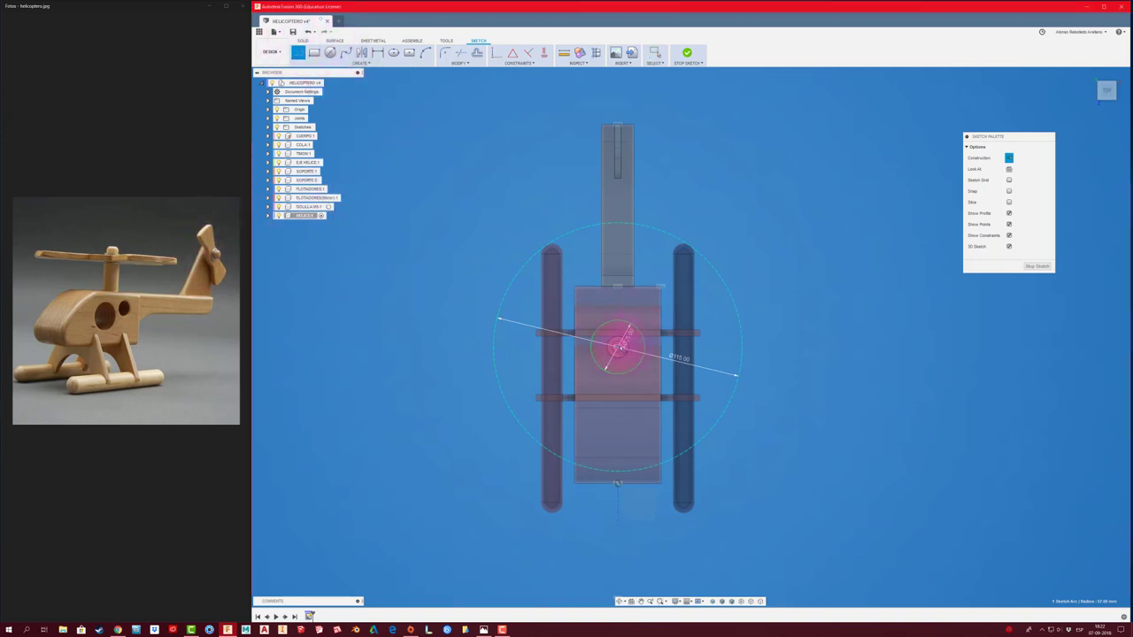
drag(618, 348, 766, 353)
key(Escape)
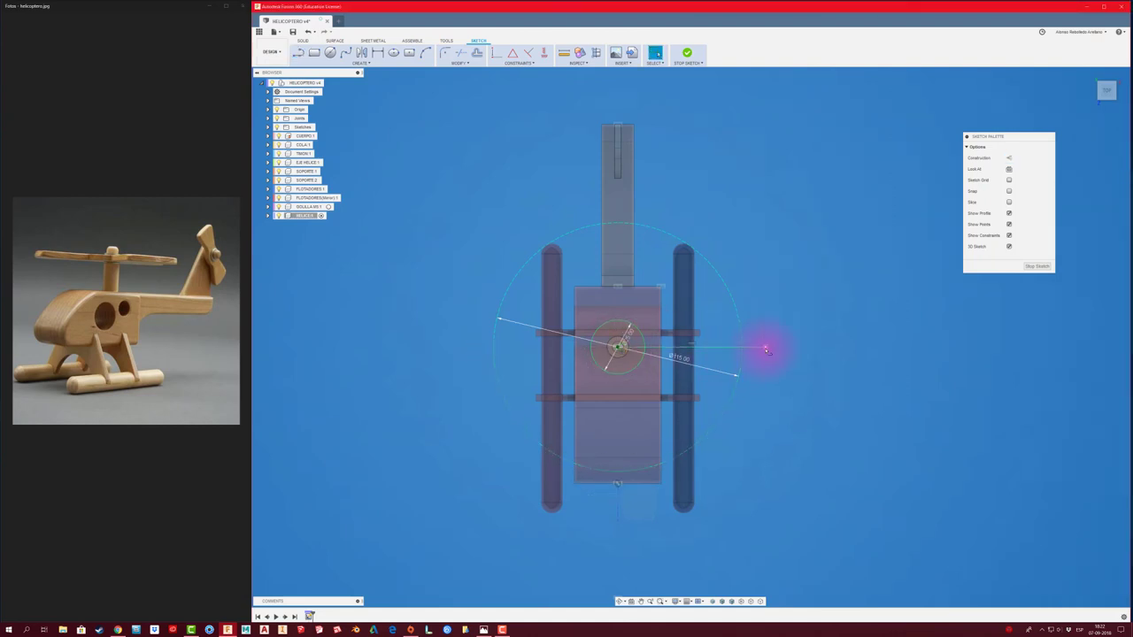
key(t)
key(l)
click(617, 348)
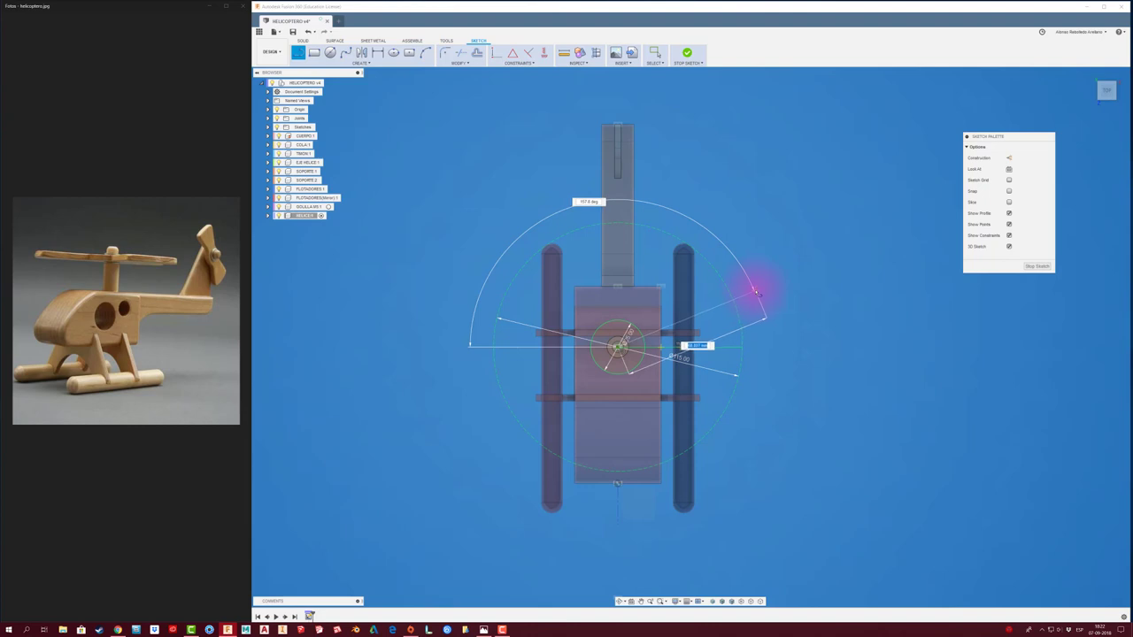
click(755, 293)
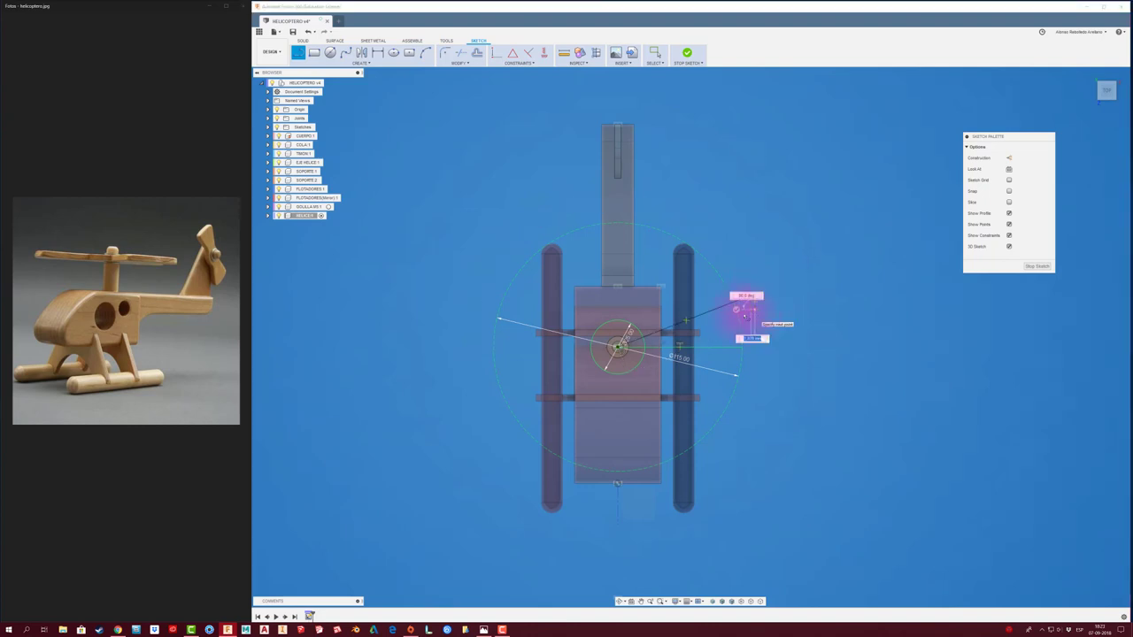
key(Escape)
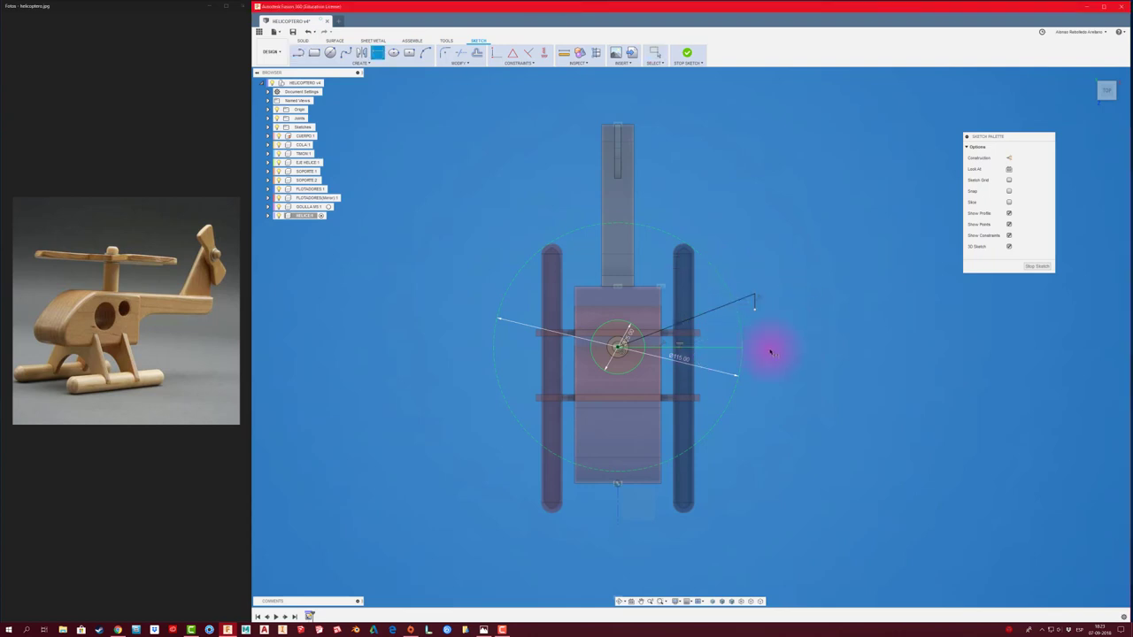
Add an angular dimension of 30° to the blade line
click(721, 308)
click(726, 331)
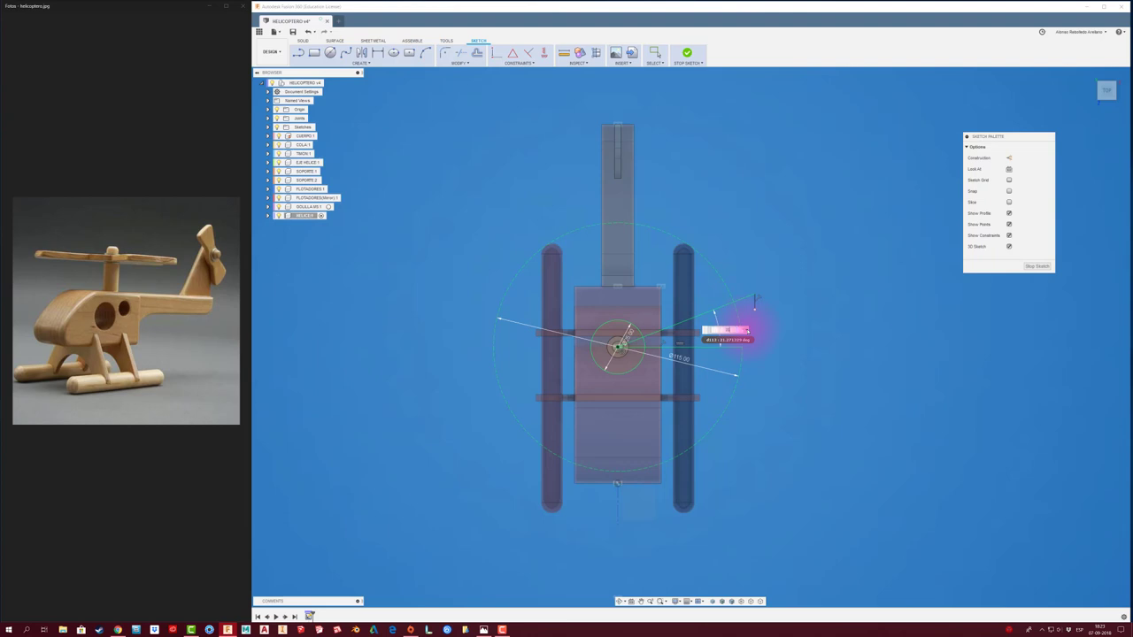
key(Return)
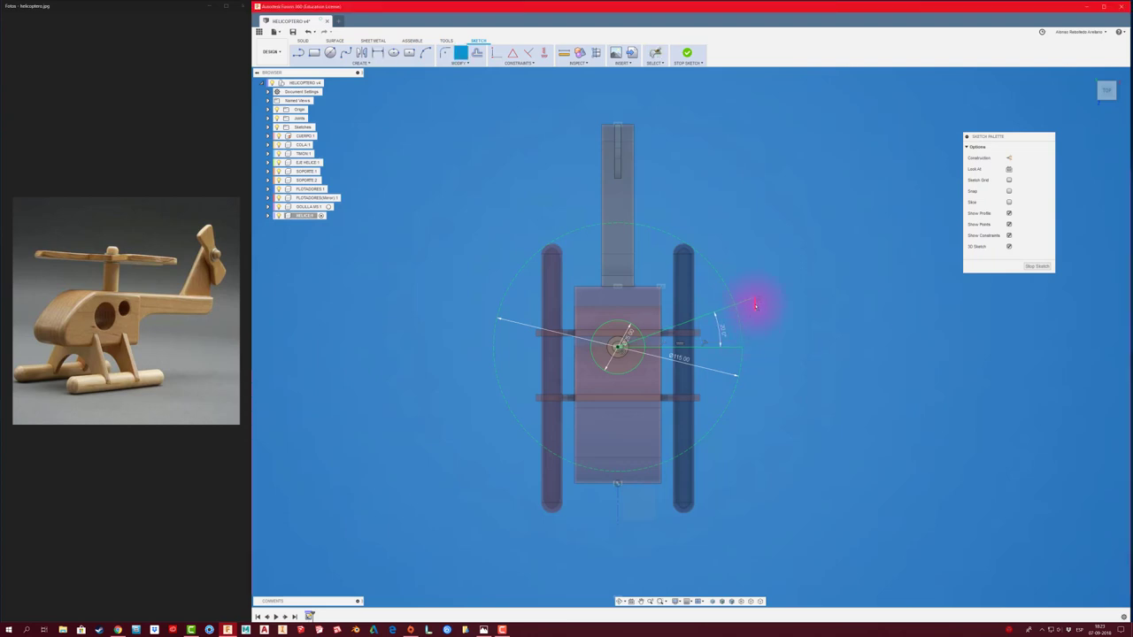
click(755, 305)
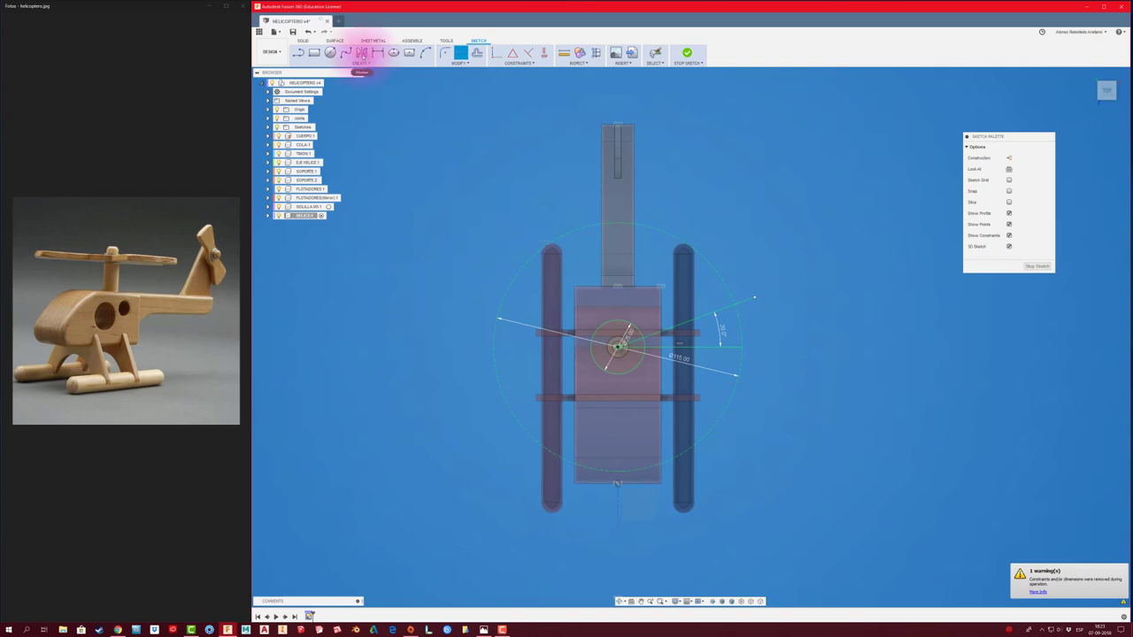
Mirror the angled blade line across the horizontal centre line
click(361, 53)
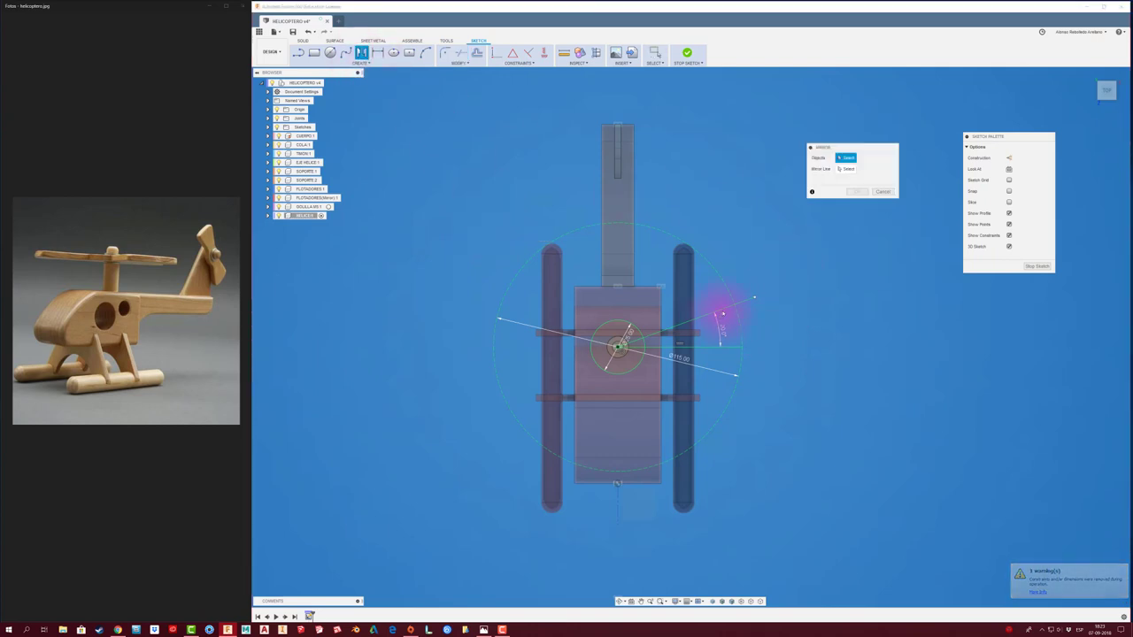
click(723, 312)
click(847, 168)
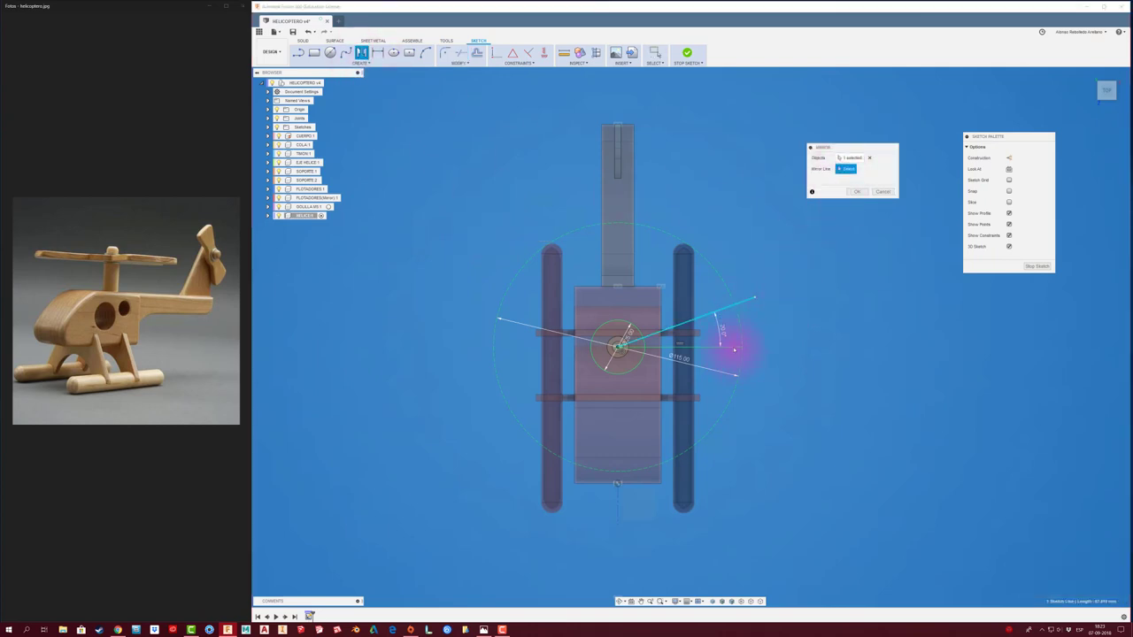
click(738, 352)
click(856, 191)
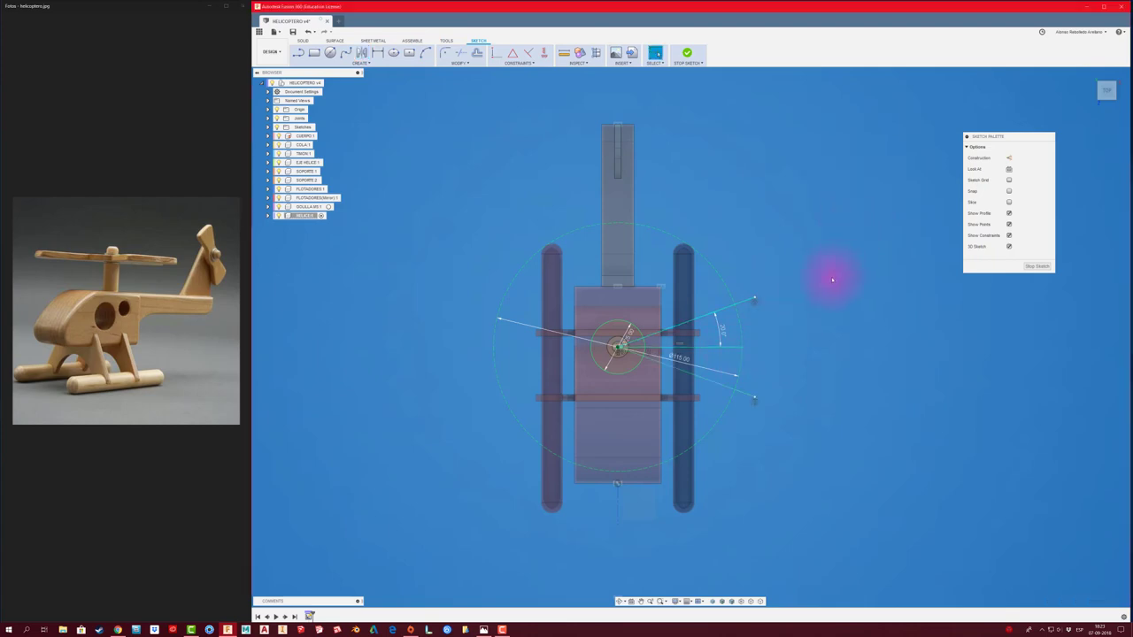
Trim away the unwanted line segment below the blade
key(t)
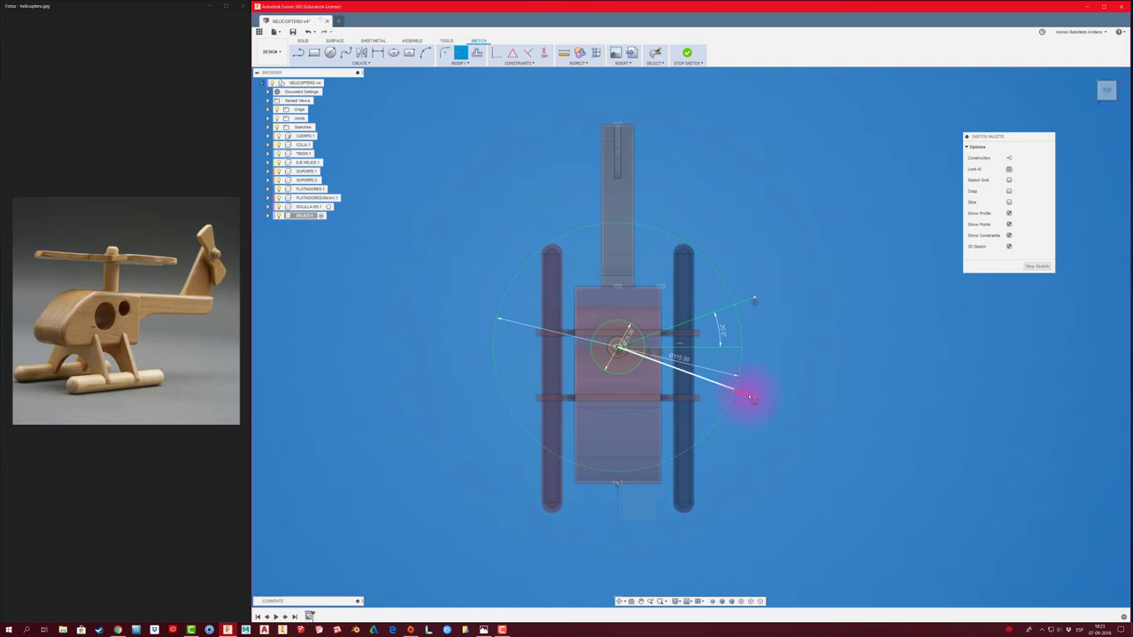
click(748, 395)
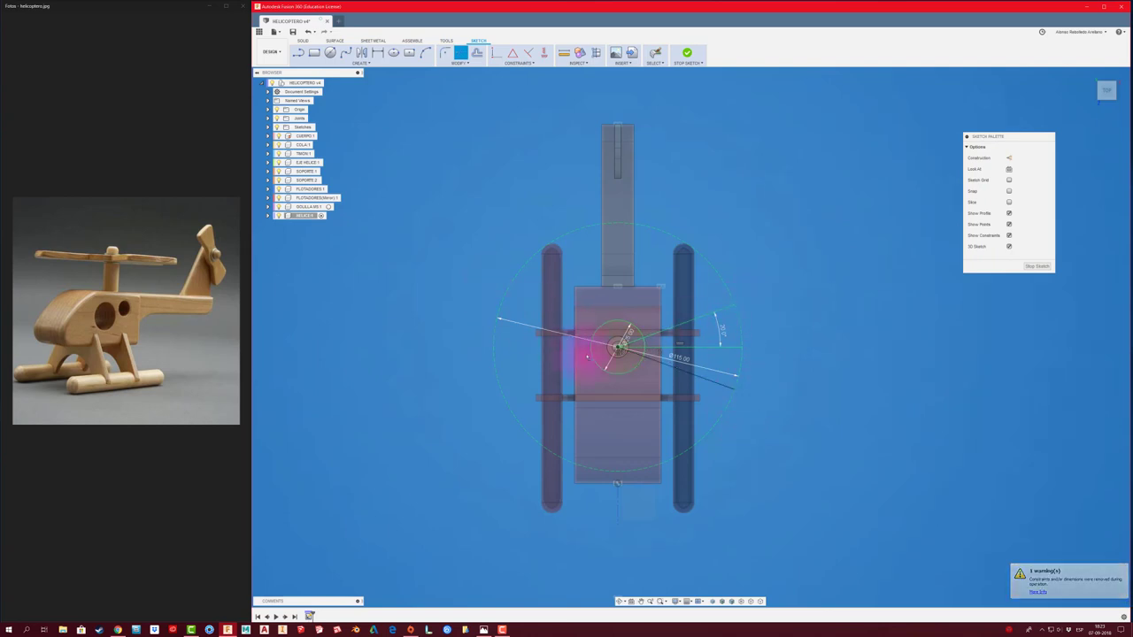
scroll(769, 403, up, 1)
scroll(769, 403, up, 1)
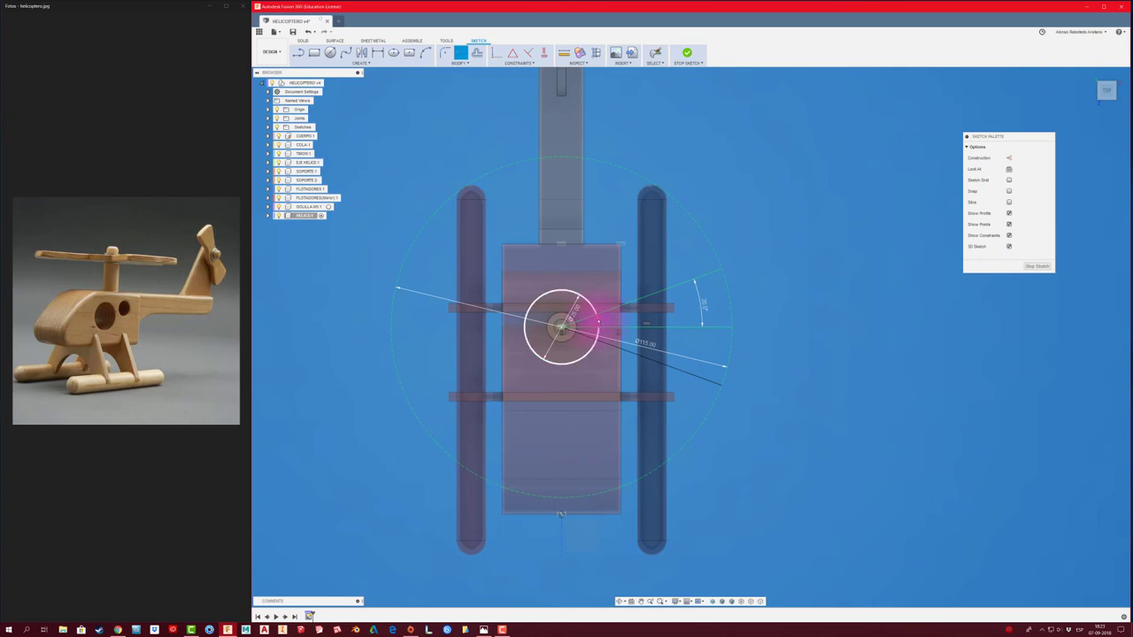
Trim the lines inside the centre circle, cut the outer circle to the blade arc, make it regular geometry
click(595, 331)
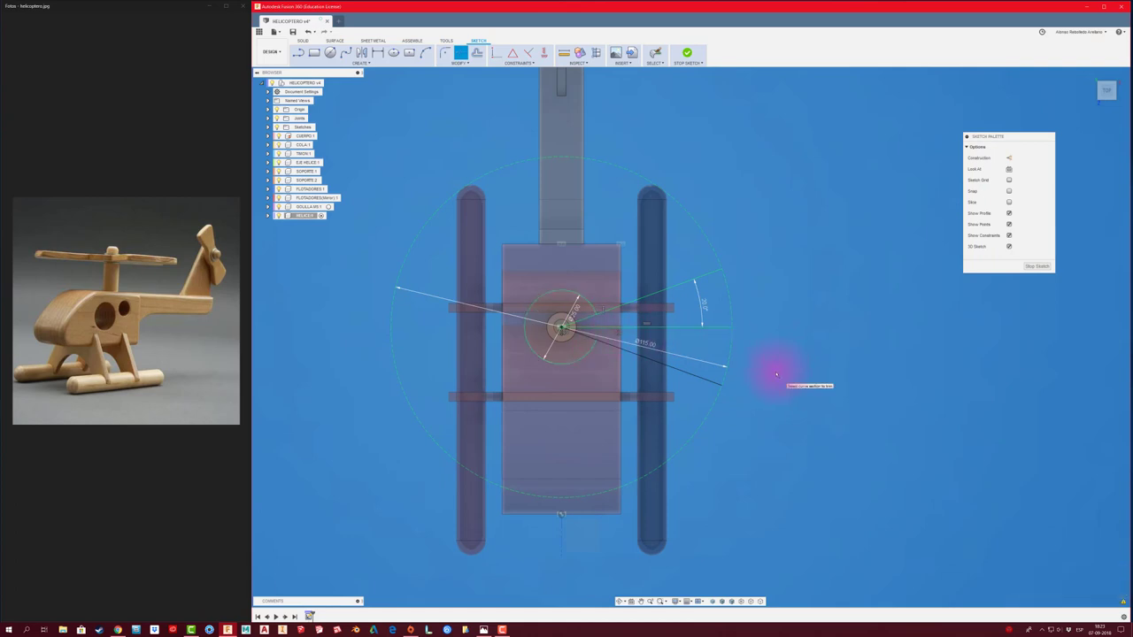
key(Escape)
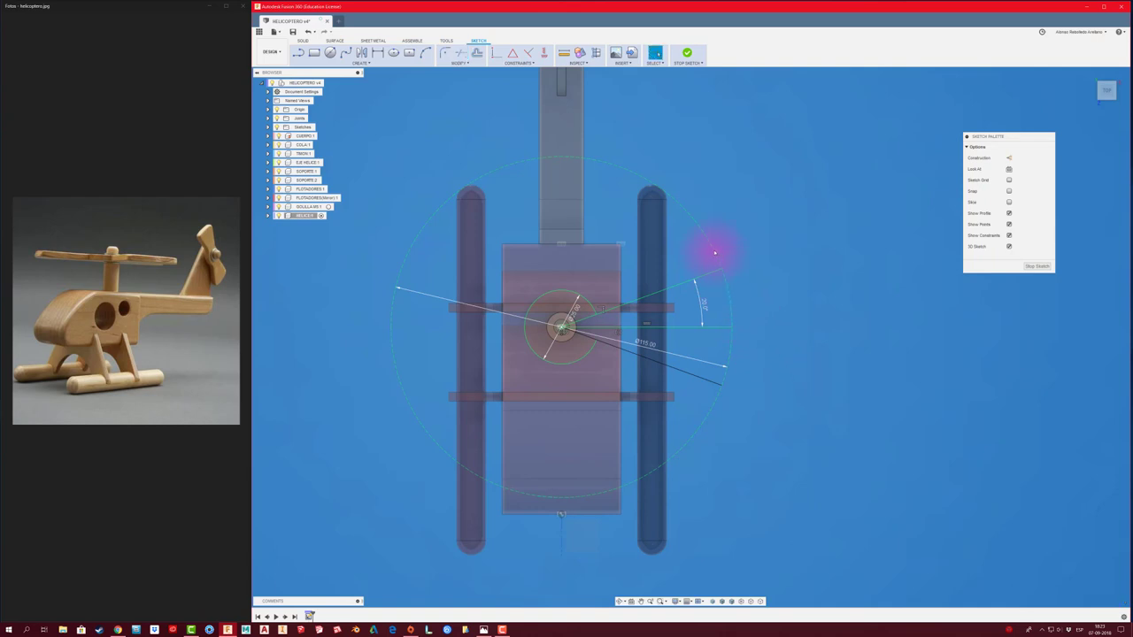
click(715, 253)
key(t)
click(712, 251)
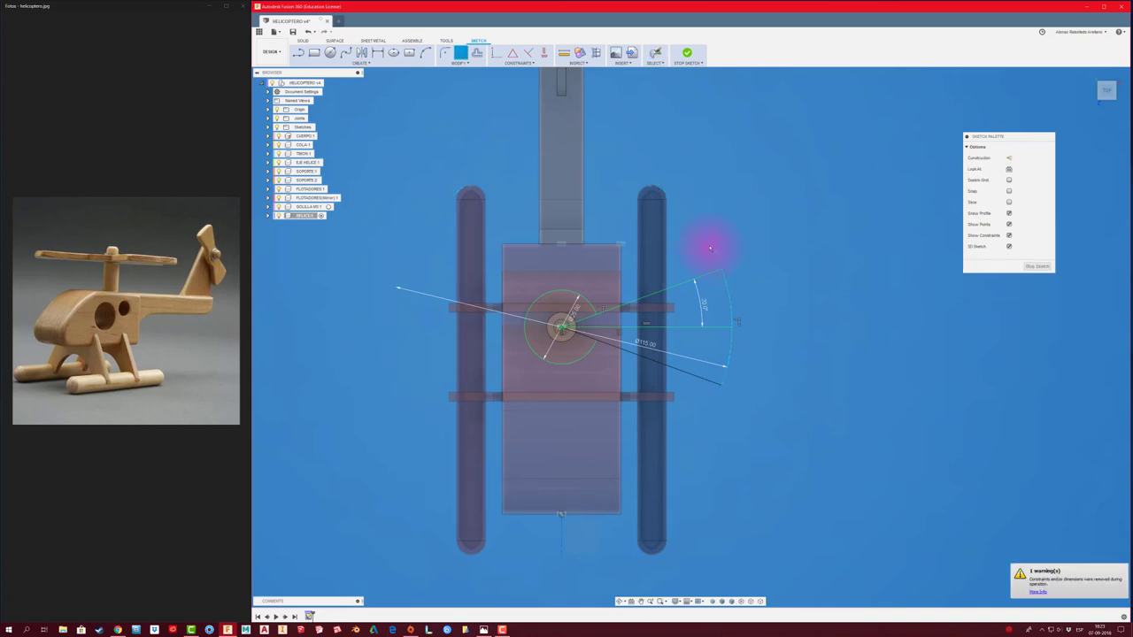
key(Escape)
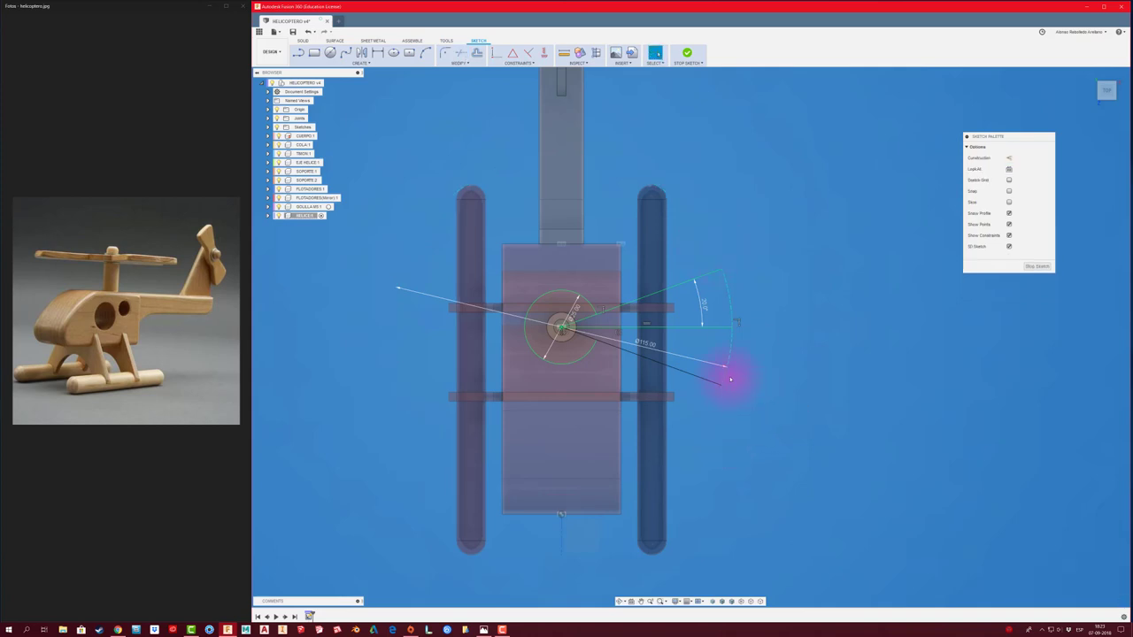
click(723, 383)
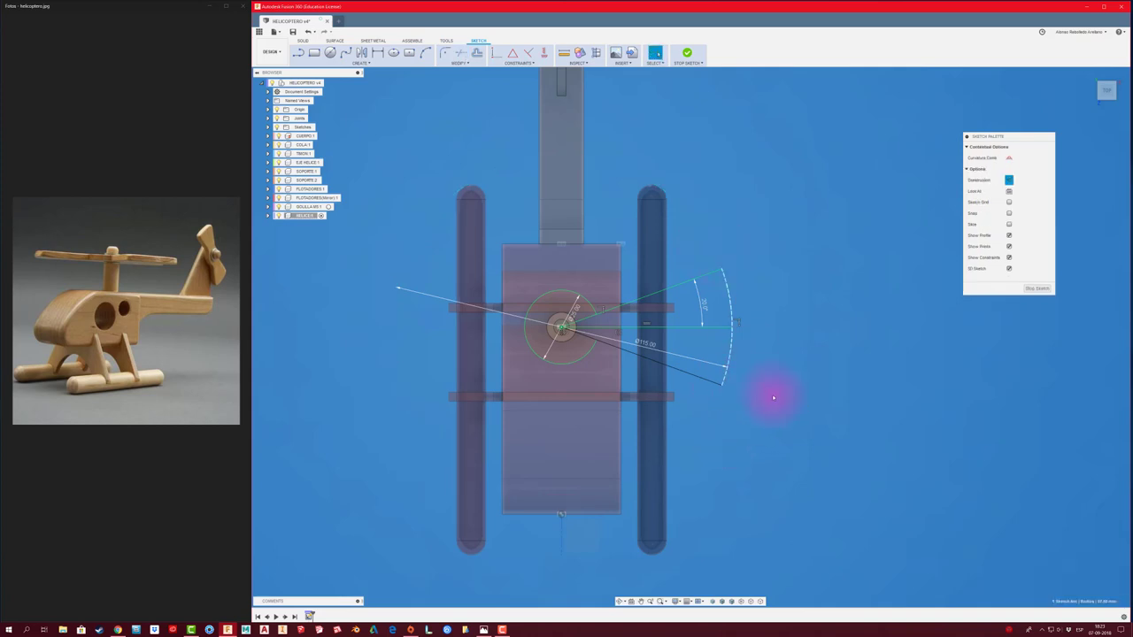
click(1009, 180)
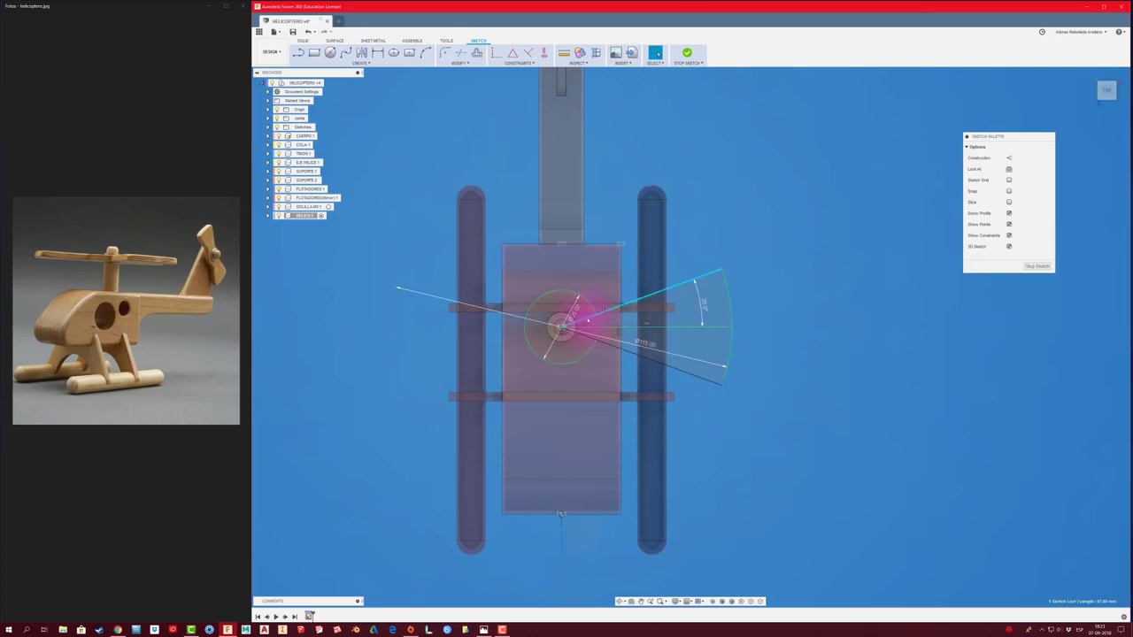
Trim the excess radial segment and the horizontal centre line from the blade wedge
key(t)
click(660, 290)
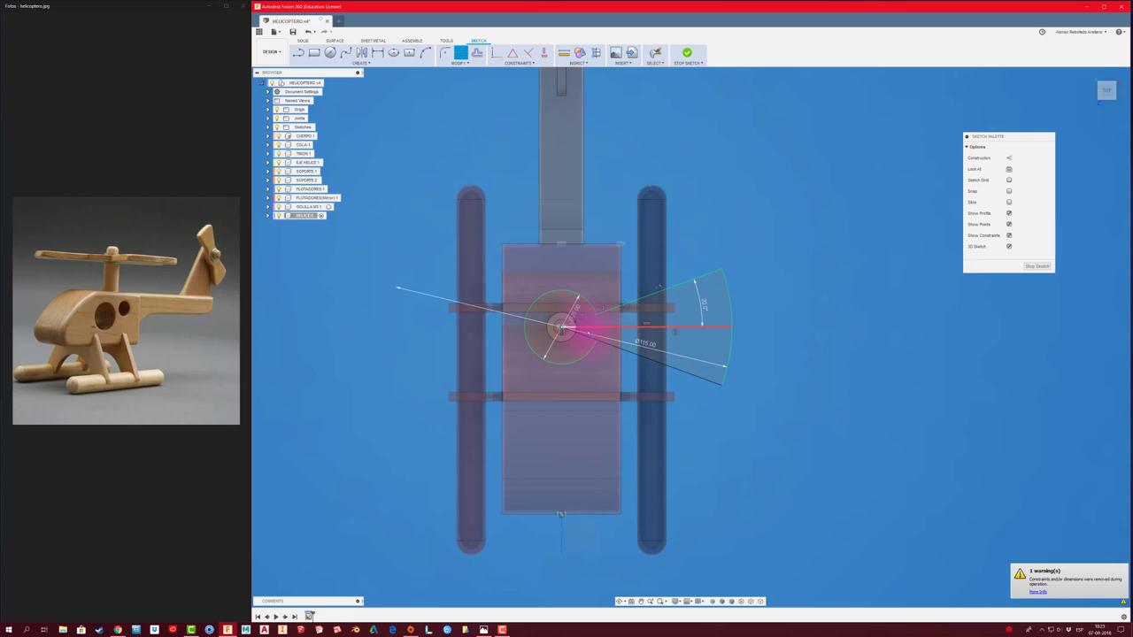
scroll(571, 331, up, 3)
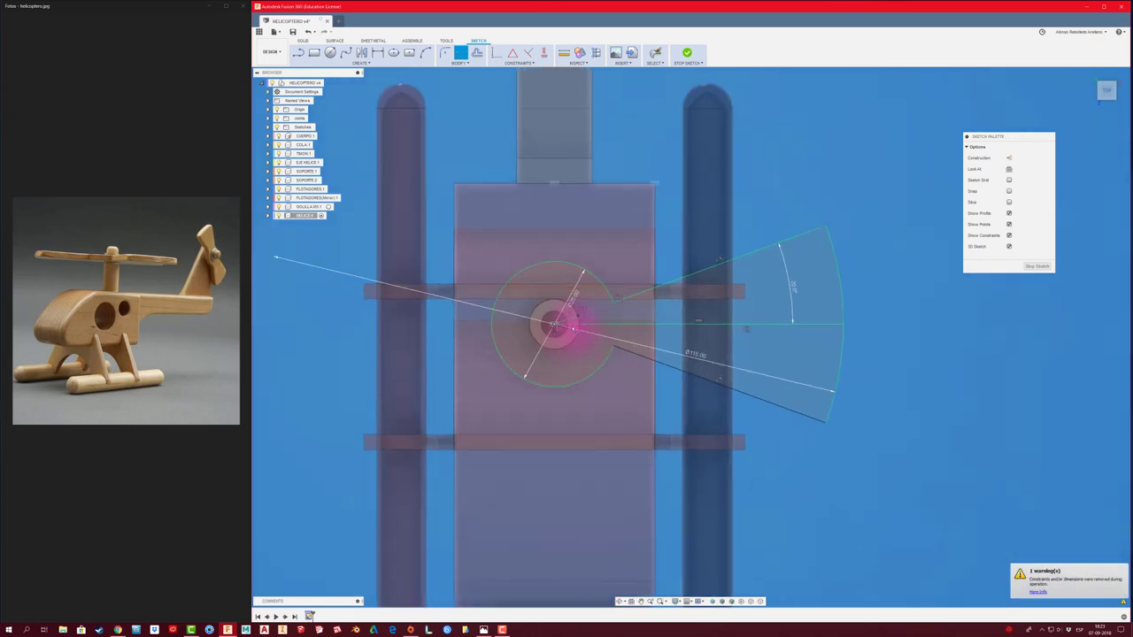
click(651, 348)
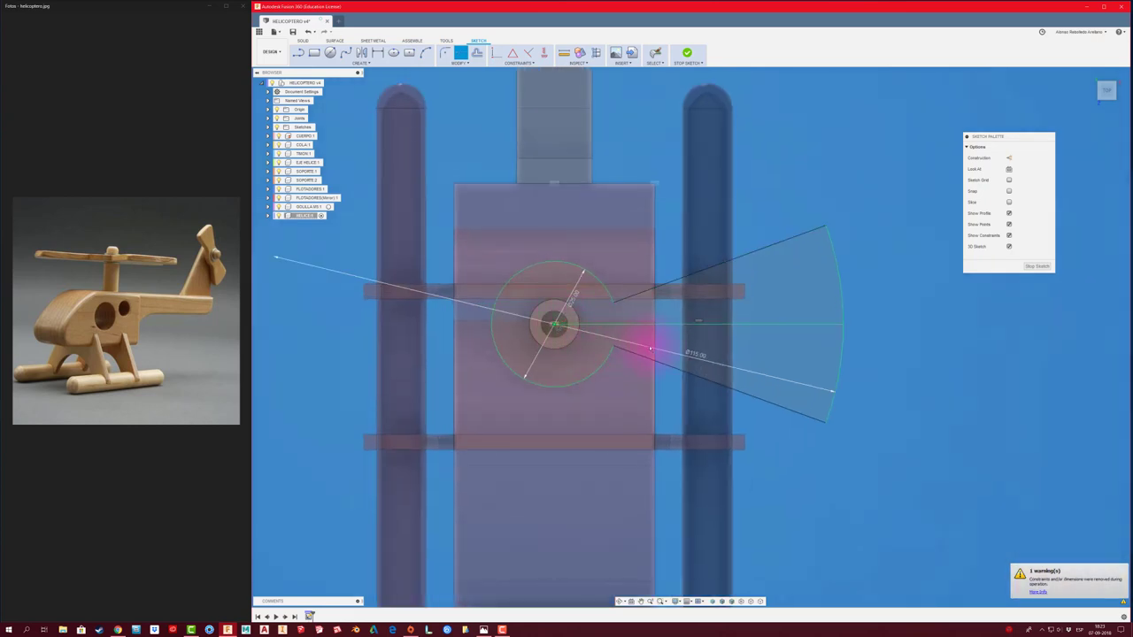
click(691, 324)
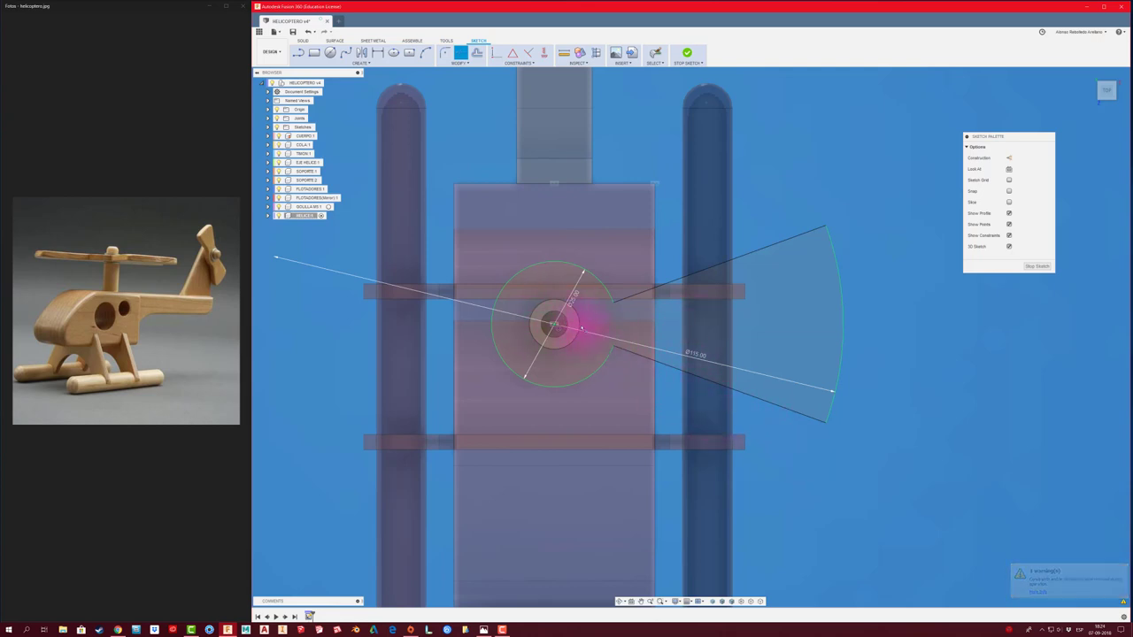
Draw a new hub circle centred on the sketch origin
key(c)
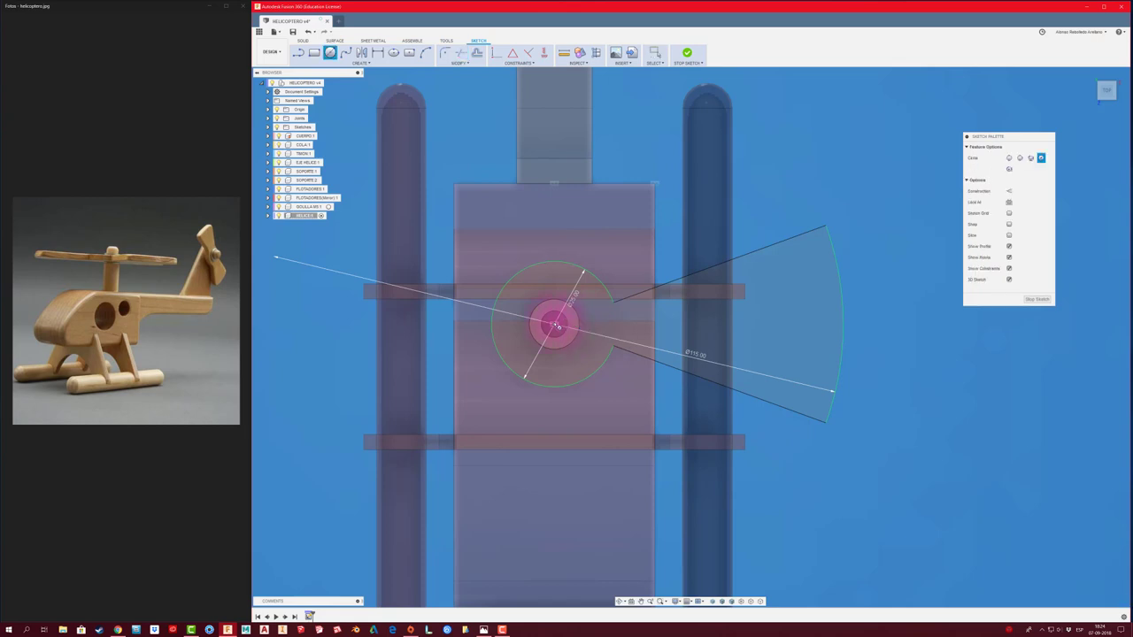
click(562, 322)
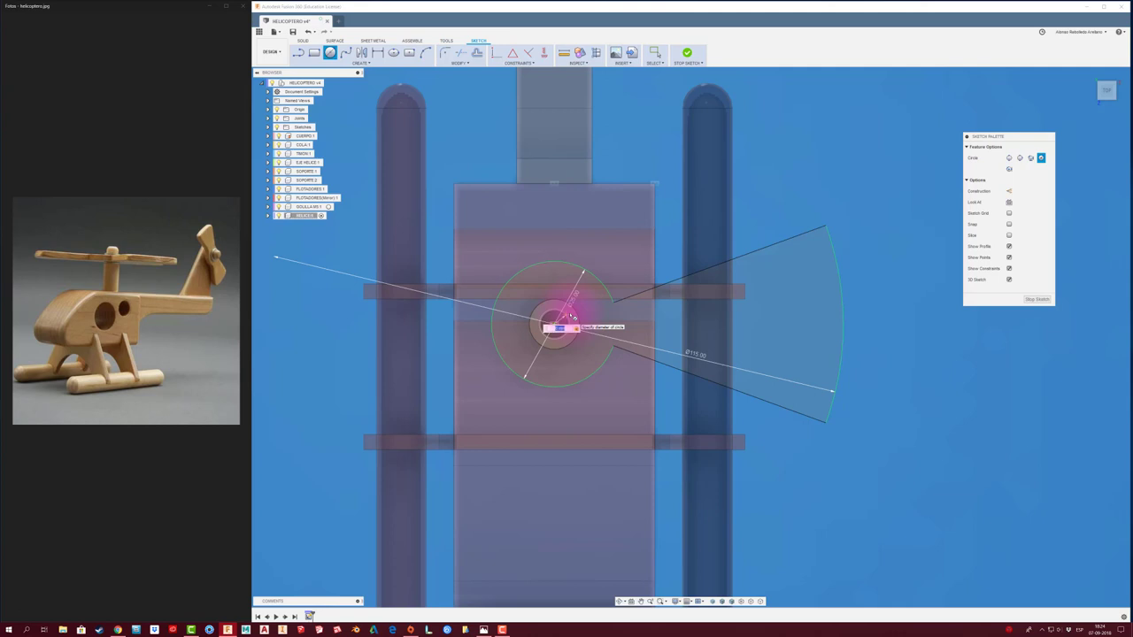
key(Return)
key(Escape)
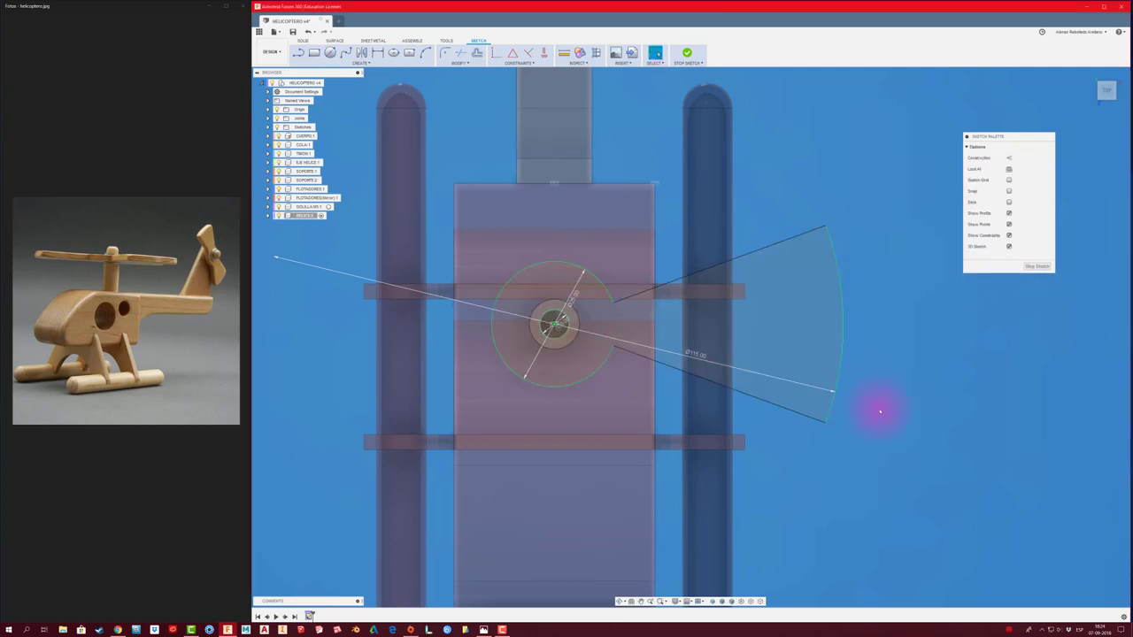
scroll(867, 410, down, 1)
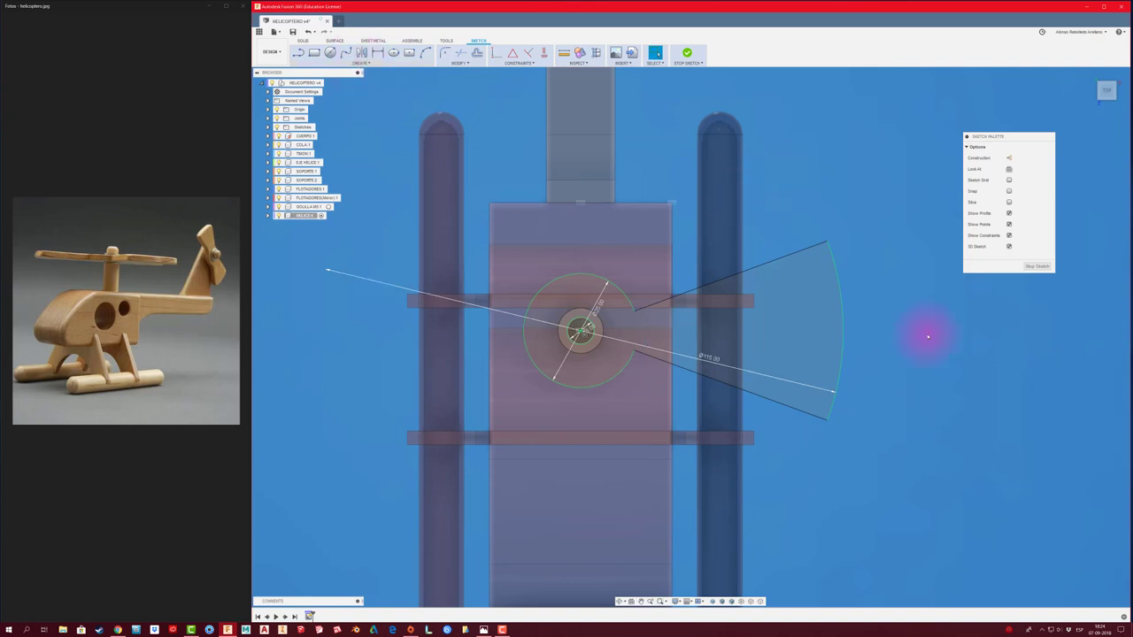
Circular-pattern both blade lines and the outer arc three times about the rotor centre
click(362, 62)
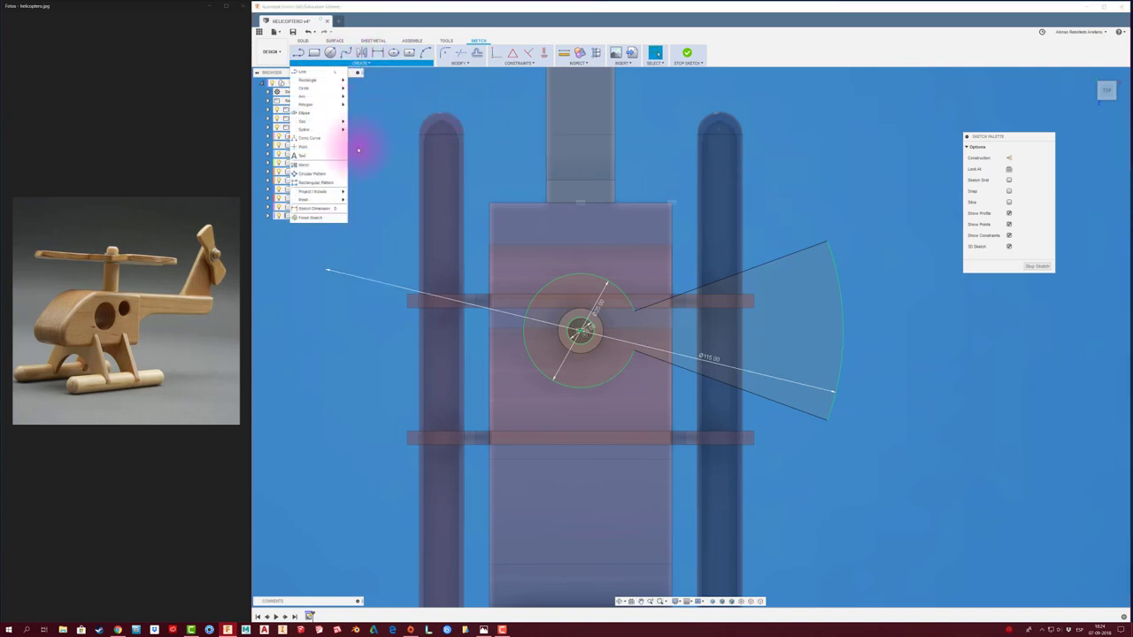
click(318, 174)
click(792, 254)
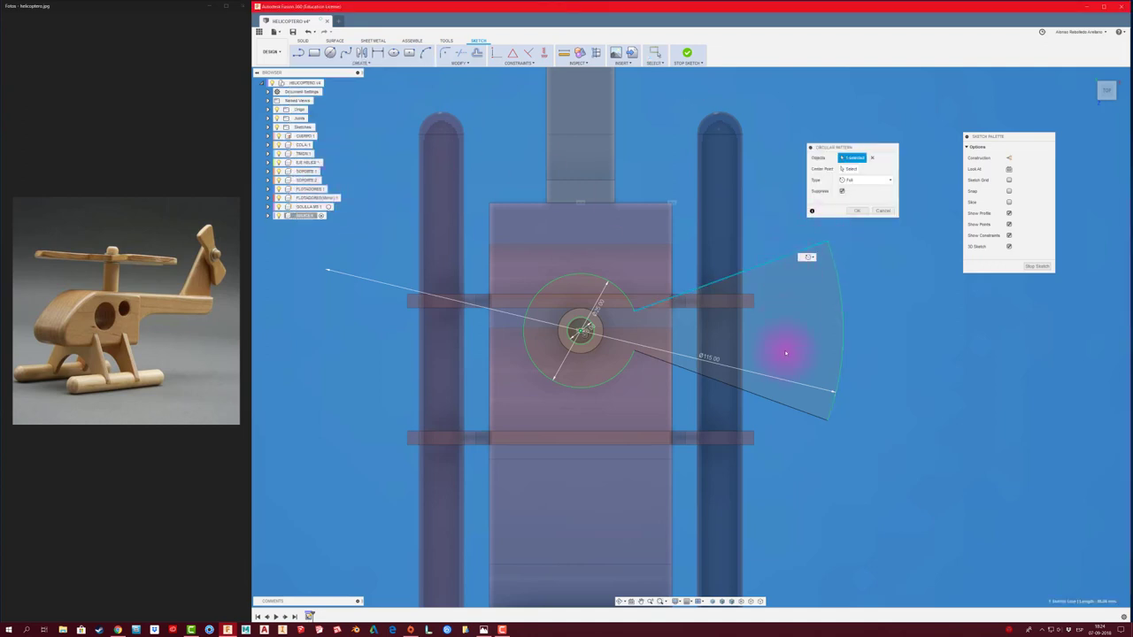
click(801, 410)
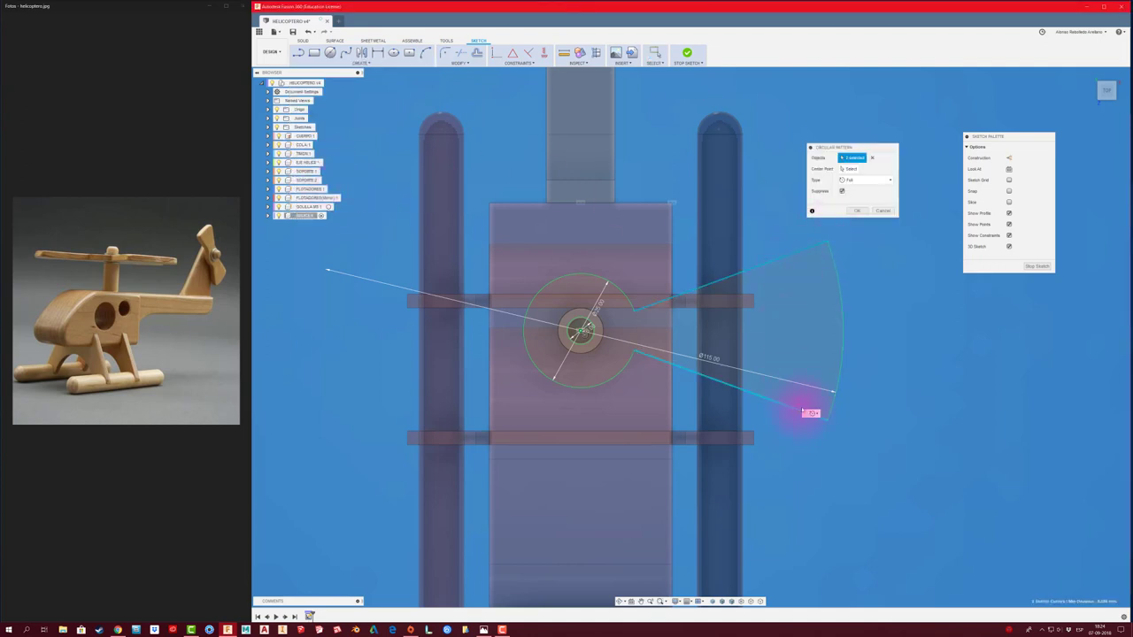
click(842, 336)
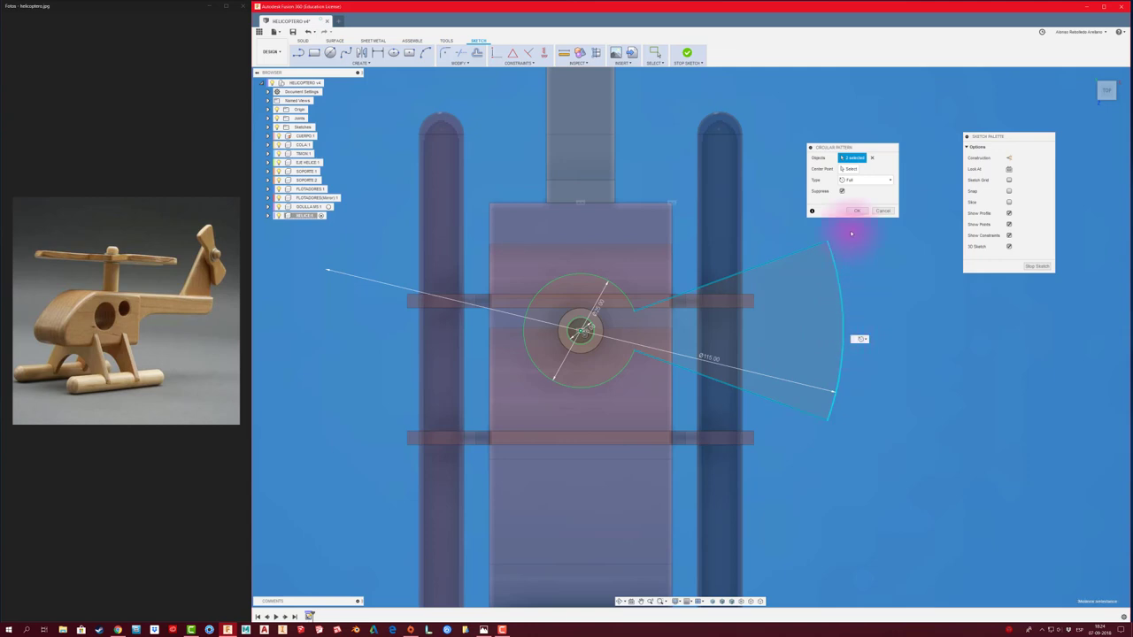
click(848, 169)
click(578, 330)
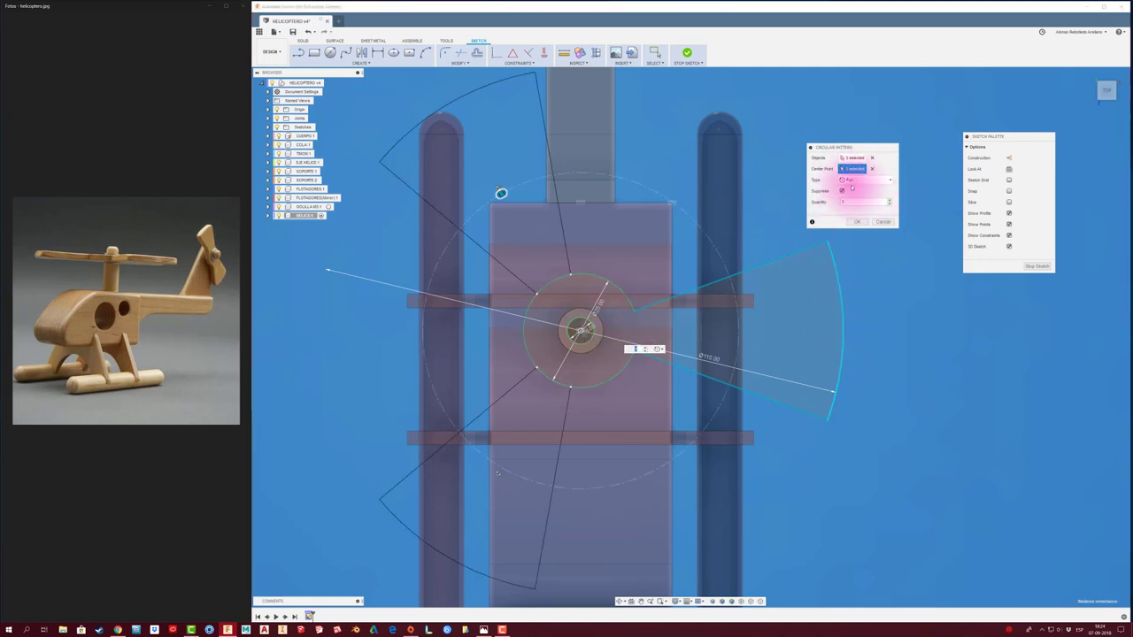
click(856, 221)
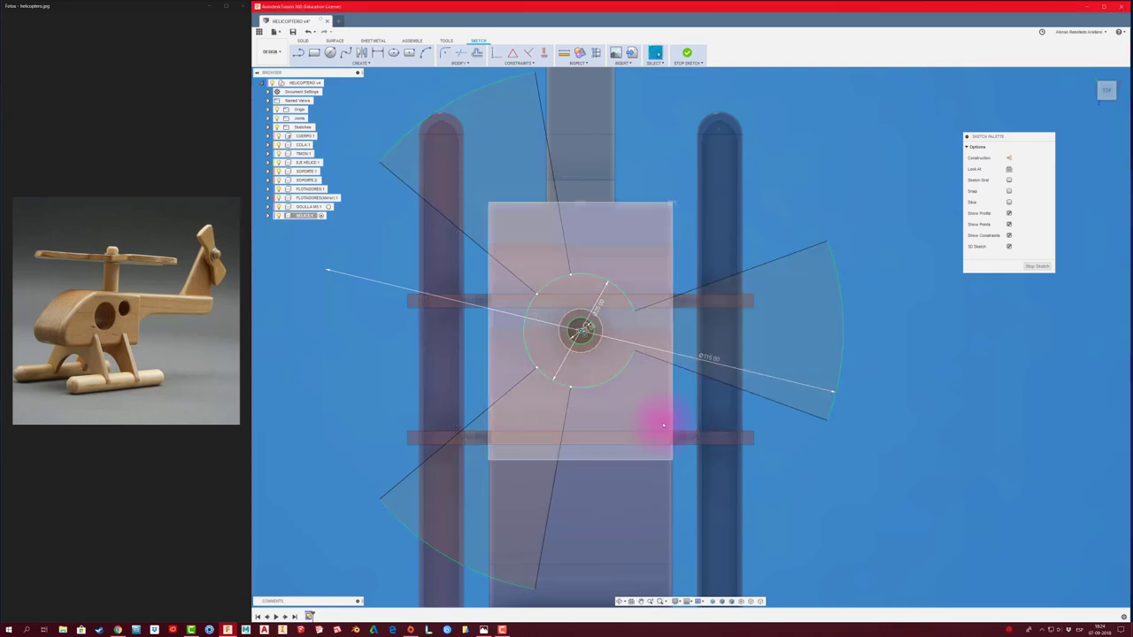
Trim the hub circle inside a blade and fillet the hub-to-blade corners and a tip corner
key(t)
click(556, 379)
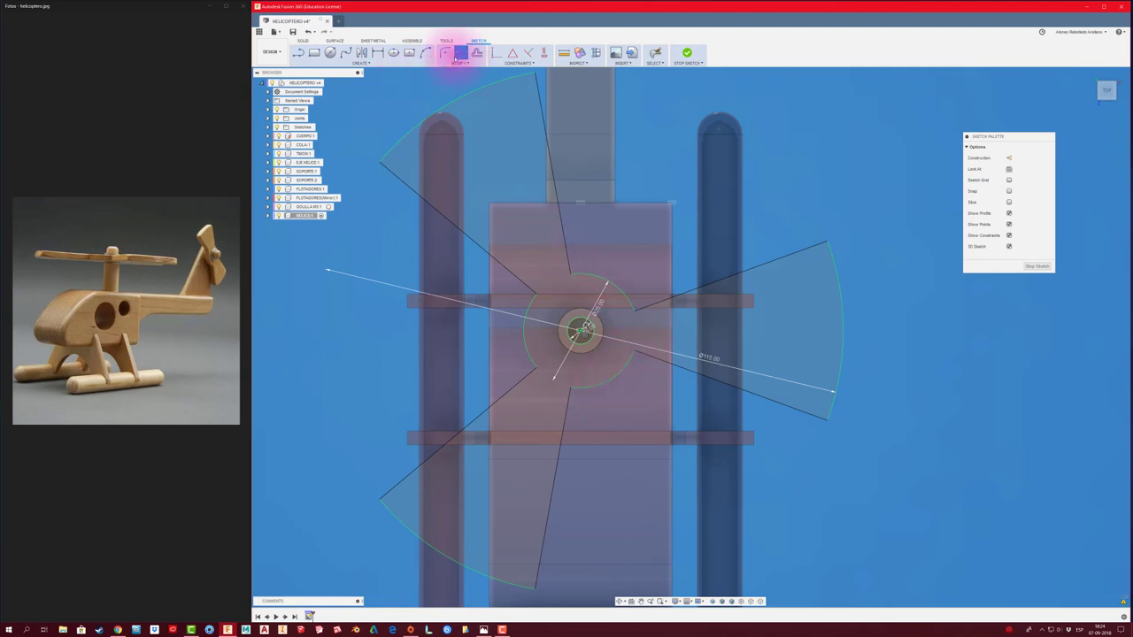
click(445, 54)
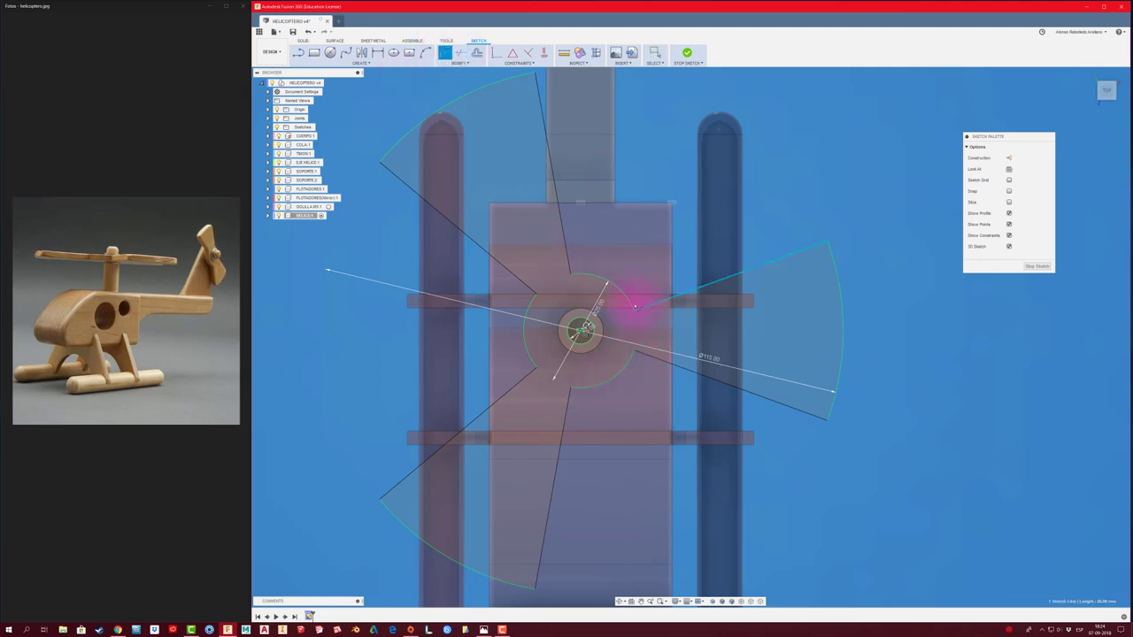
click(633, 307)
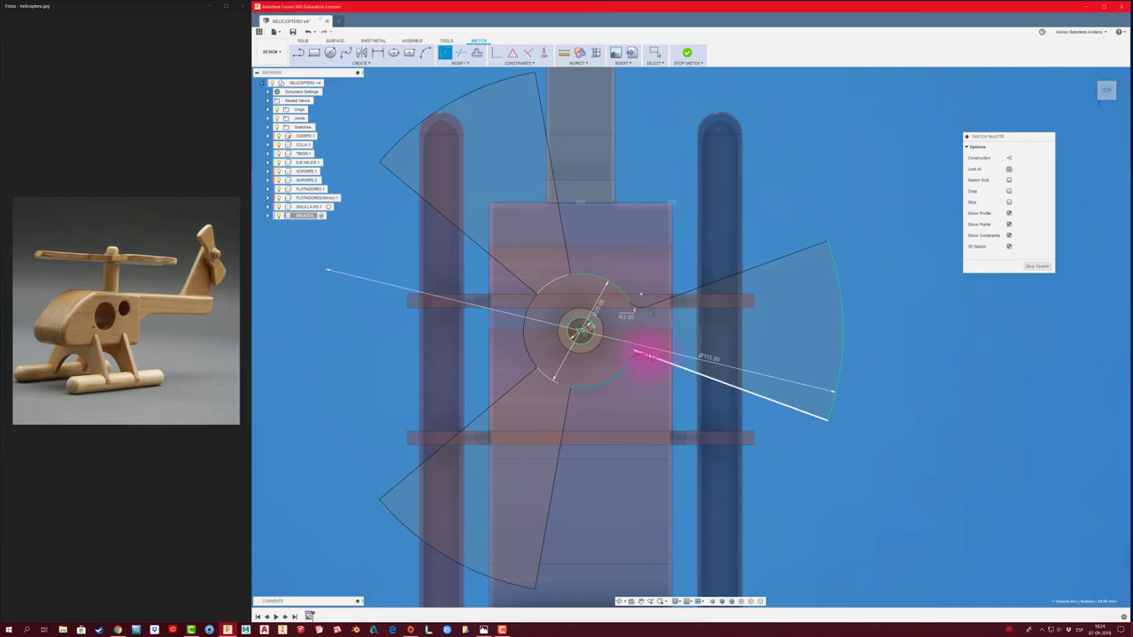
click(634, 350)
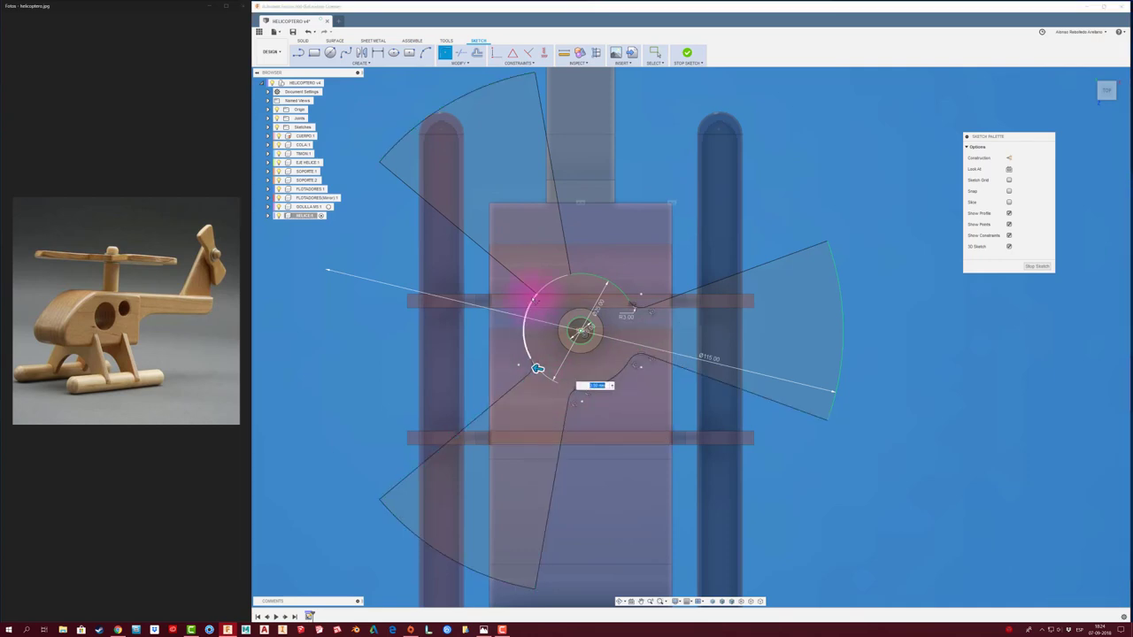
click(531, 287)
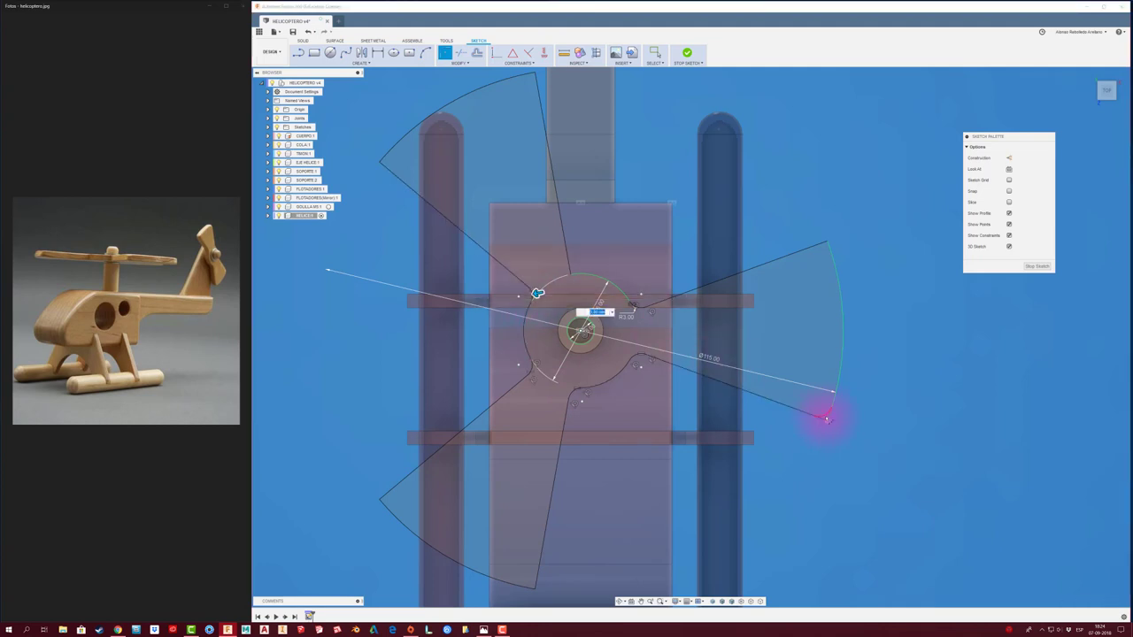
click(824, 418)
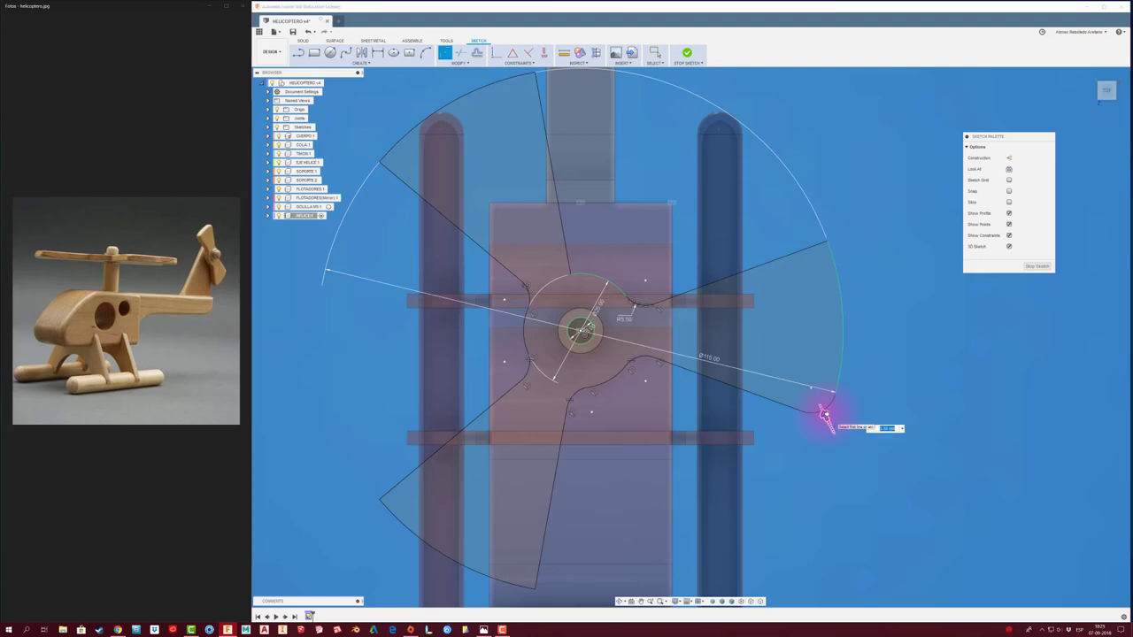
key(Escape)
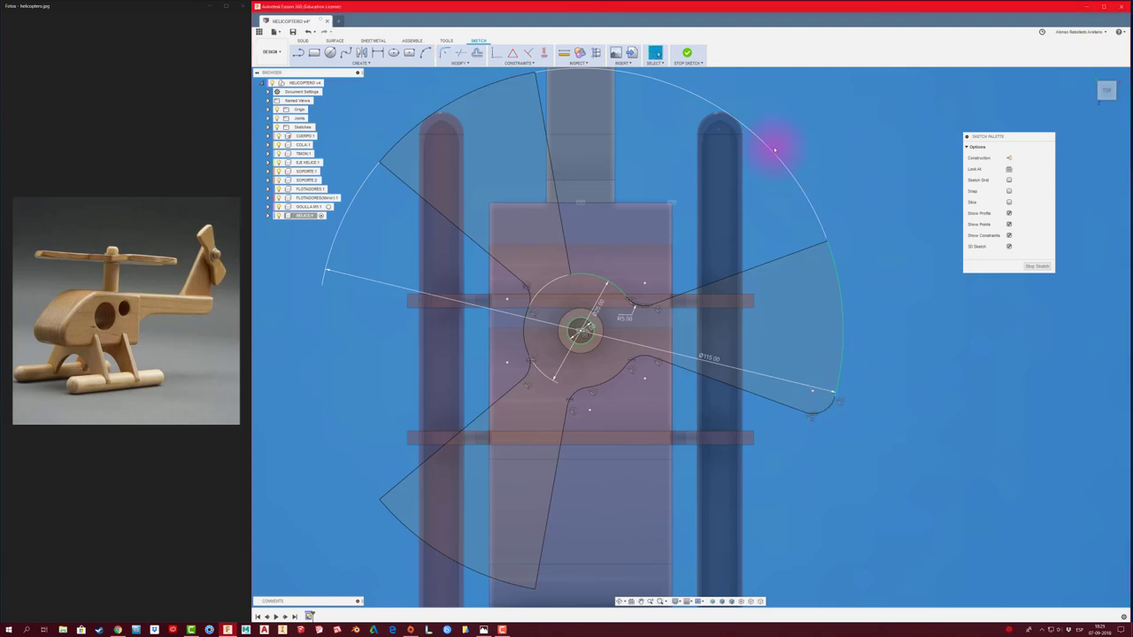
Fillet the remaining blade tip and root corners, then finish the rotor sketch
click(446, 52)
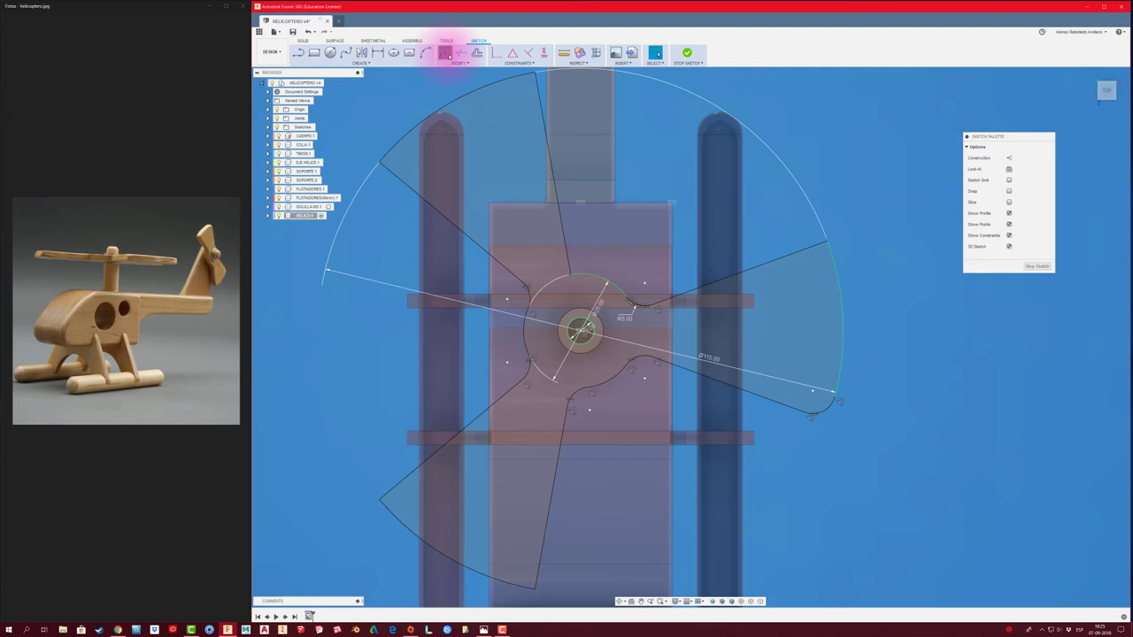
click(537, 84)
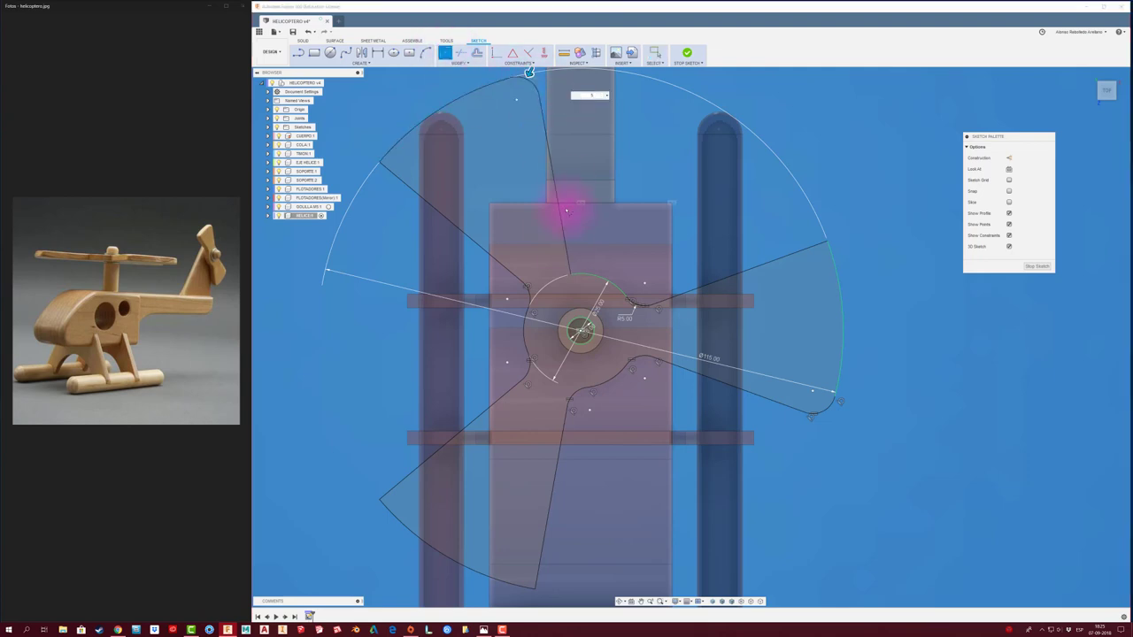
key(Return)
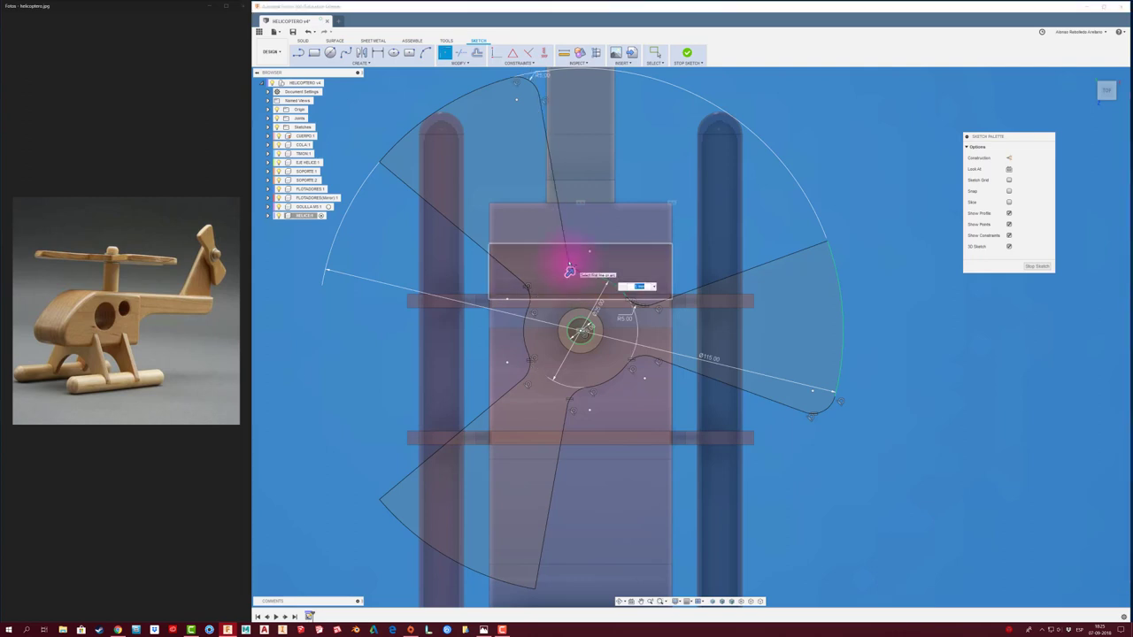
click(569, 271)
click(824, 246)
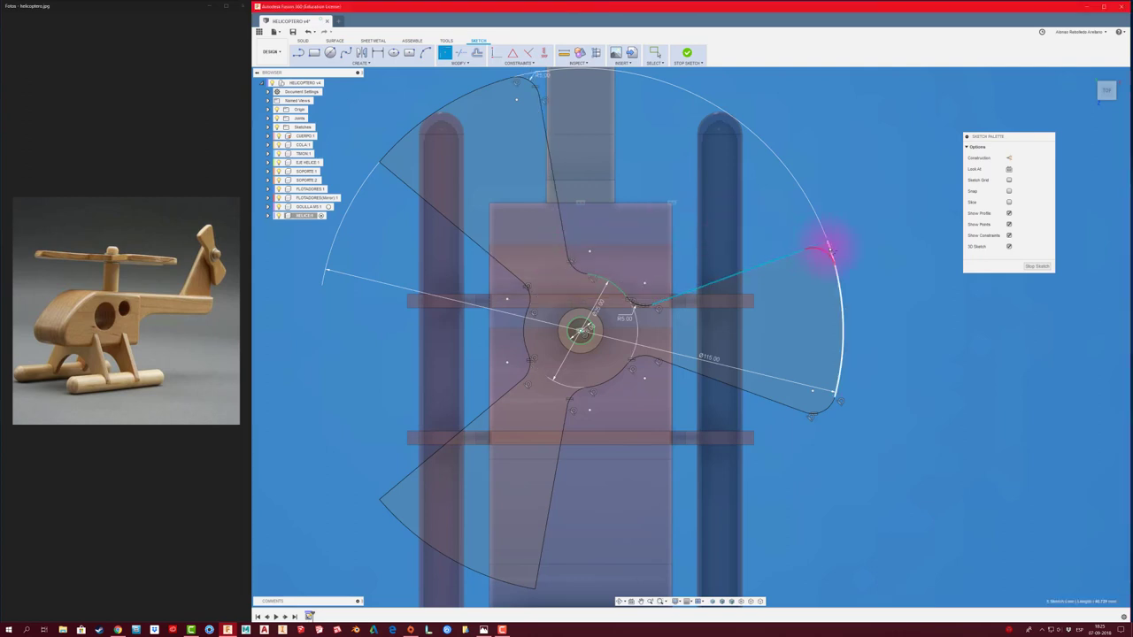
click(544, 577)
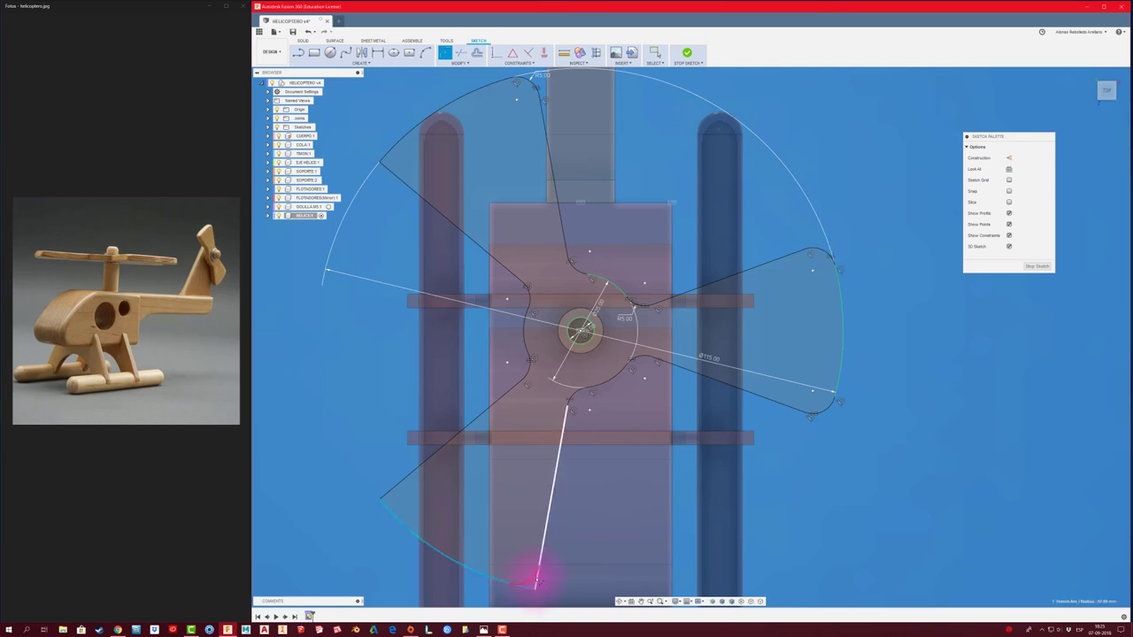
click(407, 523)
click(385, 500)
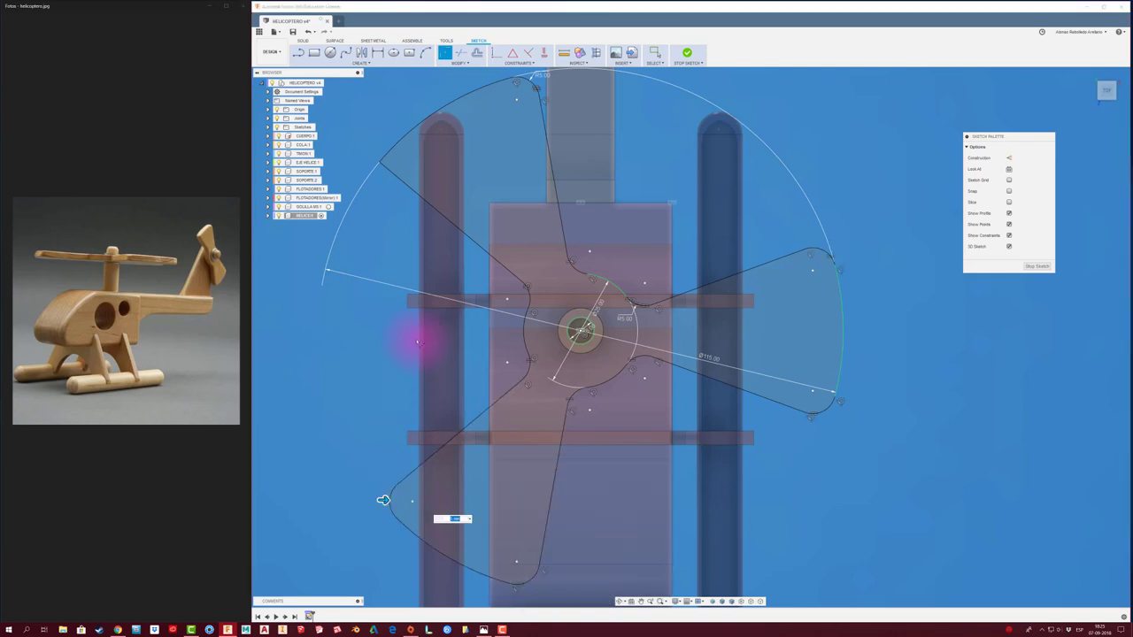
click(401, 139)
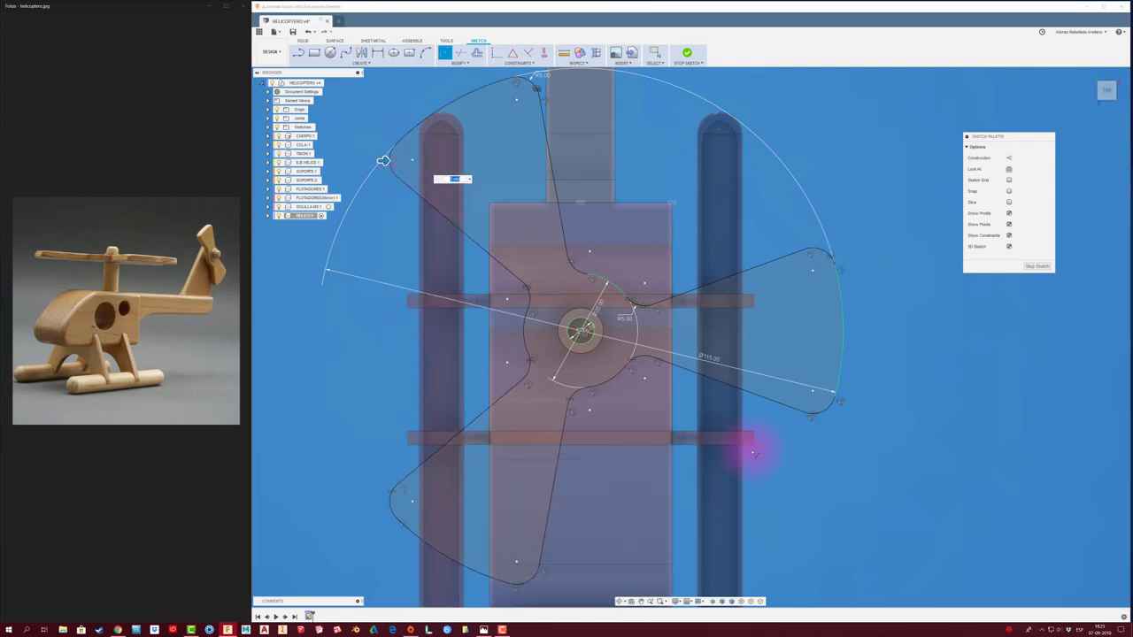
click(1037, 267)
Extrude the four-blade propeller sketch profile by 10 into a thin solid rotor
mouse_move(1019, 301)
shift+middle_down()
mouse_move(956, 384)
mouse_move(746, 393)
mouse_move(602, 416)
shift+middle_up()
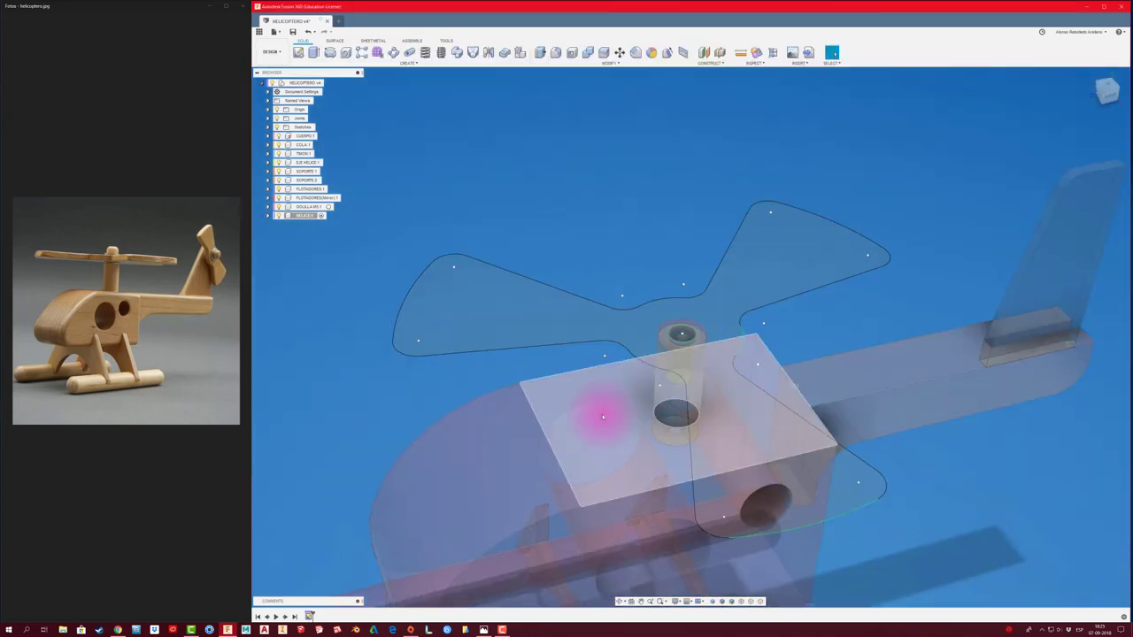
key(e)
click(725, 403)
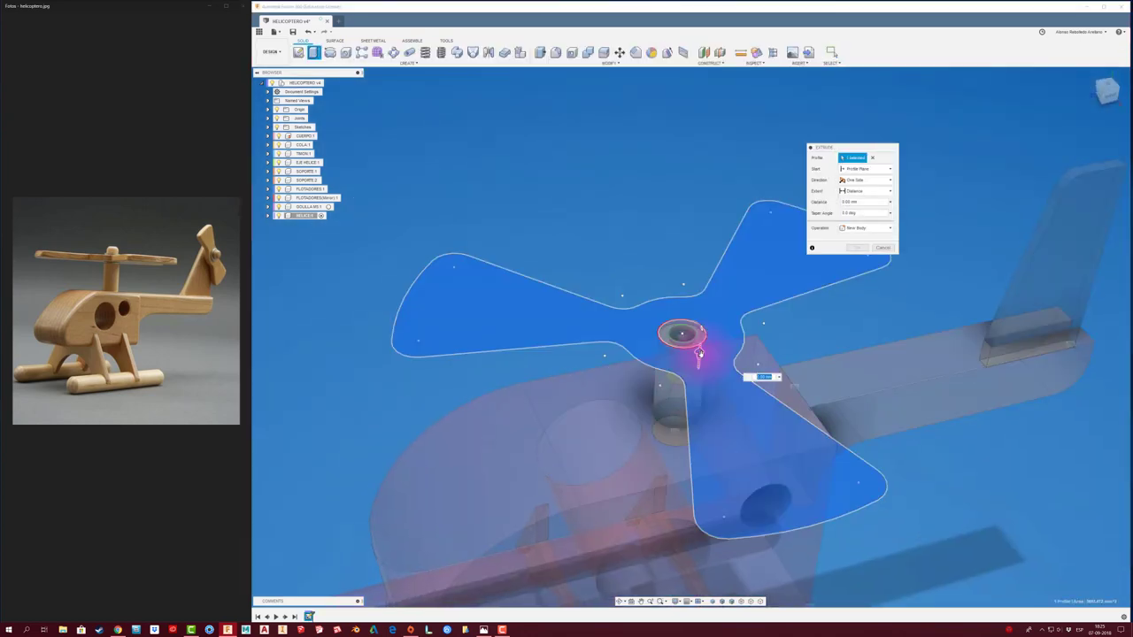
text(1)
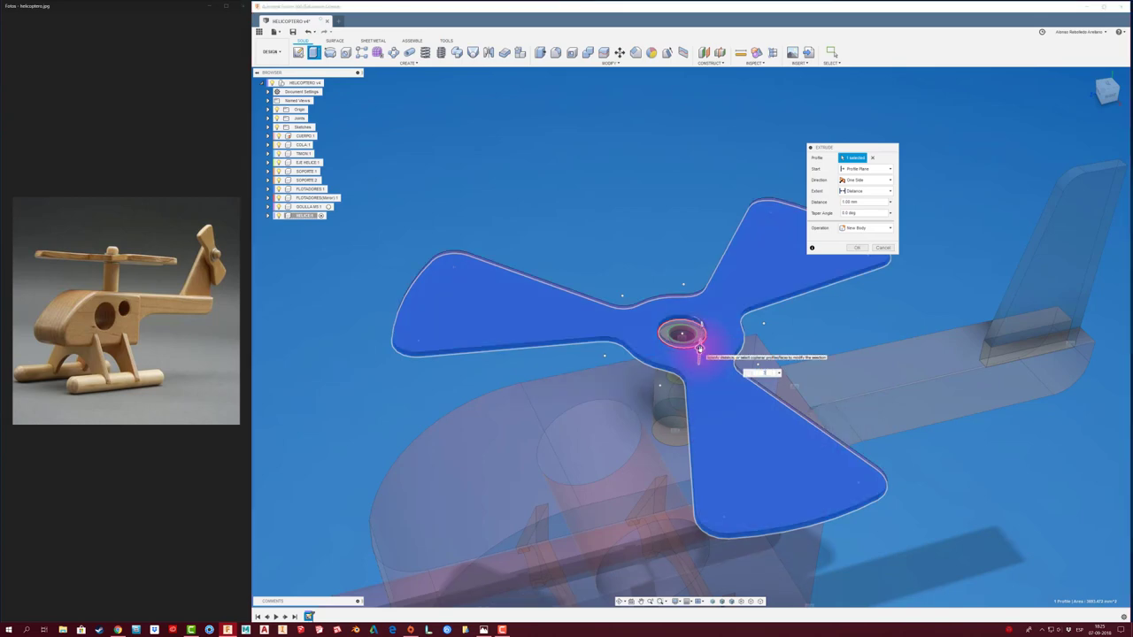
text(0)
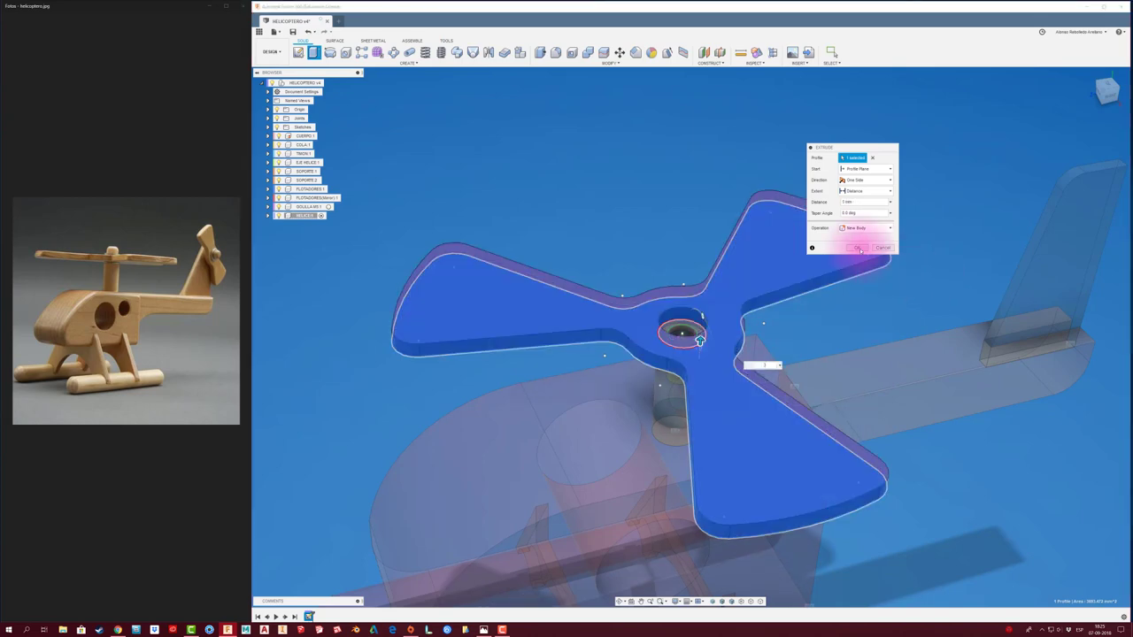
click(857, 247)
Activate the top-level helicopter assembly and lift the propeller up off the shaft
shift+middle_drag(576, 236, 587, 229)
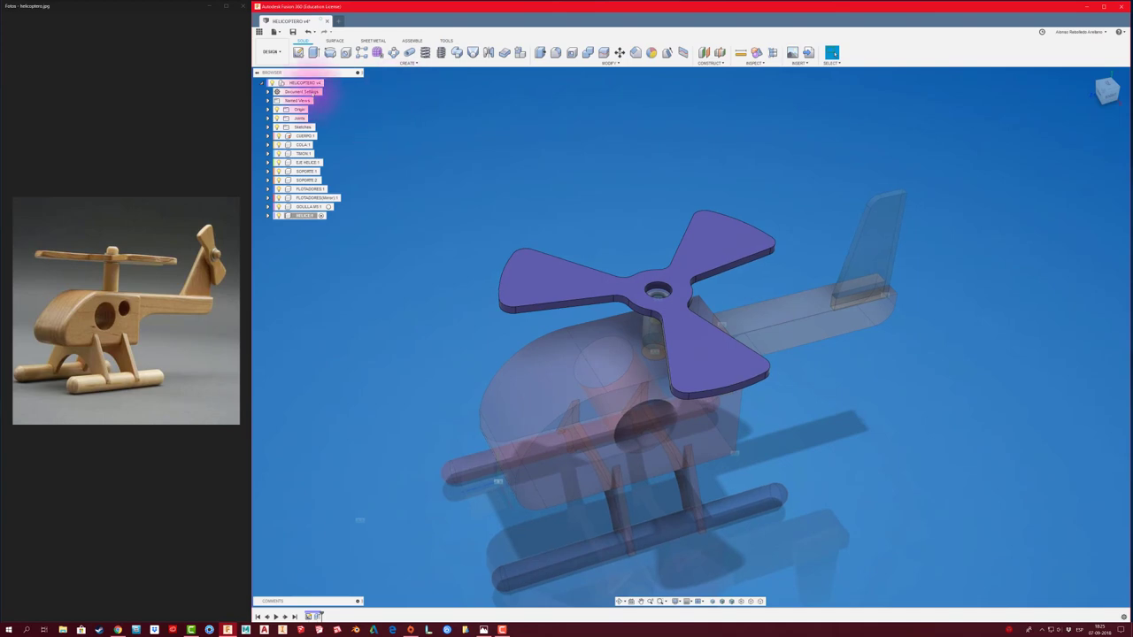
click(330, 82)
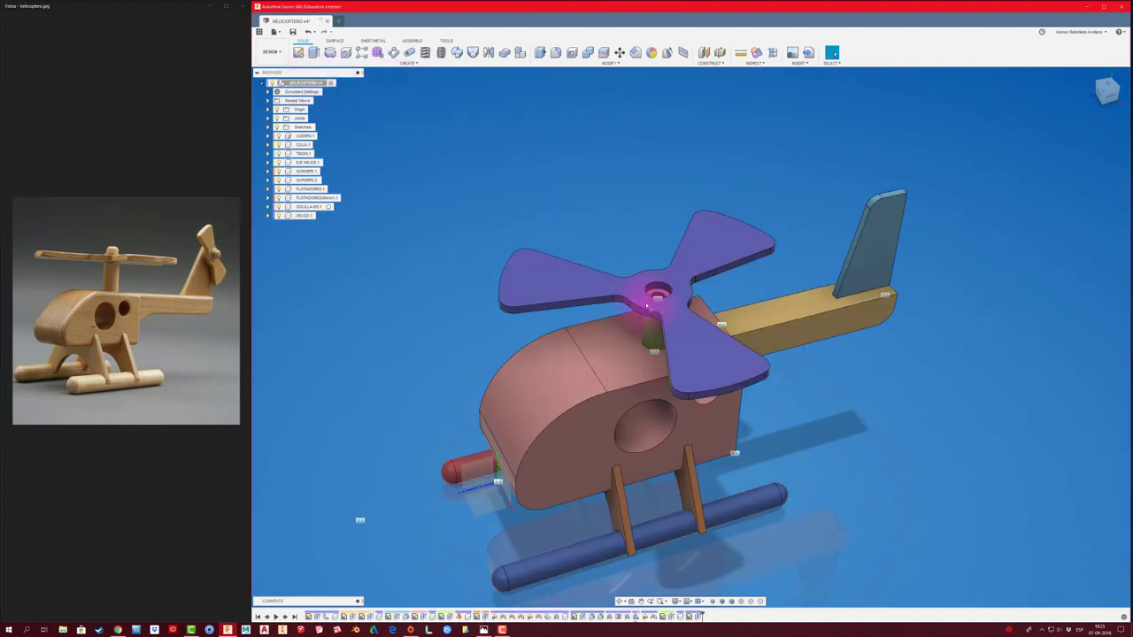
drag(652, 305, 636, 214)
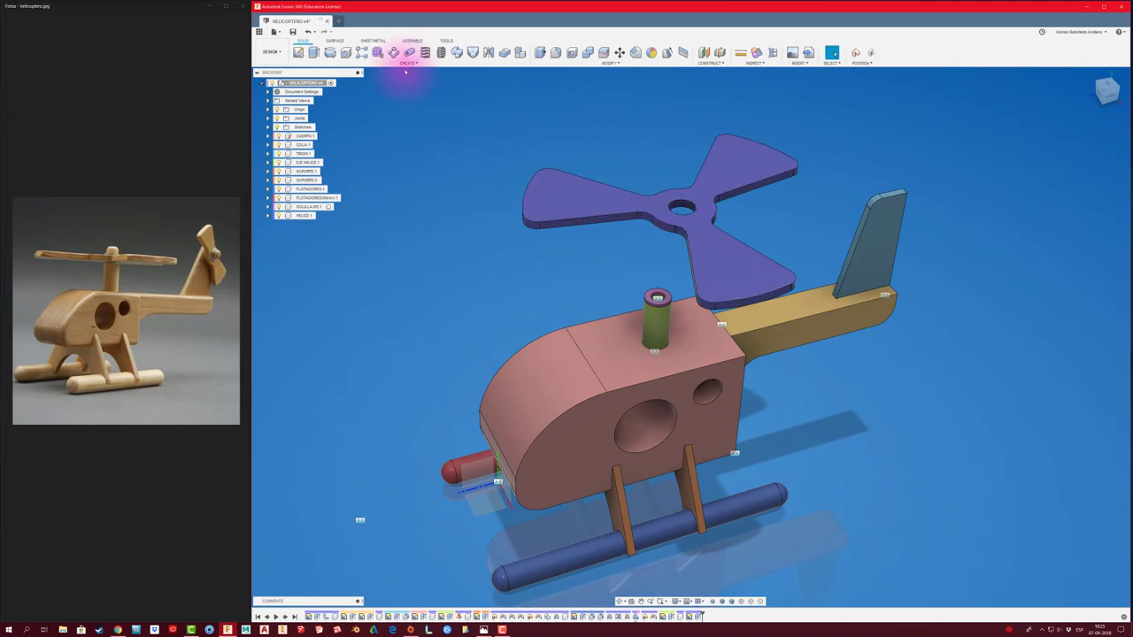
Start a joint linking the propeller's centre hole to the top of the green shaft
click(414, 41)
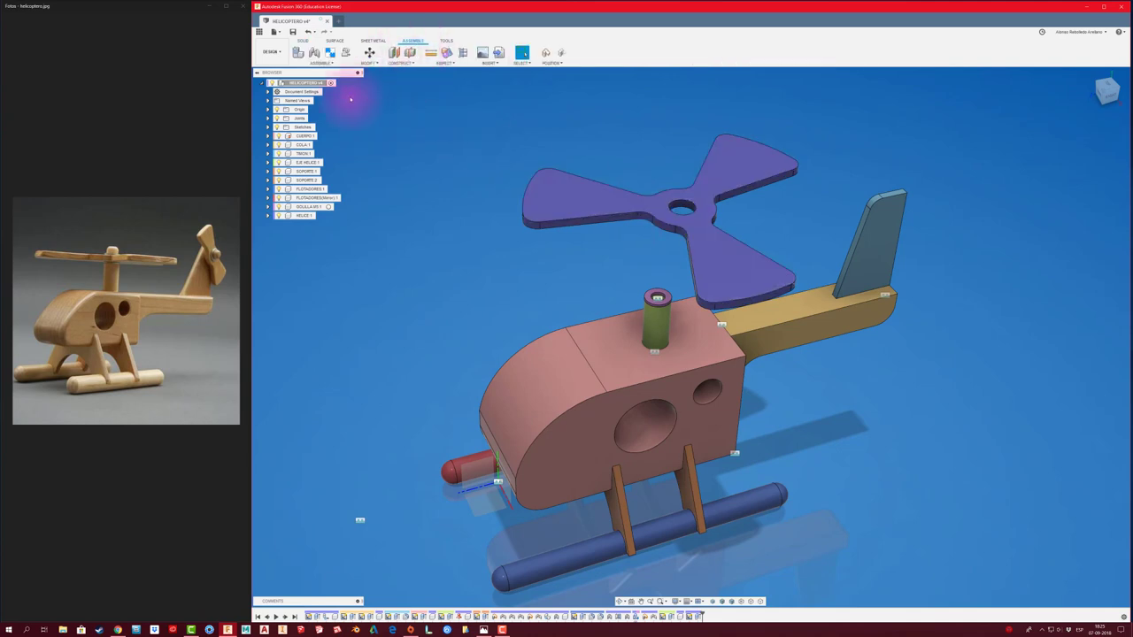
click(313, 53)
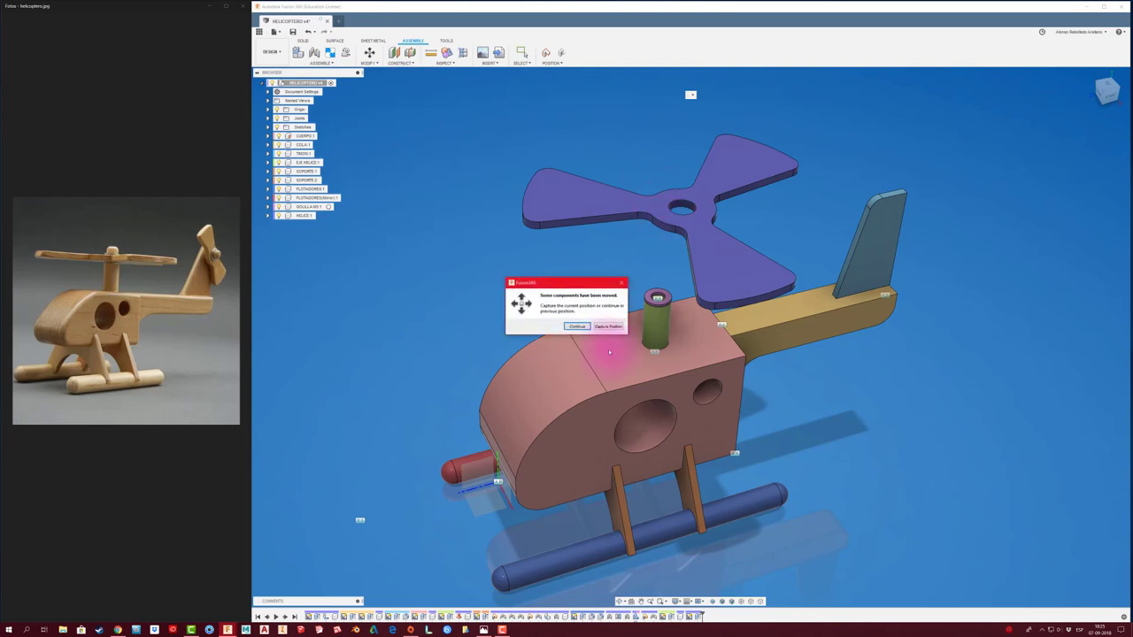
click(608, 327)
shift+middle_drag(608, 298, 571, 336)
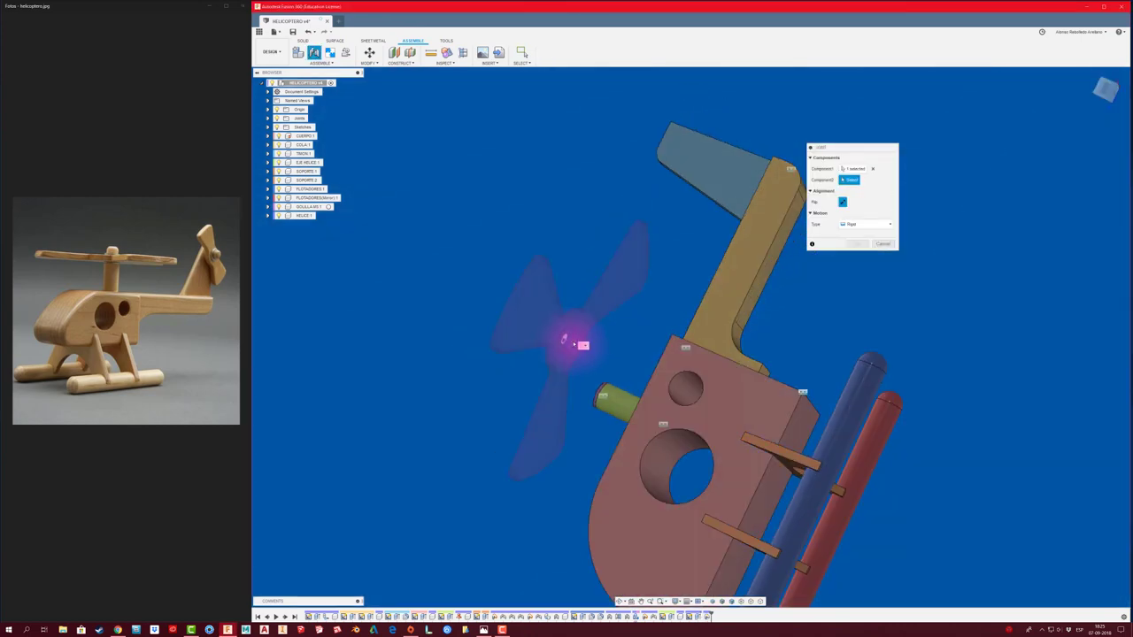
click(883, 244)
click(314, 52)
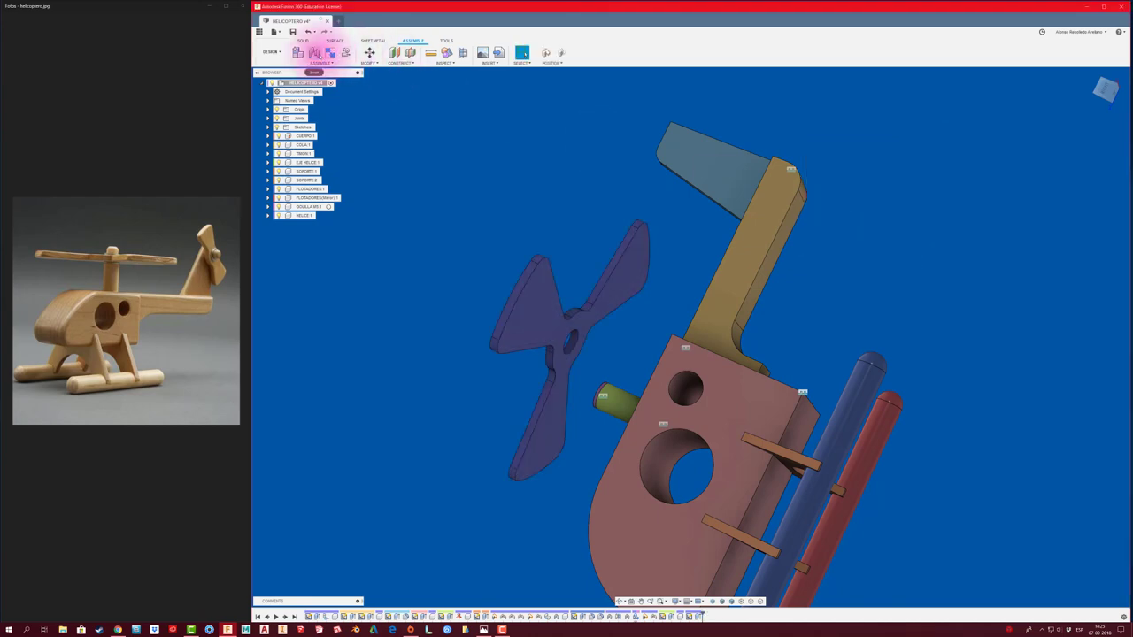
click(607, 324)
click(573, 339)
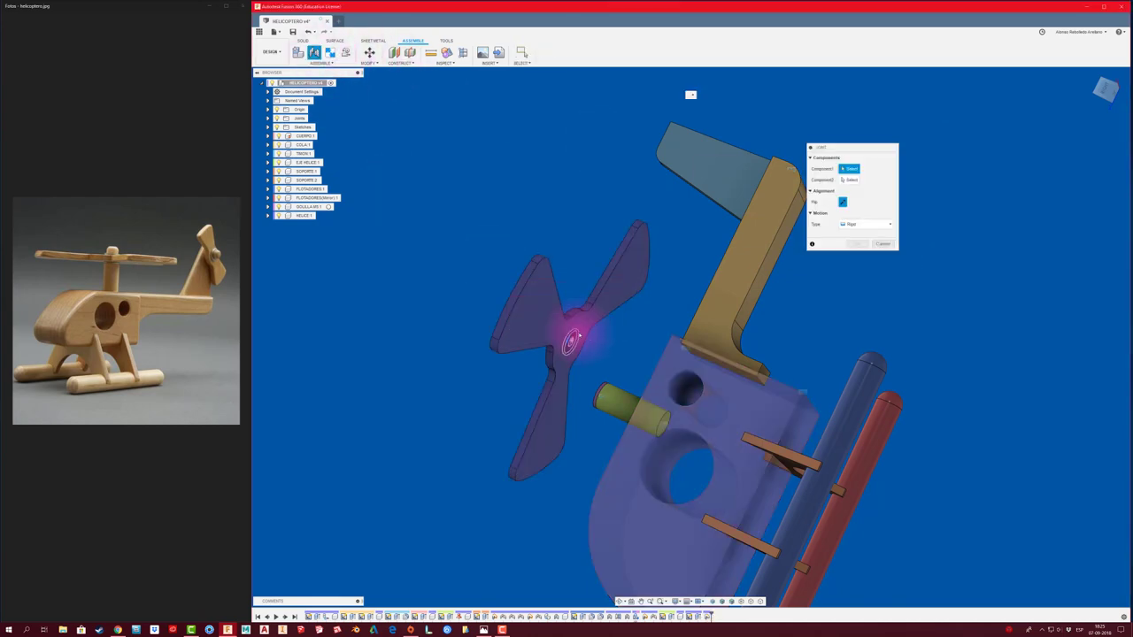
mouse_move(577, 335)
shift+middle_down()
mouse_move(624, 263)
mouse_move(675, 309)
shift+middle_up()
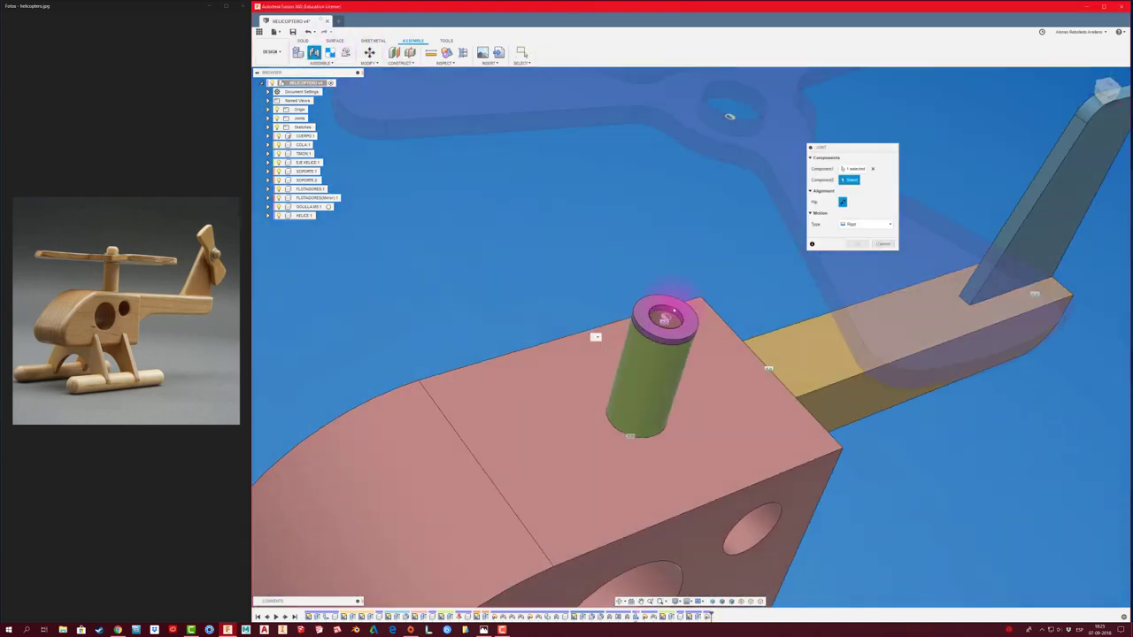
click(674, 312)
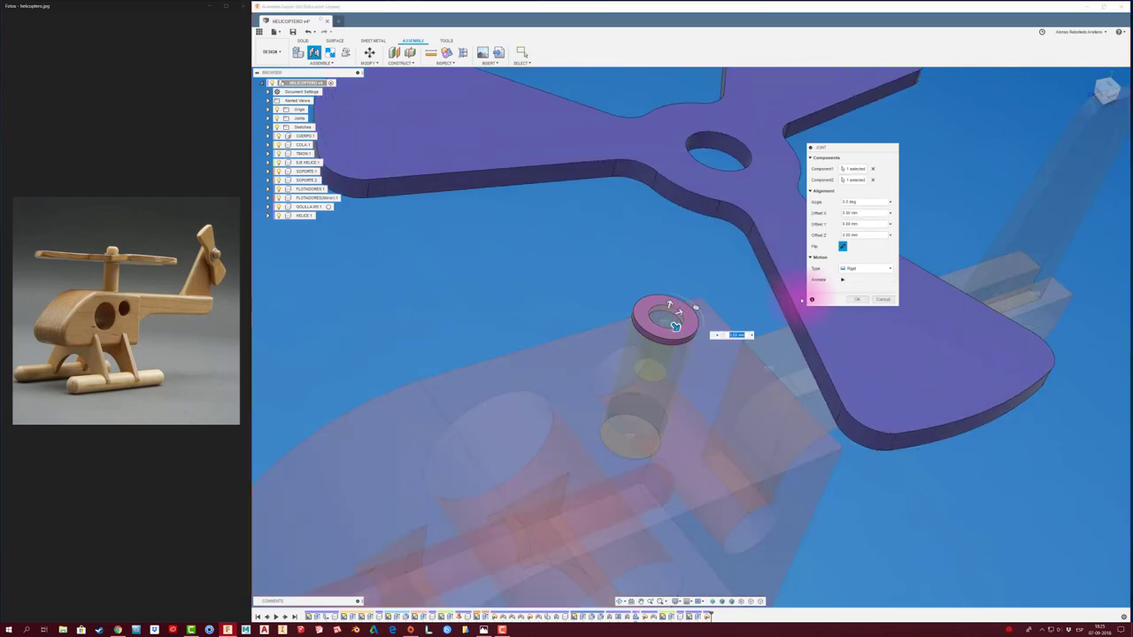
Set the joint motion type to Revolute and confirm it
click(879, 269)
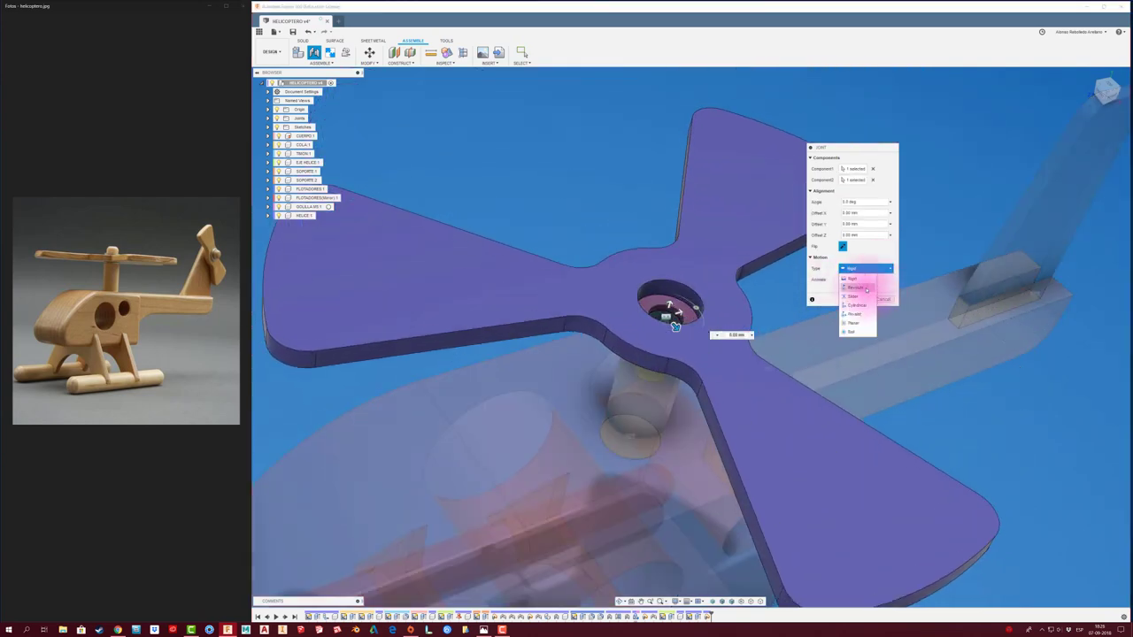
click(867, 290)
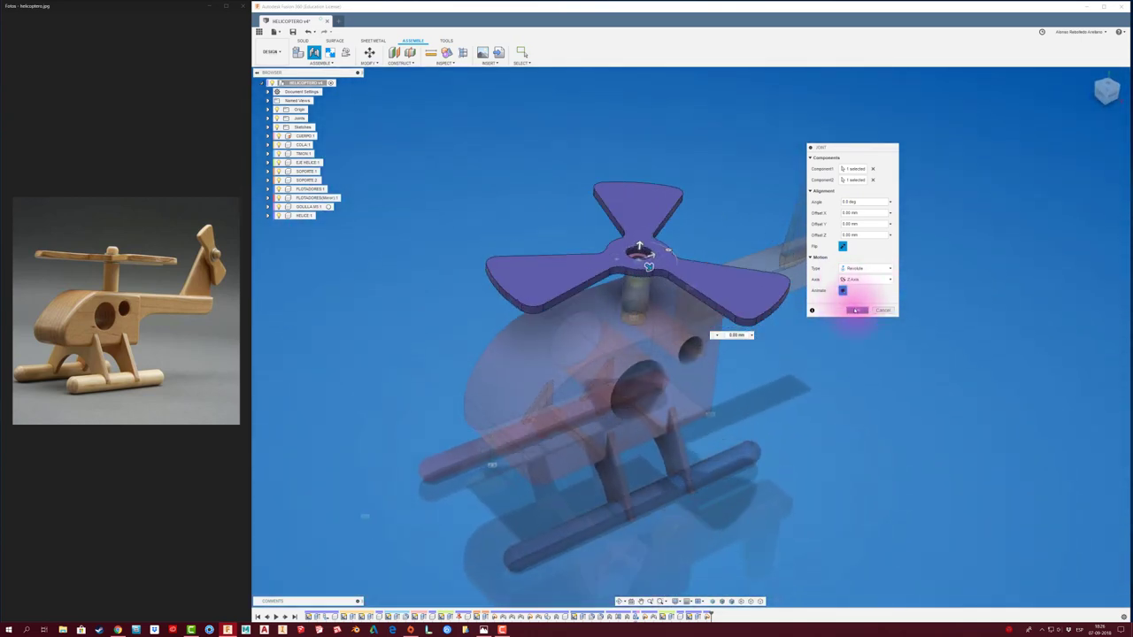
click(857, 310)
scroll(848, 329, up, 2)
scroll(848, 336, up, 2)
scroll(847, 345, up, 2)
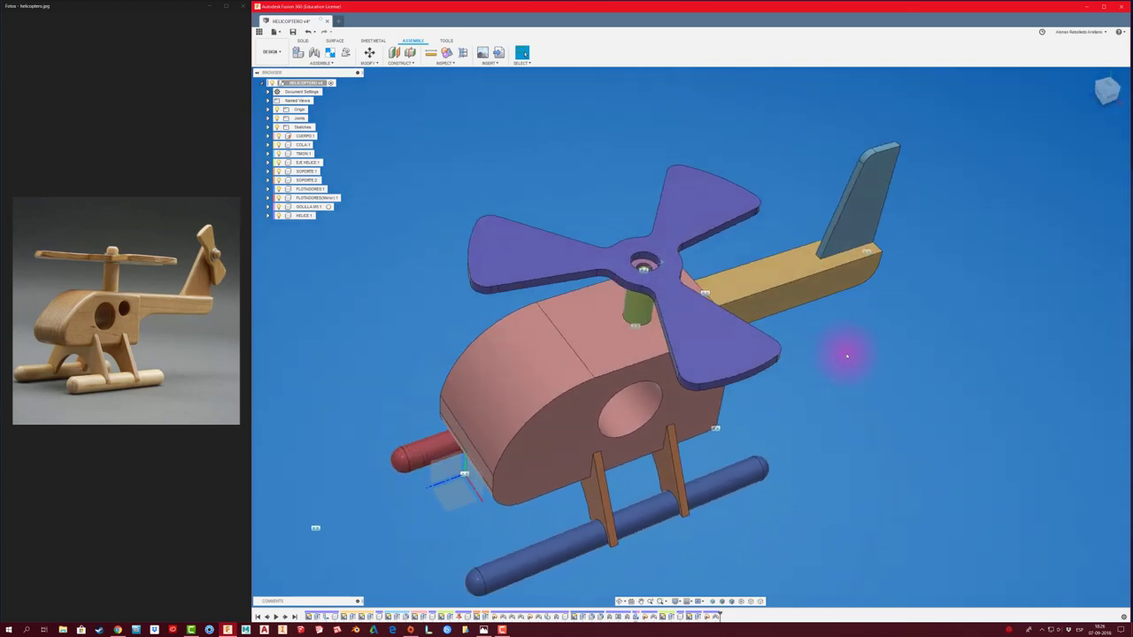
scroll(846, 354, up, 1)
Move the washer up 14 mm to sit above the propeller hub
mouse_move(846, 356)
shift+middle_down()
mouse_move(822, 304)
mouse_move(758, 292)
mouse_move(747, 275)
shift+middle_up()
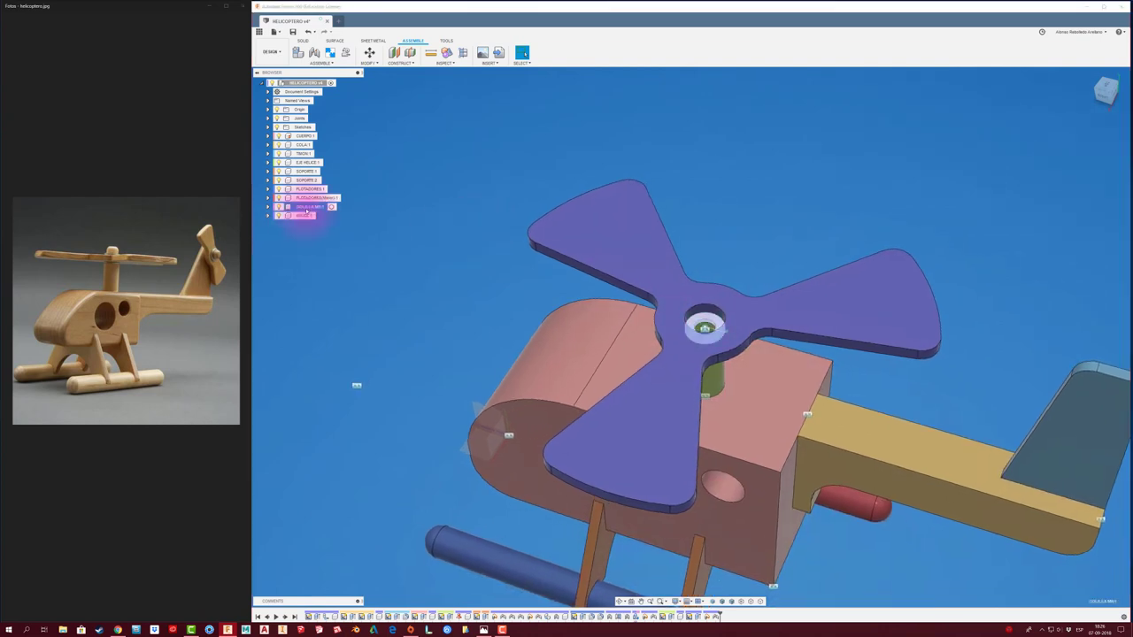
key(m)
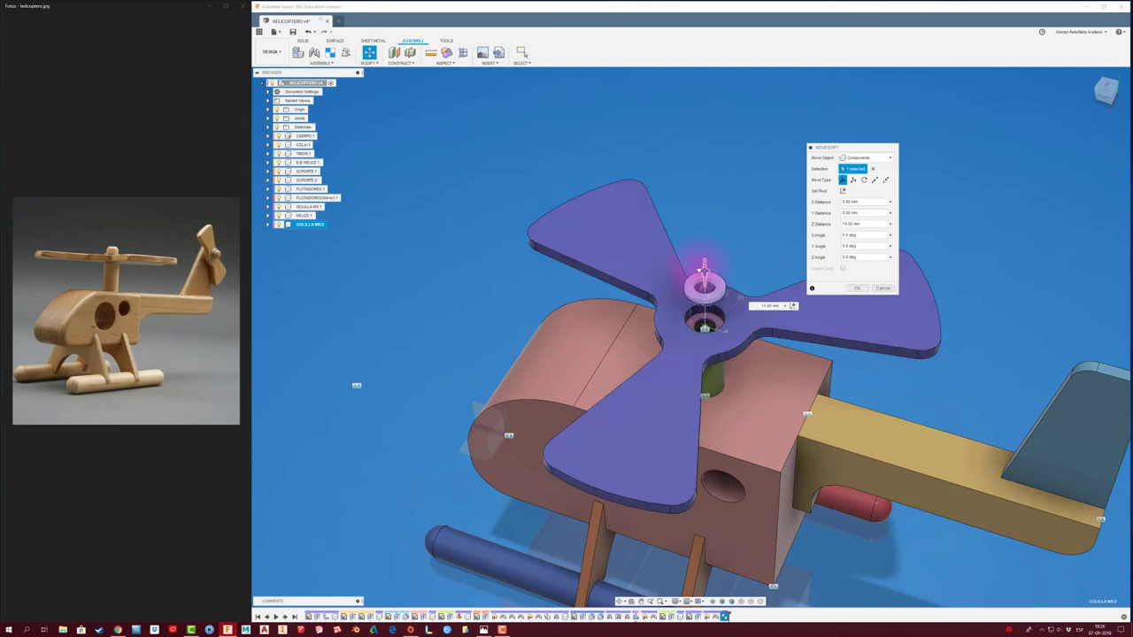
click(856, 287)
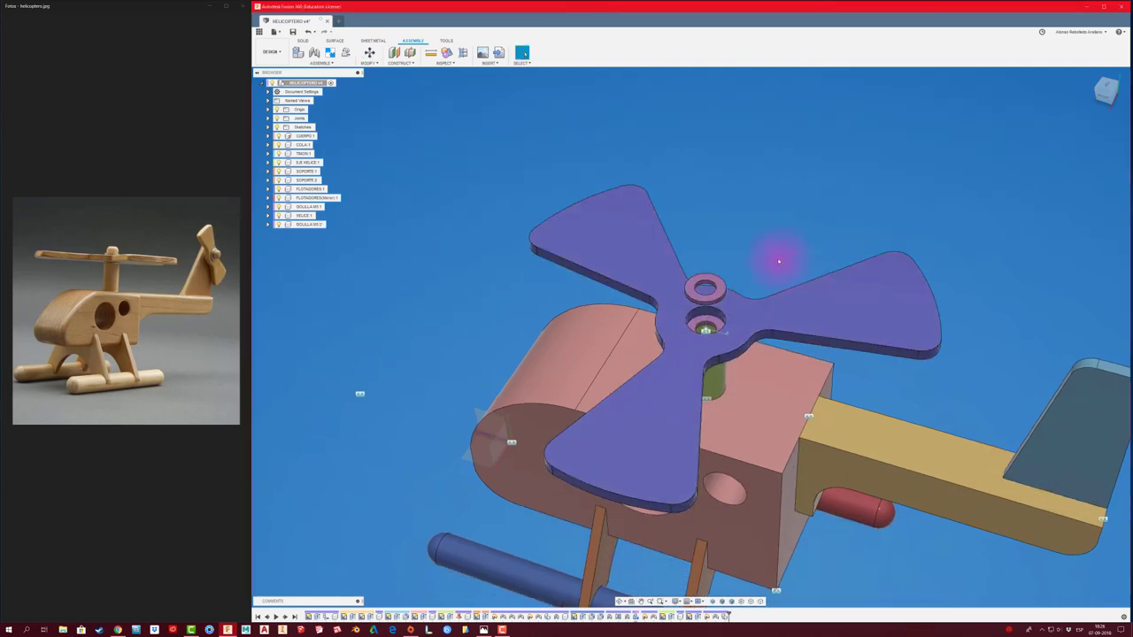
Fix the washer to the propeller hub with a Rigid joint
key(j)
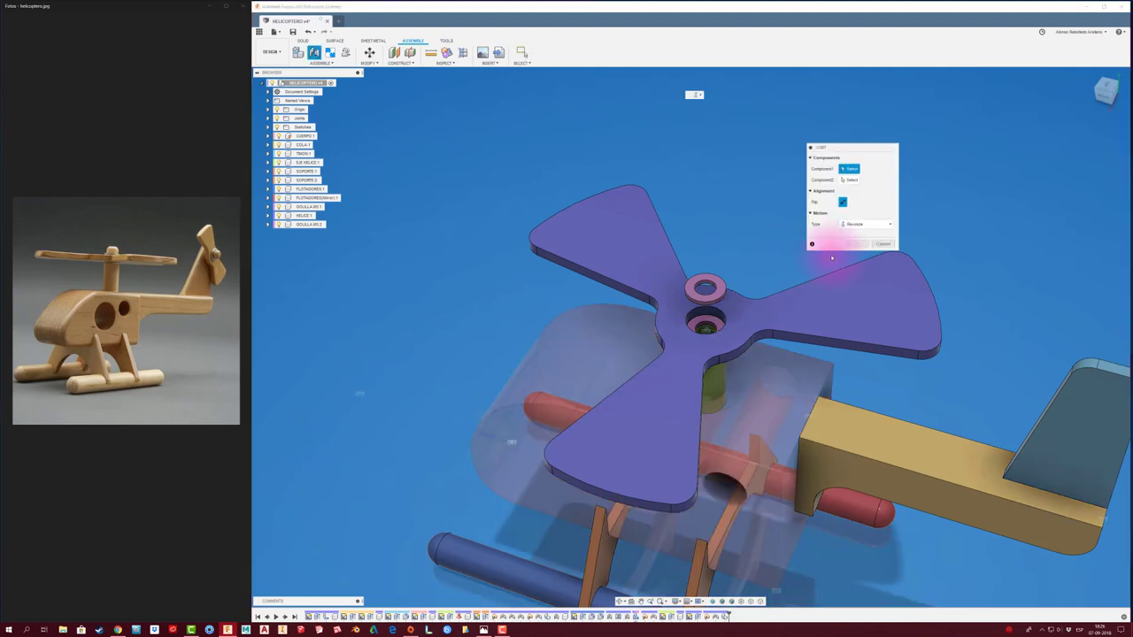
click(883, 225)
click(859, 232)
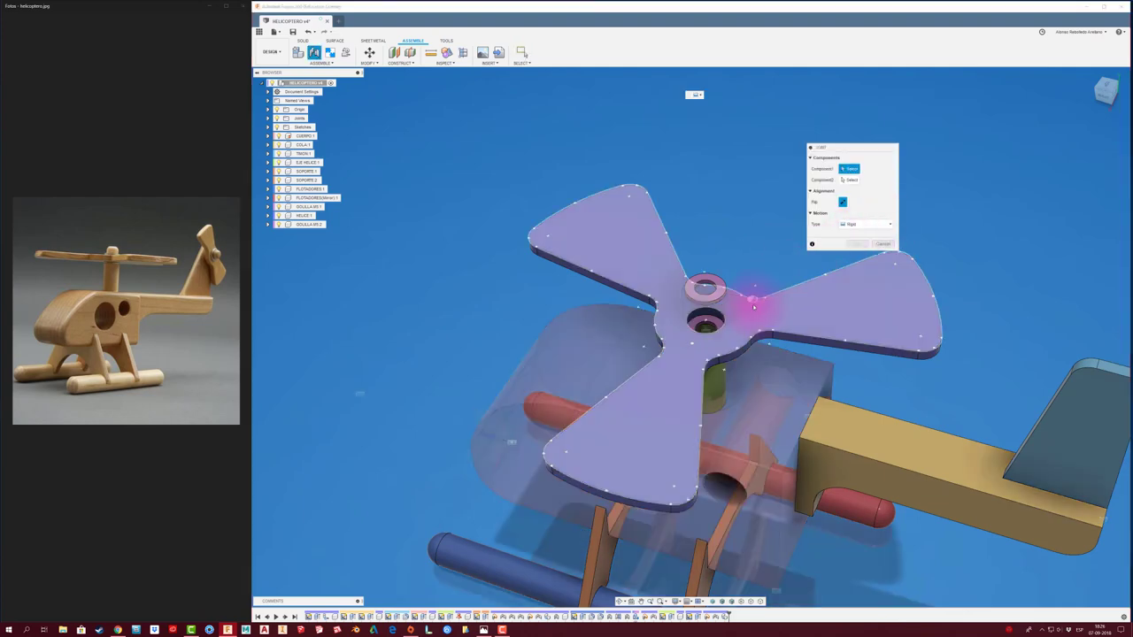
mouse_move(749, 298)
shift+middle_down()
mouse_move(678, 328)
mouse_move(656, 379)
mouse_move(665, 330)
shift+middle_up()
click(656, 379)
click(666, 330)
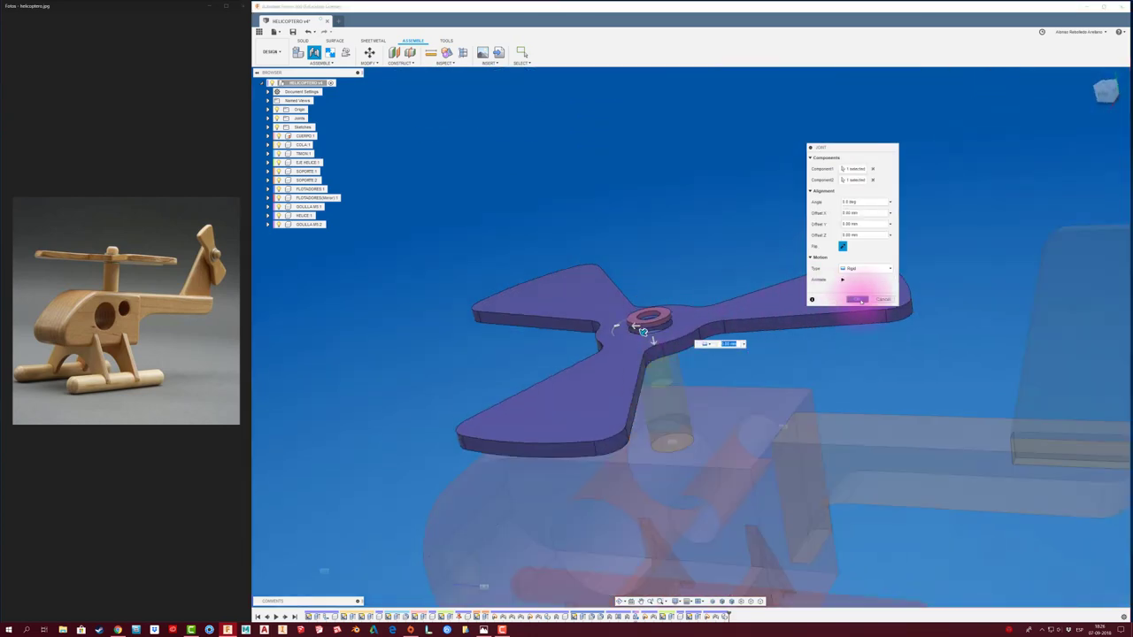
click(858, 299)
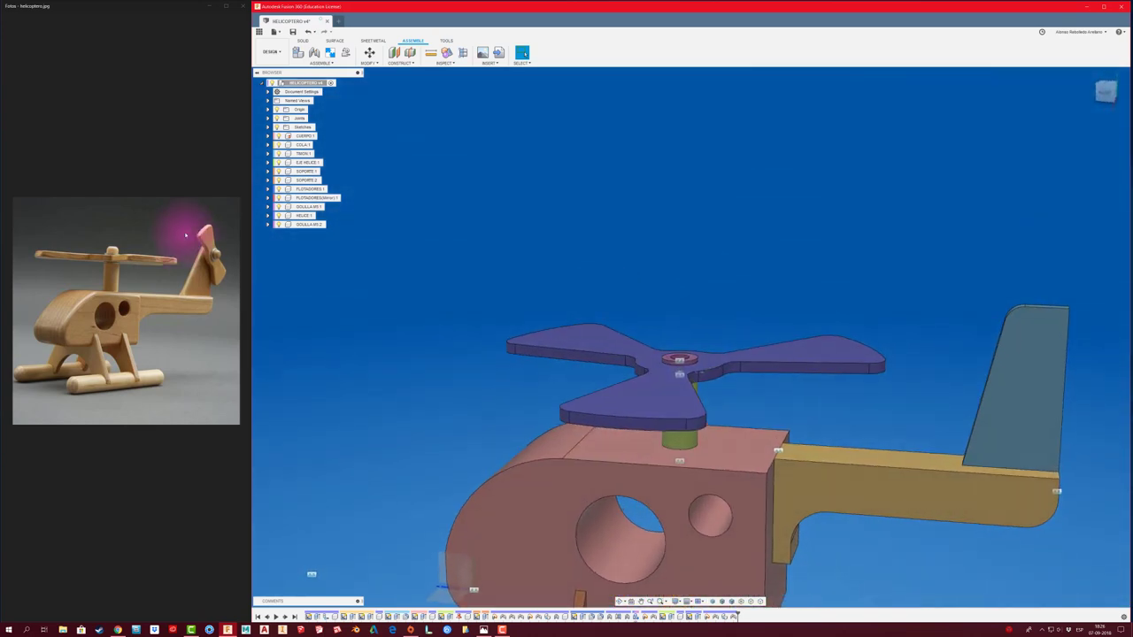
Create a new component under the root HELICOPTERO assembly
shift+middle_drag(539, 266, 647, 304)
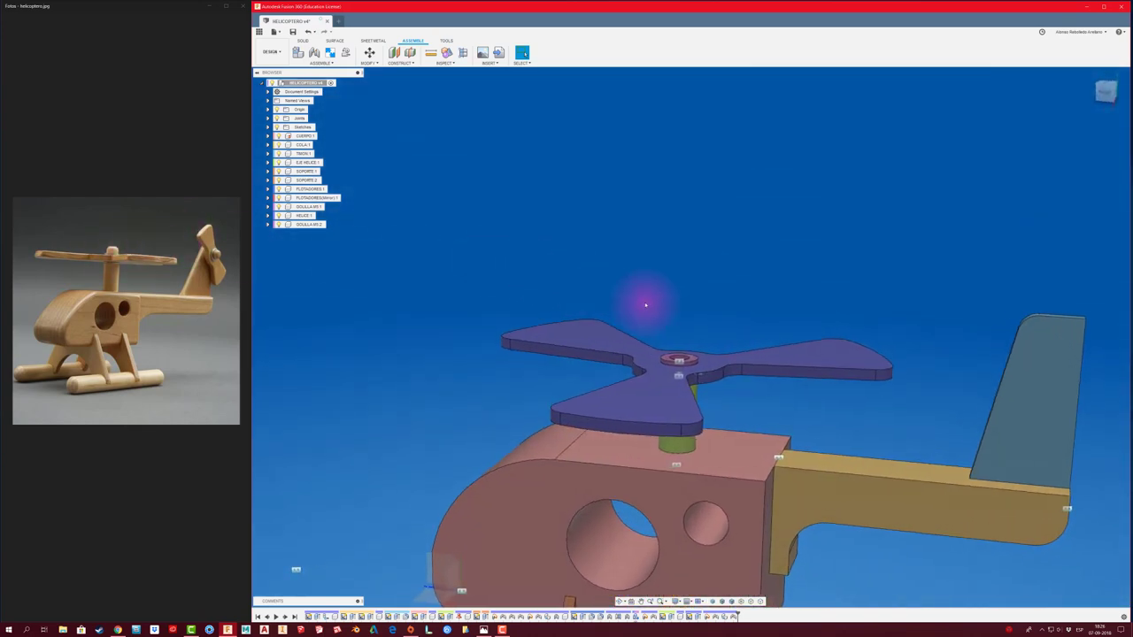
mouse_move(677, 355)
shift+middle_down()
mouse_move(694, 317)
mouse_move(576, 286)
mouse_move(489, 288)
mouse_move(458, 245)
shift+middle_up()
right_click(317, 83)
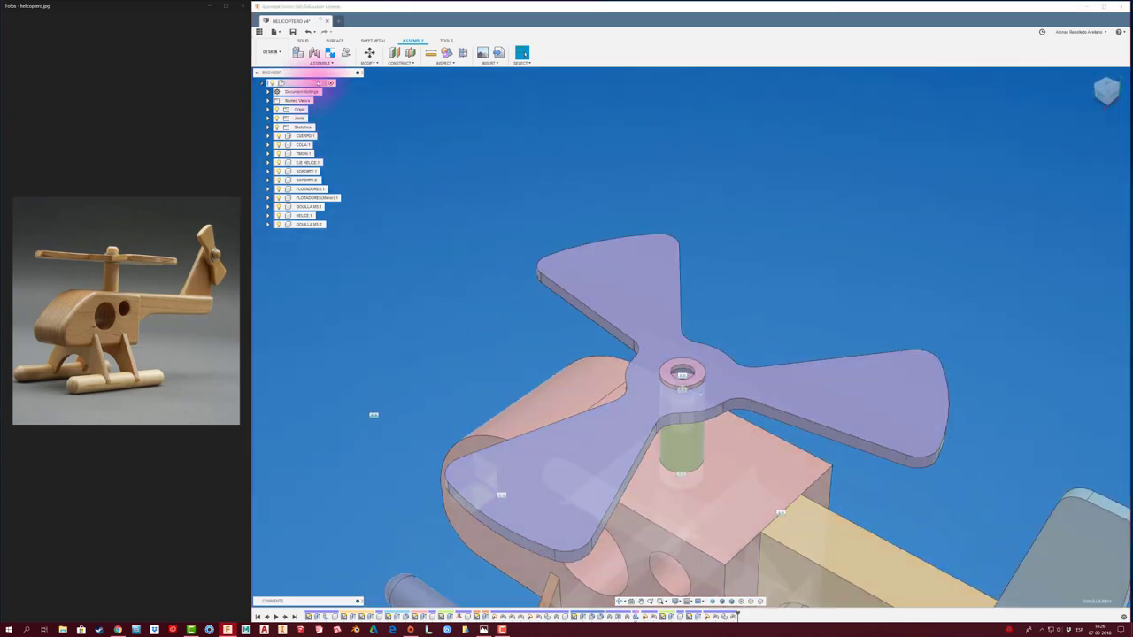
click(339, 86)
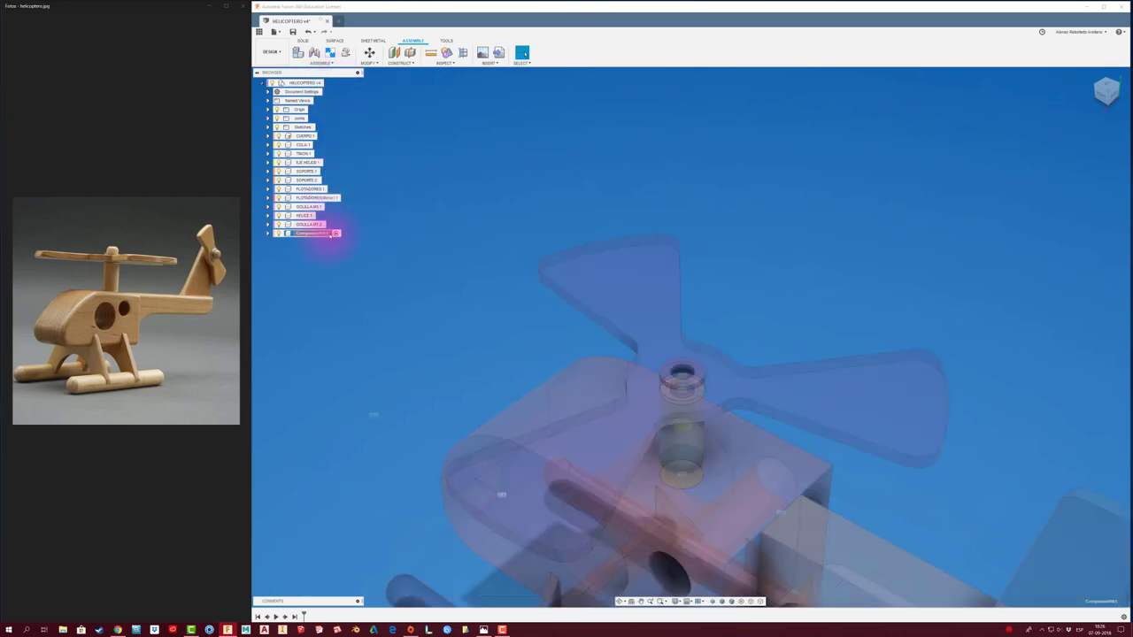
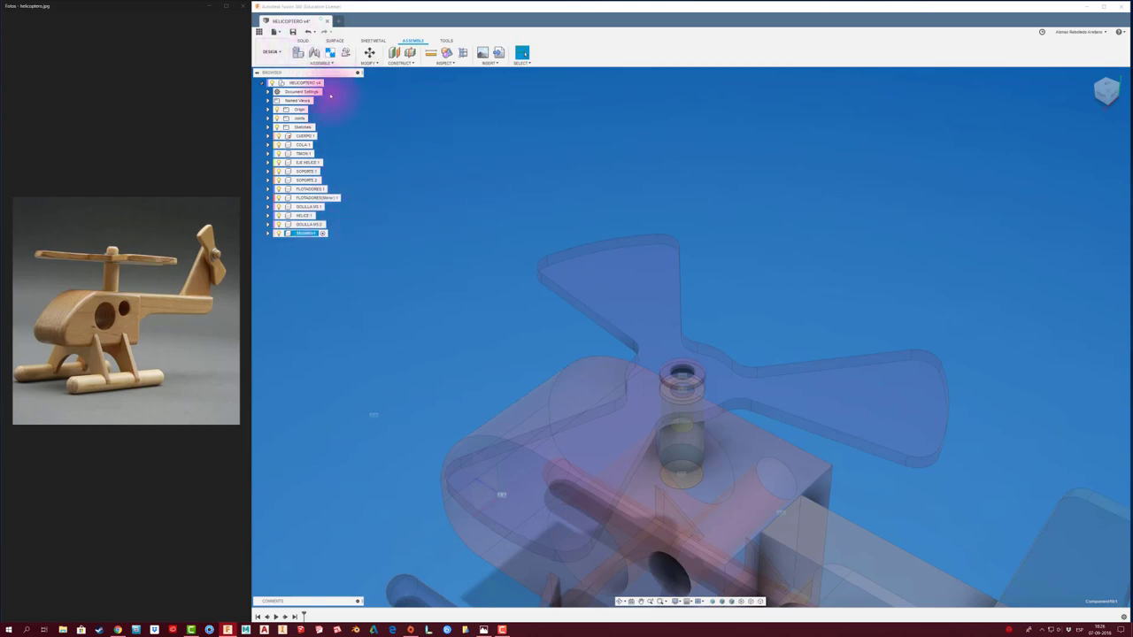
Sketch a circle on the rotor hub's top face, centred on the hub centre
click(303, 41)
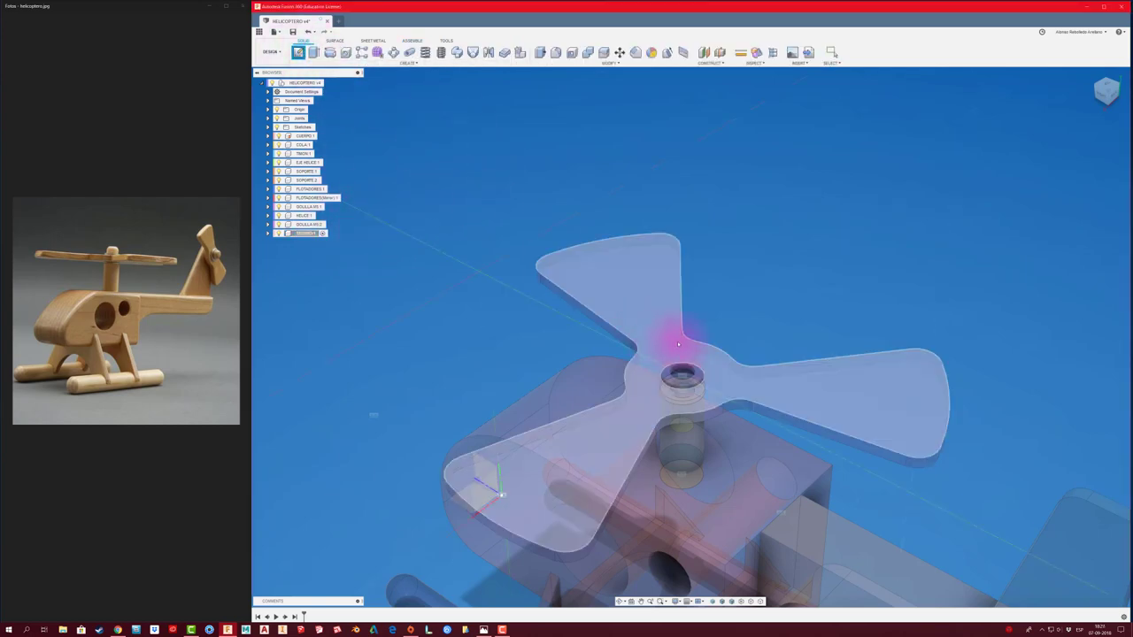
scroll(678, 344, up, 3)
click(705, 378)
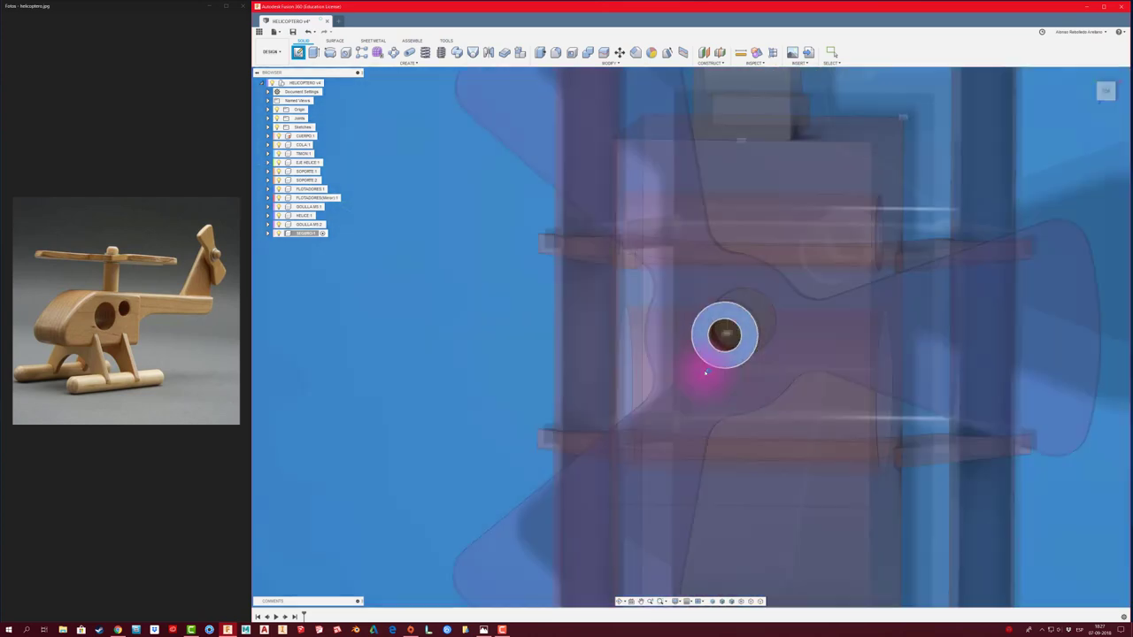
key(c)
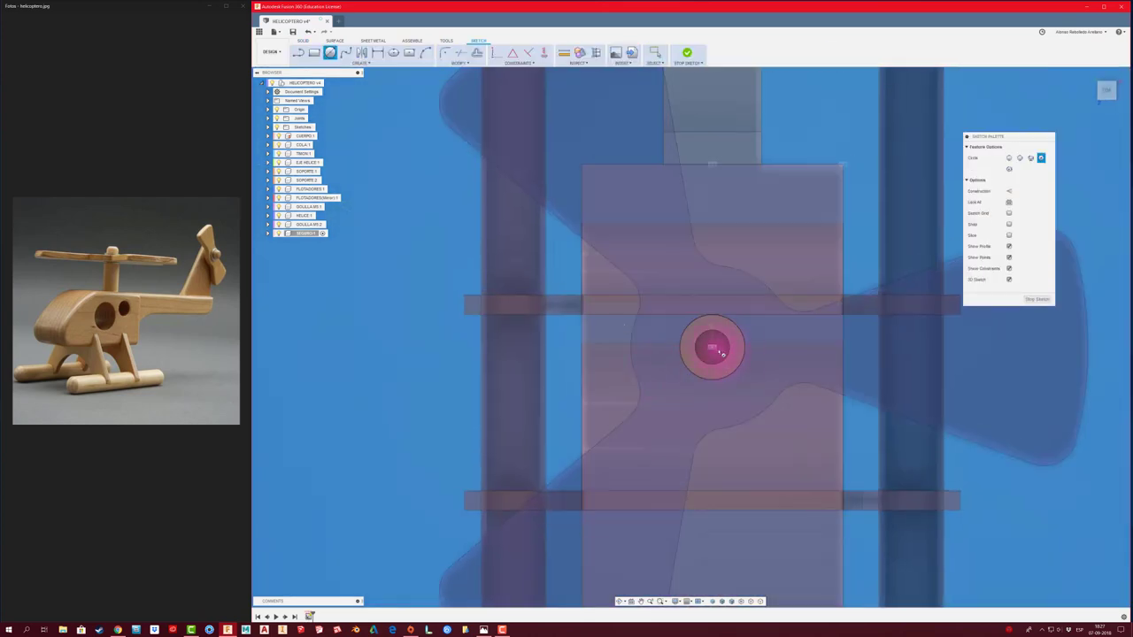
click(713, 348)
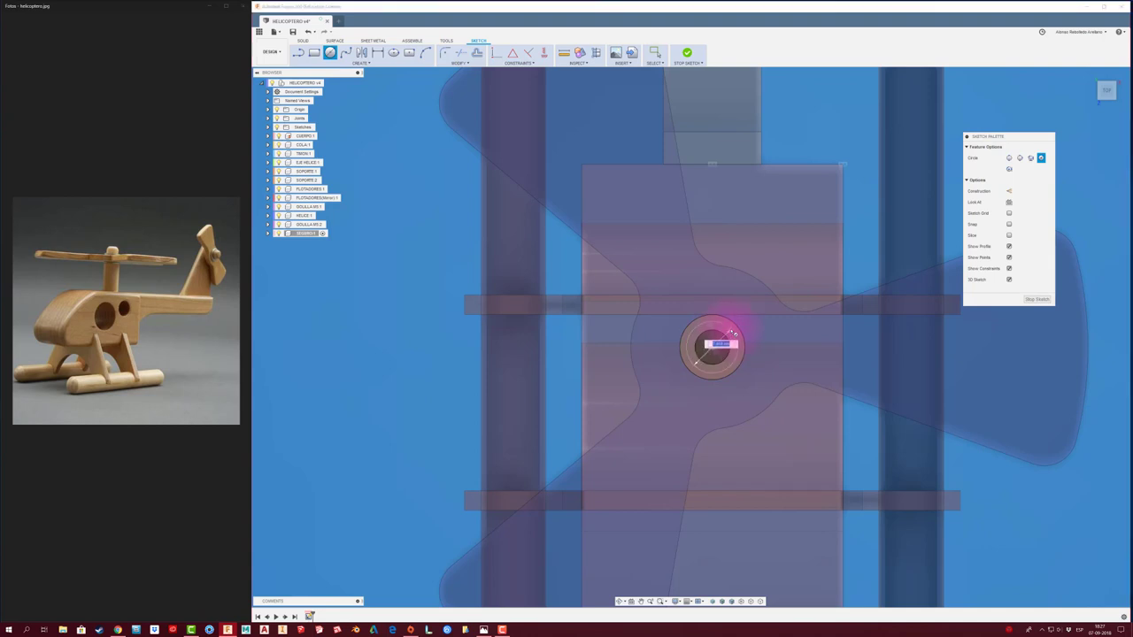
click(734, 330)
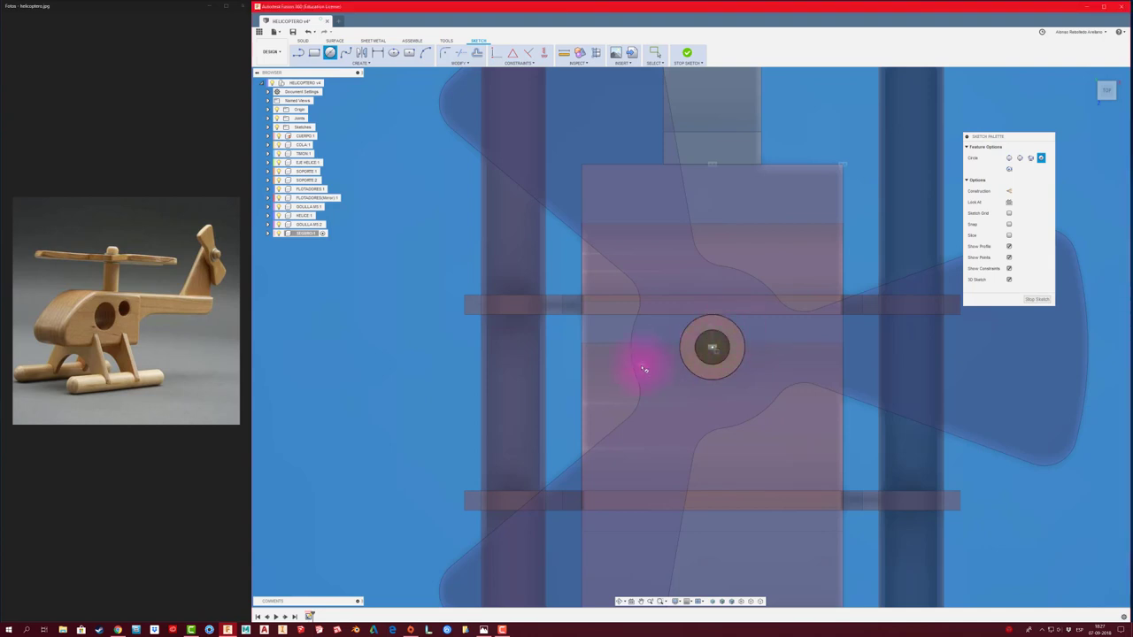
shift+middle_drag(556, 327, 556, 327)
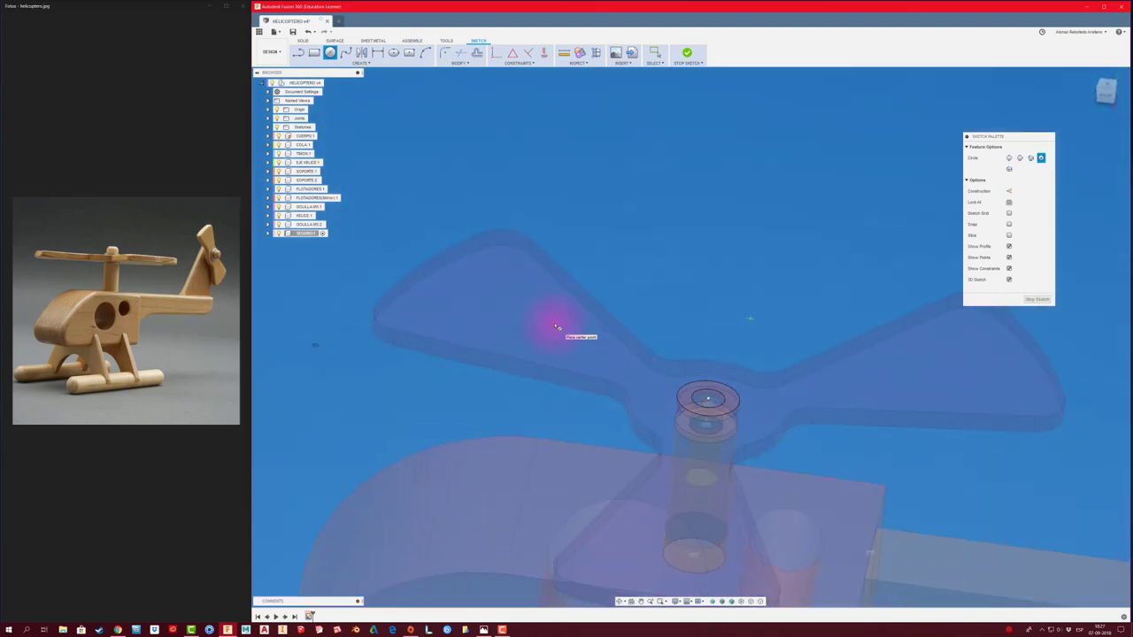
Extrude the hub circle upward into a short cap body
key(e)
click(717, 402)
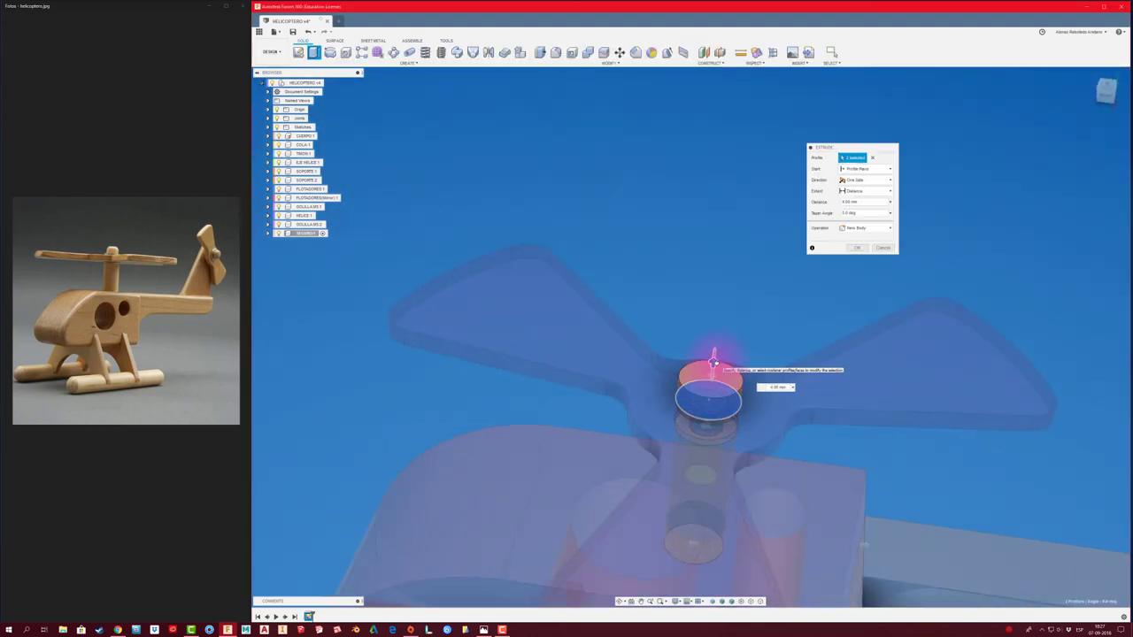
mouse_move(714, 358)
shift+middle_down()
mouse_move(749, 375)
mouse_move(856, 285)
shift+middle_up()
click(857, 247)
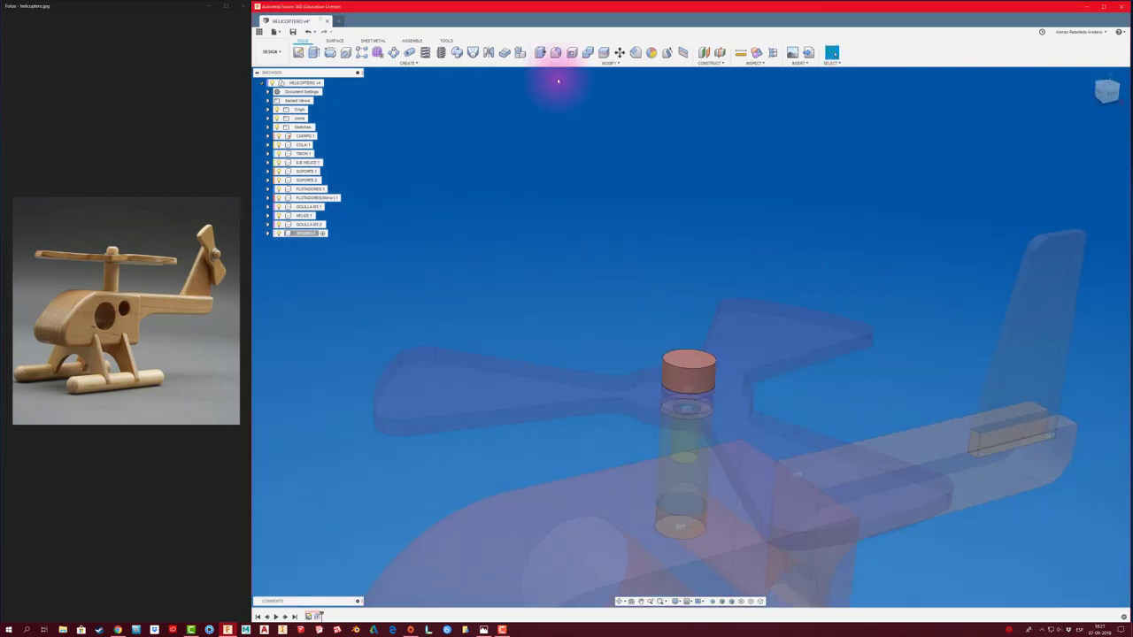
Fillet the cap's top edge to round it
click(555, 52)
click(708, 364)
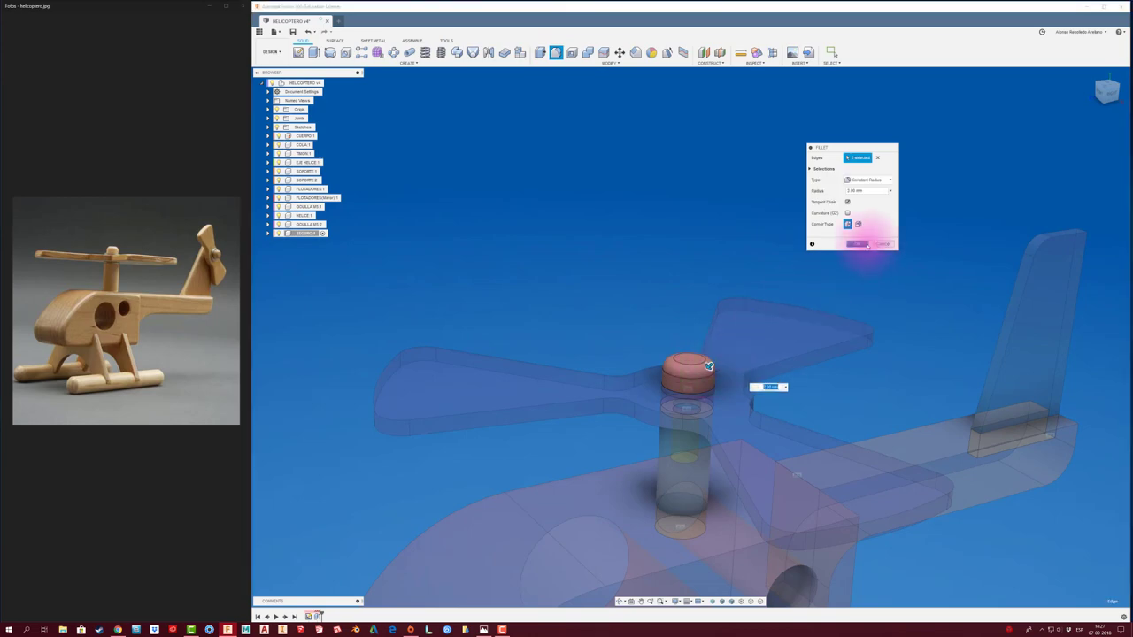
click(857, 243)
shift+middle_drag(788, 367, 722, 434)
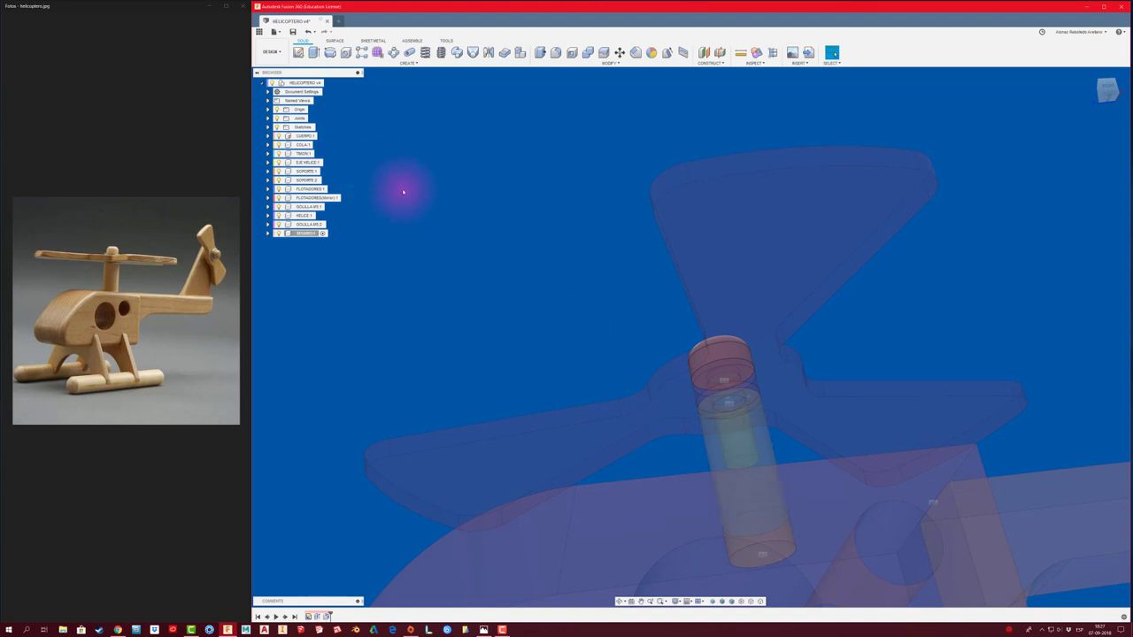
Hide the HELICE 1 blades and start a sketch on the cap's underside
shift+middle_drag(399, 189, 519, 257)
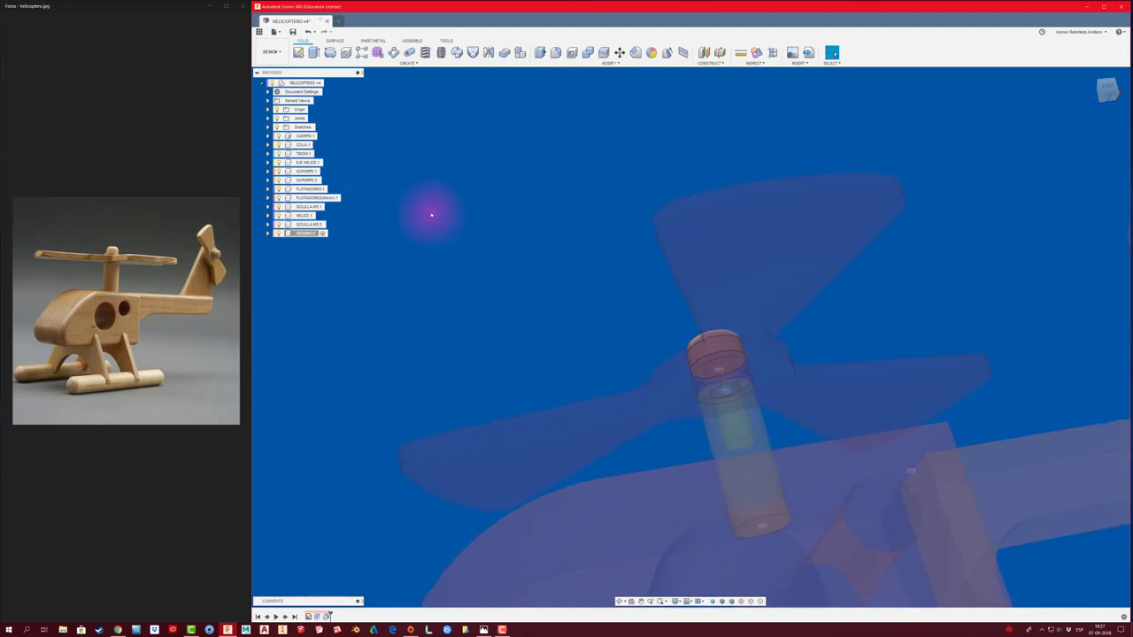
click(277, 215)
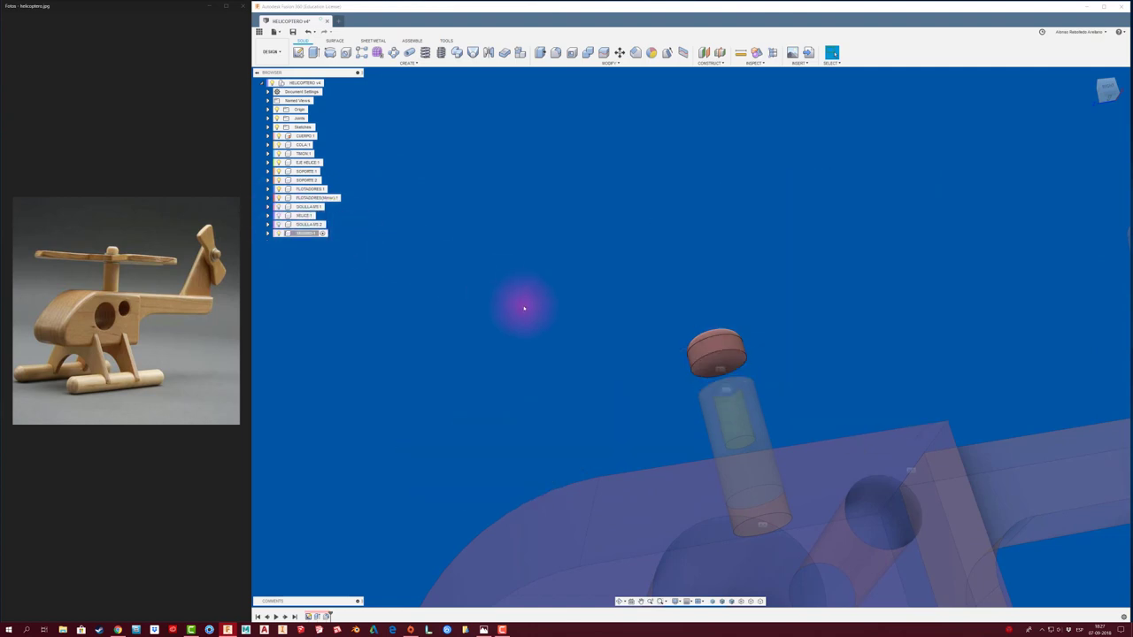
shift+middle_drag(524, 307, 473, 190)
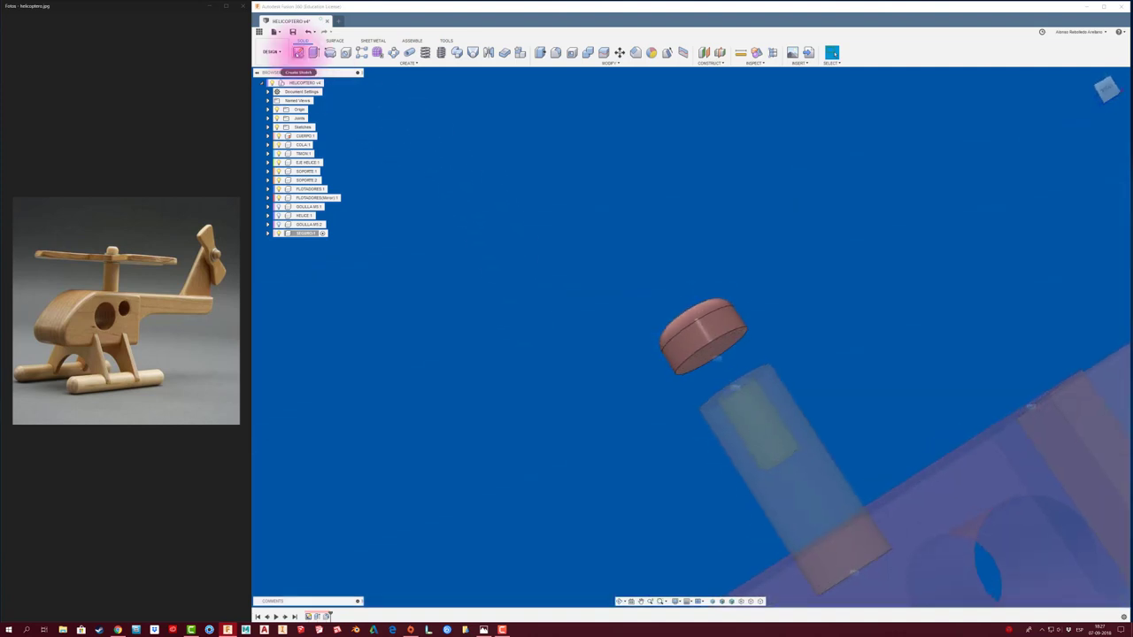
click(299, 52)
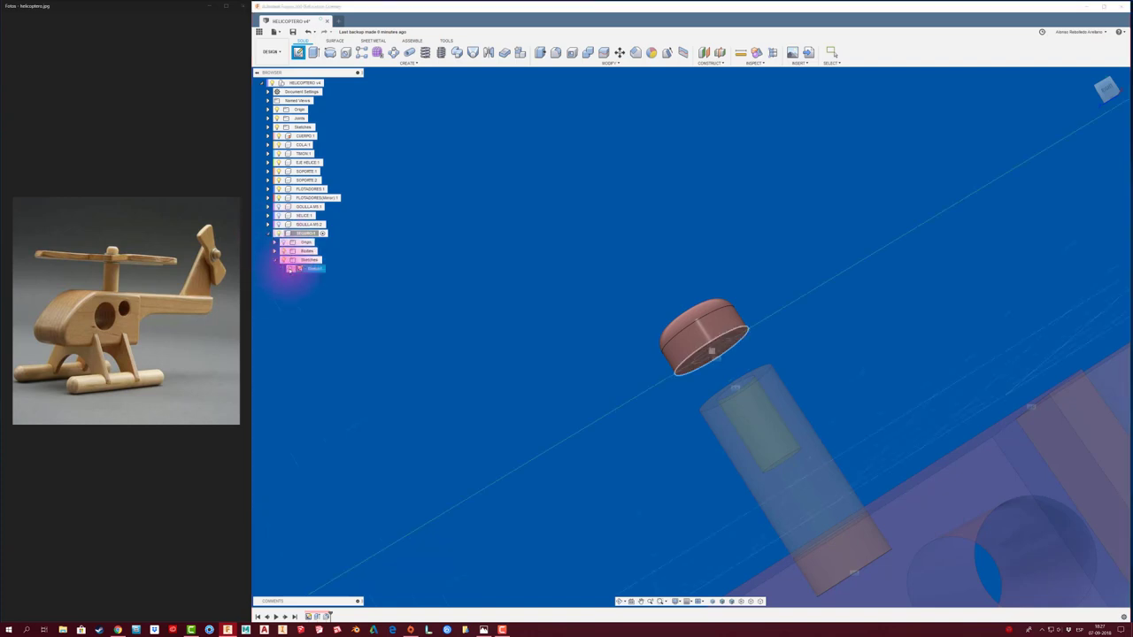
mouse_move(726, 430)
shift+middle_down()
mouse_move(359, 296)
mouse_move(726, 346)
shift+middle_up()
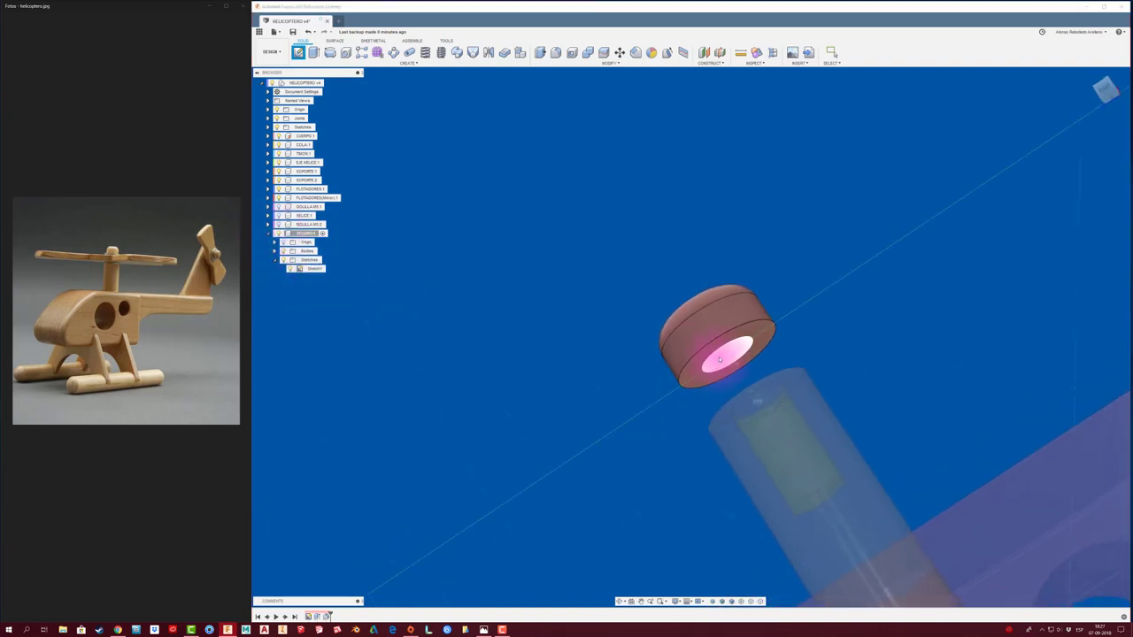
Extrude the inner circle down into the hub as a pin joined to the cap
click(313, 52)
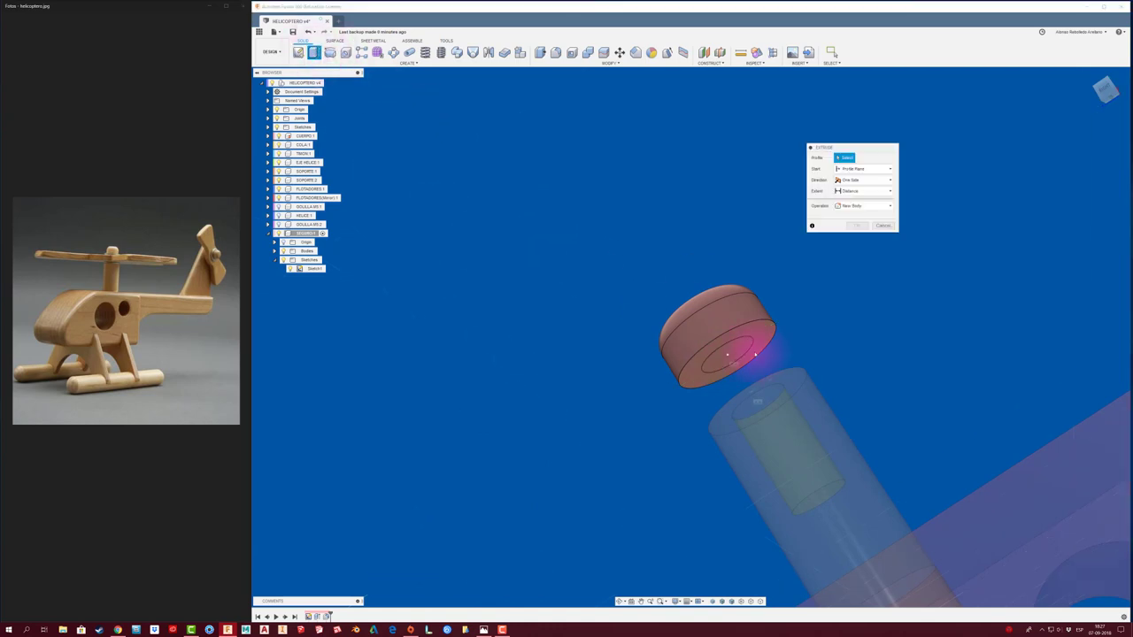
click(724, 349)
drag(723, 349, 773, 425)
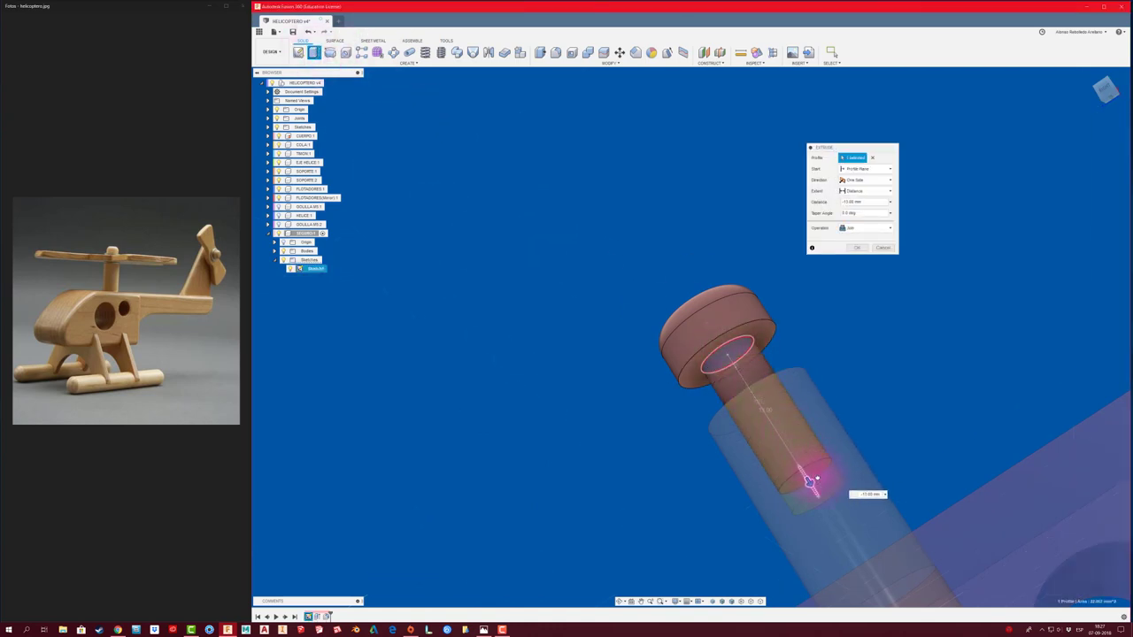
shift+middle_drag(859, 425, 886, 404)
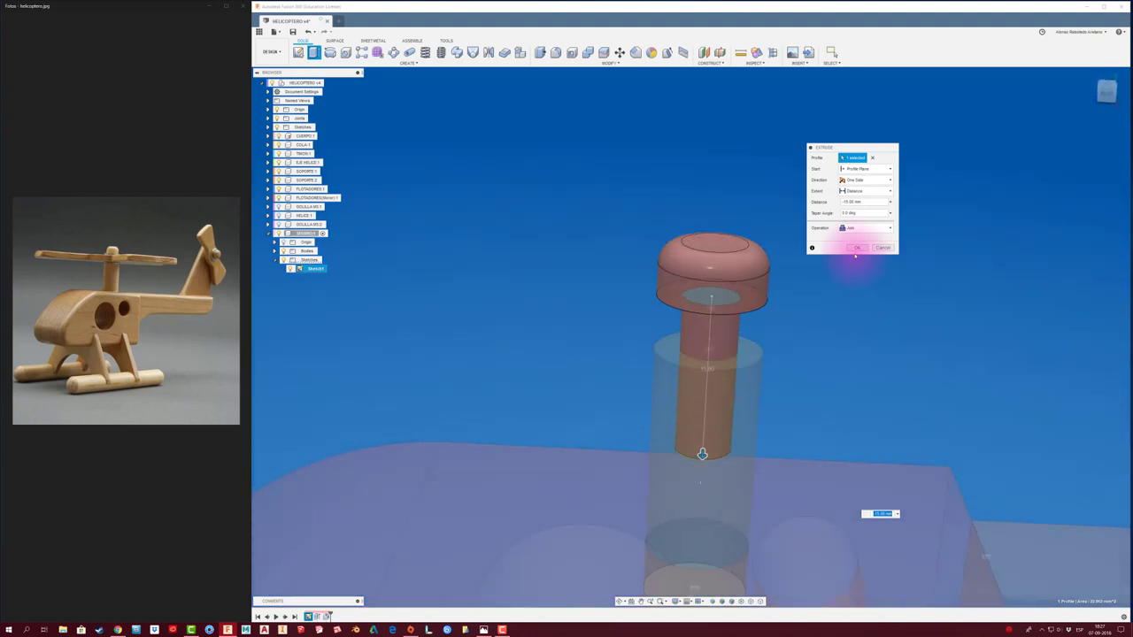
click(855, 248)
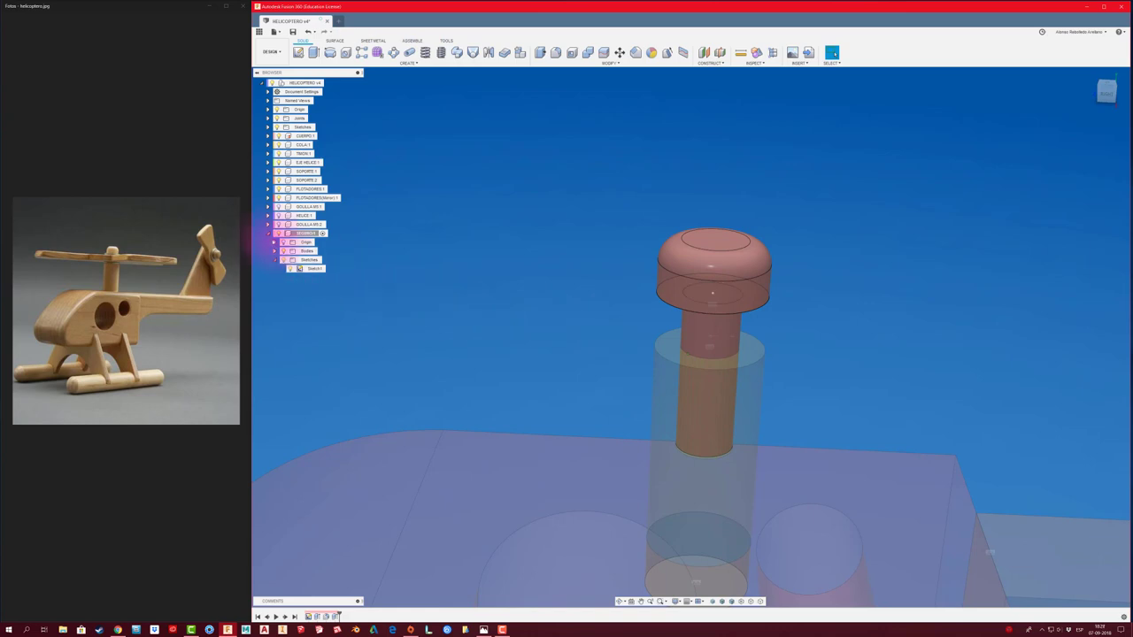
Show the propeller and washer again and activate the whole helicopter assembly
click(268, 232)
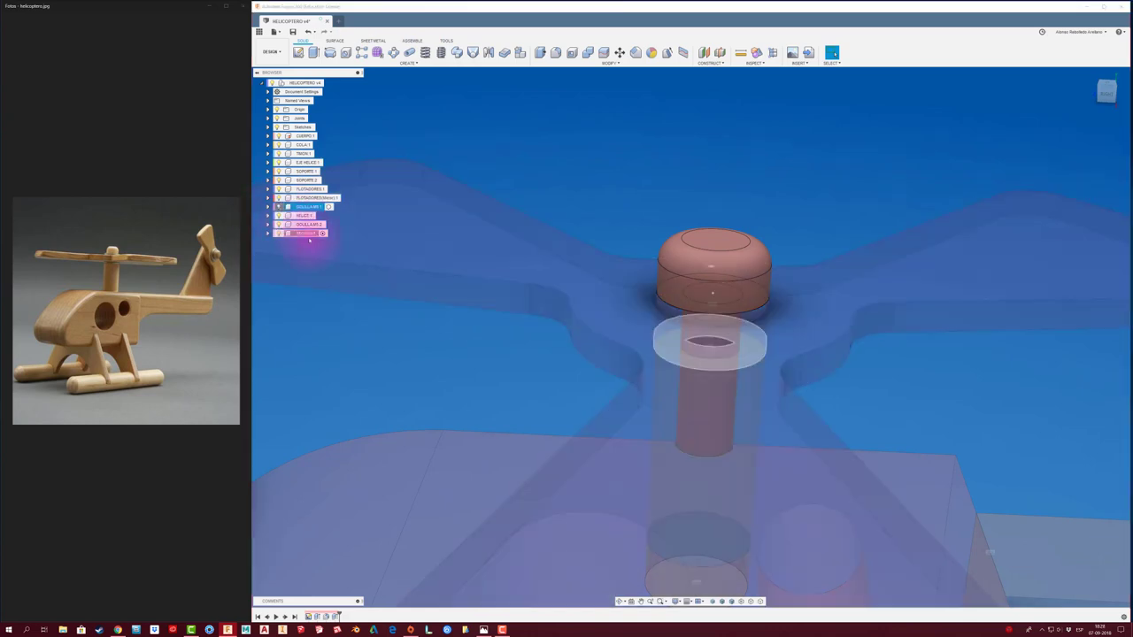
scroll(549, 292, down, 5)
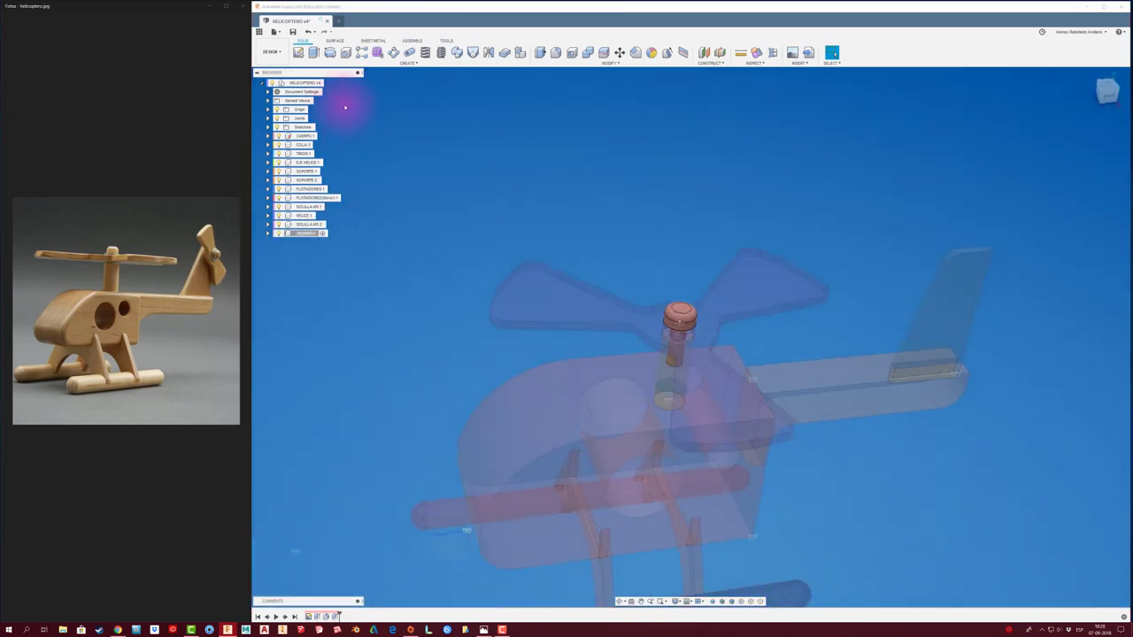
click(331, 82)
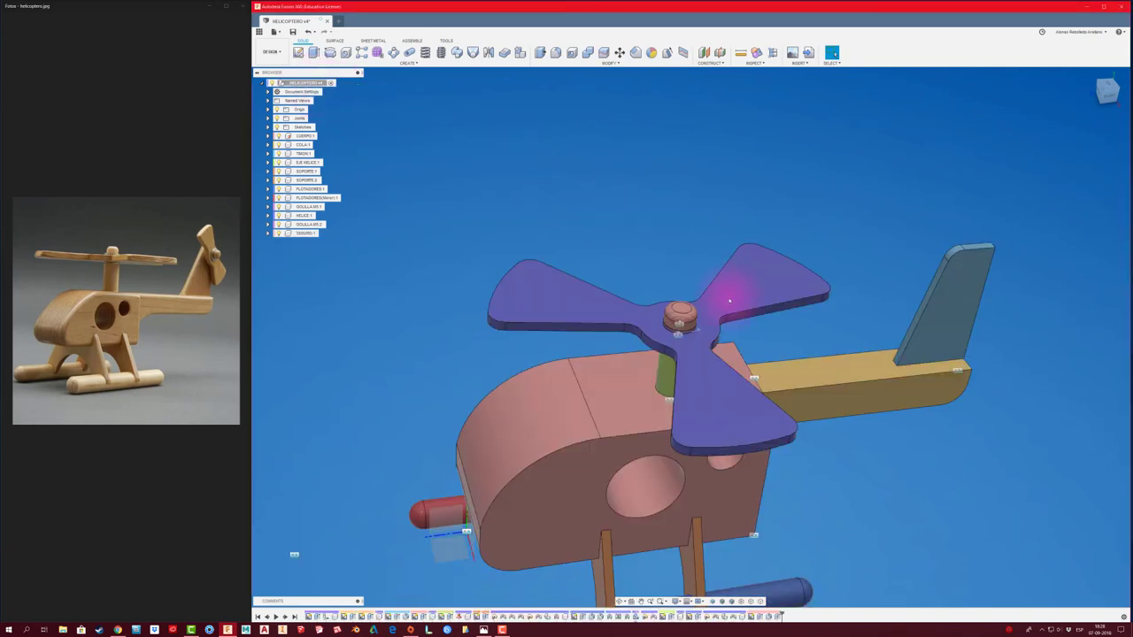
scroll(626, 235, down, 2)
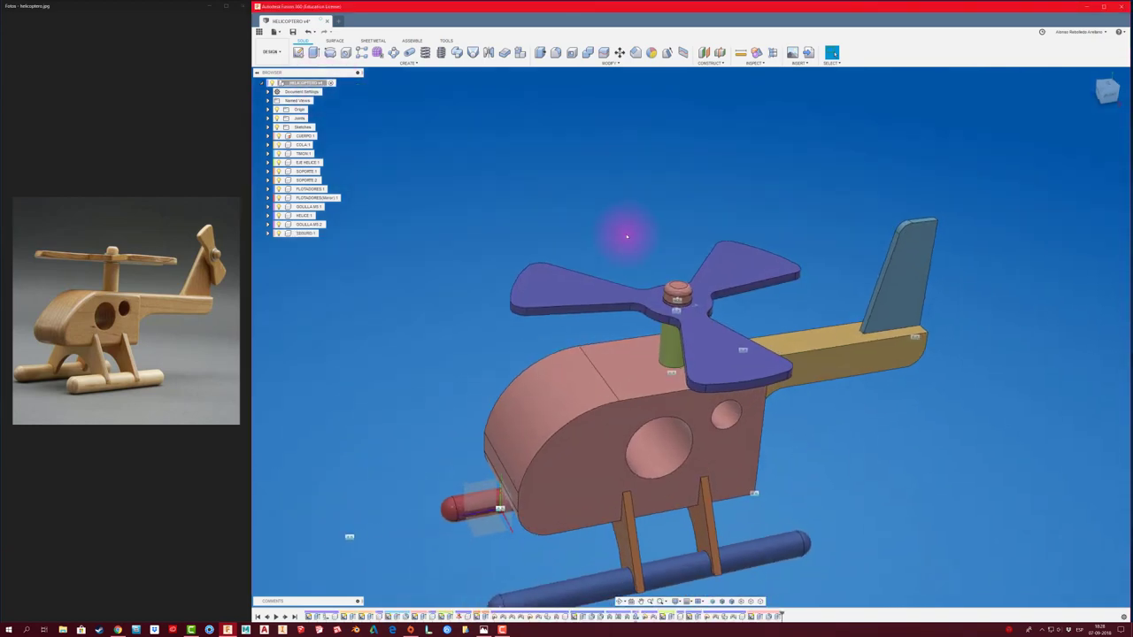
Lift the rotor pin up off the hub and switch to the ASSEMBLE tools
shift+middle_drag(627, 236, 637, 409)
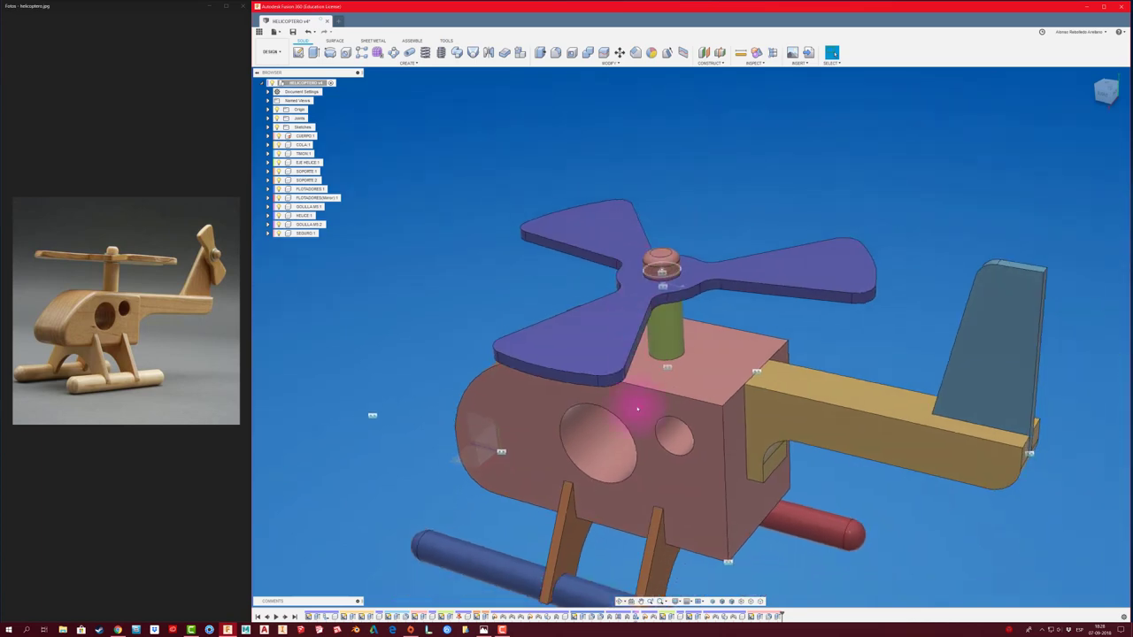
scroll(638, 409, down, 1)
mouse_move(715, 598)
shift+middle_down()
mouse_move(753, 531)
mouse_move(335, 305)
shift+middle_up()
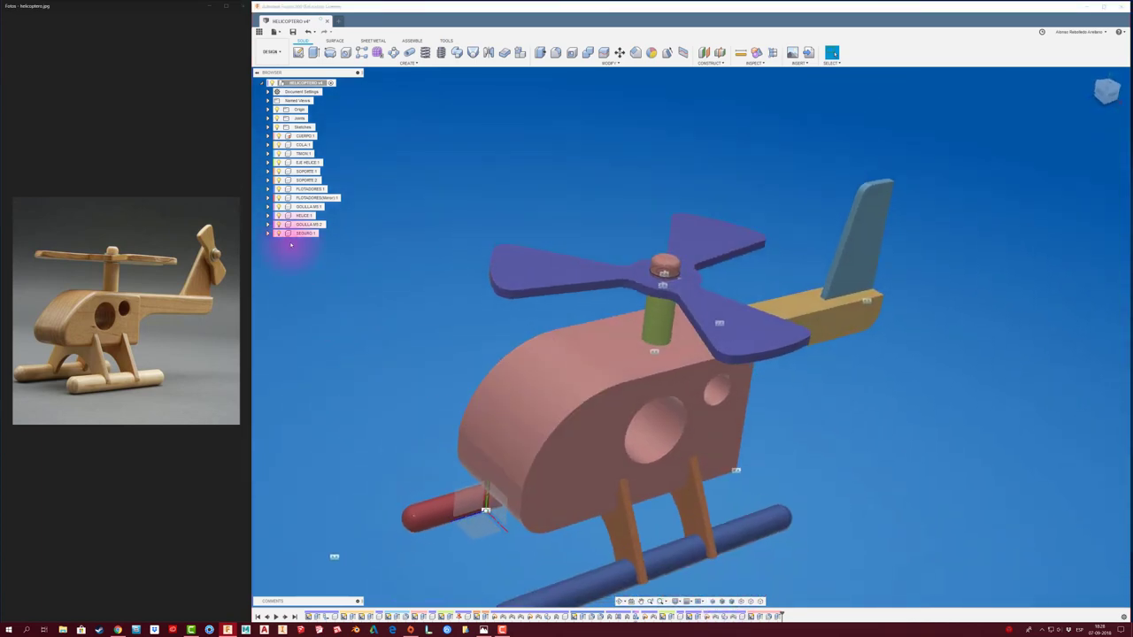
shift+middle_drag(290, 245, 270, 235)
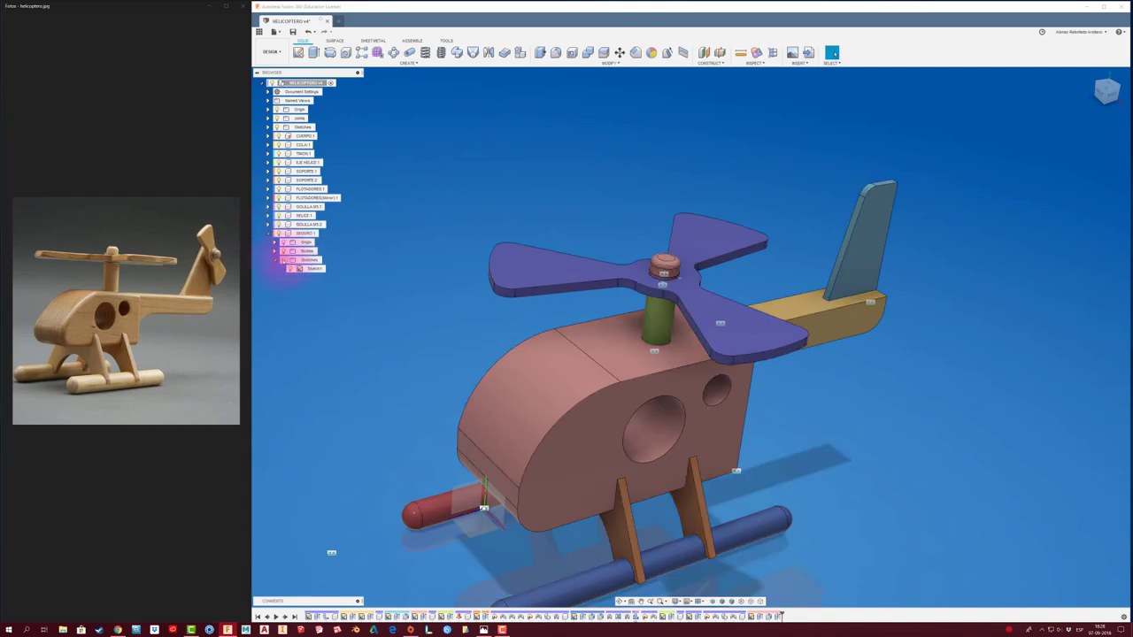
mouse_move(543, 316)
shift+middle_down()
mouse_move(670, 417)
mouse_move(746, 544)
mouse_move(717, 586)
mouse_move(721, 602)
shift+middle_up()
shift+middle_drag(646, 248, 649, 264)
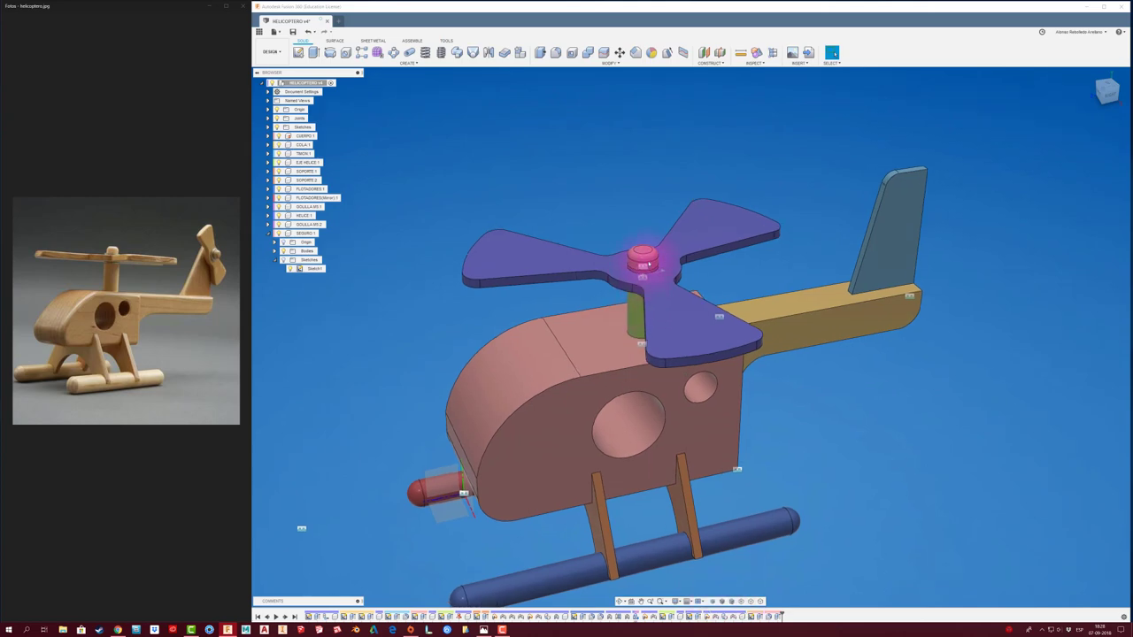
drag(648, 264, 655, 208)
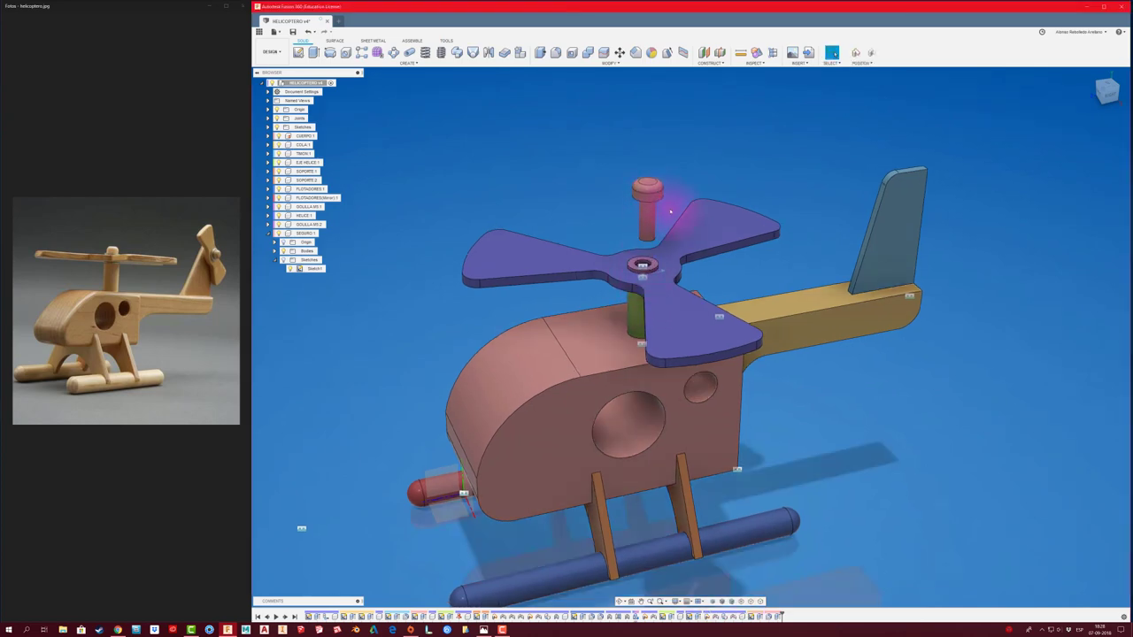
scroll(670, 212, up, 3)
scroll(670, 213, up, 2)
scroll(481, 177, up, 2)
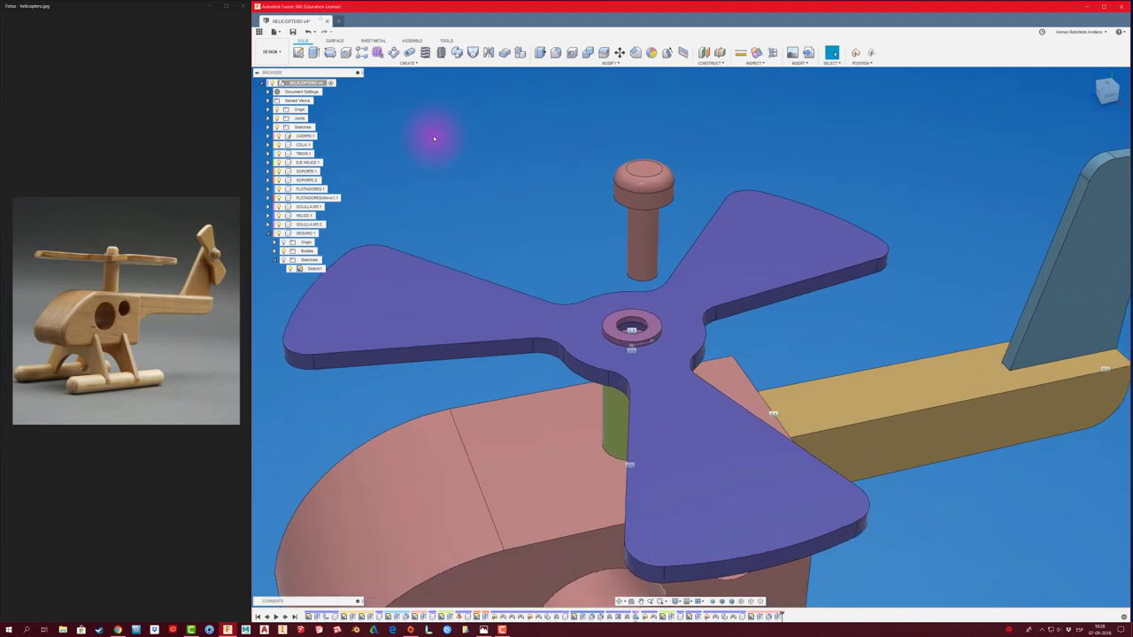
click(410, 40)
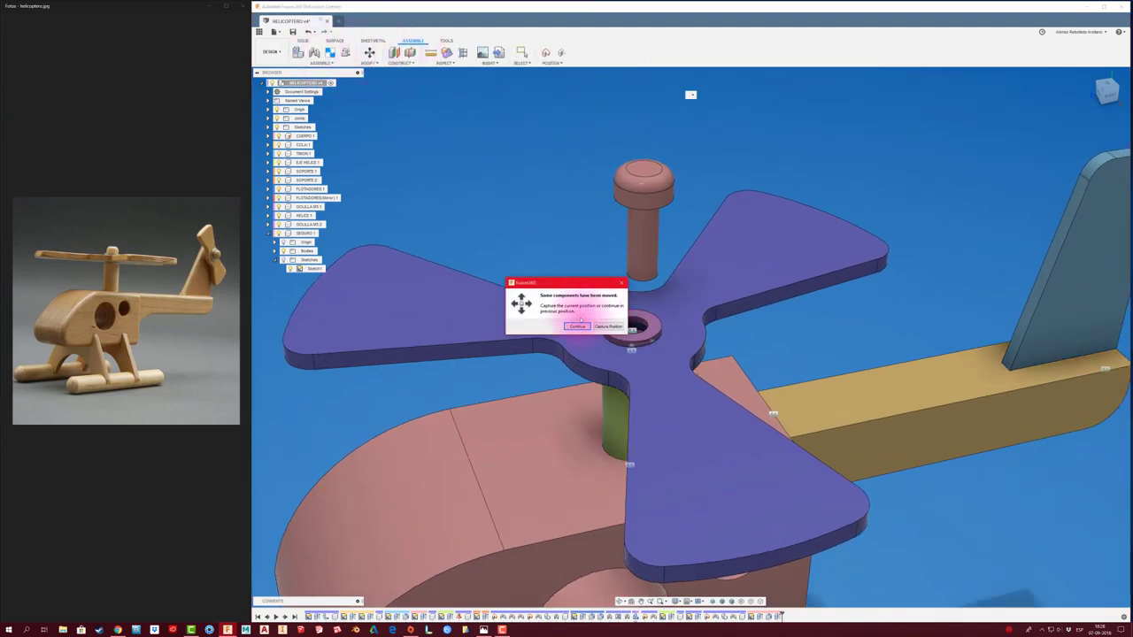
Joint the rotor pin into the washer's hole on the main hub
click(607, 348)
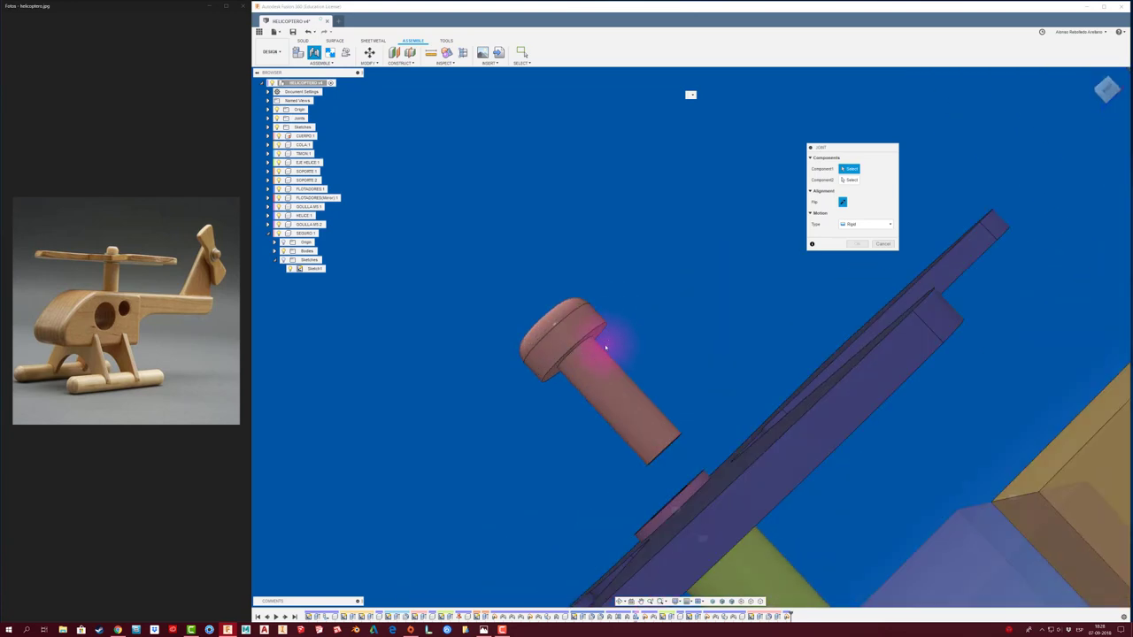
click(606, 325)
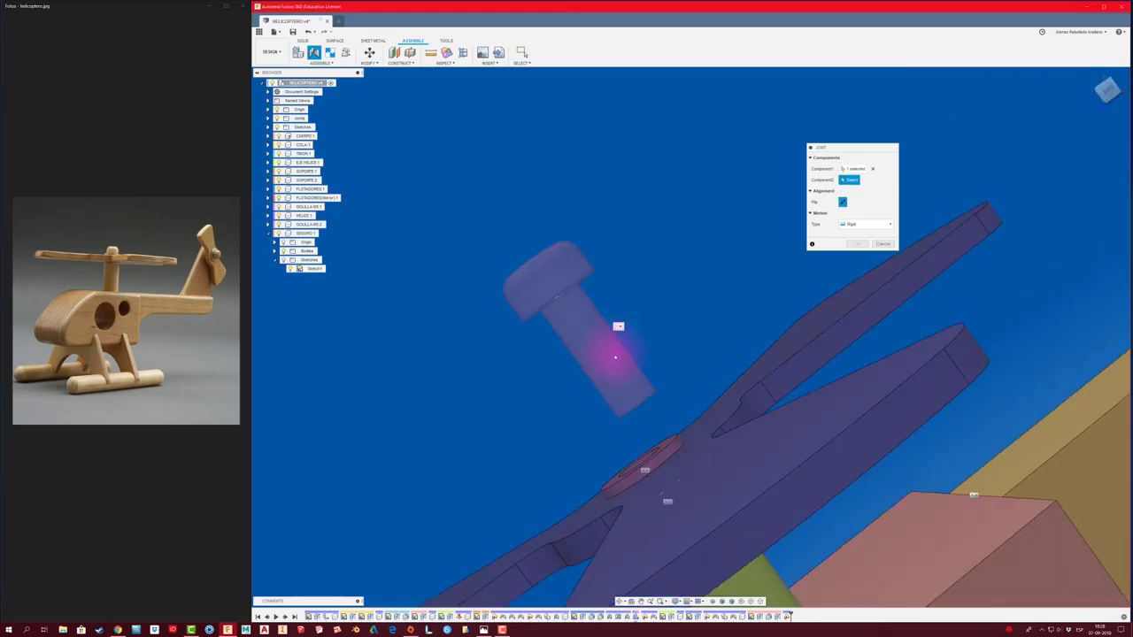
click(603, 369)
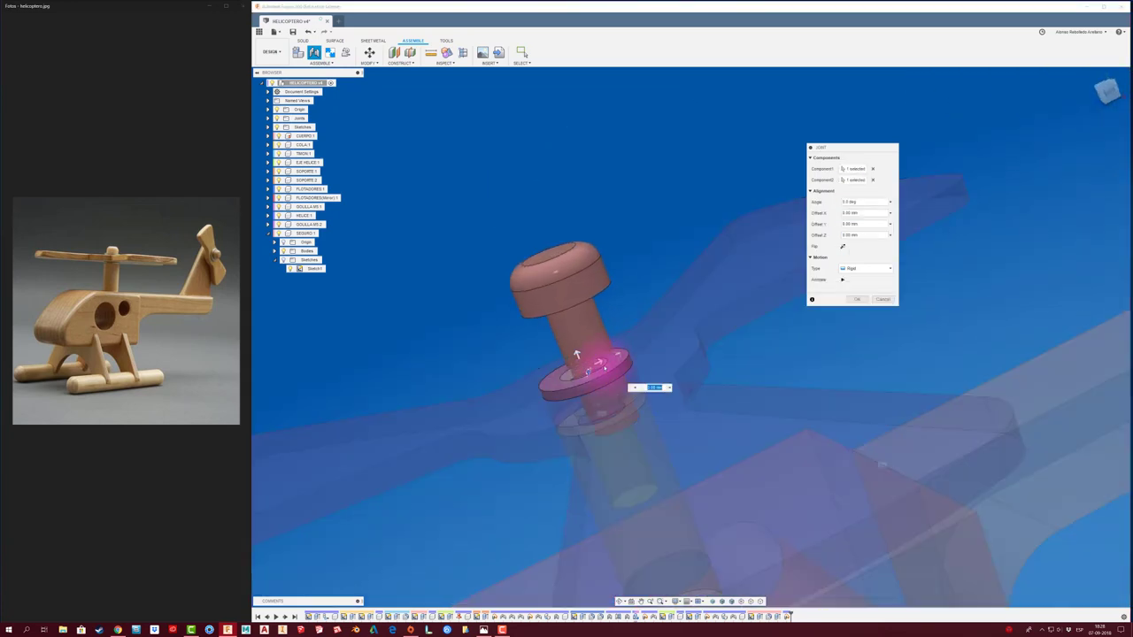
click(856, 300)
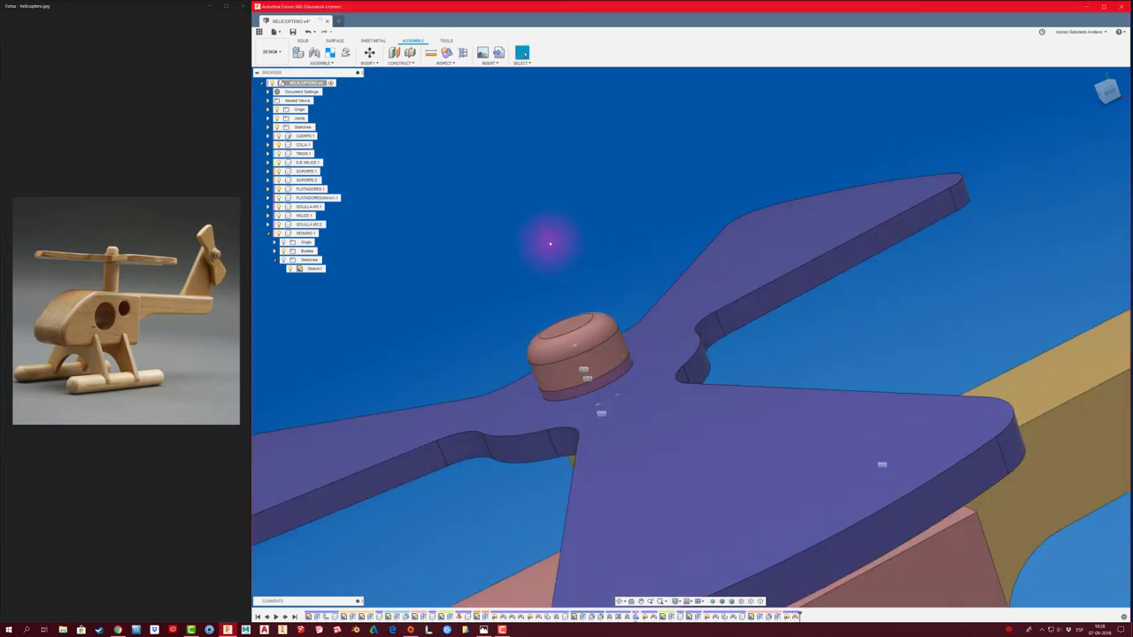
Spin the main rotor to test the joint's movement
scroll(547, 229, down, 2)
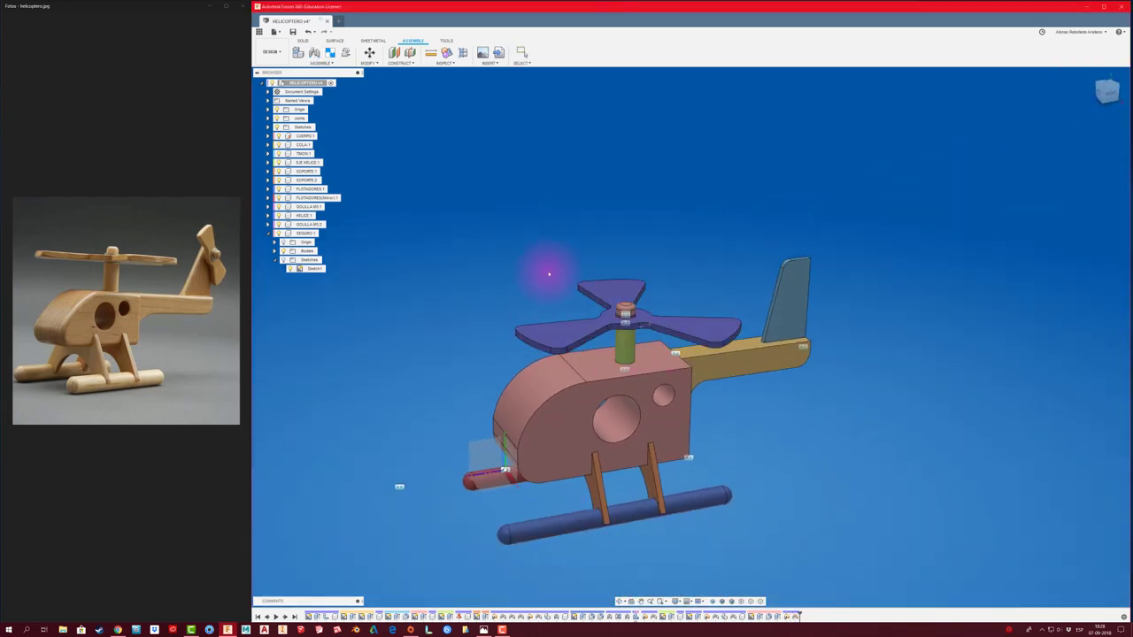
drag(601, 390, 628, 298)
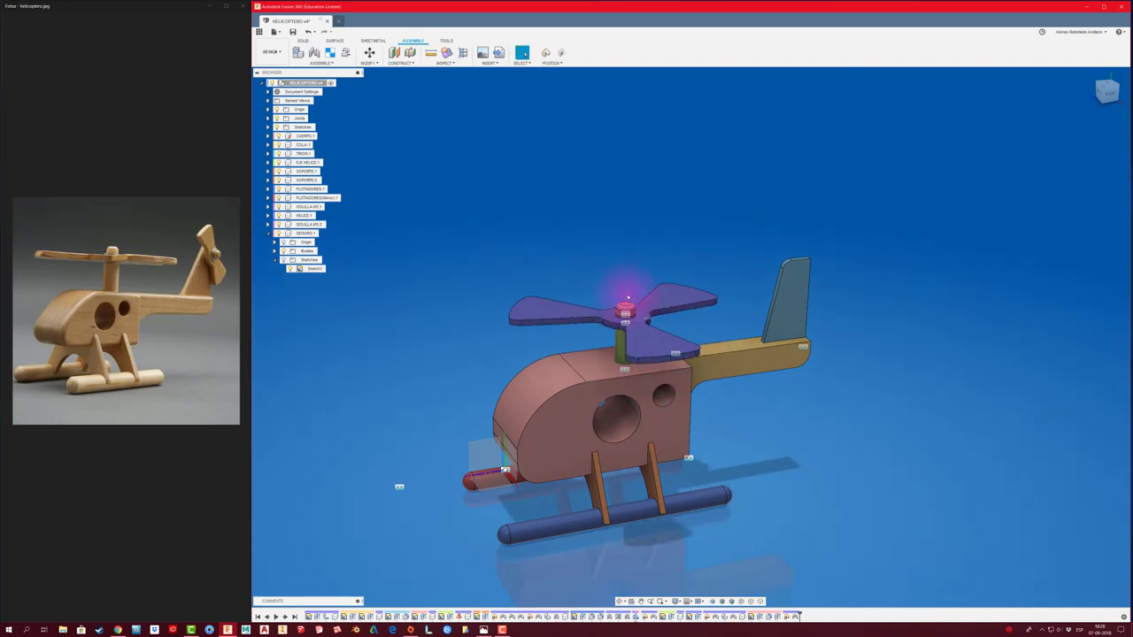
shift+middle_drag(627, 299, 549, 286)
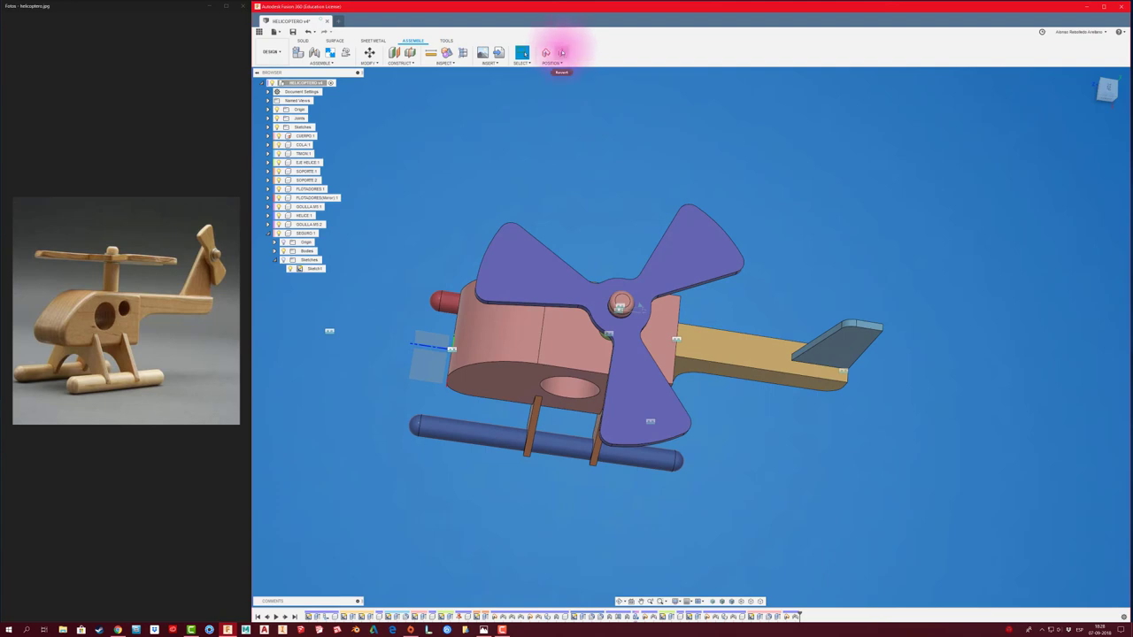
Revert the rotor test, then copy the hub washer and move the copy 115 mm beside the tail fin
click(561, 53)
mouse_move(662, 258)
shift+middle_down()
mouse_move(723, 335)
mouse_move(779, 354)
mouse_move(764, 326)
mouse_move(766, 263)
mouse_move(781, 361)
mouse_move(842, 362)
mouse_move(470, 236)
mouse_move(337, 252)
shift+middle_up()
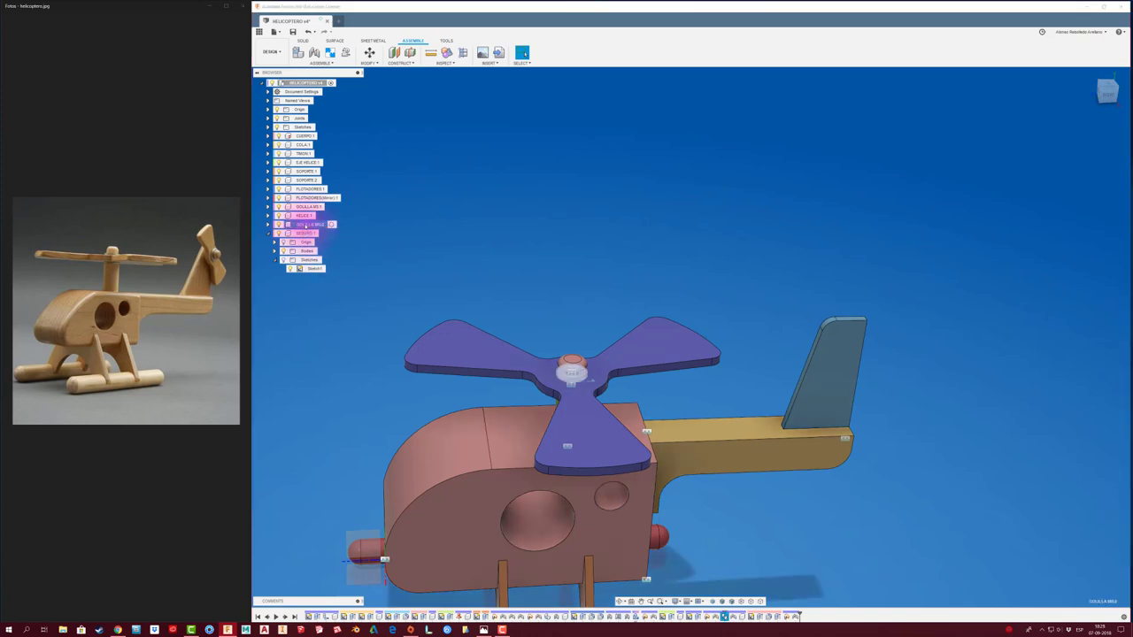
click(301, 224)
key(ctrl+c)
key(ctrl+v)
drag(609, 372, 907, 365)
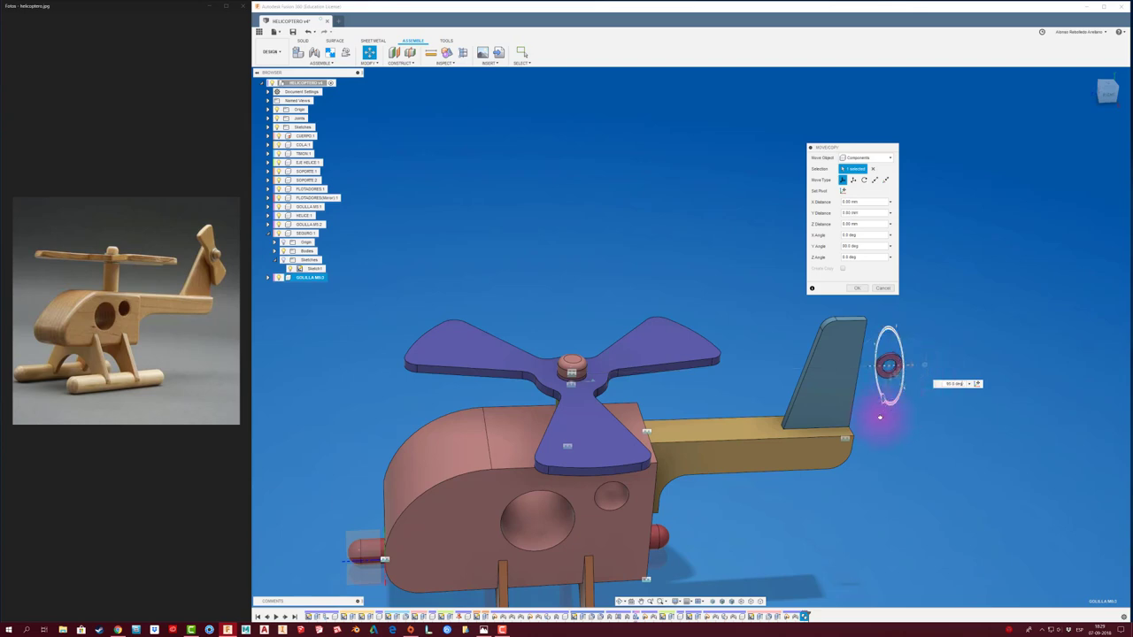
click(865, 289)
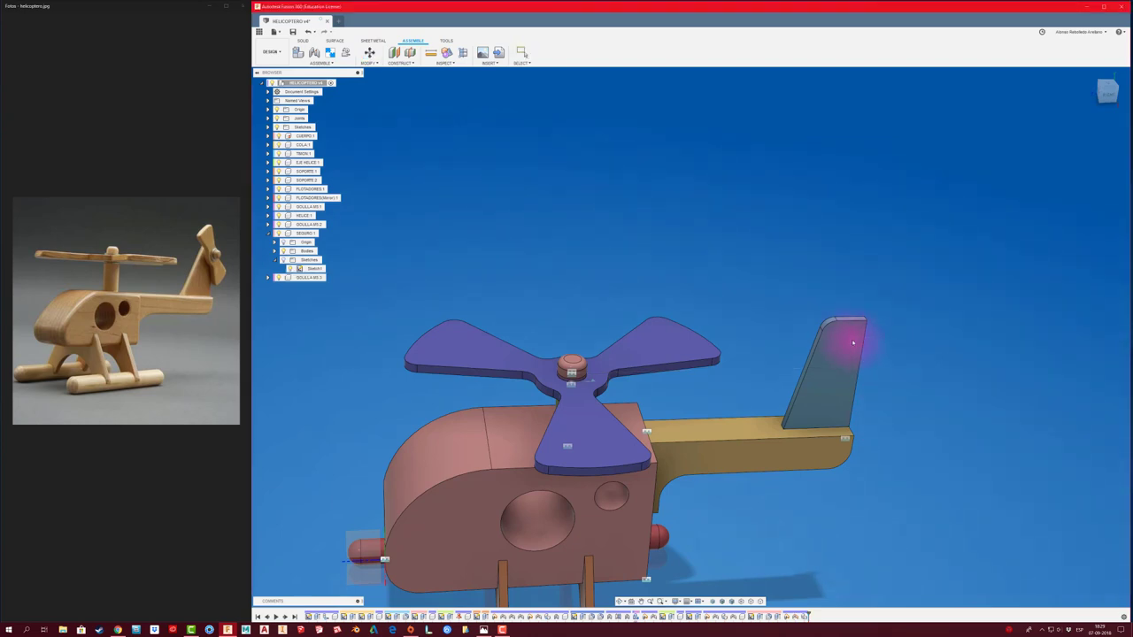
Set a flat side view from the opposite side and zoom in on the tail
click(1107, 94)
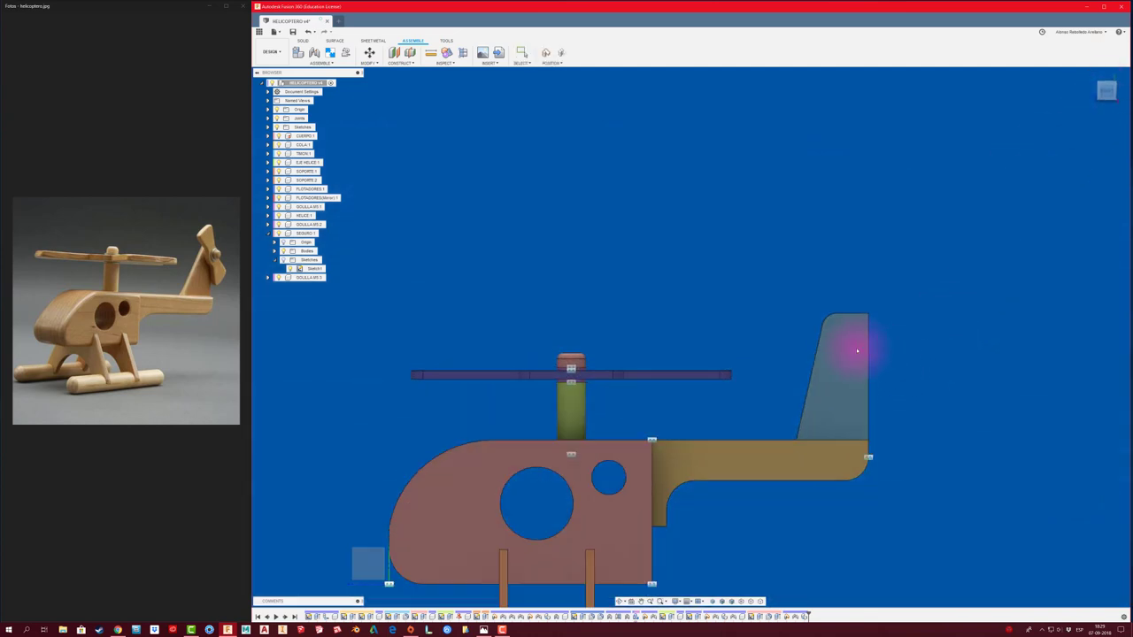
click(1117, 87)
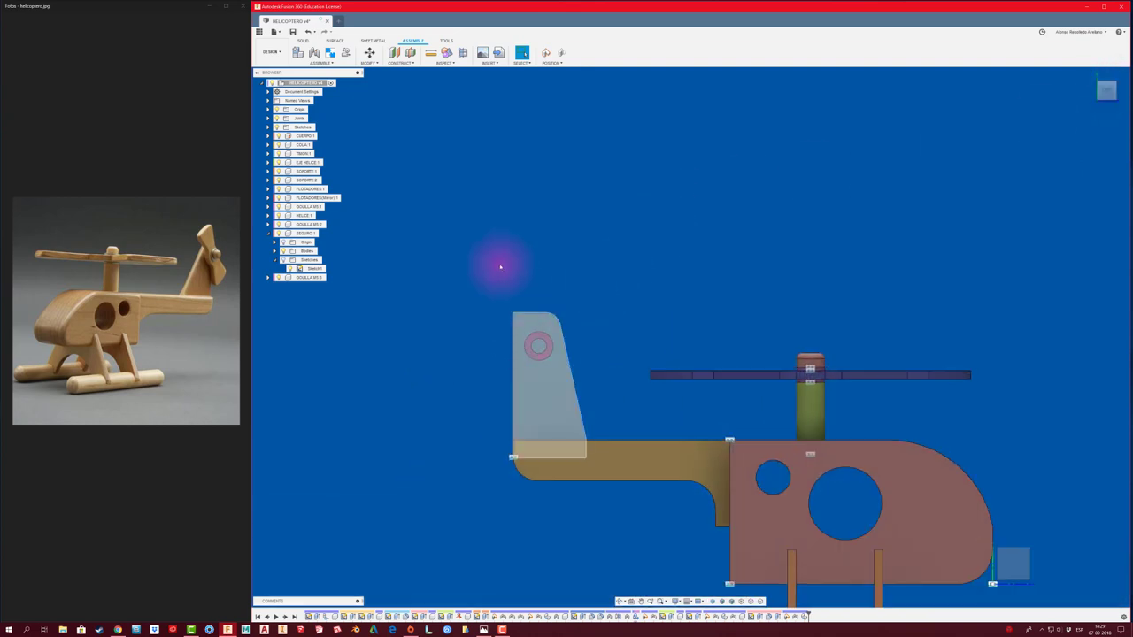
scroll(514, 215, up, 2)
scroll(519, 215, up, 1)
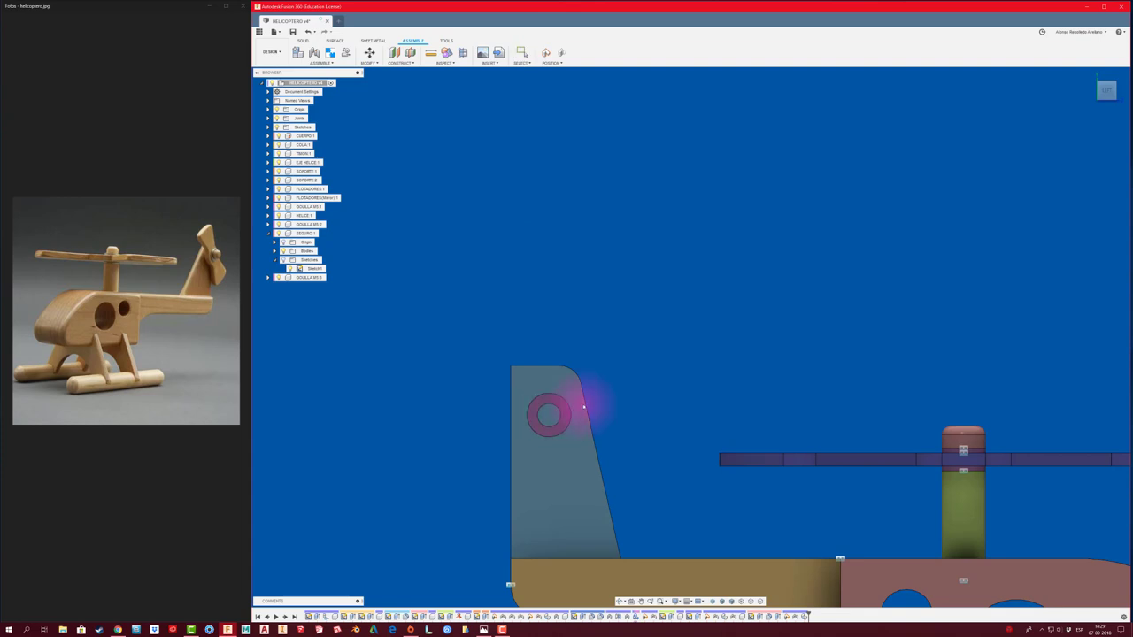
Select the tail fin, collapse SEGURO and activate the TIMON component for editing
shift+middle_drag(583, 407, 605, 384)
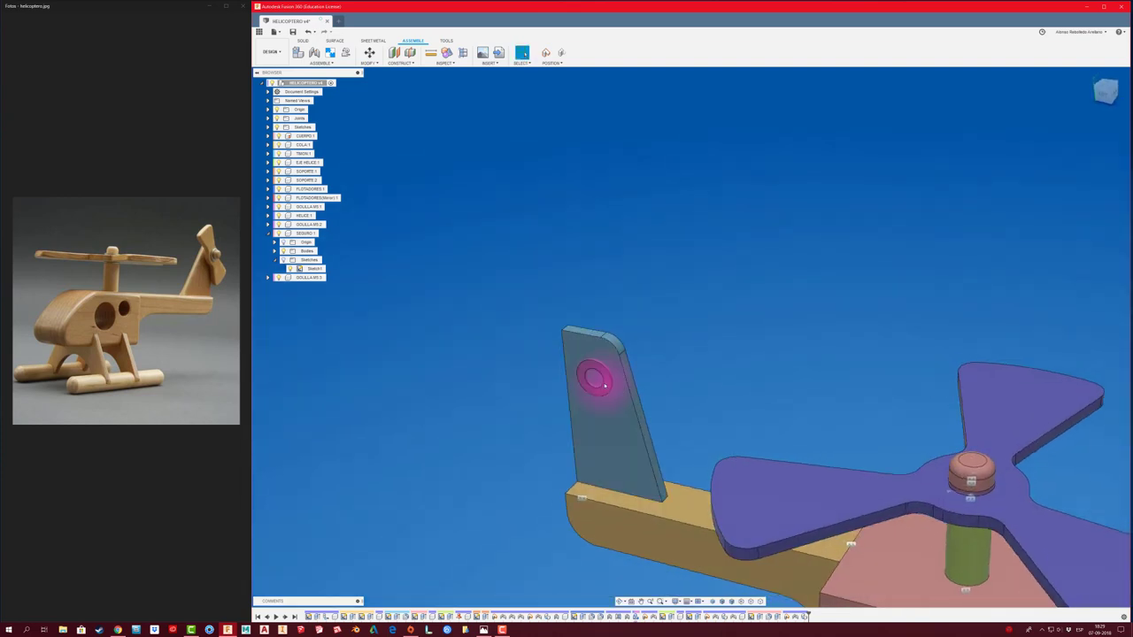
shift+middle_drag(582, 400, 667, 257)
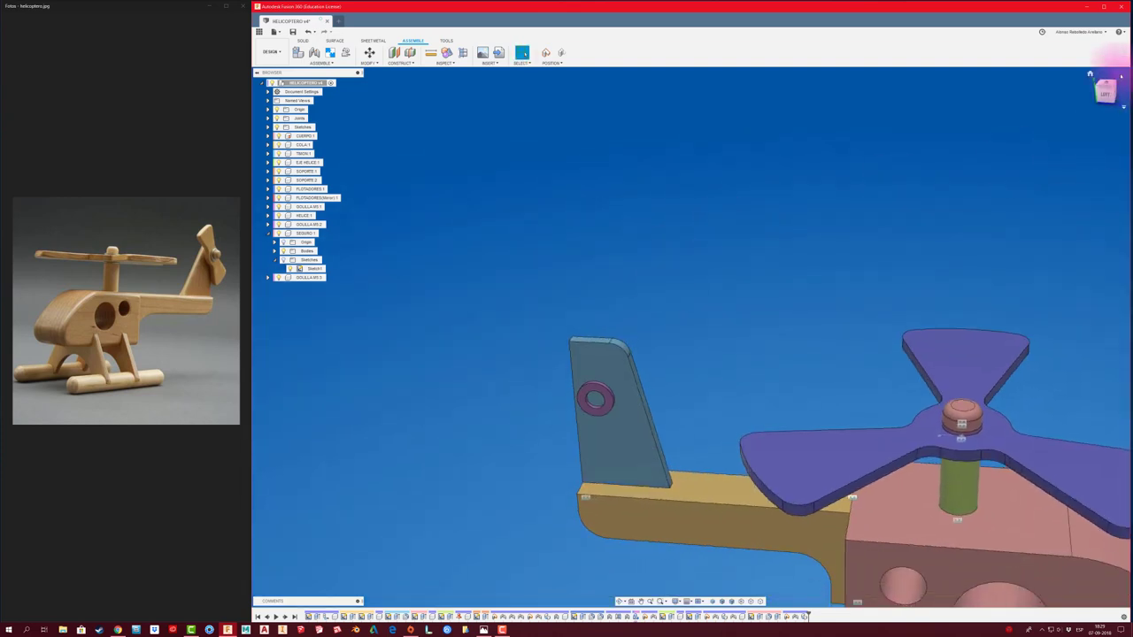
click(1105, 91)
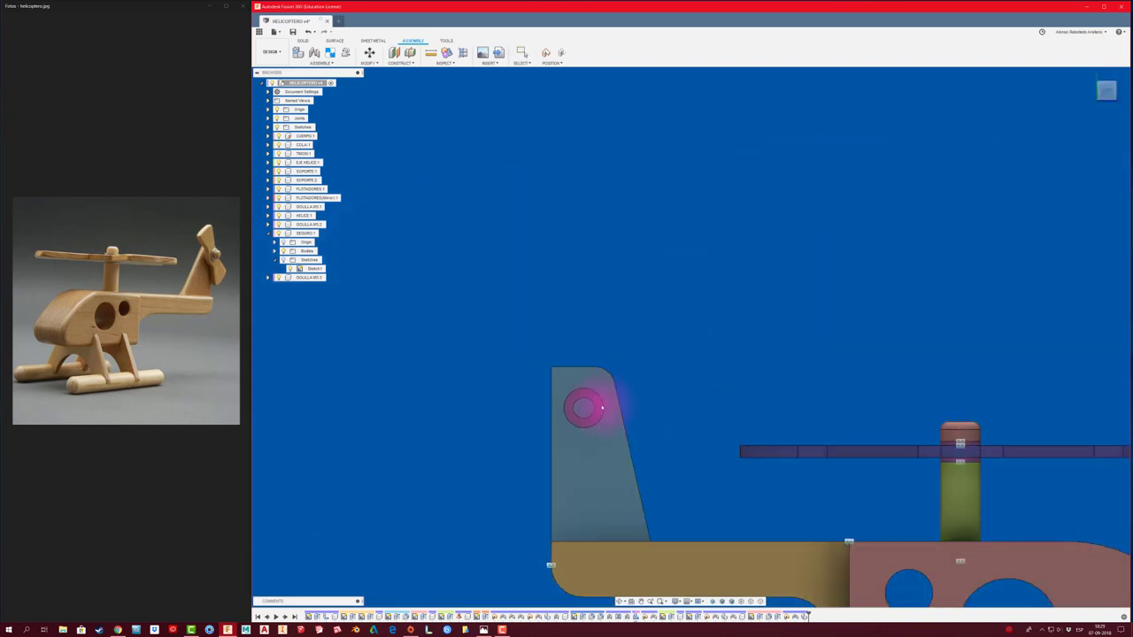
click(585, 486)
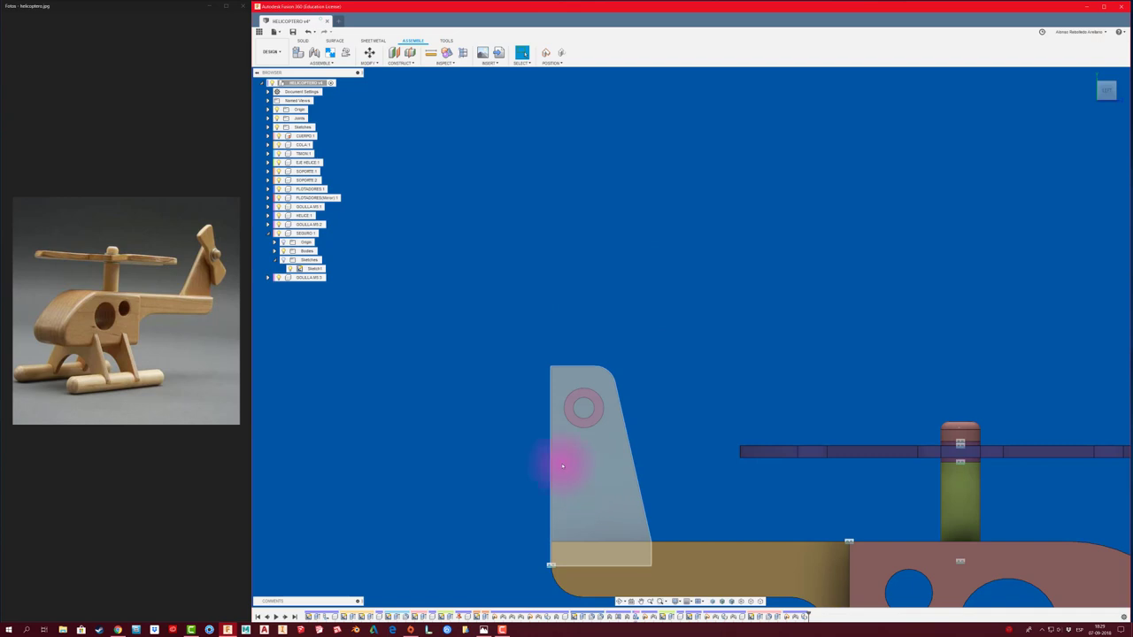
click(268, 233)
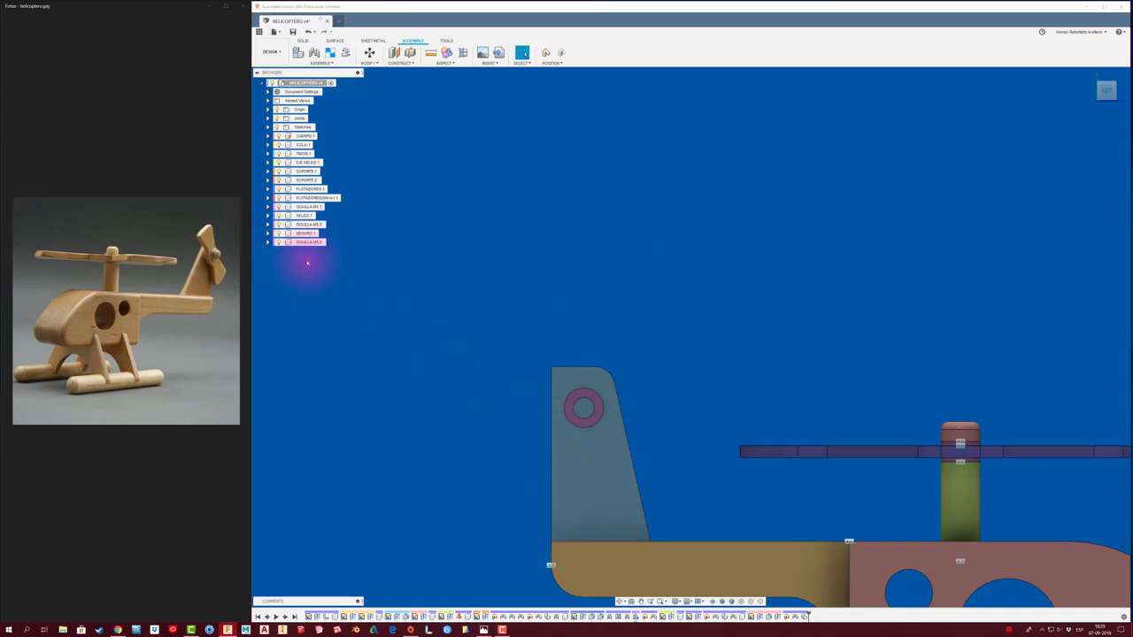
click(319, 154)
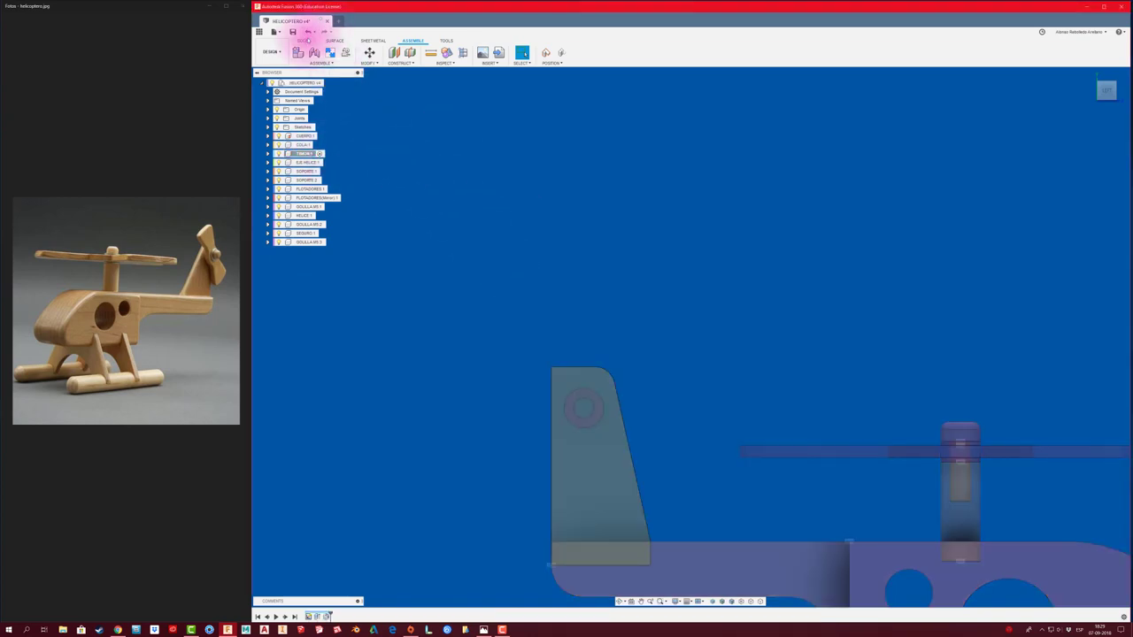
click(304, 40)
Sketch on the tail fin face, projecting the washer hole's outline
click(591, 429)
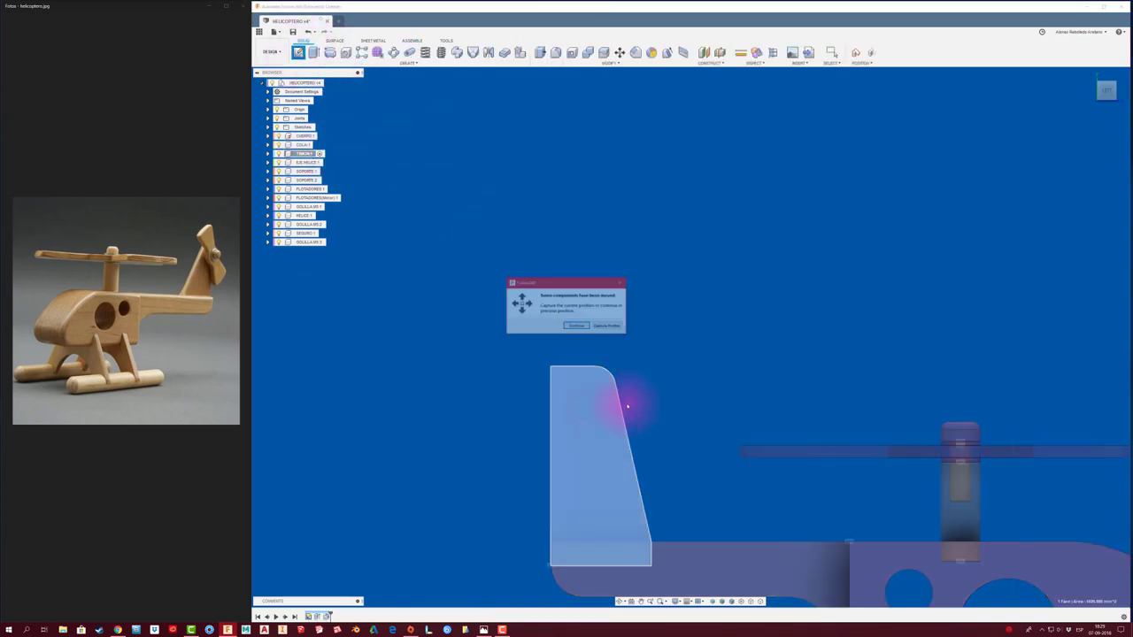
click(606, 325)
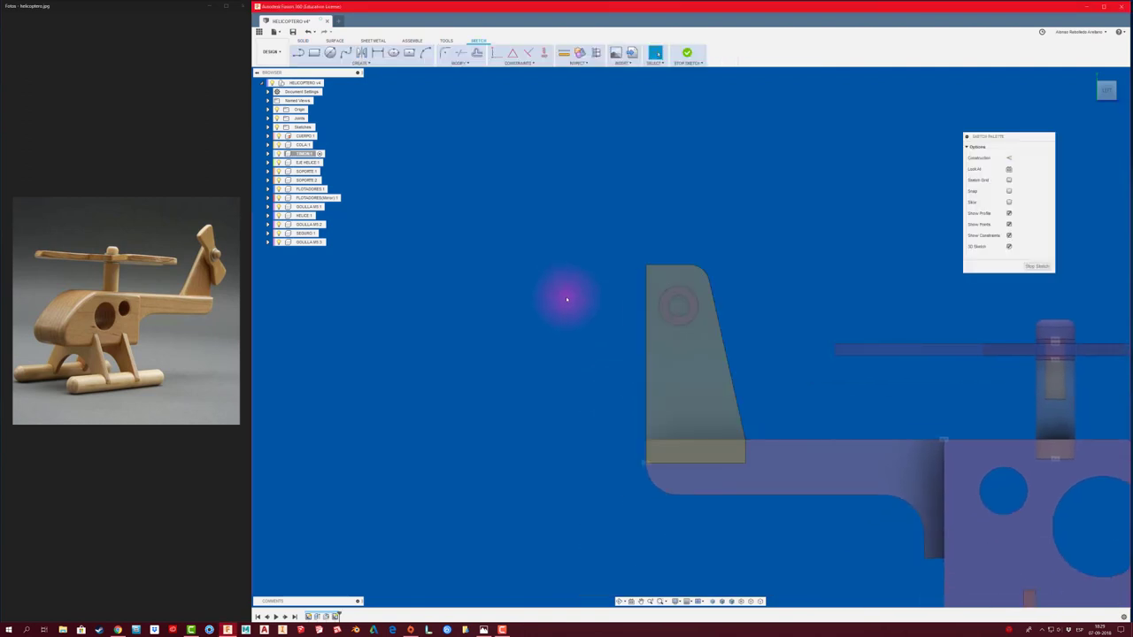
key(p)
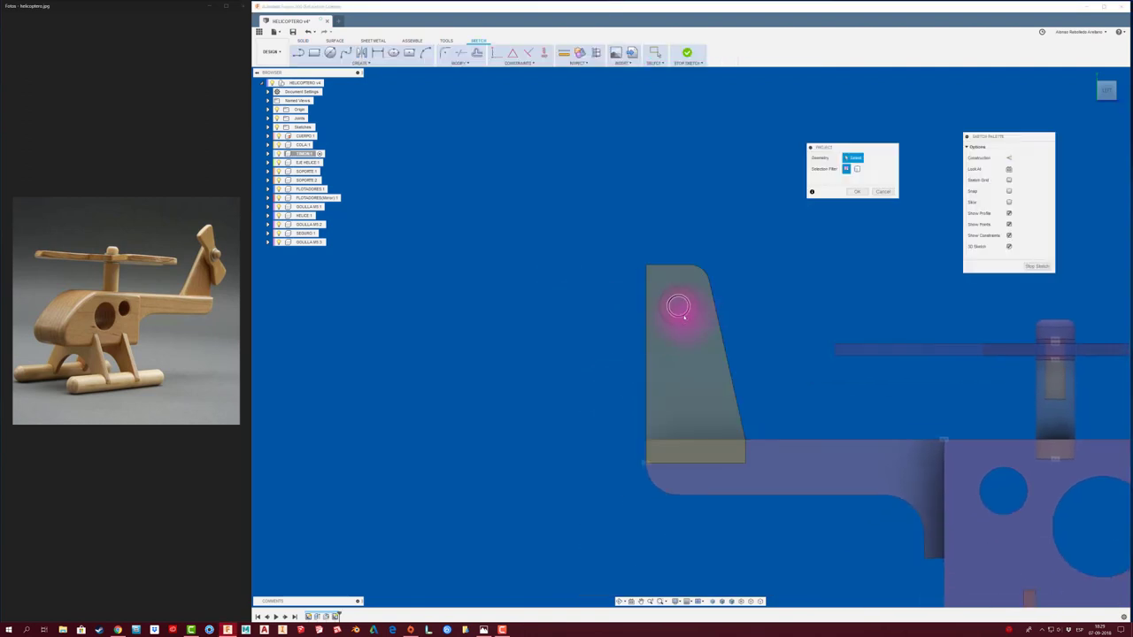
click(860, 192)
Extrude the projected circle through the tail fin and reactivate the HELICOPTERO assembly
key(e)
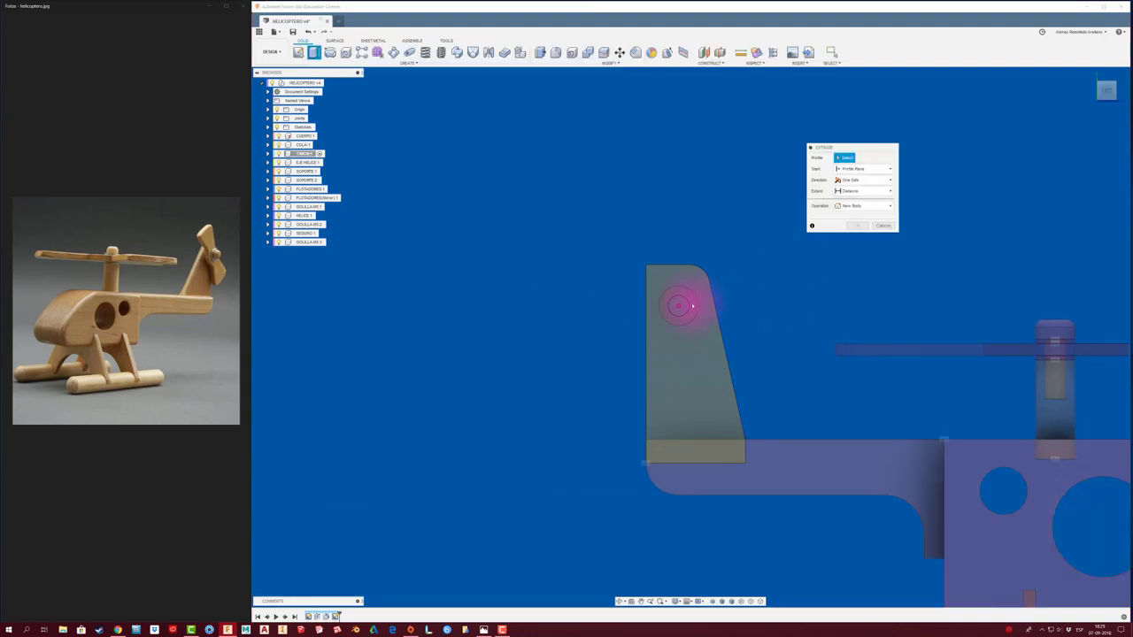
click(678, 306)
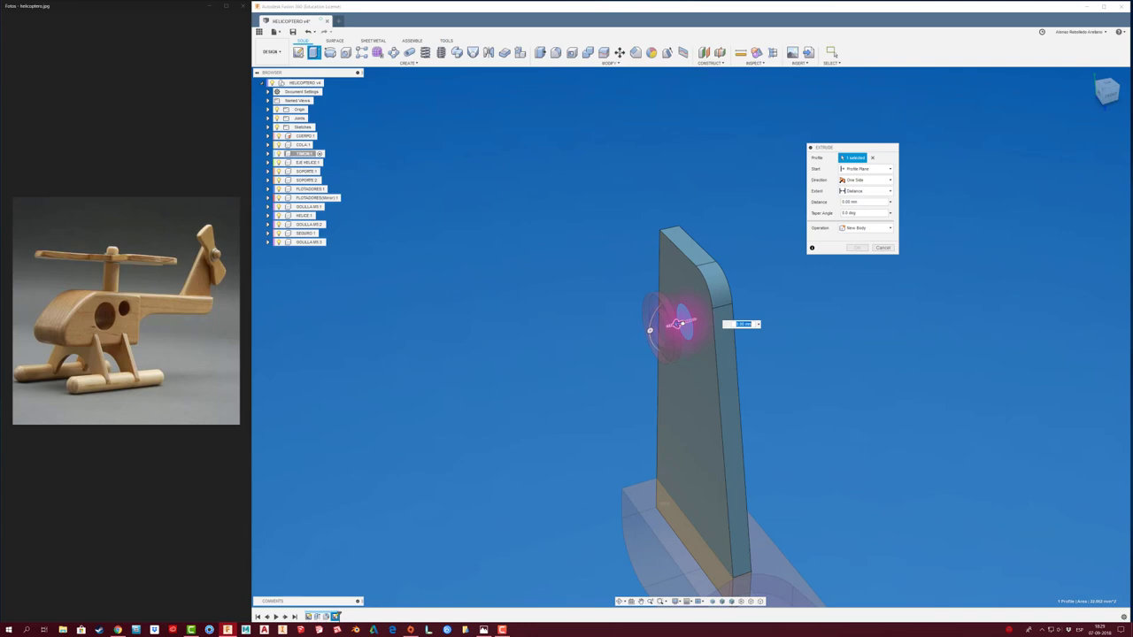
drag(678, 324, 796, 305)
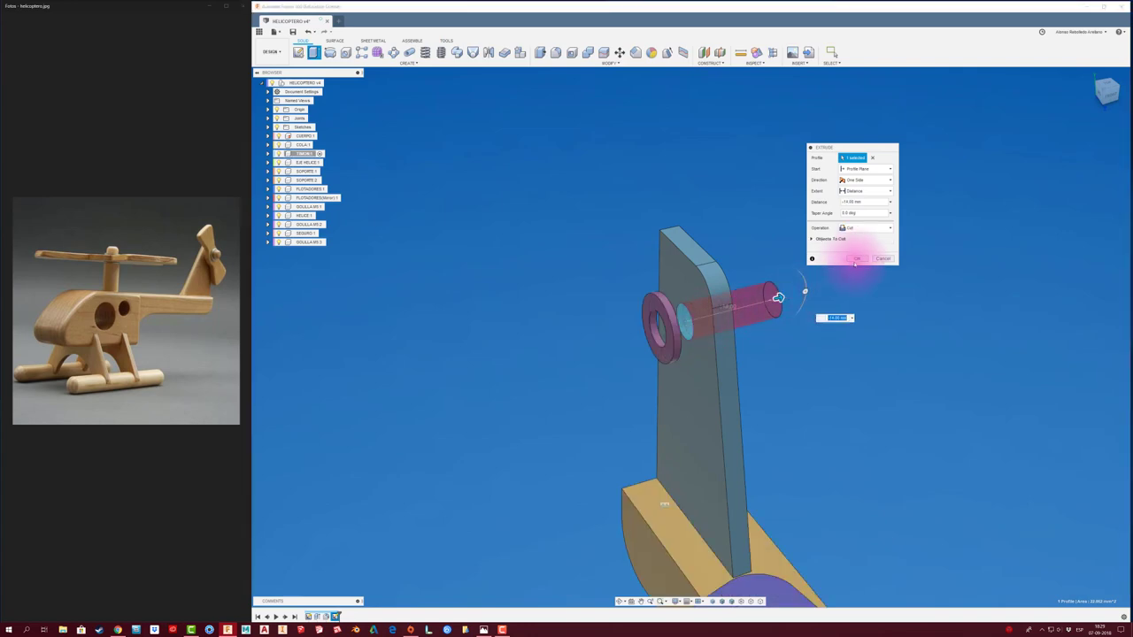
click(857, 247)
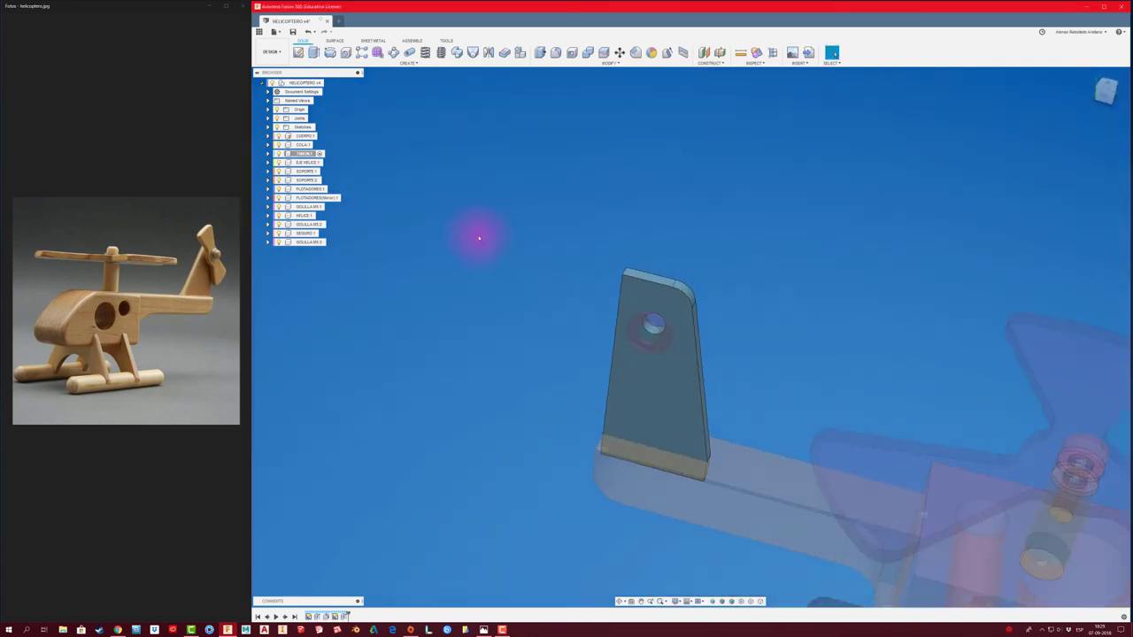
click(318, 83)
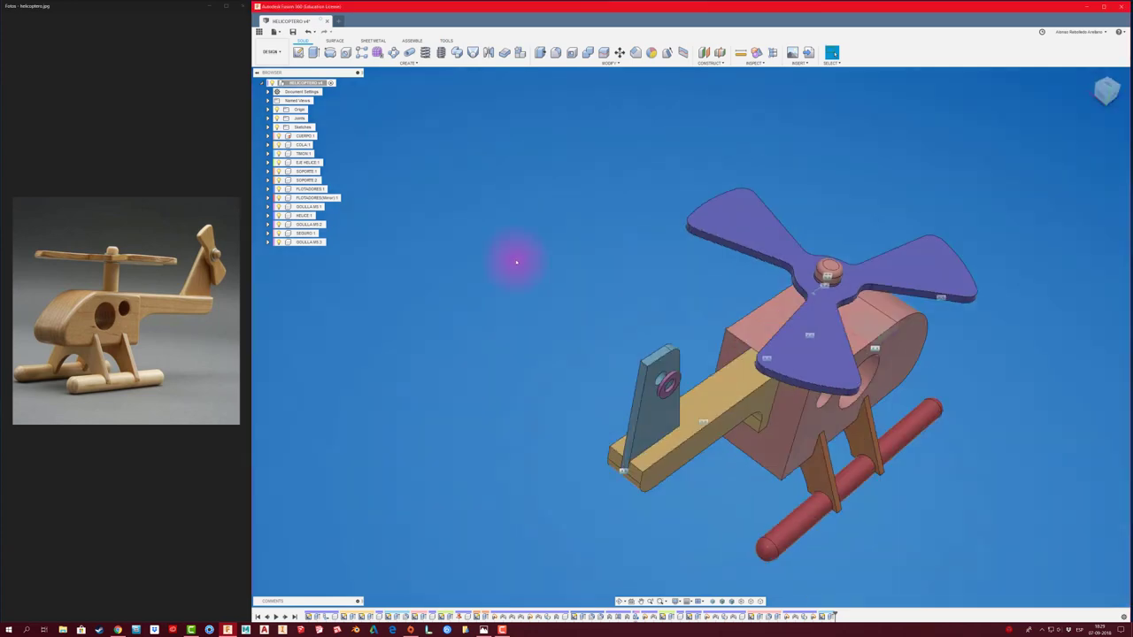
Orbit and zoom in on the tail fin and its washer, then open the ASSEMBLE tools
shift+middle_drag(516, 262, 722, 320)
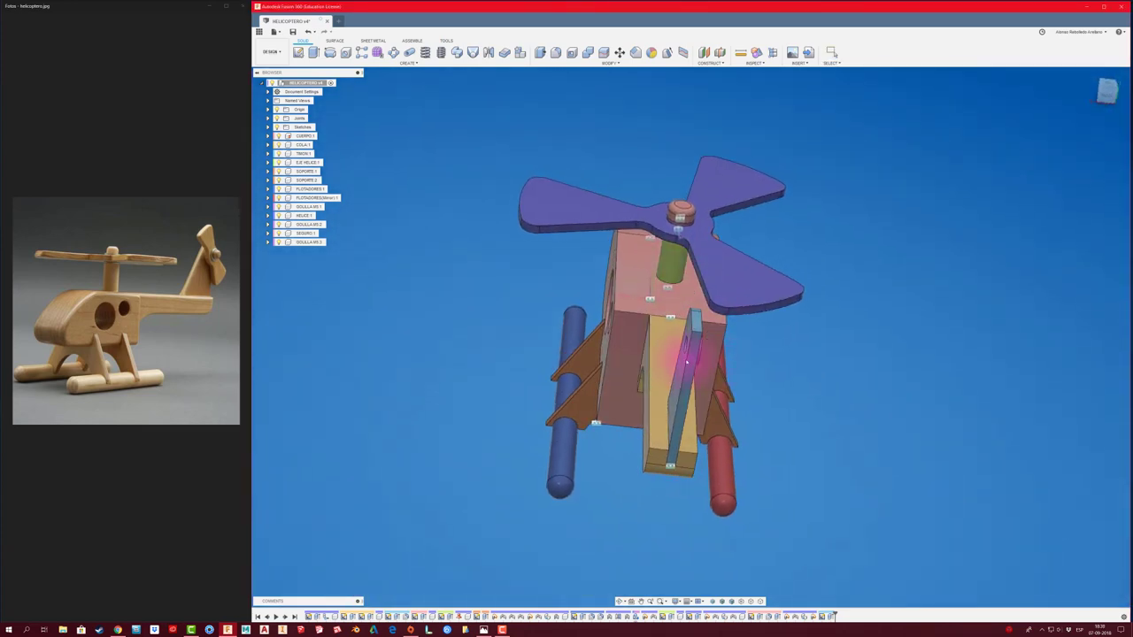
shift+middle_drag(661, 361, 729, 337)
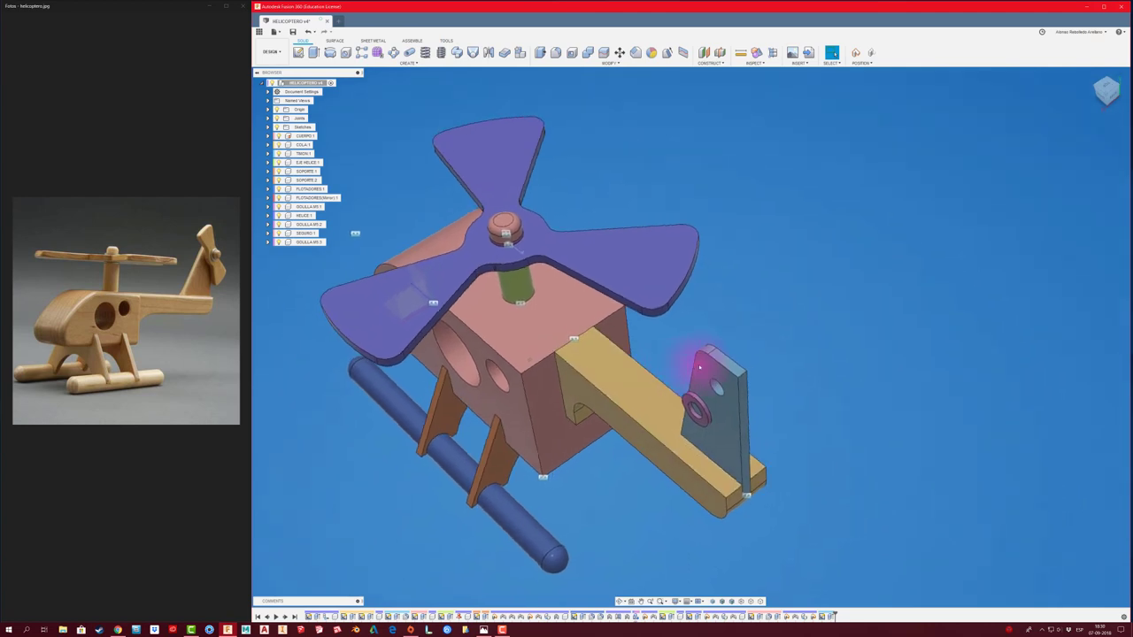
scroll(797, 328, up, 2)
scroll(797, 328, up, 2)
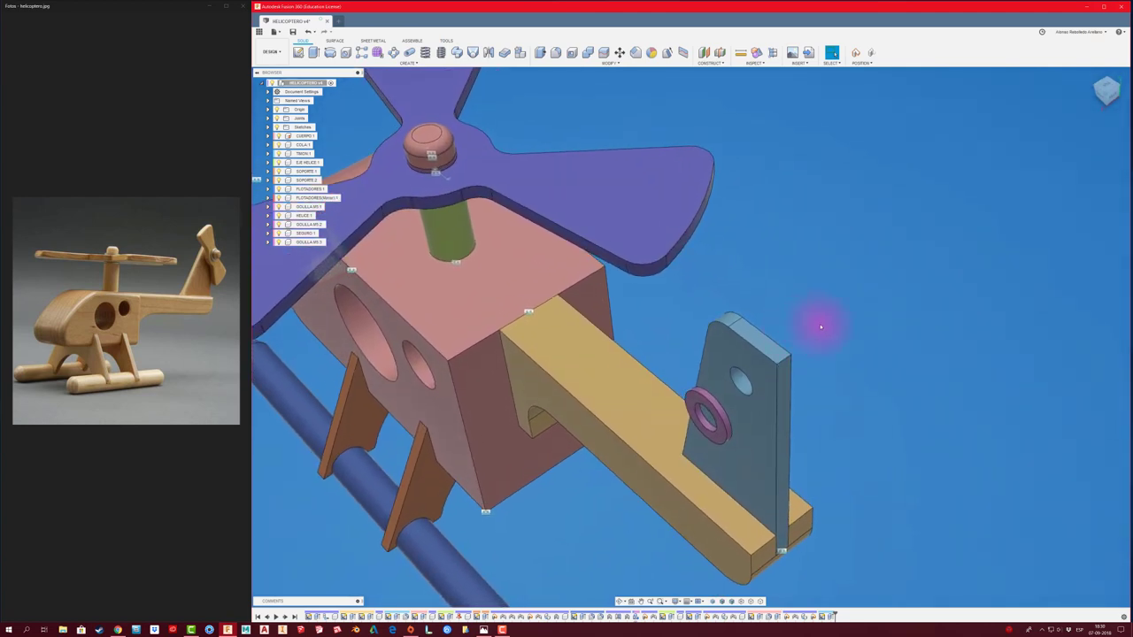
shift+middle_drag(820, 327, 788, 318)
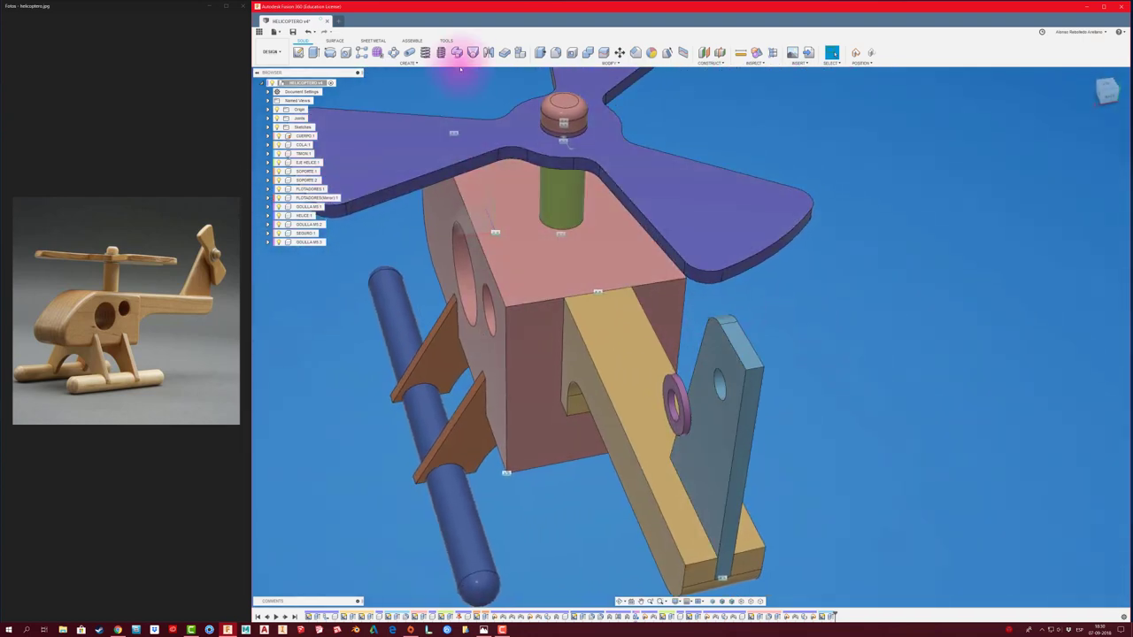
click(412, 41)
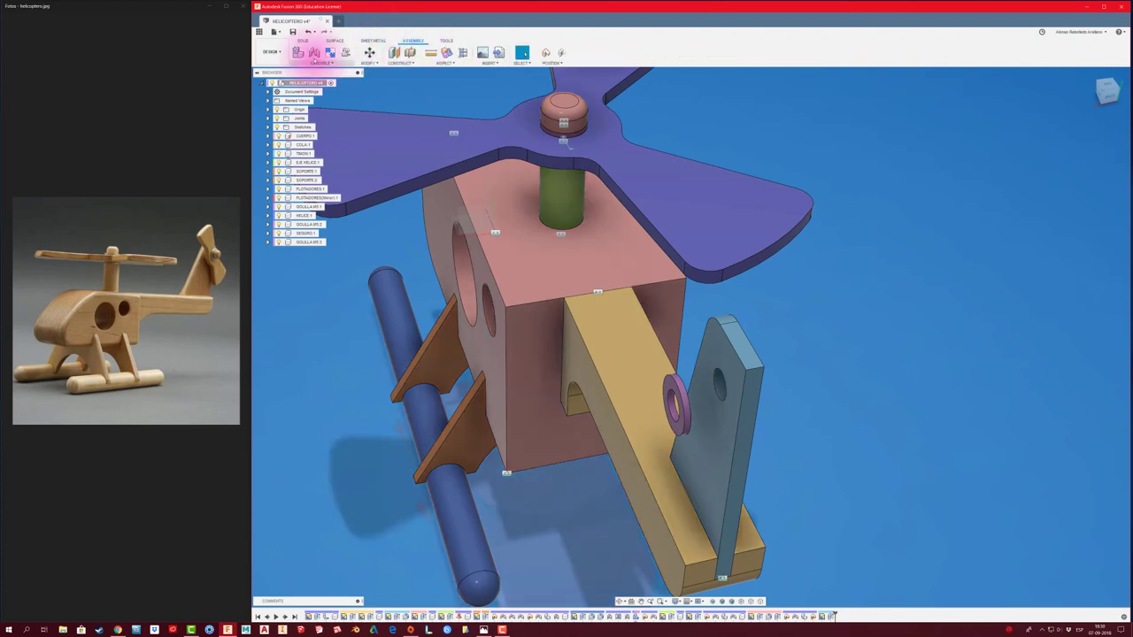
Create a rigid joint seating the washer into the tail fin's hole with the J shortcut
click(602, 327)
key(j)
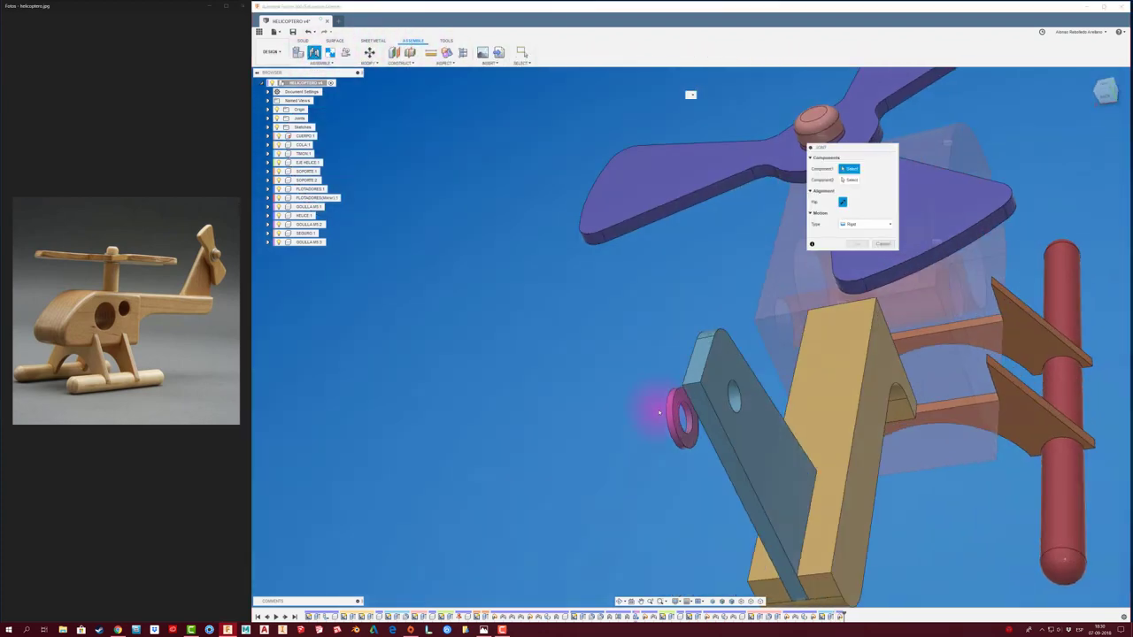
click(687, 434)
shift+middle_drag(688, 434, 707, 410)
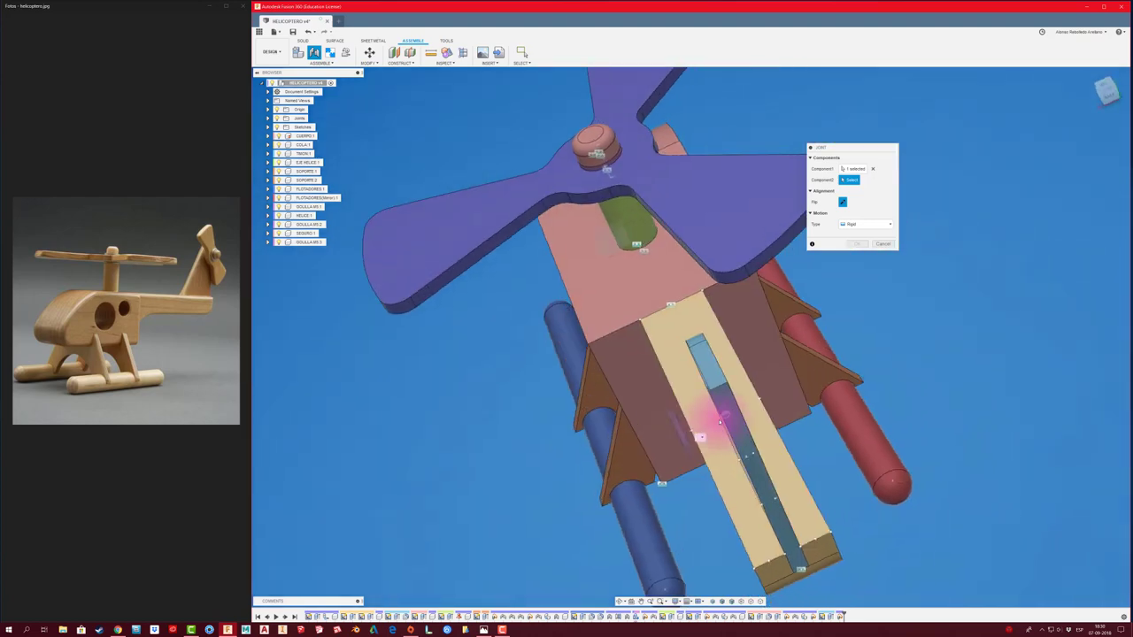
click(707, 410)
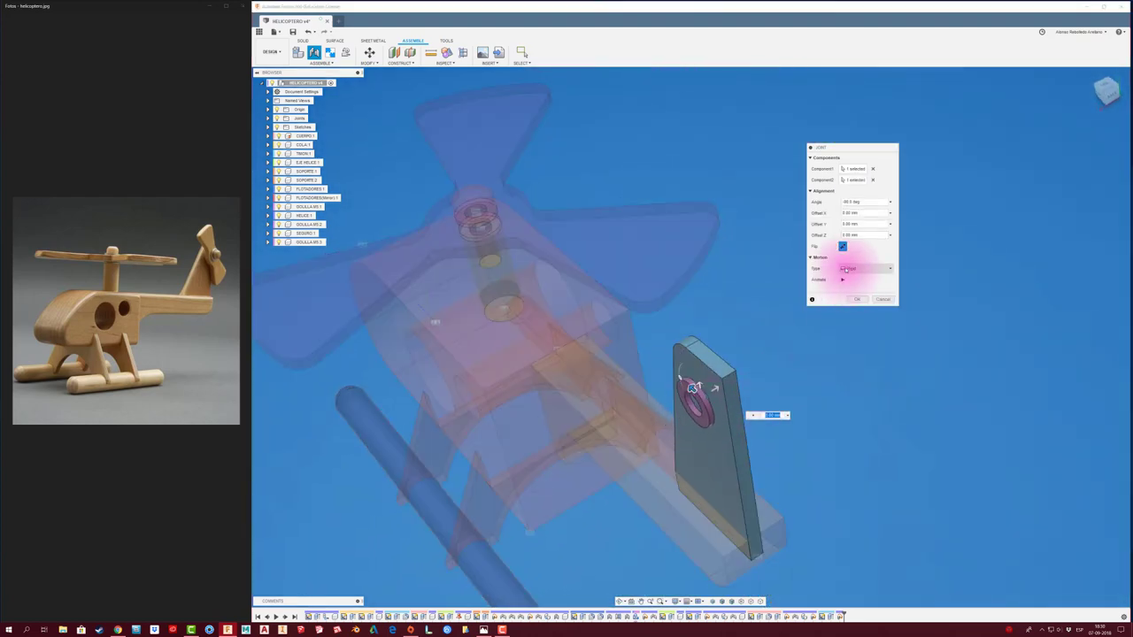
click(857, 299)
mouse_move(814, 346)
shift+middle_down()
mouse_move(801, 378)
mouse_move(718, 374)
mouse_move(749, 392)
mouse_move(713, 383)
mouse_move(811, 386)
mouse_move(814, 375)
mouse_move(751, 299)
mouse_move(803, 255)
shift+middle_up()
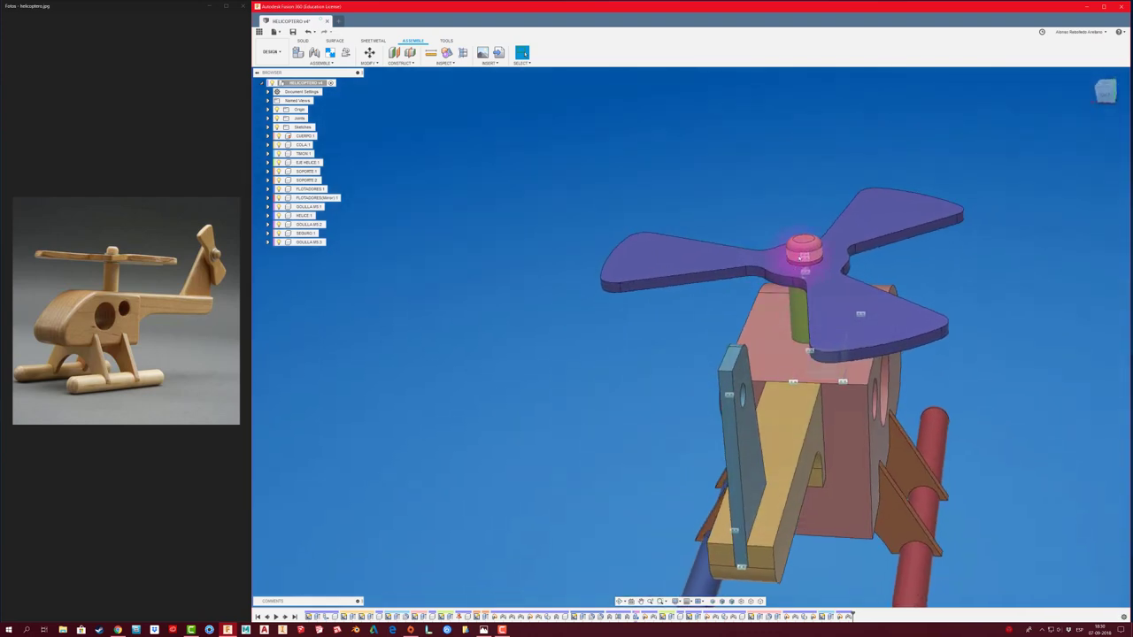
Copy the SEGURO pin, moving the copy 78 mm along X and rotating it 90° about Z
click(803, 255)
click(314, 234)
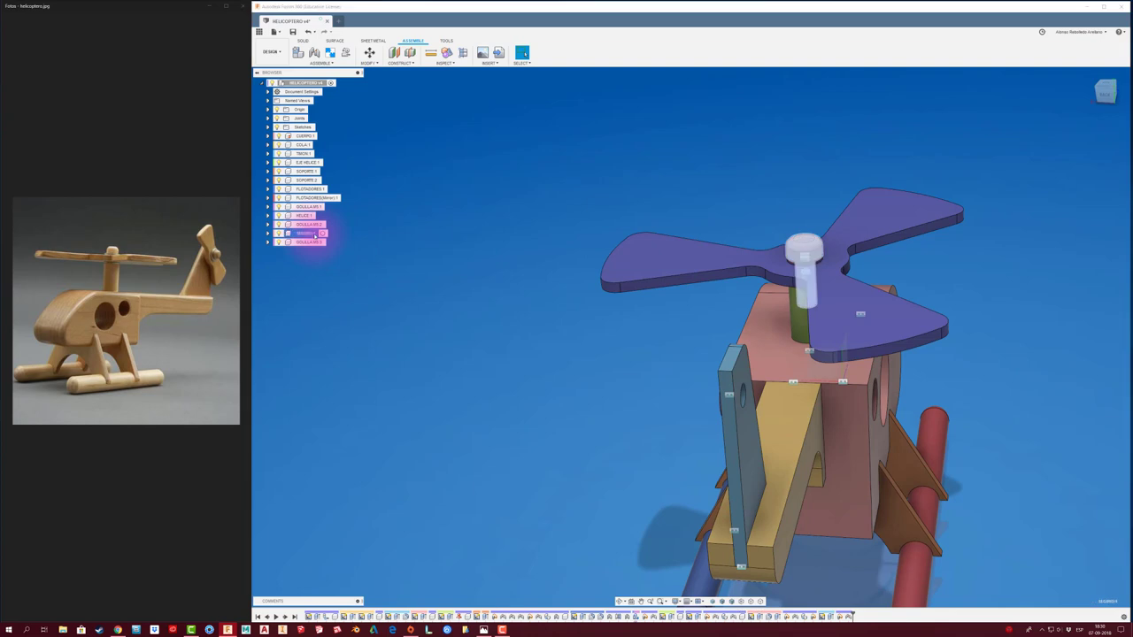
key(m)
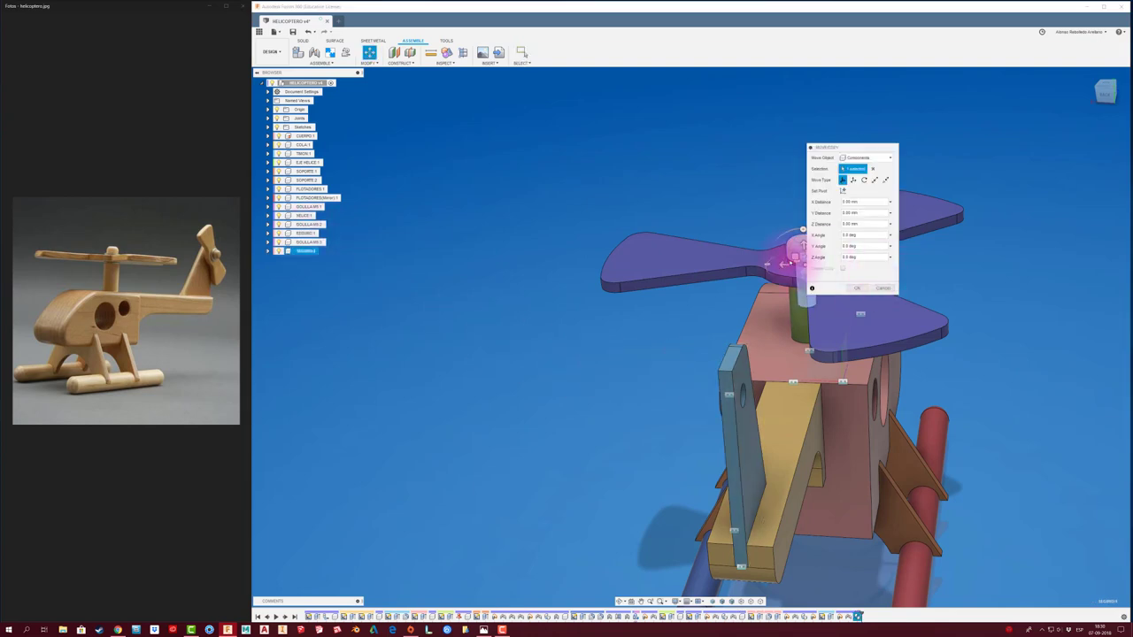
drag(783, 265, 515, 291)
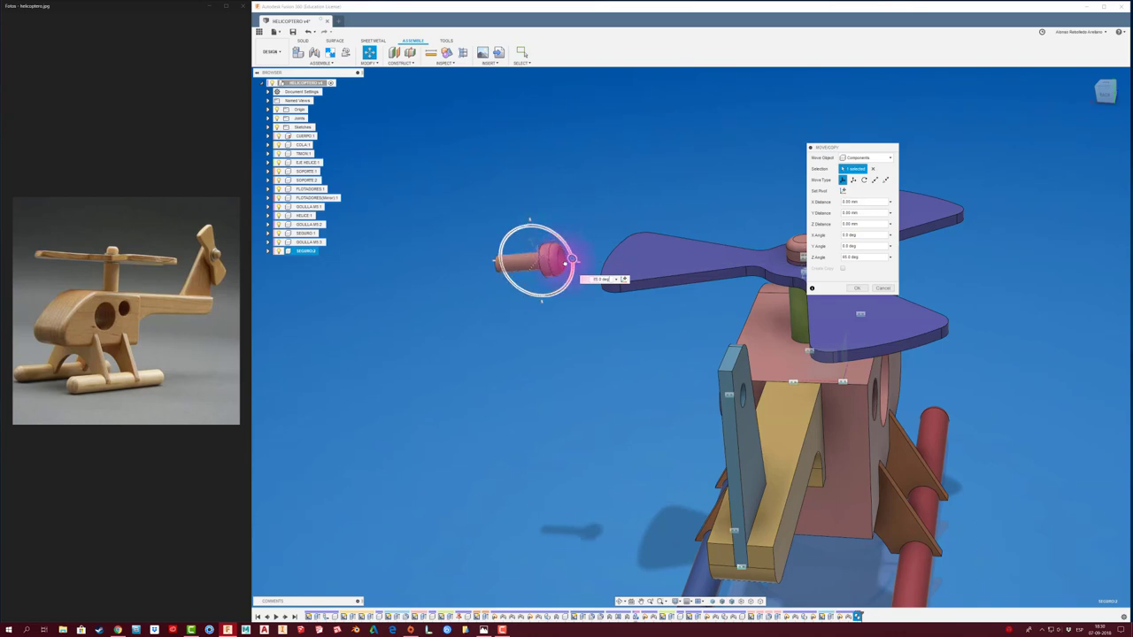
drag(571, 263, 834, 280)
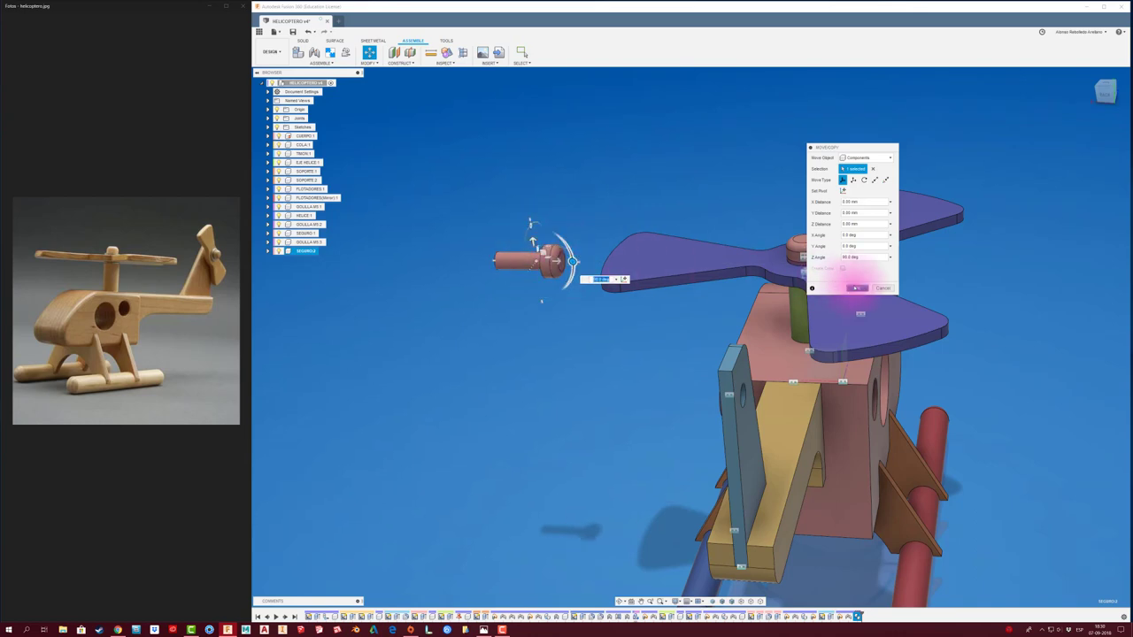
click(855, 288)
mouse_move(610, 372)
shift+middle_down()
mouse_move(632, 400)
mouse_move(528, 383)
mouse_move(505, 354)
mouse_move(501, 370)
shift+middle_up()
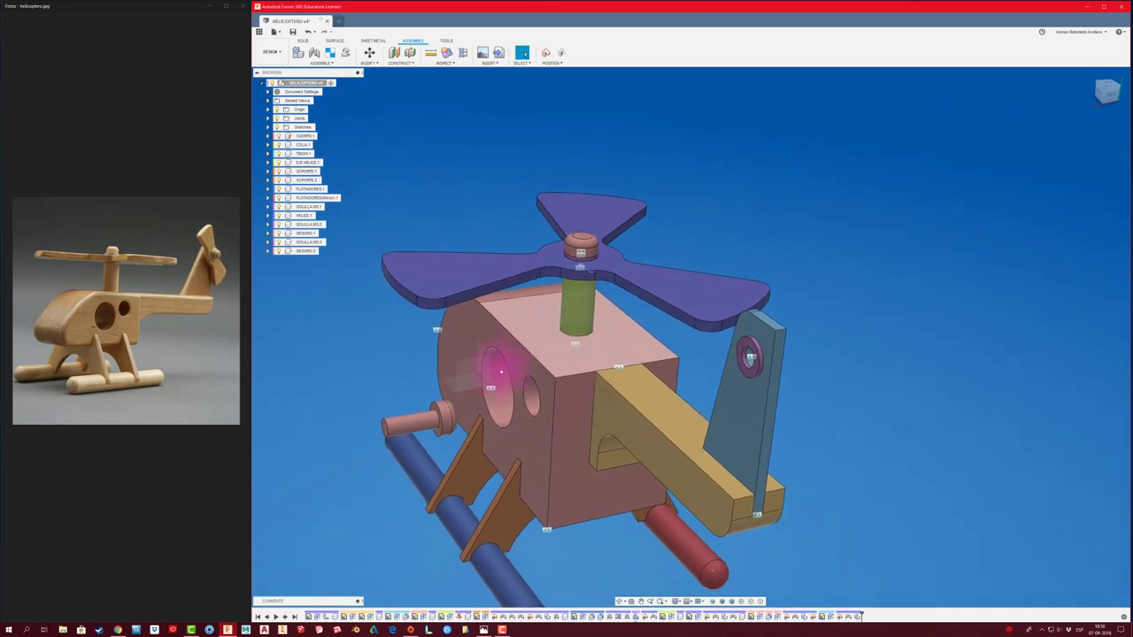
Joint the SEGURO:2 pin copy into the tail fin's hole
click(500, 370)
click(609, 326)
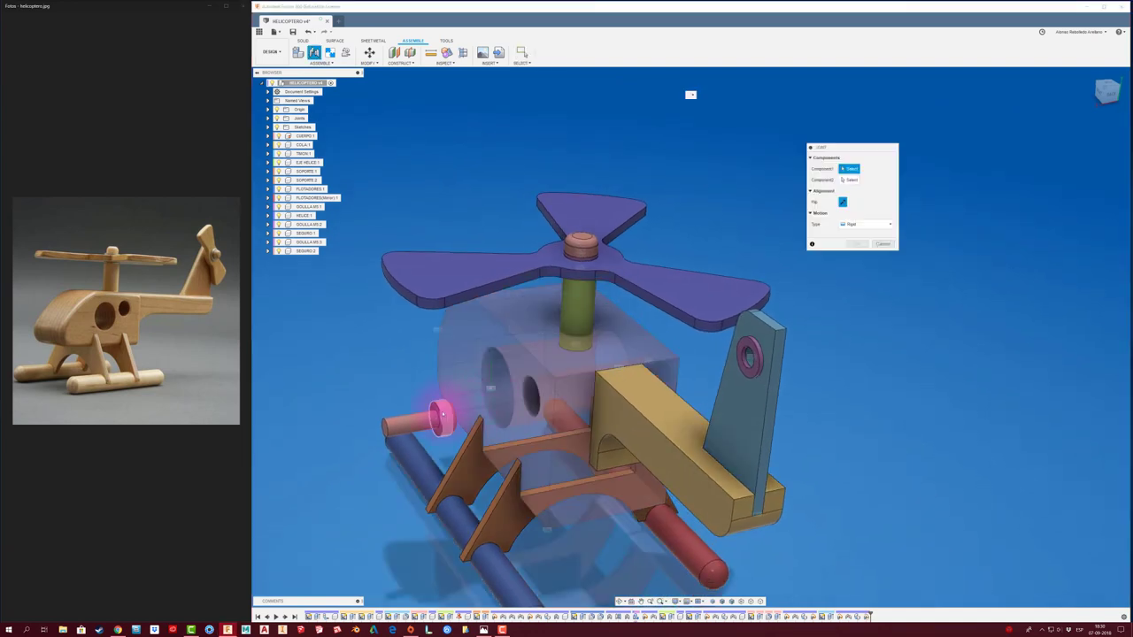
click(440, 413)
shift+middle_drag(443, 410, 619, 357)
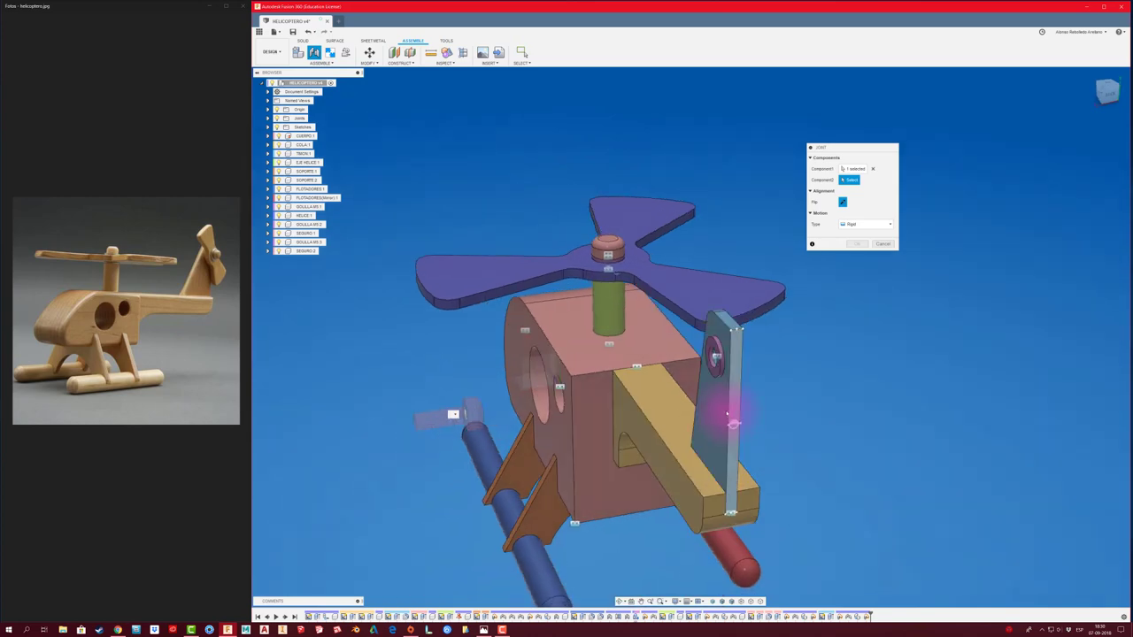
click(618, 357)
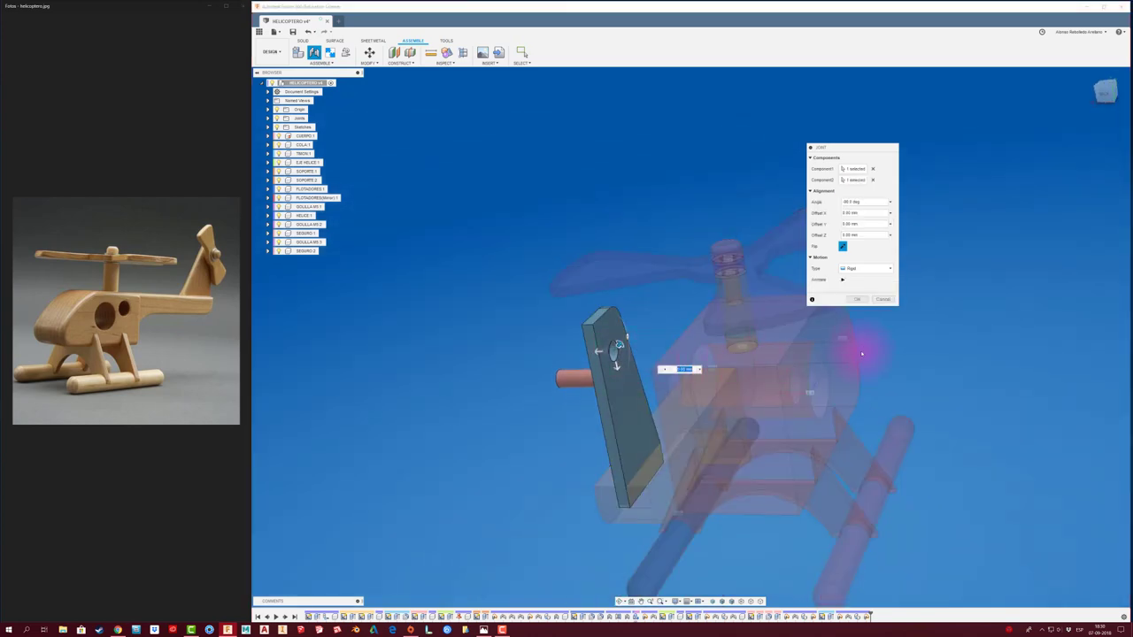
click(859, 300)
shift+middle_drag(792, 369, 755, 344)
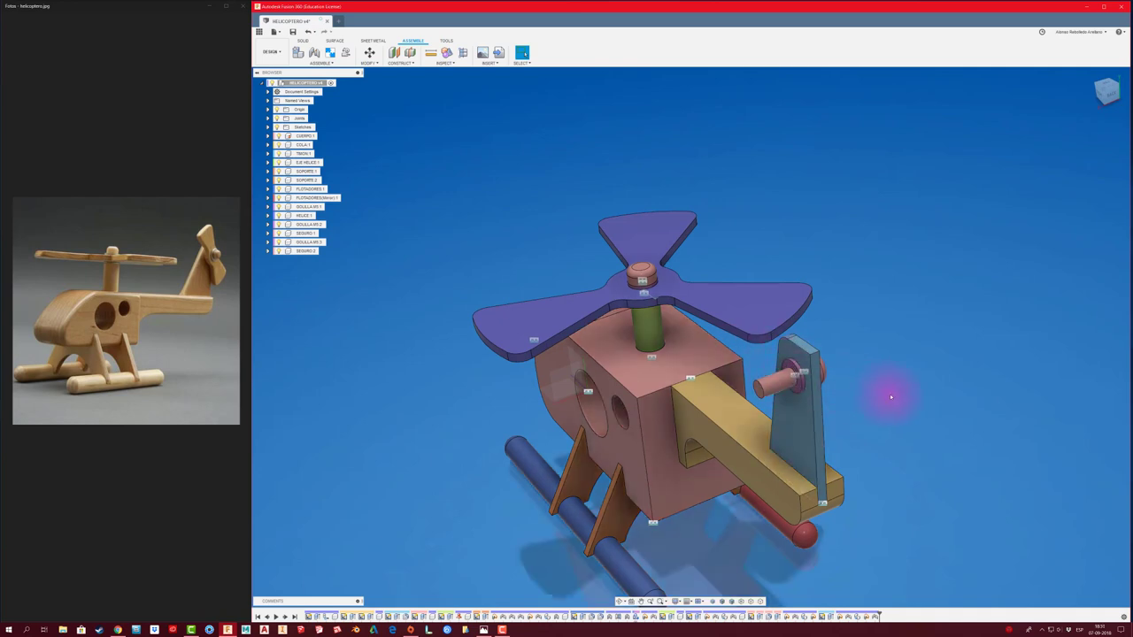
Fillet the free end edge of SEGURO:2 at 2 mm, then reactivate the top-level assembly
mouse_move(889, 393)
shift+middle_down()
mouse_move(413, 262)
mouse_move(260, 263)
shift+middle_up()
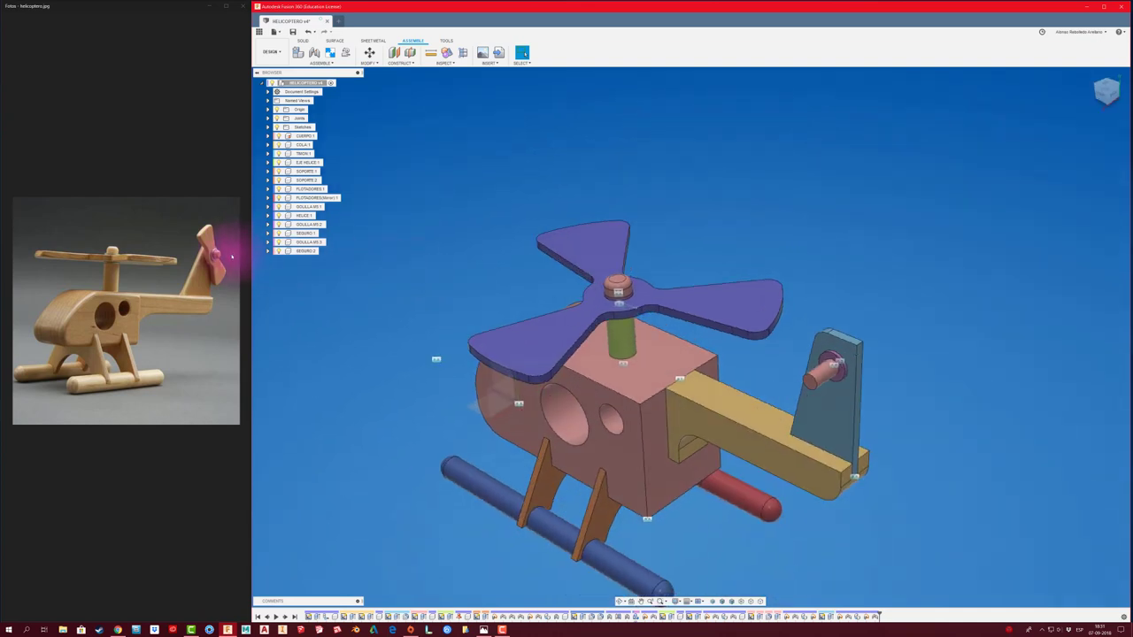
scroll(807, 377, up, 2)
scroll(789, 378, up, 2)
scroll(777, 385, up, 2)
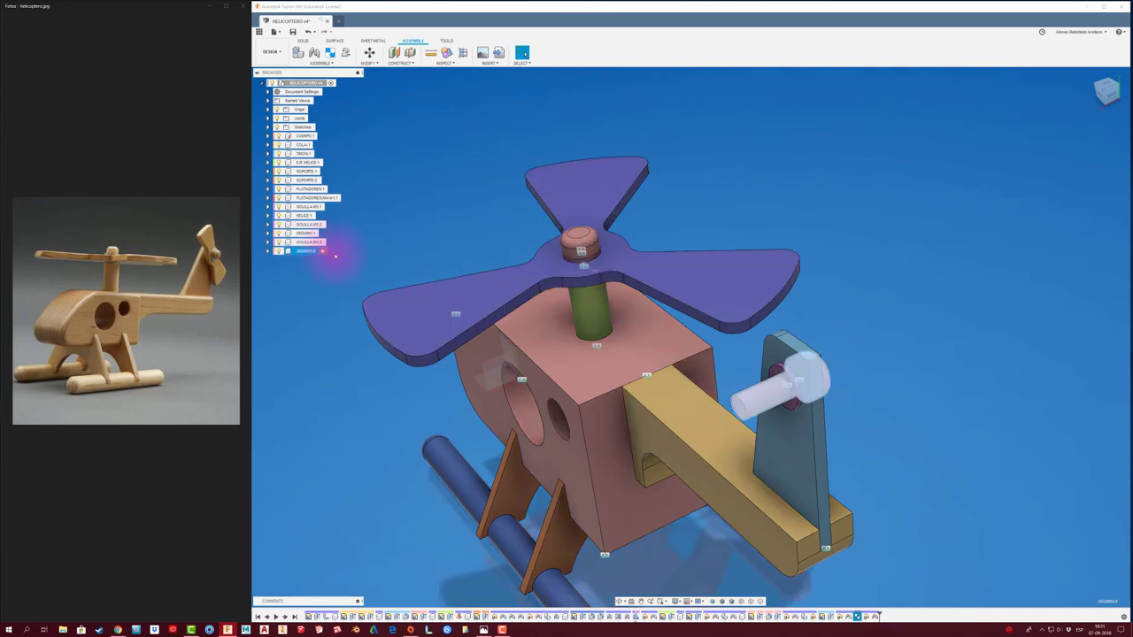
click(324, 251)
click(303, 41)
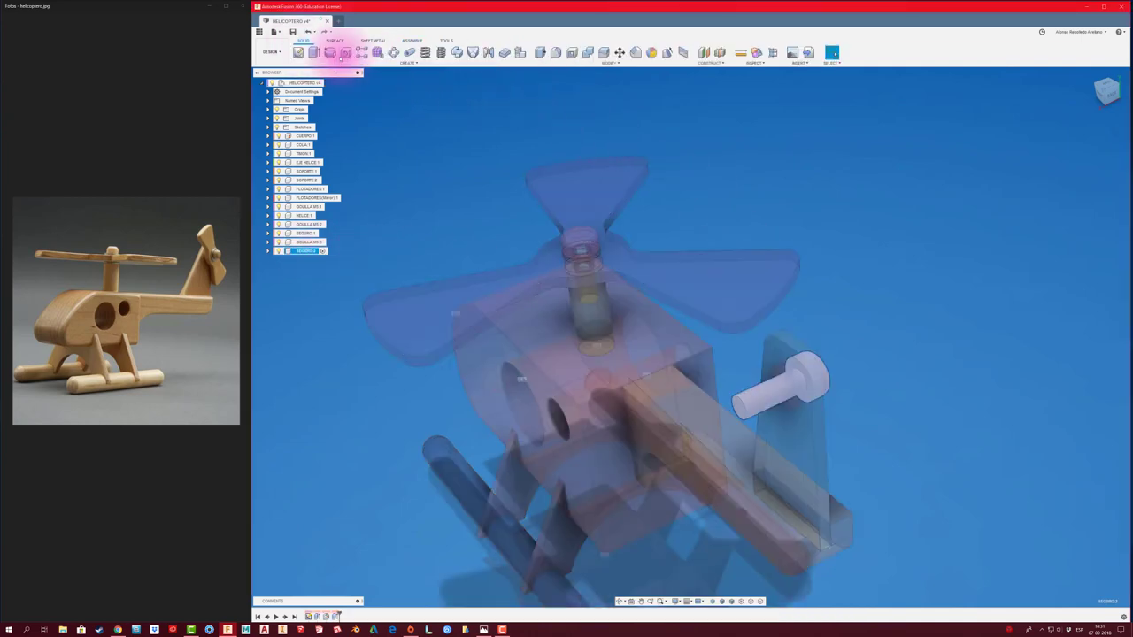
click(556, 53)
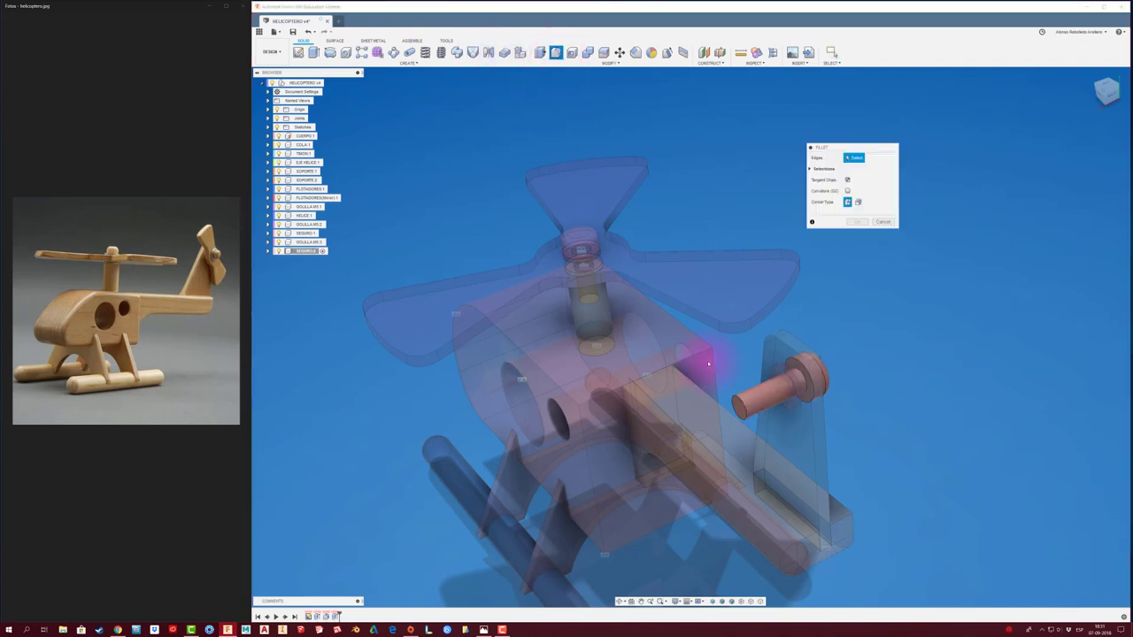
click(741, 405)
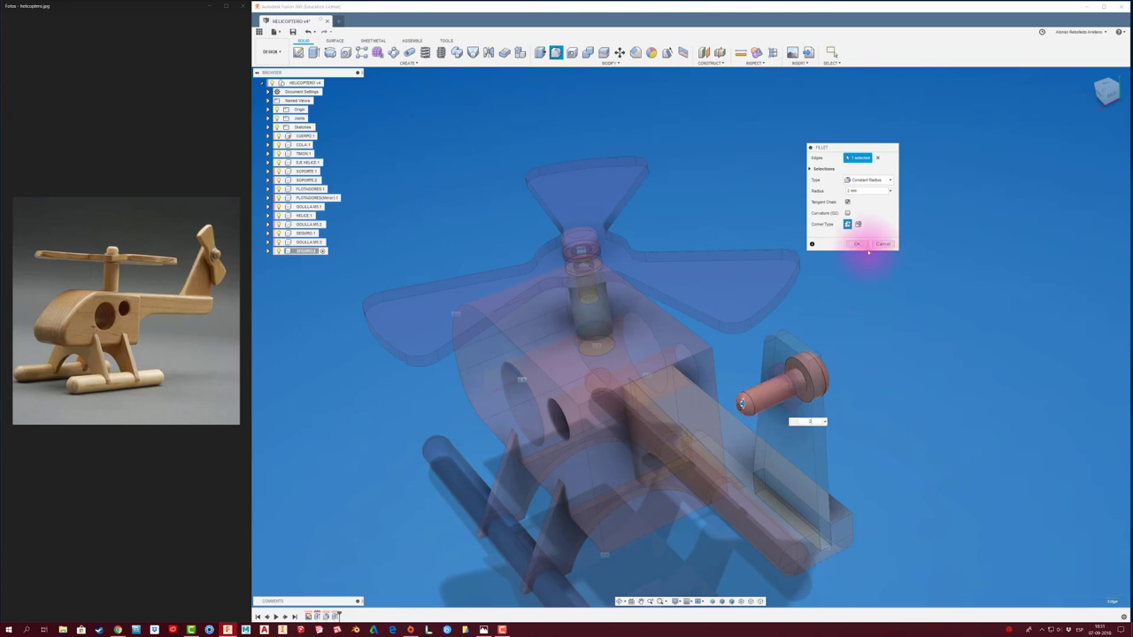
click(856, 245)
mouse_move(880, 328)
shift+middle_down()
mouse_move(597, 323)
mouse_move(791, 336)
mouse_move(780, 233)
shift+middle_up()
click(329, 83)
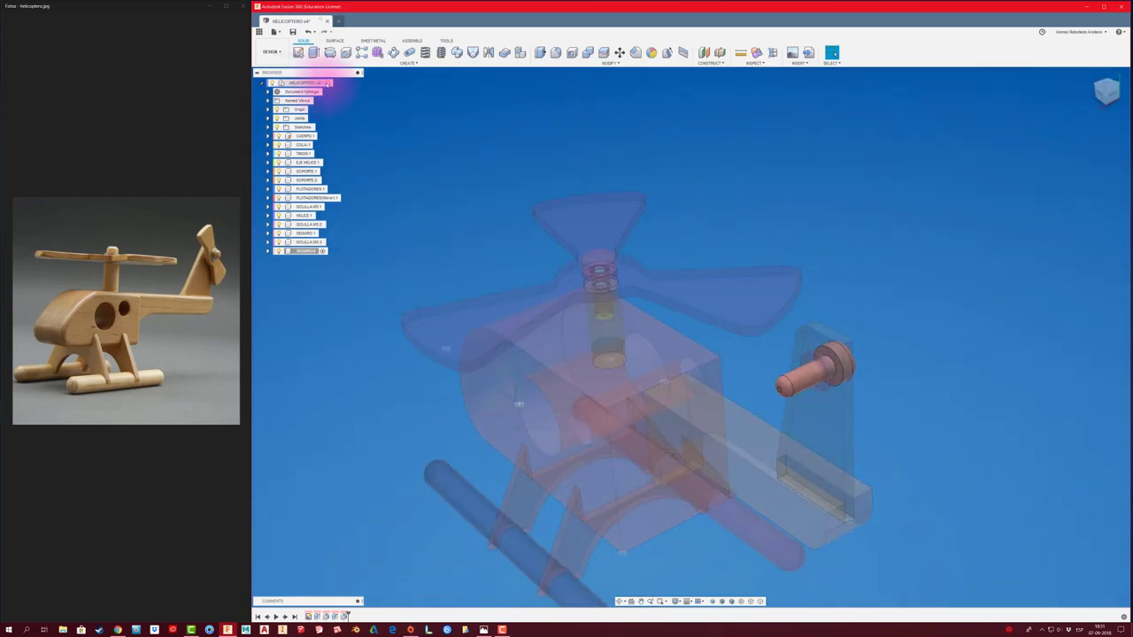
shift+middle_drag(396, 125, 901, 430)
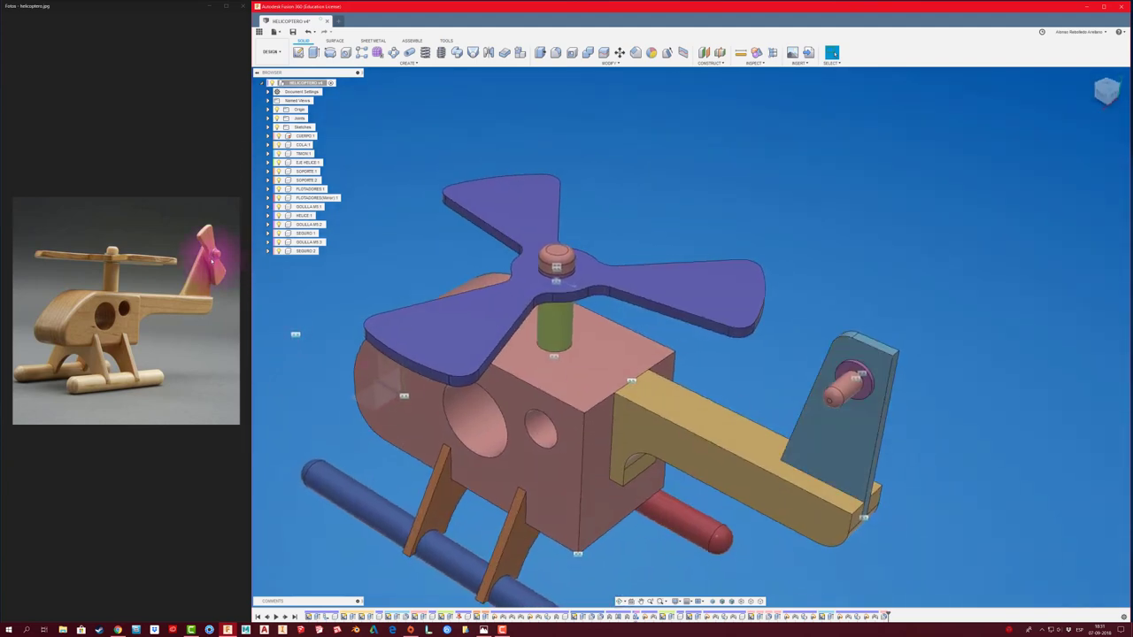
Create a new component under the root assembly and begin renaming it
mouse_move(784, 253)
shift+middle_down()
mouse_move(809, 310)
mouse_move(312, 88)
shift+middle_up()
right_click(316, 85)
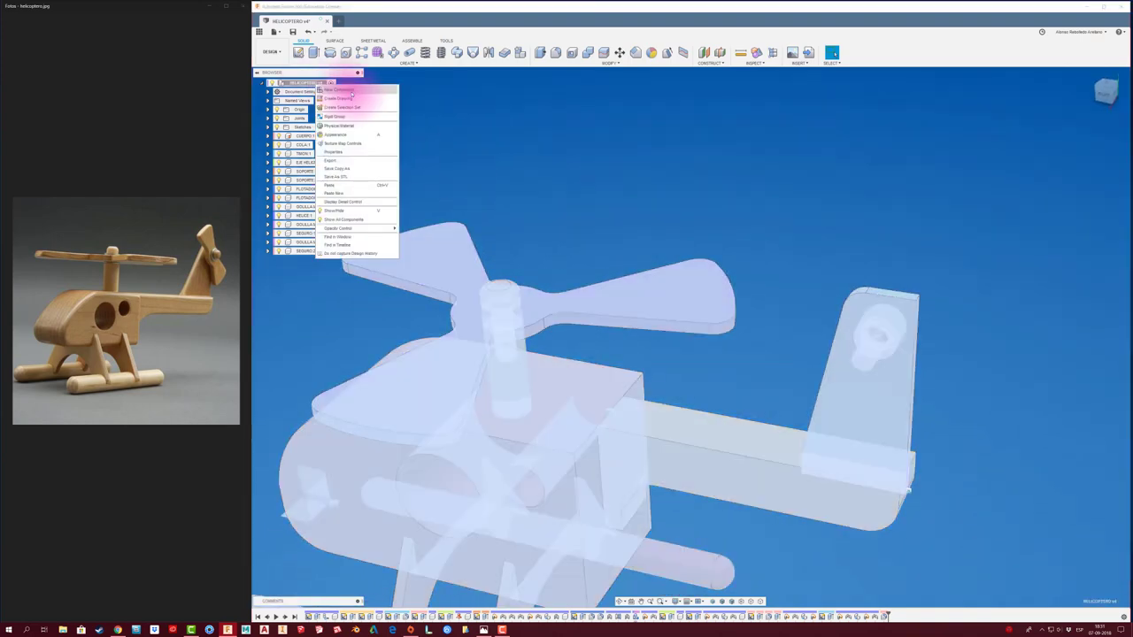
click(345, 90)
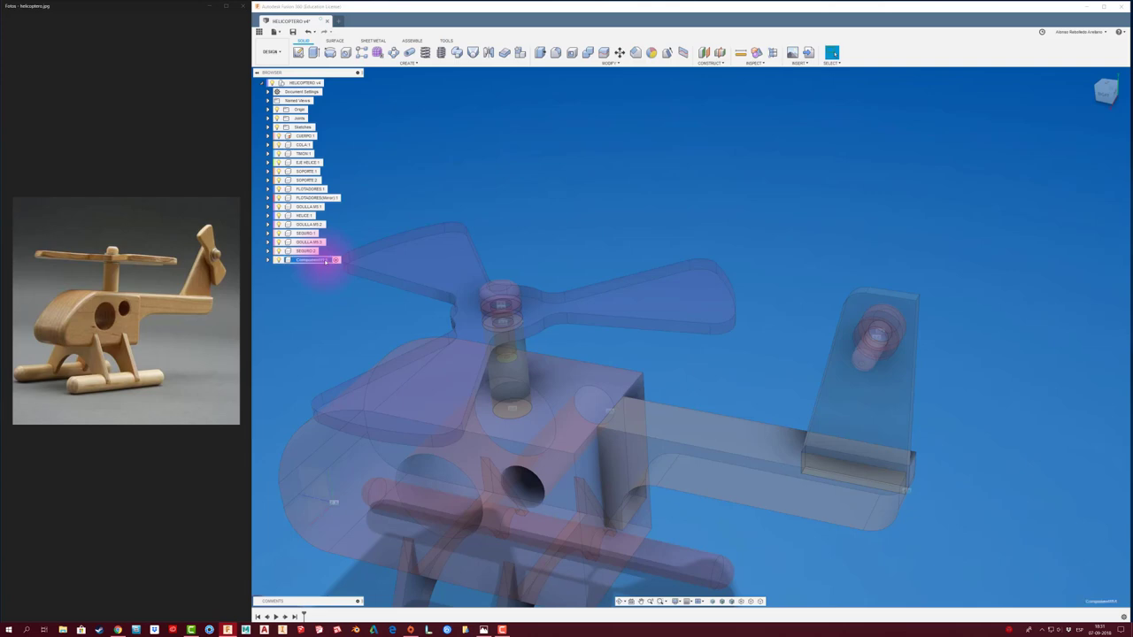
key(e)
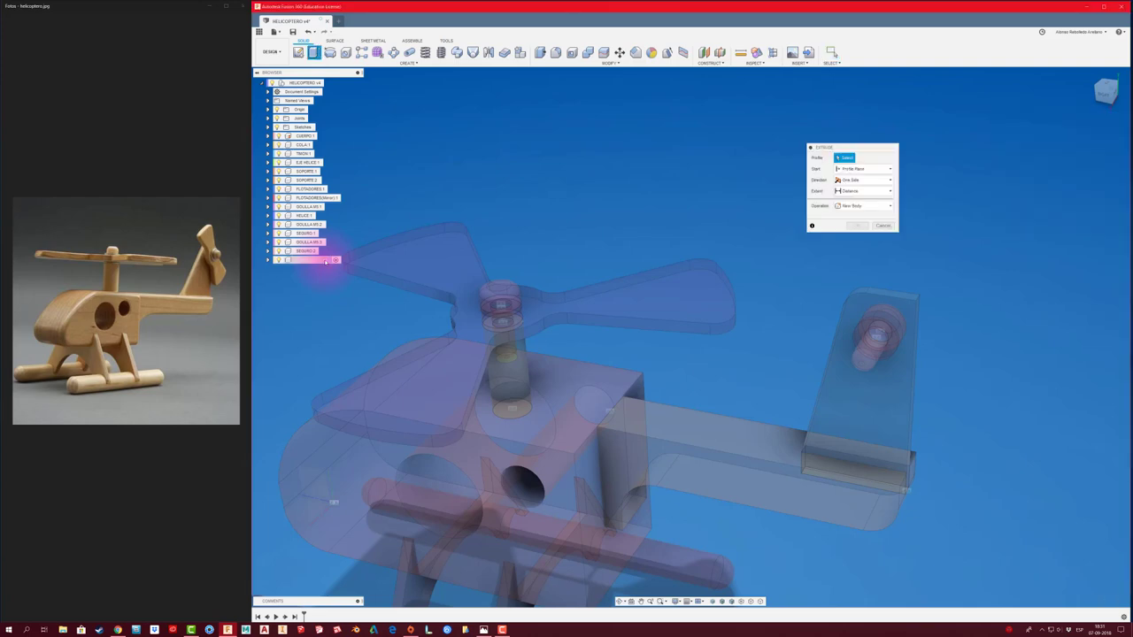
click(882, 226)
double_click(327, 259)
text(HELICE TRASERA)
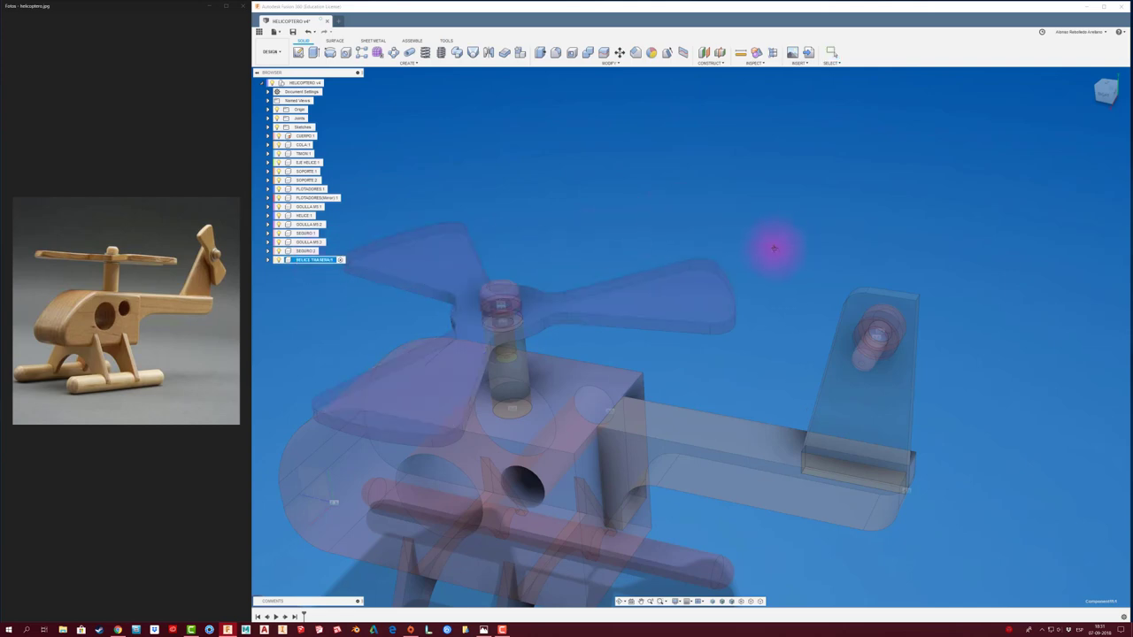
Name the component HELICE TRASERA and start a sketch on the tail fin face
click(771, 245)
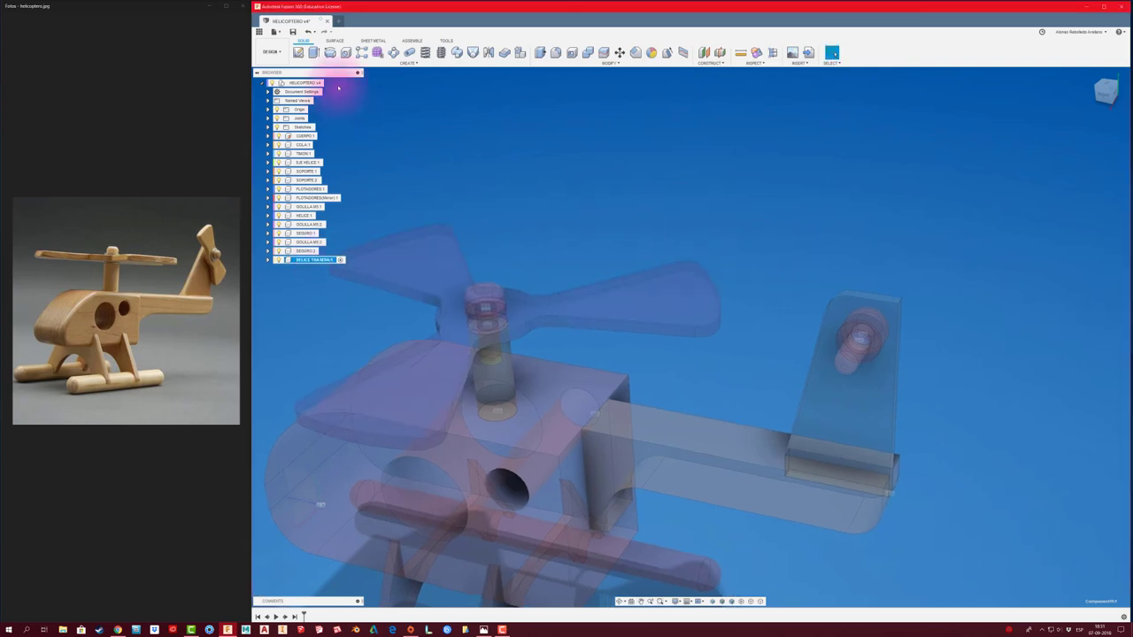
mouse_move(734, 253)
shift+middle_down()
mouse_move(746, 379)
mouse_move(773, 399)
shift+middle_up()
click(772, 399)
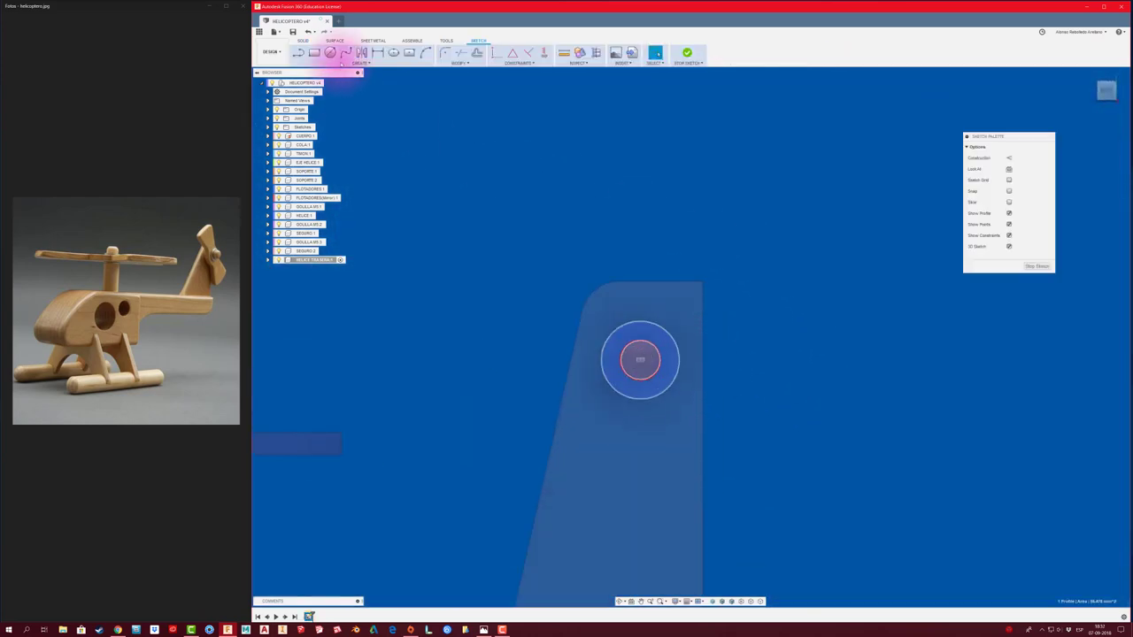
Draw a circle centred on the pin hole and dimension it to 6 mm diameter
click(330, 52)
click(642, 361)
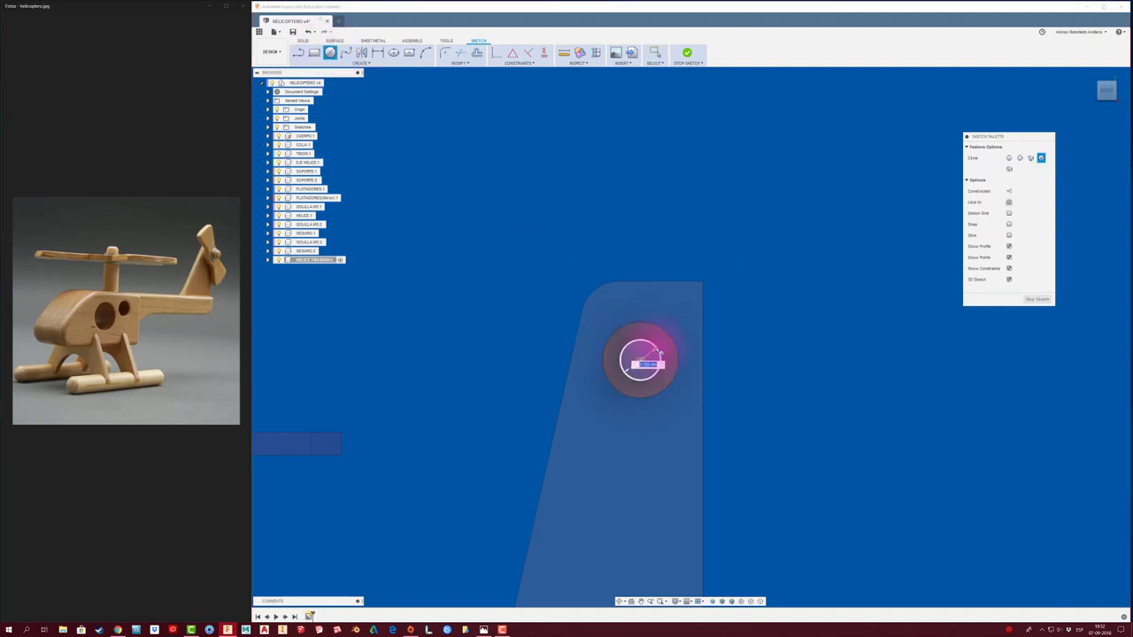
key(Return)
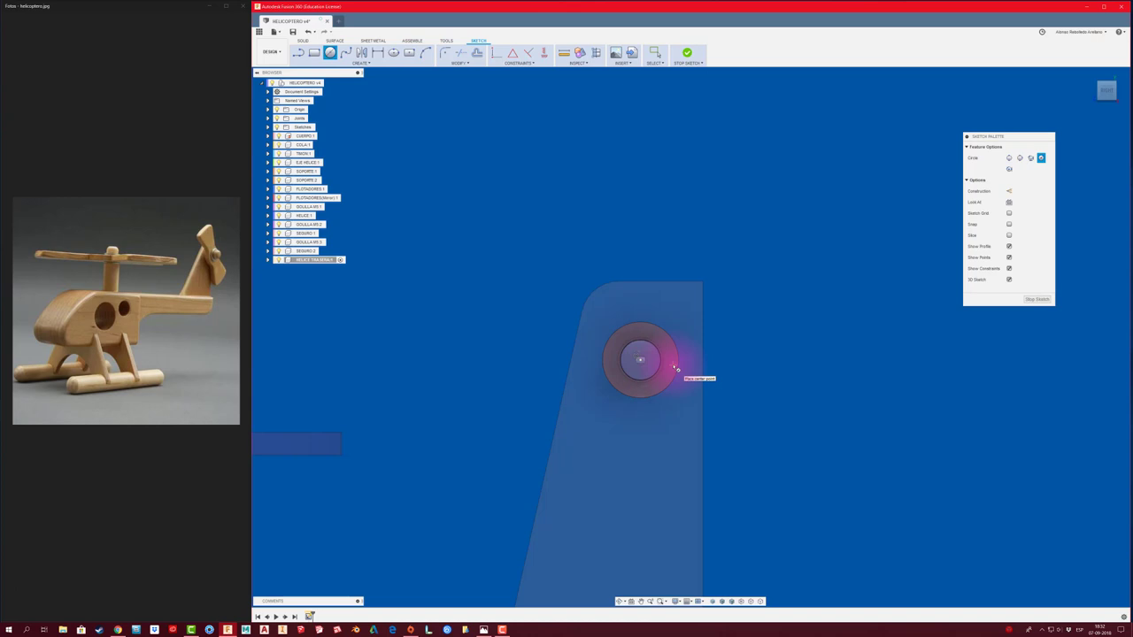
key(d)
click(657, 367)
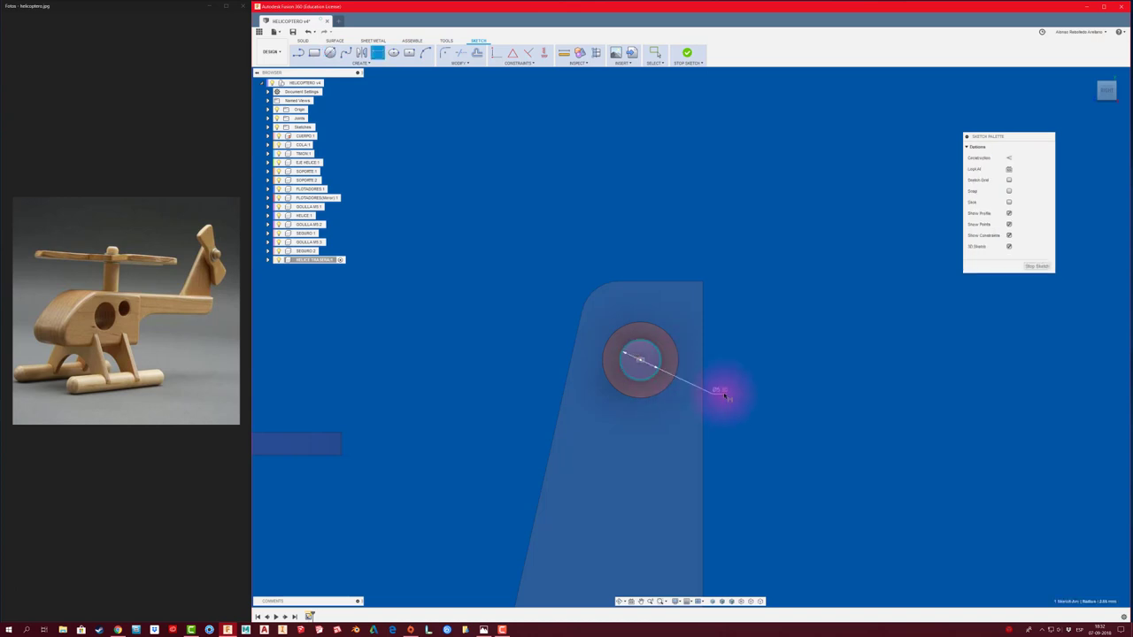
click(726, 395)
text(6)
key(Return)
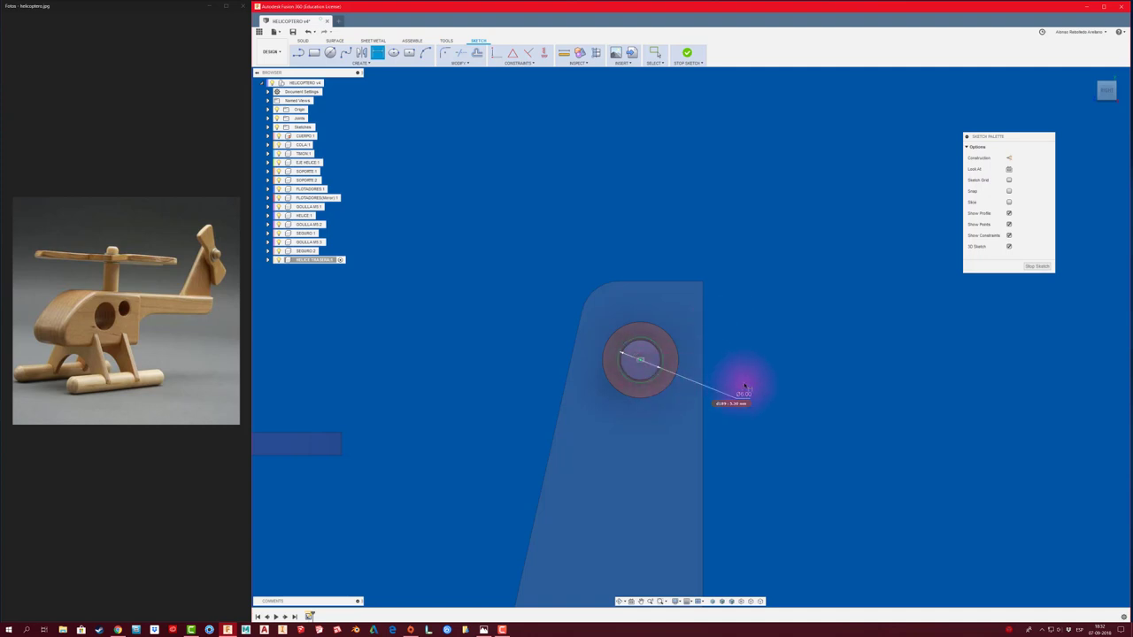
Add a concentric circle of 15 mm diameter
key(c)
click(642, 361)
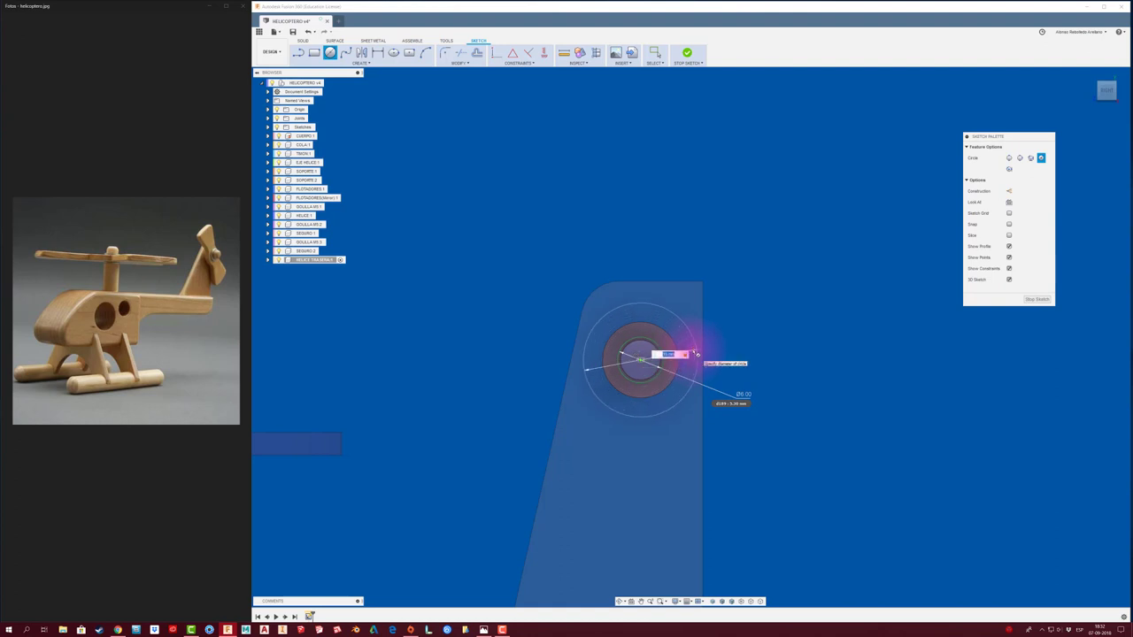
text(15)
key(Return)
key(Escape)
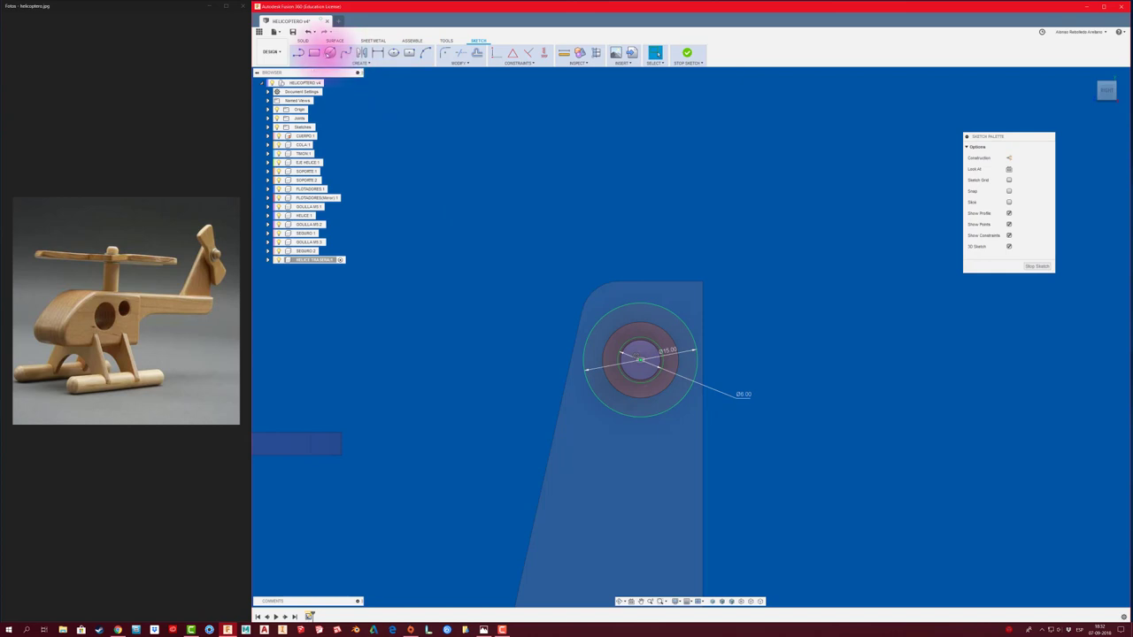
Add a large concentric outer circle dimensioned to 42 mm diameter
click(330, 52)
click(640, 360)
scroll(699, 286, down, 2)
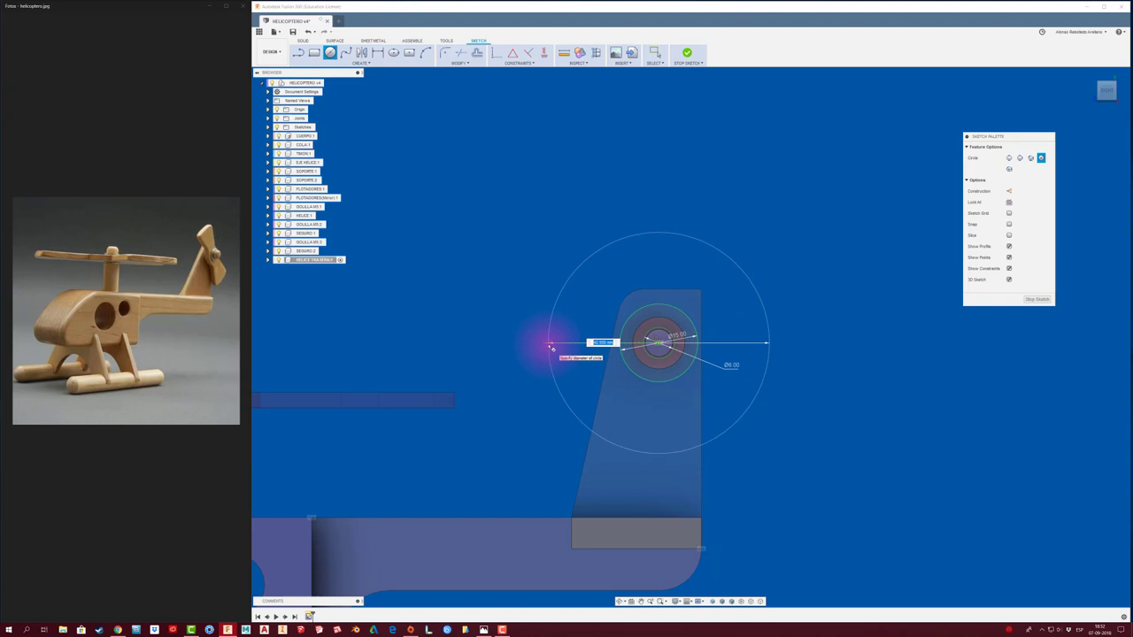
click(551, 346)
key(d)
click(550, 350)
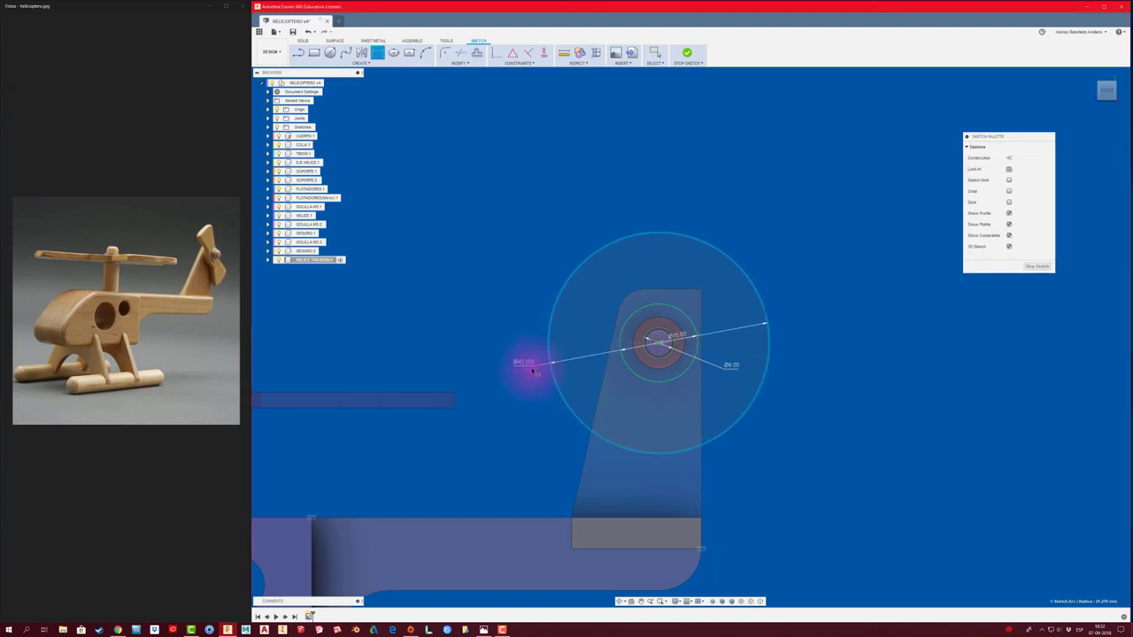
click(534, 370)
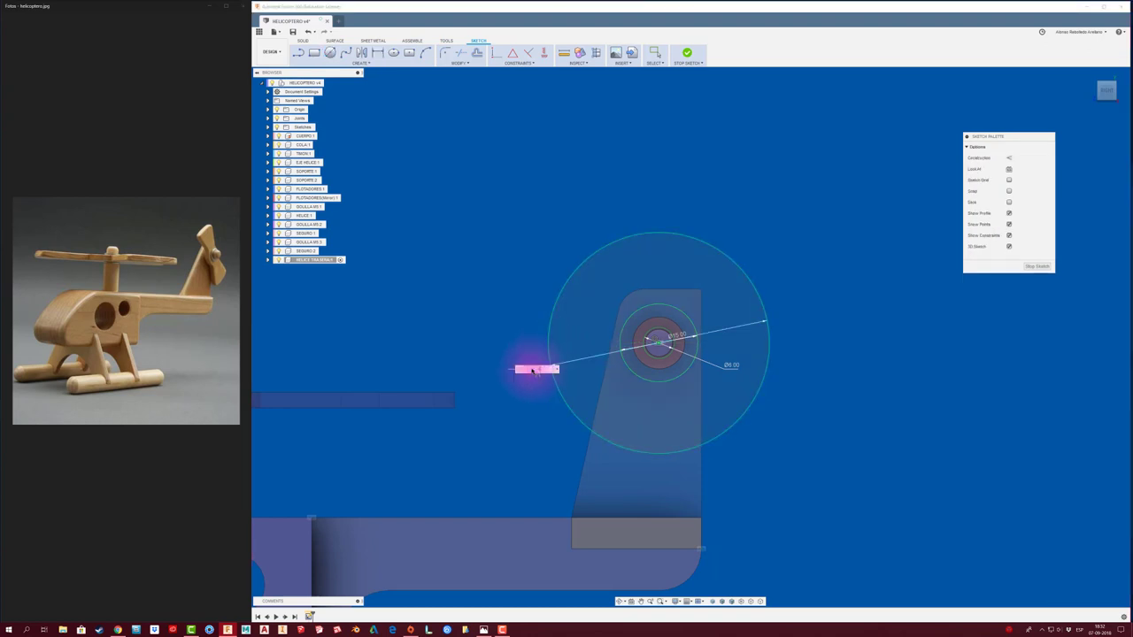
key(Return)
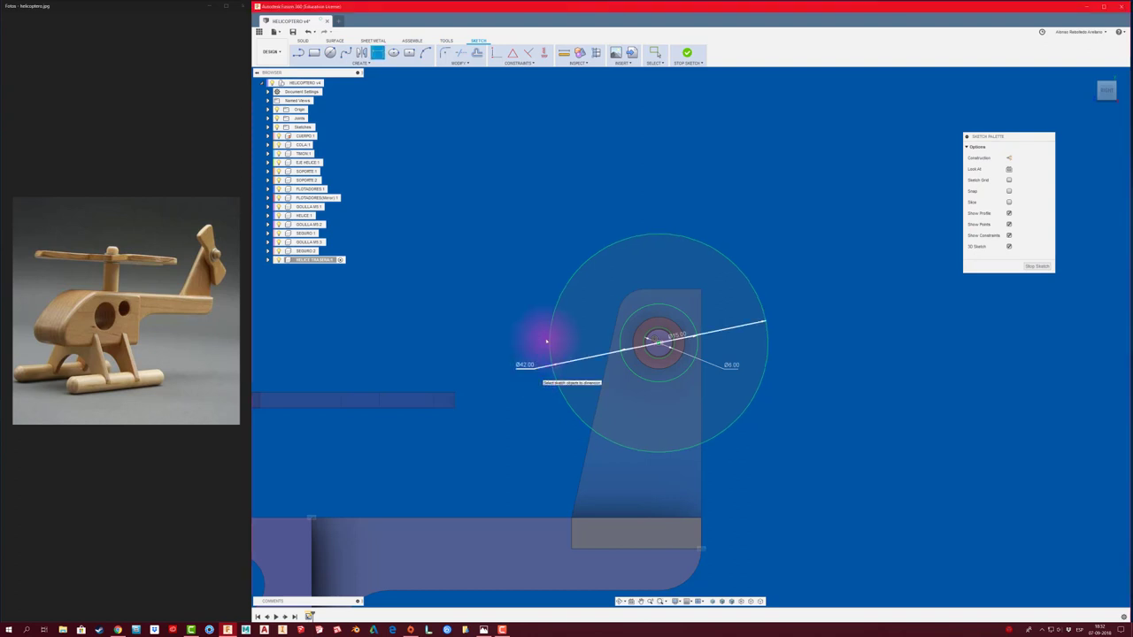
key(Escape)
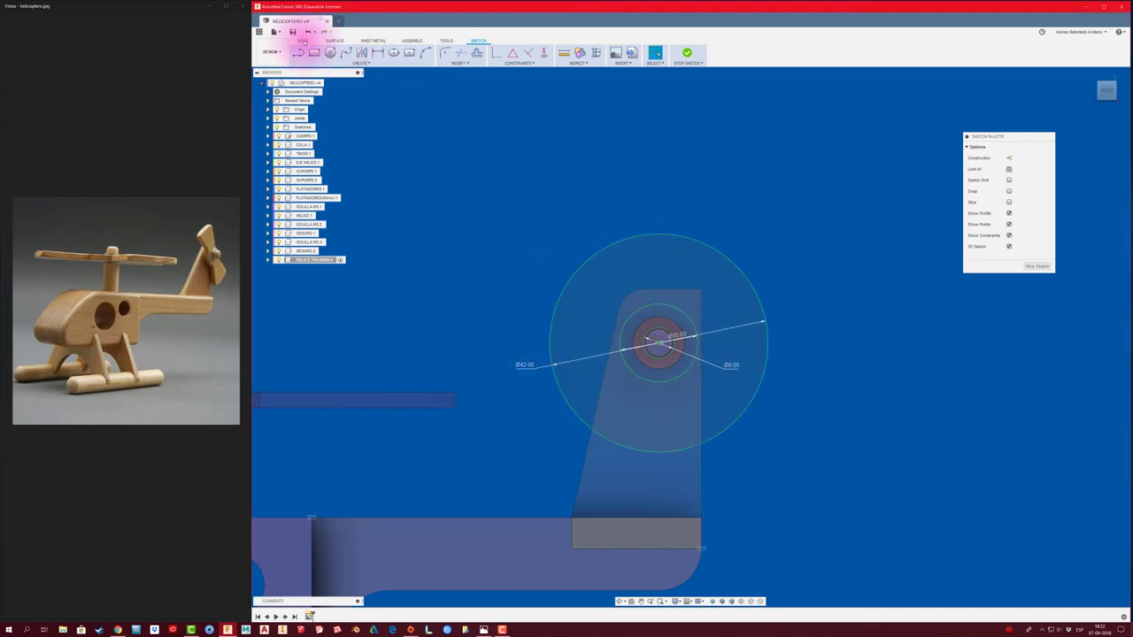
click(298, 52)
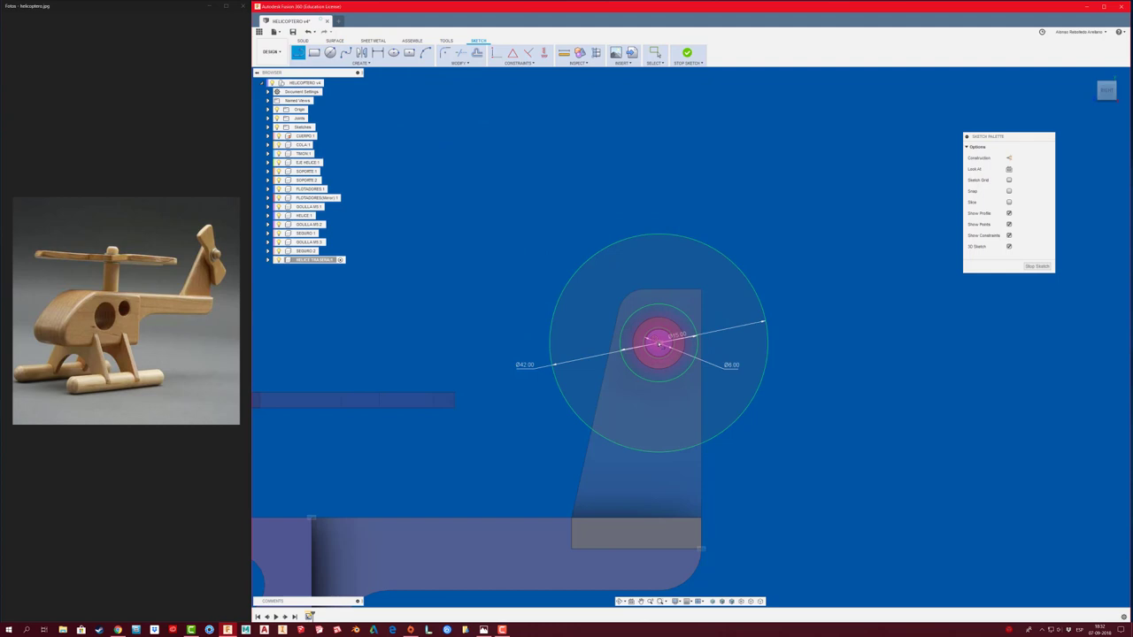
Draw a vertical line and a right-slanted line from the centre, 18° apart
click(659, 344)
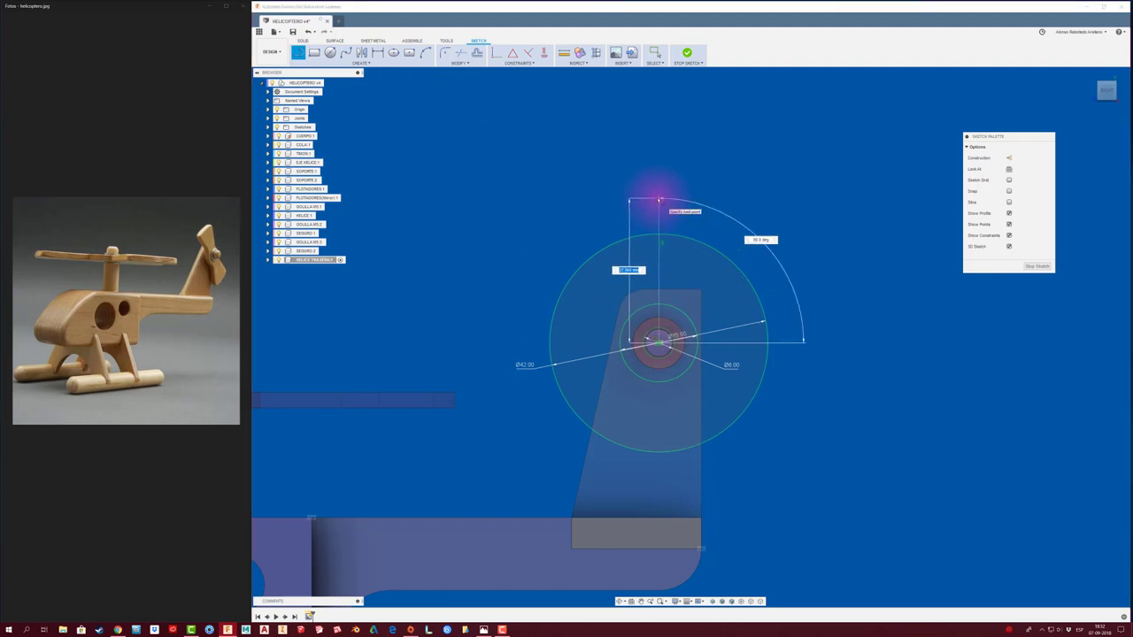
double_click(658, 200)
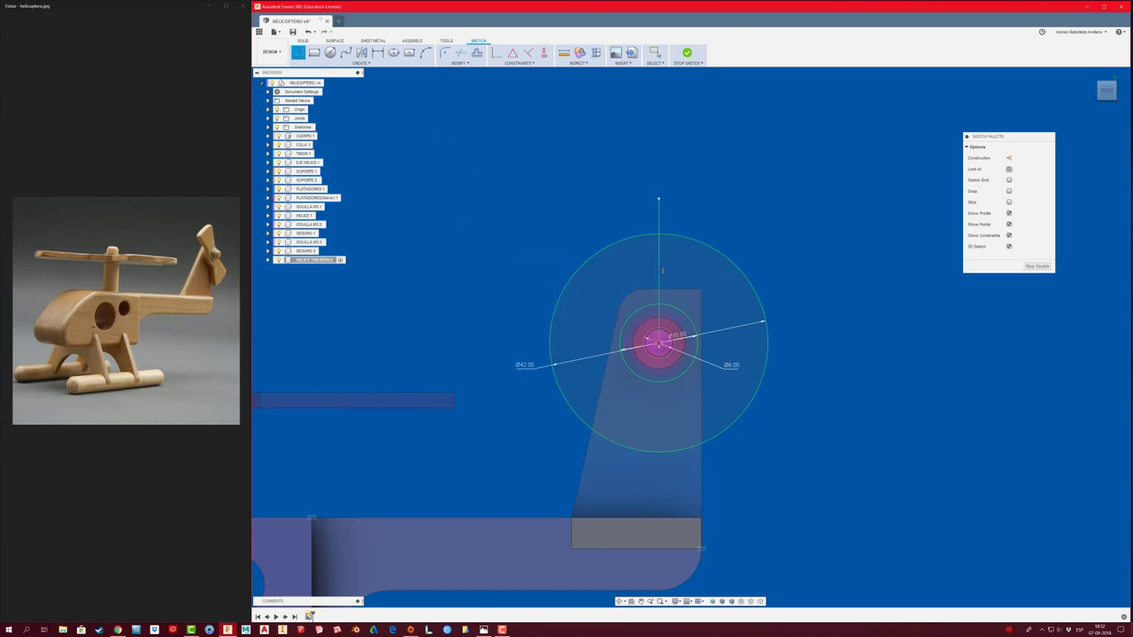
click(658, 342)
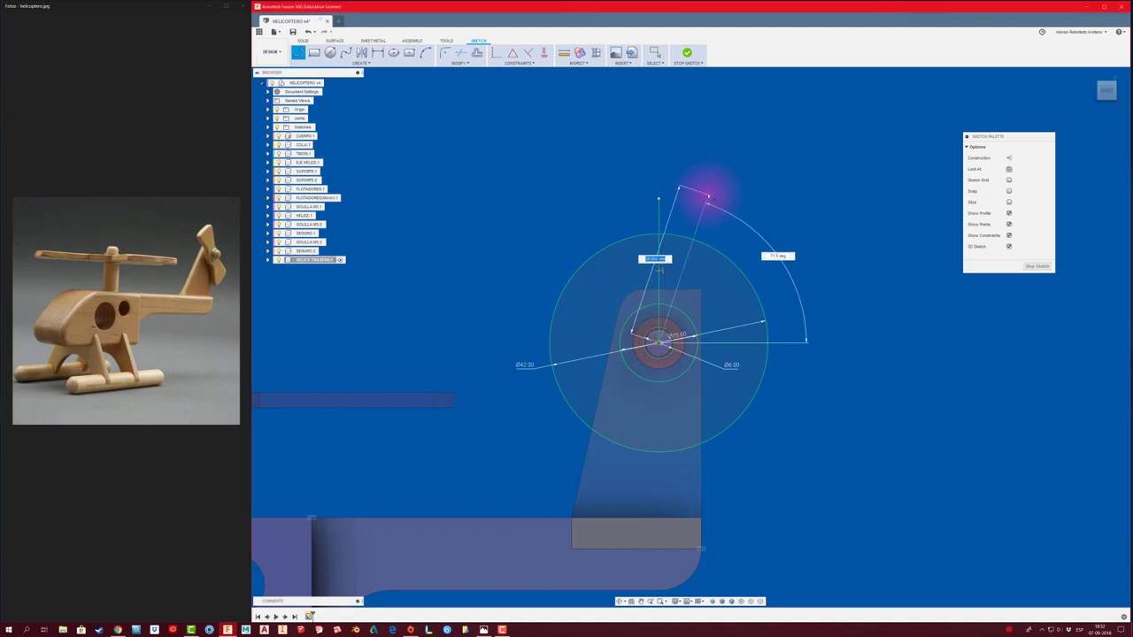
click(708, 194)
key(Escape)
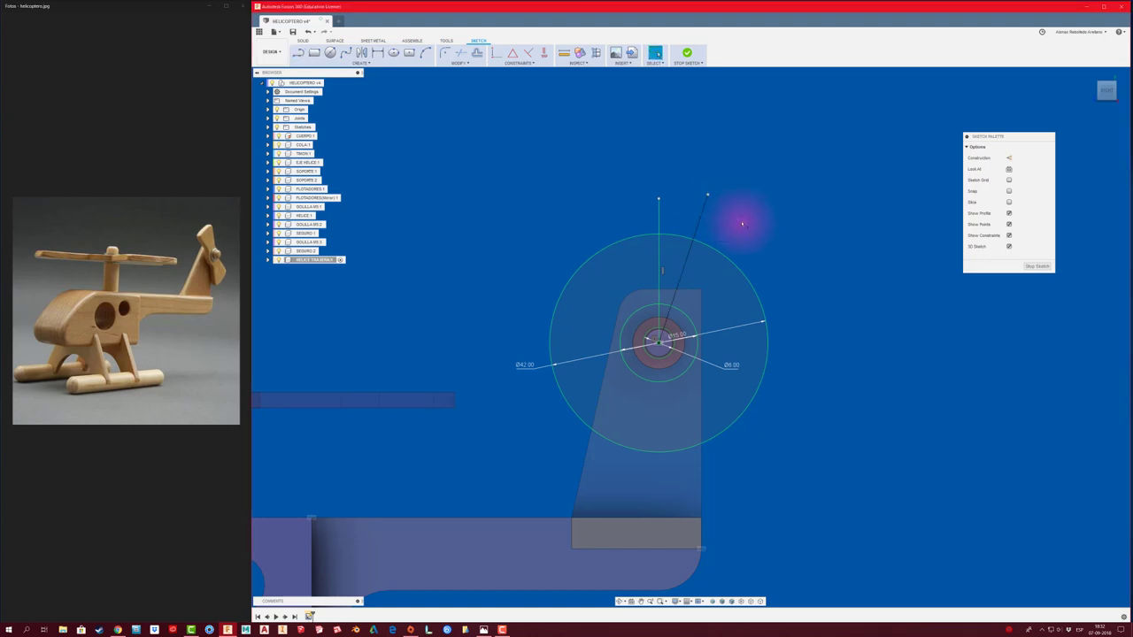
key(o)
click(682, 262)
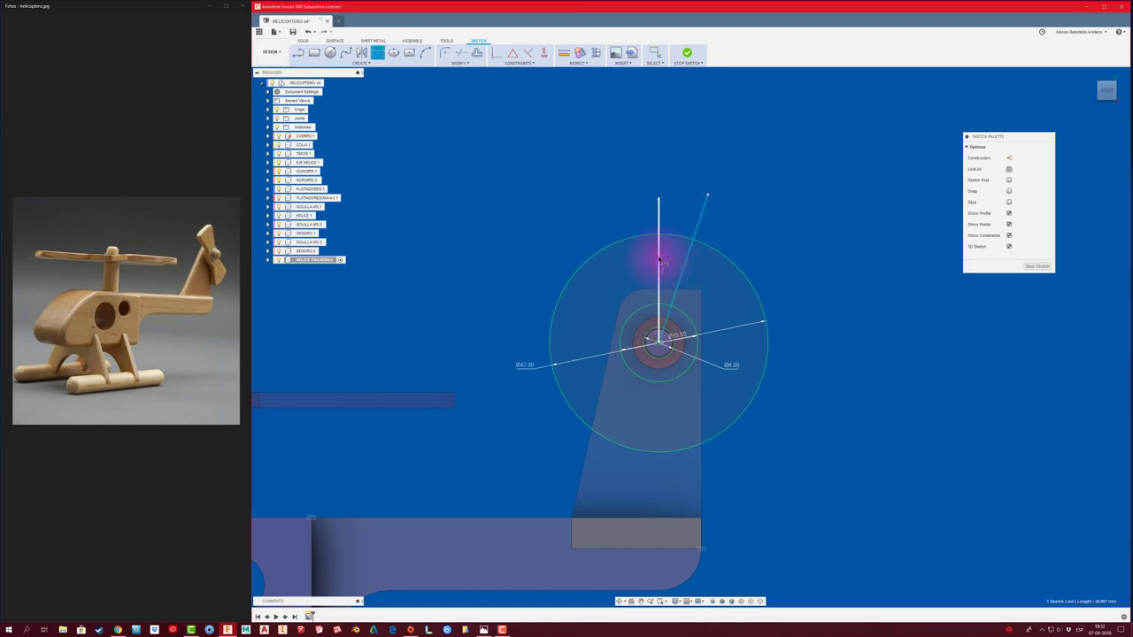
key(Escape)
key(d)
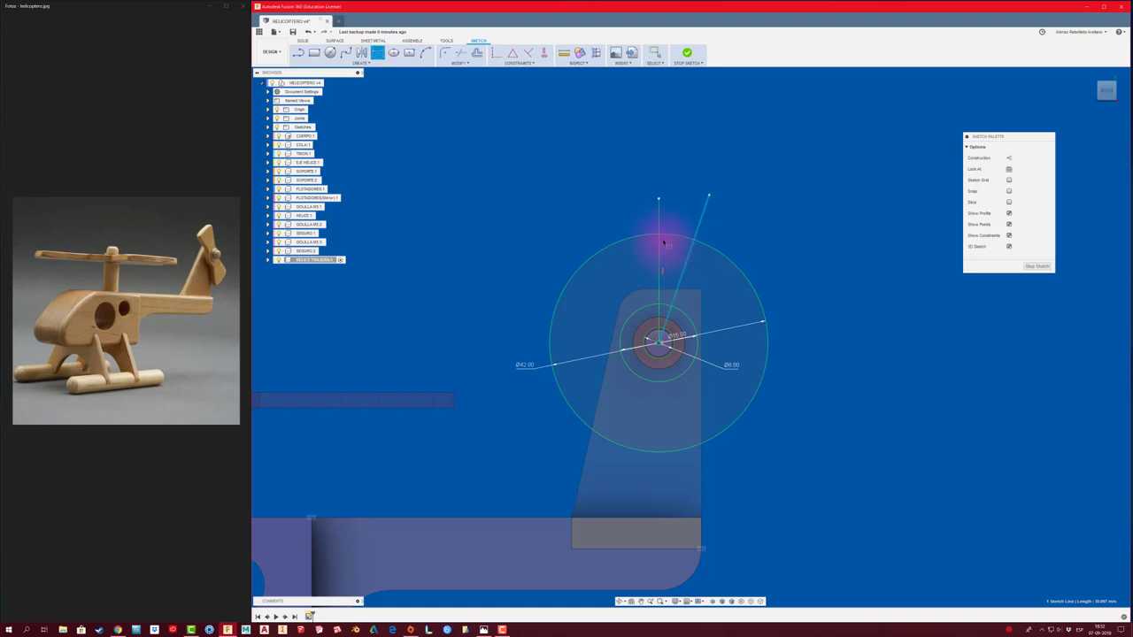
click(658, 232)
click(696, 228)
click(688, 215)
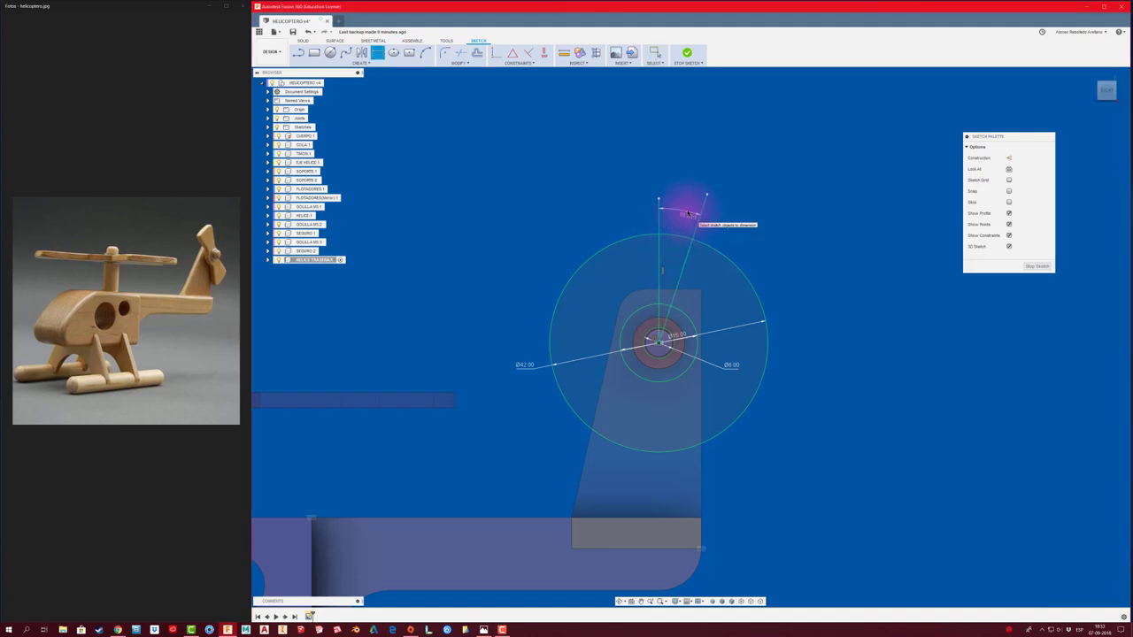
key(Return)
Add a left-slanted line from the centre, dimensioned 18° from the vertical
key(l)
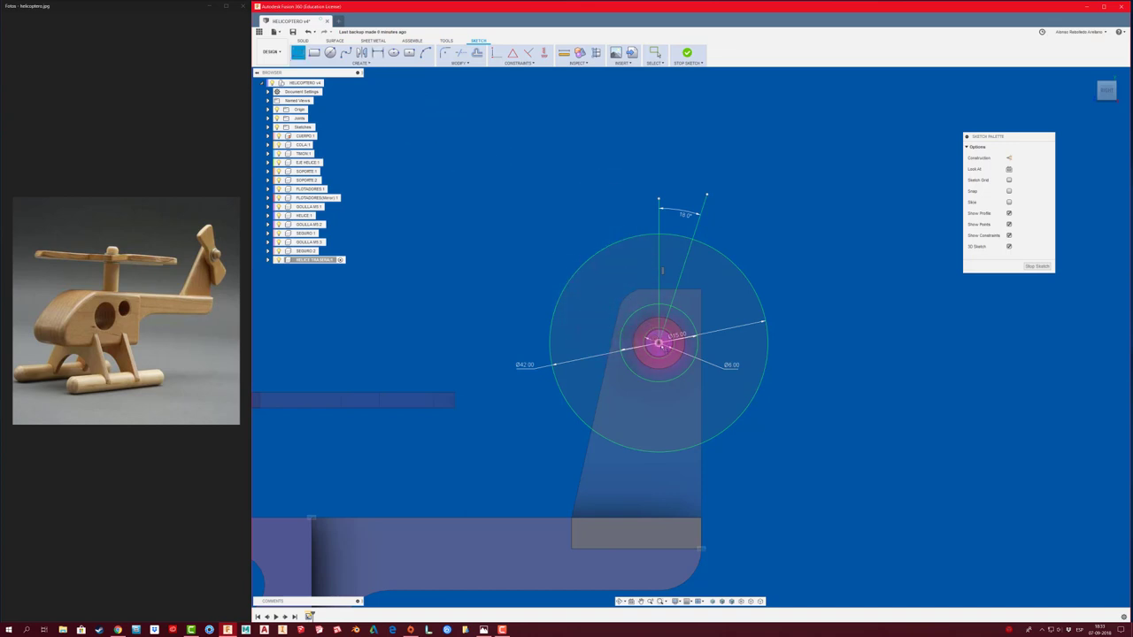
click(659, 342)
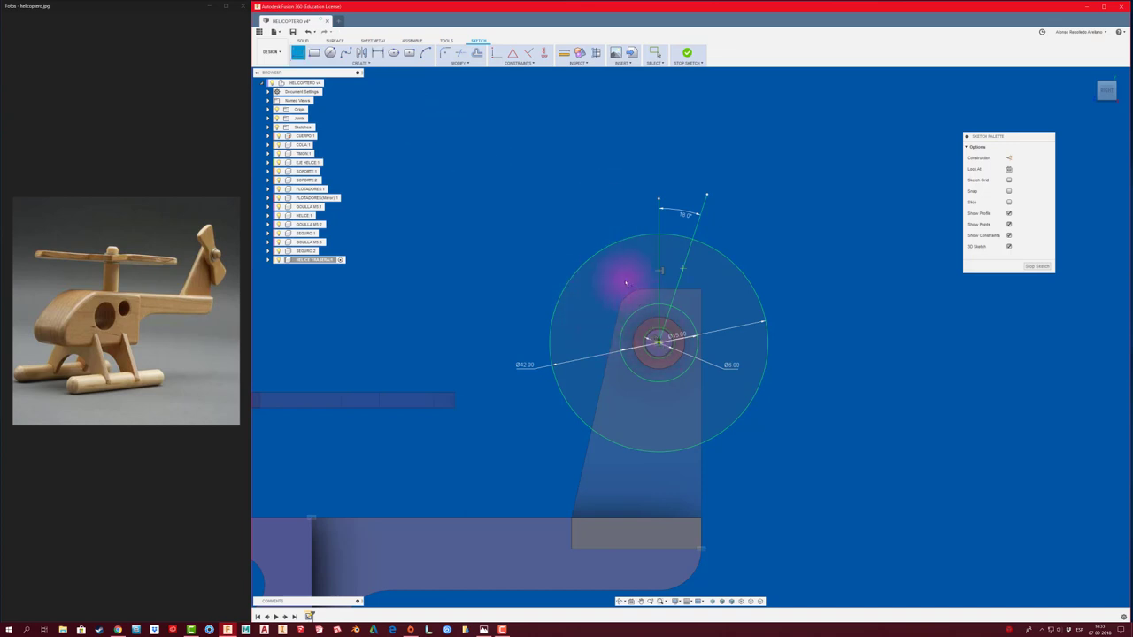
click(573, 175)
key(Escape)
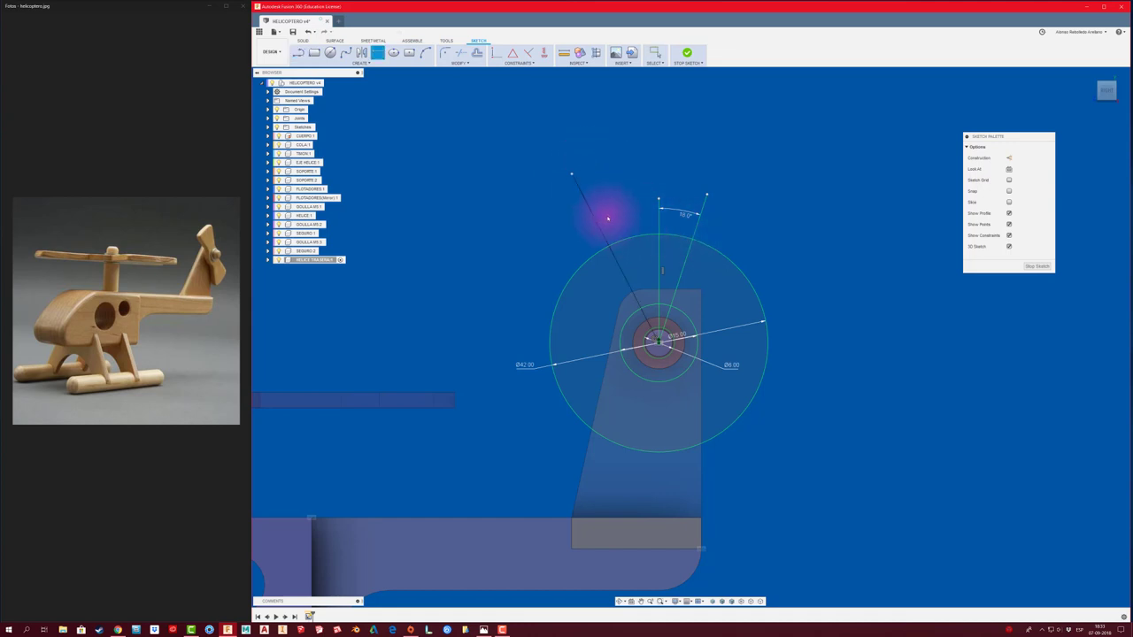
key(d)
click(602, 232)
click(659, 222)
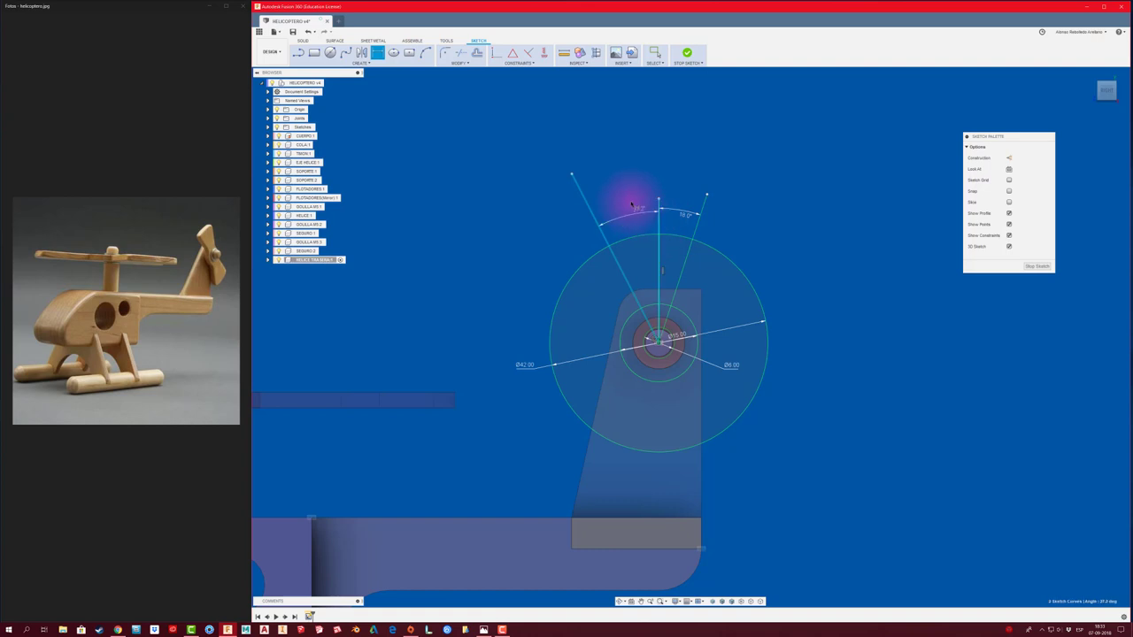
click(630, 201)
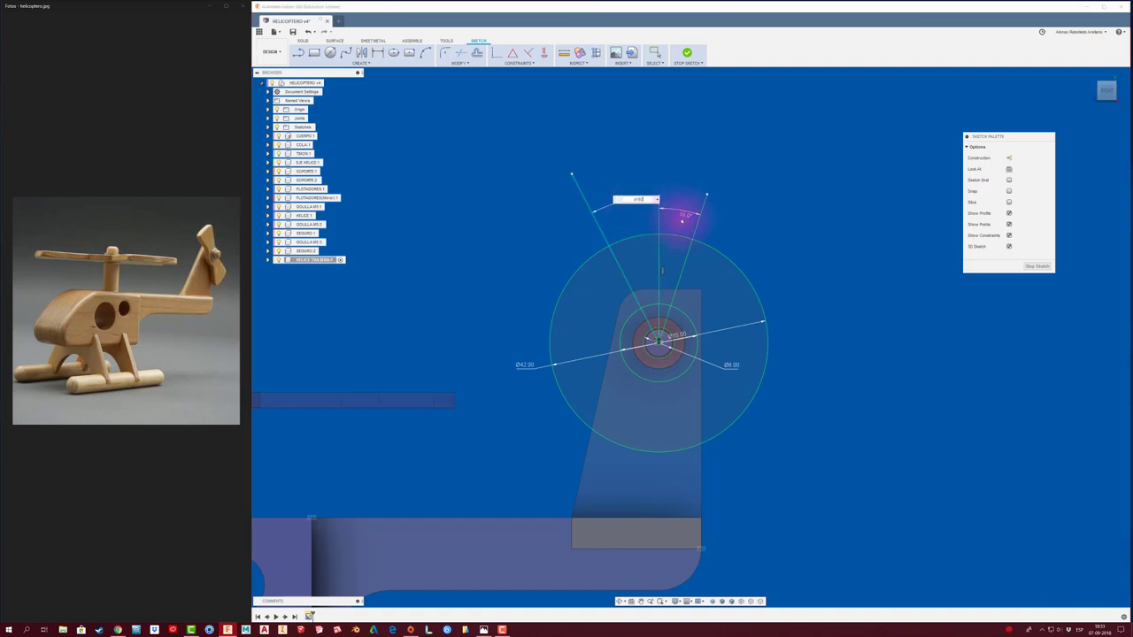
key(Return)
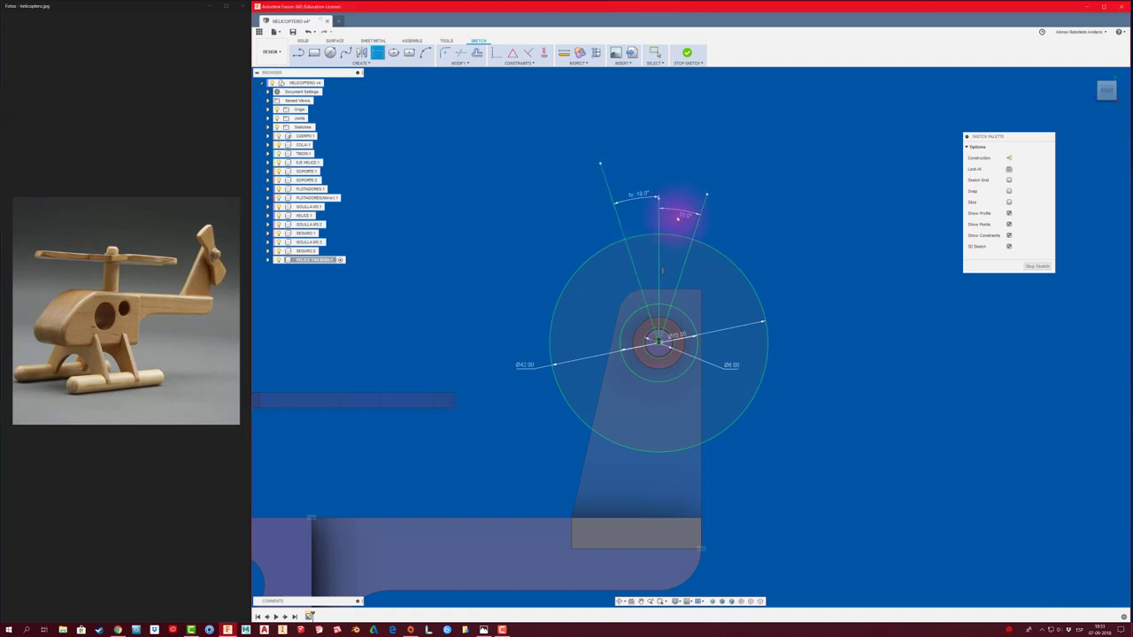
Trim the excess outer circle arcs and stray line segments, leaving one blade wedge on the hub
key(t)
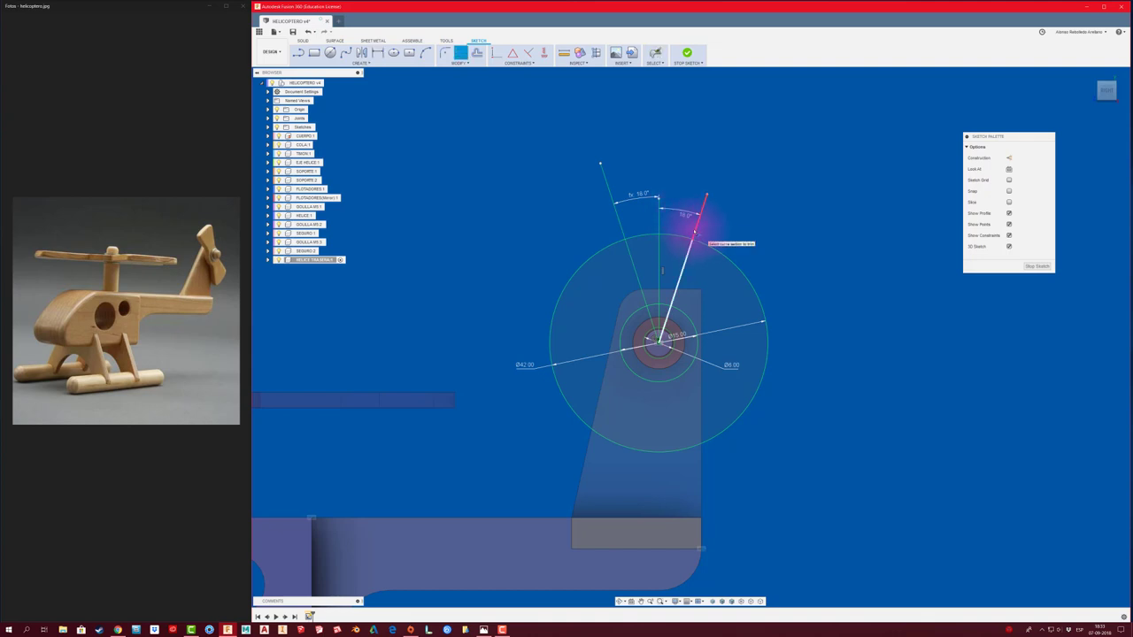
click(695, 232)
click(620, 222)
click(658, 223)
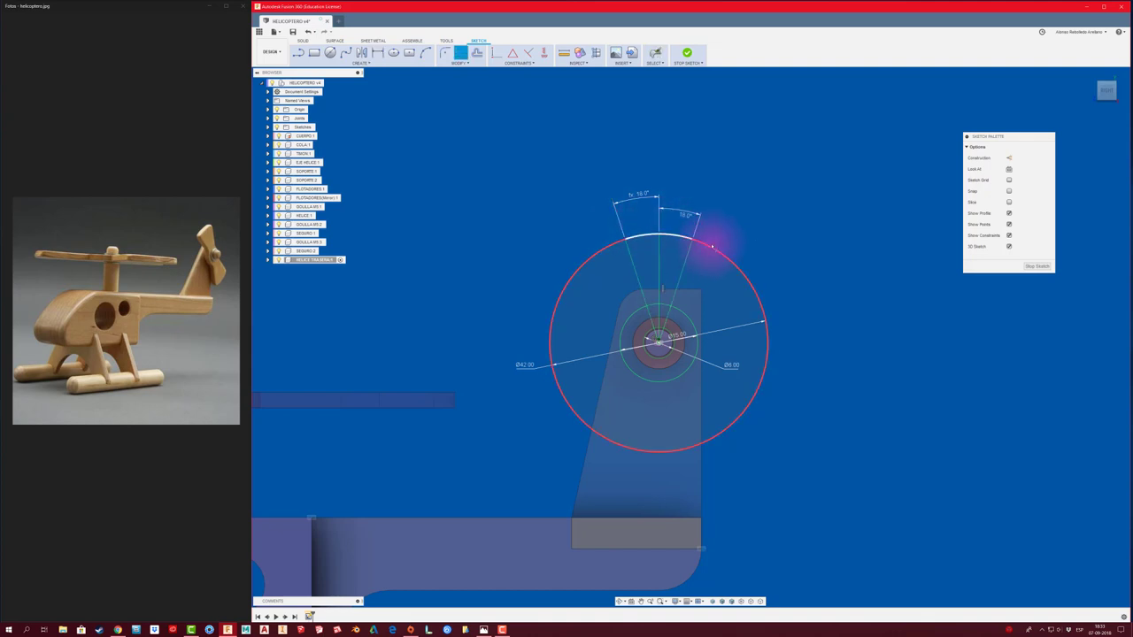
click(710, 251)
click(659, 265)
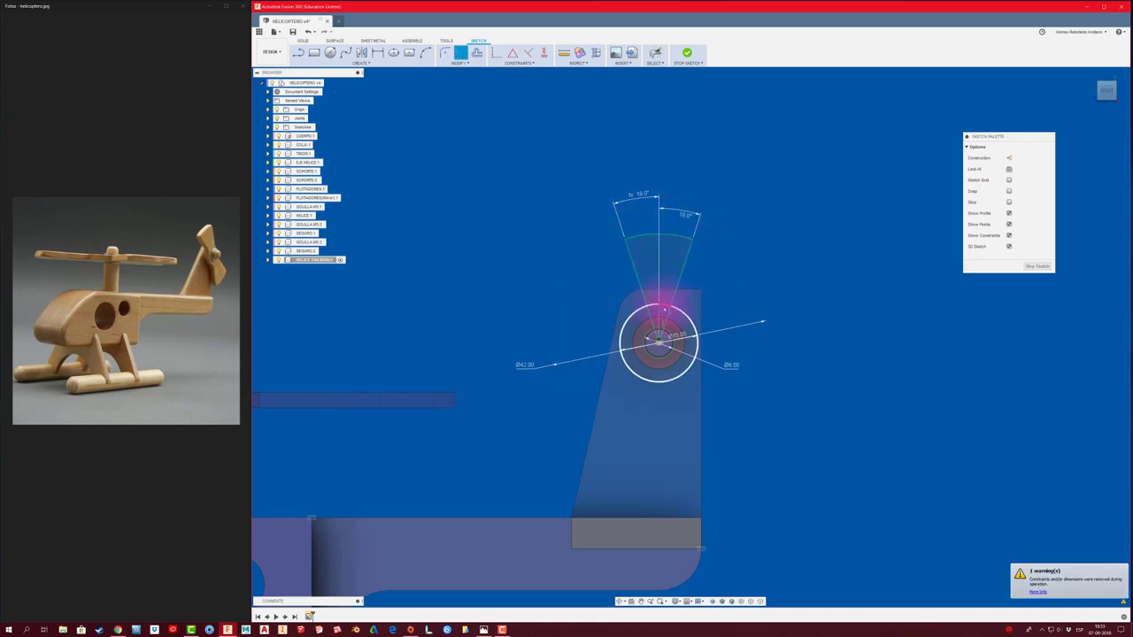
scroll(666, 299, up, 2)
scroll(658, 329, up, 2)
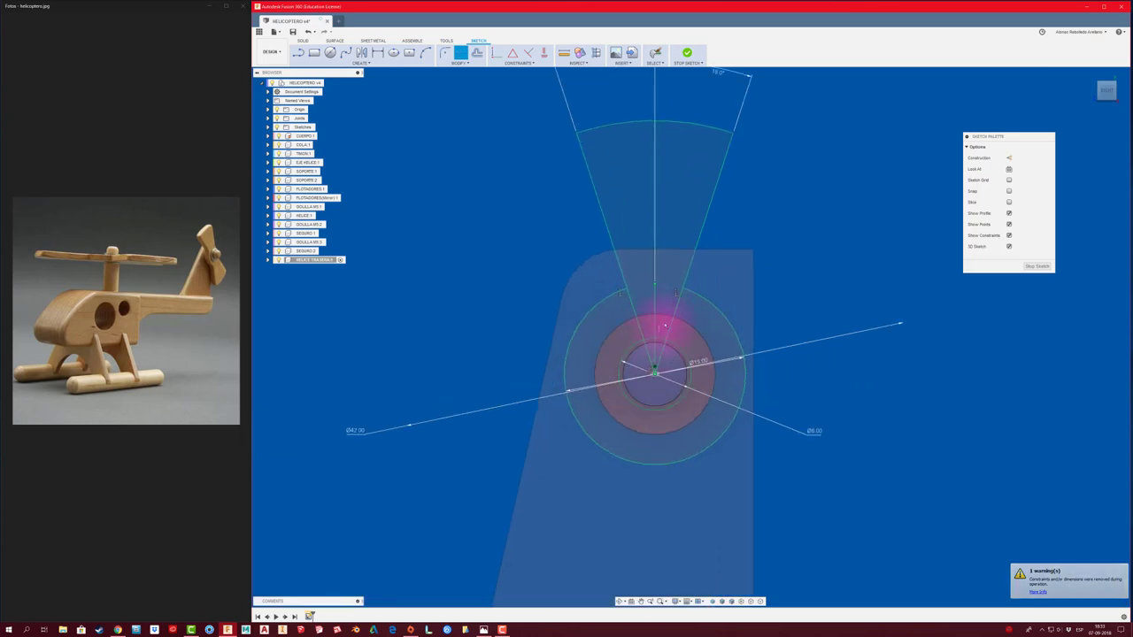
click(677, 290)
click(633, 303)
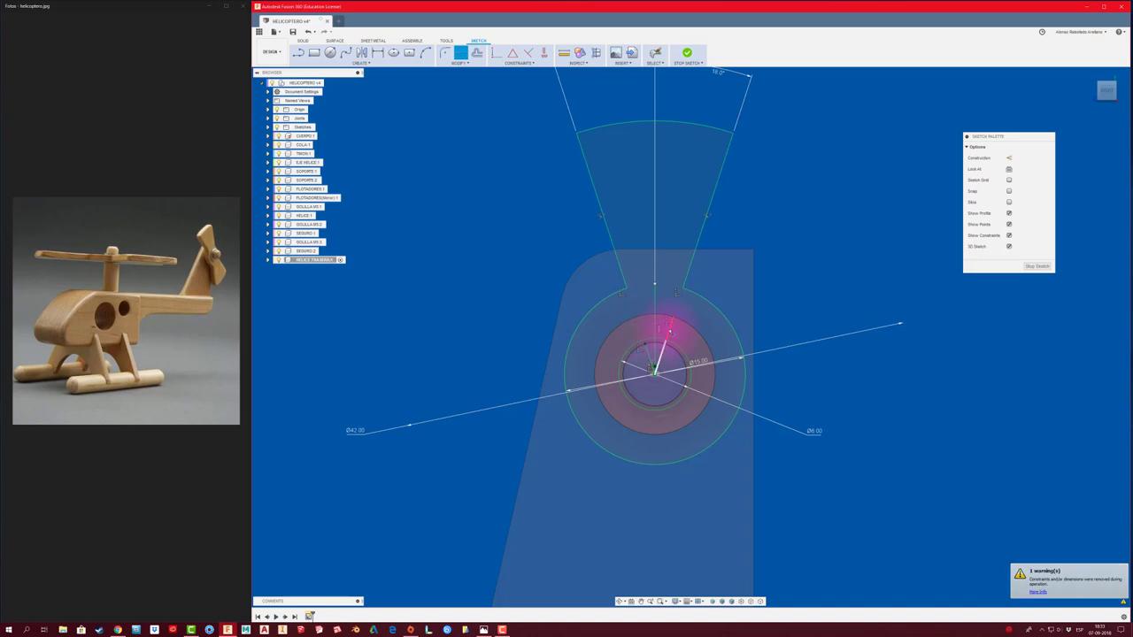
scroll(645, 347, up, 2)
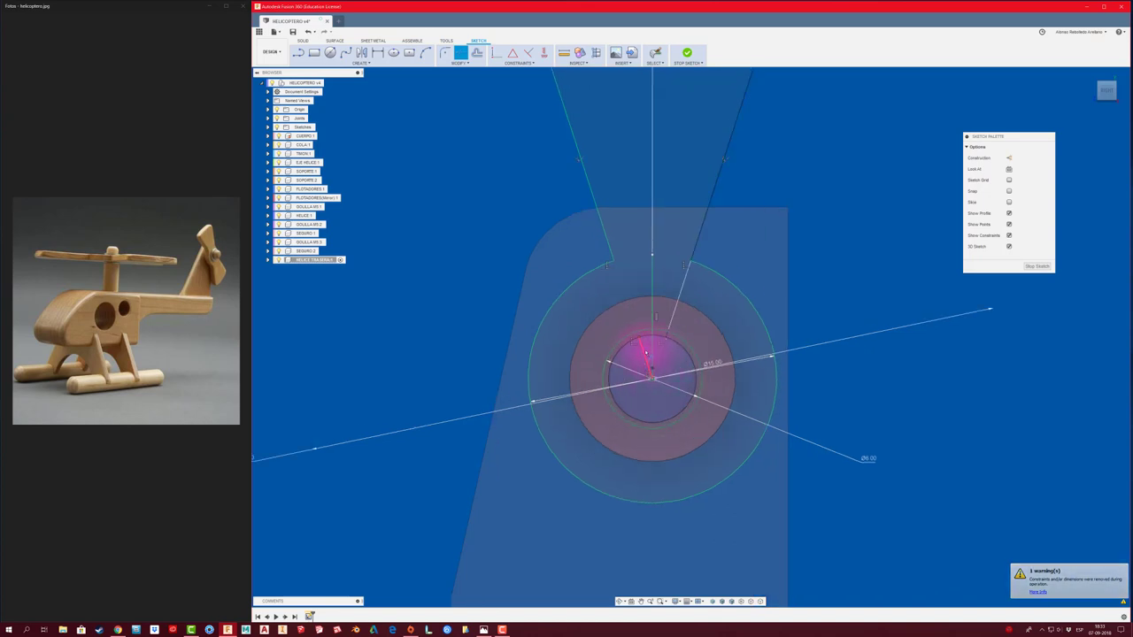
click(673, 311)
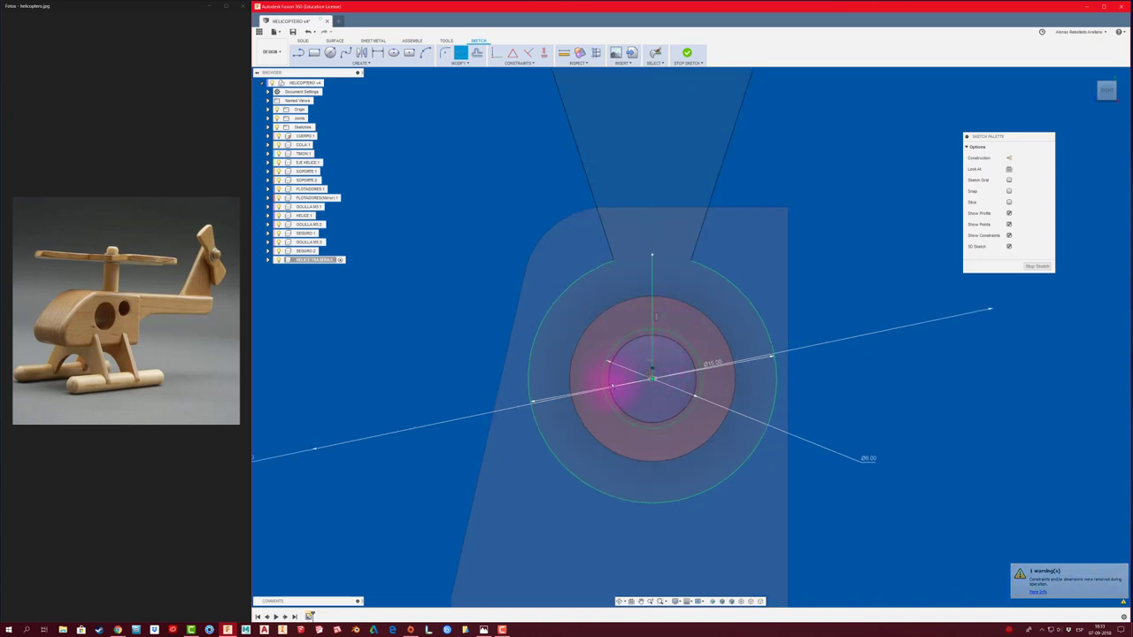
scroll(664, 301, down, 3)
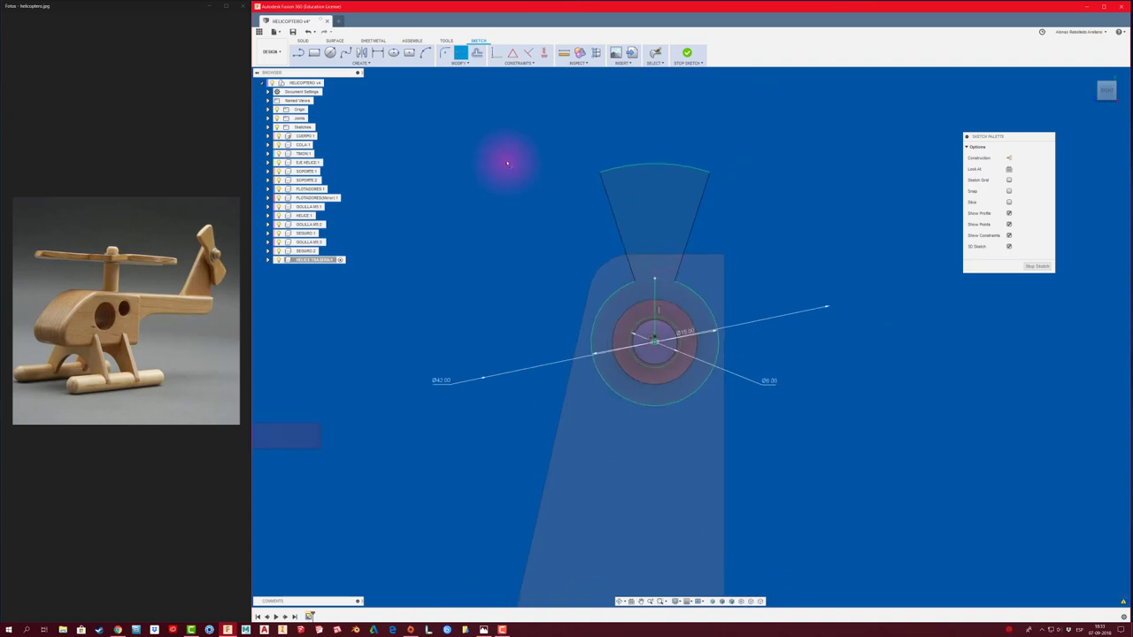
Fillet the blade's top corners and hub-side corners (R3, R2)
click(445, 52)
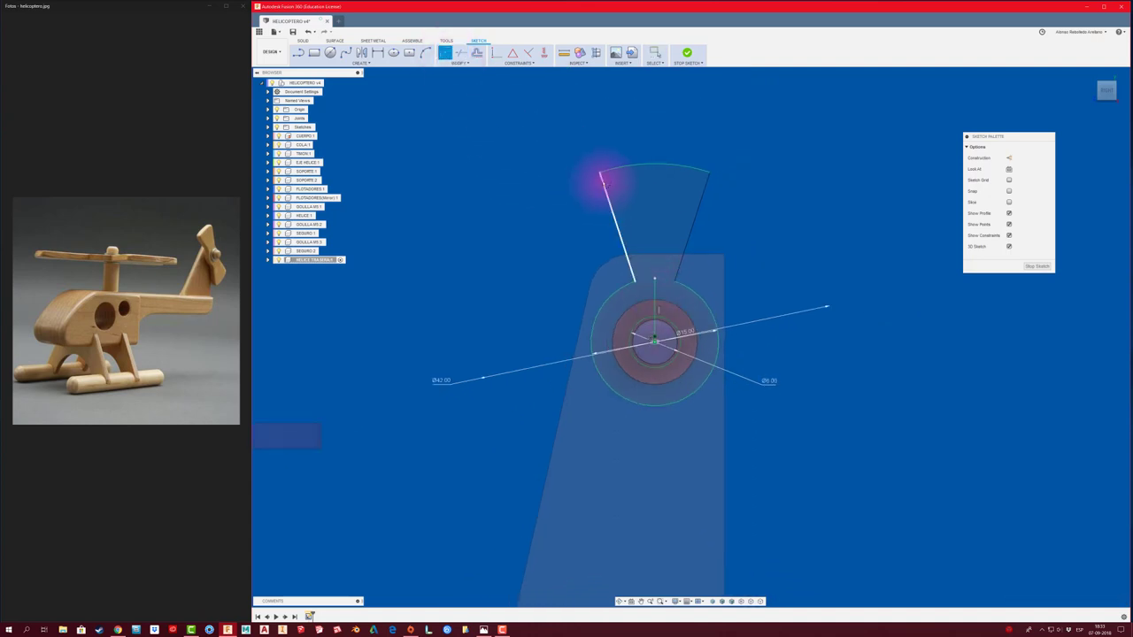
click(605, 173)
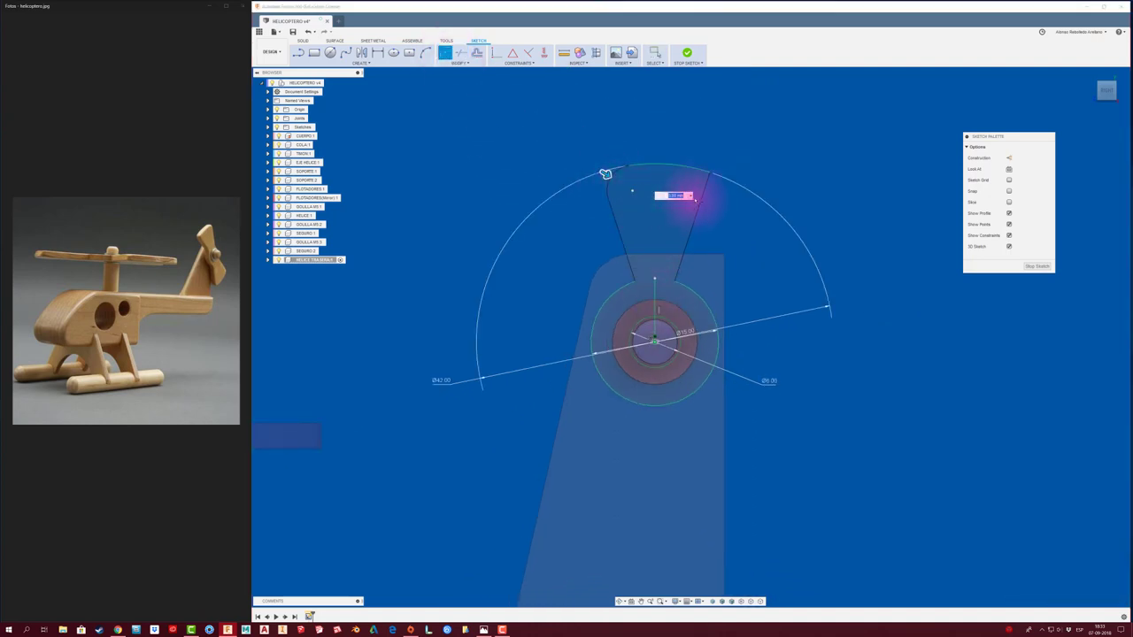
click(706, 182)
click(703, 174)
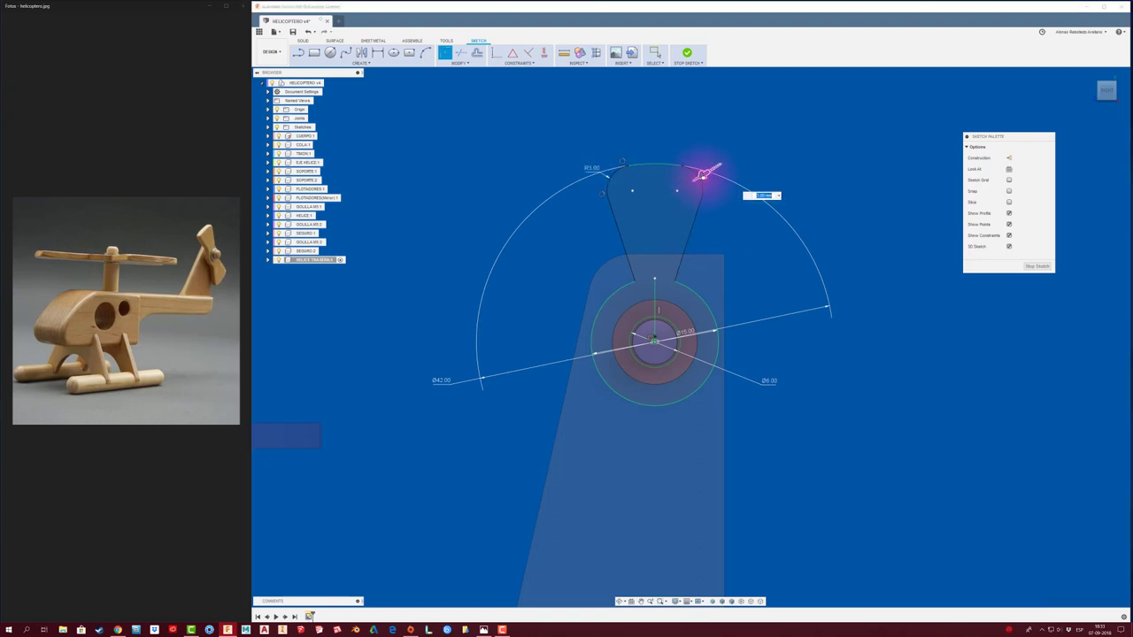
text(2)
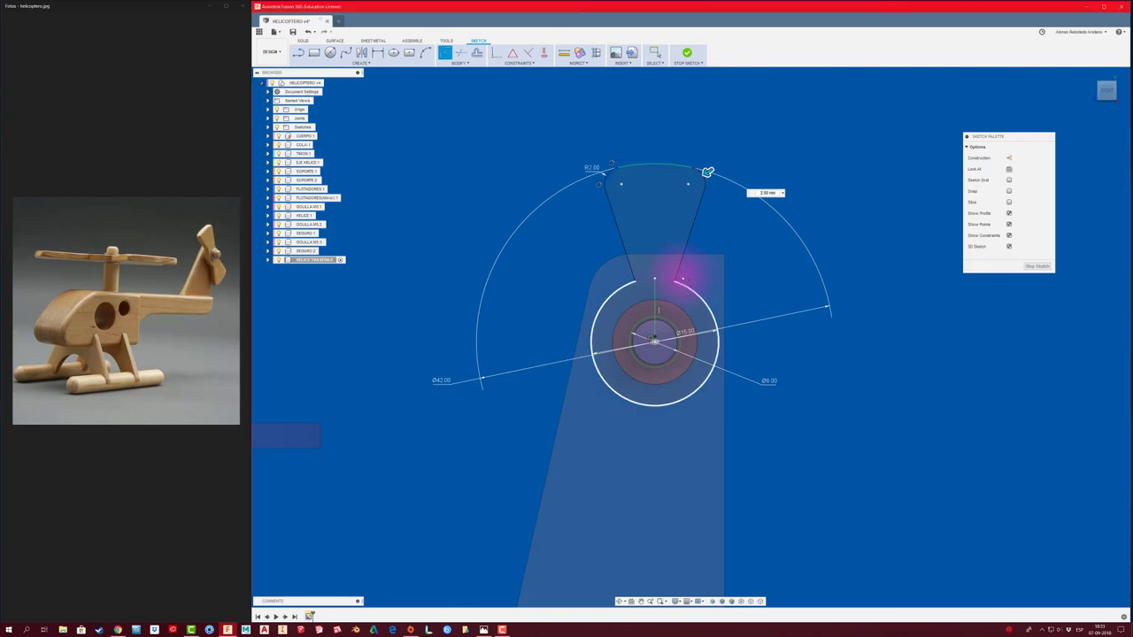
click(677, 272)
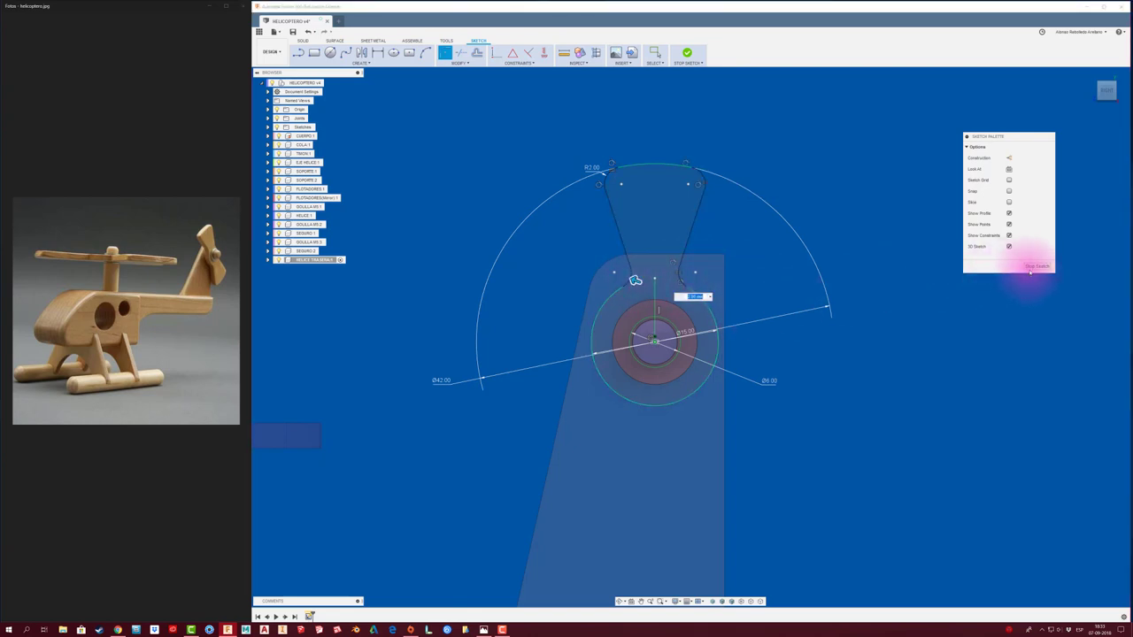
key(Escape)
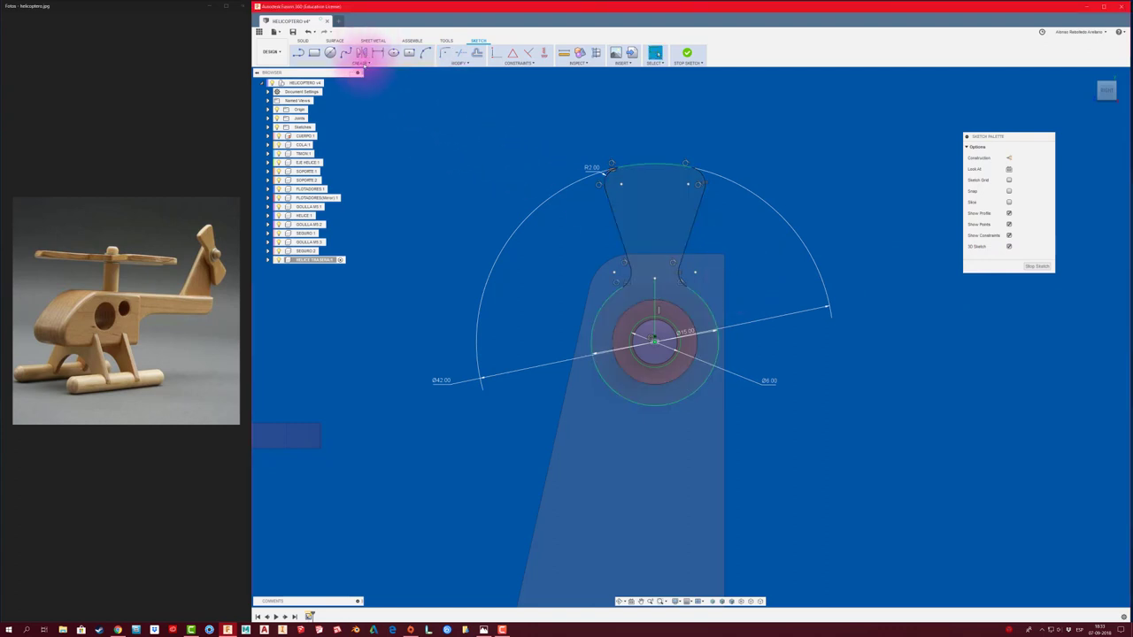
Circular-pattern the blade outline three times around the hub centre
click(361, 63)
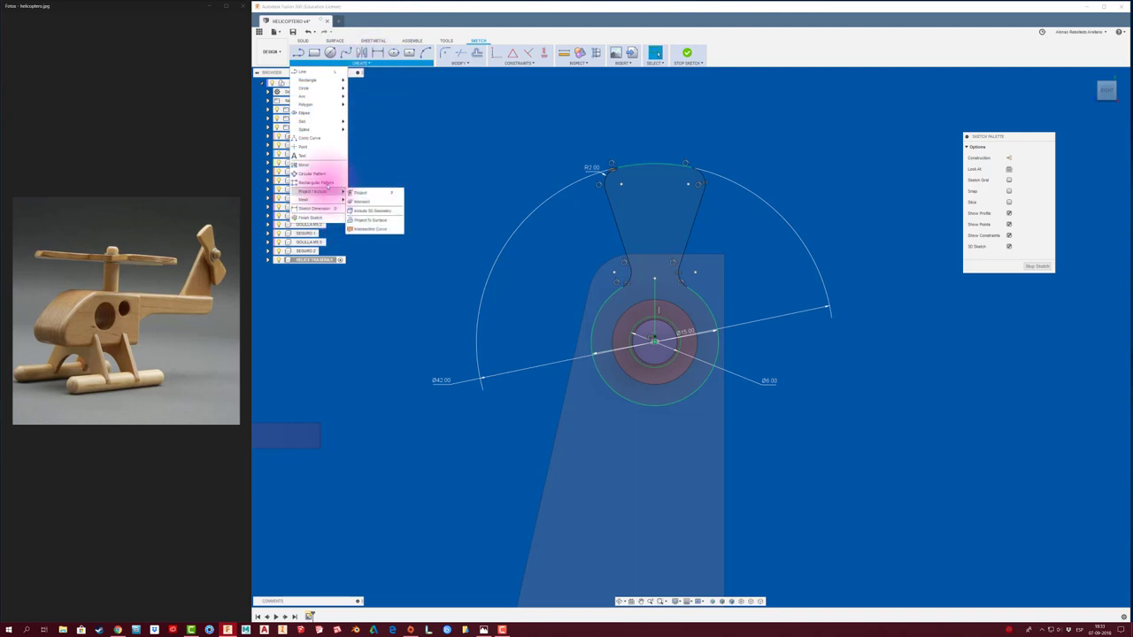
click(314, 173)
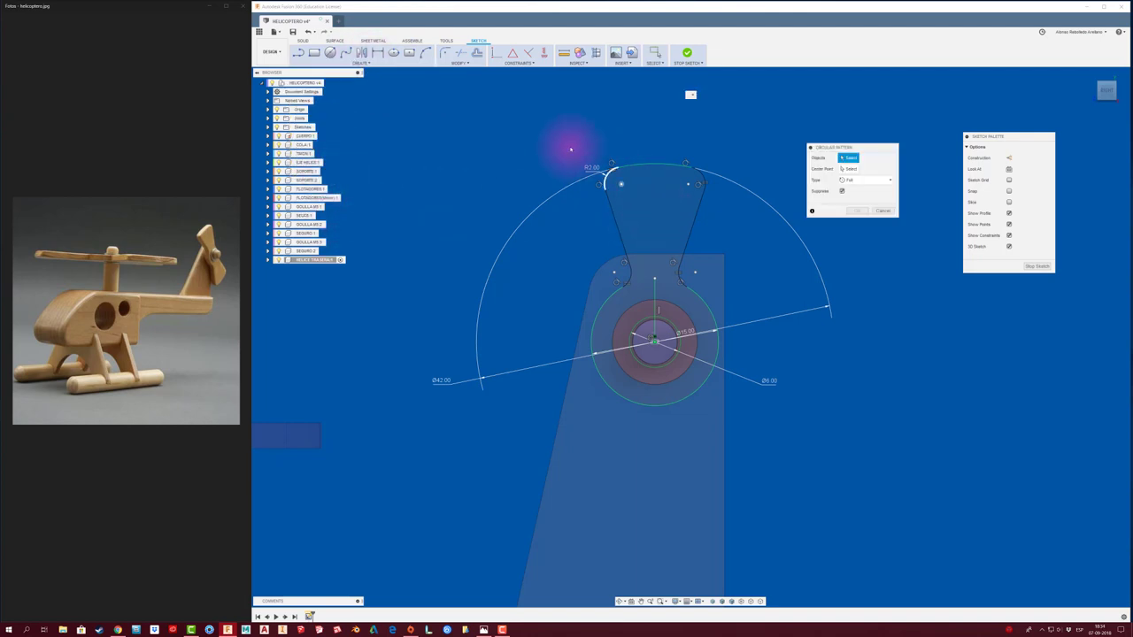
drag(567, 142, 746, 301)
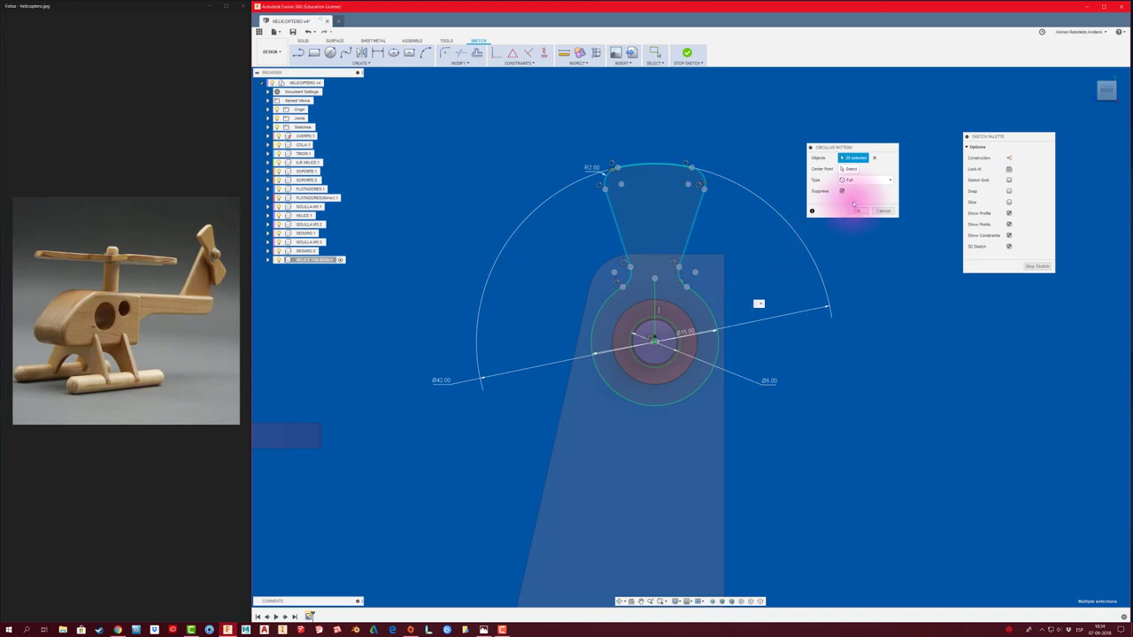
click(848, 168)
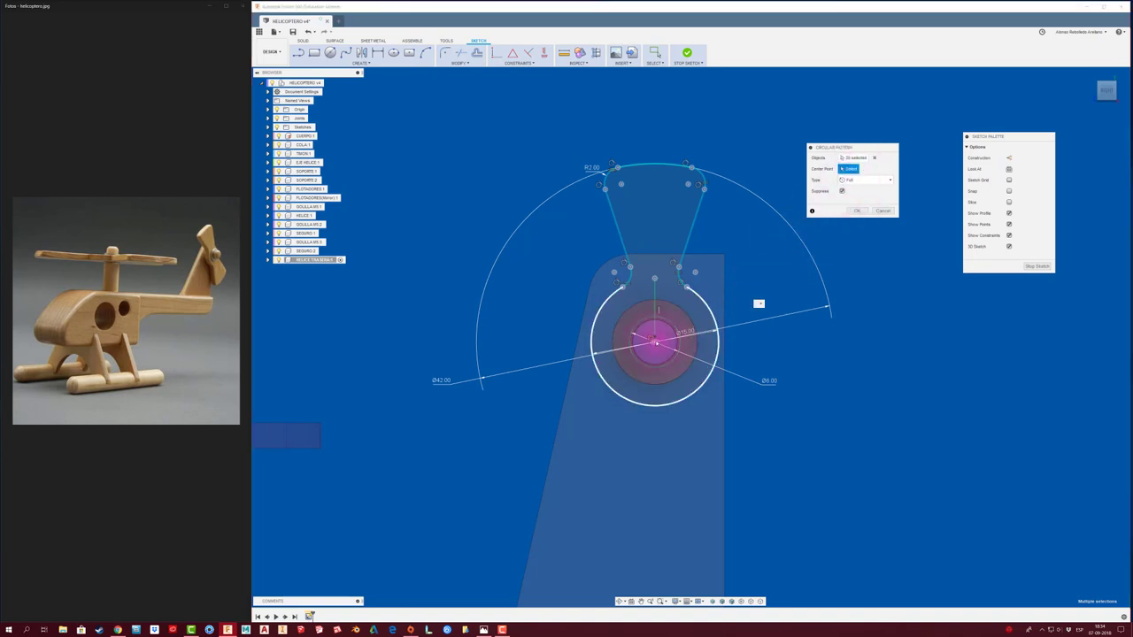
click(655, 342)
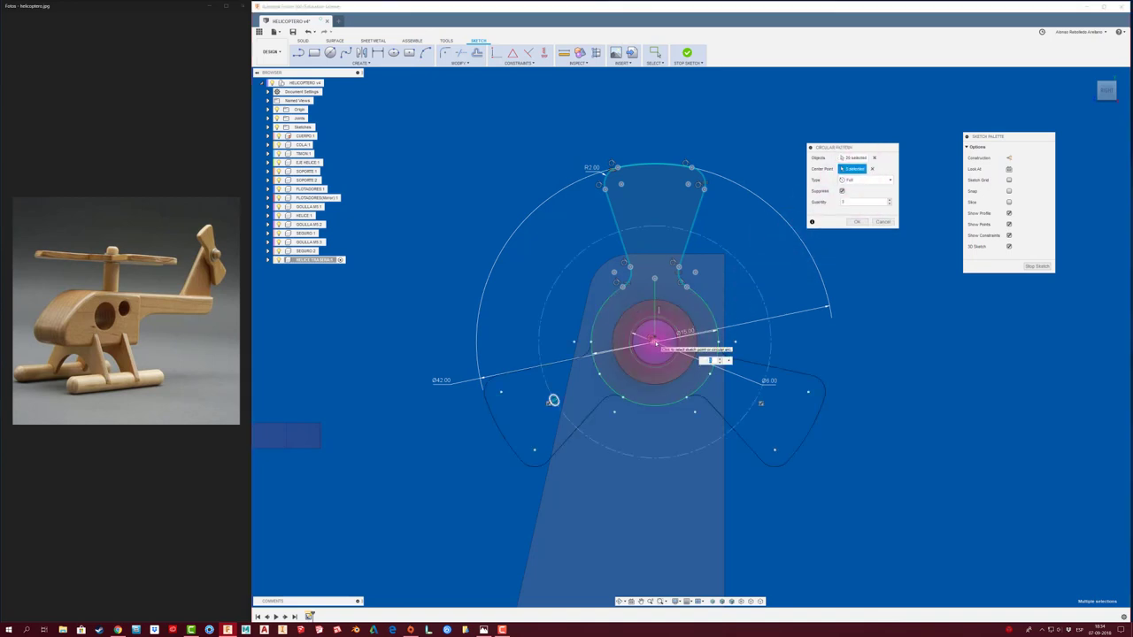
double_click(854, 202)
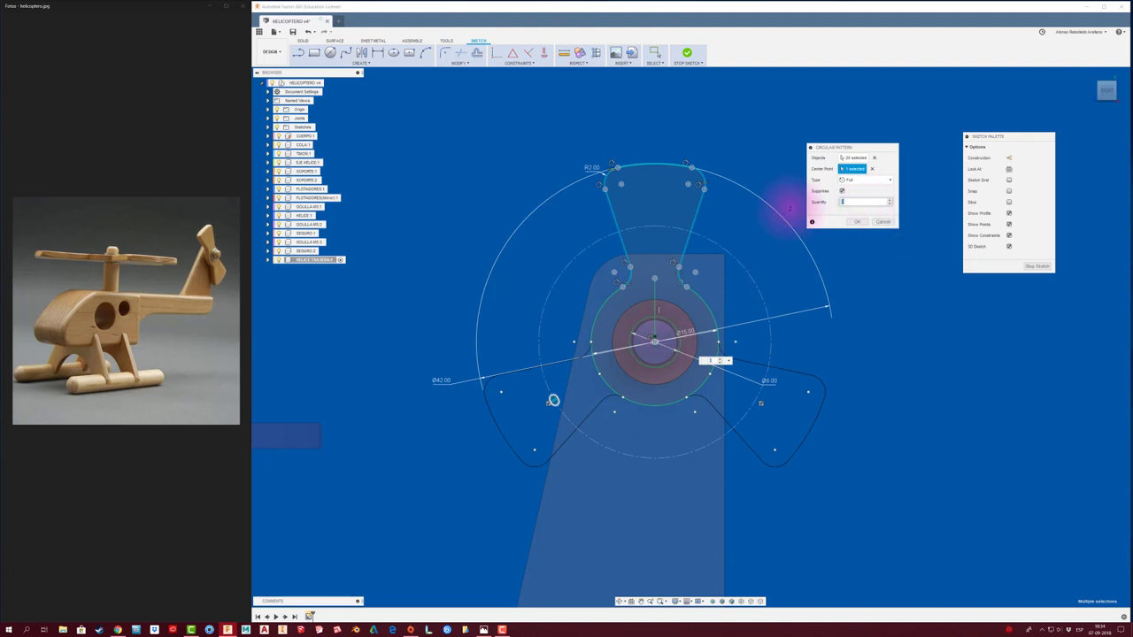
text(2)
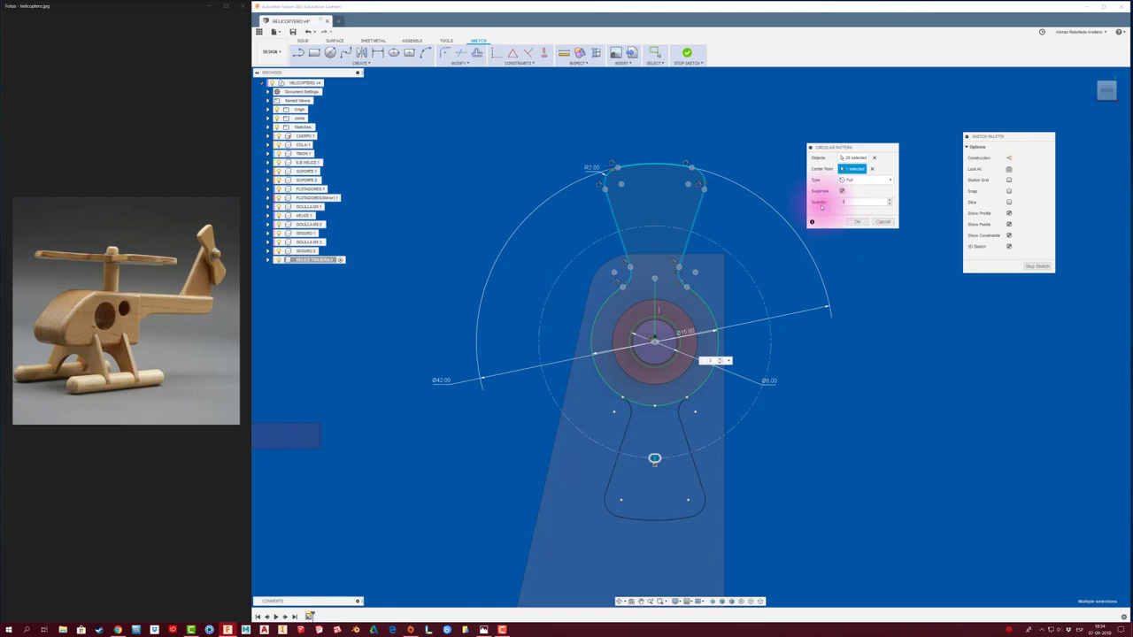
text(3)
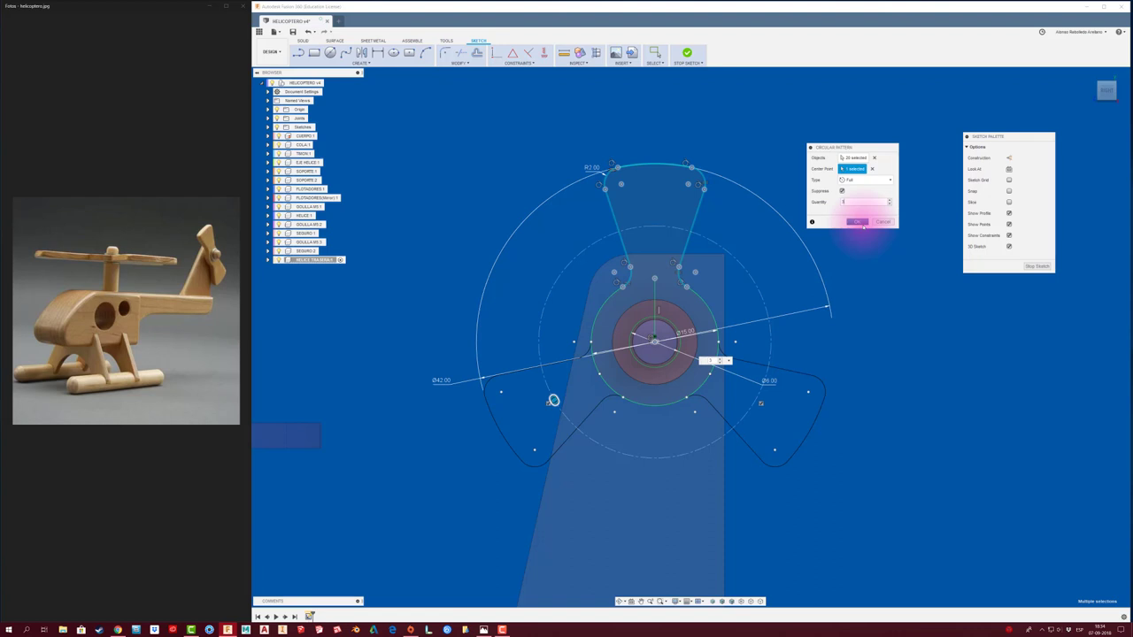
click(858, 222)
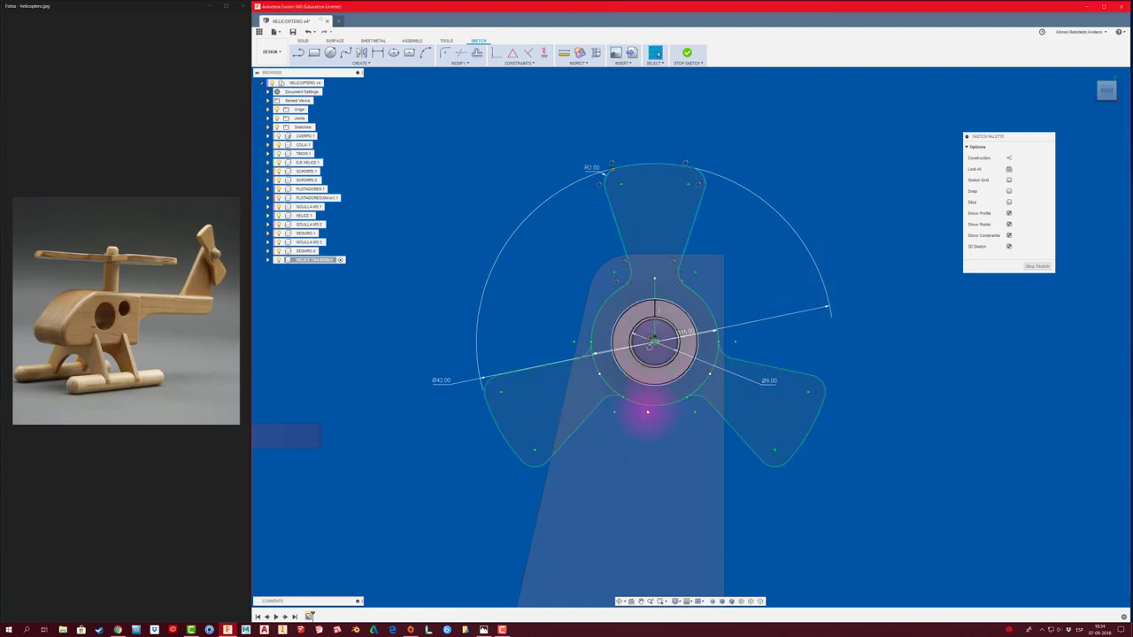
Trim the hub circle arc between the blades
key(t)
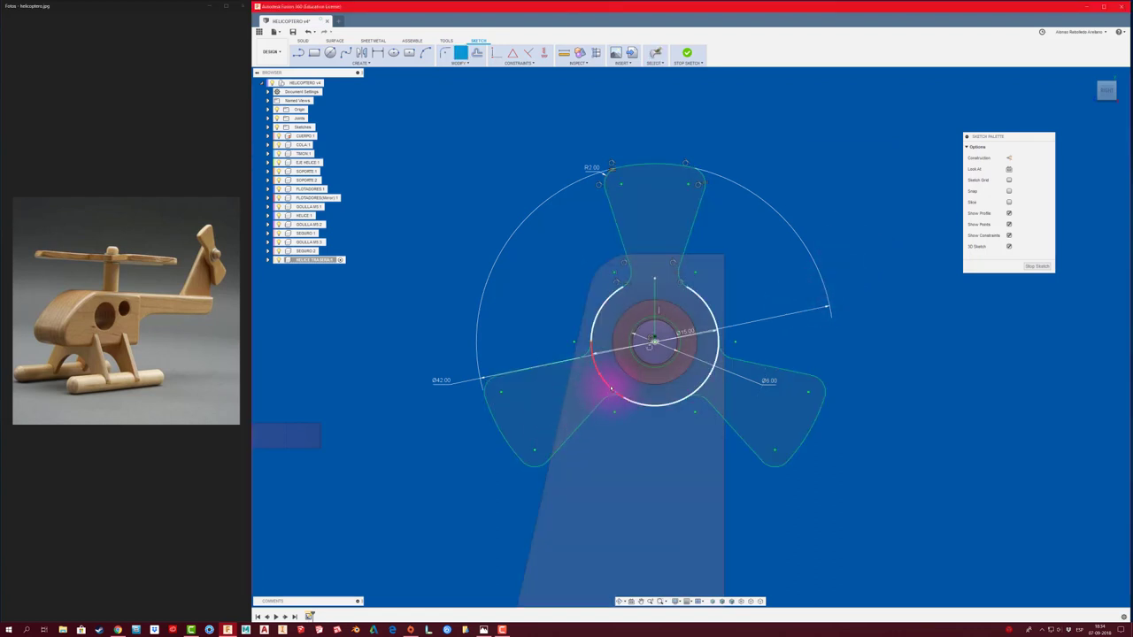
click(610, 387)
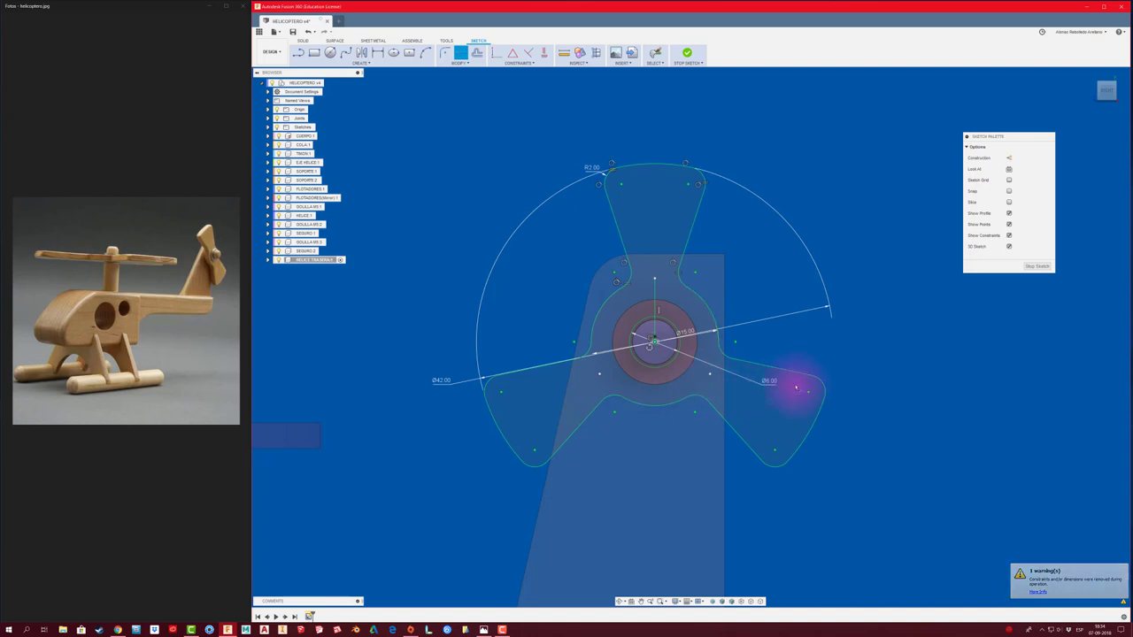
shift+middle_drag(815, 387, 816, 402)
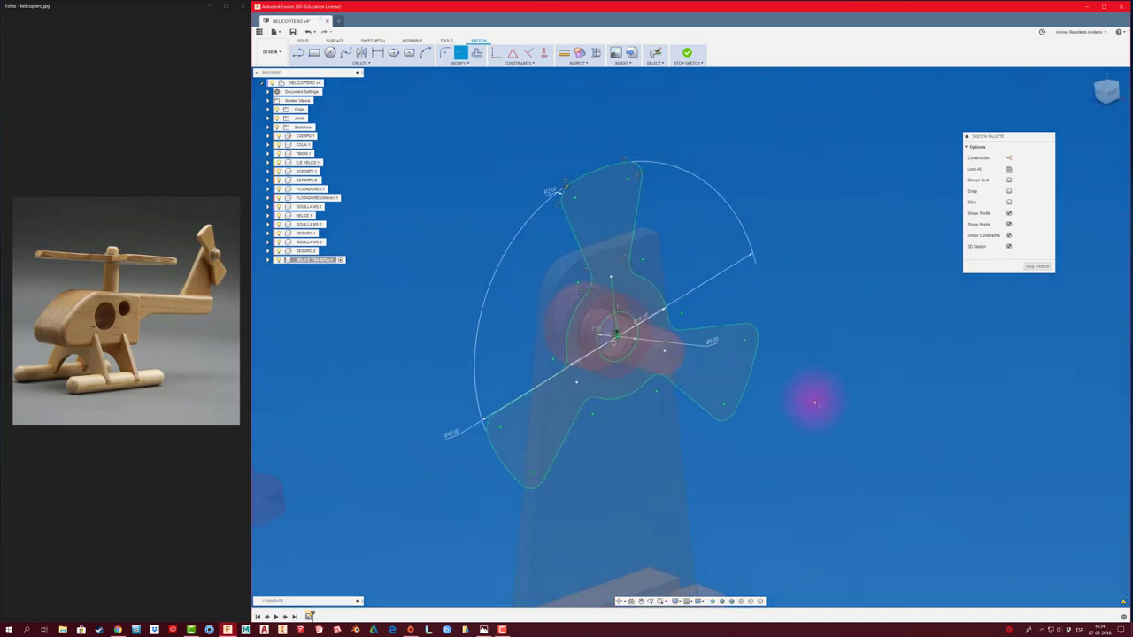
Extrude the three-blade rotor profile into a solid propeller
key(e)
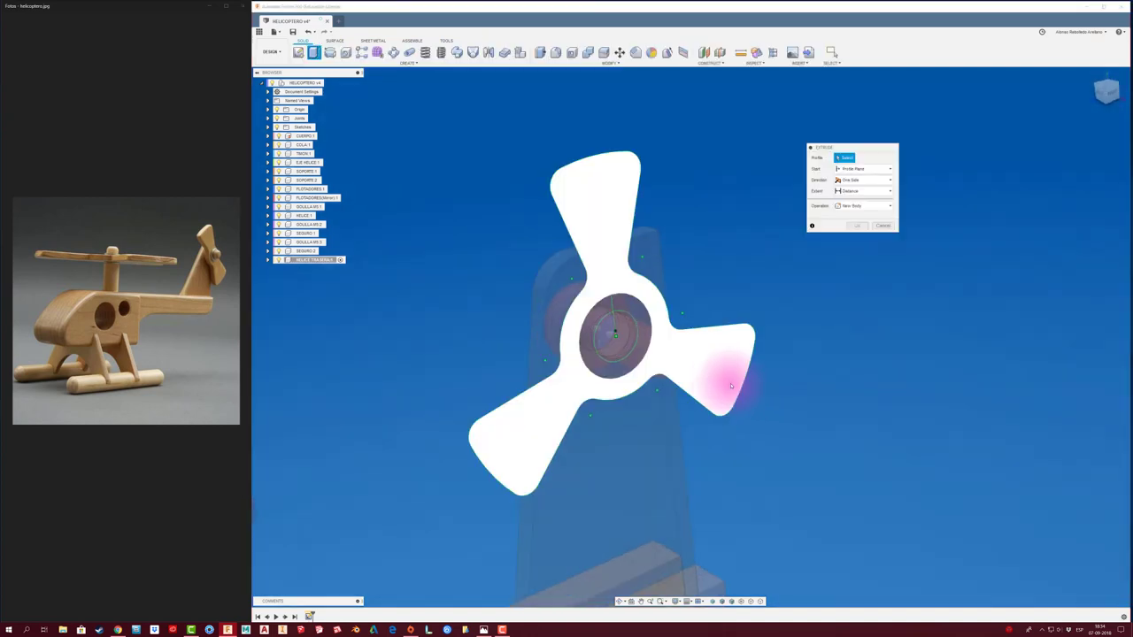
click(729, 380)
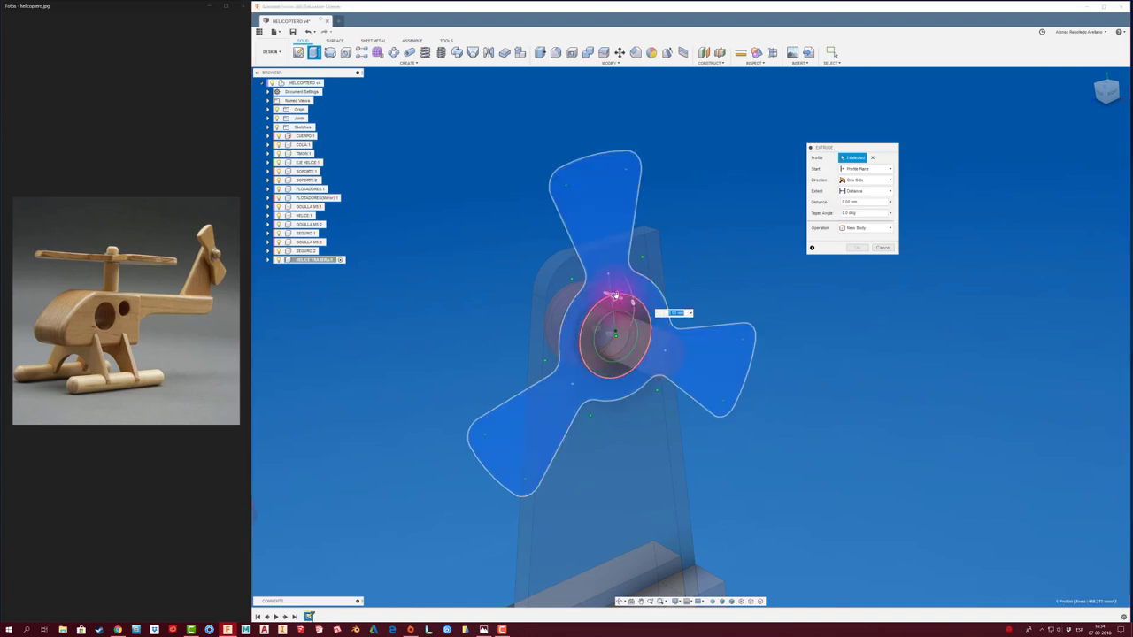
drag(615, 296, 624, 299)
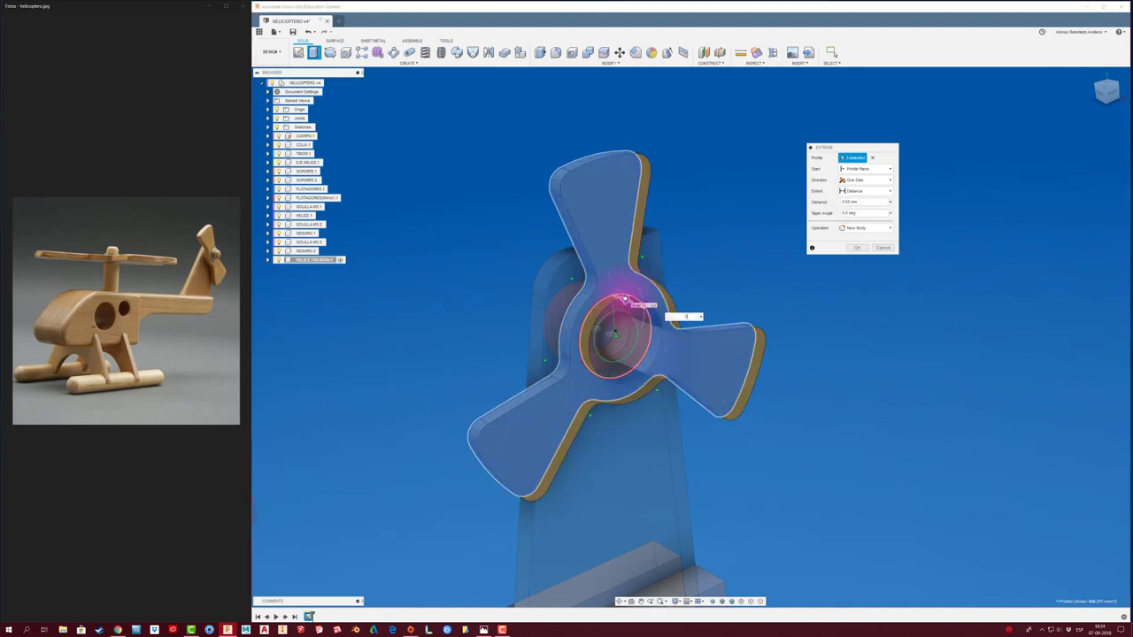
click(857, 247)
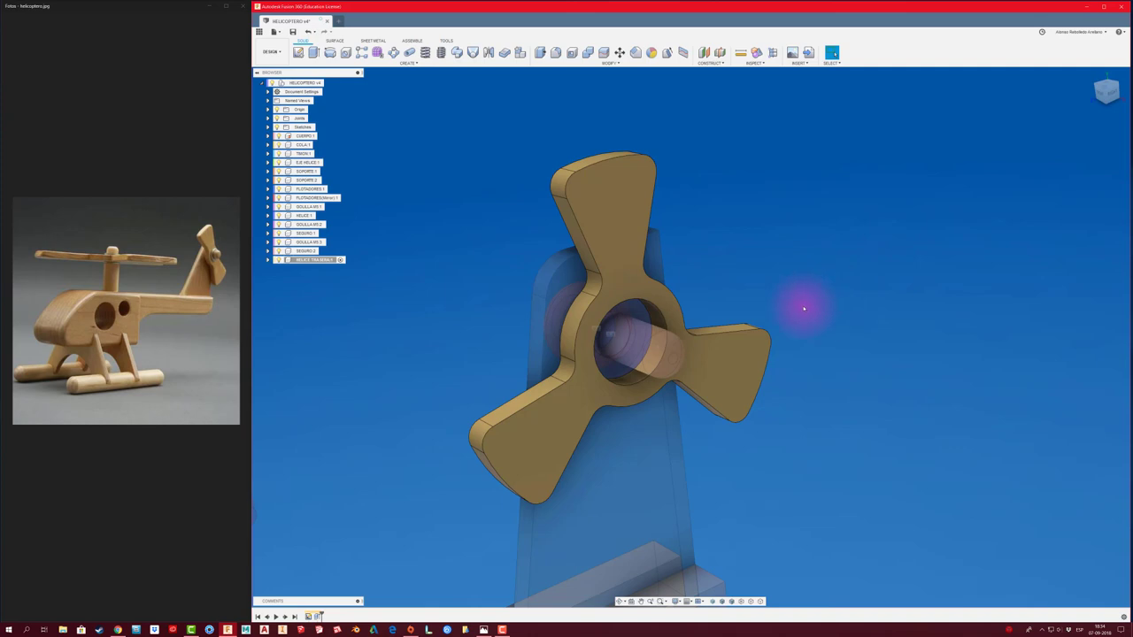
mouse_move(804, 308)
shift+middle_down()
mouse_move(821, 301)
mouse_move(673, 390)
mouse_move(646, 354)
mouse_move(652, 366)
mouse_move(642, 367)
mouse_move(655, 345)
shift+middle_up()
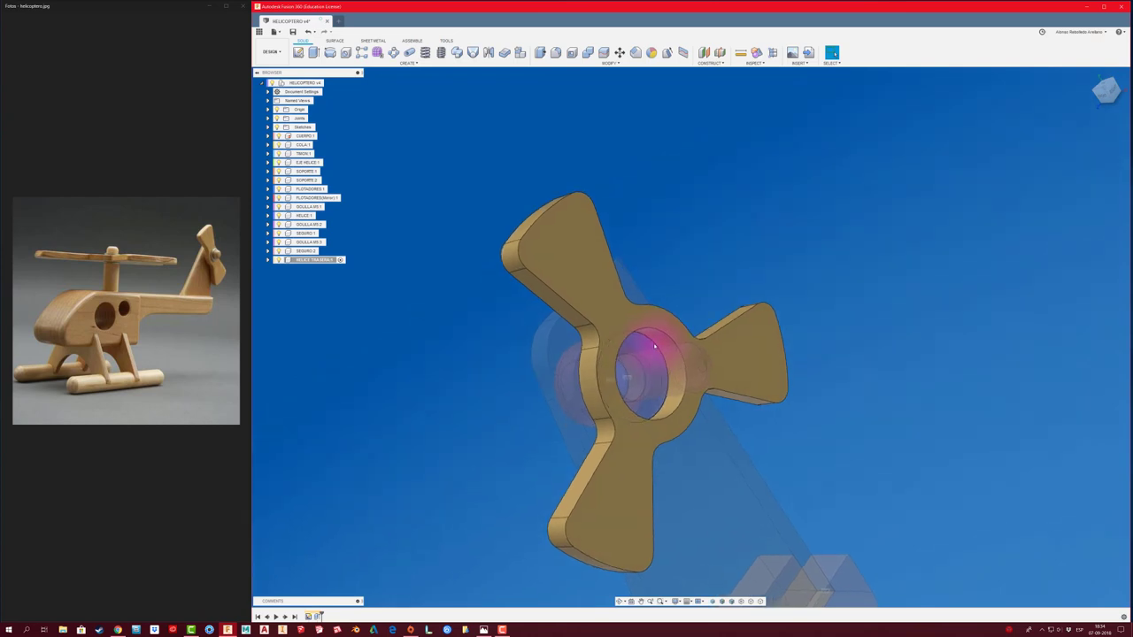
Extrude the ring around the centre hole 3 mm, joined to the propeller
key(e)
click(655, 345)
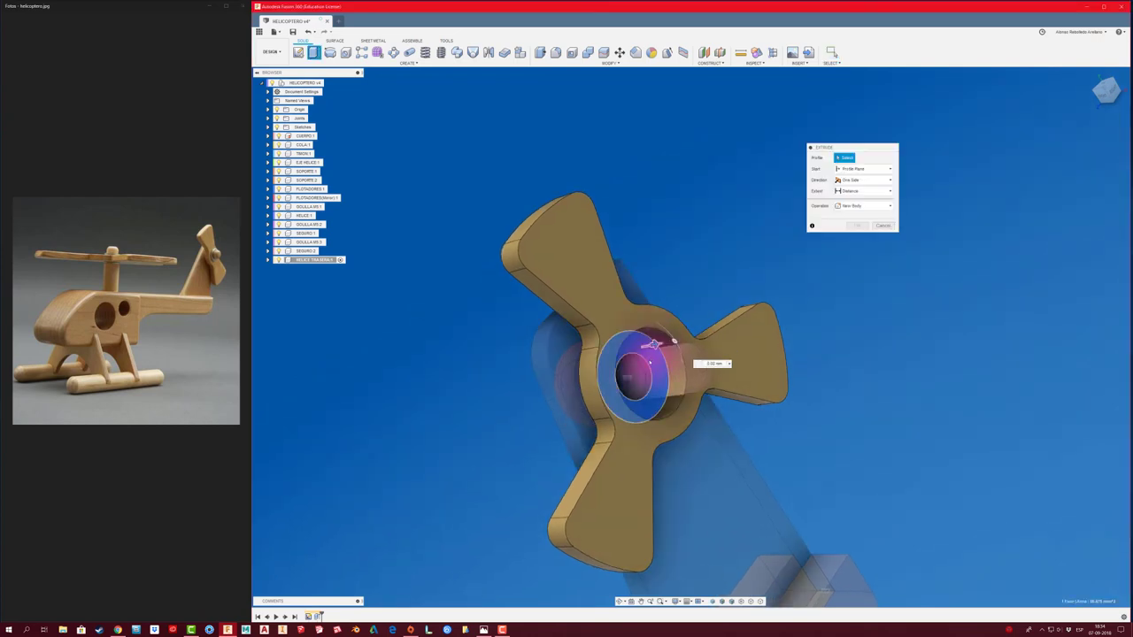
drag(655, 345, 671, 341)
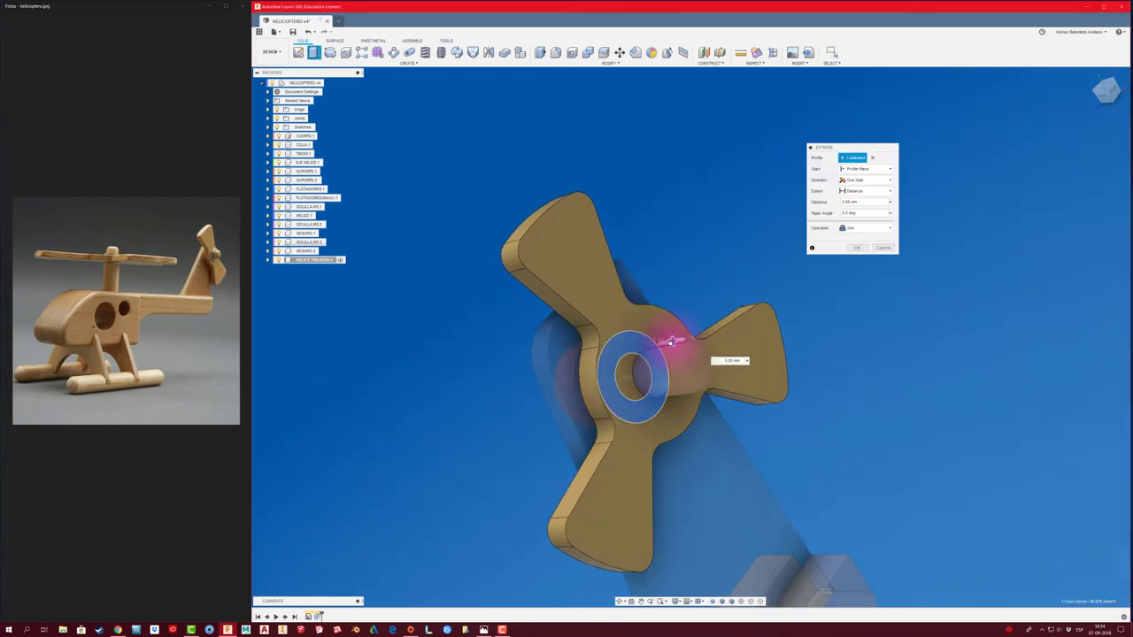
click(857, 247)
mouse_move(835, 286)
shift+middle_down()
mouse_move(830, 302)
mouse_move(549, 284)
shift+middle_up()
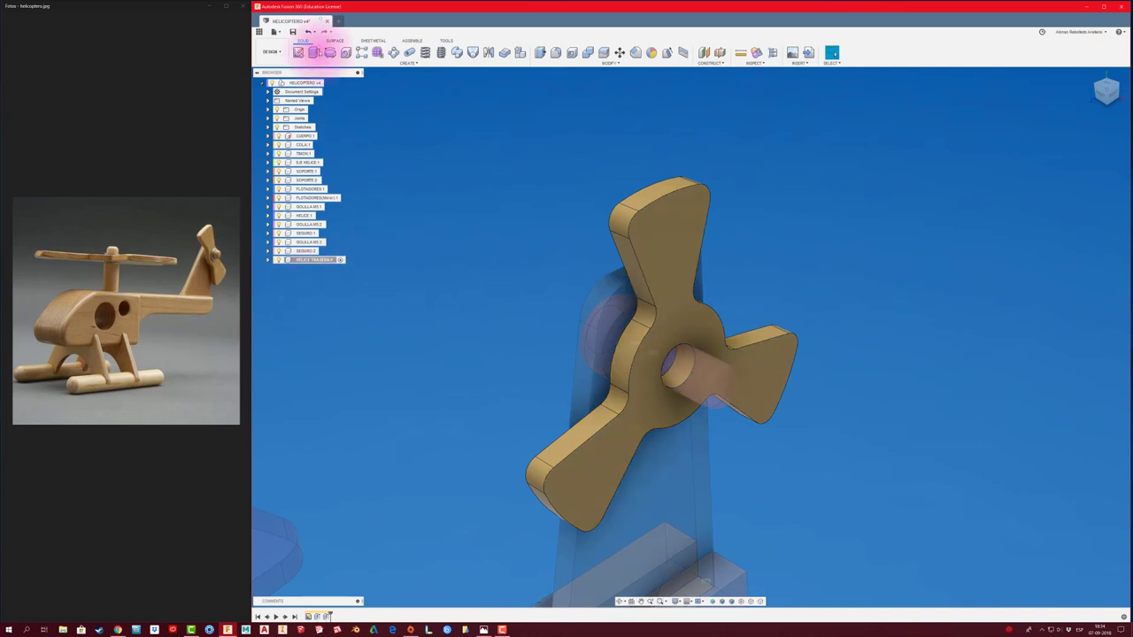
Activate the top-level HELICOPTERO assembly and drag the propeller off the shaft to the right
click(328, 82)
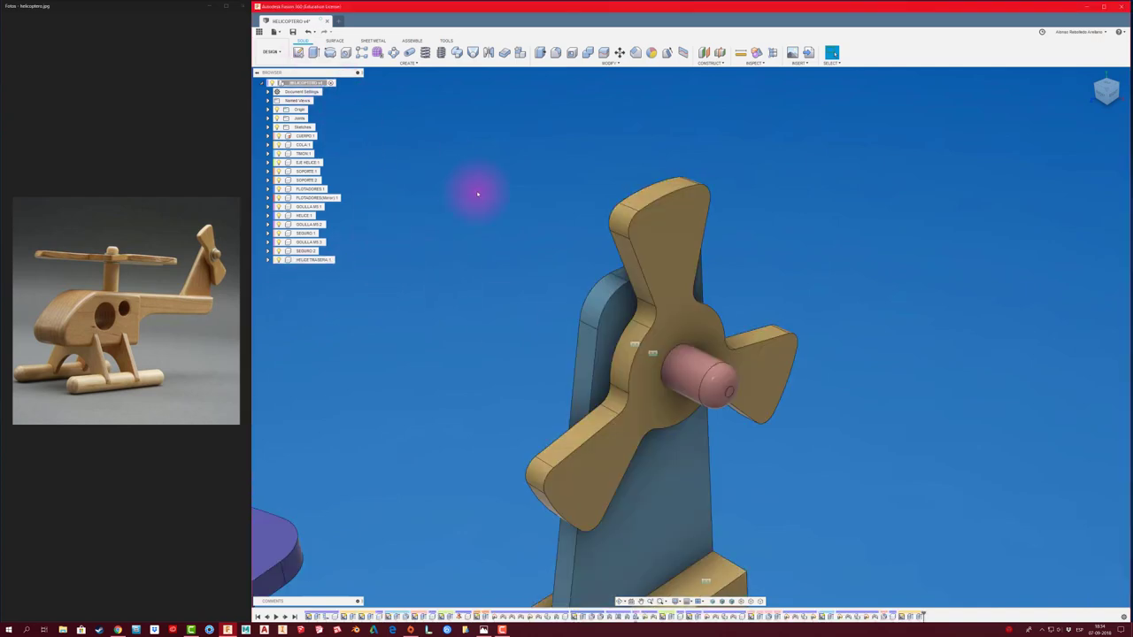
drag(682, 246, 928, 226)
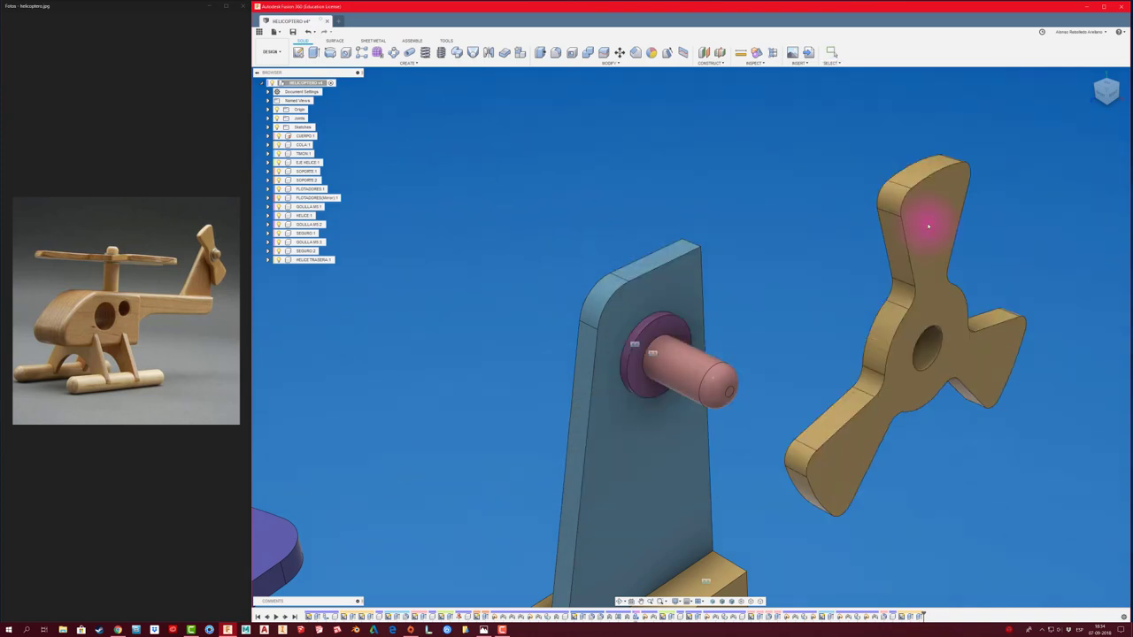
click(897, 238)
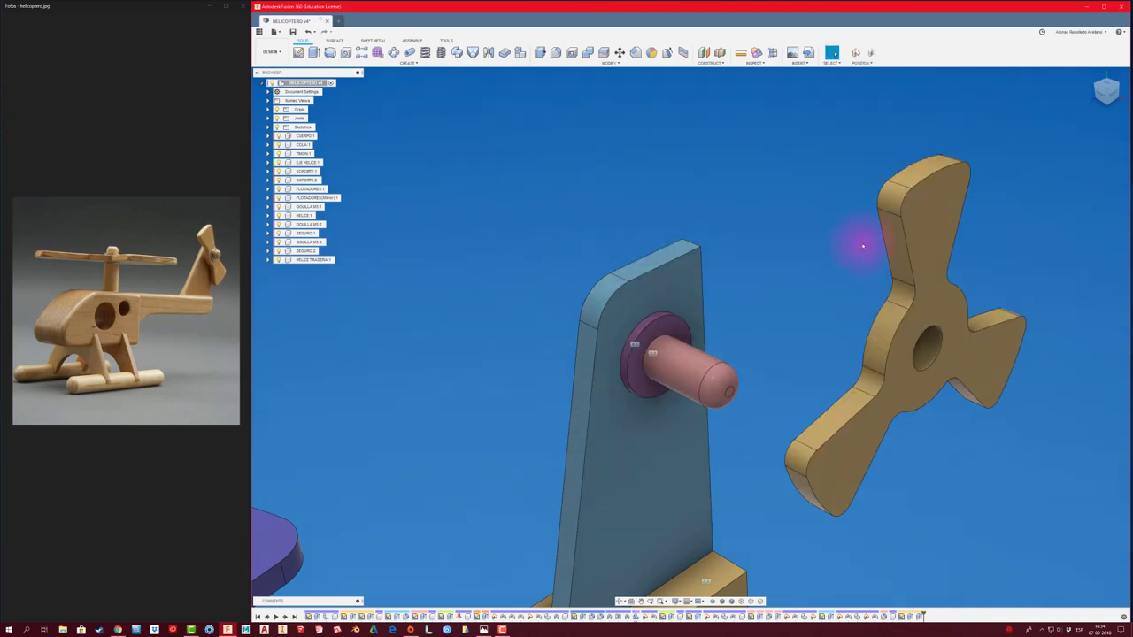
Join the propeller's centre hole to the tail pin with a Revolute joint
key(j)
click(607, 323)
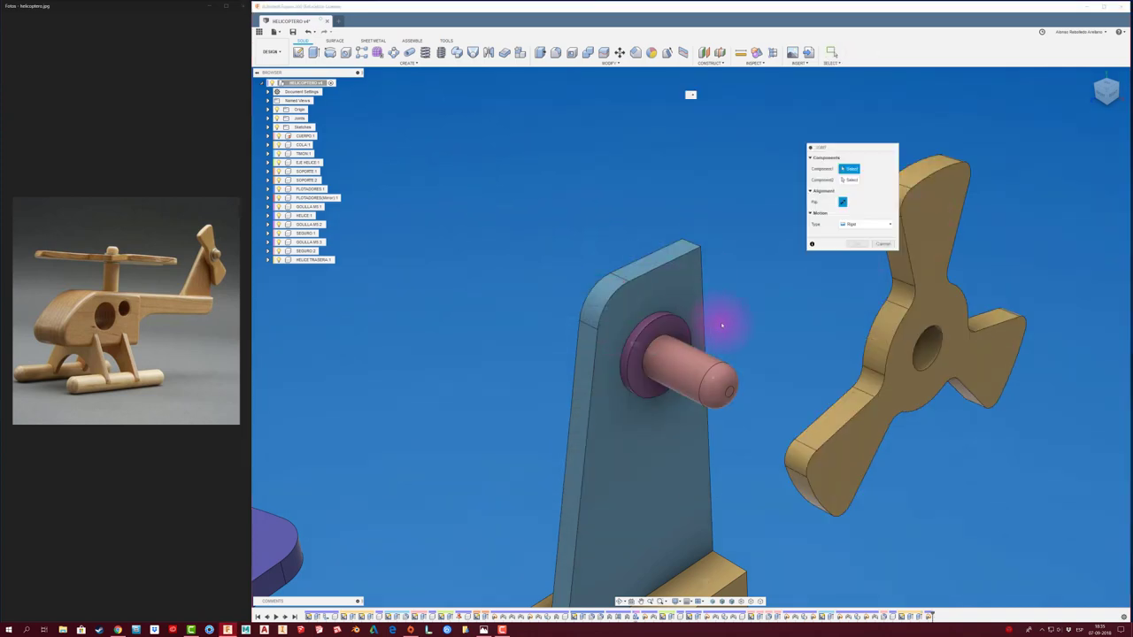
mouse_move(721, 326)
shift+middle_down()
mouse_move(746, 319)
mouse_move(758, 286)
shift+middle_up()
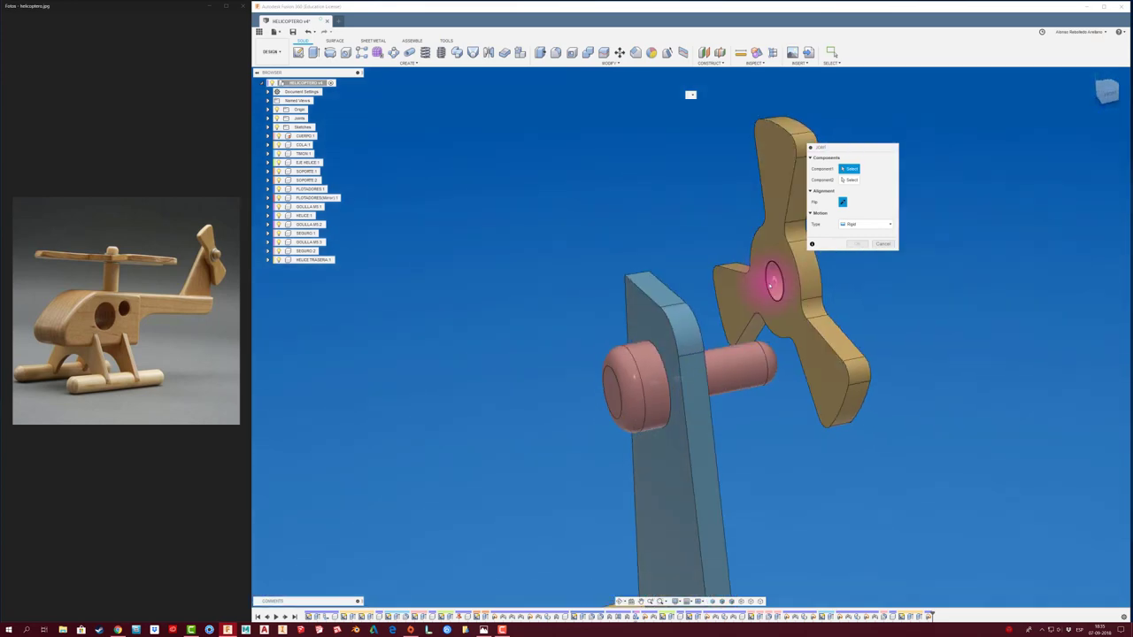
click(771, 282)
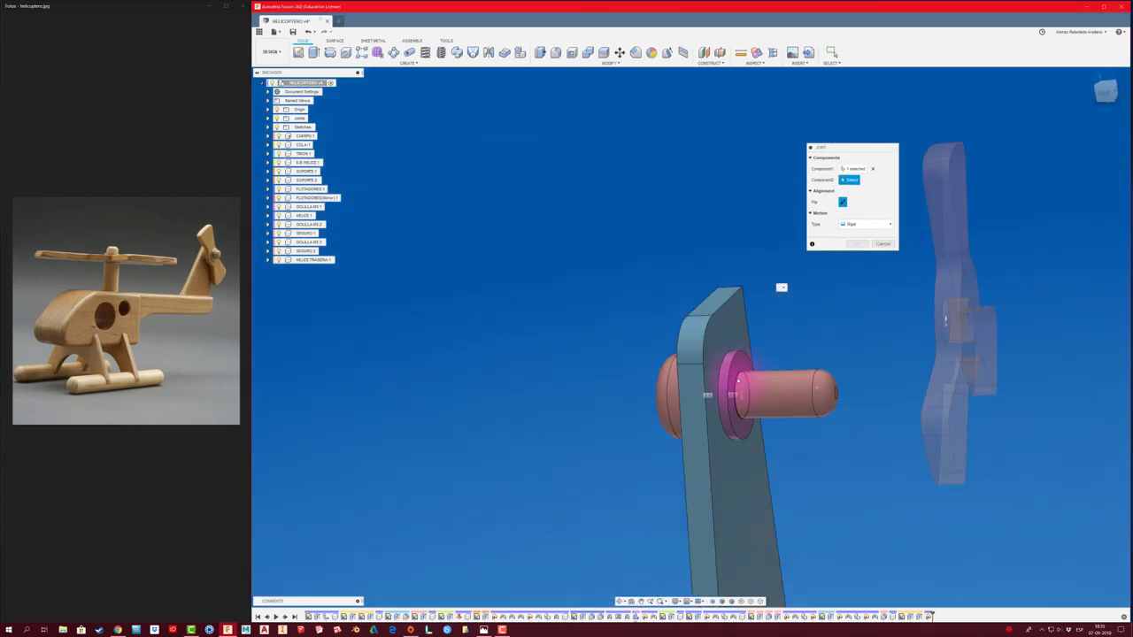
click(945, 320)
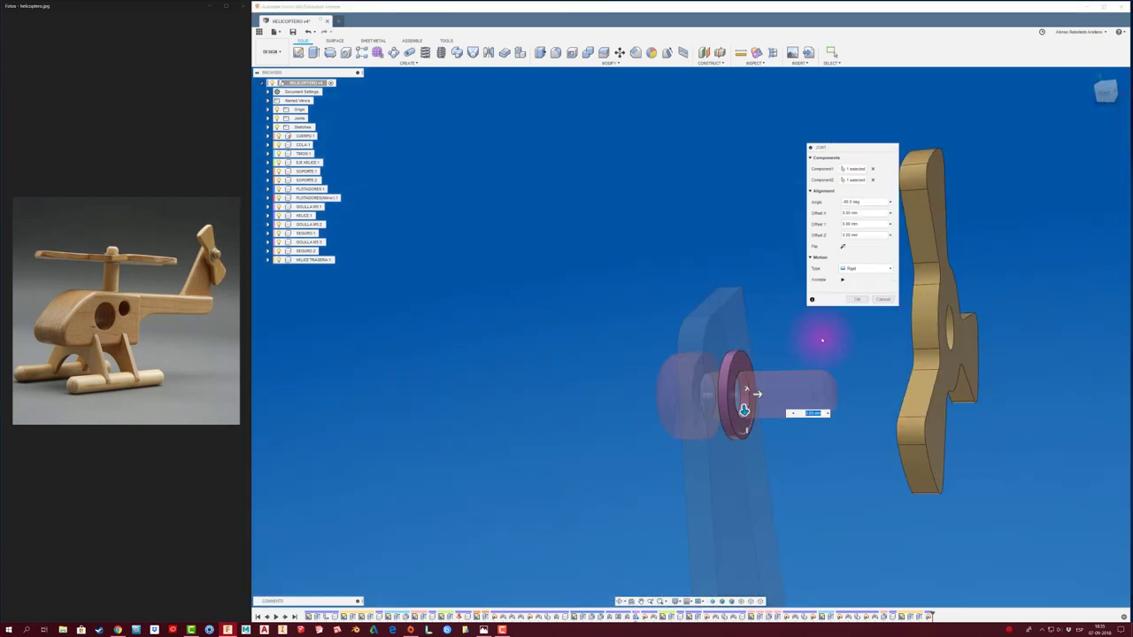
click(866, 268)
click(856, 288)
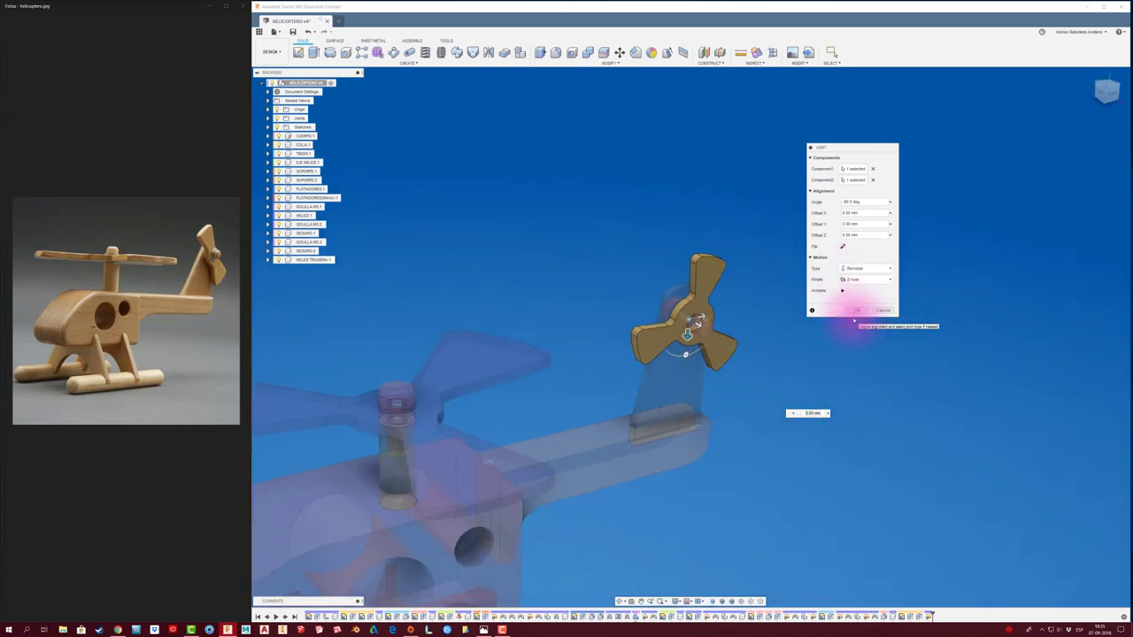
click(856, 312)
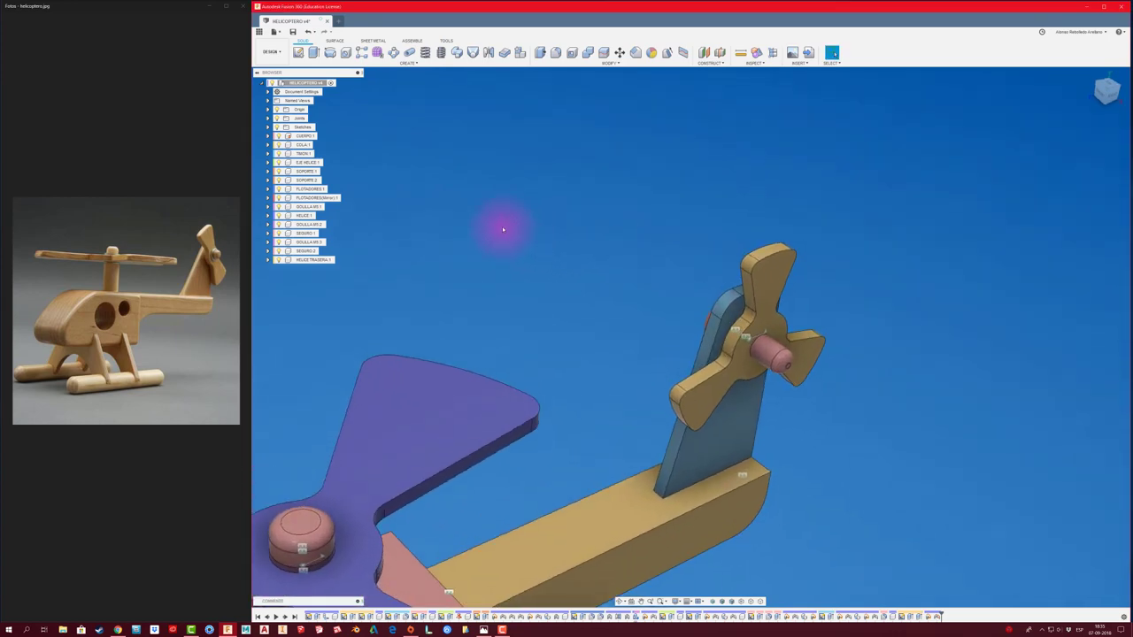
Paste a copy of the GOLILLA M5 washer and move it to the tail pin's end
click(316, 225)
mouse_move(557, 287)
shift+middle_down()
mouse_move(570, 308)
mouse_move(626, 329)
shift+middle_up()
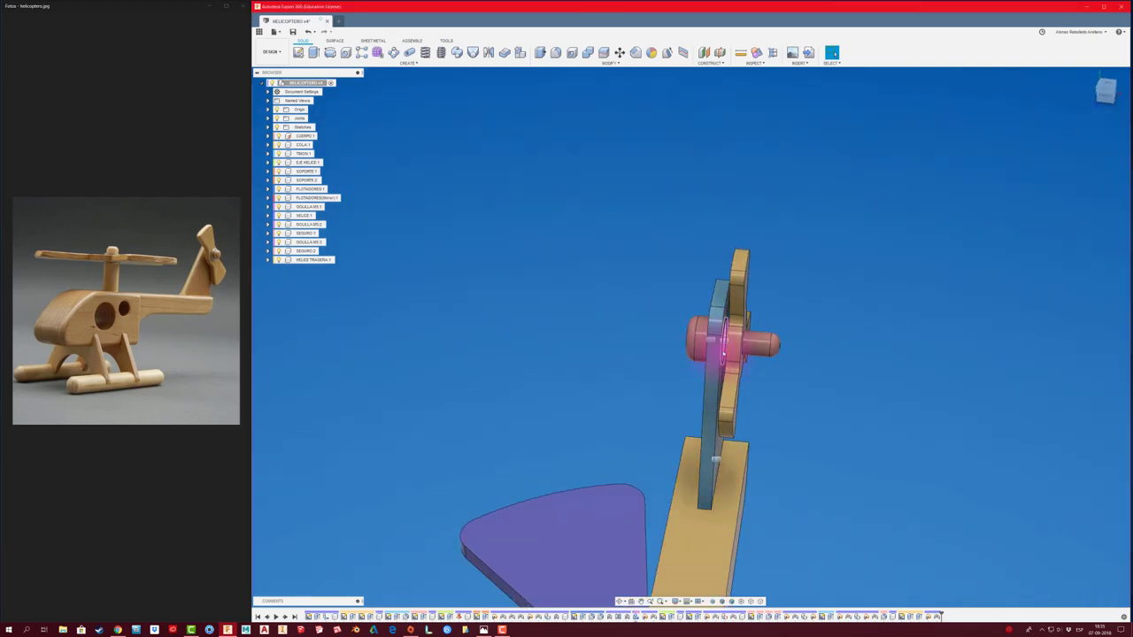
click(310, 242)
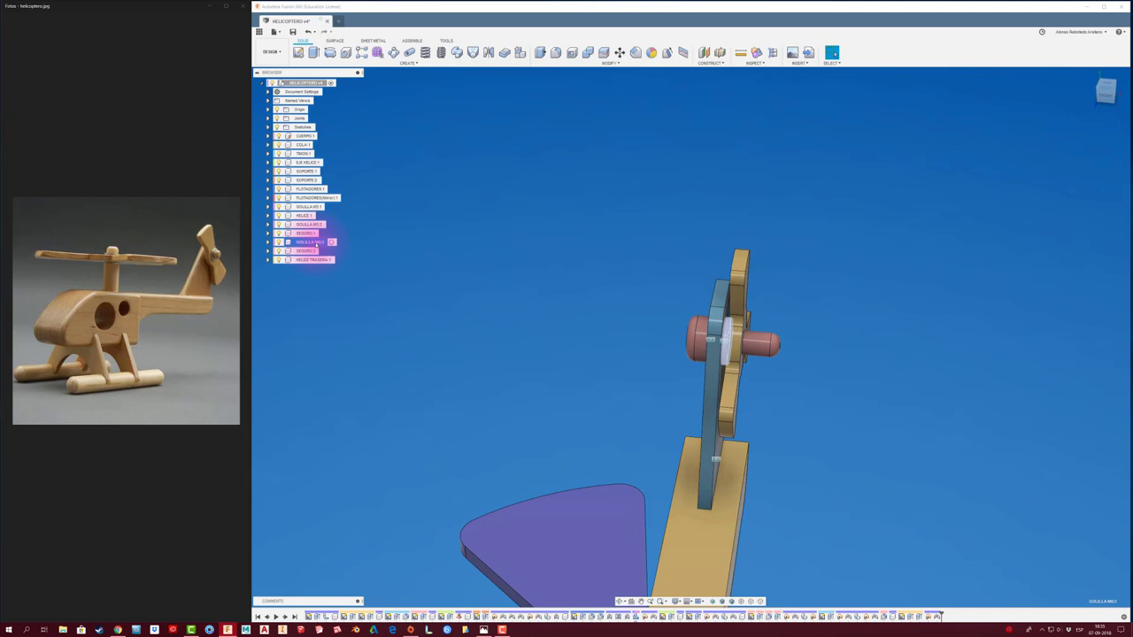
key(ctrl+v)
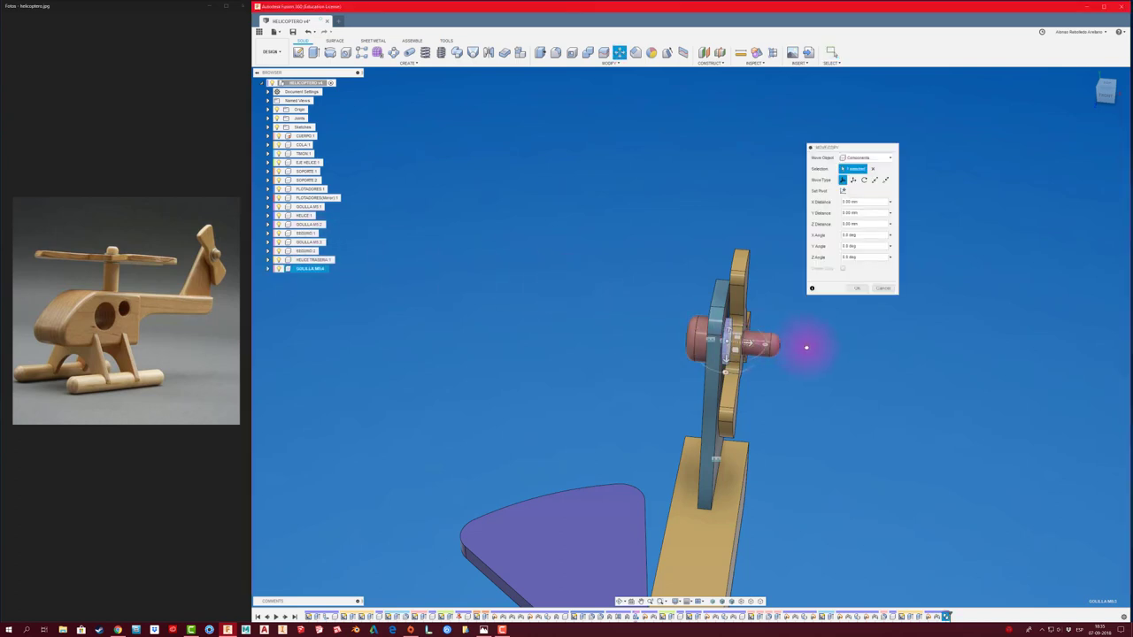
drag(805, 347, 819, 334)
click(857, 288)
shift+middle_drag(835, 321, 832, 326)
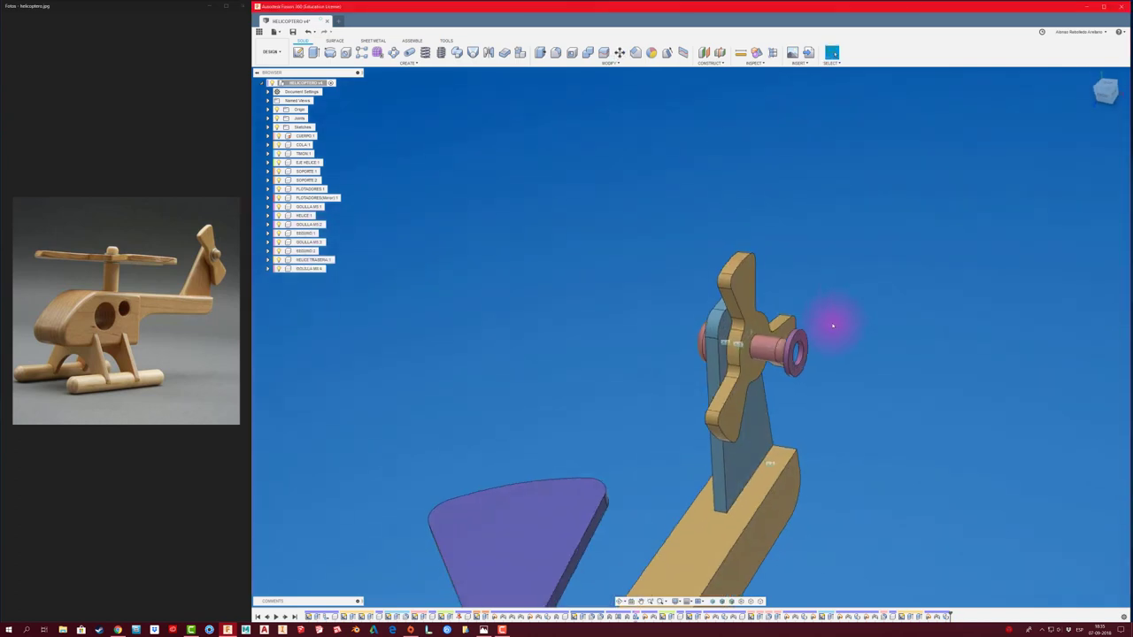
scroll(827, 327, up, 5)
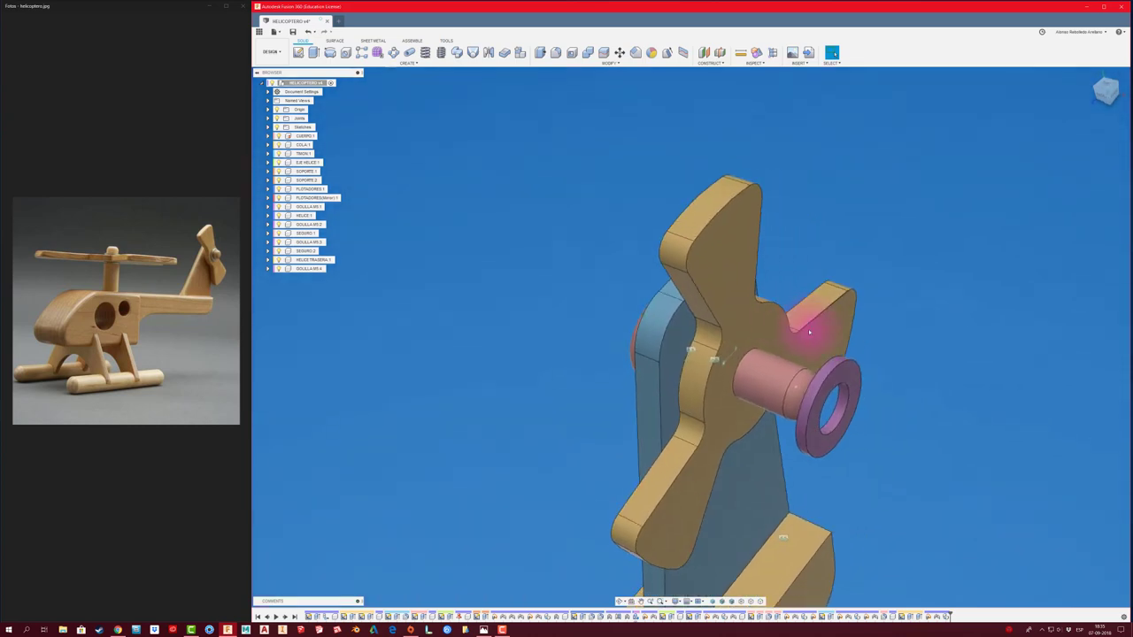
shift+middle_drag(808, 332, 882, 345)
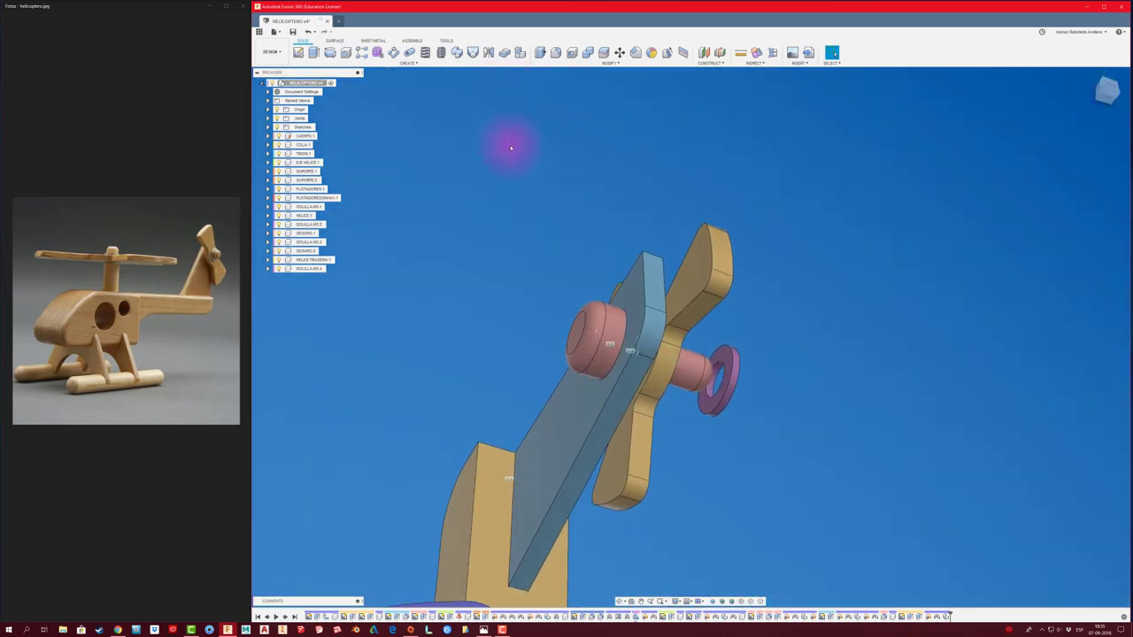
Joint the new washer to the pin end, then spin the propeller to test it
key(j)
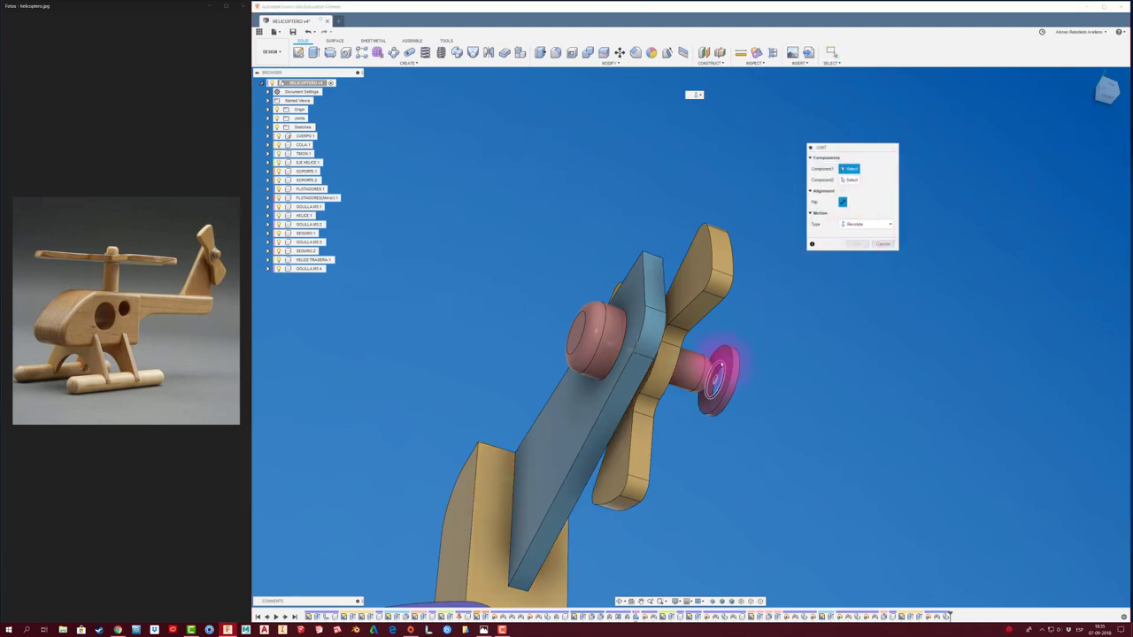
click(720, 365)
click(671, 370)
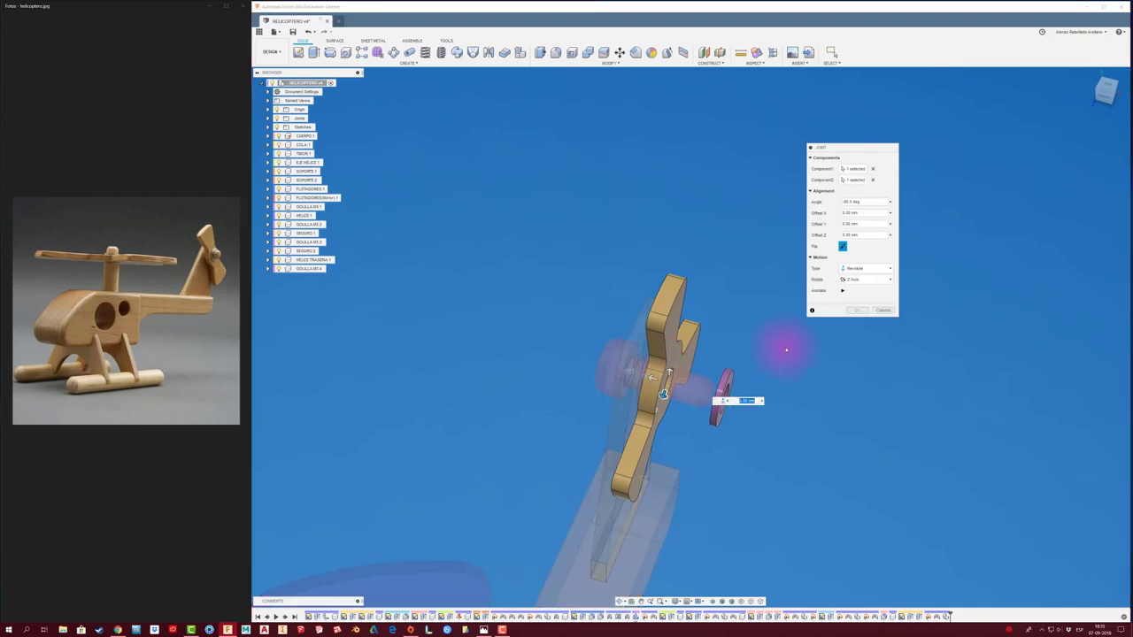
click(865, 268)
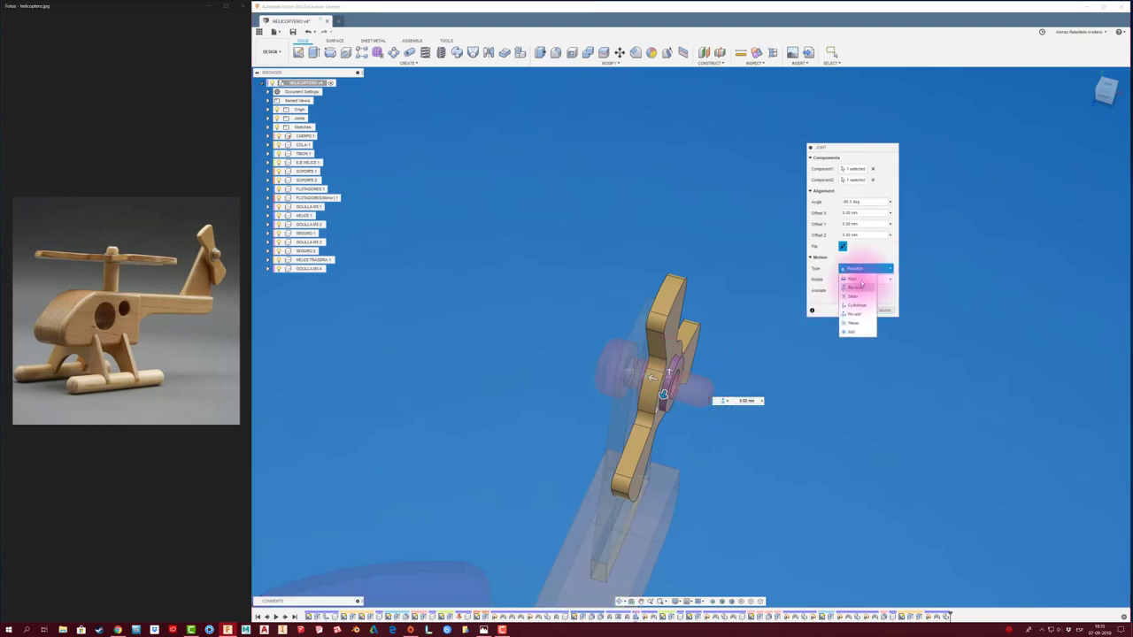
click(860, 282)
click(863, 310)
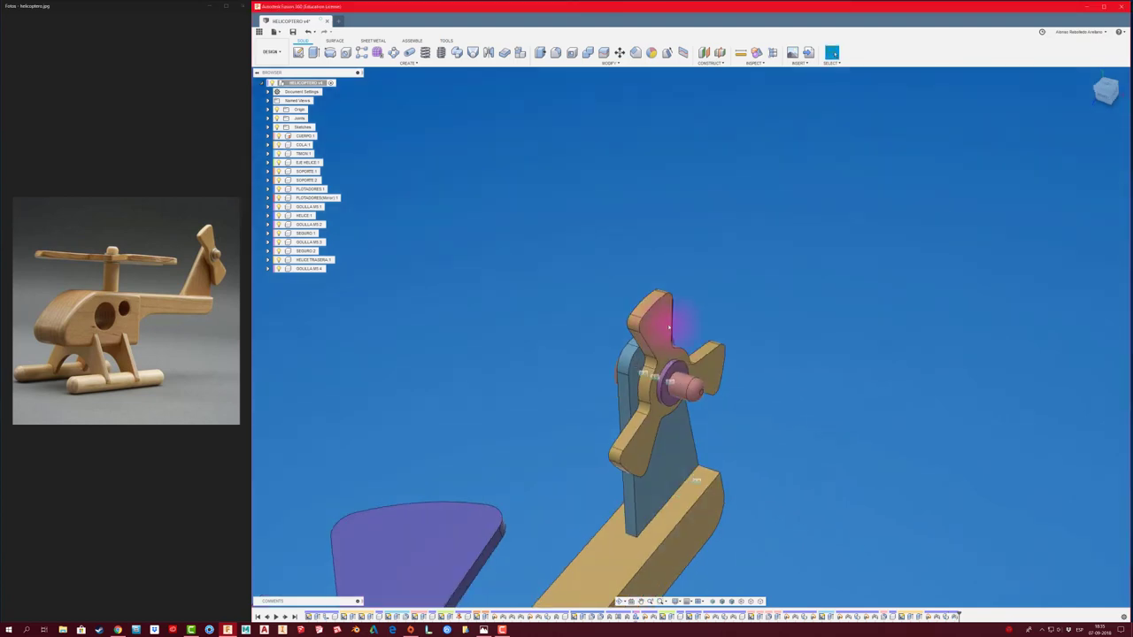
drag(669, 327, 682, 246)
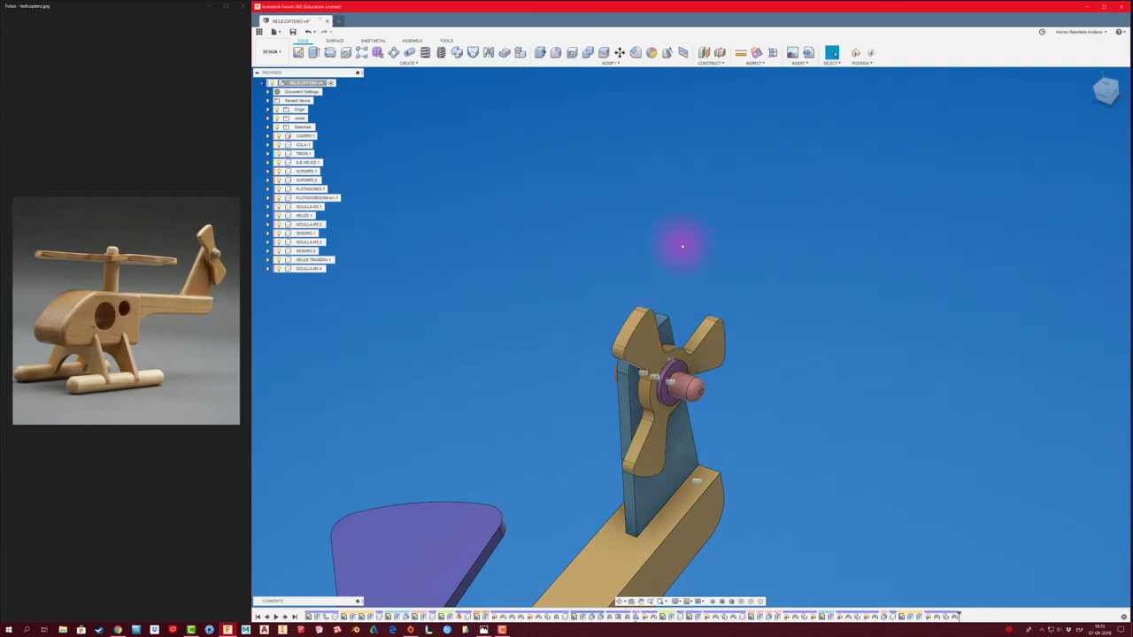
Zoom to fit the whole helicopter and save it as version 4 with a description
click(866, 52)
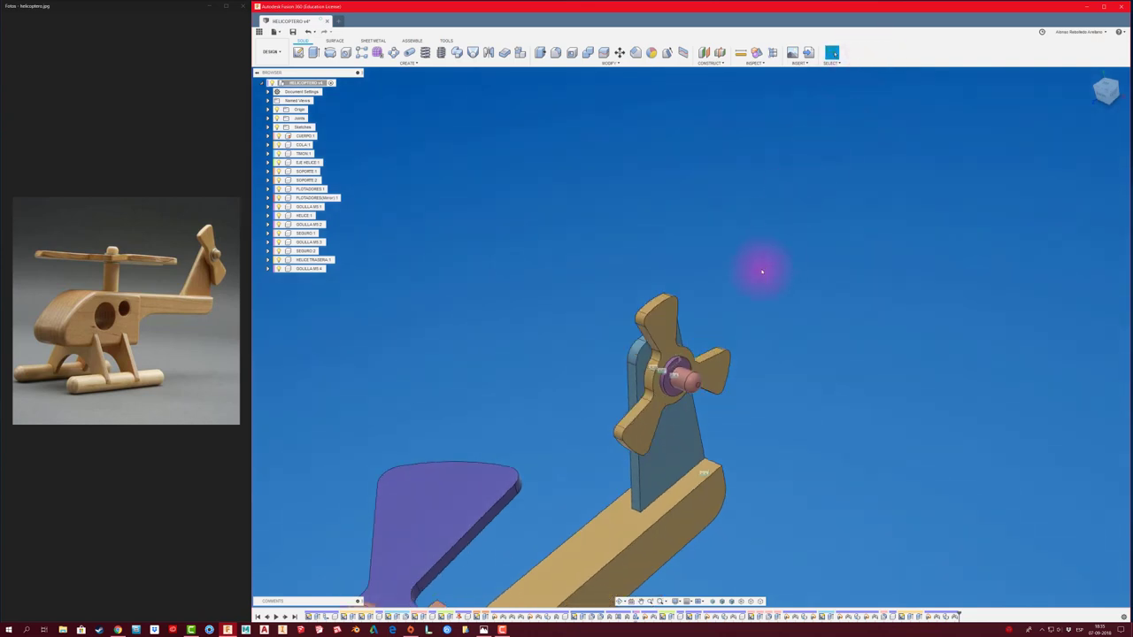
key(F6)
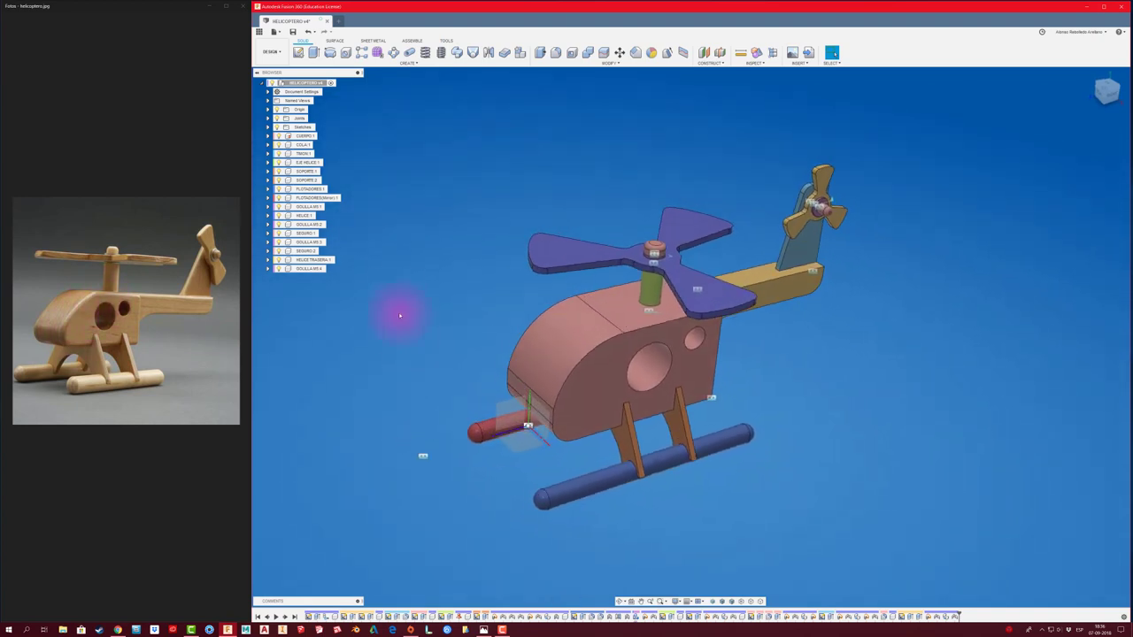
click(292, 31)
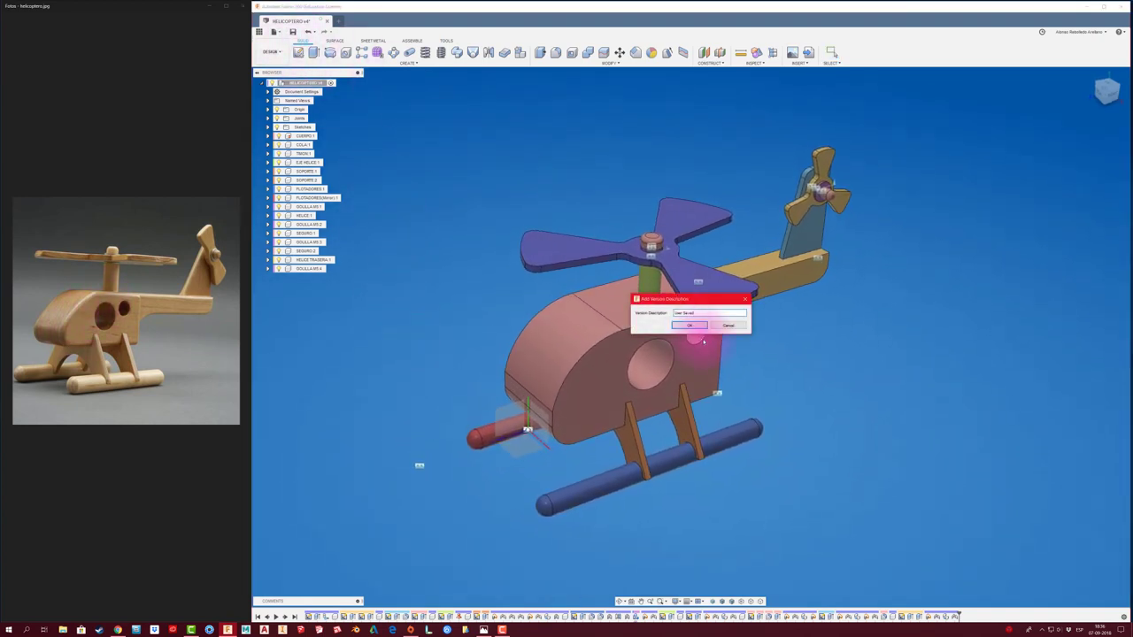
click(700, 327)
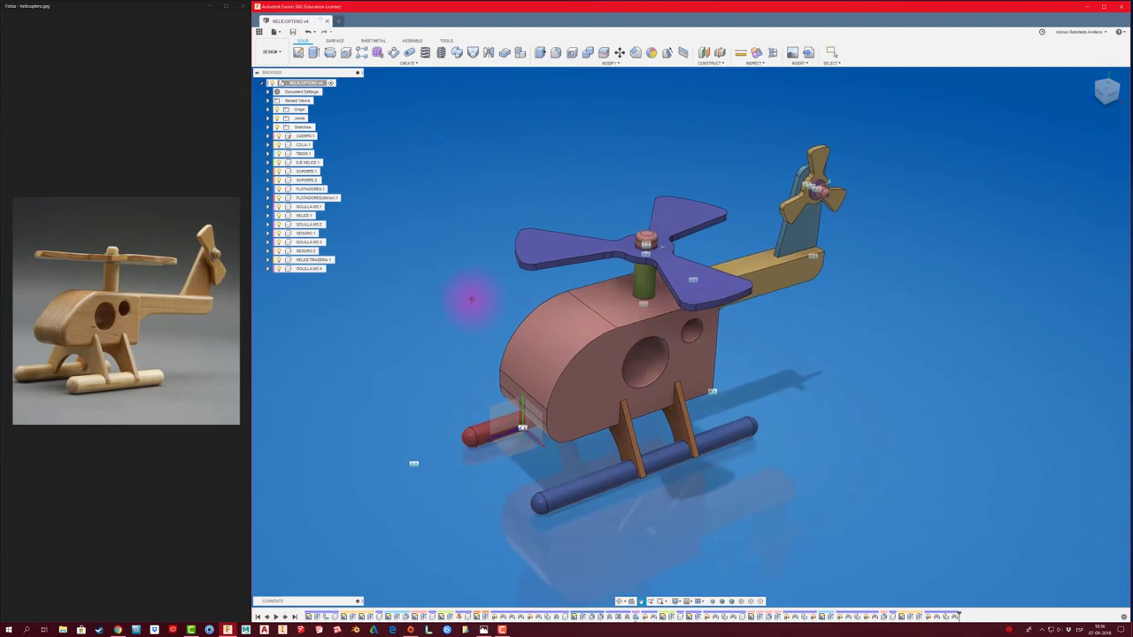